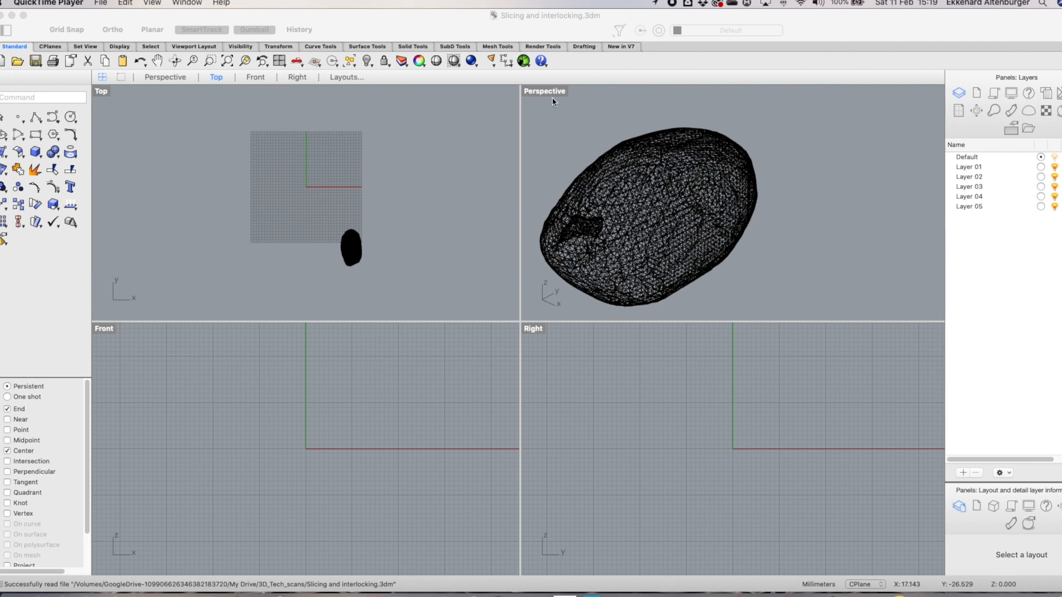
Maximize the Perspective viewport and inspect the scanned stone mesh in Rendered display mode
{"action": "left_click", "coordinate": [549, 94]}
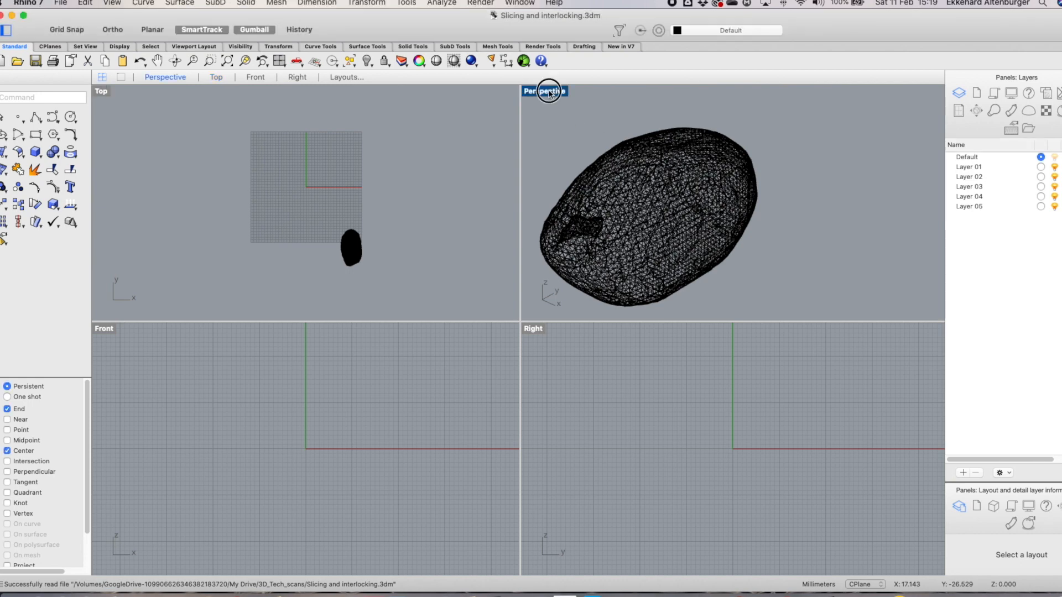
{"action": "double_click", "coordinate": [549, 93]}
{"action": "scroll", "coordinate": [430, 348], "scroll_direction": "down", "scroll_amount": 3}
{"action": "scroll", "coordinate": [392, 355], "scroll_direction": "up", "scroll_amount": 3}
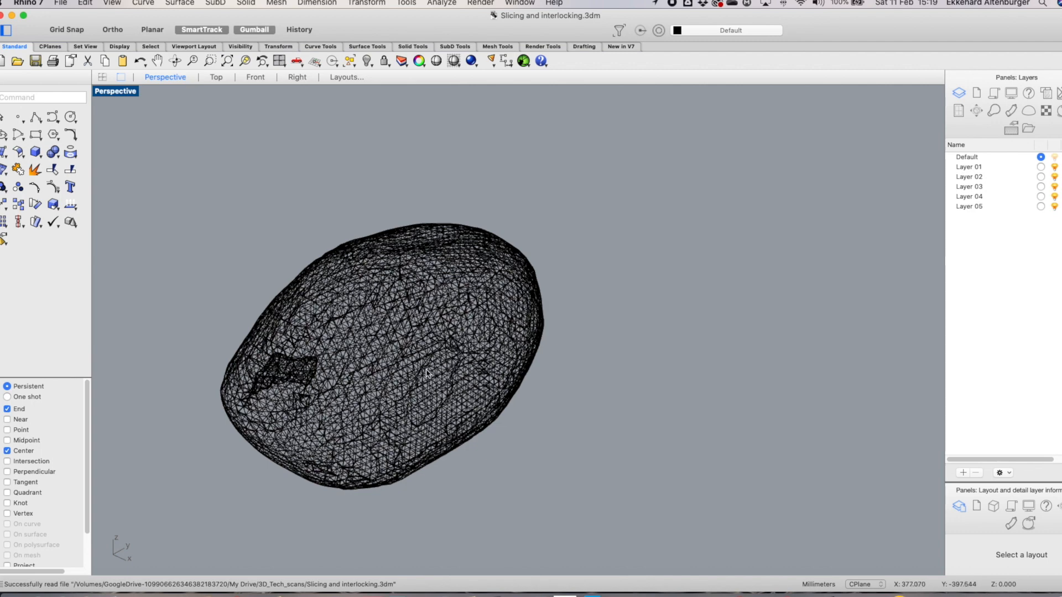
{"action": "scroll", "coordinate": [445, 293], "scroll_direction": "down", "scroll_amount": 3}
{"action": "scroll", "coordinate": [402, 349], "scroll_direction": "up", "scroll_amount": 3}
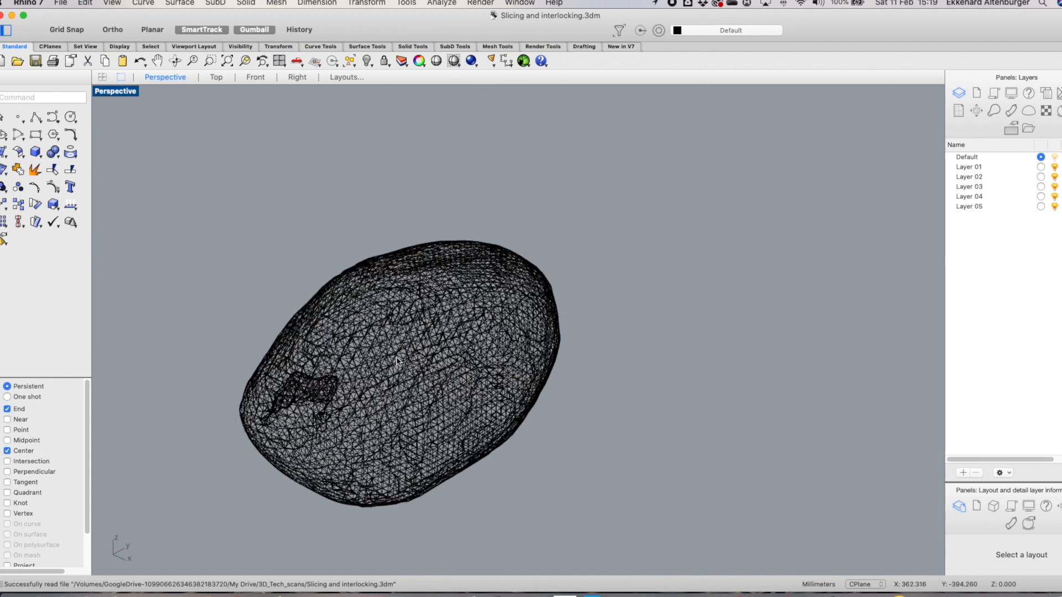
{"action": "right_click_drag", "start_coordinate": [397, 360], "coordinate": [410, 327]}
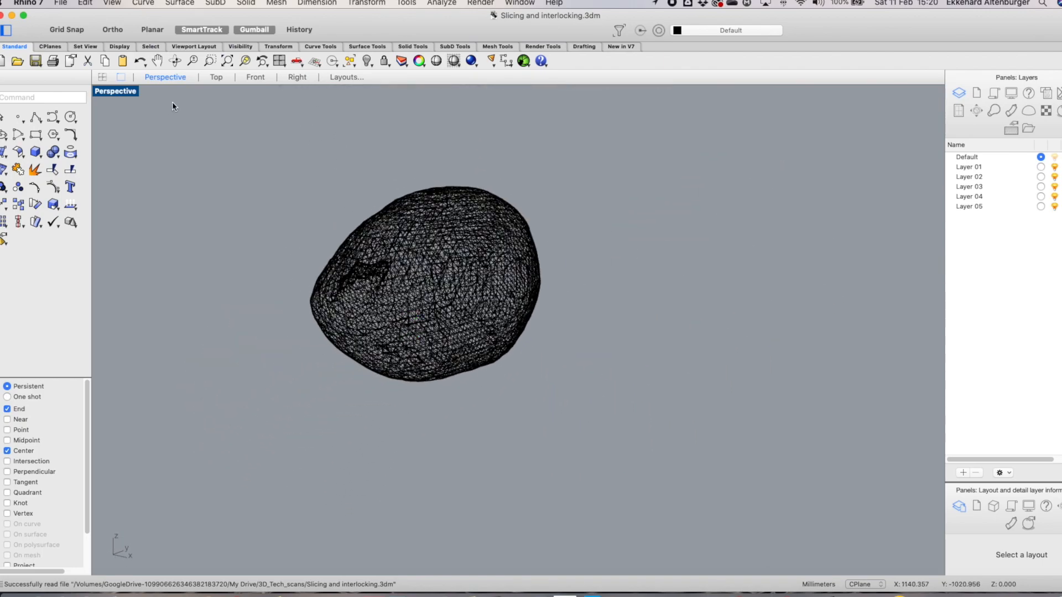
{"action": "left_click", "coordinate": [117, 91]}
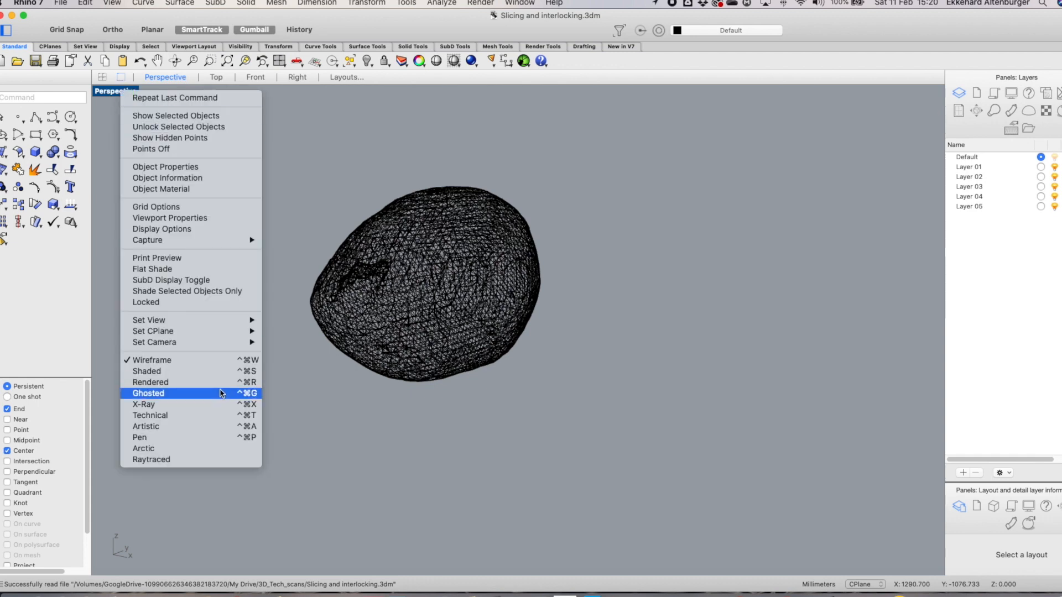
{"action": "left_click", "coordinate": [244, 381]}
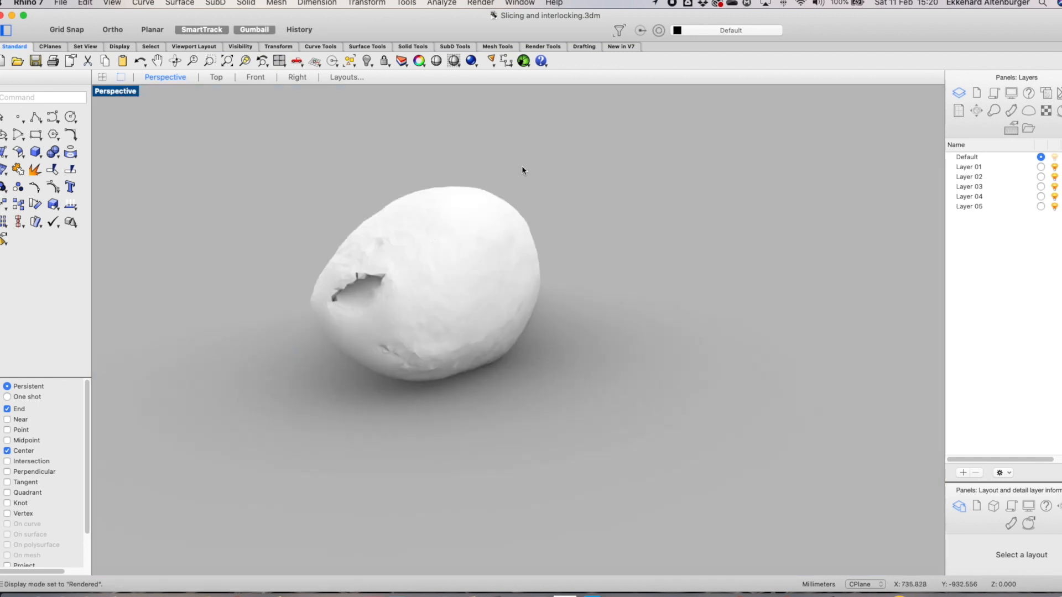
{"action": "right_click_drag", "start_coordinate": [431, 265], "coordinate": [408, 271]}
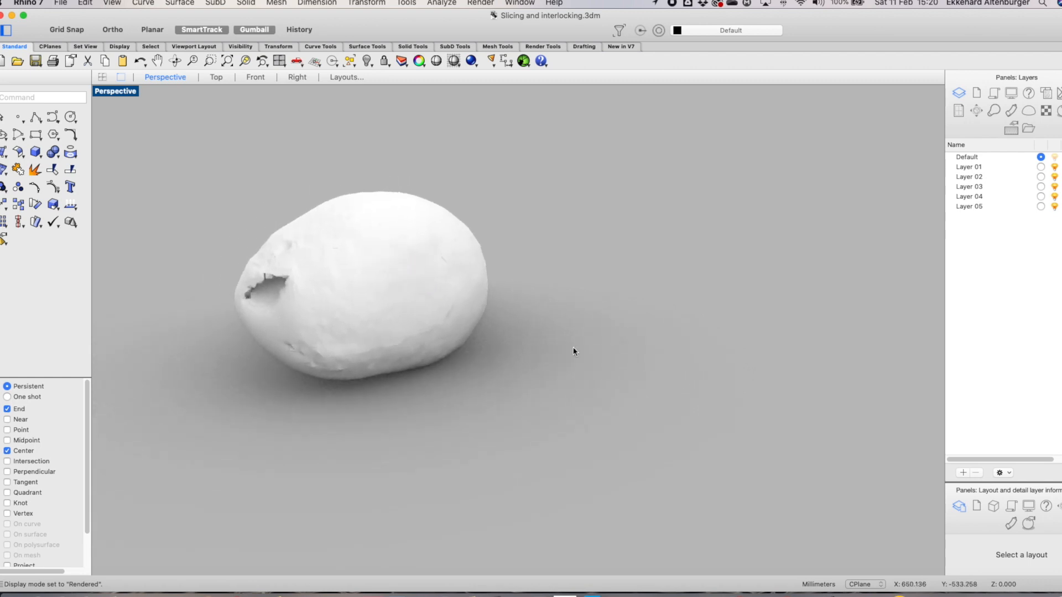
{"action": "scroll", "coordinate": [354, 323], "scroll_direction": "up", "scroll_amount": 3}
{"action": "scroll", "coordinate": [353, 325], "scroll_direction": "down", "scroll_amount": 2}
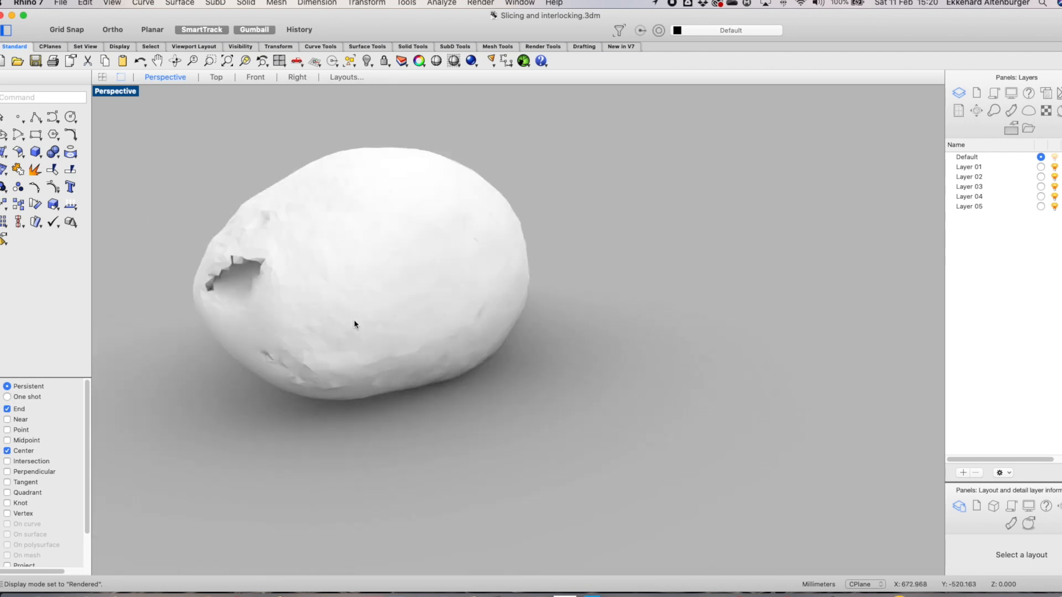
{"action": "right_click_drag", "start_coordinate": [332, 308], "coordinate": [390, 313]}
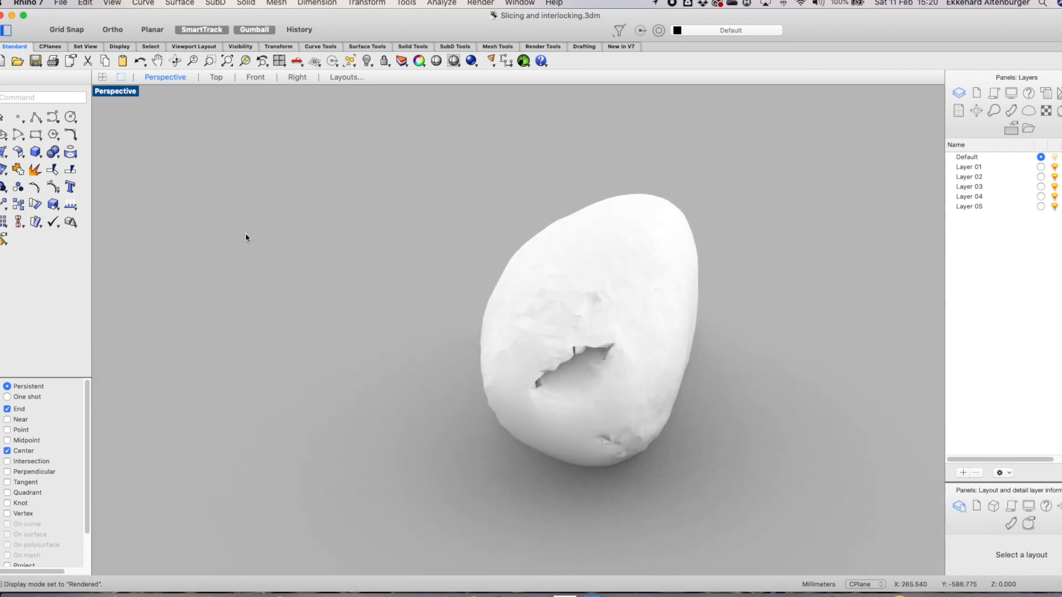
Return the Perspective viewport to Wireframe display and restore the four-viewport layout
{"action": "left_click", "coordinate": [113, 92]}
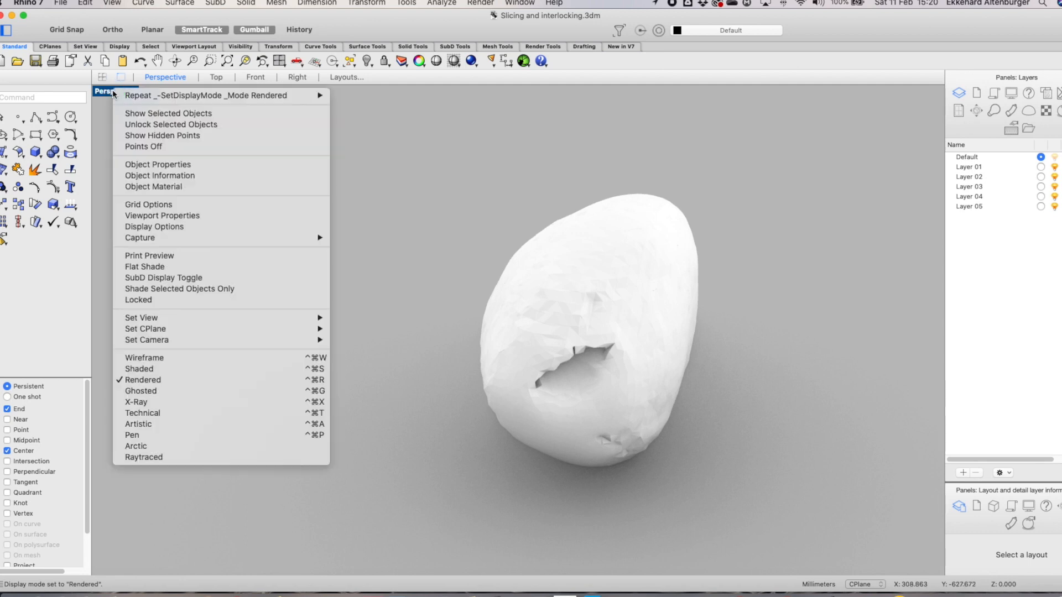
{"action": "left_click", "coordinate": [165, 358]}
{"action": "scroll", "coordinate": [656, 325], "scroll_direction": "down", "scroll_amount": 3}
{"action": "scroll", "coordinate": [666, 329], "scroll_direction": "up", "scroll_amount": 5}
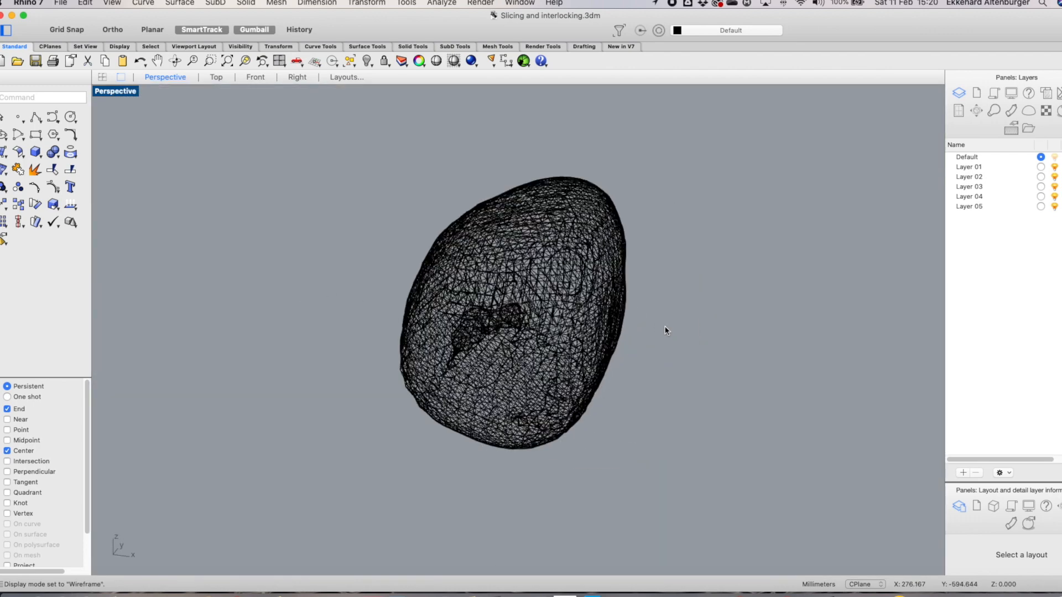
{"action": "left_click", "coordinate": [103, 78]}
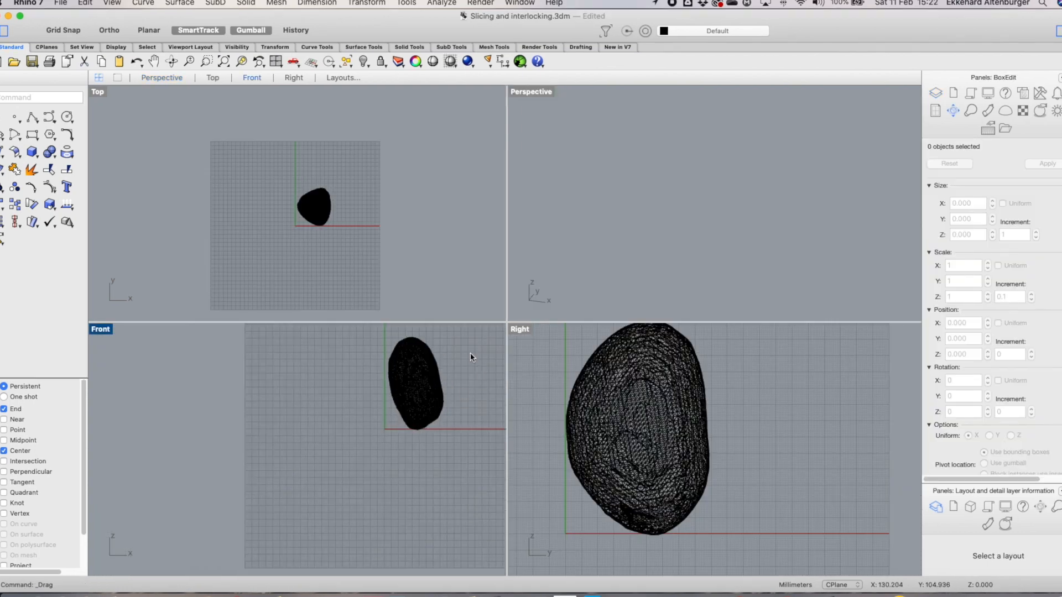
Create a horizontal cutting plane through the middle of the stone mesh in the Front view
{"action": "scroll", "coordinate": [470, 357], "scroll_direction": "up", "scroll_amount": 3}
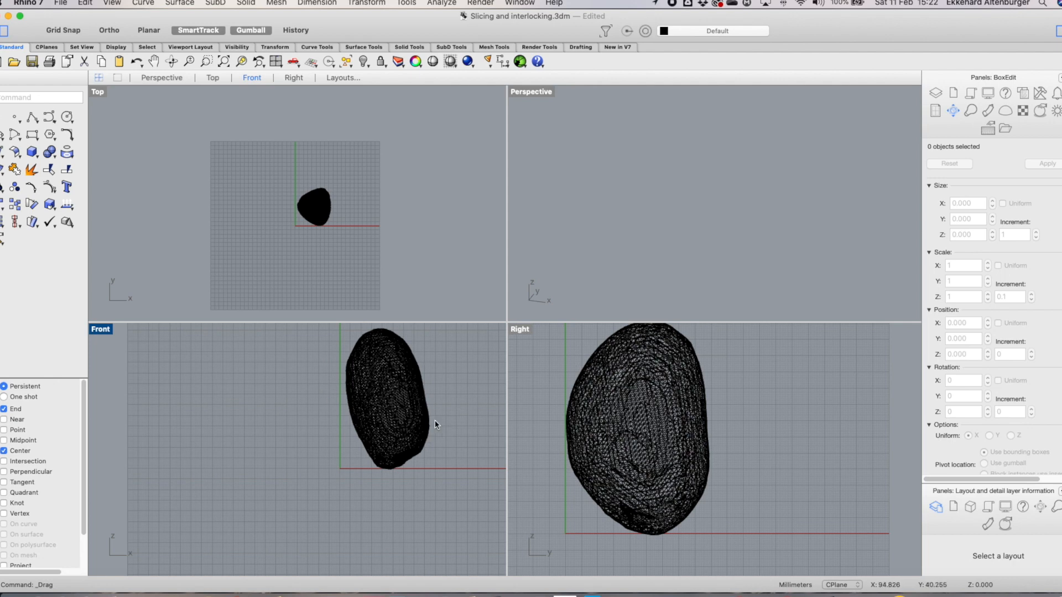
{"action": "left_click", "coordinate": [4, 158]}
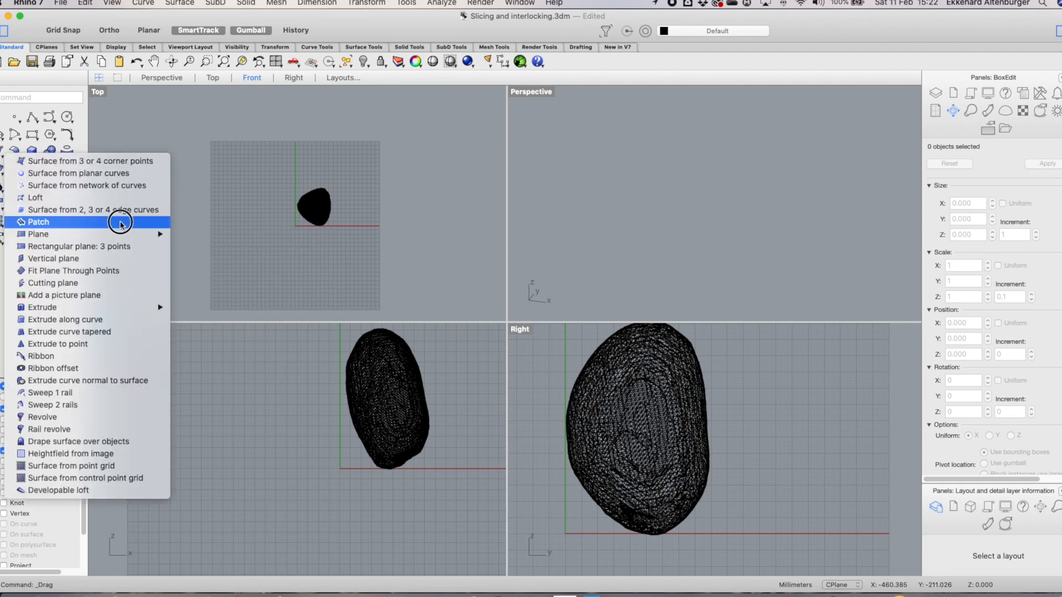
{"action": "mouse_move", "coordinate": [118, 306]}
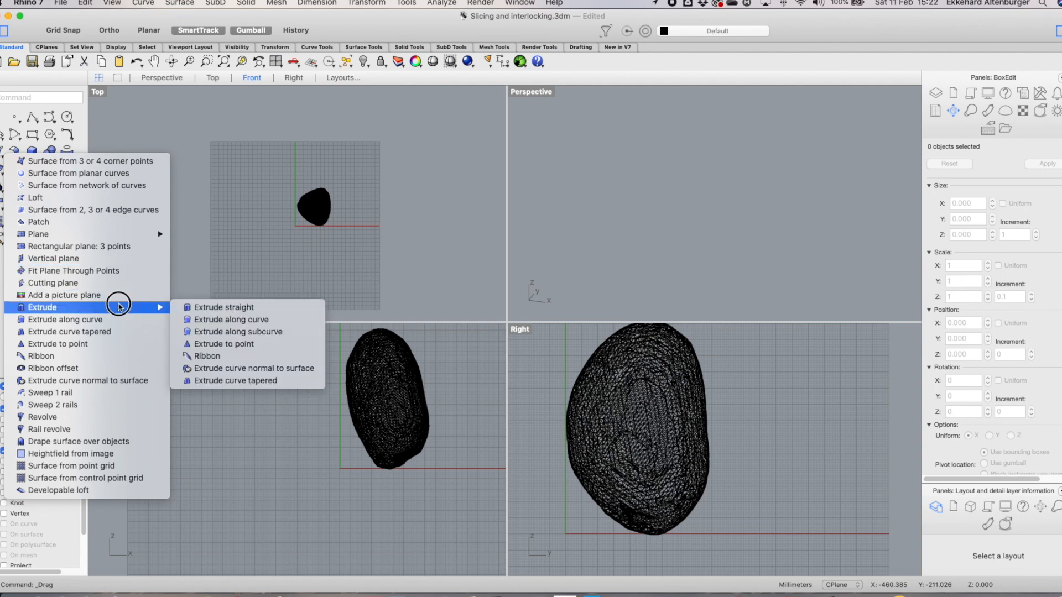
{"action": "mouse_move", "coordinate": [101, 234]}
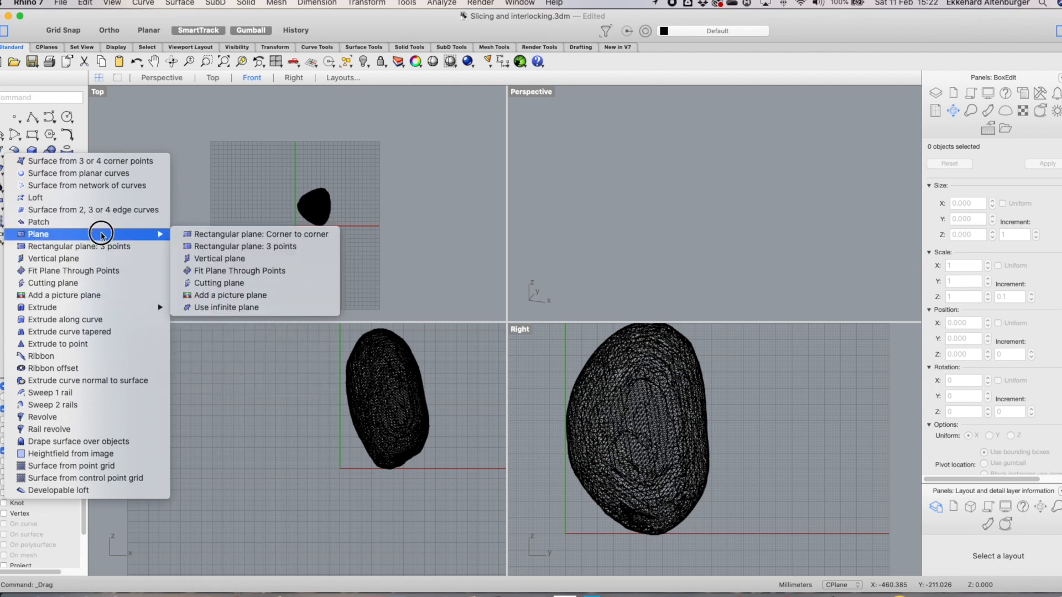
{"action": "left_click", "coordinate": [222, 283]}
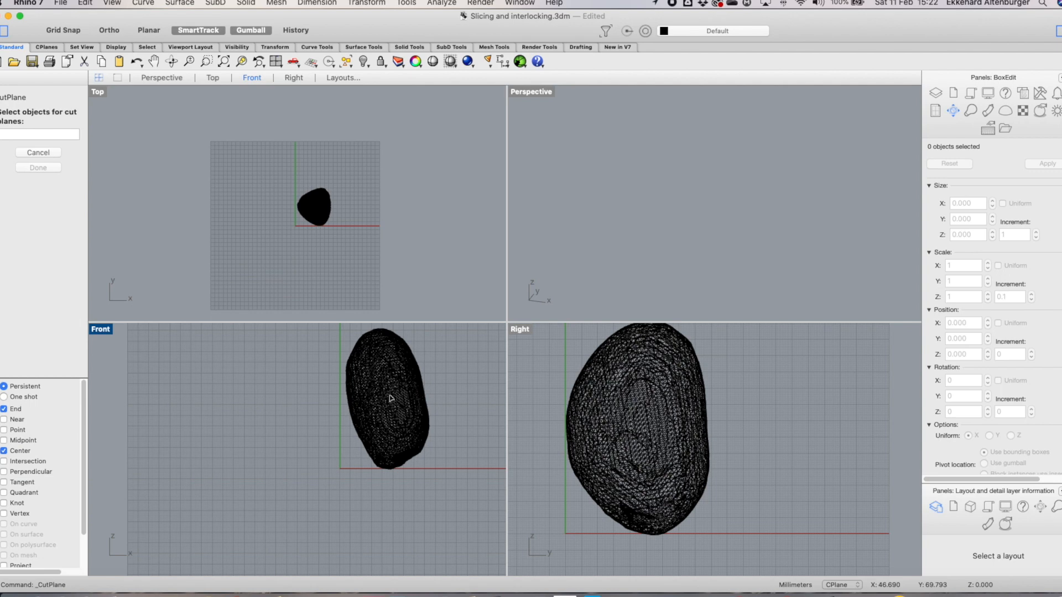
{"action": "left_click", "coordinate": [391, 399]}
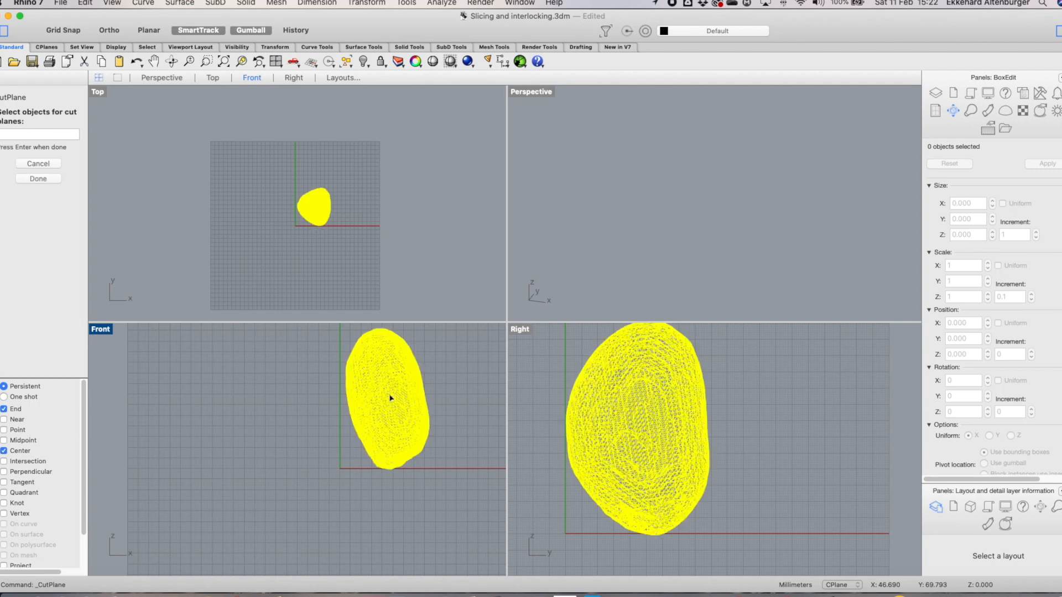
{"action": "key", "text": "Return"}
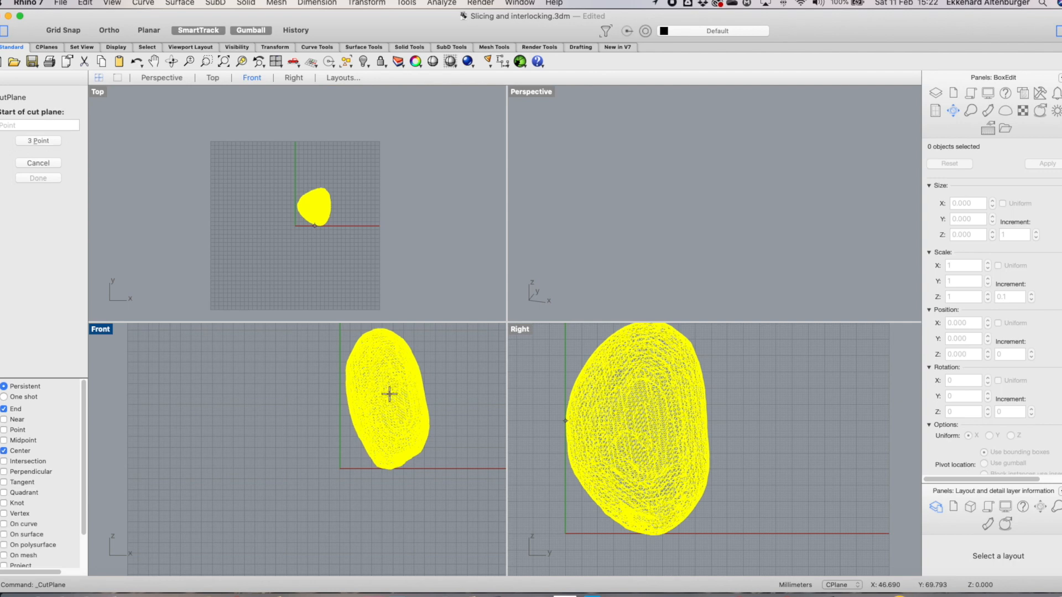
{"action": "left_click", "coordinate": [336, 407]}
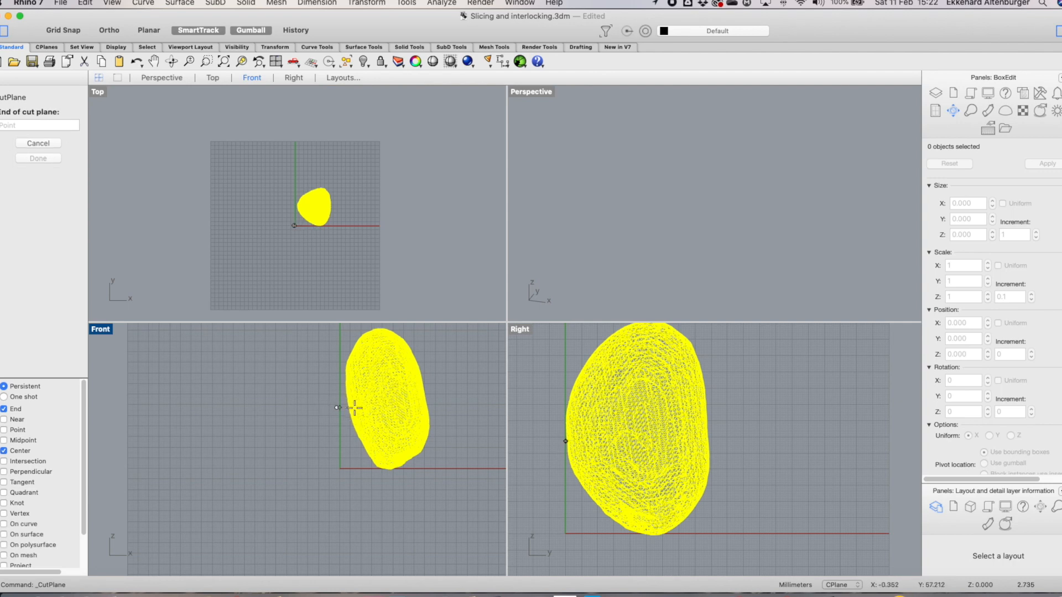
{"action": "left_click", "coordinate": [462, 407]}
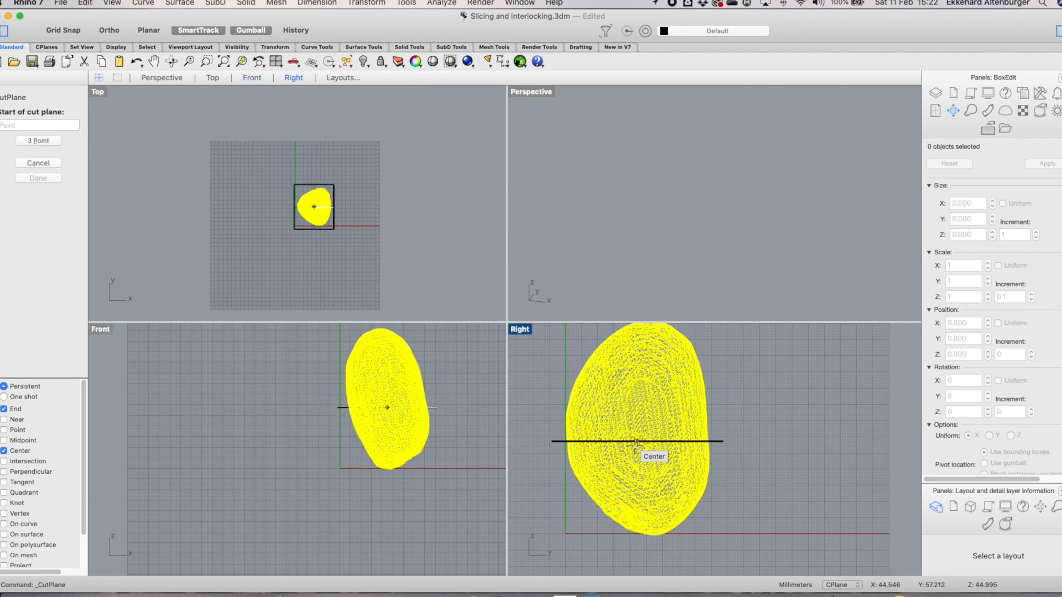
Try to trim the stone mesh with the cutting plane in the maximized Perspective viewport
{"action": "left_click", "coordinate": [46, 165]}
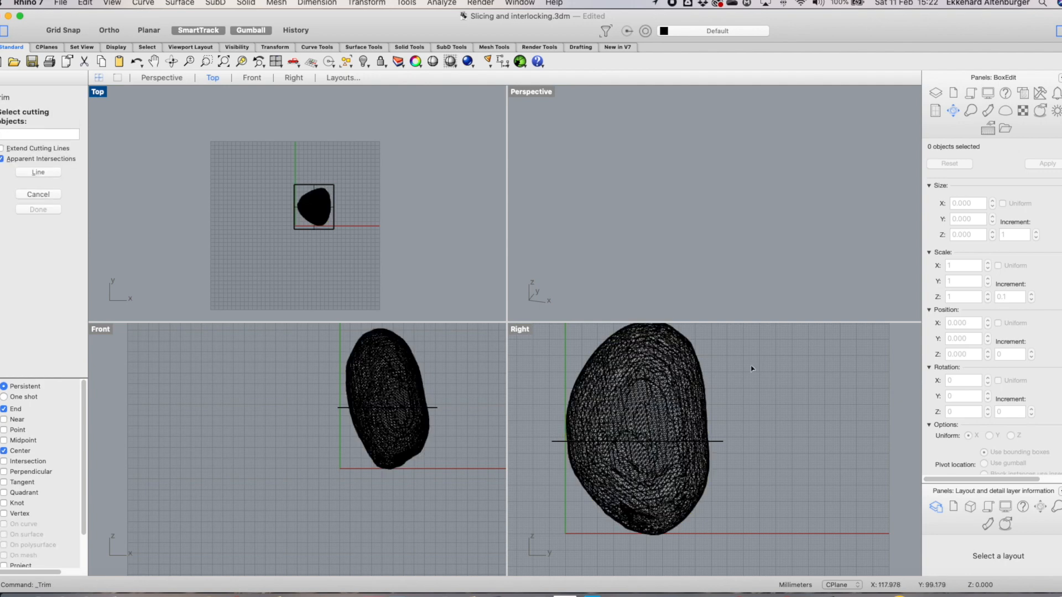
{"action": "mouse_move", "coordinate": [760, 416]}
{"action": "right_mouse_down"}
{"action": "mouse_move", "coordinate": [750, 433]}
{"action": "mouse_move", "coordinate": [755, 420]}
{"action": "right_mouse_up"}
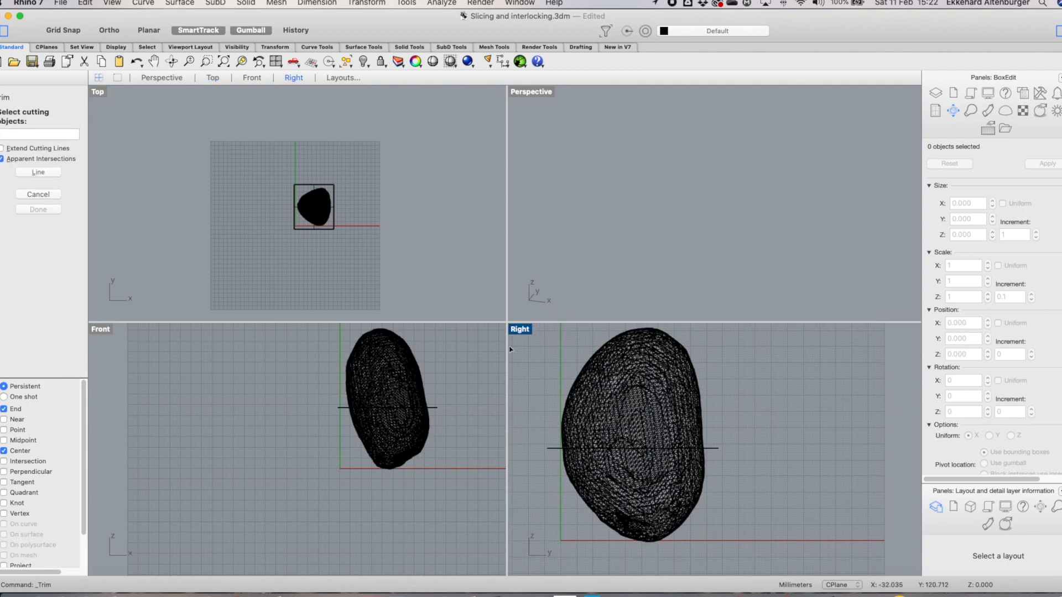
{"action": "double_click", "coordinate": [537, 94]}
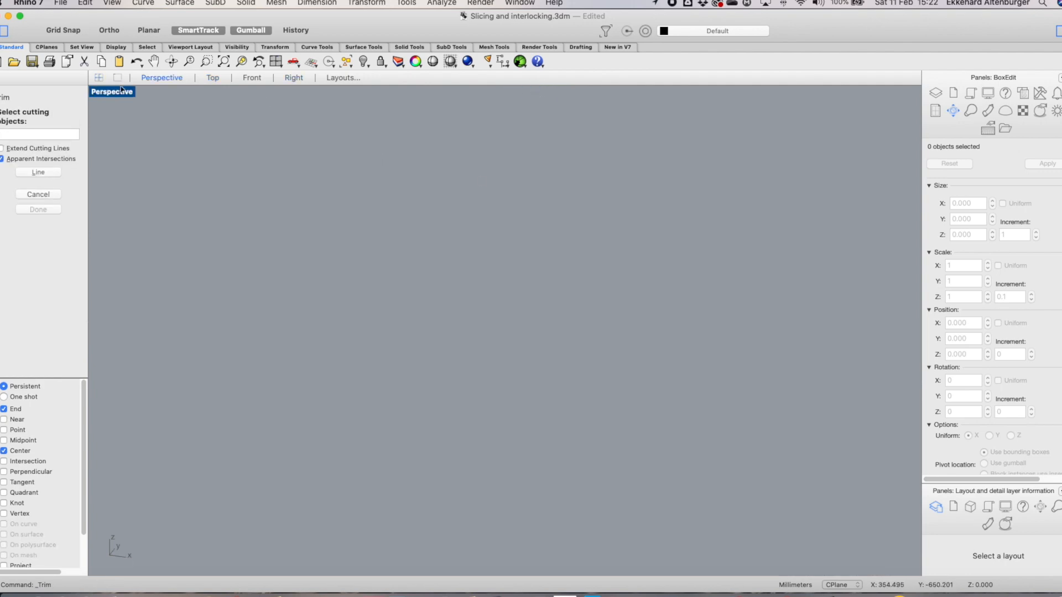
{"action": "left_click", "coordinate": [223, 61]}
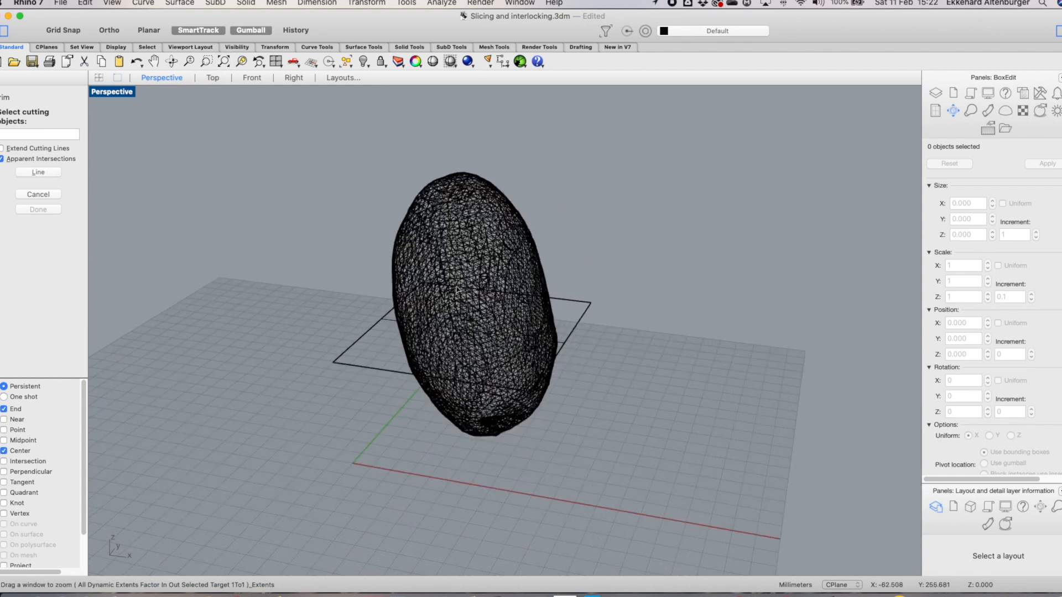
{"action": "right_click_drag", "start_coordinate": [555, 351], "coordinate": [349, 315]}
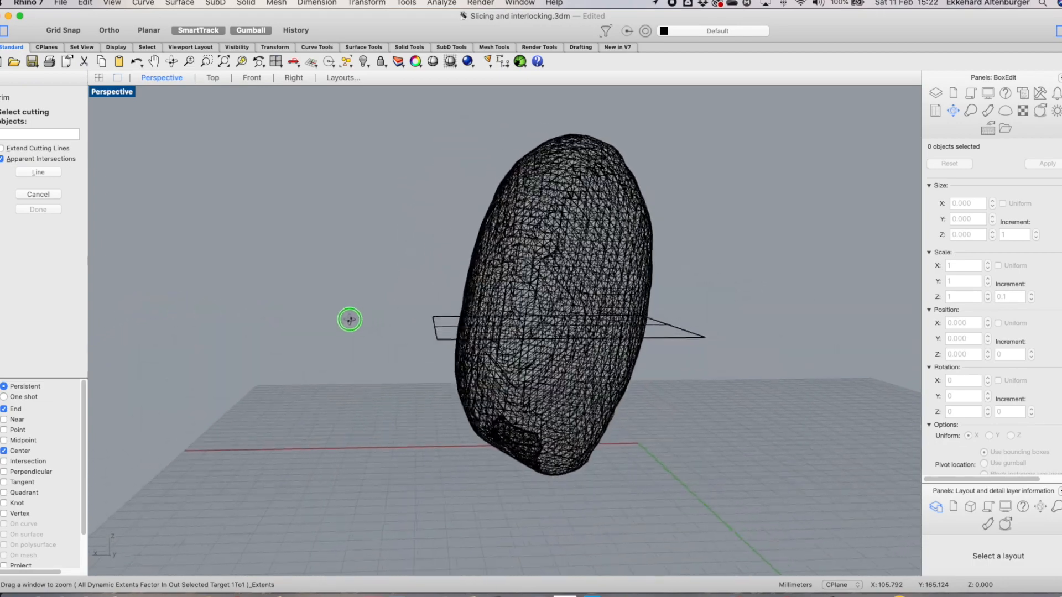
{"action": "left_click", "coordinate": [540, 225]}
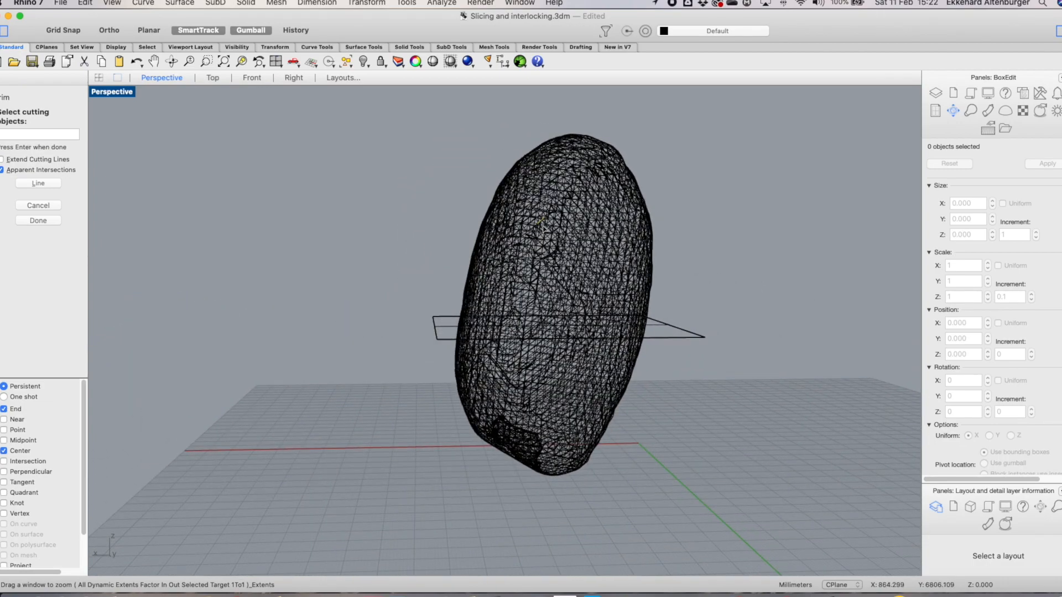
{"action": "left_click", "coordinate": [55, 205]}
Try to rotate the stone mesh 90 degrees around the Y axis with the gumball
{"action": "left_click", "coordinate": [575, 395]}
{"action": "right_click_drag", "start_coordinate": [690, 397], "coordinate": [663, 403]}
{"action": "left_click", "coordinate": [601, 331]}
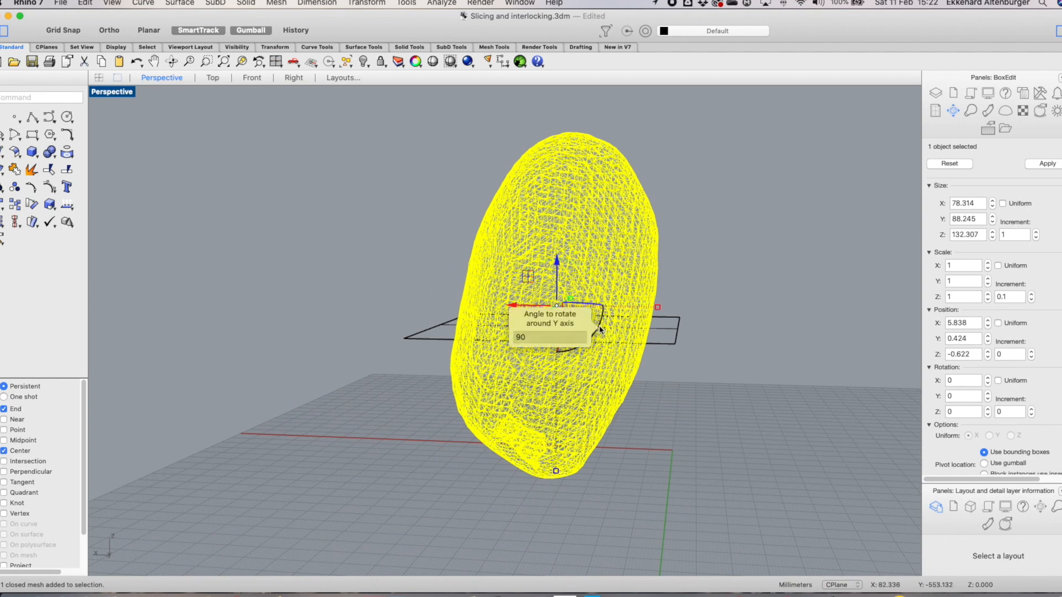
{"action": "left_click", "coordinate": [666, 298]}
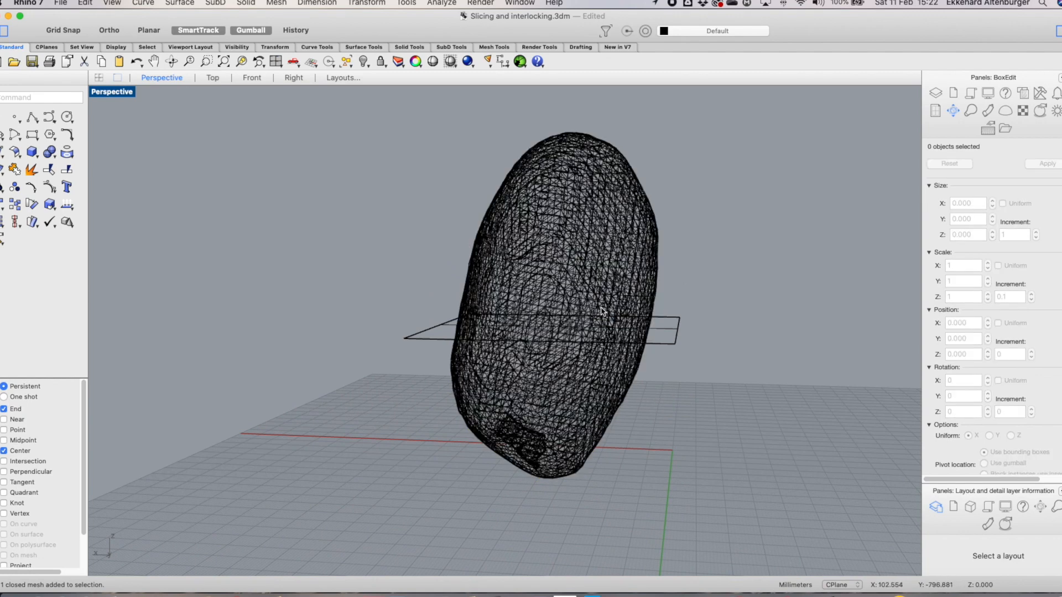
Split the stone mesh with the horizontal cutting plane using Mesh Split
{"action": "left_click", "coordinate": [600, 308]}
{"action": "left_click_drag", "start_coordinate": [599, 321], "coordinate": [602, 314]}
{"action": "left_click", "coordinate": [749, 303]}
{"action": "right_click_drag", "start_coordinate": [748, 303], "coordinate": [271, 327]}
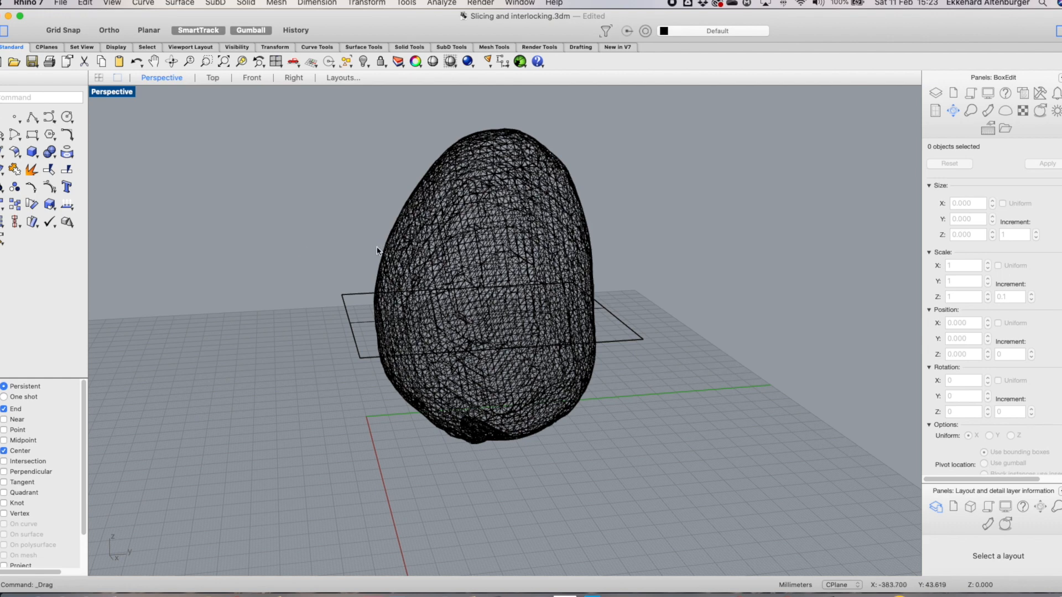
{"action": "left_click", "coordinate": [278, 3]}
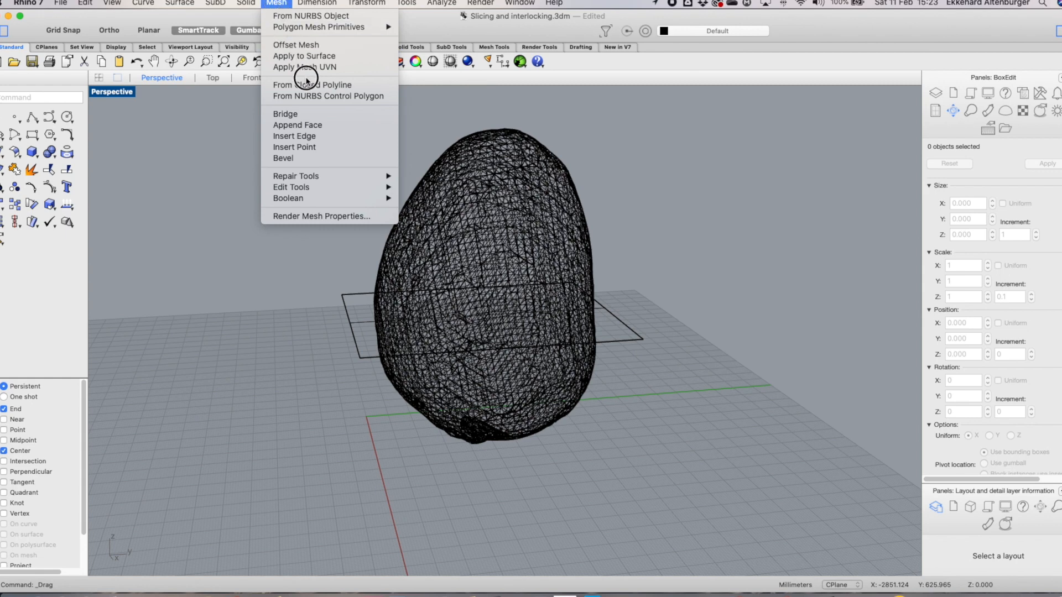
{"action": "mouse_move", "coordinate": [336, 194]}
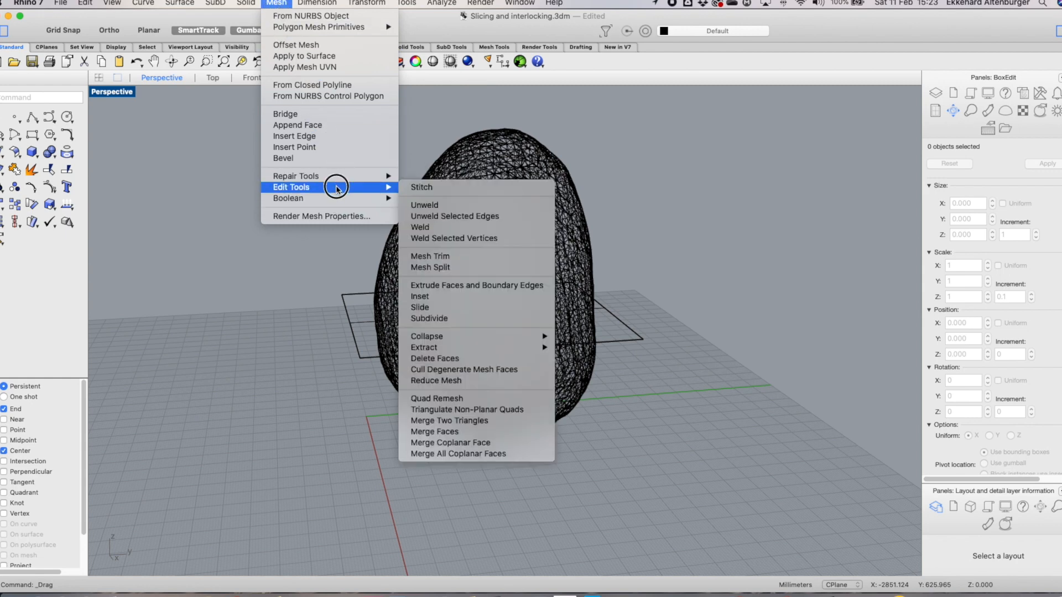
{"action": "left_click", "coordinate": [454, 269]}
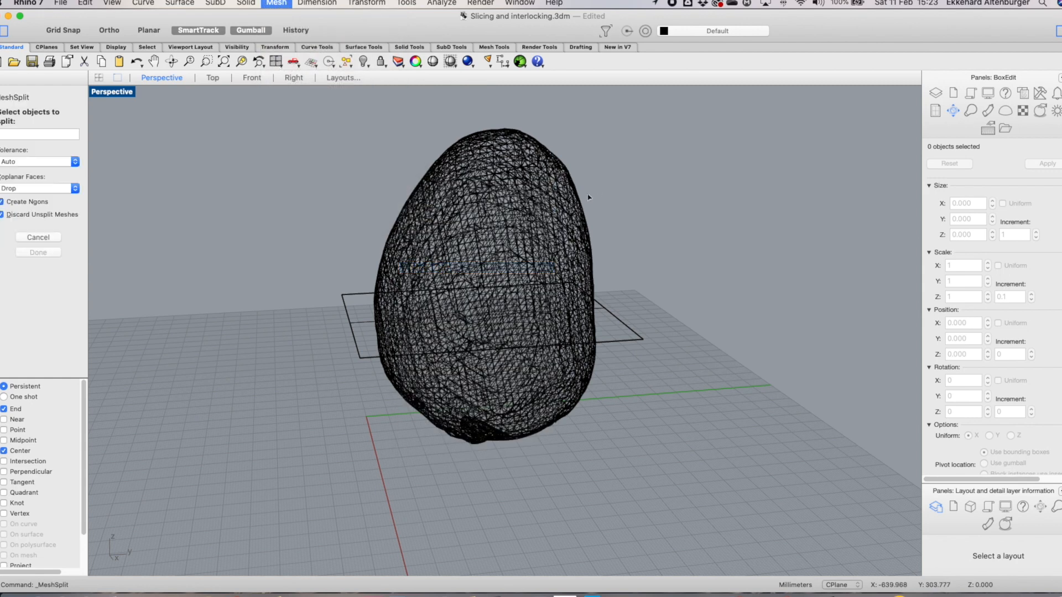
{"action": "left_click", "coordinate": [475, 202]}
{"action": "left_click", "coordinate": [47, 262]}
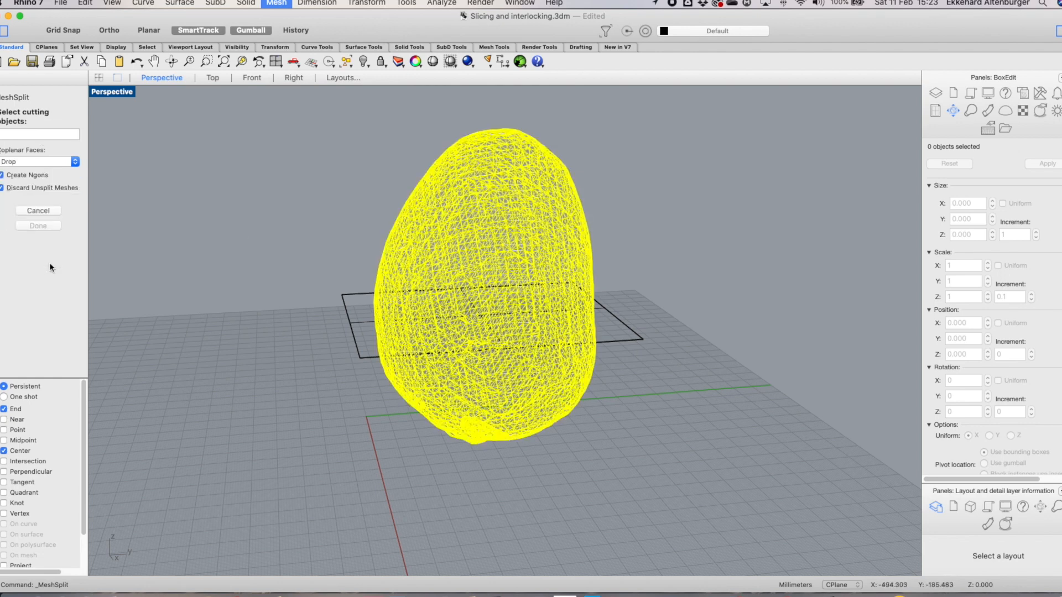
{"action": "left_click", "coordinate": [358, 324]}
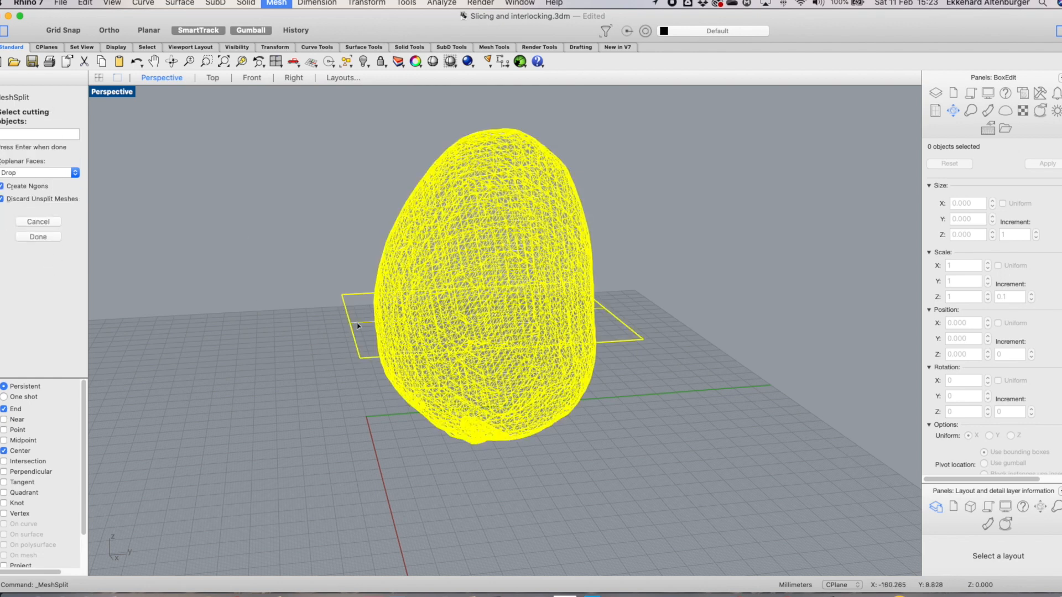
{"action": "key", "text": "Return"}
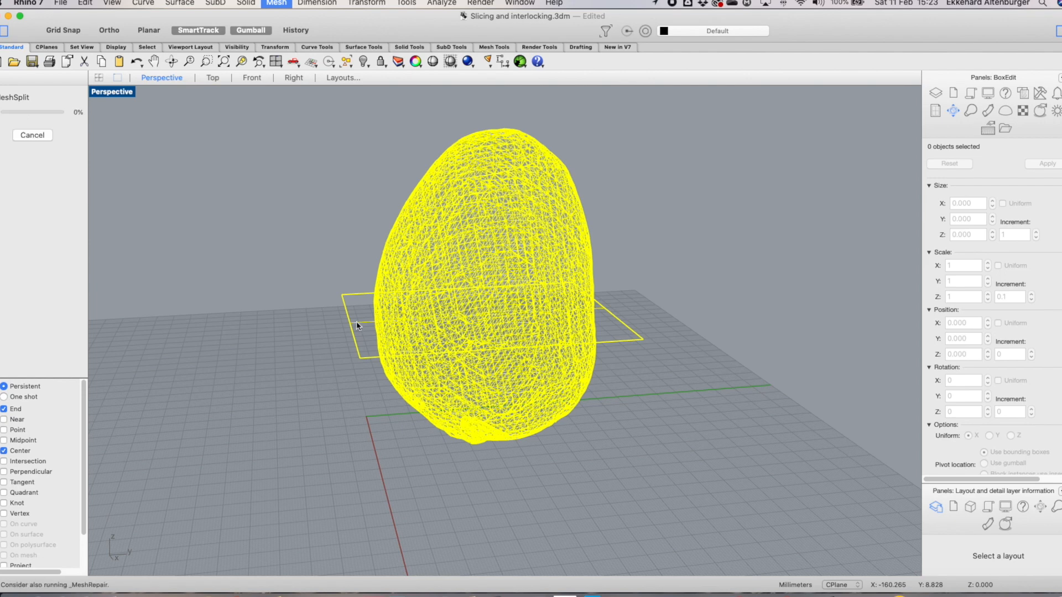
Delete the lower half of the split mesh and the cutting plane
{"action": "left_click", "coordinate": [519, 406]}
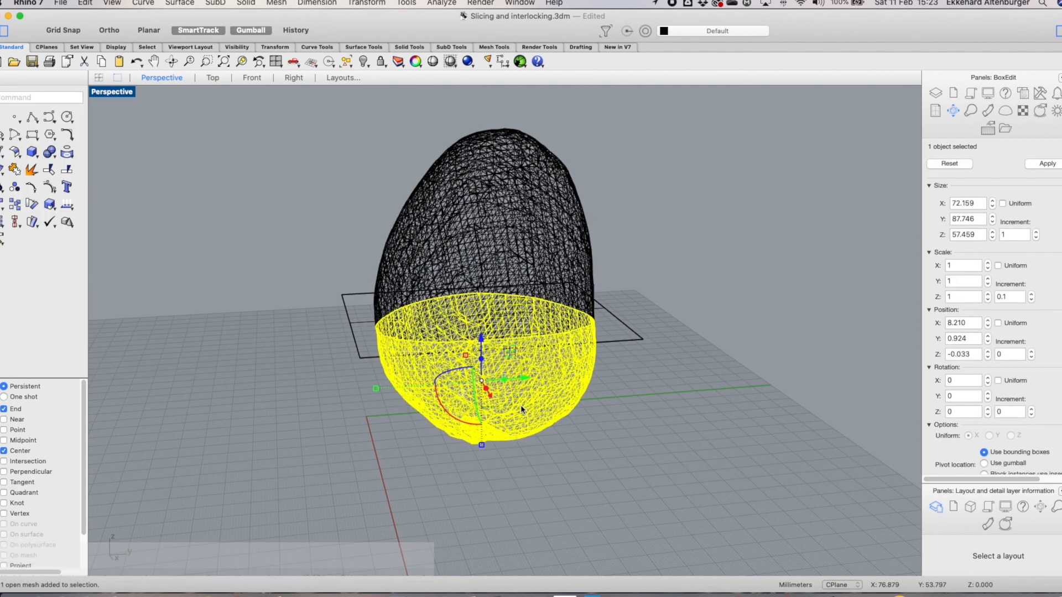
{"action": "key", "text": "Delete"}
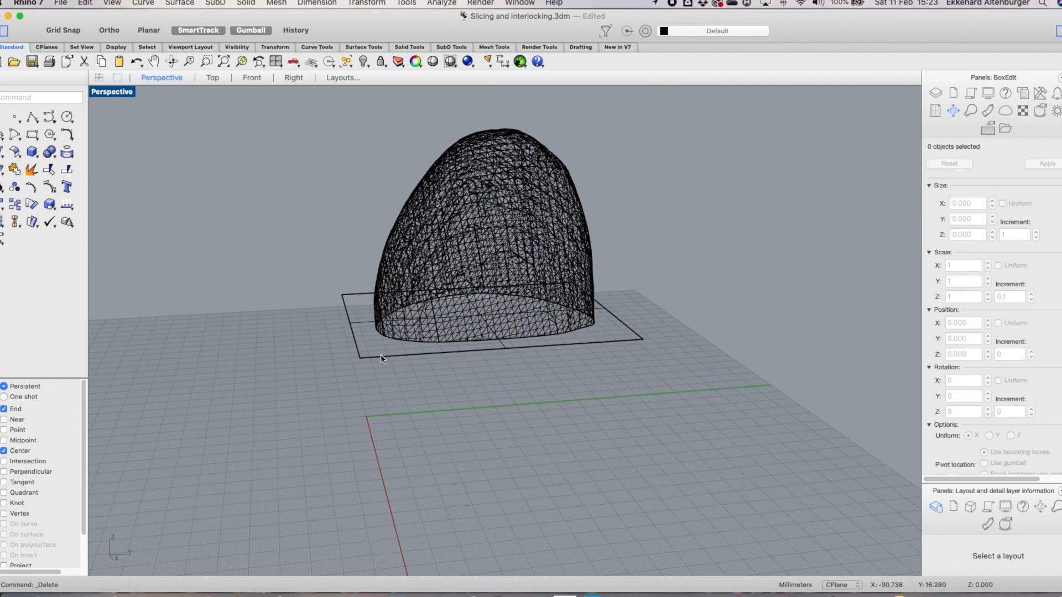
{"action": "left_click", "coordinate": [377, 359]}
{"action": "key", "text": "Delete"}
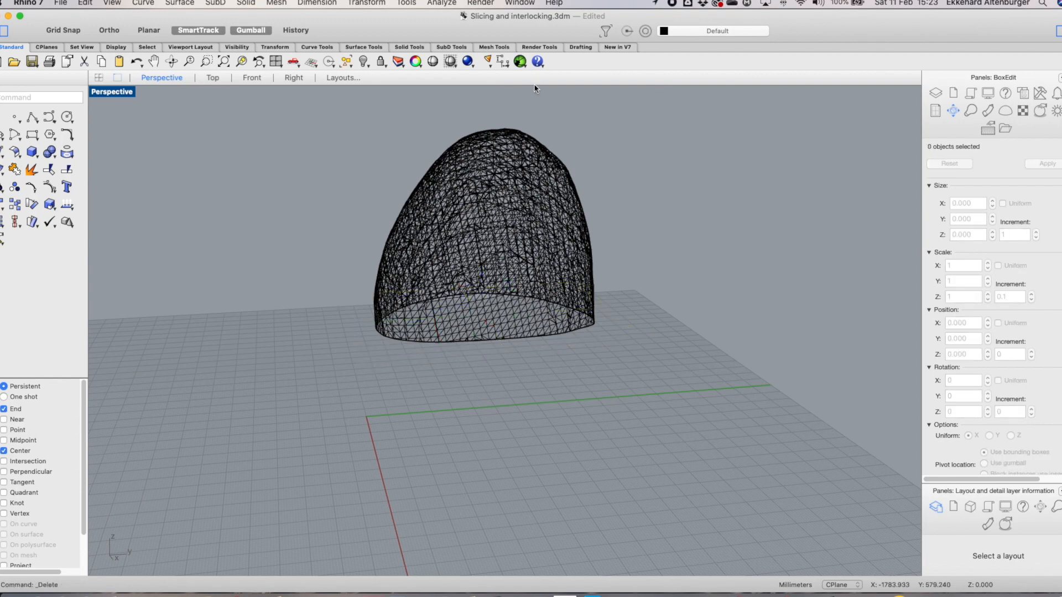
Move the remaining upper mesh half to position X 0, Y 0, Z 0
{"action": "right_click_drag", "start_coordinate": [507, 231], "coordinate": [99, 344]}
{"action": "right_click_drag", "start_coordinate": [67, 372], "coordinate": [360, 357]}
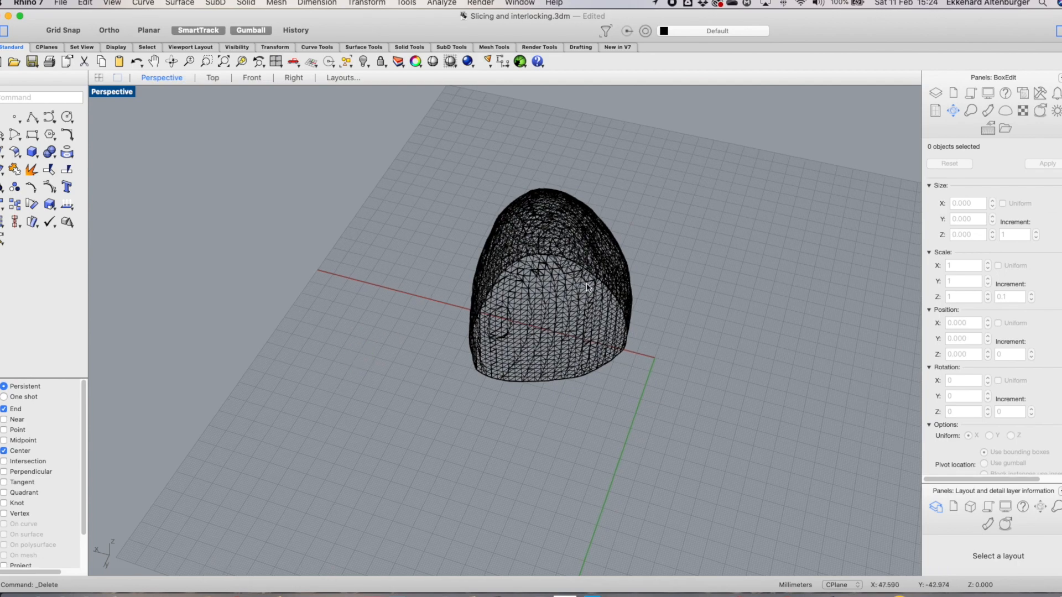
{"action": "left_click", "coordinate": [504, 286]}
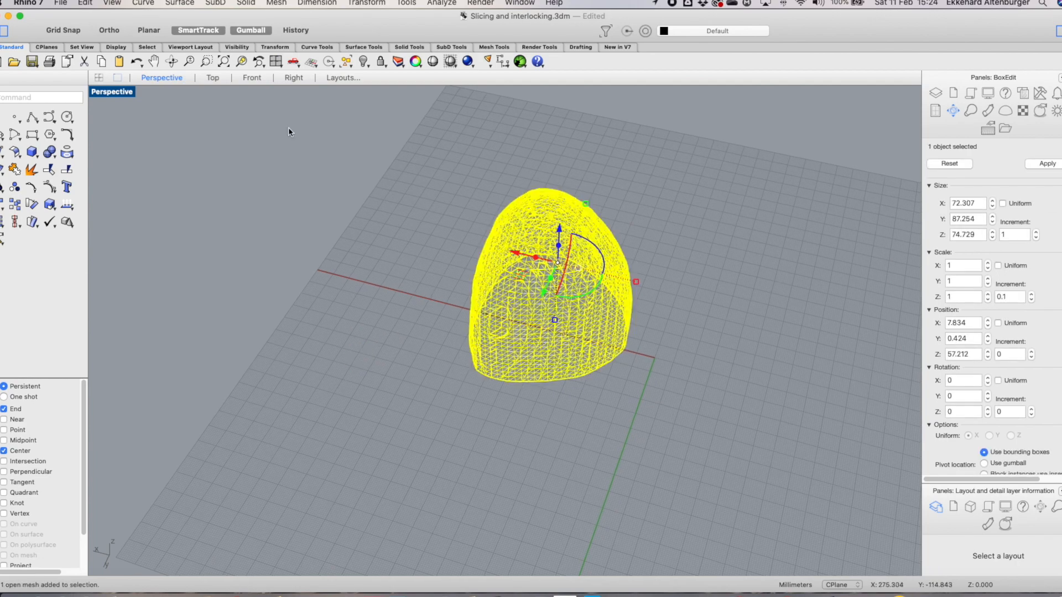
{"action": "left_click", "coordinate": [99, 78]}
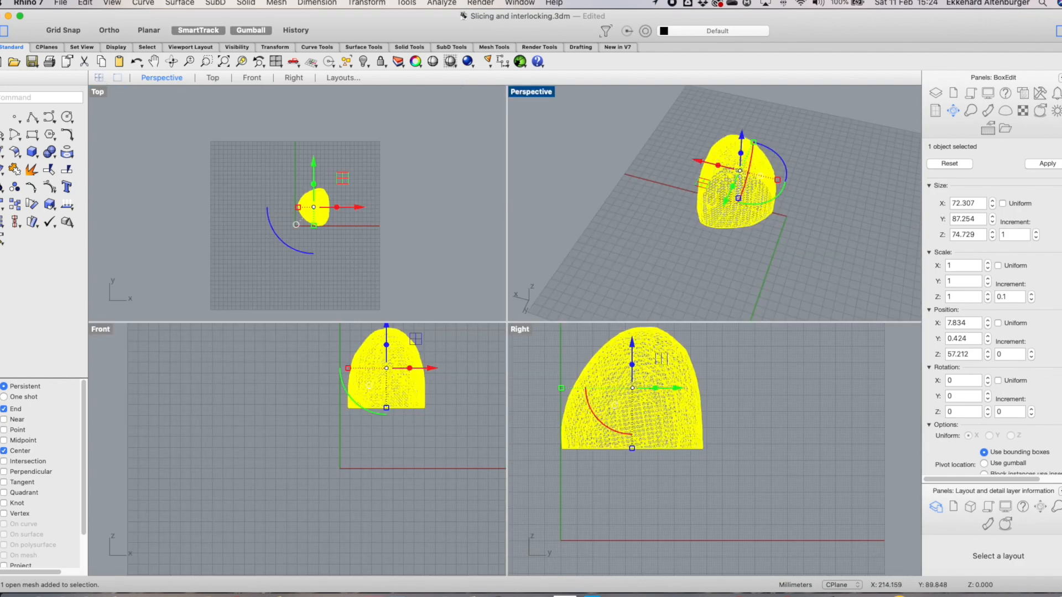
{"action": "double_click", "coordinate": [962, 323]}
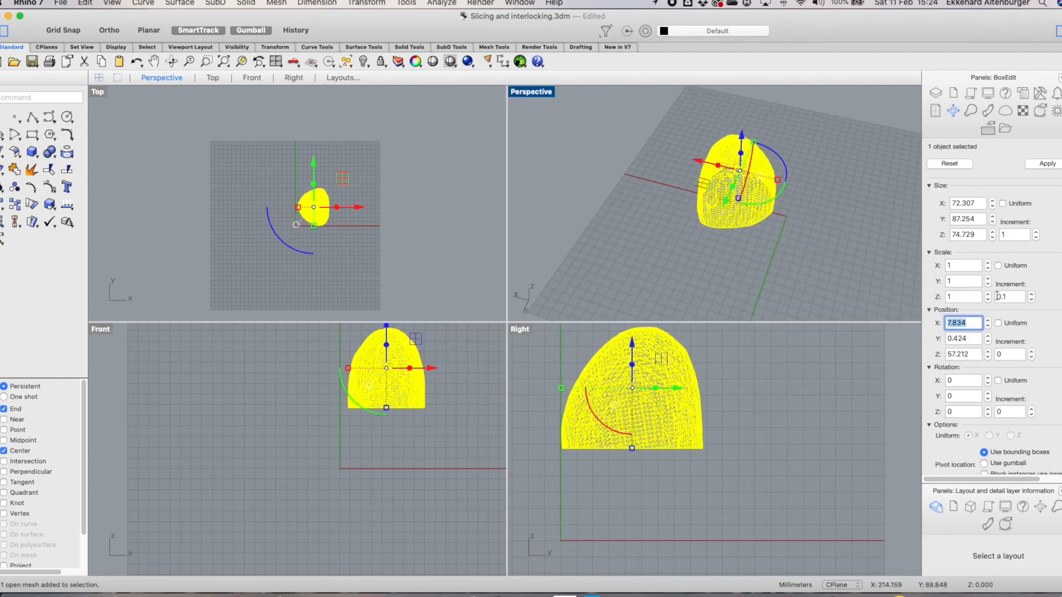
{"action": "type", "text": "0"}
{"action": "key", "text": "Tab"}
{"action": "type", "text": "0"}
{"action": "key", "text": "Tab"}
{"action": "type", "text": "0"}
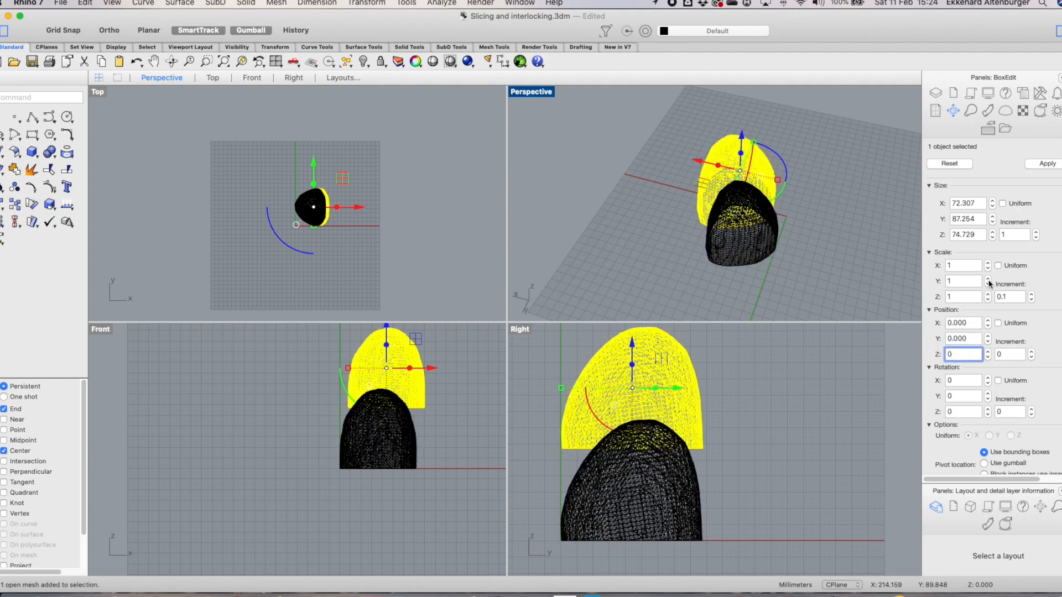
{"action": "left_click", "coordinate": [1047, 164]}
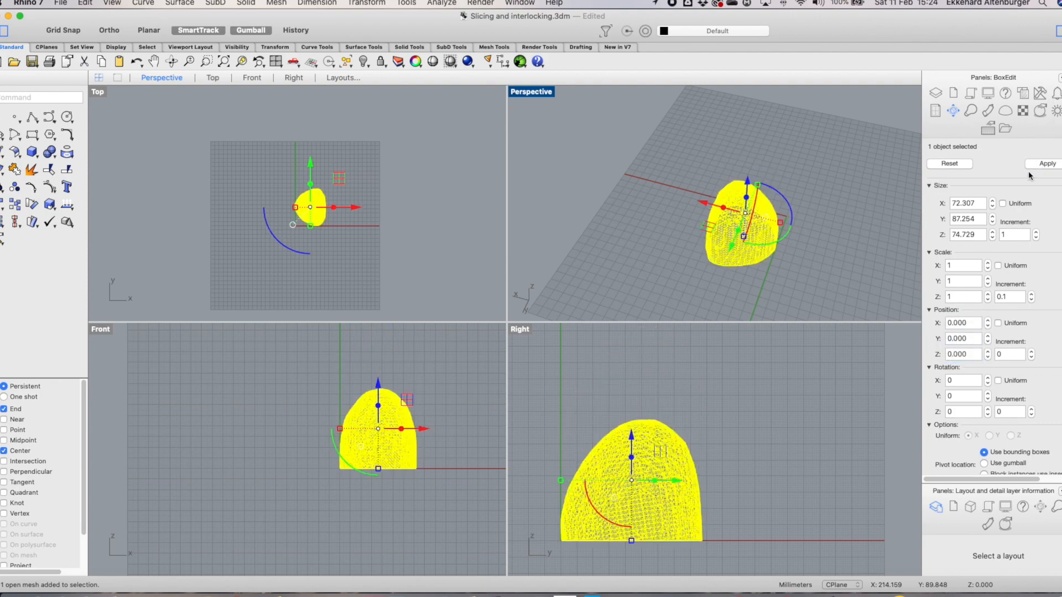
Scale the mesh uniformly so its X size is 210 mm
{"action": "left_click", "coordinate": [1002, 203]}
{"action": "left_click_drag", "start_coordinate": [978, 203], "coordinate": [930, 205]}
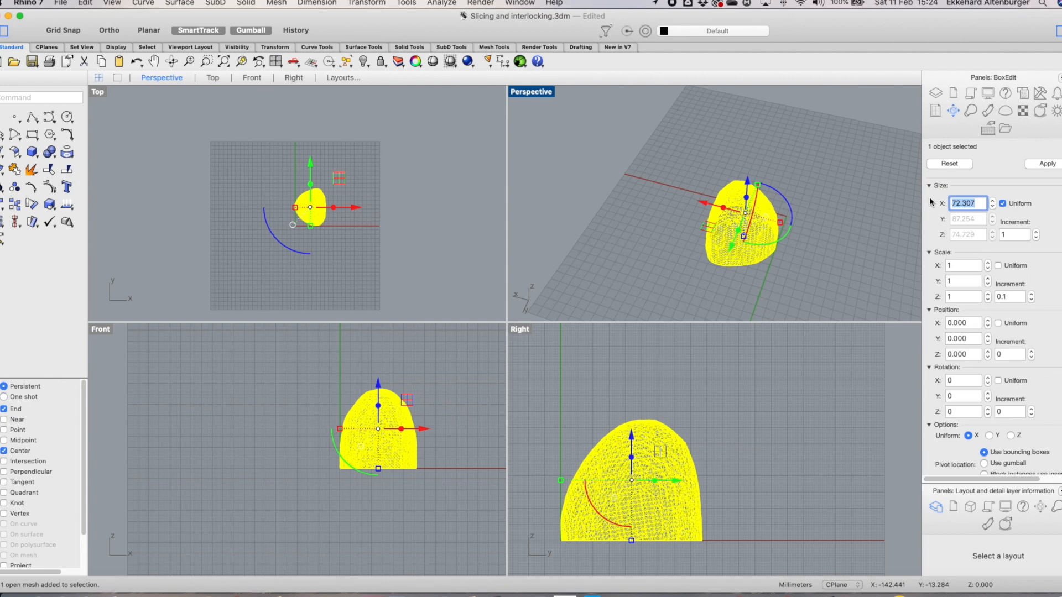
{"action": "type", "text": "3"}
{"action": "type", "text": "210"}
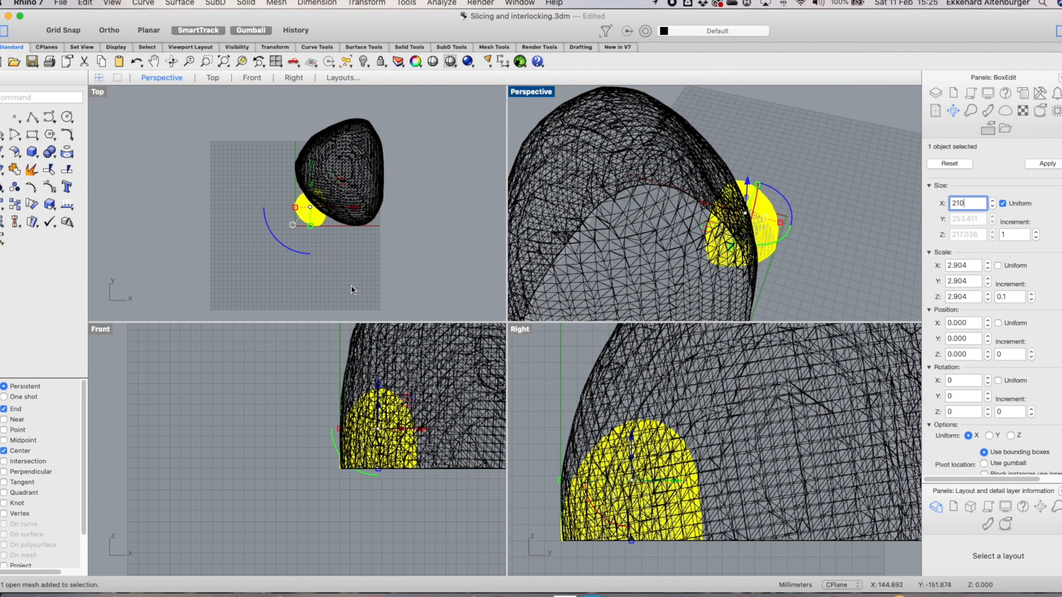
{"action": "left_click", "coordinate": [1047, 163]}
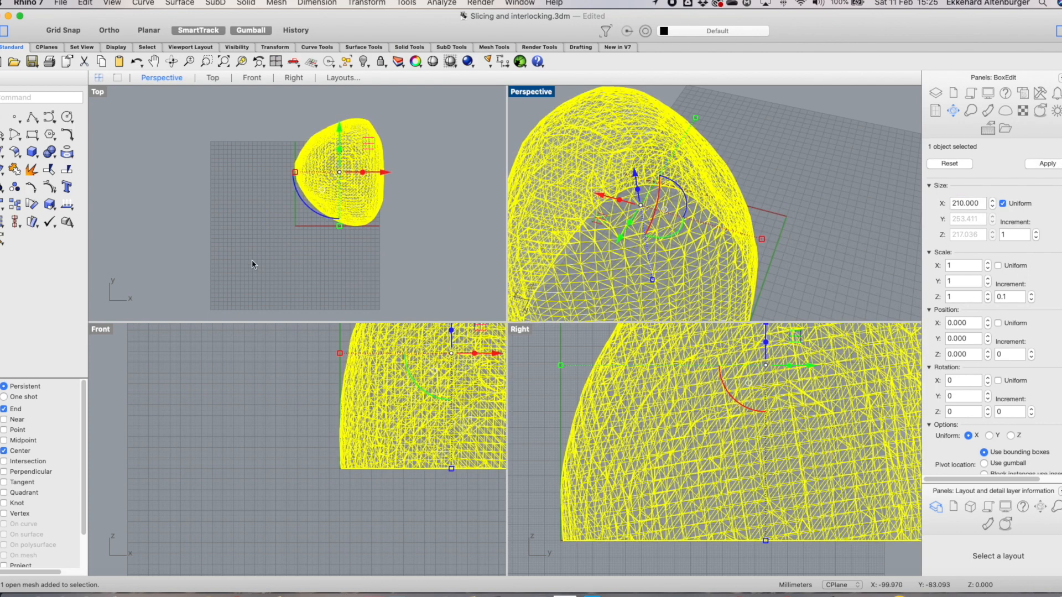
Zoom the Top and Front views to inspect the scaled mesh
{"action": "scroll", "coordinate": [404, 171], "scroll_direction": "up", "scroll_amount": 2}
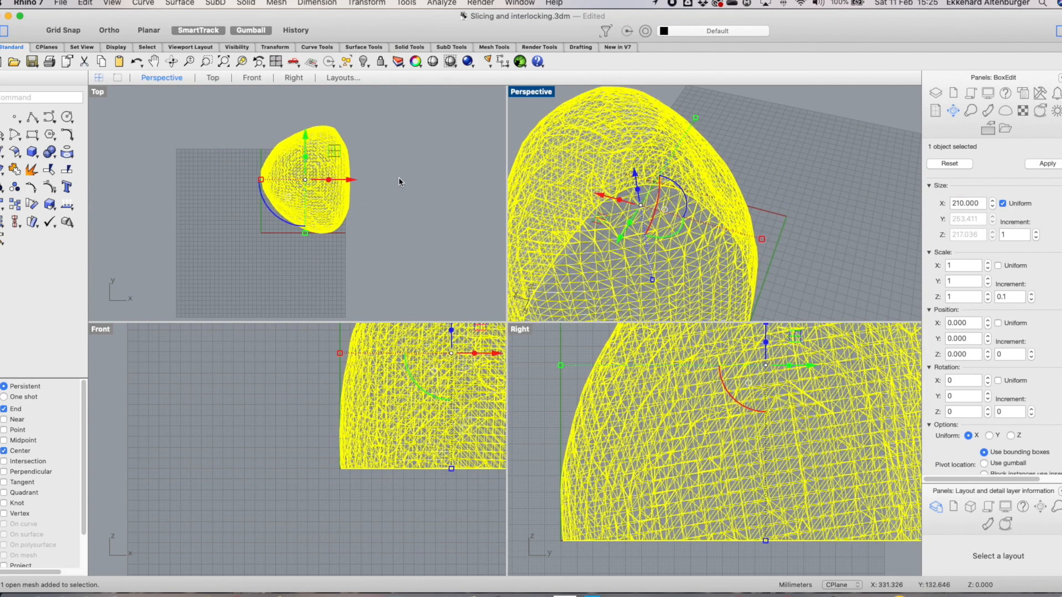
{"action": "scroll", "coordinate": [349, 185], "scroll_direction": "up", "scroll_amount": 5}
{"action": "scroll", "coordinate": [350, 186], "scroll_direction": "down", "scroll_amount": 4}
{"action": "right_click_drag", "start_coordinate": [392, 198], "coordinate": [388, 202]}
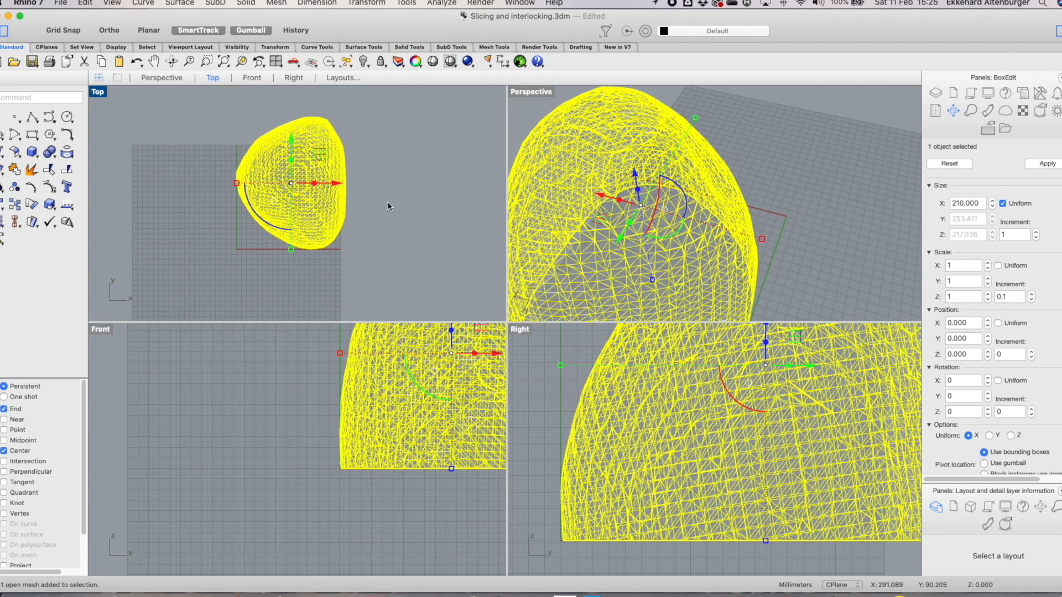
{"action": "scroll", "coordinate": [404, 383], "scroll_direction": "down", "scroll_amount": 8}
{"action": "scroll", "coordinate": [450, 367], "scroll_direction": "up", "scroll_amount": 3}
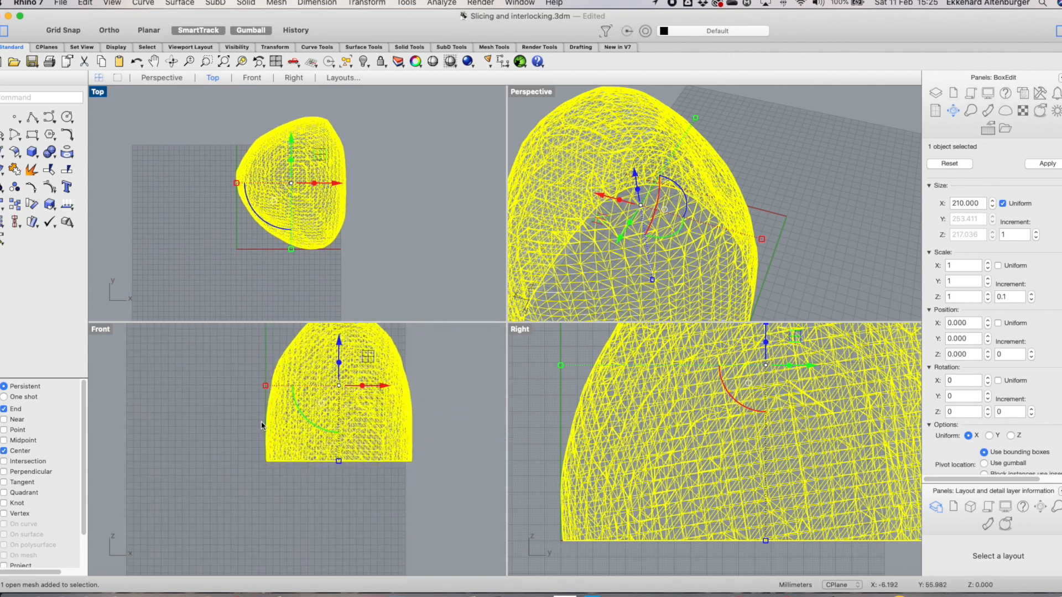
{"action": "scroll", "coordinate": [397, 412], "scroll_direction": "down", "scroll_amount": 5}
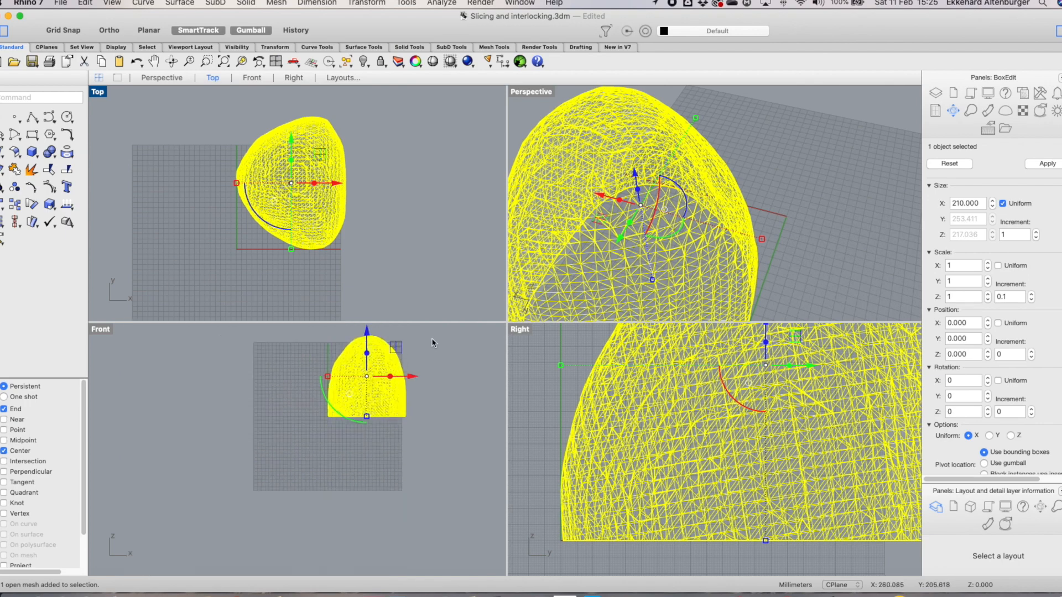
{"action": "scroll", "coordinate": [430, 341], "scroll_direction": "up", "scroll_amount": 3}
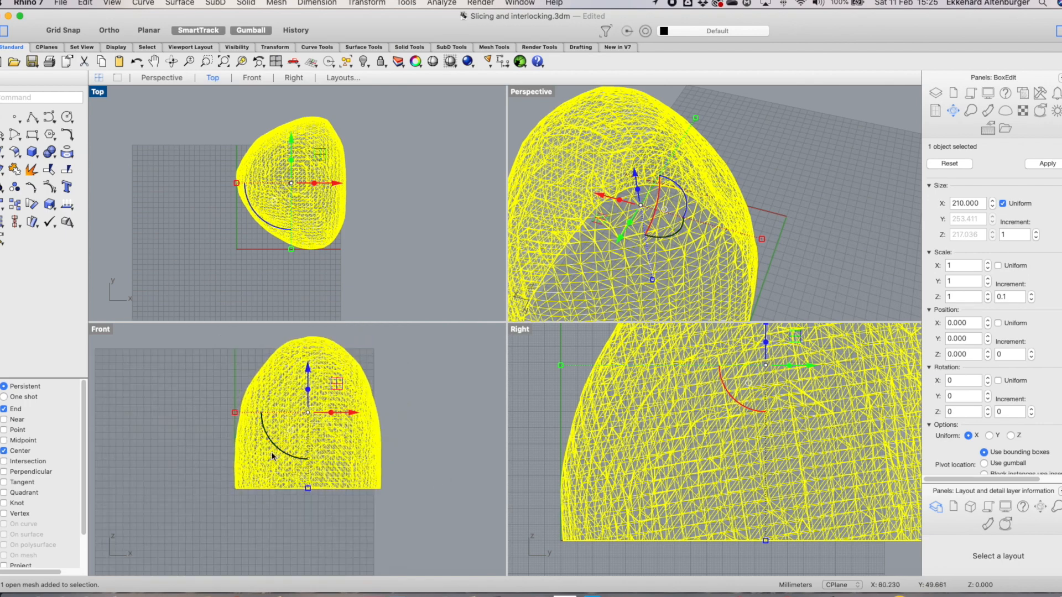
{"action": "left_click", "coordinate": [440, 408]}
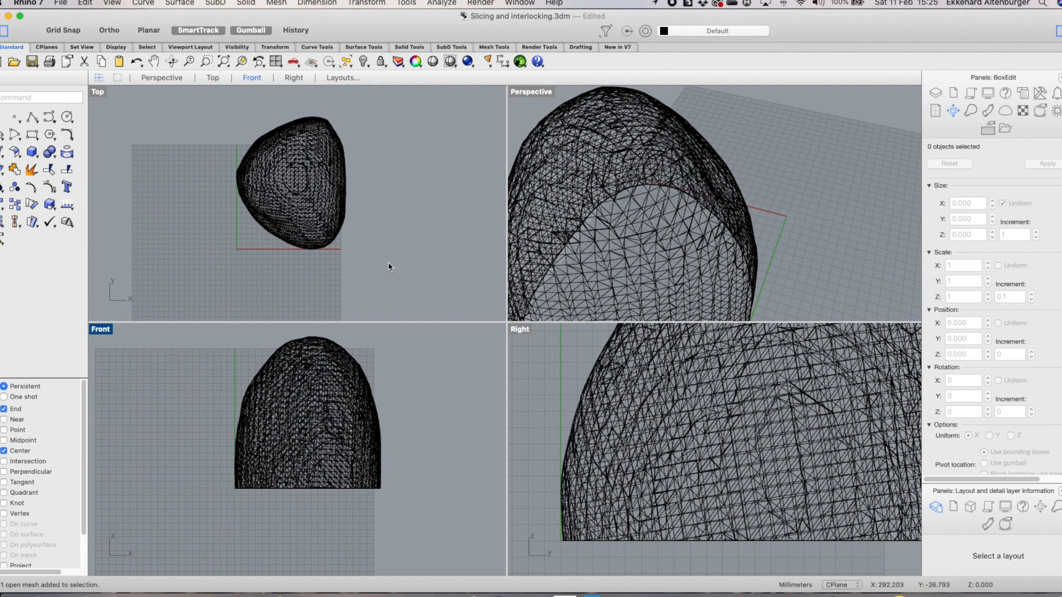
Create a horizontal cutting plane just above the base of the mesh in the Front view
{"action": "right_click", "coordinate": [341, 262]}
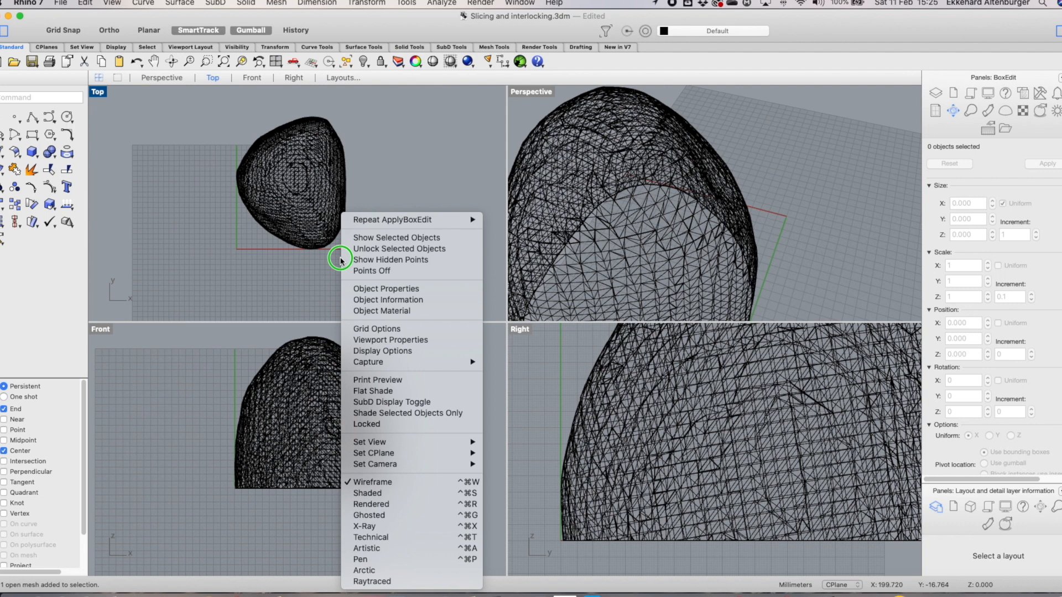
{"action": "mouse_move", "coordinate": [356, 218]}
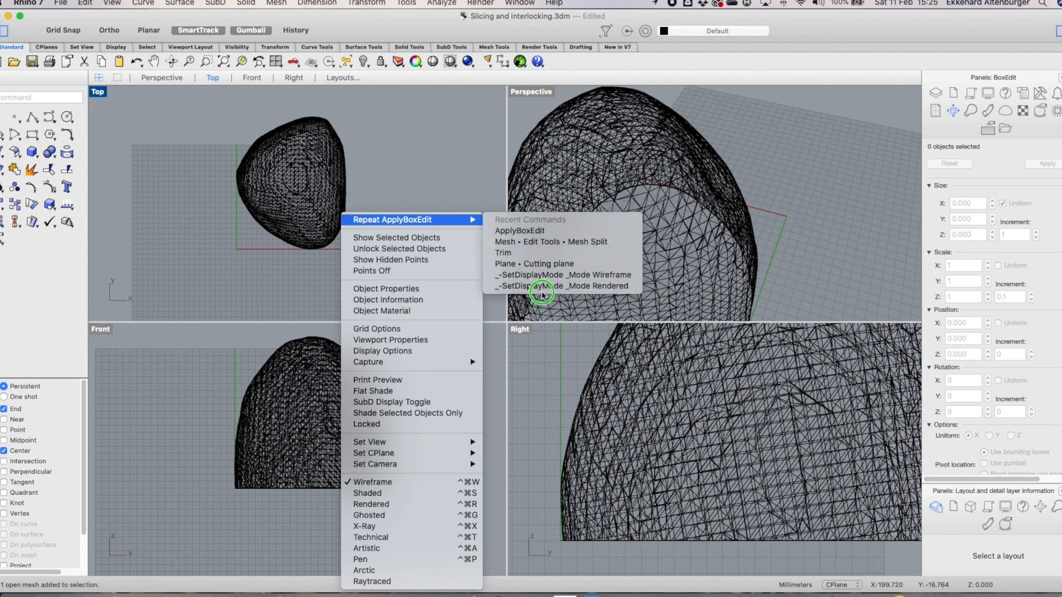
{"action": "left_click", "coordinate": [551, 264]}
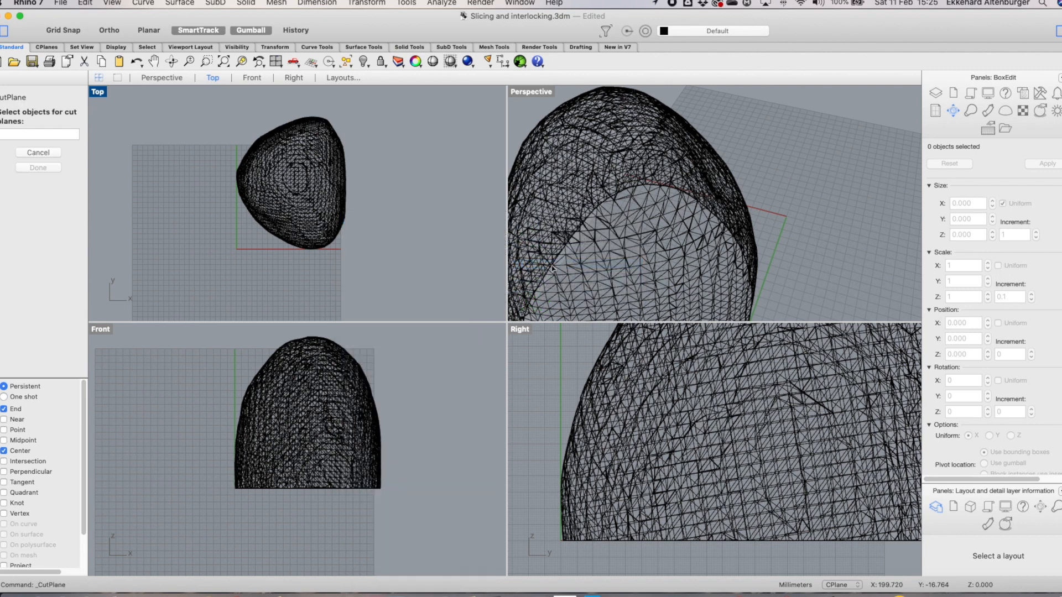
{"action": "left_click", "coordinate": [345, 389]}
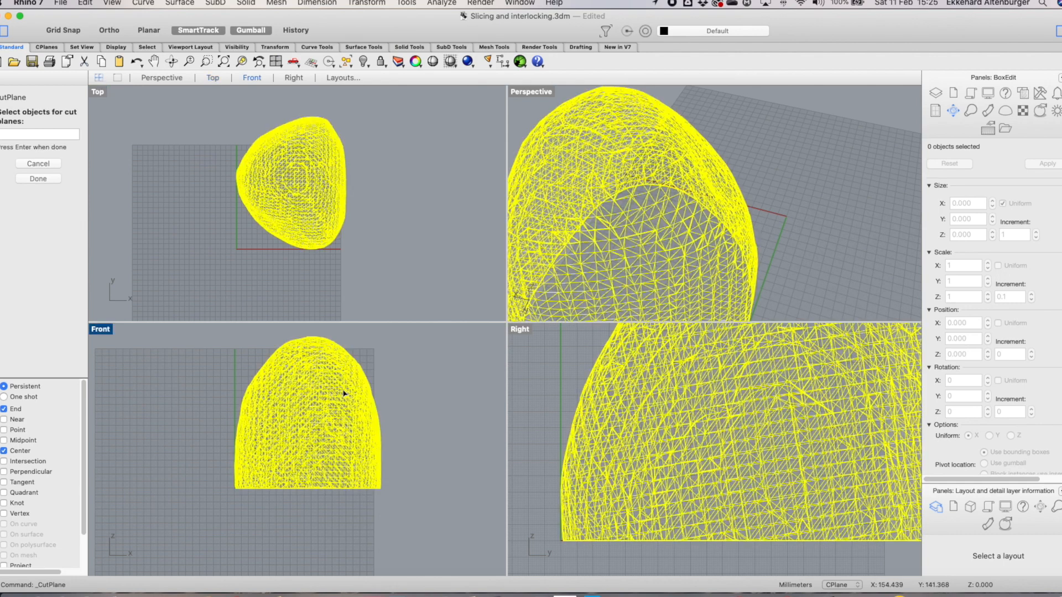
{"action": "double_click", "coordinate": [101, 329]}
{"action": "scroll", "coordinate": [712, 186], "scroll_direction": "down", "scroll_amount": 1}
{"action": "scroll", "coordinate": [711, 187], "scroll_direction": "up", "scroll_amount": 3}
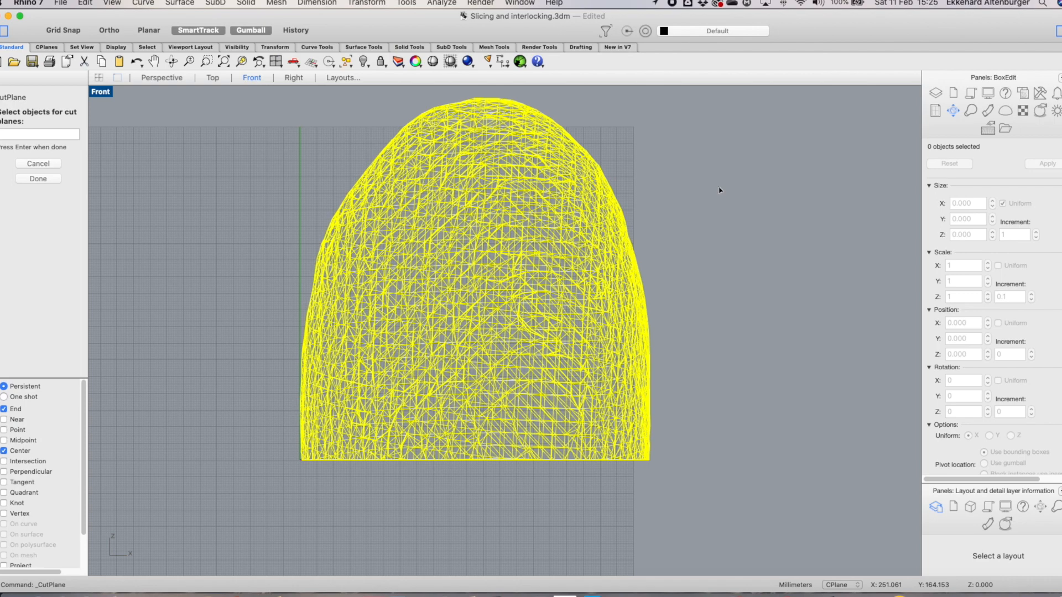
{"action": "key", "text": "Return"}
{"action": "left_click", "coordinate": [178, 78]}
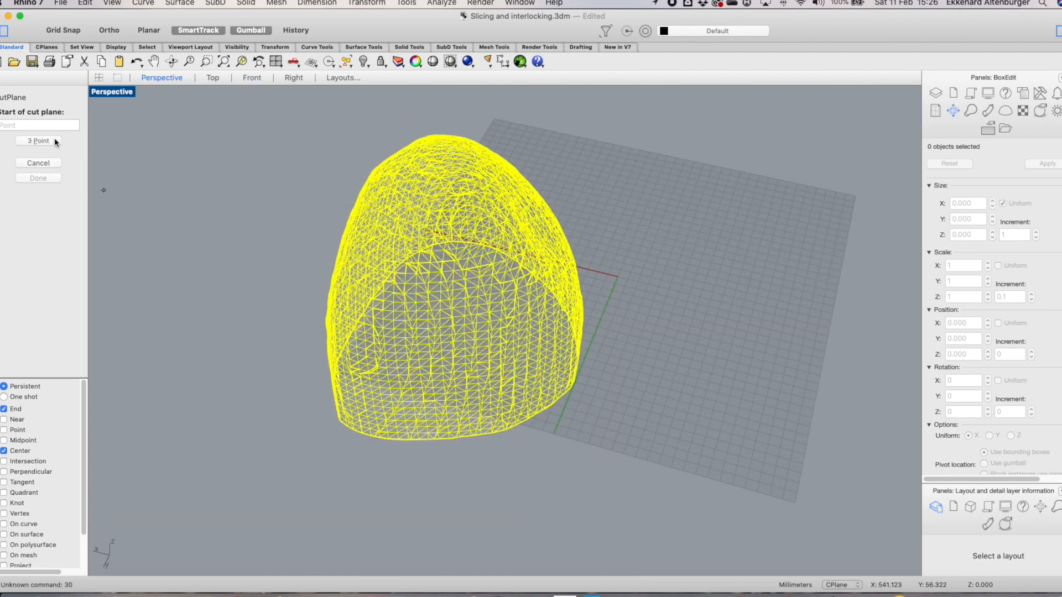
{"action": "left_click", "coordinate": [99, 77]}
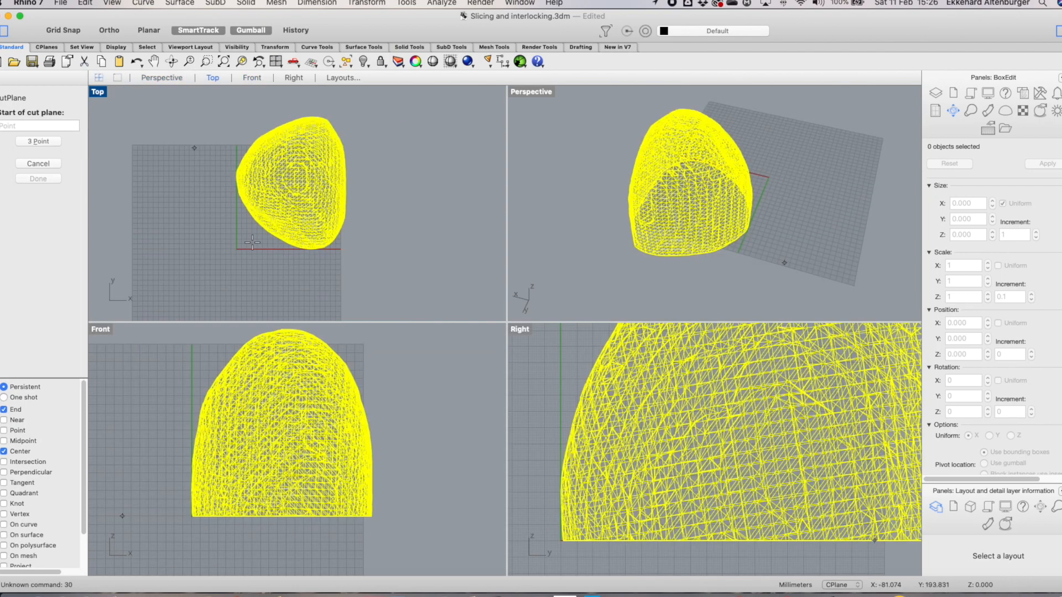
{"action": "left_click", "coordinate": [184, 496]}
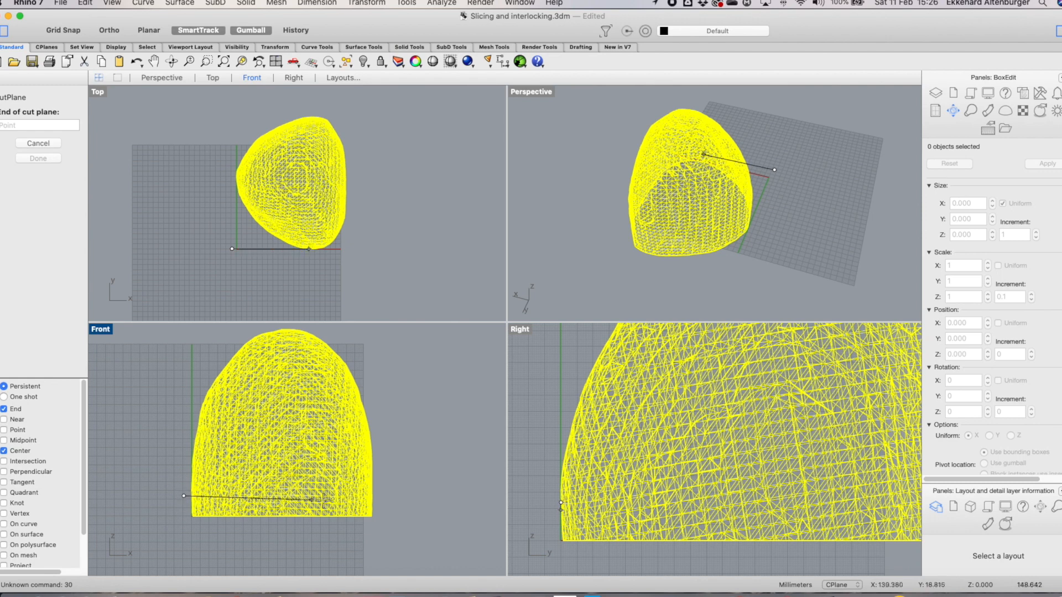
{"action": "key", "text": "shift"}
{"action": "left_click", "coordinate": [420, 494]}
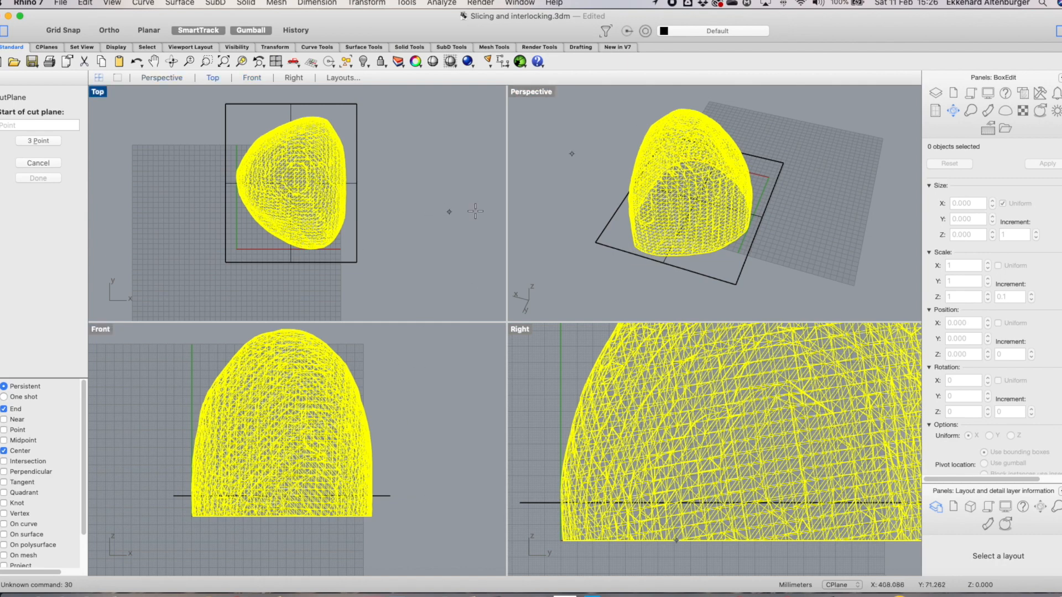
{"action": "left_click", "coordinate": [29, 164]}
{"action": "left_click", "coordinate": [699, 204]}
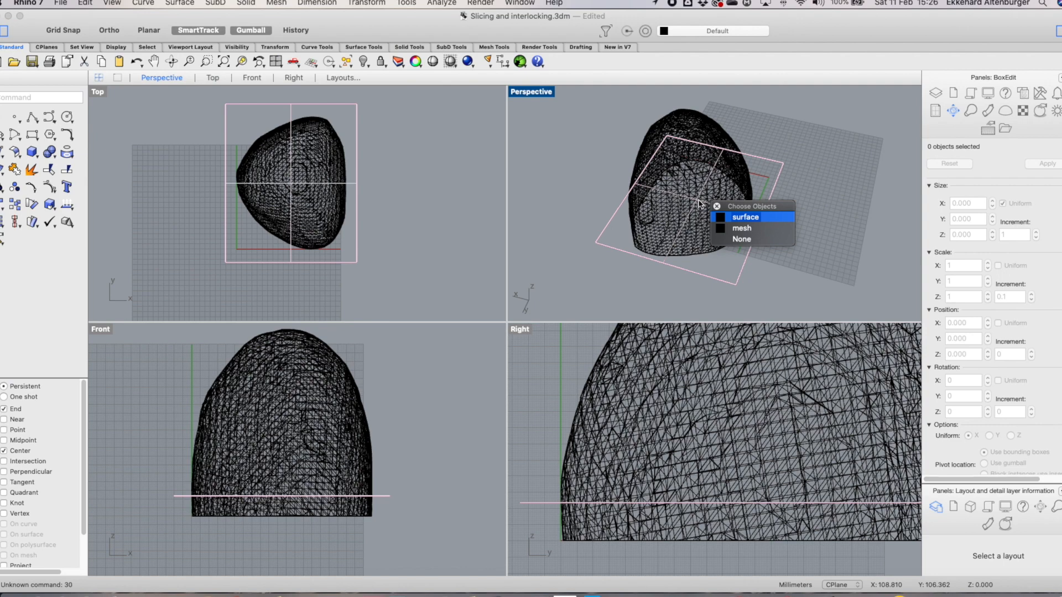
{"action": "left_click", "coordinate": [846, 186]}
{"action": "left_click", "coordinate": [666, 142]}
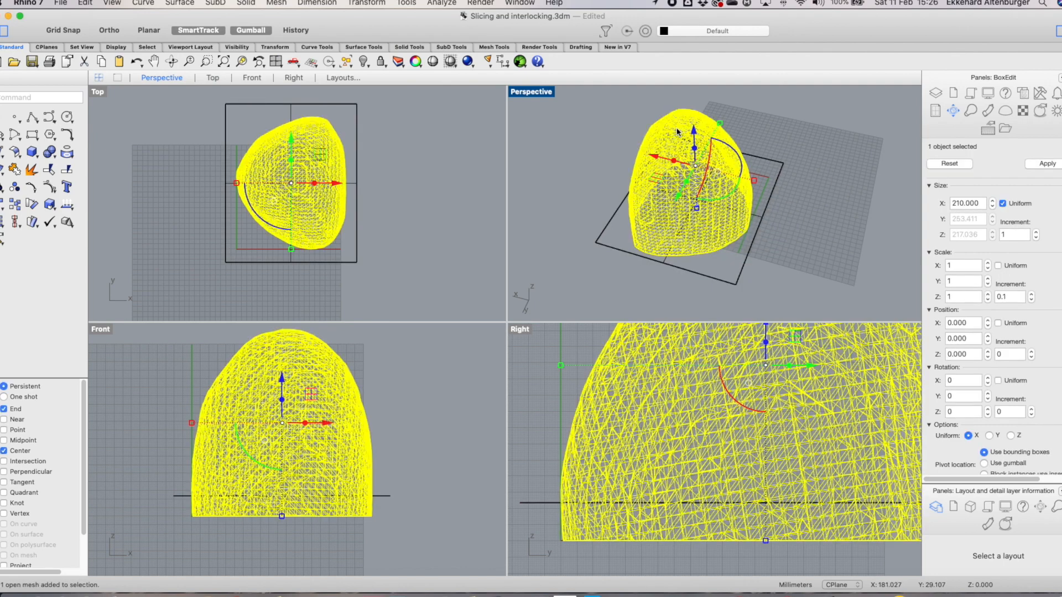
{"action": "left_click", "coordinate": [736, 284]}
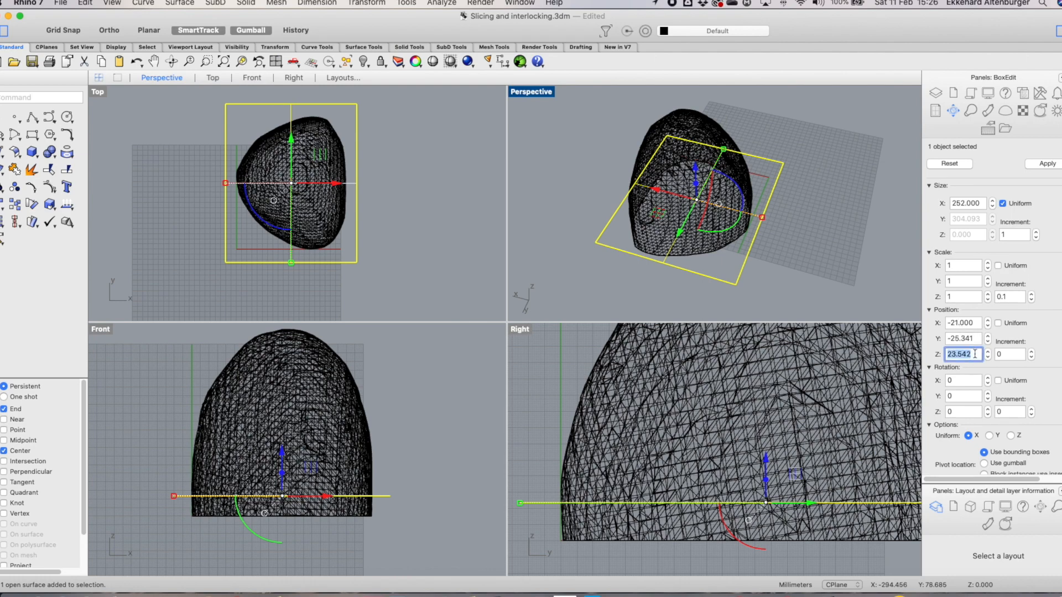
{"action": "left_click", "coordinate": [910, 347]}
{"action": "type", "text": "3"}
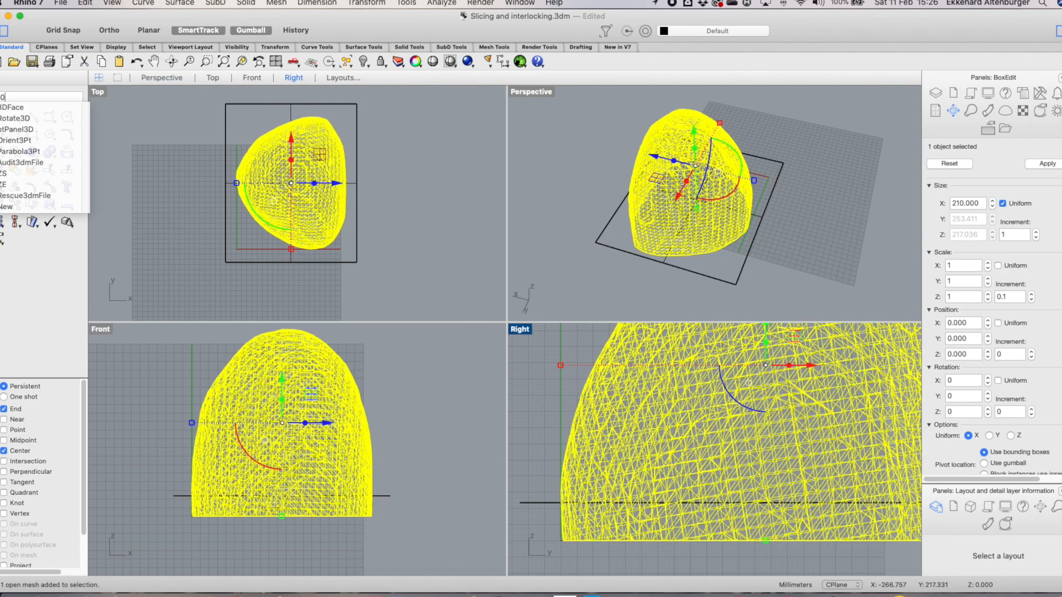
{"action": "double_click", "coordinate": [978, 356]}
{"action": "left_click", "coordinate": [845, 195]}
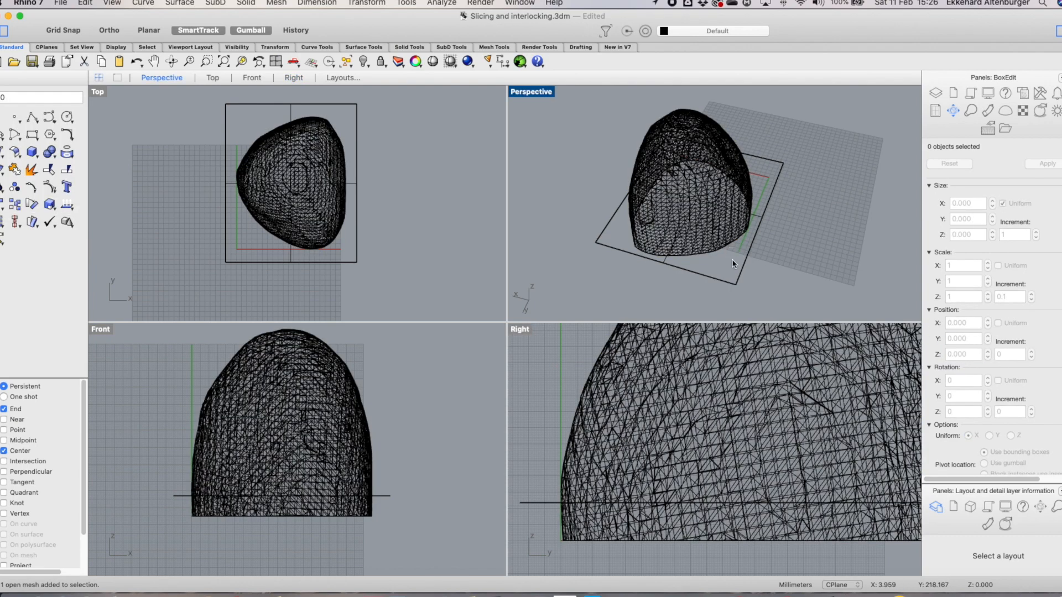
Set the cutting plane's Z position to 30 mm
{"action": "left_click", "coordinate": [735, 282]}
{"action": "double_click", "coordinate": [968, 354]}
{"action": "type", "text": "30"}
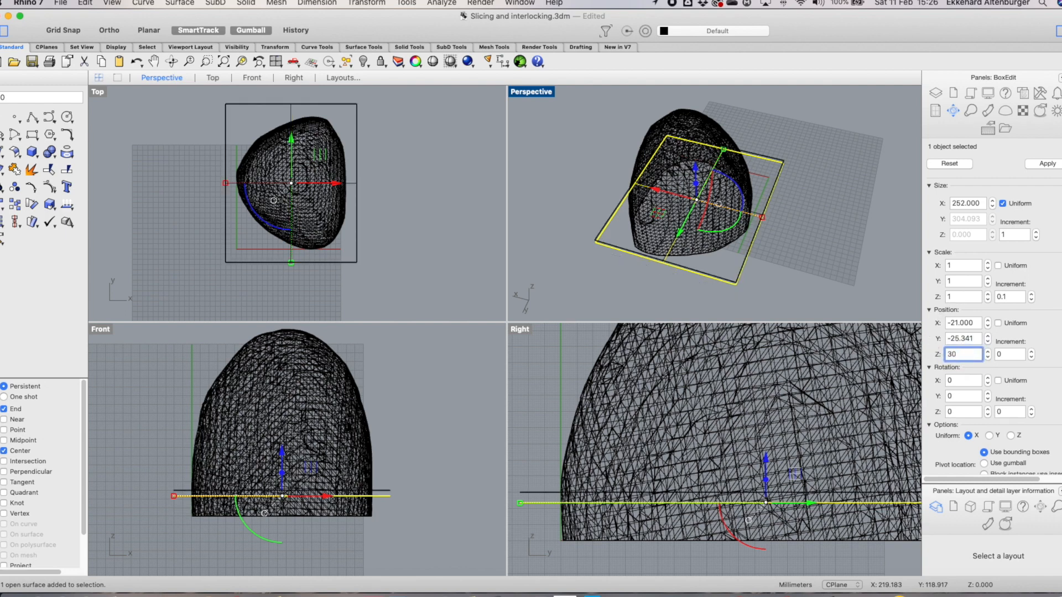
{"action": "left_click", "coordinate": [1047, 164]}
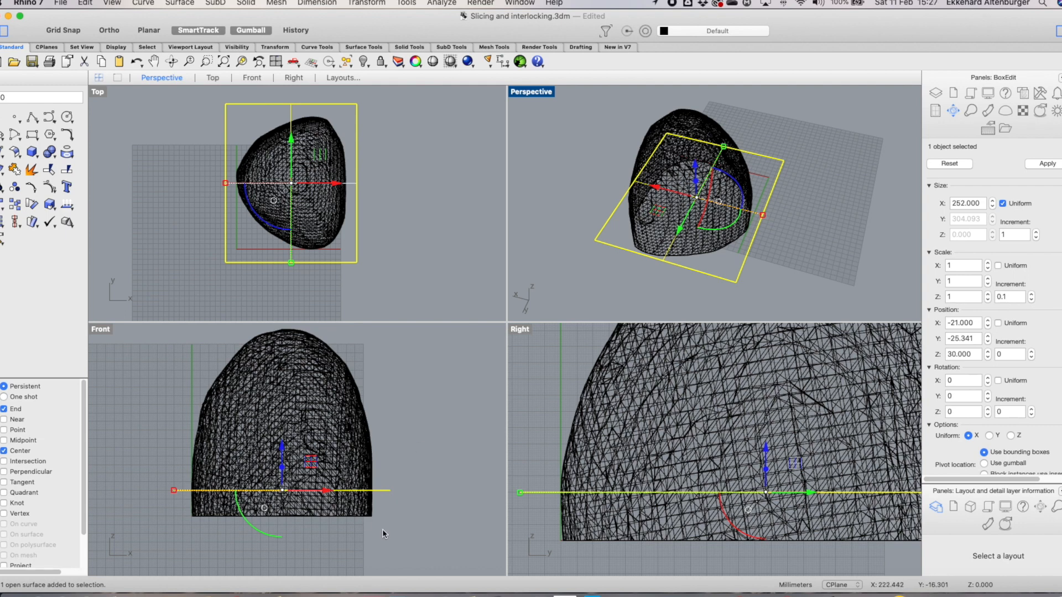
Try to start an Array of the cutting plane
{"action": "scroll", "coordinate": [392, 347], "scroll_direction": "down", "scroll_amount": 3}
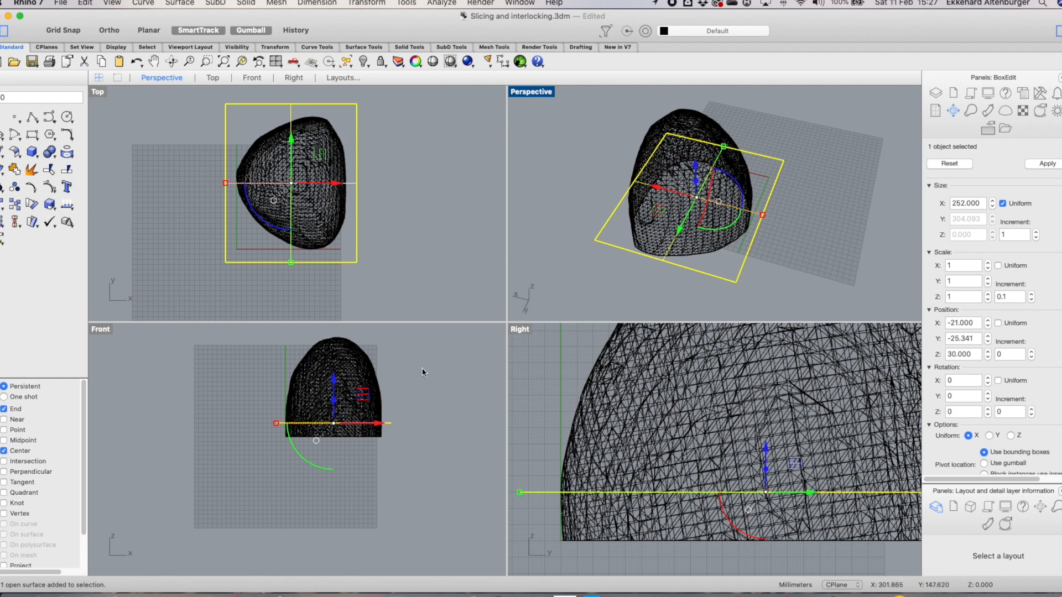
{"action": "scroll", "coordinate": [381, 347], "scroll_direction": "up", "scroll_amount": 3}
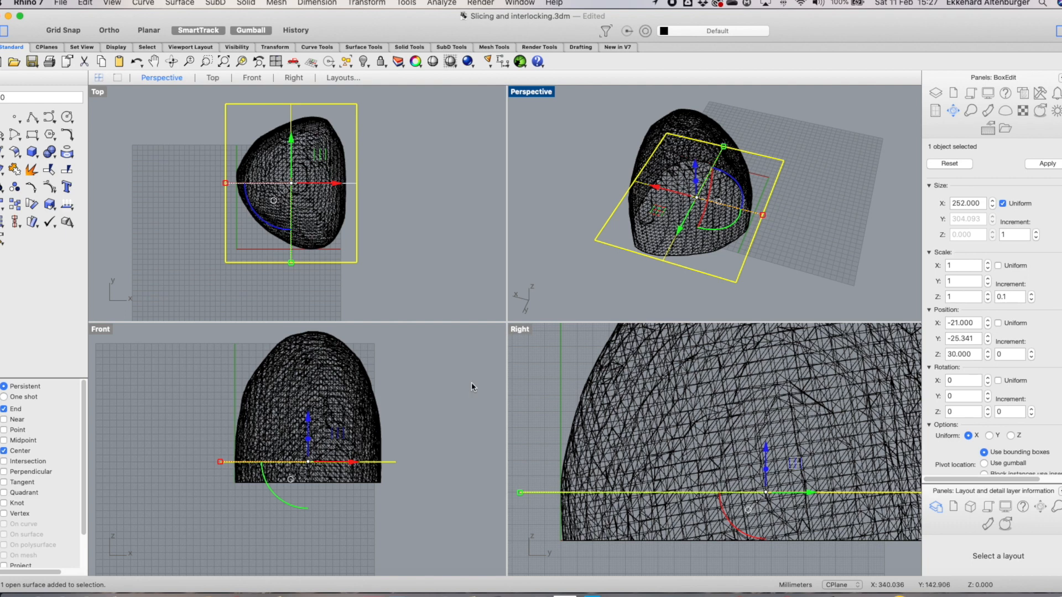
{"action": "scroll", "coordinate": [467, 382], "scroll_direction": "up", "scroll_amount": 3}
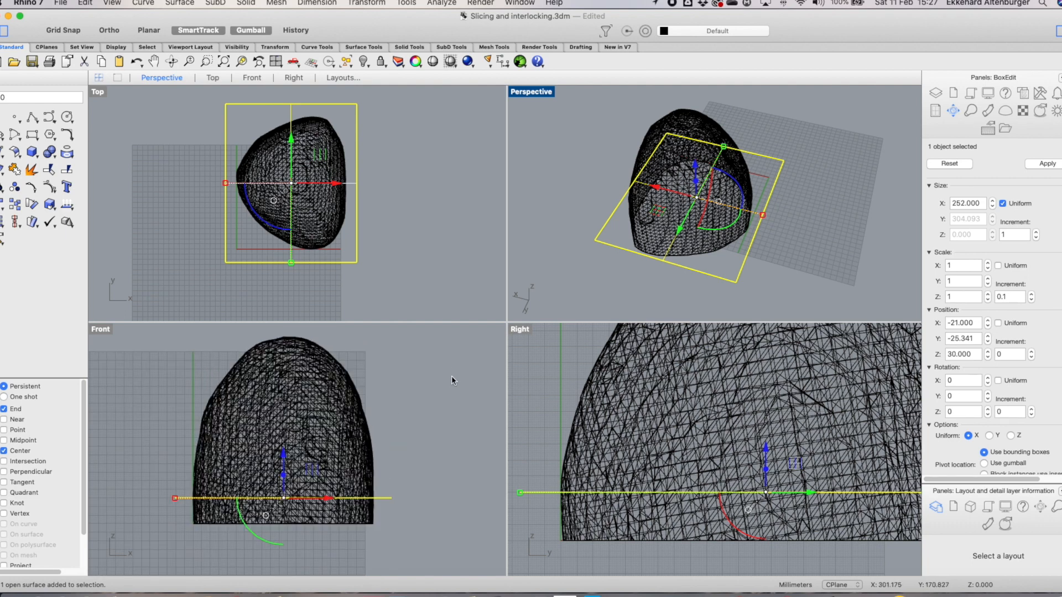
{"action": "type", "text": "arra"}
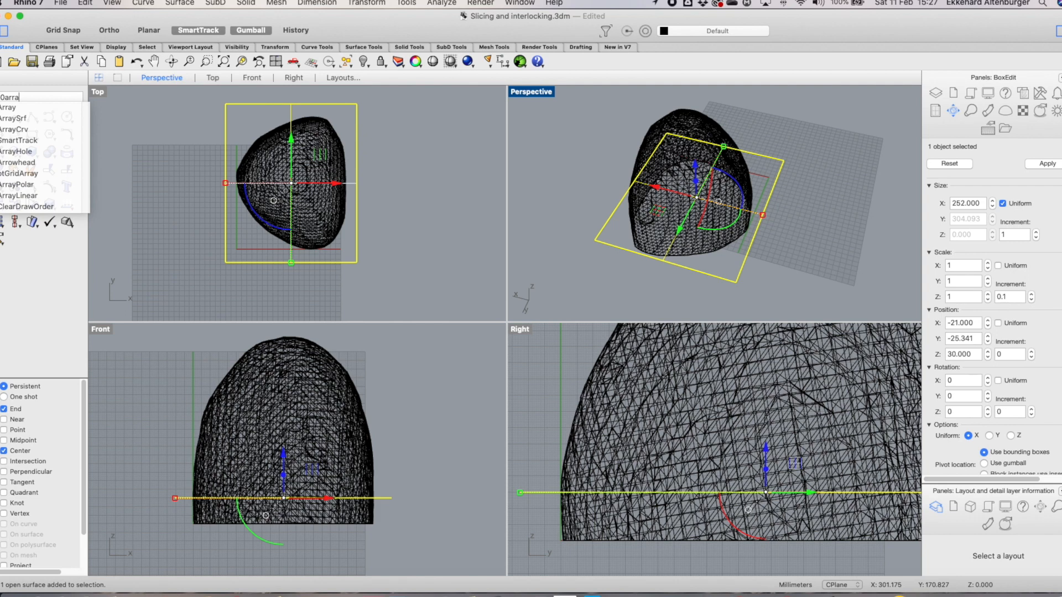
{"action": "left_click", "coordinate": [21, 107]}
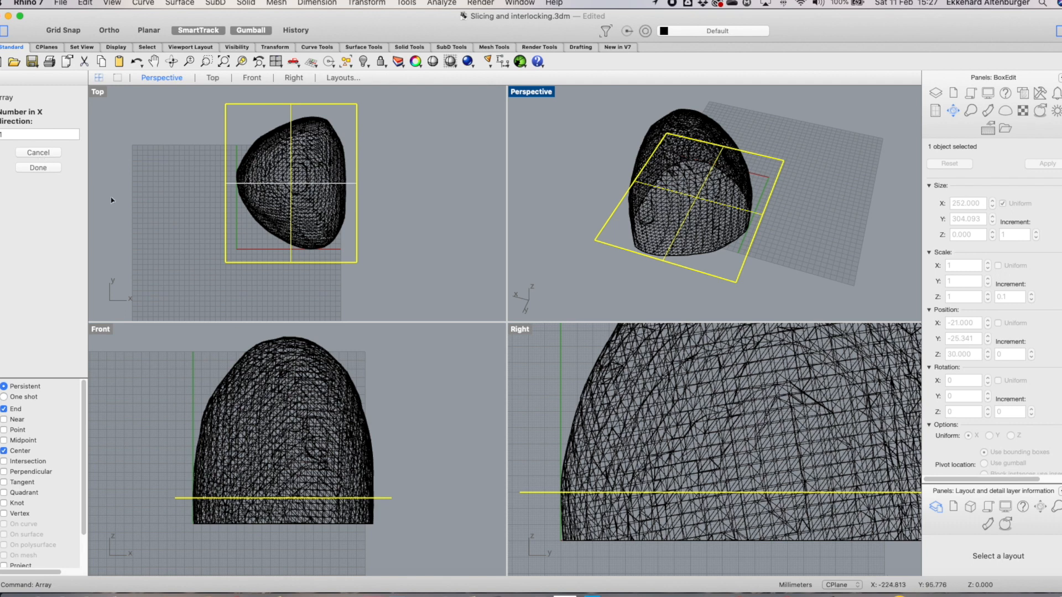
{"action": "left_click", "coordinate": [38, 168]}
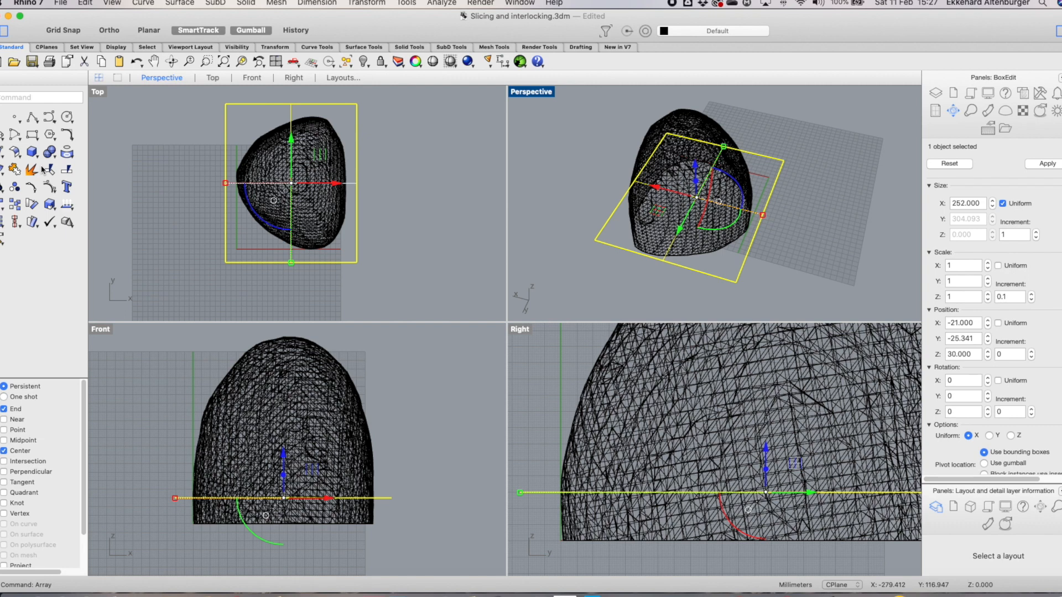
{"action": "right_click", "coordinate": [113, 140]}
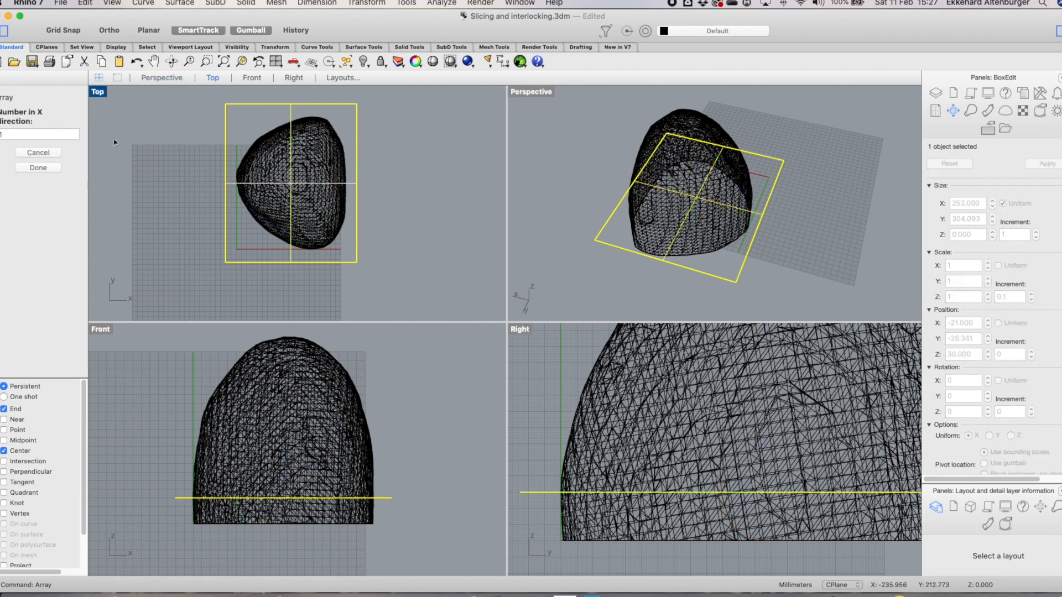
{"action": "left_click", "coordinate": [41, 169]}
{"action": "left_click", "coordinate": [38, 168]}
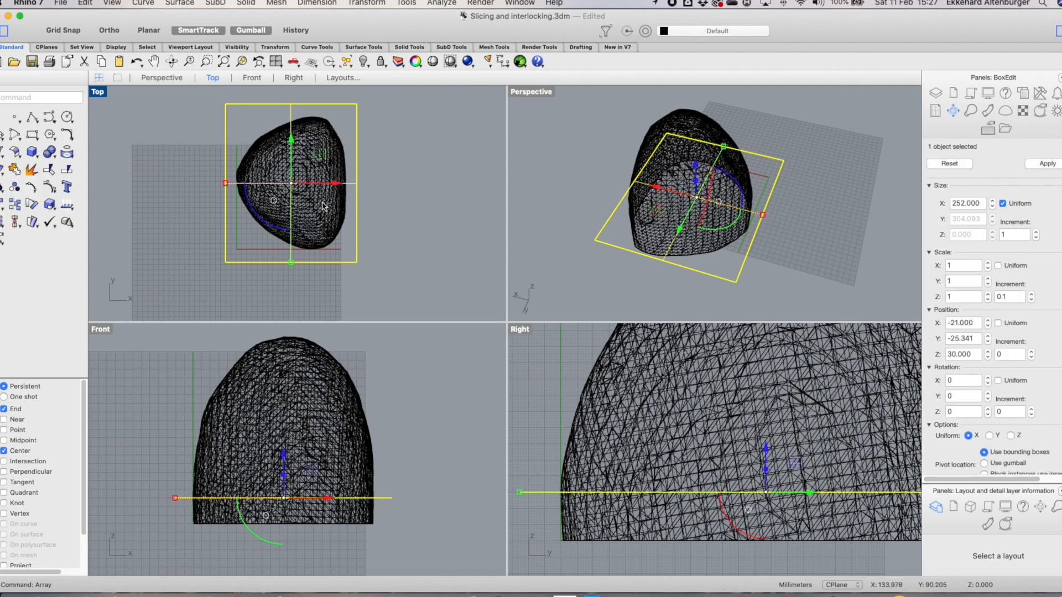
Try to array the cutting plane along Z with 30 mm spacing
{"action": "left_click", "coordinate": [447, 247]}
{"action": "scroll", "coordinate": [454, 273], "scroll_direction": "up", "scroll_amount": 2}
{"action": "scroll", "coordinate": [453, 273], "scroll_direction": "down", "scroll_amount": 3}
{"action": "type", "text": "ay"}
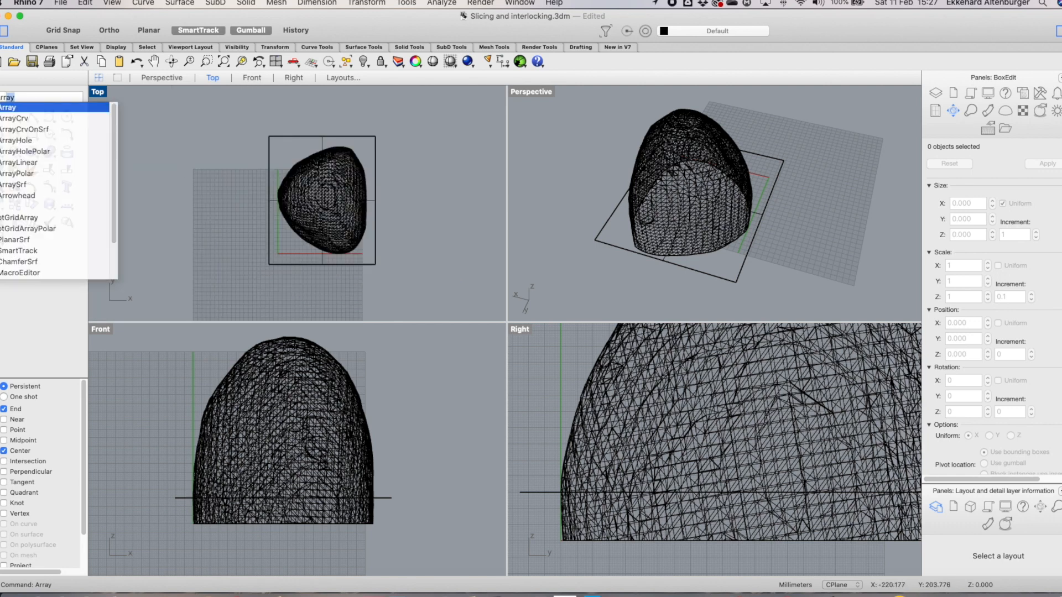
{"action": "key", "text": "Return"}
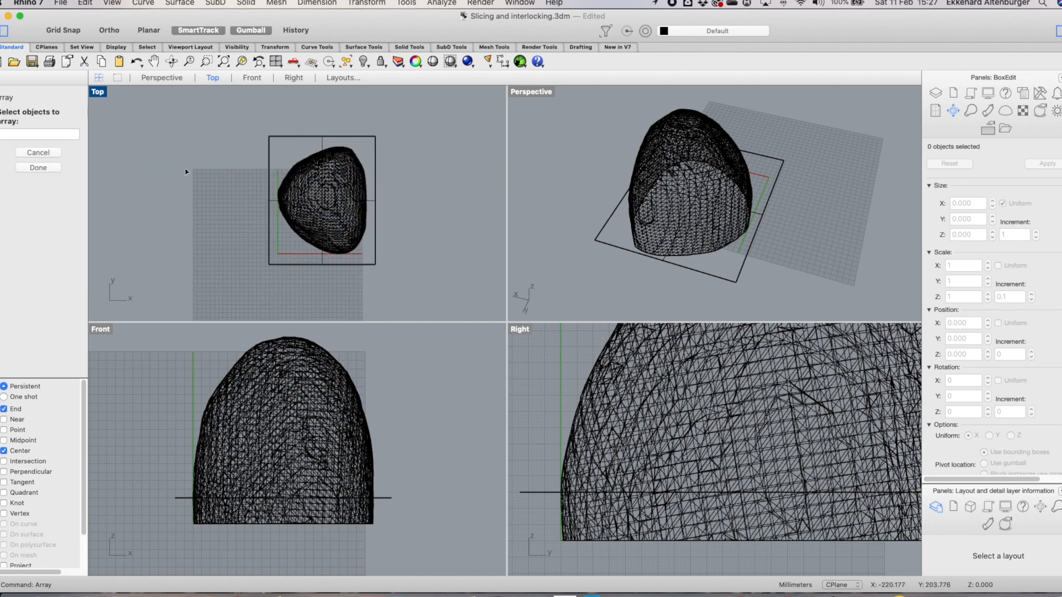
{"action": "left_click", "coordinate": [389, 500]}
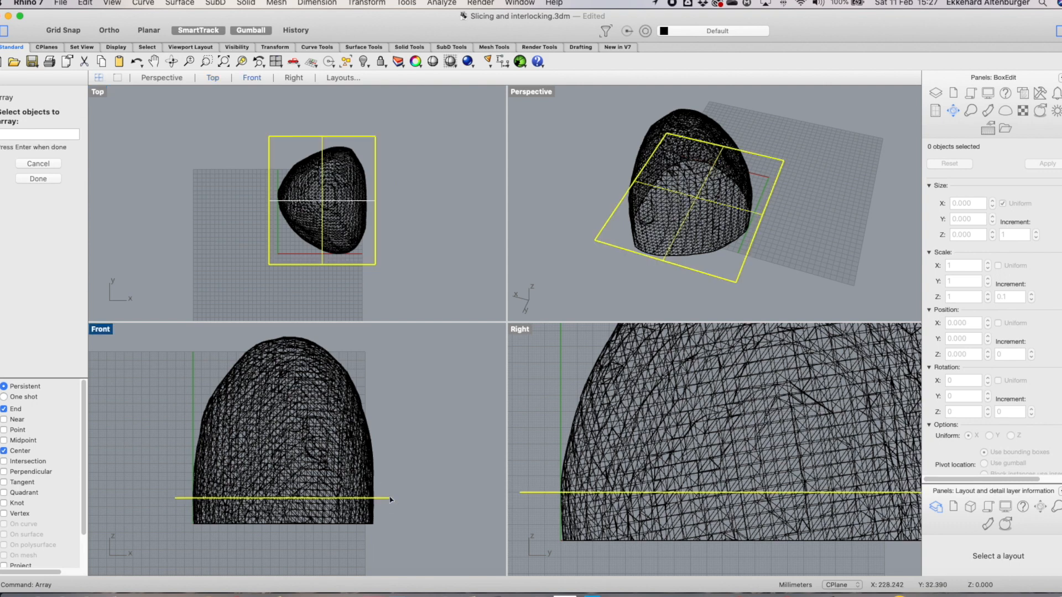
{"action": "left_click", "coordinate": [37, 177]}
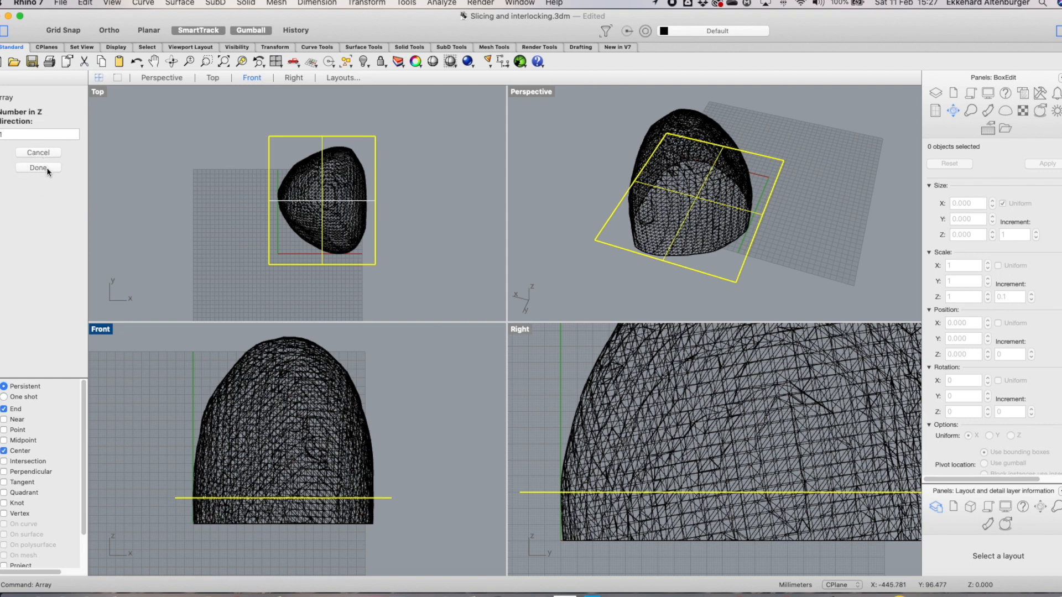
{"action": "left_click_drag", "start_coordinate": [12, 136], "coordinate": [0, 136]}
{"action": "left_click", "coordinate": [42, 166]}
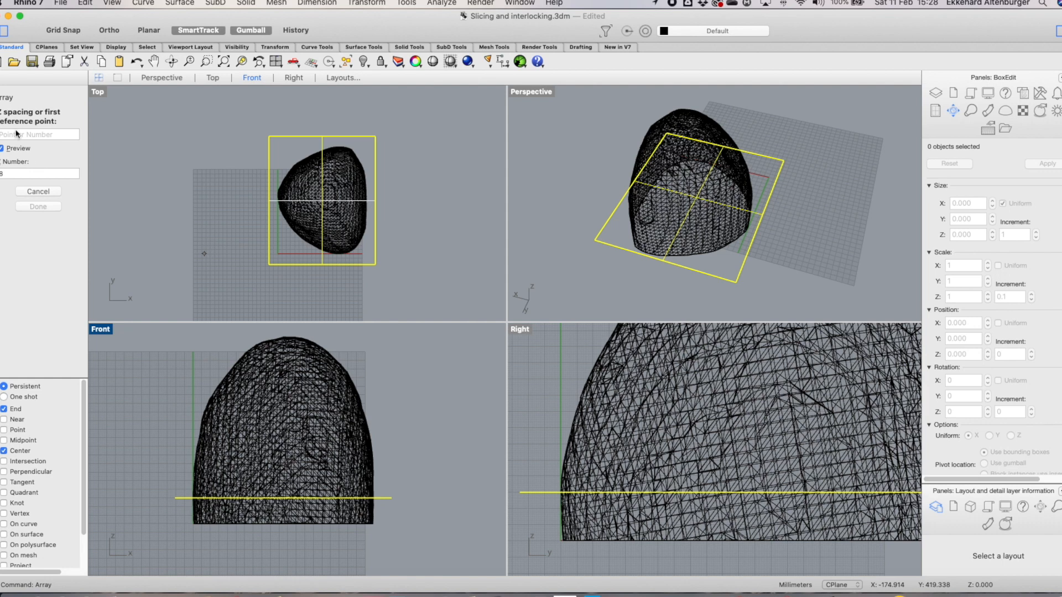
{"action": "type", "text": "30"}
{"action": "left_click", "coordinate": [52, 205]}
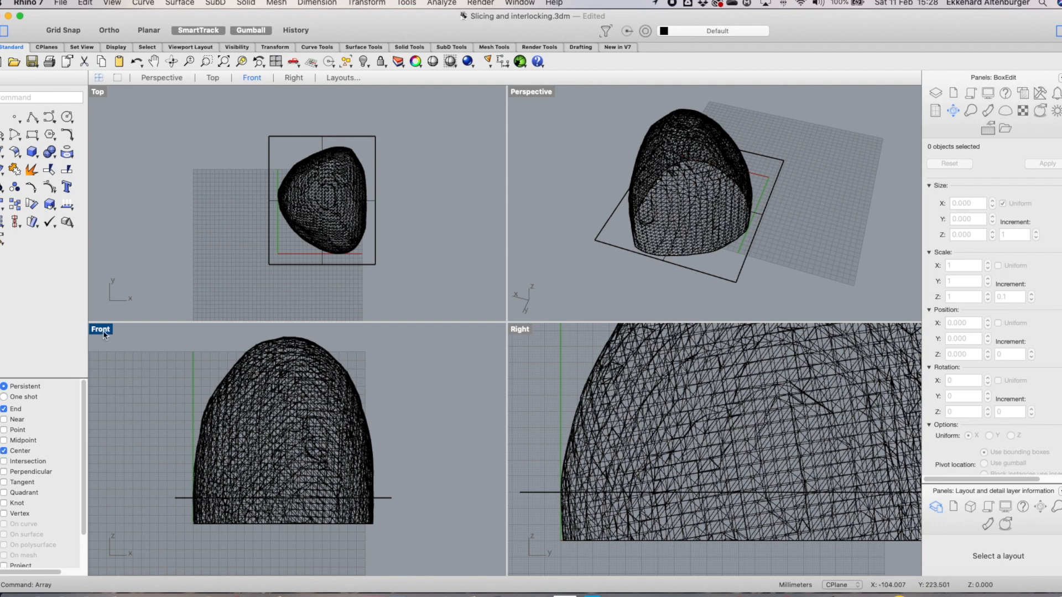
{"action": "scroll", "coordinate": [290, 407], "scroll_direction": "down", "scroll_amount": 1}
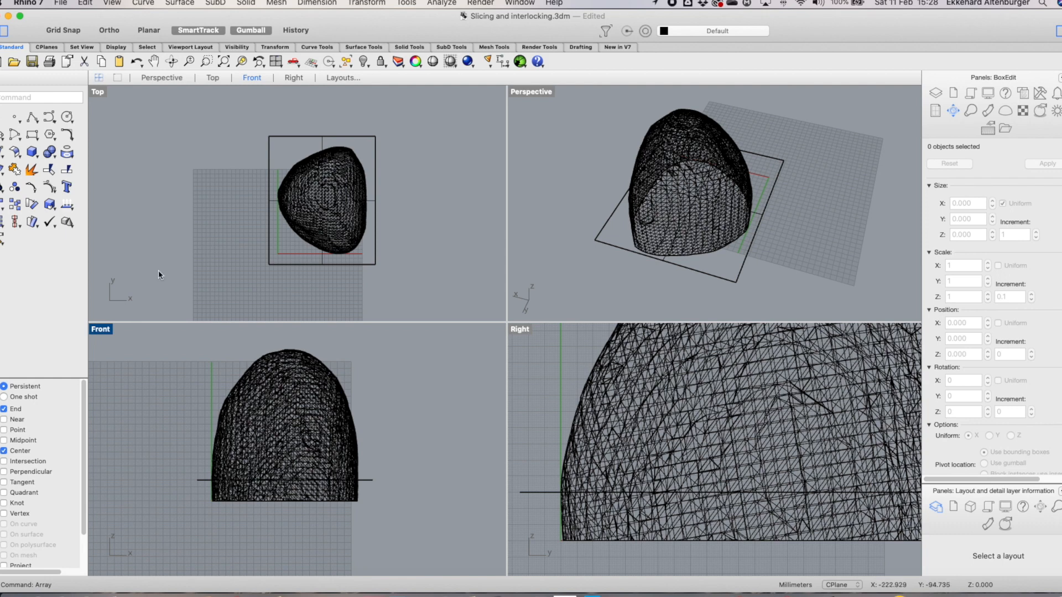
{"action": "scroll", "coordinate": [758, 275], "scroll_direction": "down", "scroll_amount": 3}
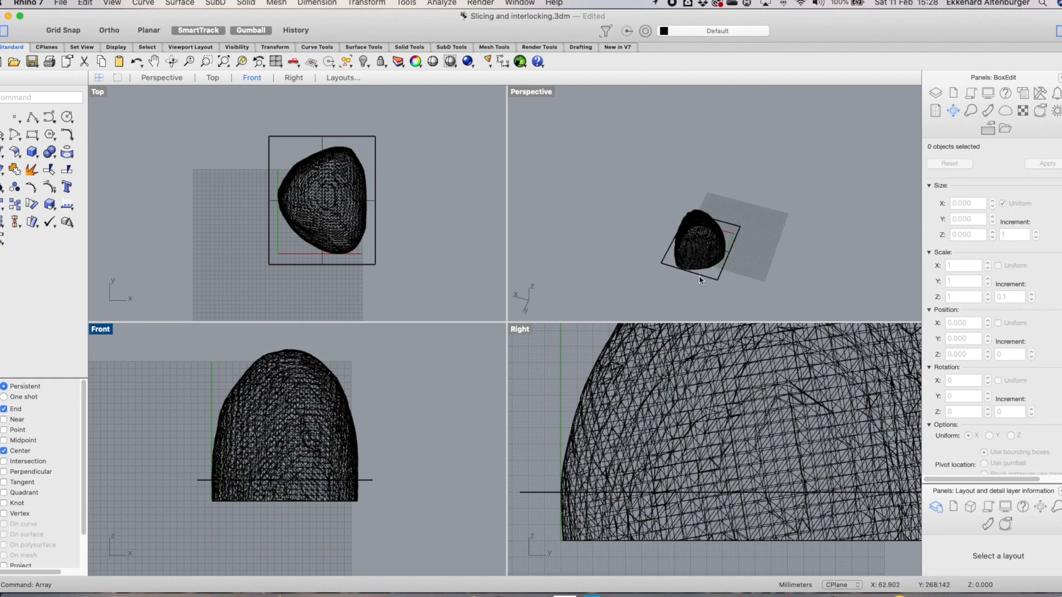
{"action": "left_click", "coordinate": [705, 274]}
{"action": "scroll", "coordinate": [328, 268], "scroll_direction": "up", "scroll_amount": 2}
{"action": "scroll", "coordinate": [329, 268], "scroll_direction": "down", "scroll_amount": 1}
{"action": "right_click", "coordinate": [398, 382]}
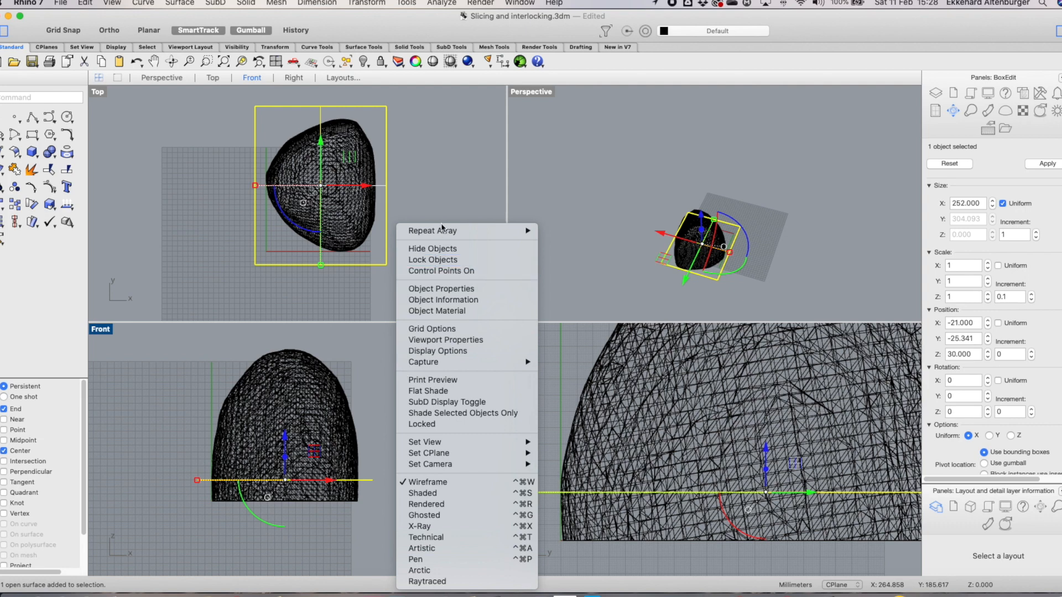
{"action": "left_click", "coordinate": [587, 242]}
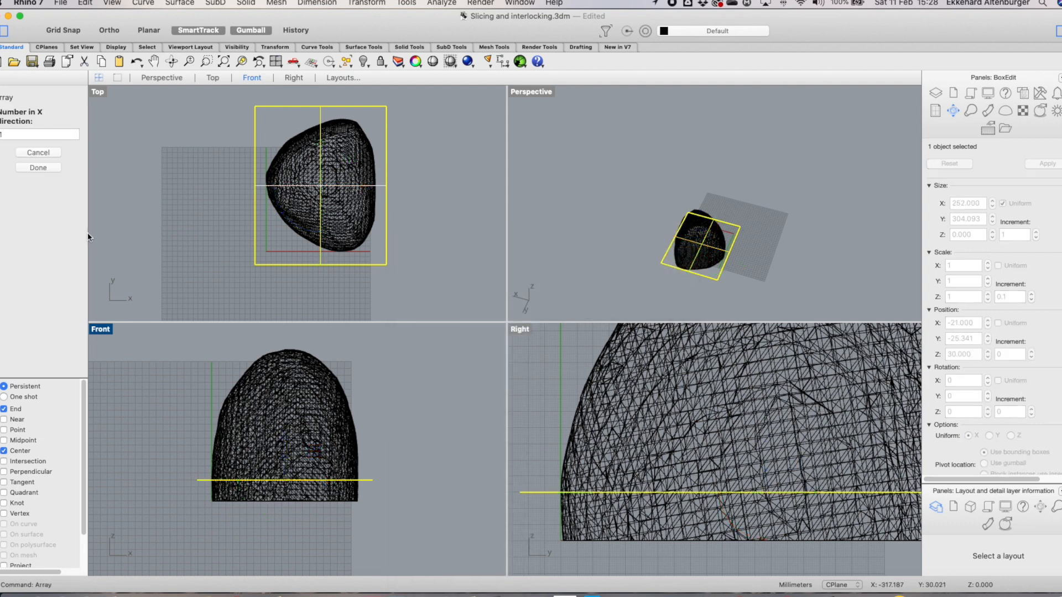
{"action": "left_click", "coordinate": [43, 166]}
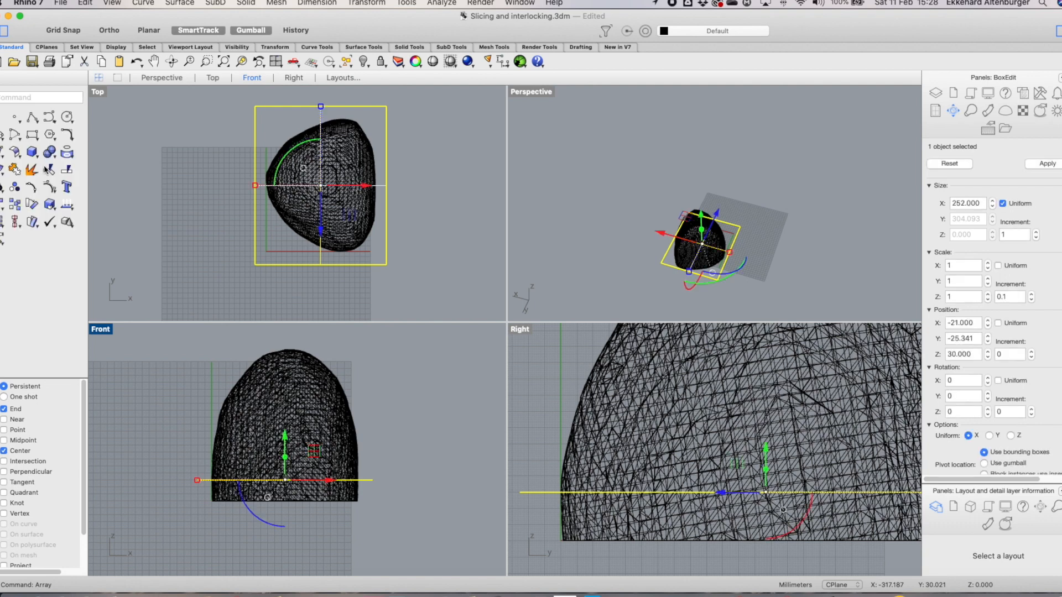
{"action": "left_click", "coordinate": [107, 169]}
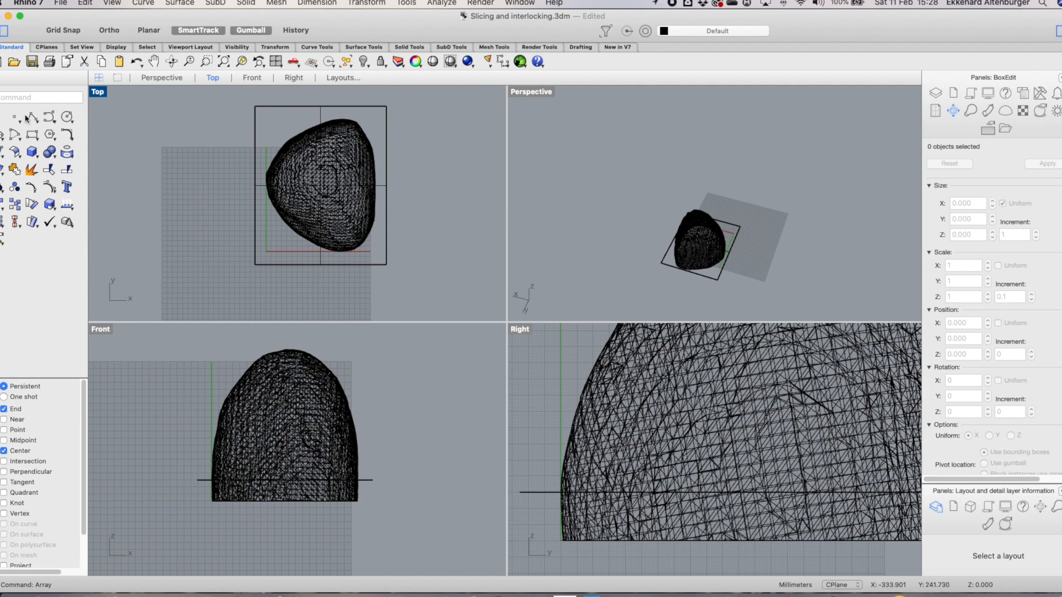
Array the cutting plane 8 times in the Z direction with 30 mm spacing
{"action": "type", "text": "Array"}
{"action": "key", "text": "Return"}
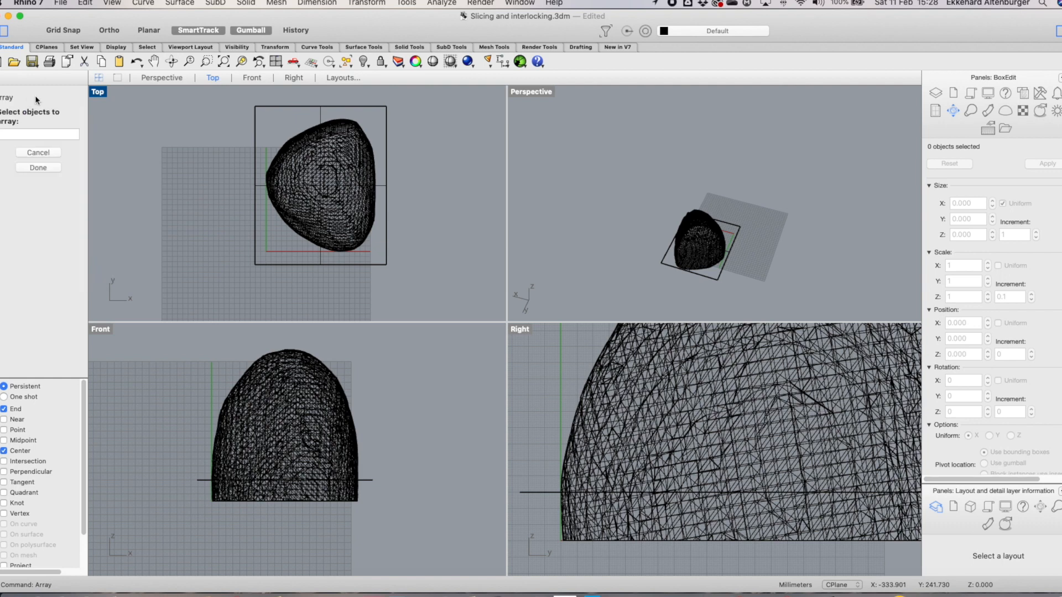
{"action": "left_click", "coordinate": [264, 266]}
{"action": "left_click", "coordinate": [53, 180]}
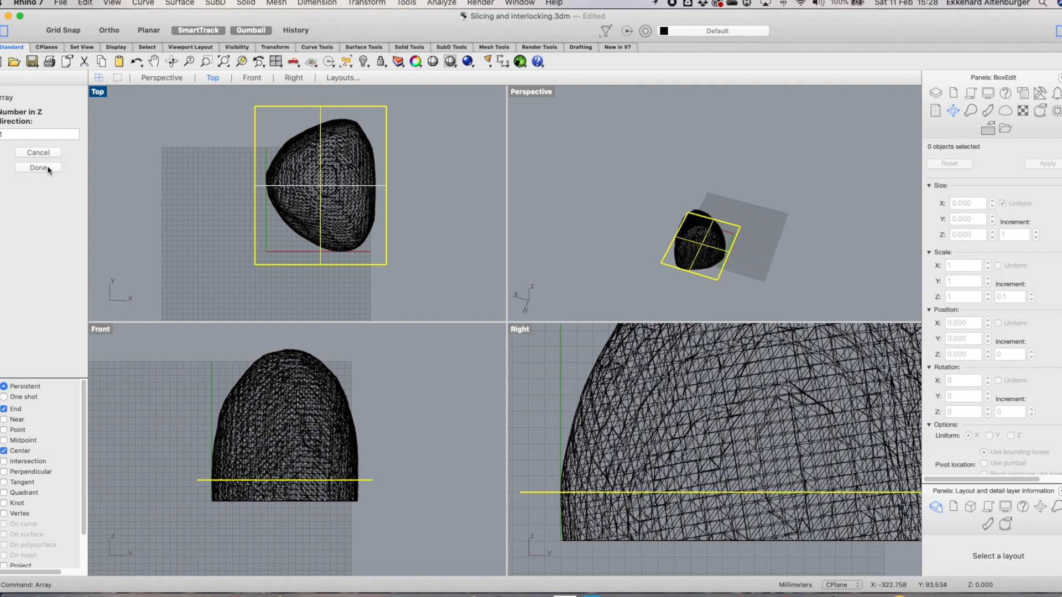
{"action": "left_click", "coordinate": [5, 133]}
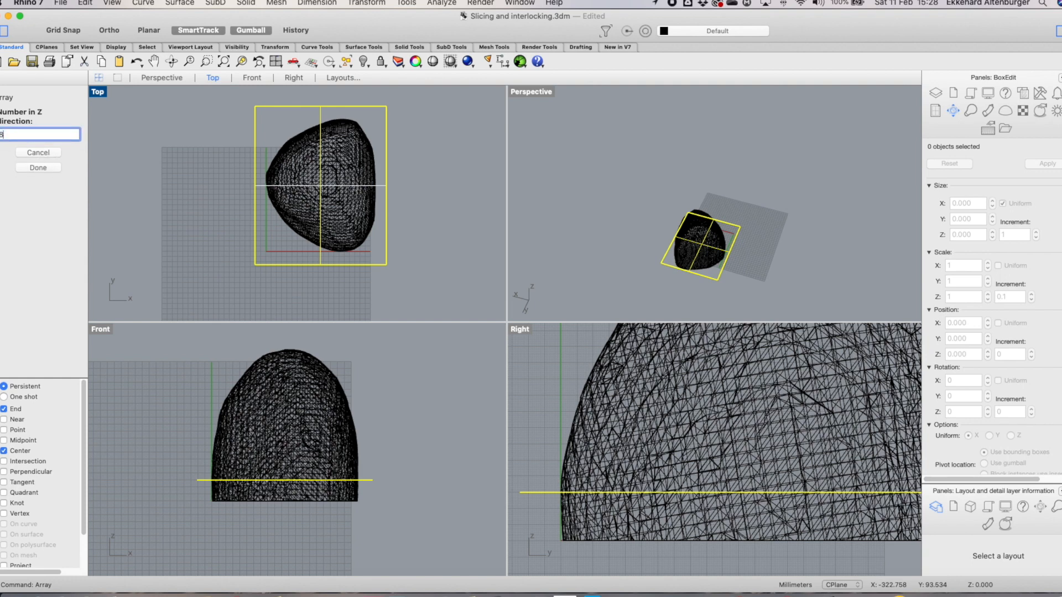
{"action": "type", "text": "8"}
{"action": "left_click", "coordinate": [30, 167]}
{"action": "left_click", "coordinate": [37, 135]}
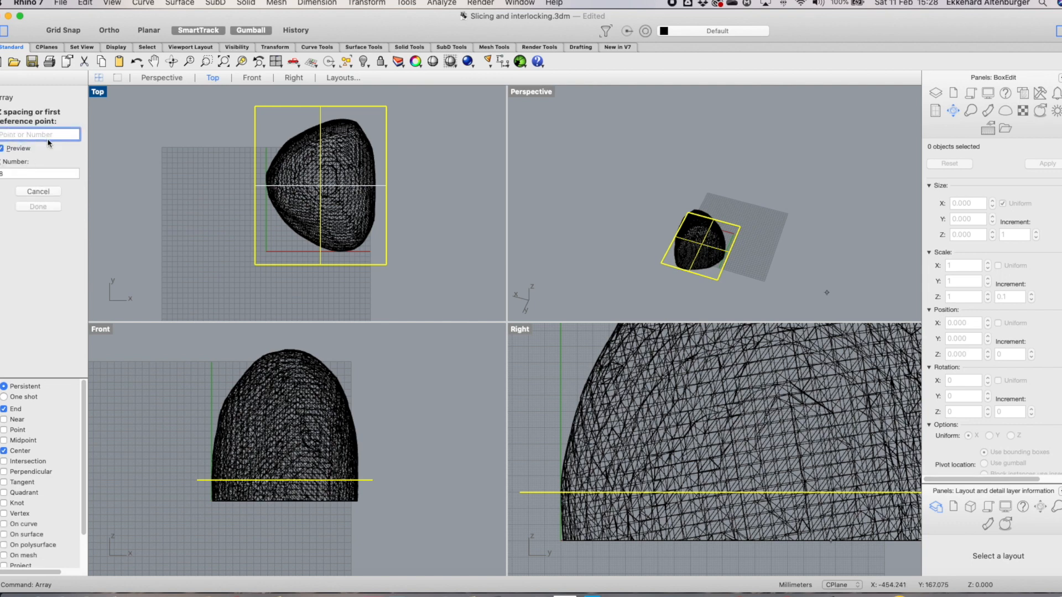
{"action": "type", "text": "30"}
{"action": "key", "text": "Return"}
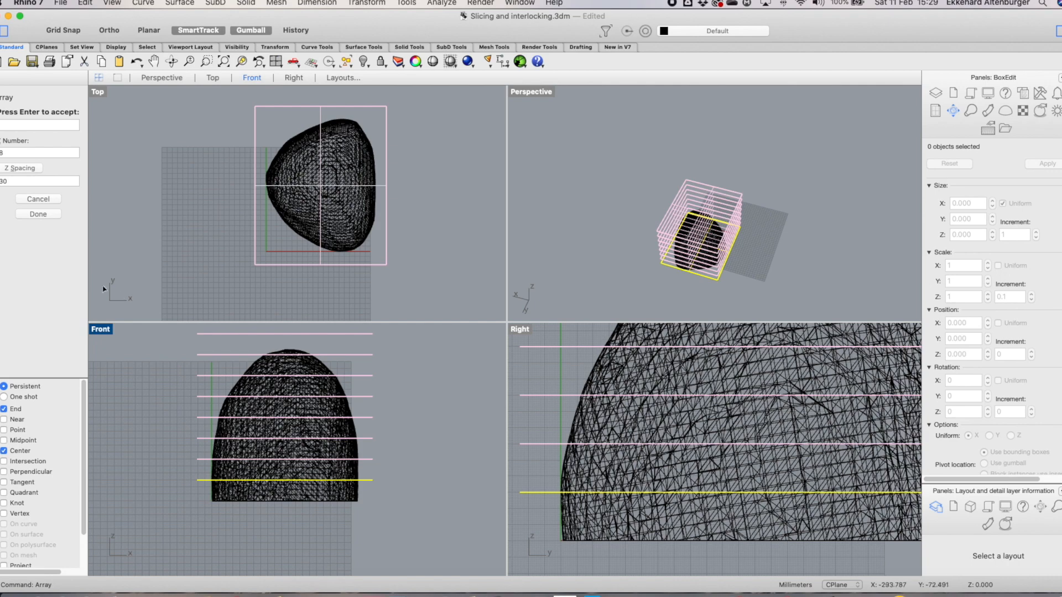
{"action": "left_click", "coordinate": [38, 214]}
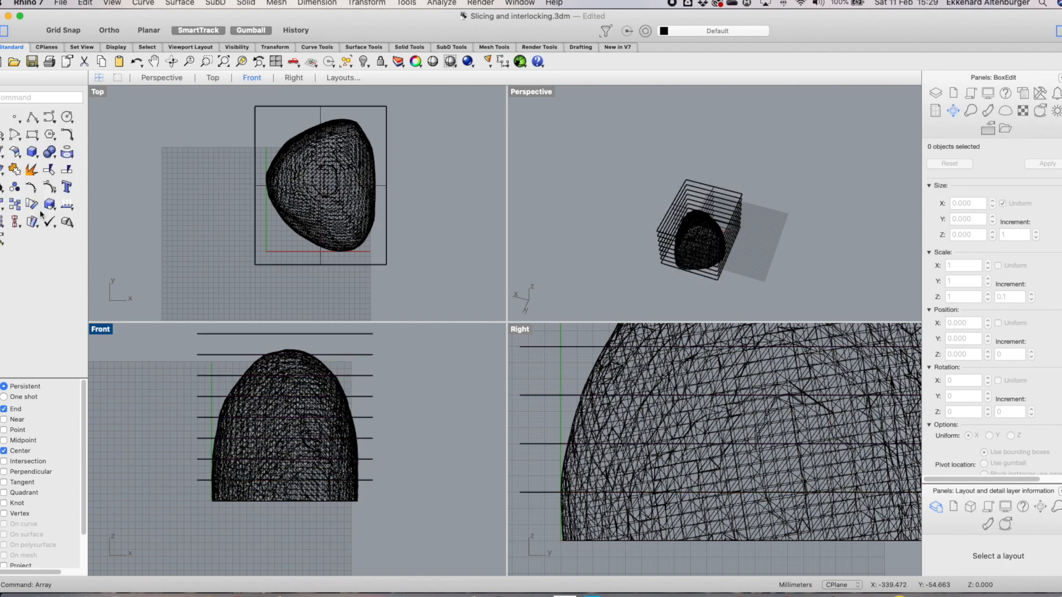
Zoom the Front and Right views to inspect the arrayed cutting planes
{"action": "scroll", "coordinate": [398, 409], "scroll_direction": "down", "scroll_amount": 3}
{"action": "scroll", "coordinate": [402, 364], "scroll_direction": "up", "scroll_amount": 3}
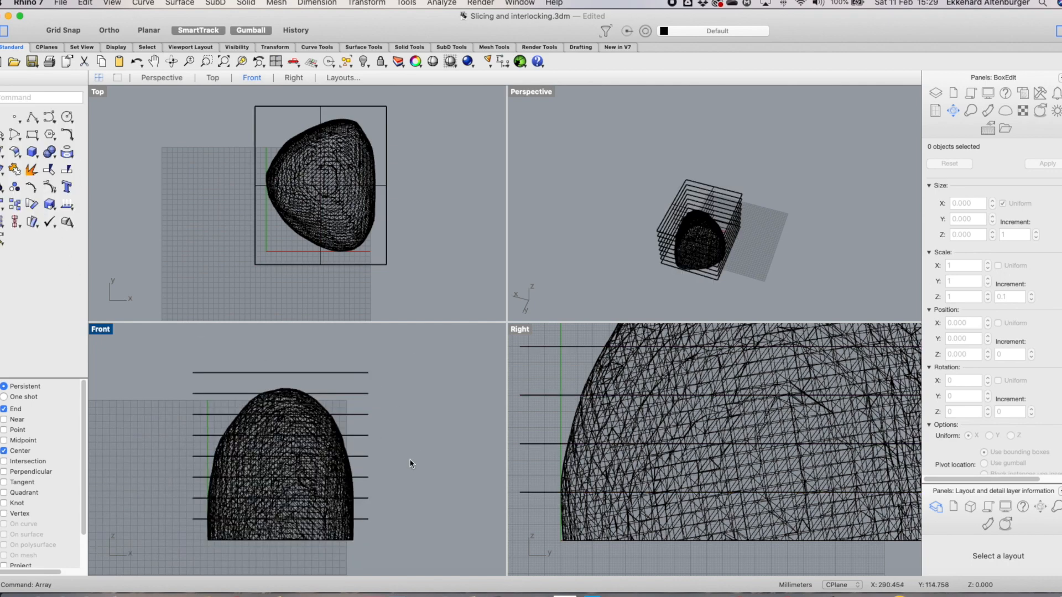
{"action": "scroll", "coordinate": [603, 442], "scroll_direction": "down", "scroll_amount": 3}
{"action": "scroll", "coordinate": [640, 441], "scroll_direction": "down", "scroll_amount": 3}
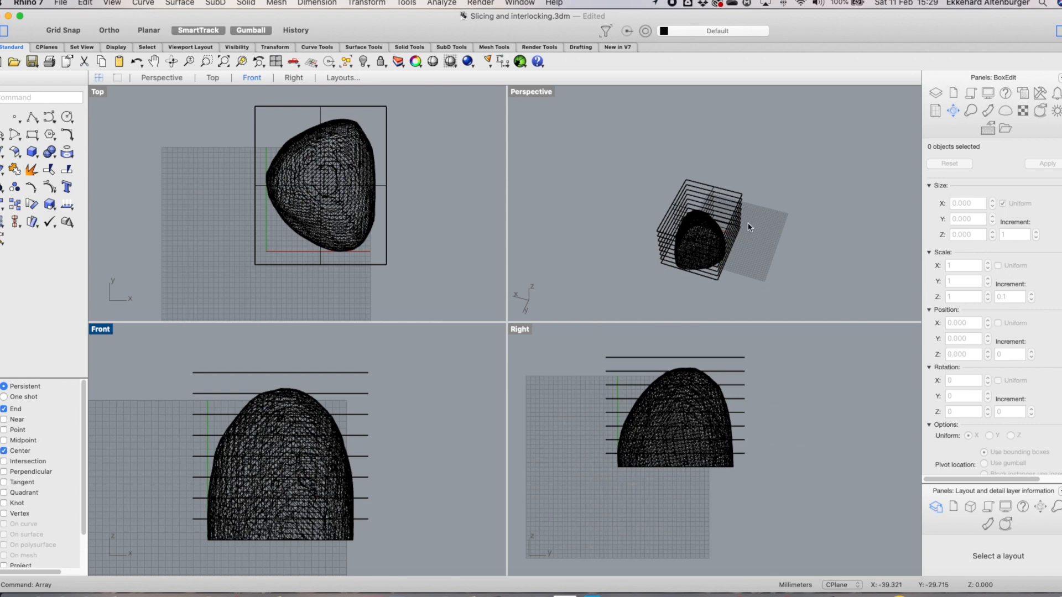
Start the Cutting plane command in the Top view and select the red stone mesh as the object to cut
{"action": "scroll", "coordinate": [750, 226], "scroll_direction": "up", "scroll_amount": 3}
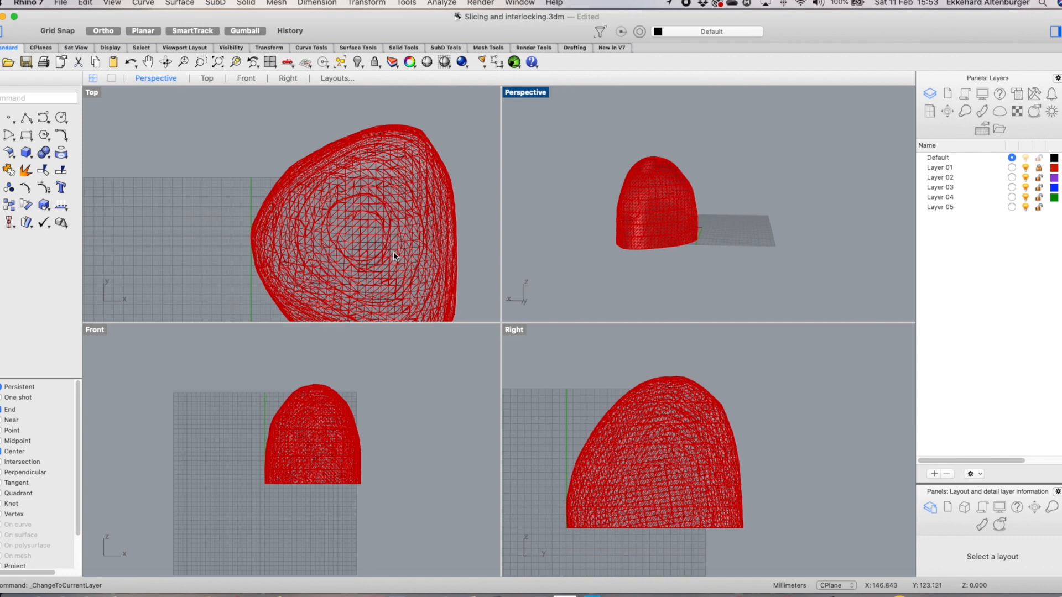
{"action": "scroll", "coordinate": [395, 252], "scroll_direction": "down", "scroll_amount": 3}
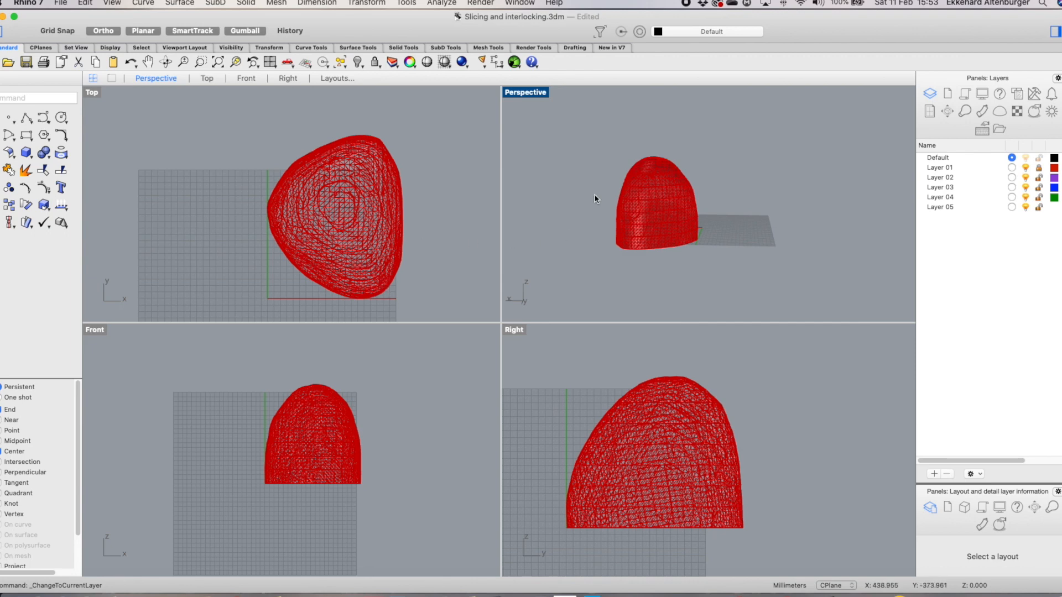
{"action": "double_click", "coordinate": [532, 92]}
{"action": "right_click_drag", "start_coordinate": [460, 280], "coordinate": [488, 398]}
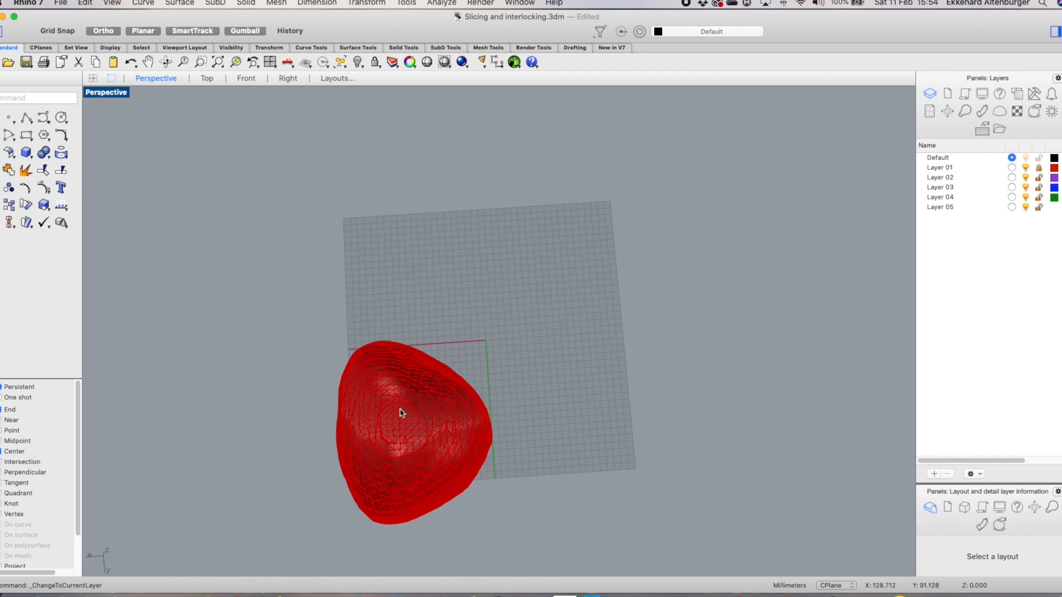
{"action": "left_click", "coordinate": [207, 79]}
{"action": "right_click", "coordinate": [231, 134]}
{"action": "mouse_move", "coordinate": [293, 139]}
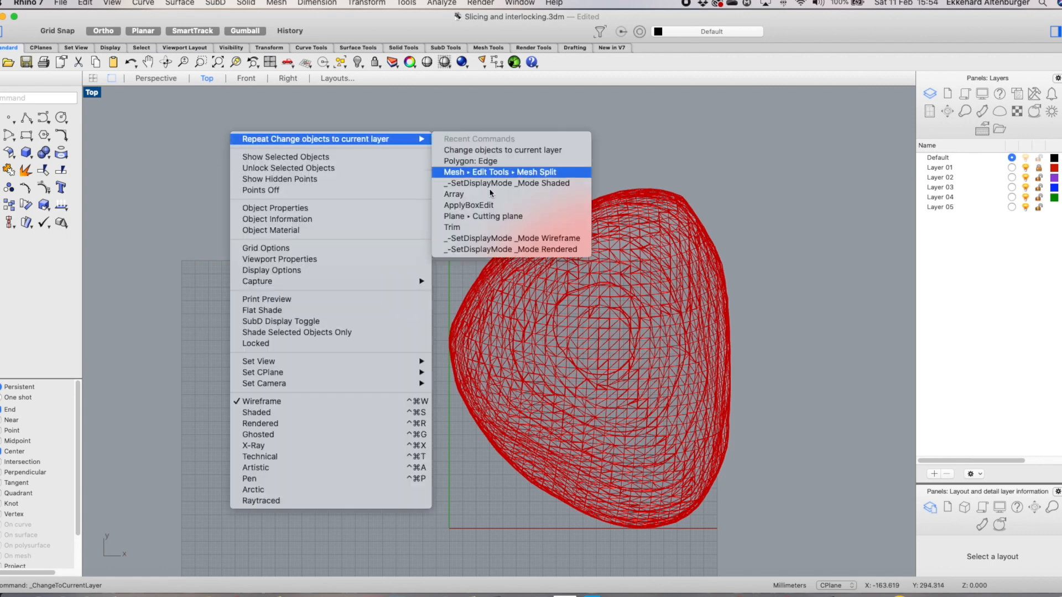
{"action": "left_click", "coordinate": [493, 218]}
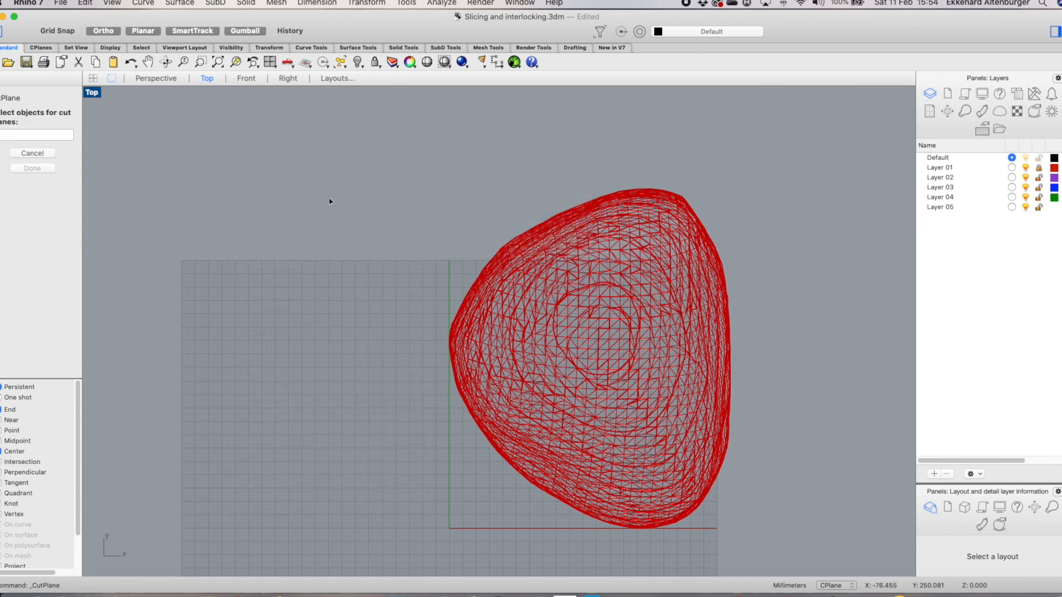
{"action": "left_click_drag", "start_coordinate": [401, 146], "coordinate": [828, 542]}
{"action": "left_click", "coordinate": [1039, 168]}
{"action": "left_click_drag", "start_coordinate": [334, 129], "coordinate": [861, 552]}
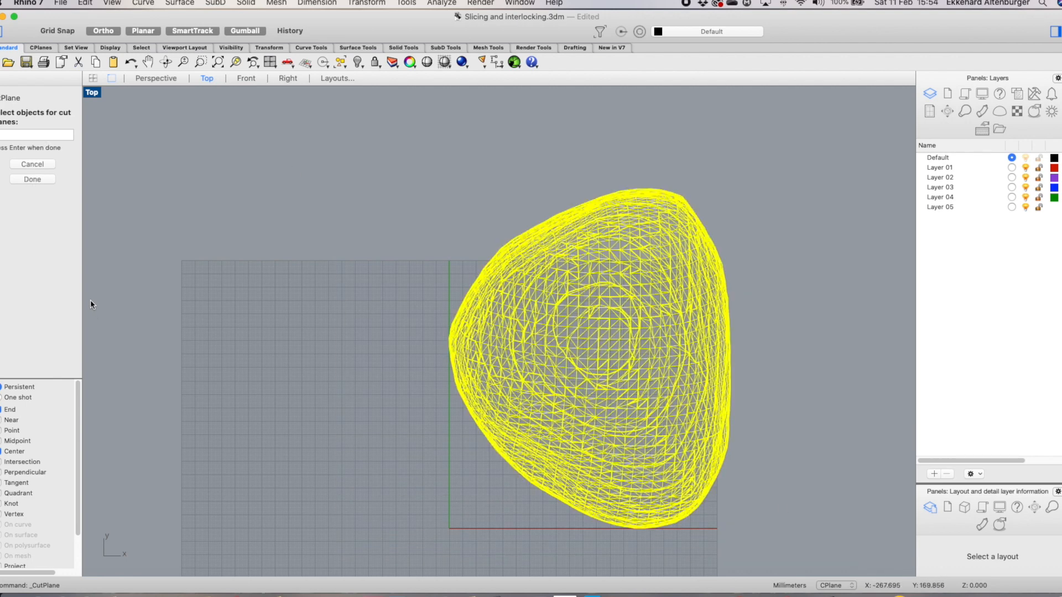
{"action": "key", "text": "Return"}
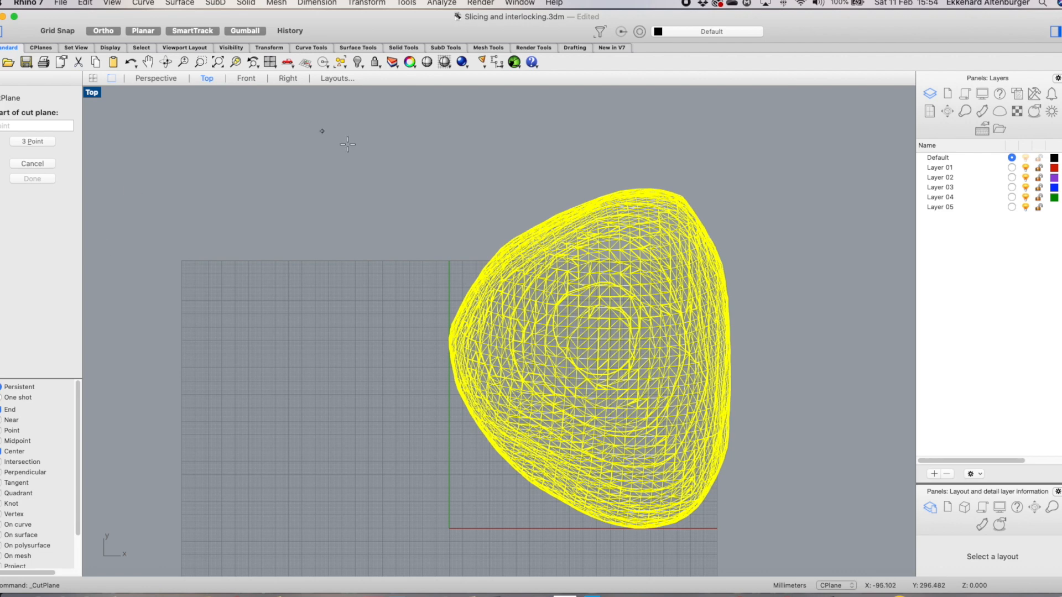
Define the cutting plane diagonally through the mesh's centre in the Top view
{"action": "left_click", "coordinate": [599, 339]}
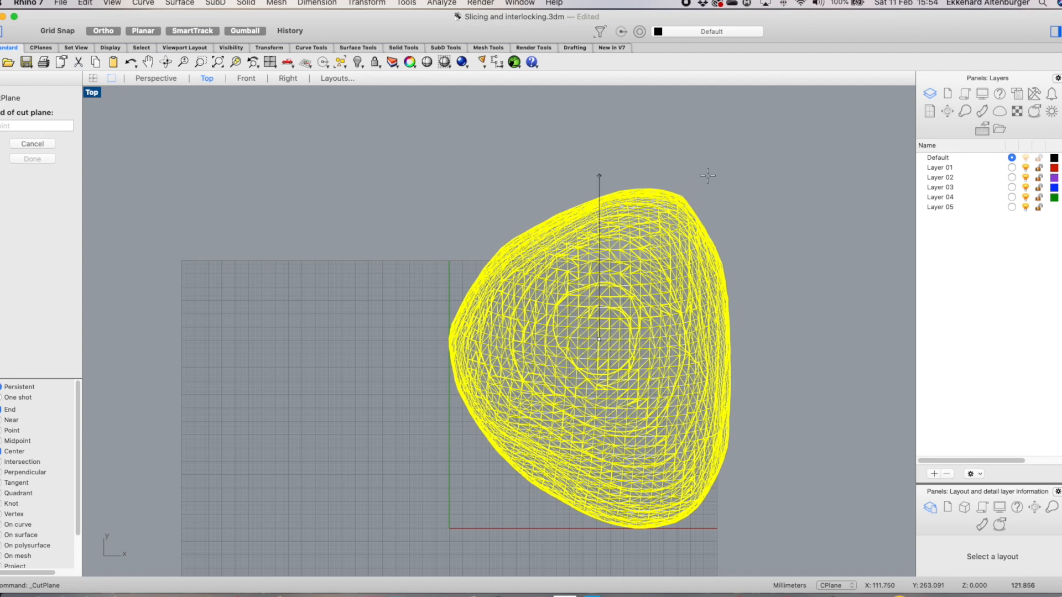
{"action": "left_click", "coordinate": [110, 31]}
{"action": "left_click", "coordinate": [145, 31]}
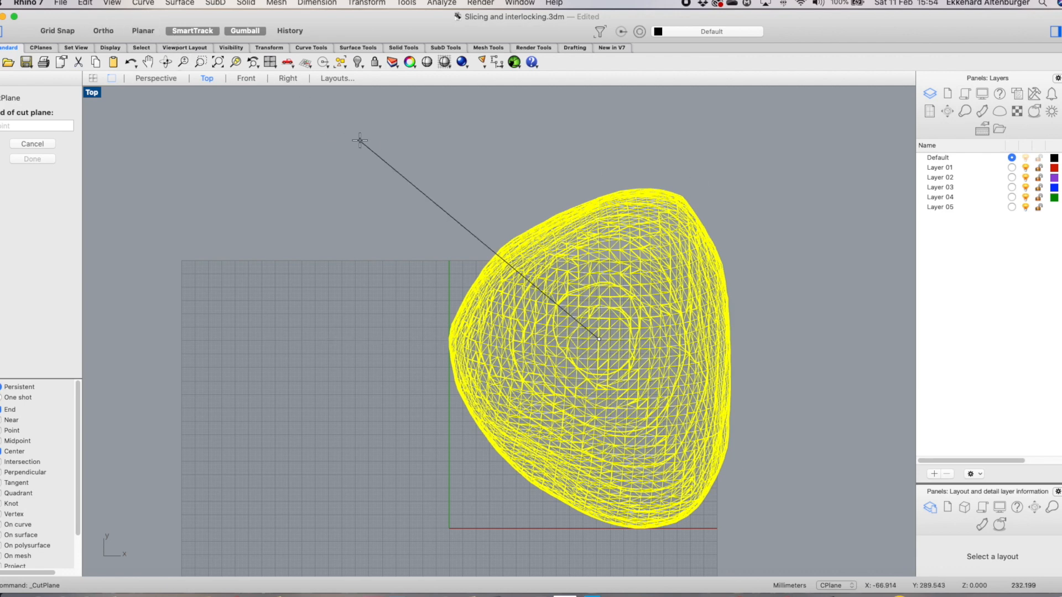
{"action": "left_click", "coordinate": [701, 131]}
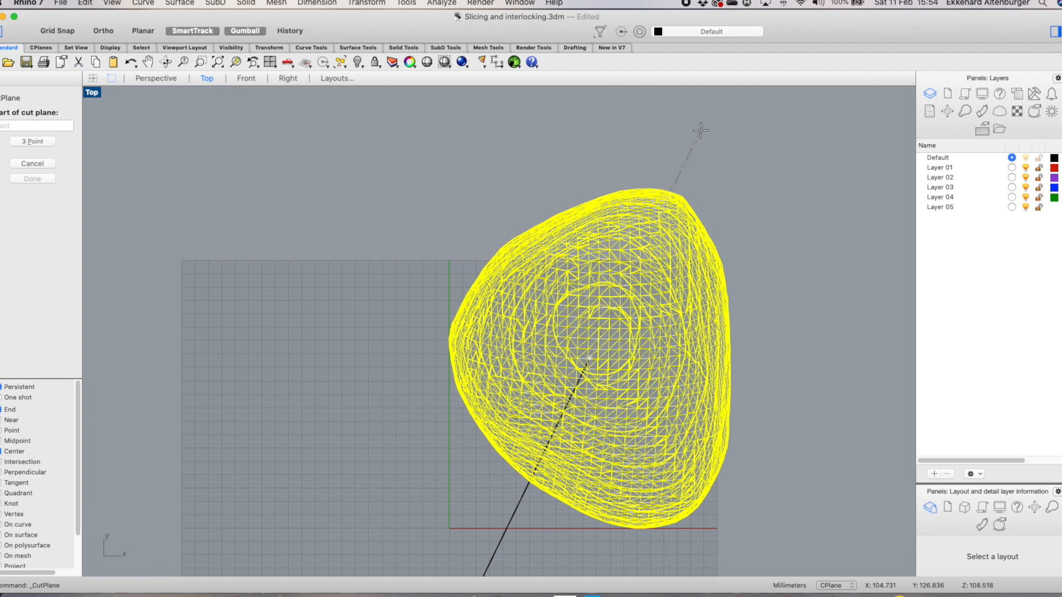
{"action": "left_click", "coordinate": [35, 170]}
{"action": "left_click", "coordinate": [521, 502]}
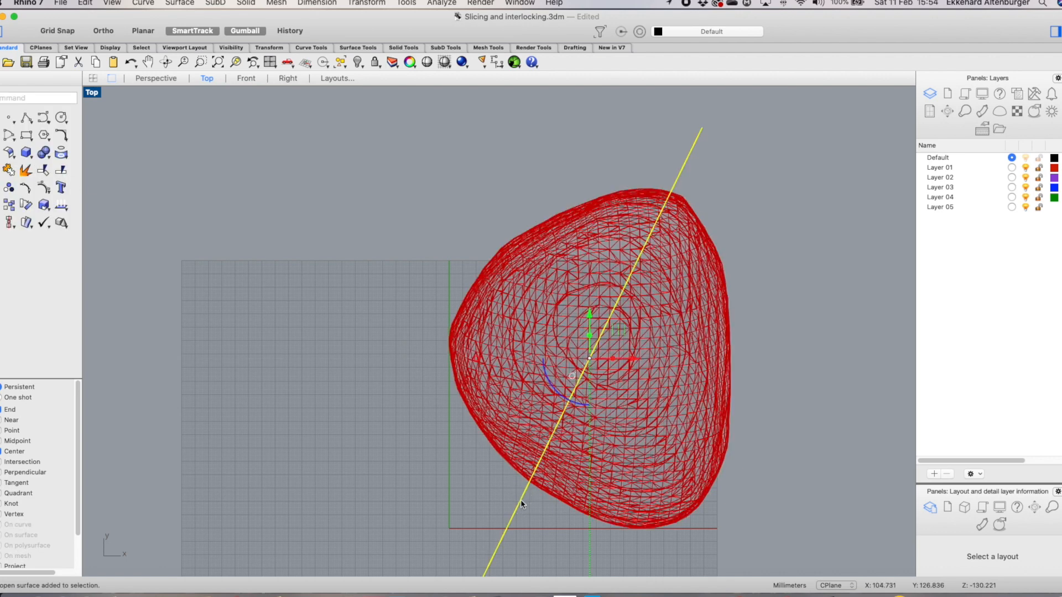
{"action": "scroll", "coordinate": [731, 331], "scroll_direction": "down", "scroll_amount": 4}
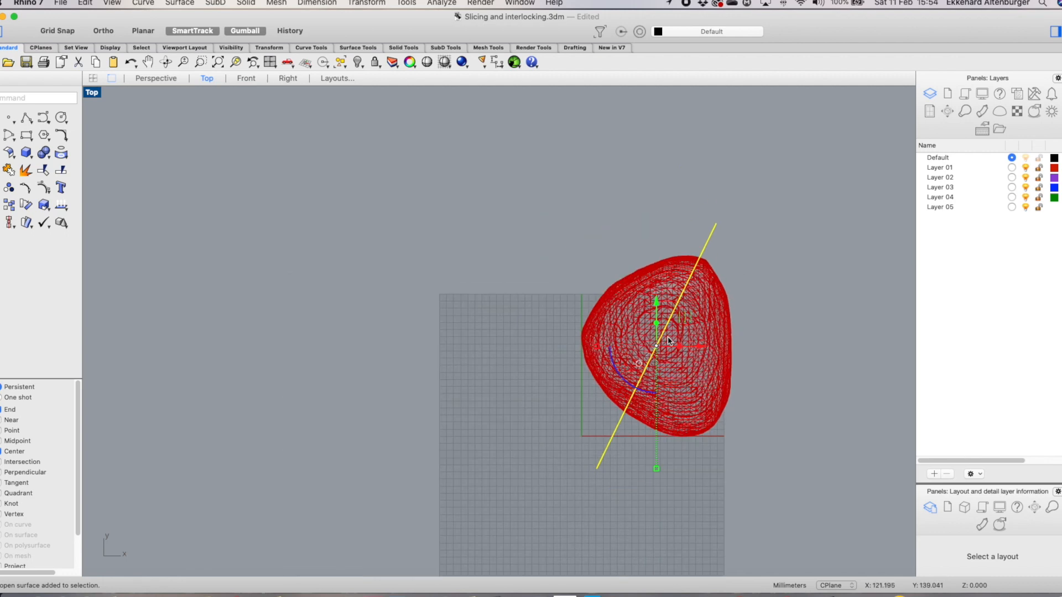
{"action": "scroll", "coordinate": [797, 385], "scroll_direction": "up", "scroll_amount": 3}
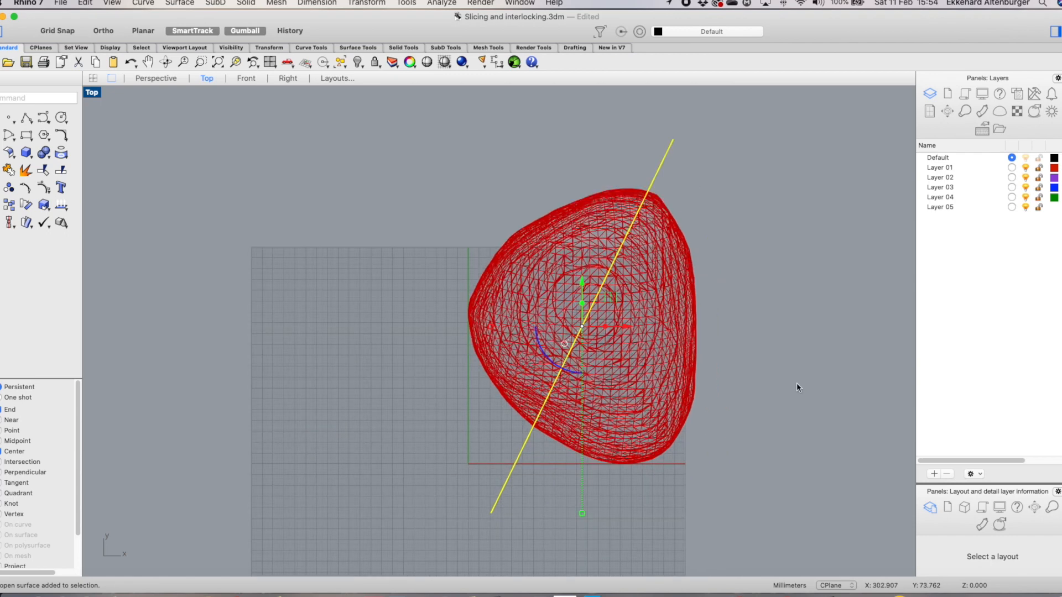
{"action": "left_click", "coordinate": [26, 118]}
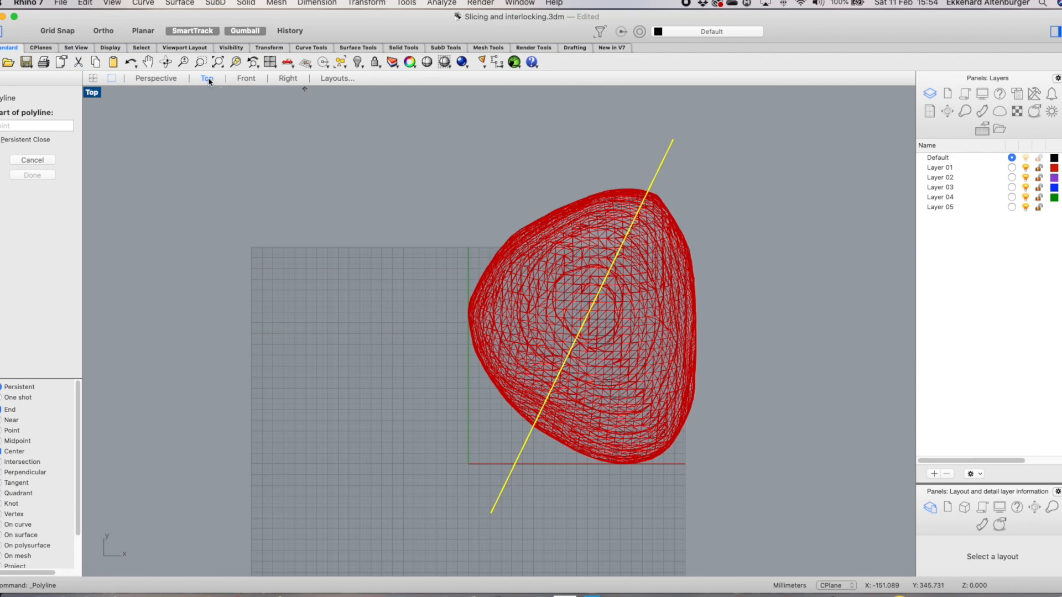
{"action": "left_click", "coordinate": [92, 78]}
{"action": "scroll", "coordinate": [332, 194], "scroll_direction": "up", "scroll_amount": 5}
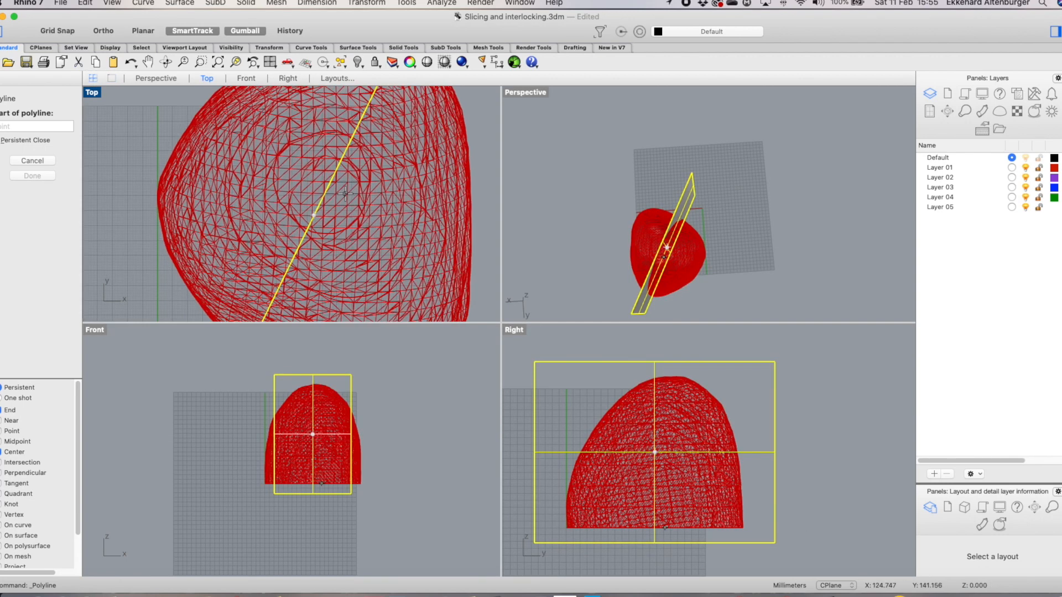
{"action": "left_click", "coordinate": [32, 160]}
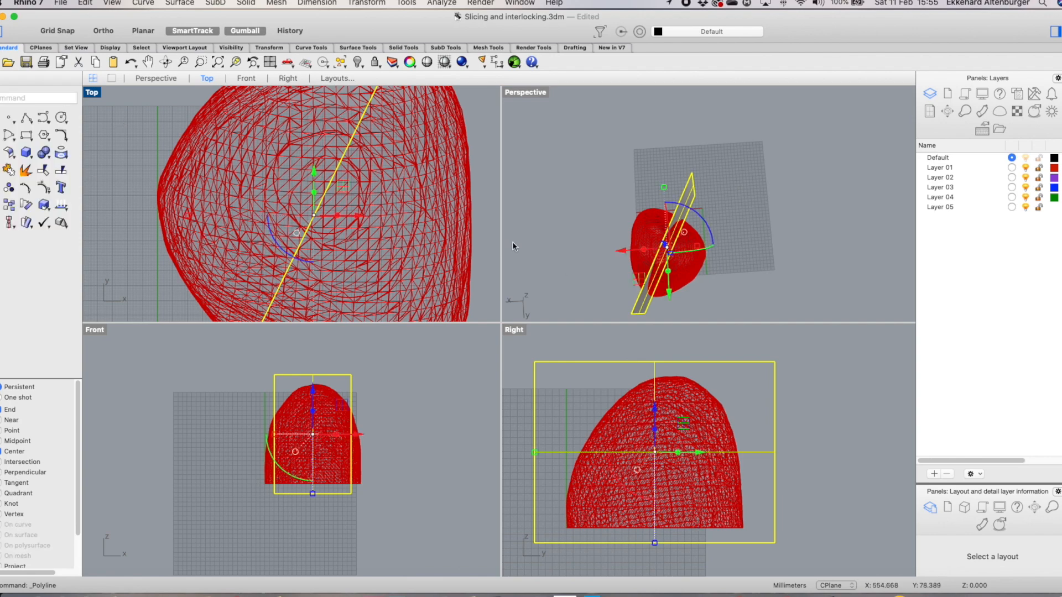
Draw a vertical polyline from the mesh's centre downward in the Front view
{"action": "left_click", "coordinate": [346, 196]}
{"action": "scroll", "coordinate": [432, 212], "scroll_direction": "down", "scroll_amount": 3}
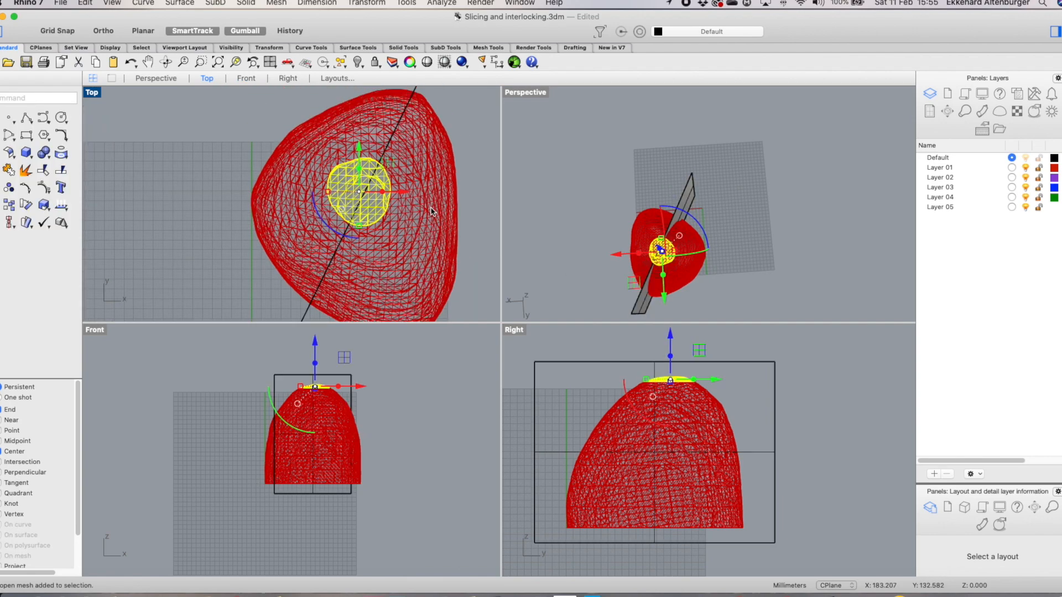
{"action": "scroll", "coordinate": [375, 191], "scroll_direction": "up", "scroll_amount": 3}
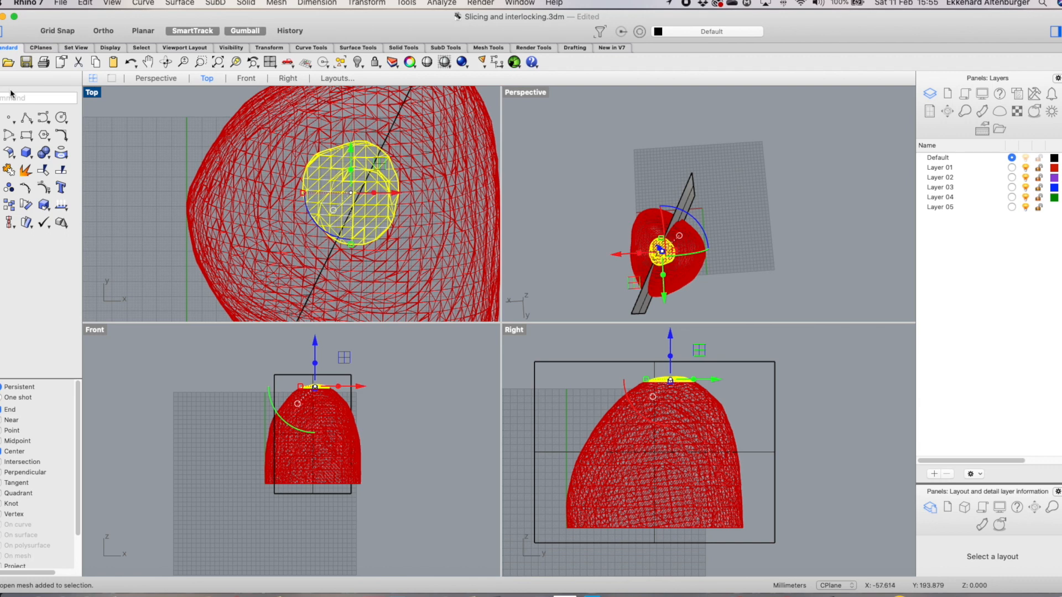
{"action": "left_click", "coordinate": [26, 119]}
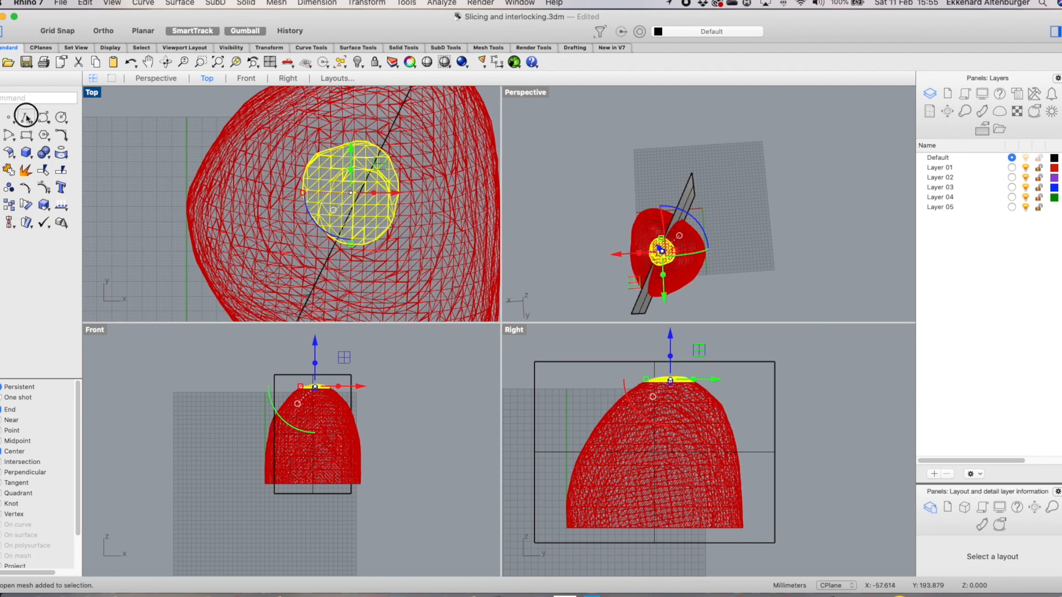
{"action": "left_click", "coordinate": [352, 191]}
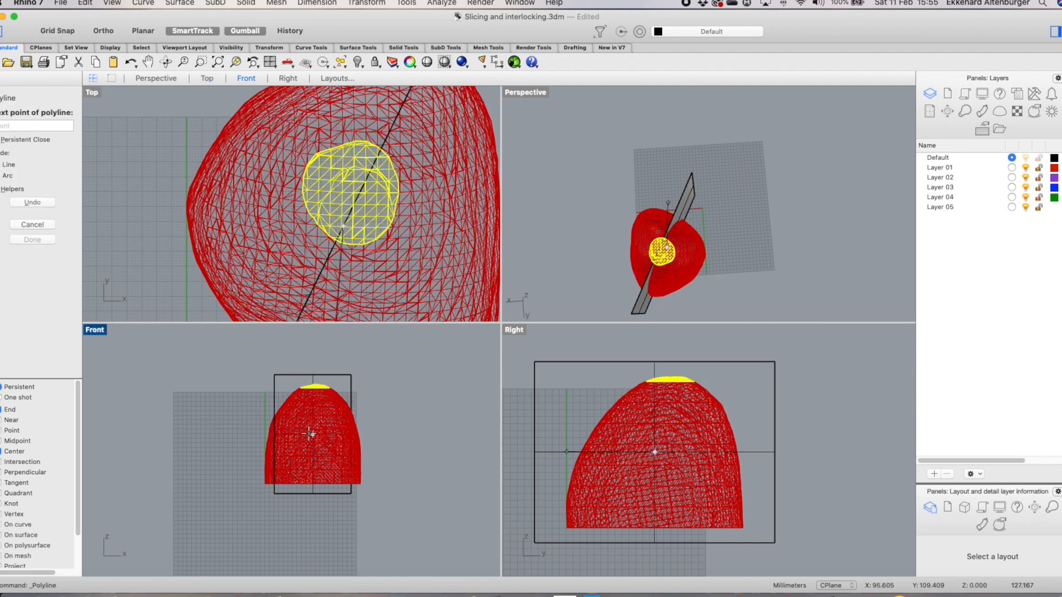
{"action": "key", "text": "shift"}
{"action": "left_click", "coordinate": [328, 546]}
{"action": "left_click", "coordinate": [44, 240]}
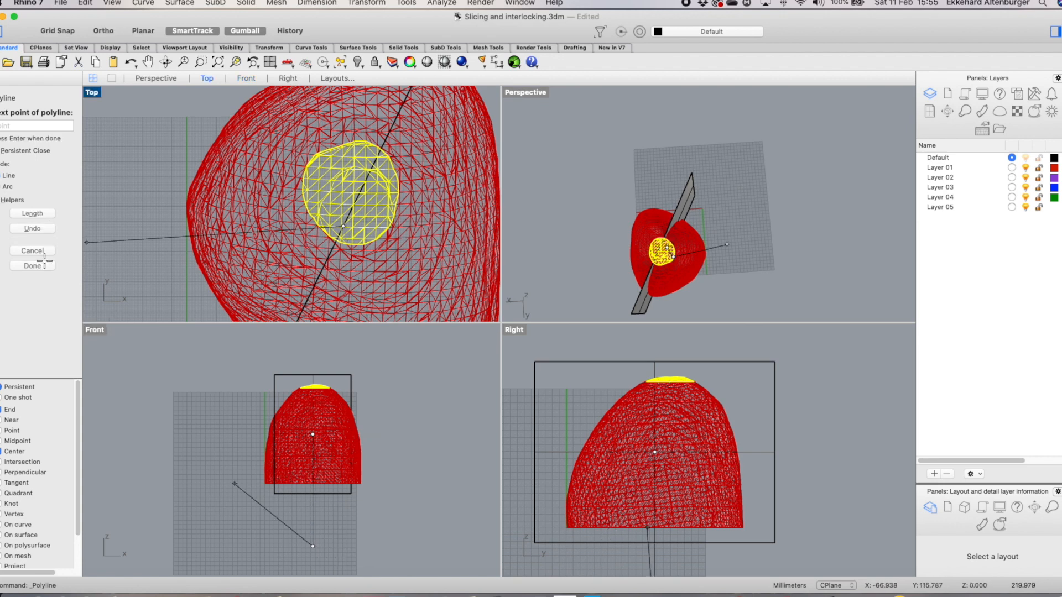
{"action": "left_click", "coordinate": [312, 516]}
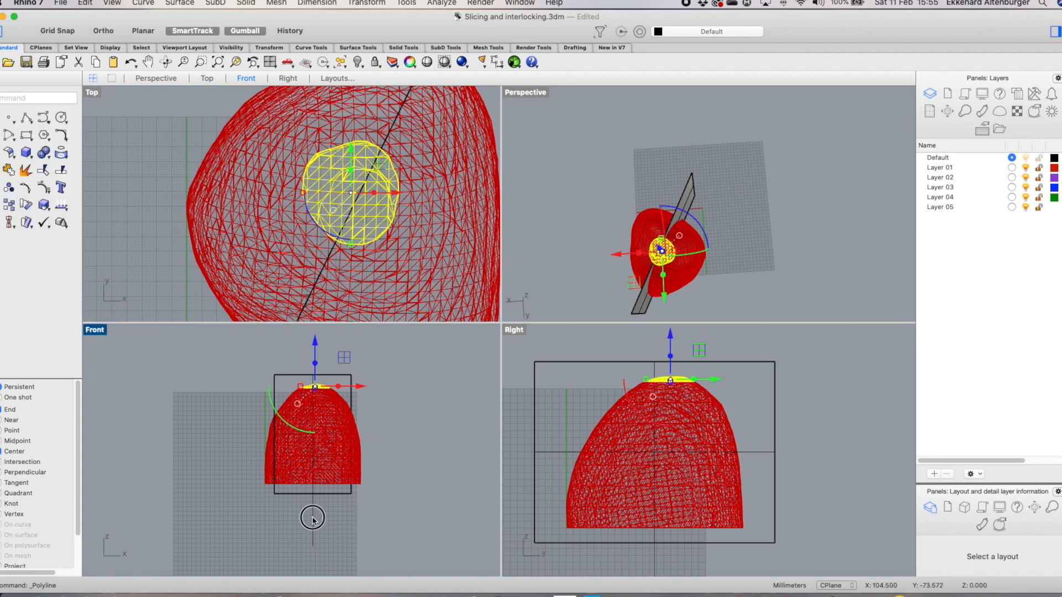
Move the vertical polyline upward with the gumball so it spans the mesh height
{"action": "left_click_drag", "start_coordinate": [311, 546], "coordinate": [309, 591]}
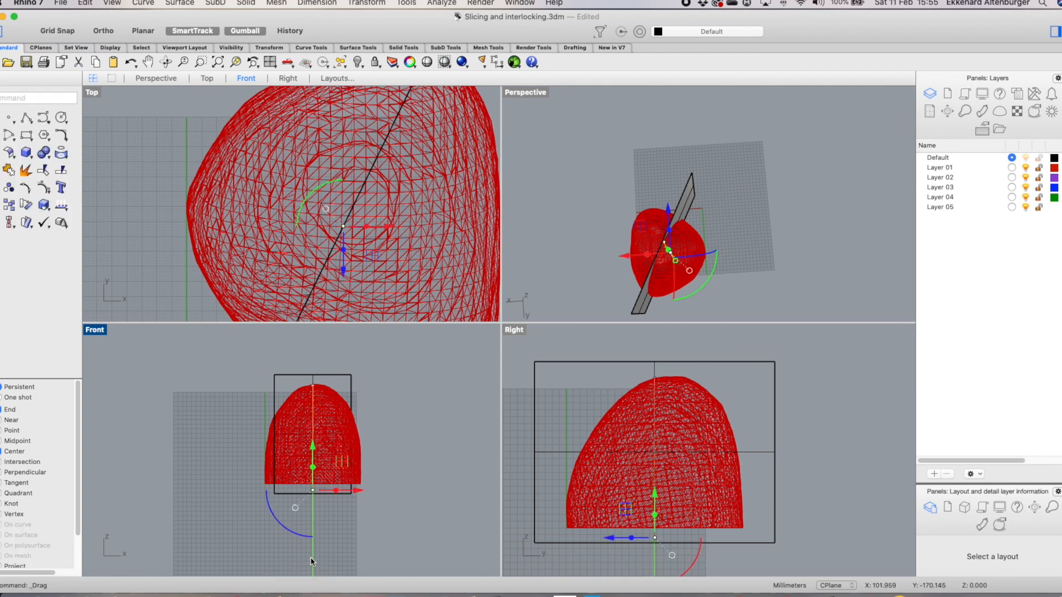
{"action": "left_click_drag", "start_coordinate": [312, 448], "coordinate": [313, 401]}
{"action": "left_click", "coordinate": [434, 388]}
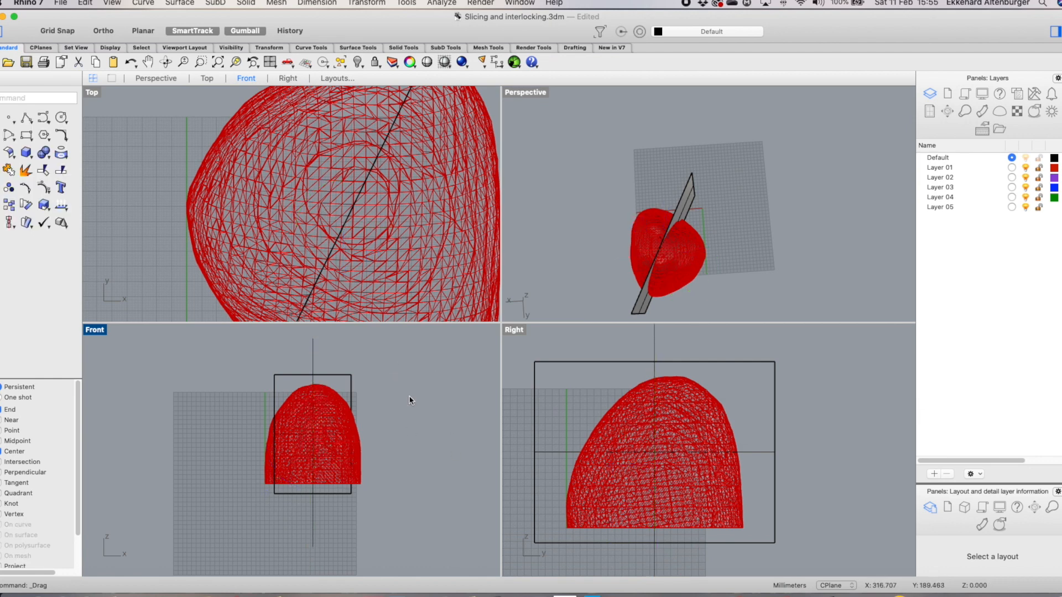
Move the diagonal cutting plane from its end point to the top of the vertical line, then lower it slightly
{"action": "right_click_drag", "start_coordinate": [410, 398], "coordinate": [393, 412]}
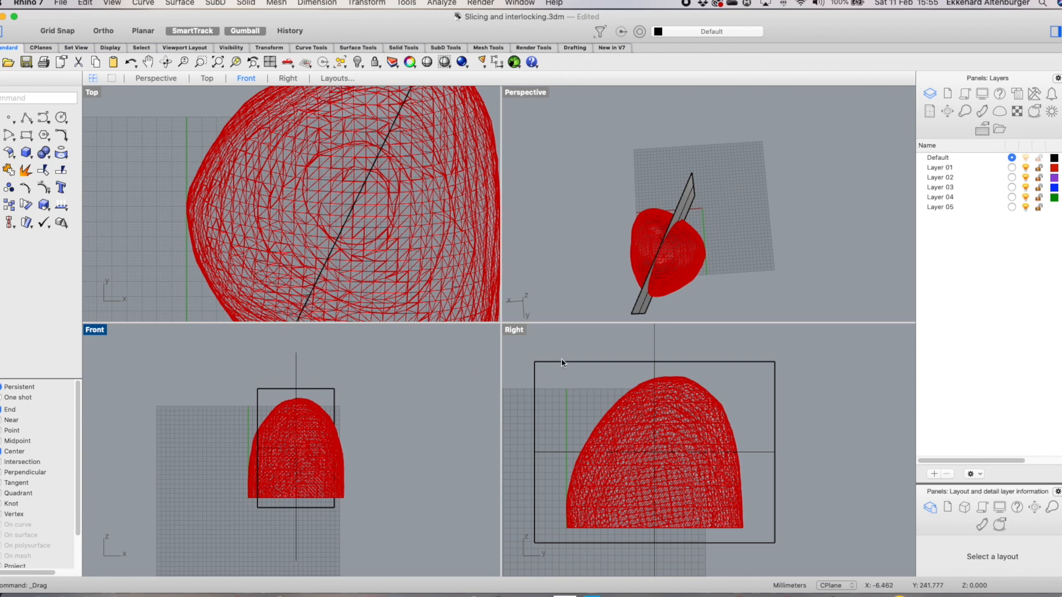
{"action": "scroll", "coordinate": [347, 340], "scroll_direction": "down", "scroll_amount": 3}
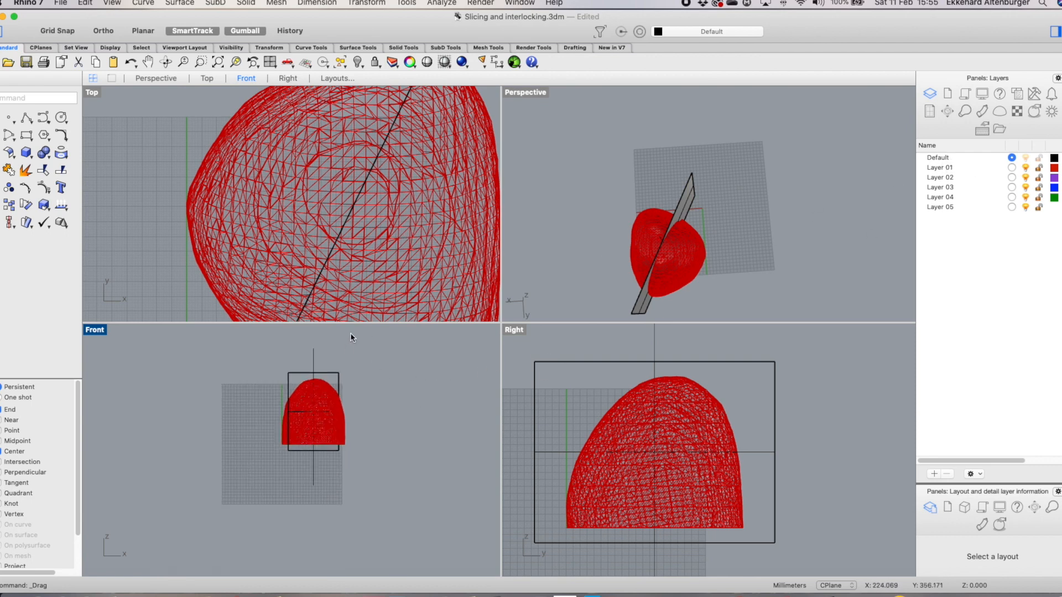
{"action": "scroll", "coordinate": [394, 240], "scroll_direction": "down", "scroll_amount": 4}
{"action": "scroll", "coordinate": [462, 134], "scroll_direction": "up", "scroll_amount": 2}
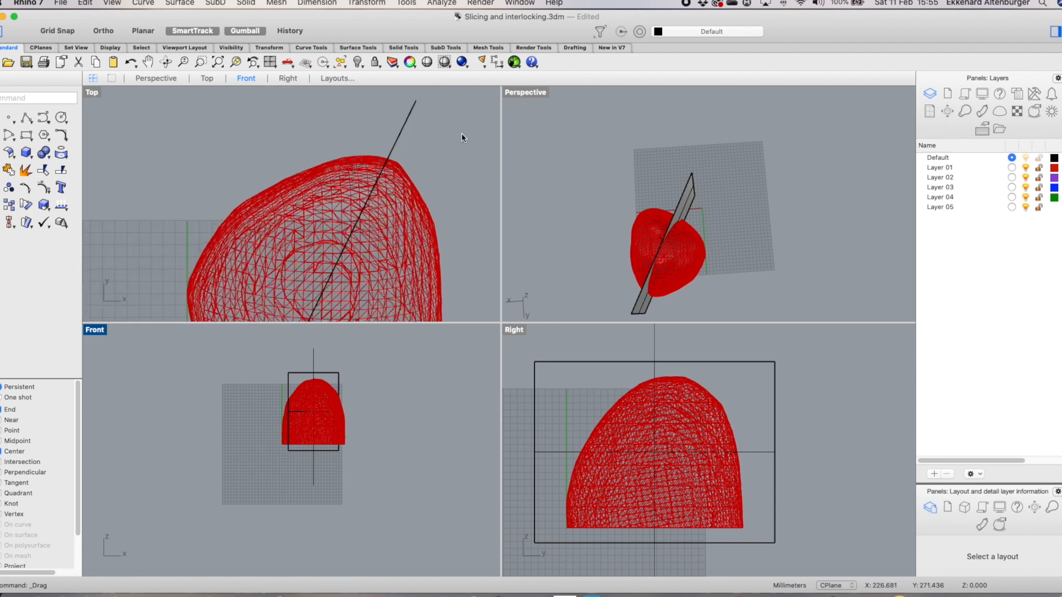
{"action": "left_click", "coordinate": [405, 131]}
{"action": "scroll", "coordinate": [457, 240], "scroll_direction": "down", "scroll_amount": 4}
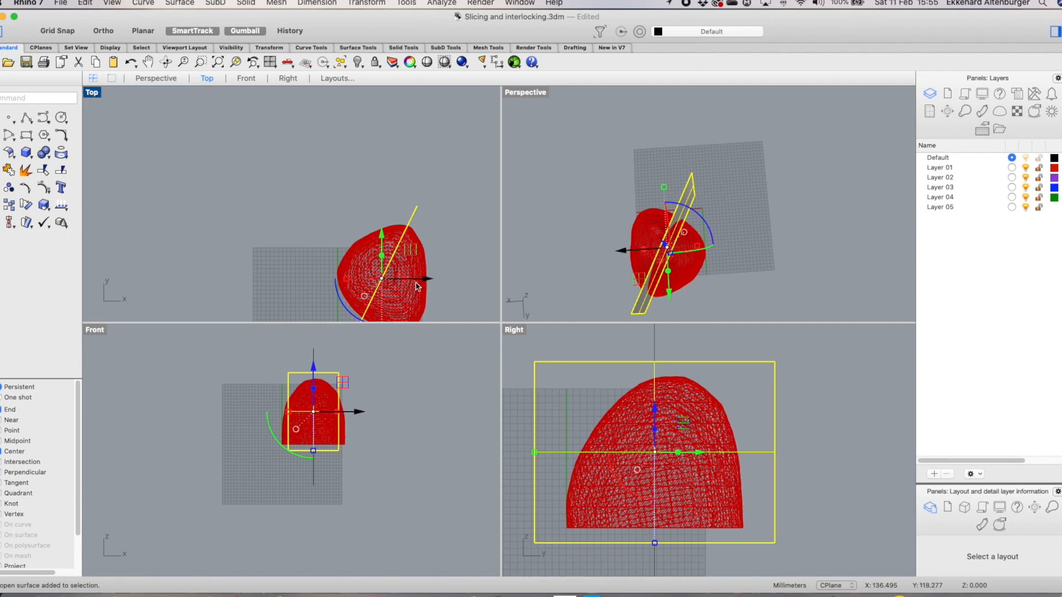
{"action": "double_click", "coordinate": [92, 97]}
{"action": "scroll", "coordinate": [721, 399], "scroll_direction": "down", "scroll_amount": 8}
{"action": "scroll", "coordinate": [771, 474], "scroll_direction": "up", "scroll_amount": 8}
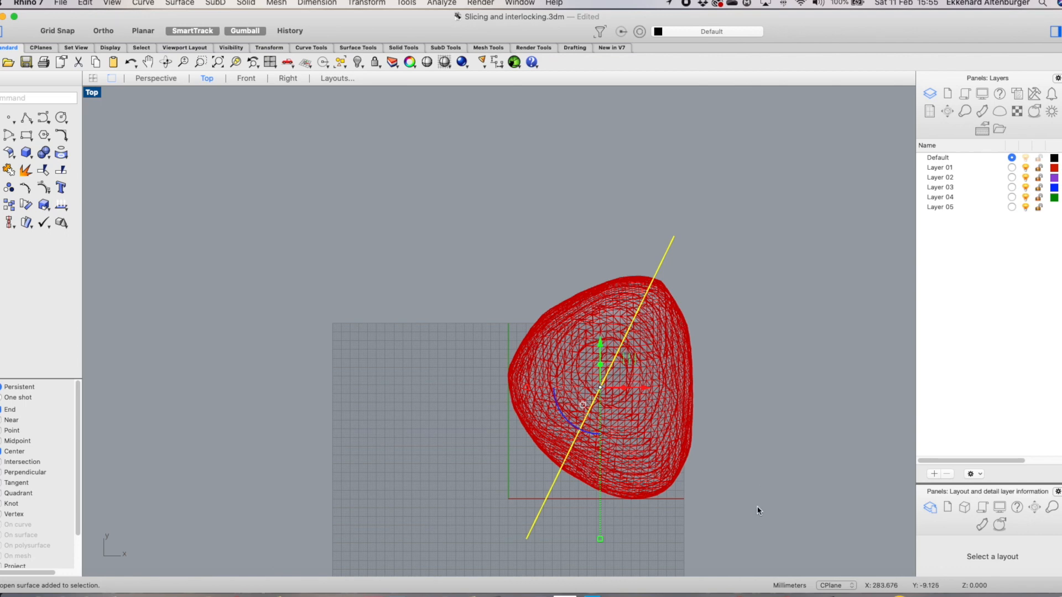
{"action": "scroll", "coordinate": [758, 509], "scroll_direction": "up", "scroll_amount": 2}
{"action": "right_click_drag", "start_coordinate": [756, 505], "coordinate": [674, 471]}
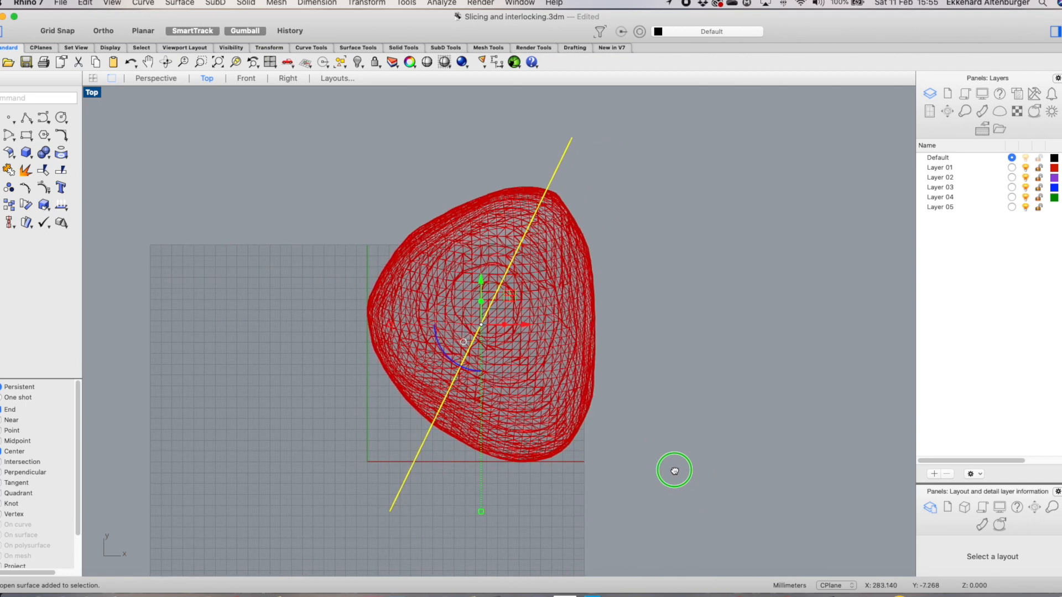
{"action": "type", "text": "e"}
{"action": "key", "text": "Return"}
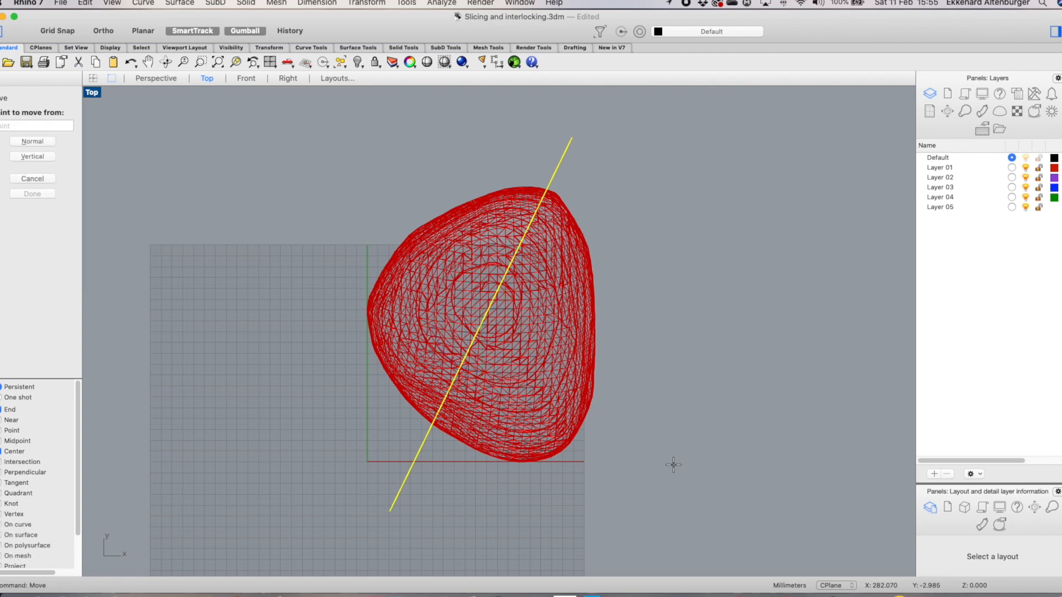
{"action": "left_click", "coordinate": [390, 511]}
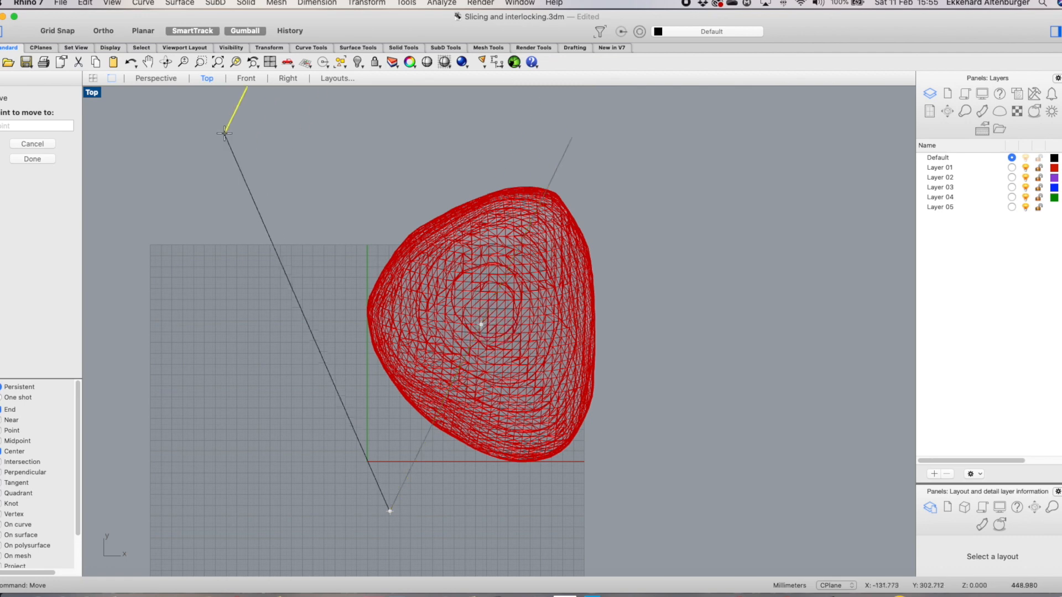
{"action": "left_click", "coordinate": [92, 79]}
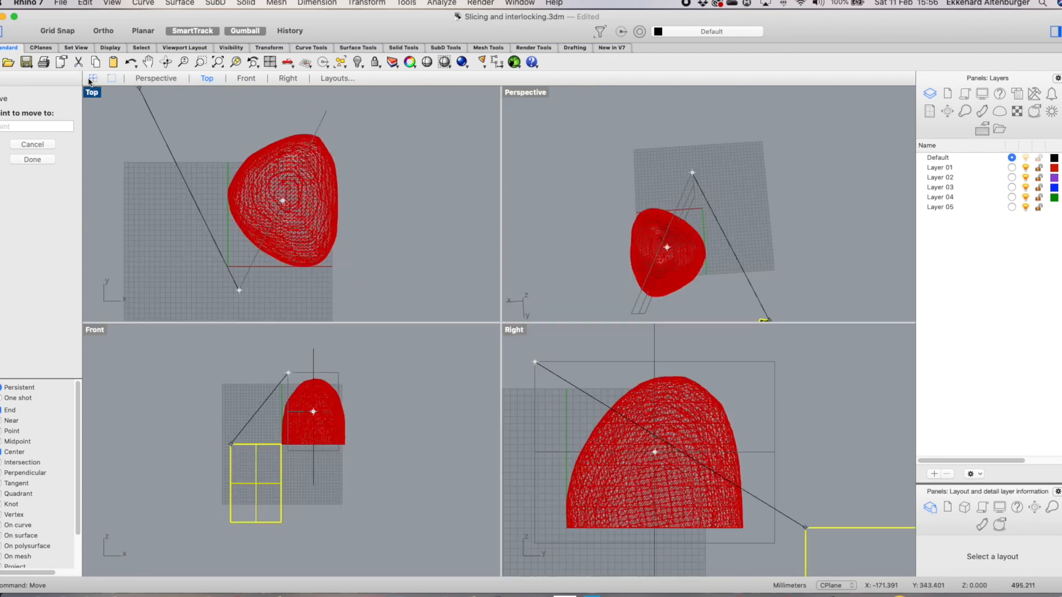
{"action": "left_click", "coordinate": [311, 351]}
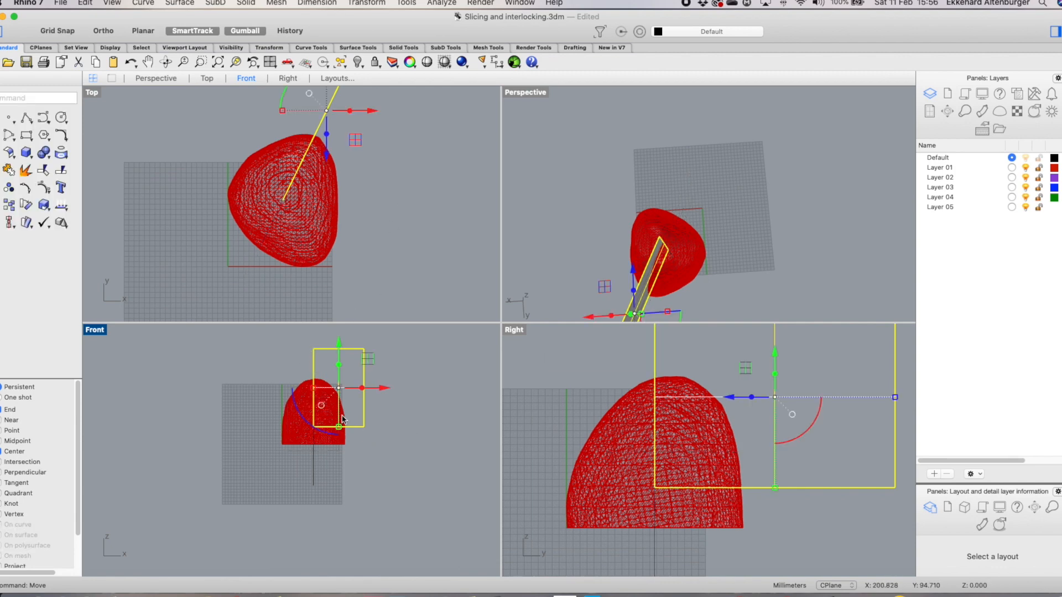
{"action": "left_click_drag", "start_coordinate": [339, 428], "coordinate": [343, 463]}
{"action": "left_click", "coordinate": [409, 437]}
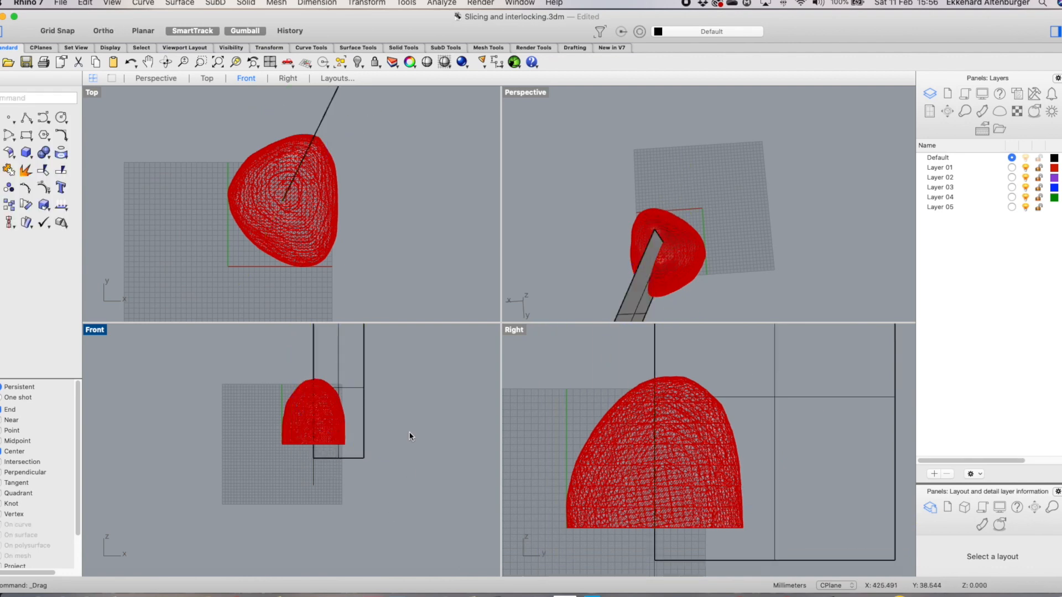
Inspect the cutting plane, mesh and vertical polyline positions across the viewports
{"action": "scroll", "coordinate": [409, 437], "scroll_direction": "down", "scroll_amount": 2}
{"action": "scroll", "coordinate": [427, 189], "scroll_direction": "down", "scroll_amount": 2}
{"action": "scroll", "coordinate": [763, 274], "scroll_direction": "up", "scroll_amount": 3}
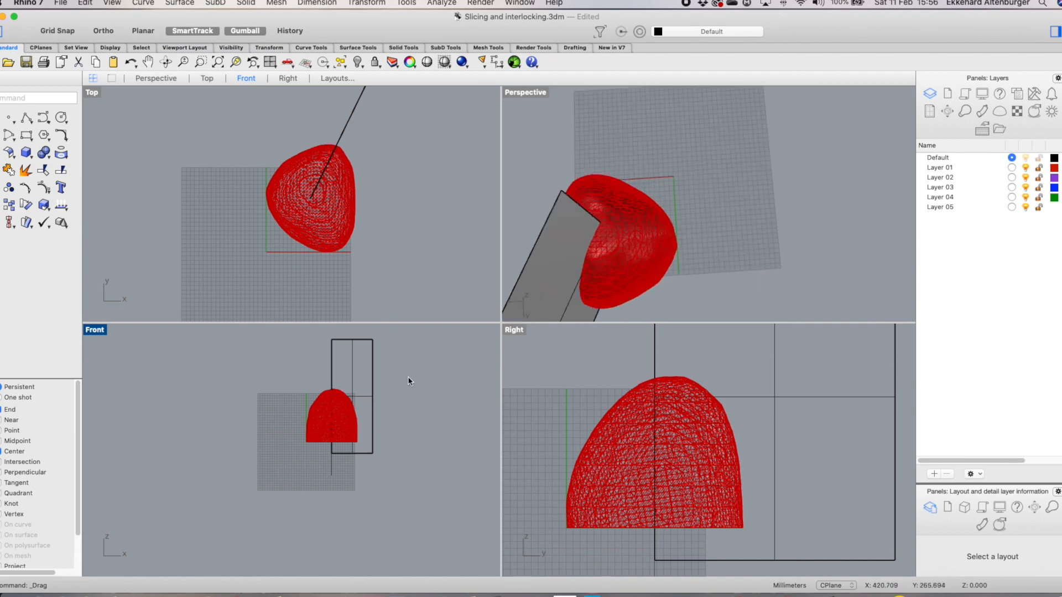
{"action": "scroll", "coordinate": [407, 376], "scroll_direction": "down", "scroll_amount": 1}
{"action": "scroll", "coordinate": [404, 312], "scroll_direction": "up", "scroll_amount": 2}
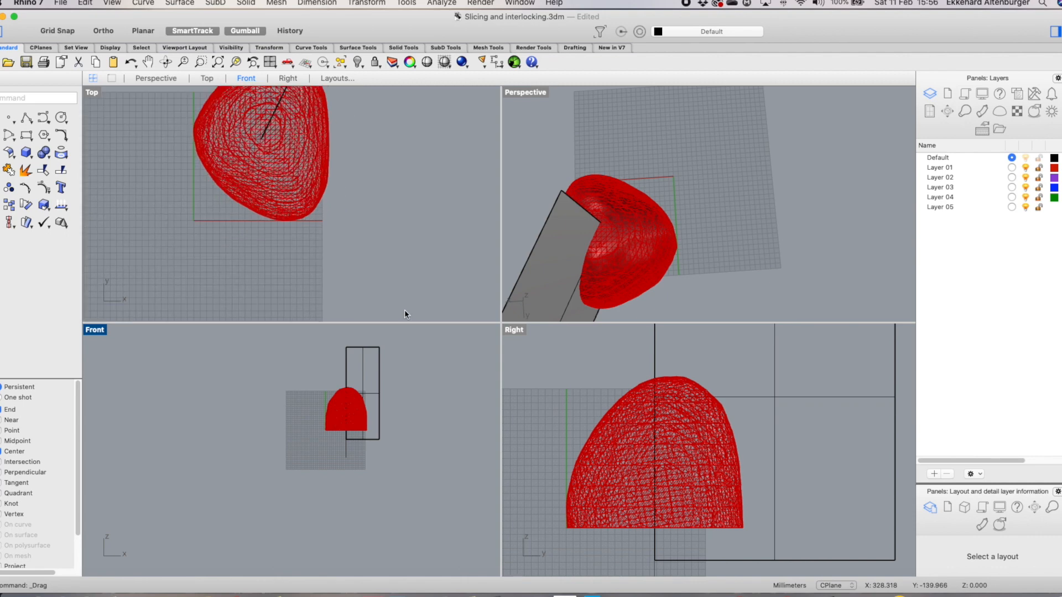
{"action": "scroll", "coordinate": [333, 207], "scroll_direction": "down", "scroll_amount": 2}
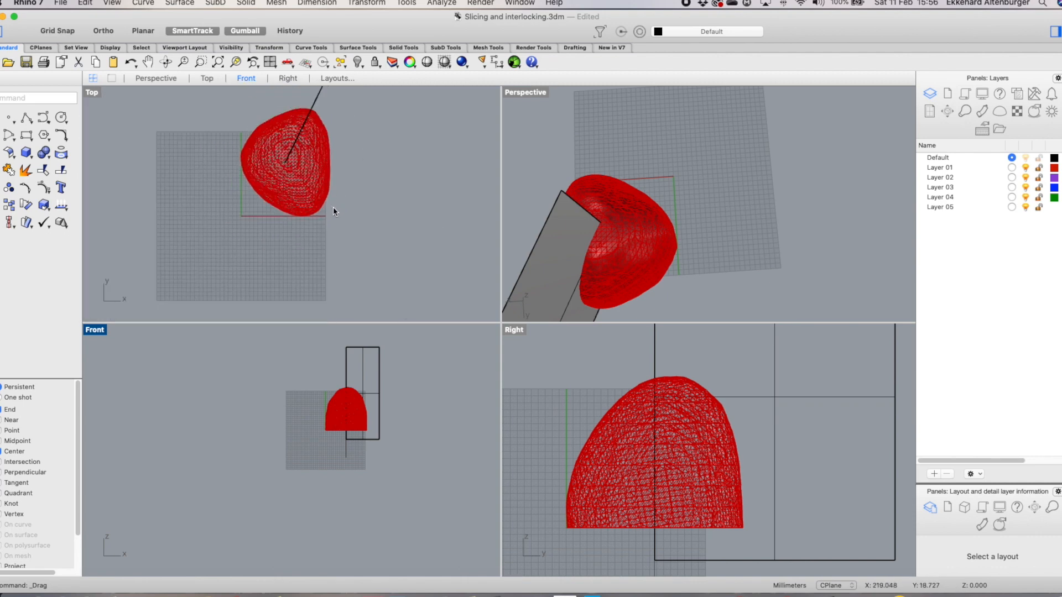
{"action": "scroll", "coordinate": [339, 208], "scroll_direction": "down", "scroll_amount": 3}
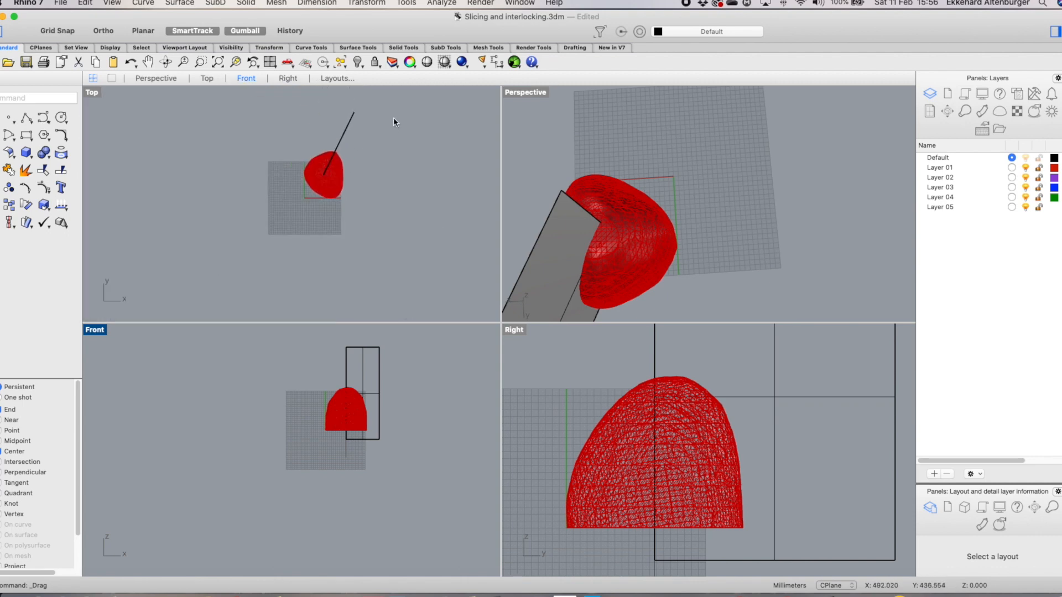
{"action": "scroll", "coordinate": [382, 116], "scroll_direction": "up", "scroll_amount": 2}
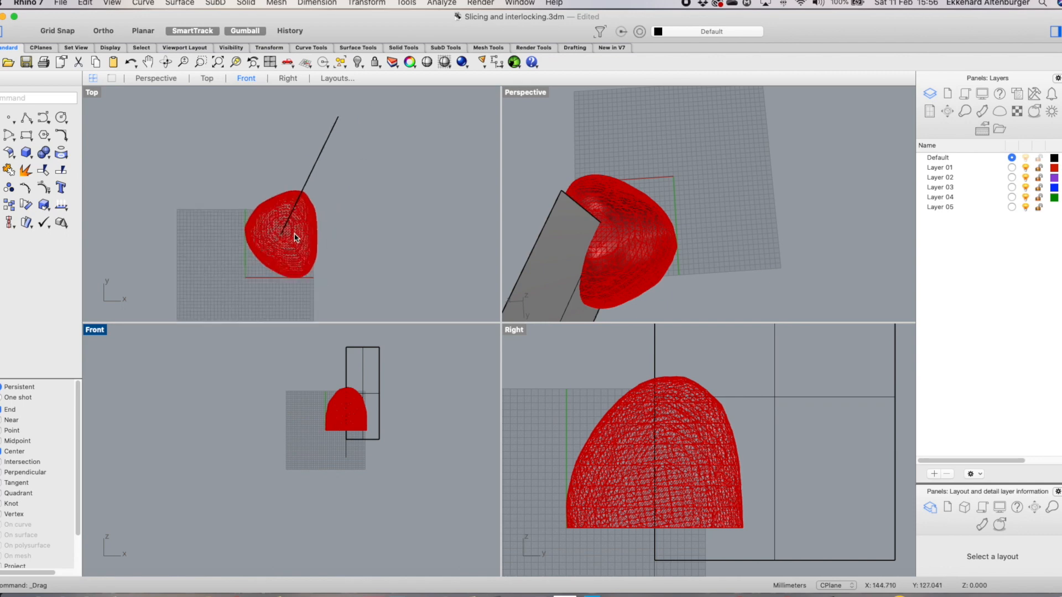
{"action": "scroll", "coordinate": [294, 239], "scroll_direction": "up", "scroll_amount": 2}
{"action": "left_click", "coordinate": [272, 234]}
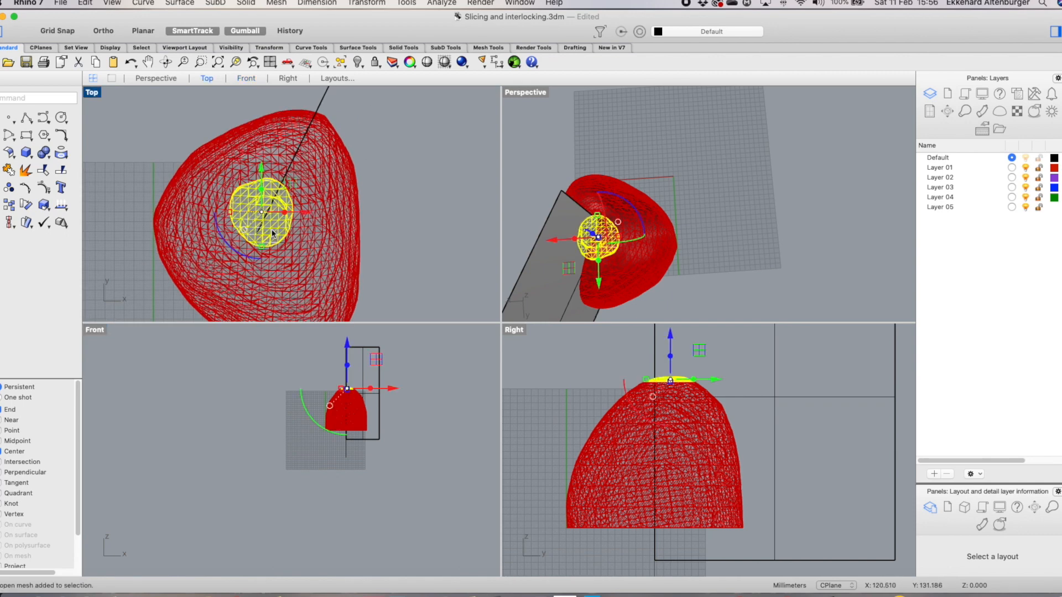
{"action": "left_click", "coordinate": [321, 108]}
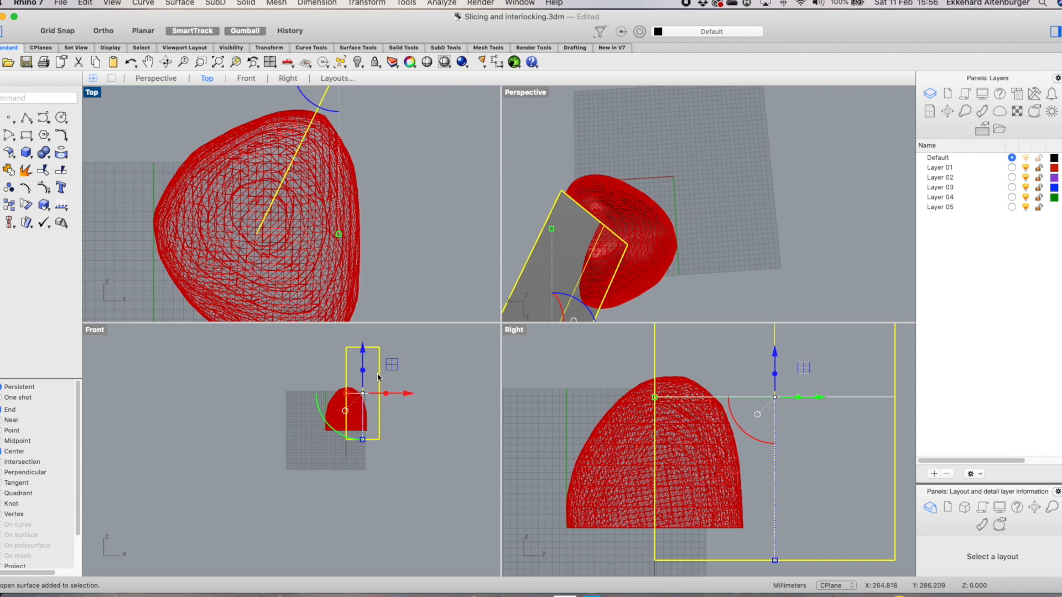
{"action": "scroll", "coordinate": [585, 236], "scroll_direction": "up", "scroll_amount": 2}
{"action": "scroll", "coordinate": [585, 236], "scroll_direction": "down", "scroll_amount": 2}
{"action": "right_click_drag", "start_coordinate": [700, 241], "coordinate": [728, 298]}
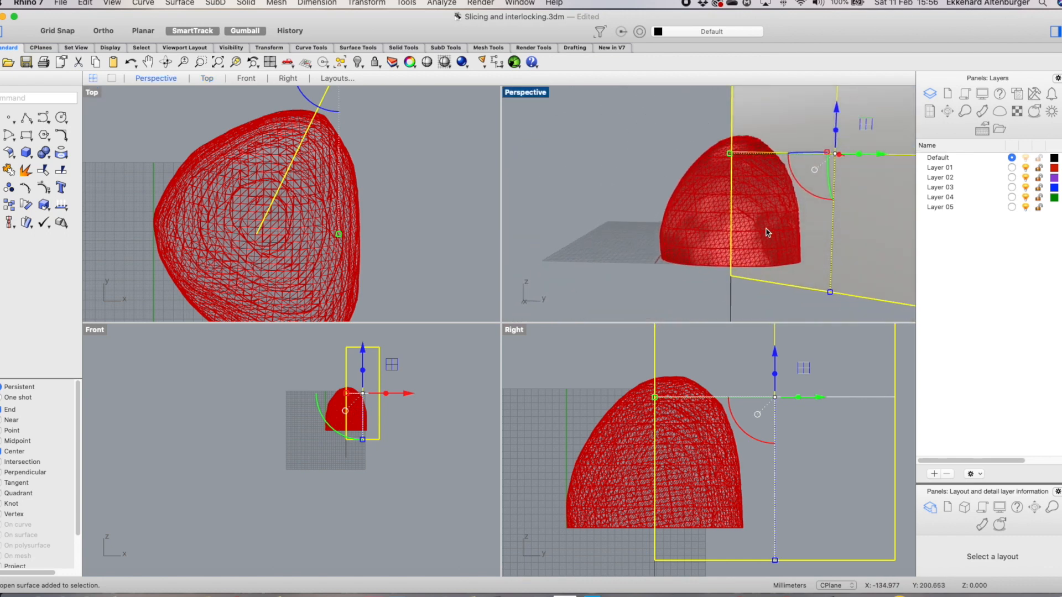
{"action": "left_click", "coordinate": [727, 297]}
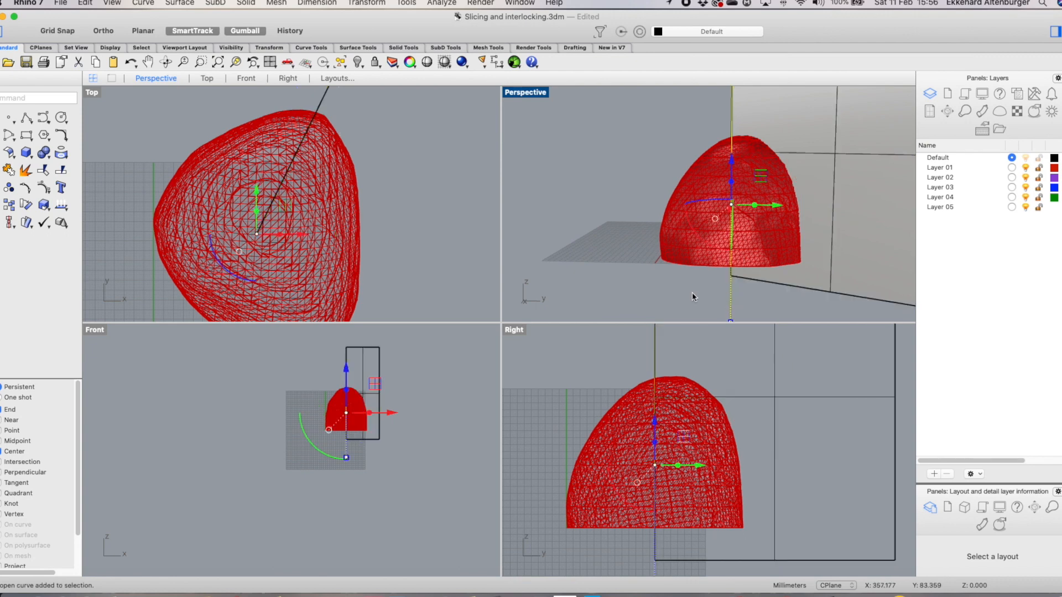
{"action": "scroll", "coordinate": [390, 236], "scroll_direction": "down", "scroll_amount": 3}
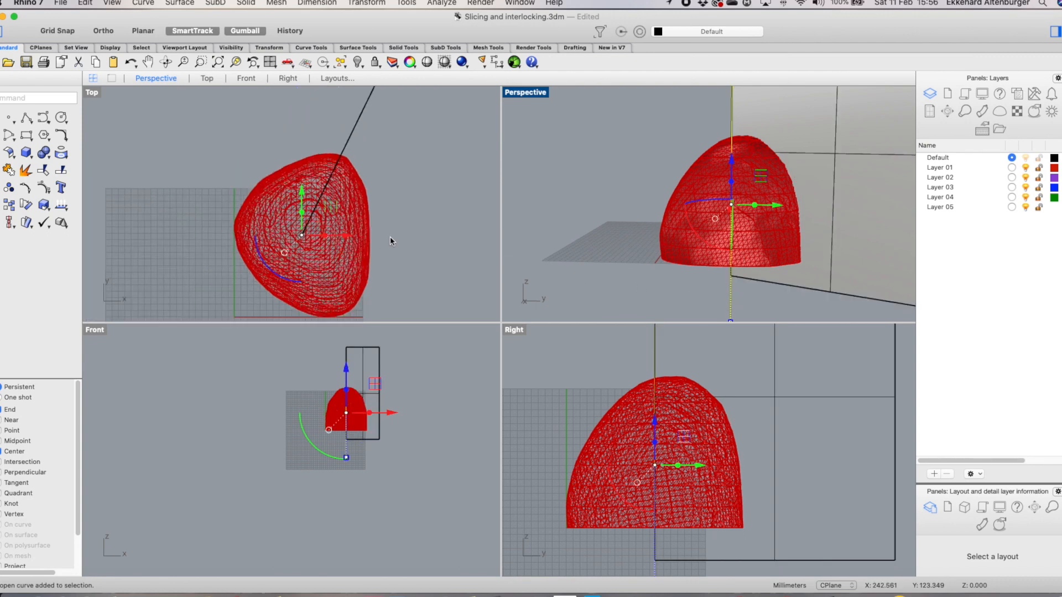
{"action": "scroll", "coordinate": [277, 242], "scroll_direction": "up", "scroll_amount": 5}
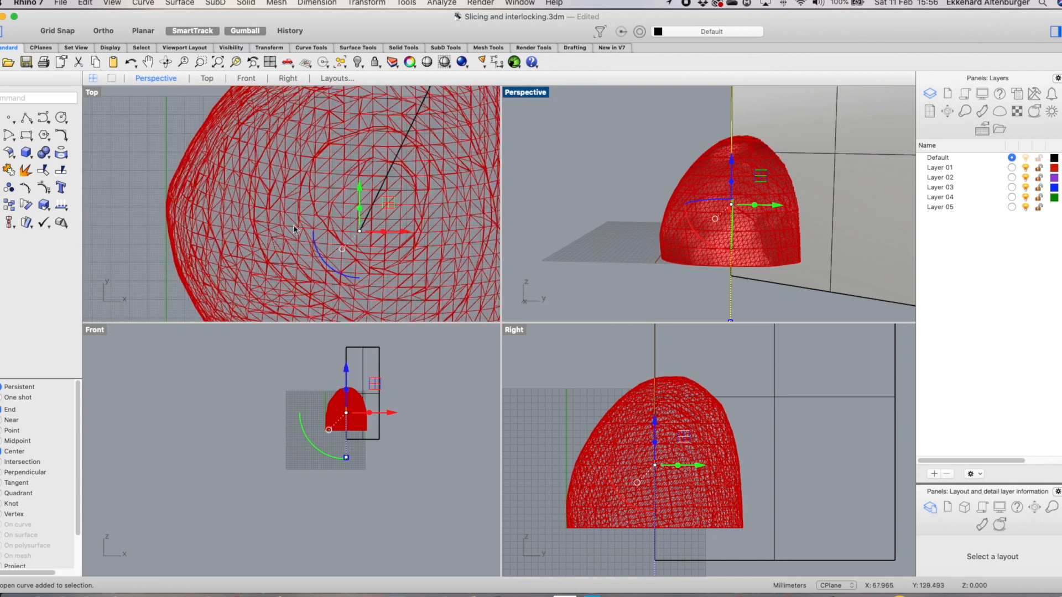
Try moving the cutting plane onto the mesh's centre point, then undo the move
{"action": "left_click", "coordinate": [347, 208]}
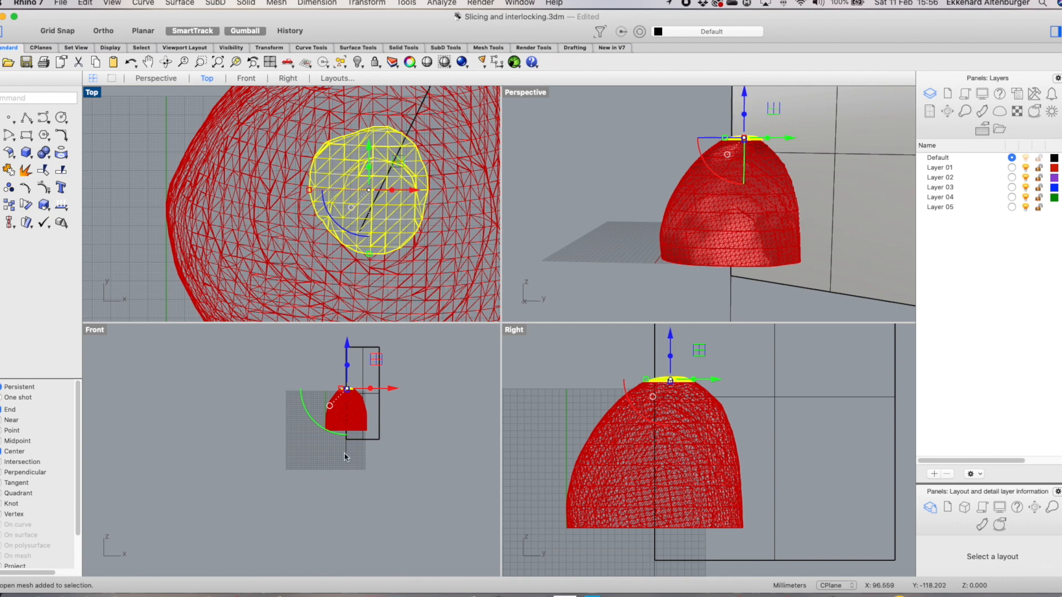
{"action": "left_click", "coordinate": [363, 440]}
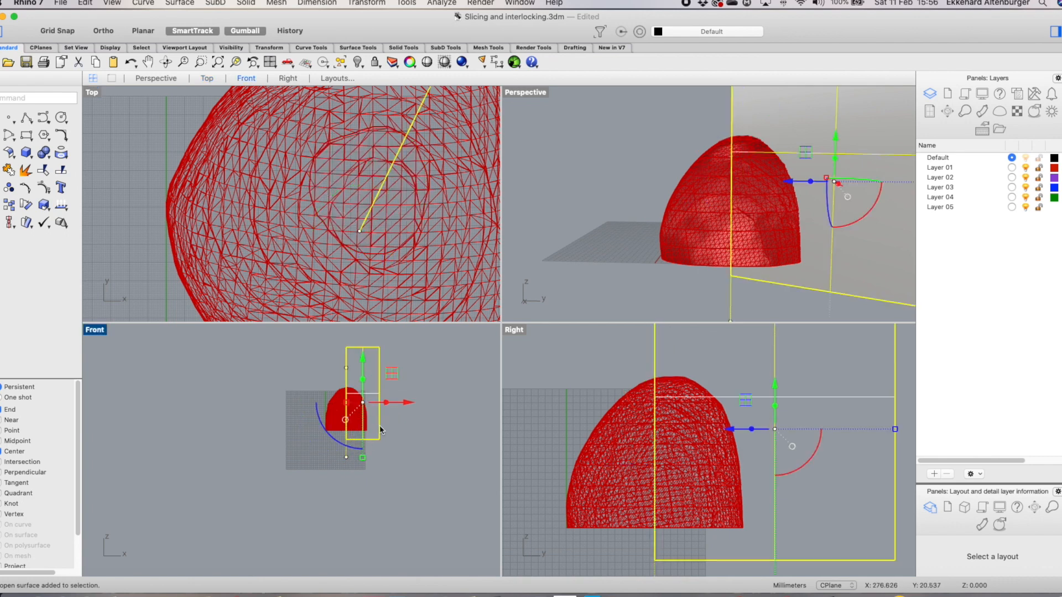
{"action": "right_click", "coordinate": [427, 225]}
{"action": "left_click", "coordinate": [478, 231]}
{"action": "left_click", "coordinate": [360, 228]}
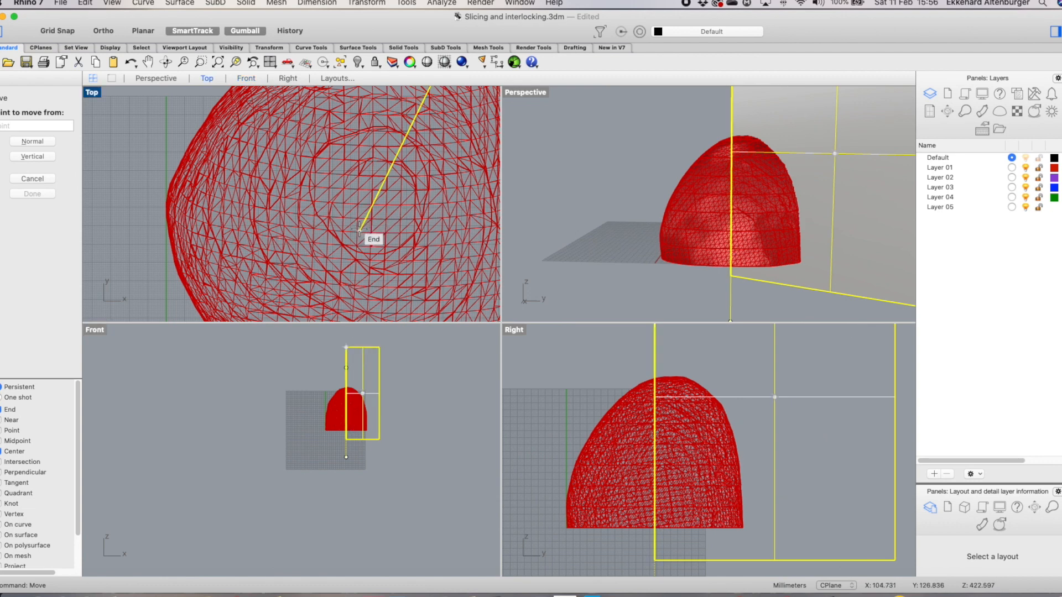
{"action": "left_click", "coordinate": [368, 192]}
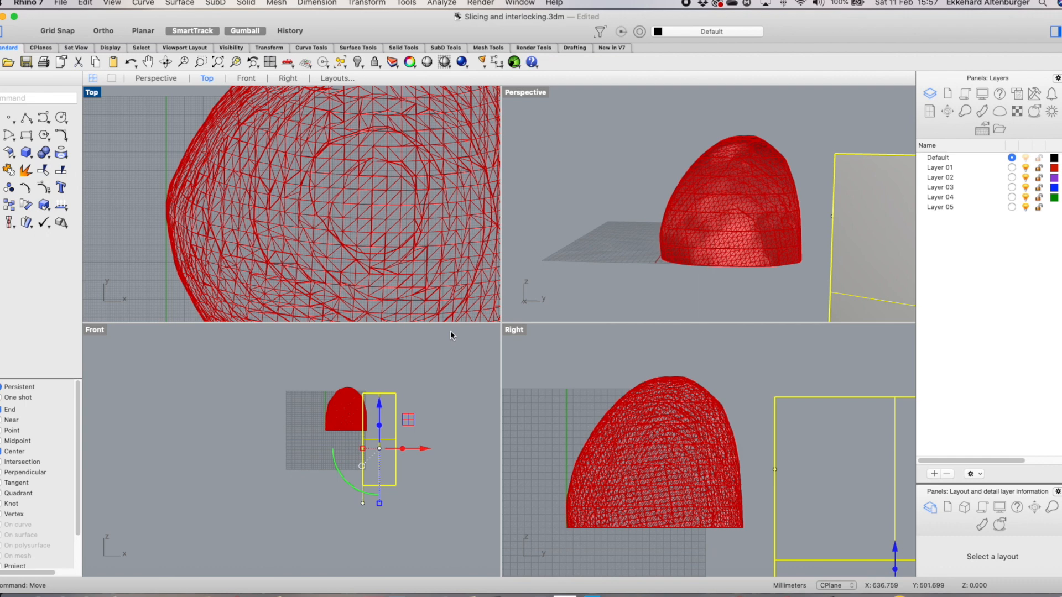
{"action": "scroll", "coordinate": [371, 286], "scroll_direction": "down", "scroll_amount": 5}
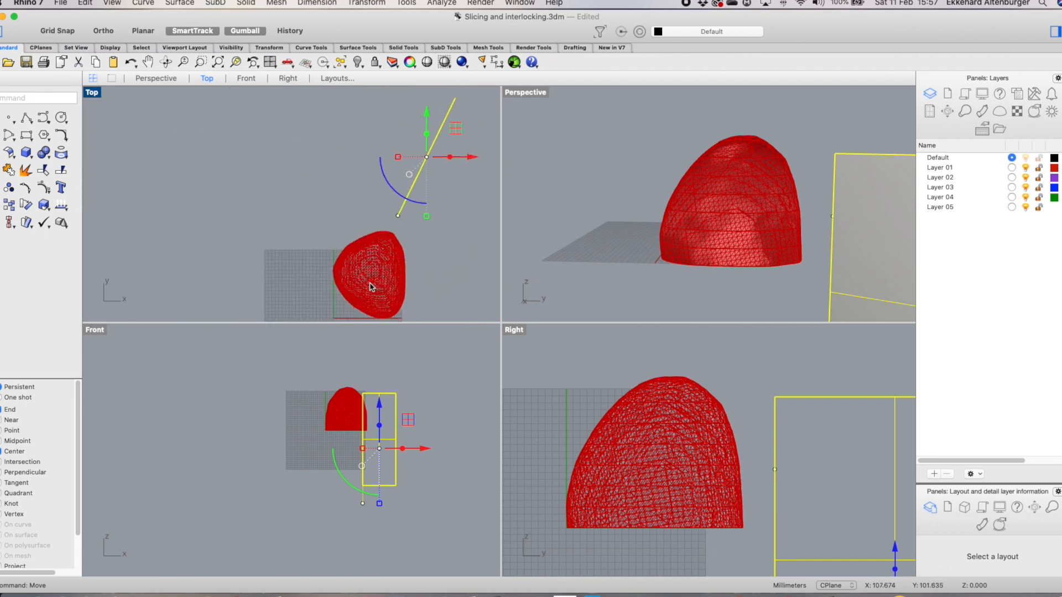
{"action": "left_click", "coordinate": [315, 212]}
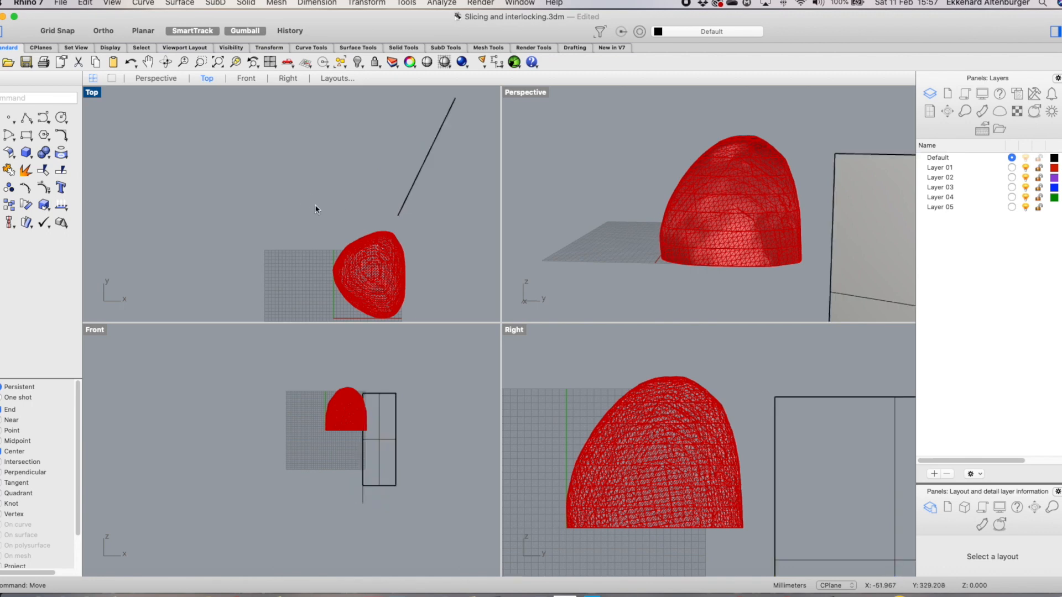
{"action": "key", "text": "super+z"}
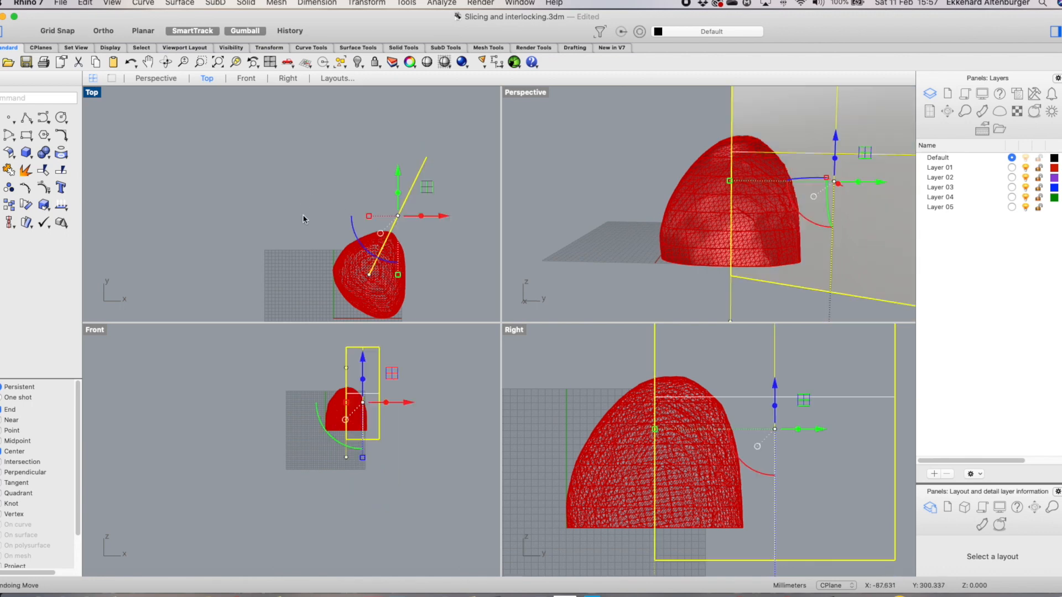
Try moving the cutting plane again from its end point to the mesh centre, then undo it
{"action": "scroll", "coordinate": [356, 275], "scroll_direction": "up", "scroll_amount": 3}
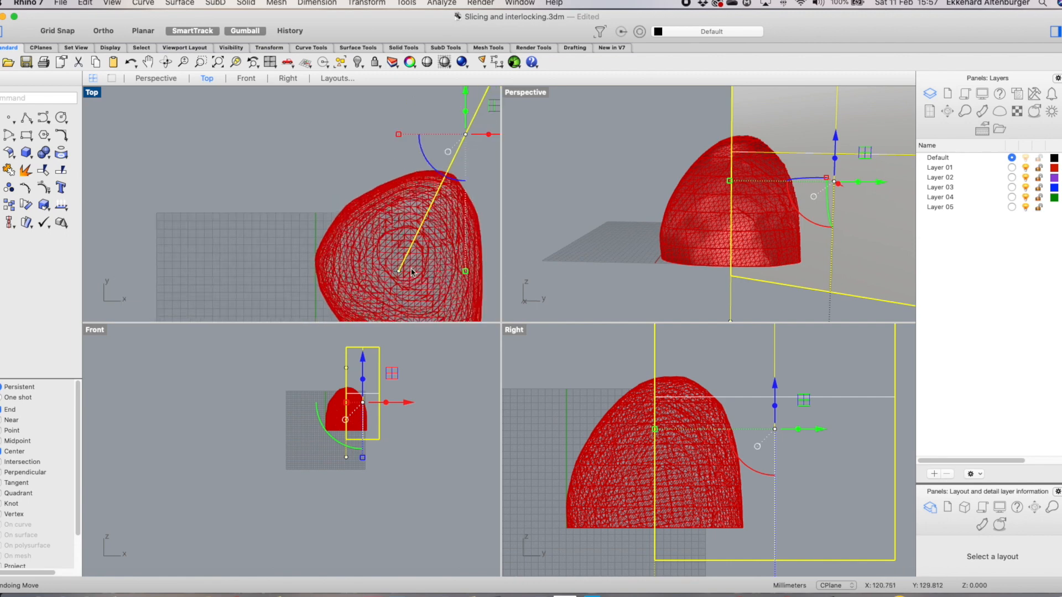
{"action": "right_click", "coordinate": [295, 200]}
{"action": "mouse_move", "coordinate": [313, 183]}
{"action": "left_click", "coordinate": [495, 192]}
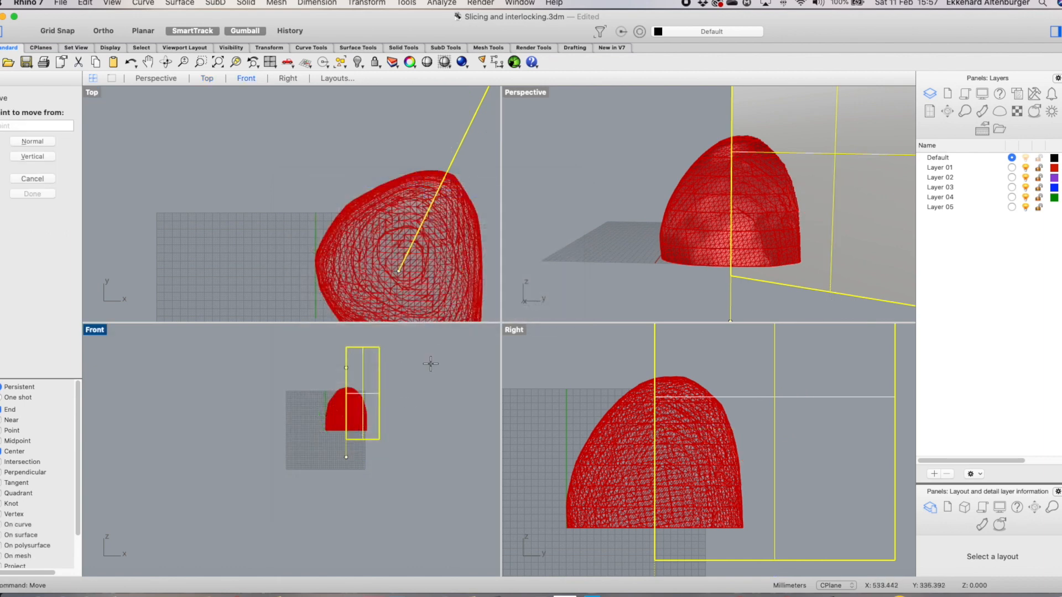
{"action": "left_click", "coordinate": [401, 271]}
{"action": "left_click", "coordinate": [404, 256]}
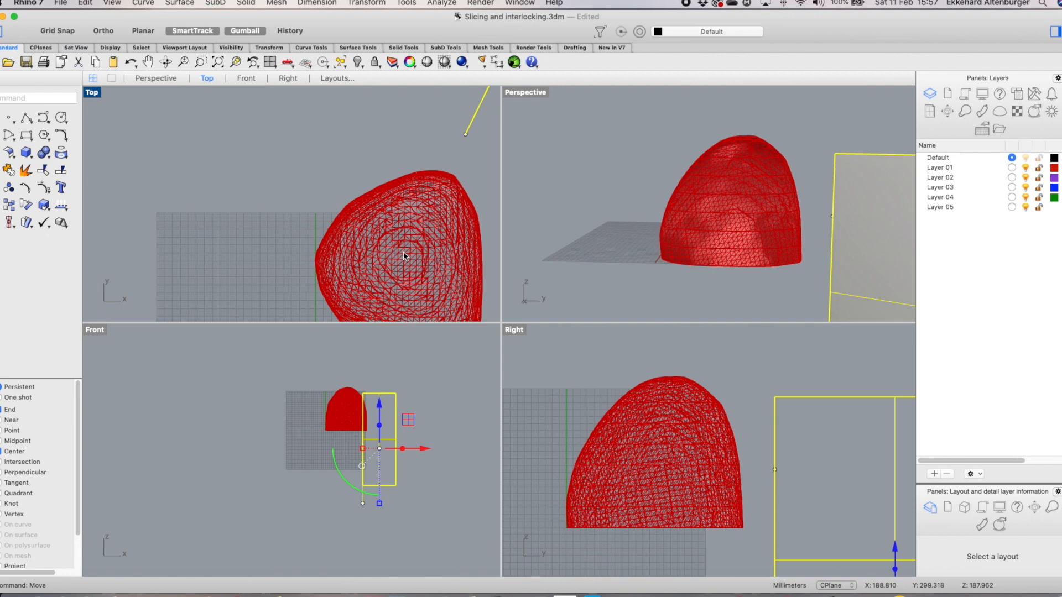
{"action": "key", "text": "super+z"}
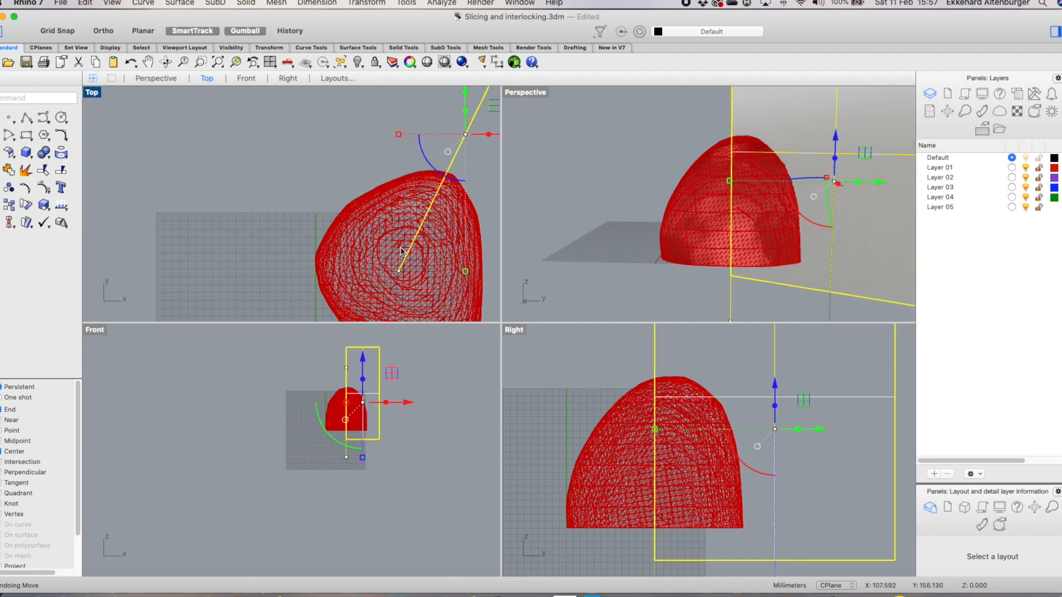
Nudge the cutting plane slightly with the gumball in the Top view
{"action": "scroll", "coordinate": [293, 145], "scroll_direction": "down", "scroll_amount": 5}
{"action": "scroll", "coordinate": [389, 155], "scroll_direction": "up", "scroll_amount": 5}
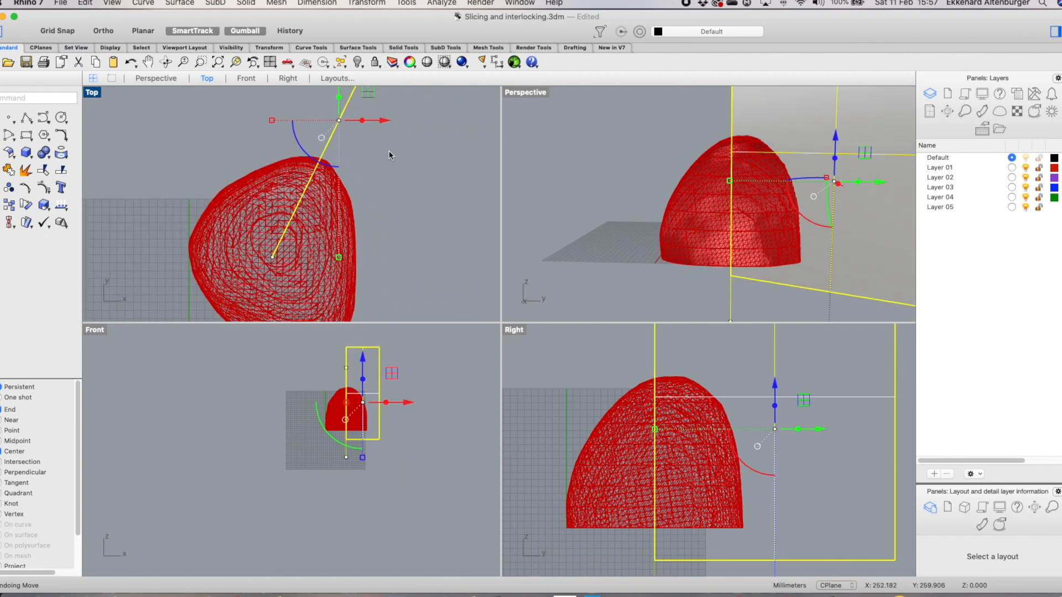
{"action": "left_click", "coordinate": [409, 222]}
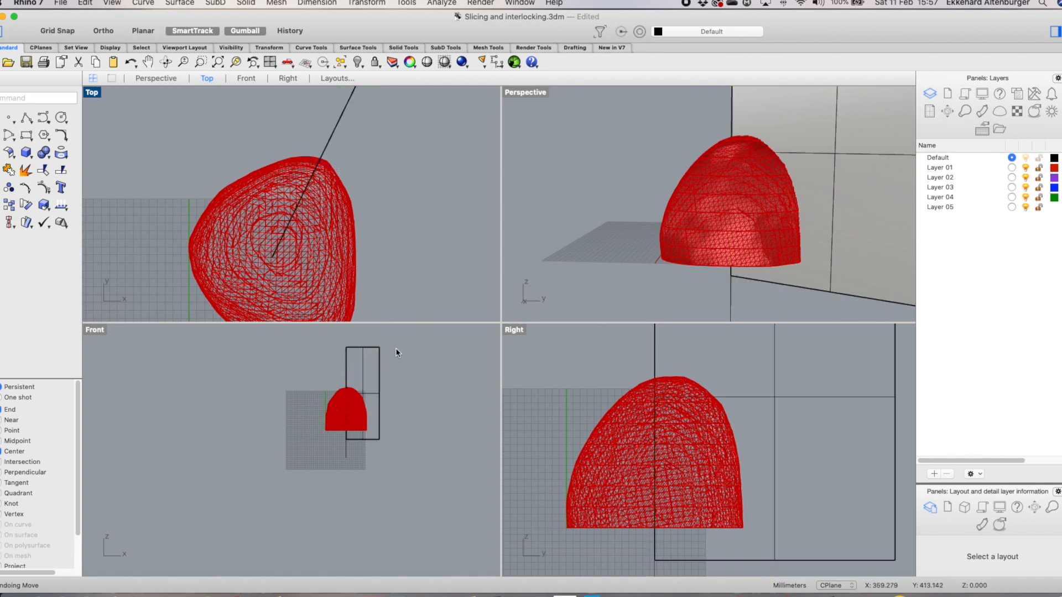
{"action": "left_click", "coordinate": [369, 349]}
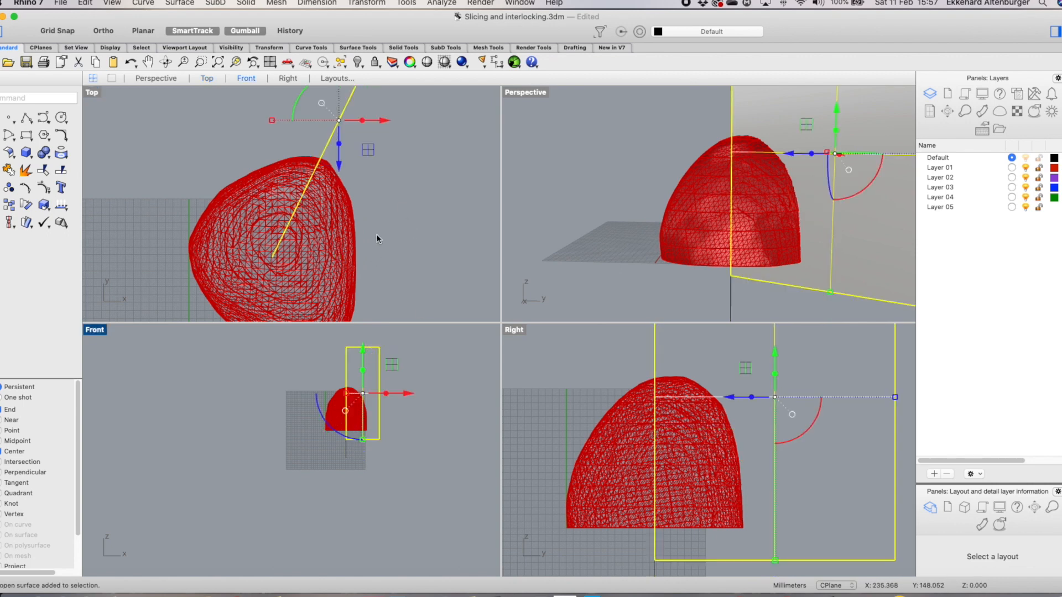
{"action": "scroll", "coordinate": [407, 235], "scroll_direction": "down", "scroll_amount": 3}
{"action": "scroll", "coordinate": [409, 144], "scroll_direction": "up", "scroll_amount": 3}
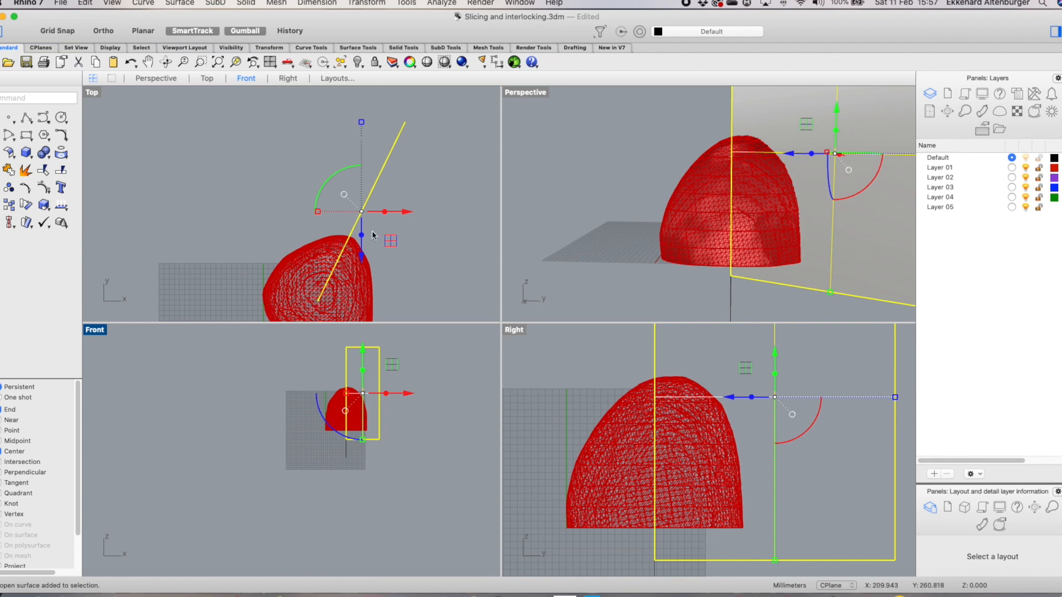
{"action": "left_click_drag", "start_coordinate": [361, 257], "coordinate": [363, 246]}
{"action": "left_click_drag", "start_coordinate": [404, 206], "coordinate": [408, 204]}
Delete the vertical guide polyline
{"action": "scroll", "coordinate": [332, 292], "scroll_direction": "up", "scroll_amount": 3}
{"action": "scroll", "coordinate": [332, 292], "scroll_direction": "down", "scroll_amount": 3}
{"action": "left_click", "coordinate": [348, 452]}
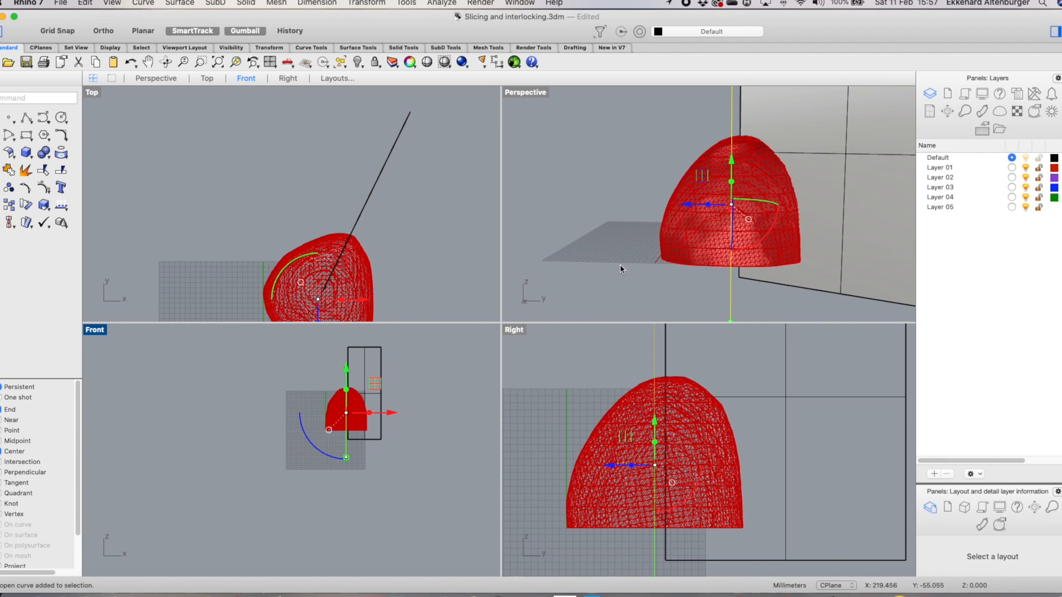
{"action": "scroll", "coordinate": [619, 264], "scroll_direction": "down", "scroll_amount": 3}
{"action": "key", "text": "Delete"}
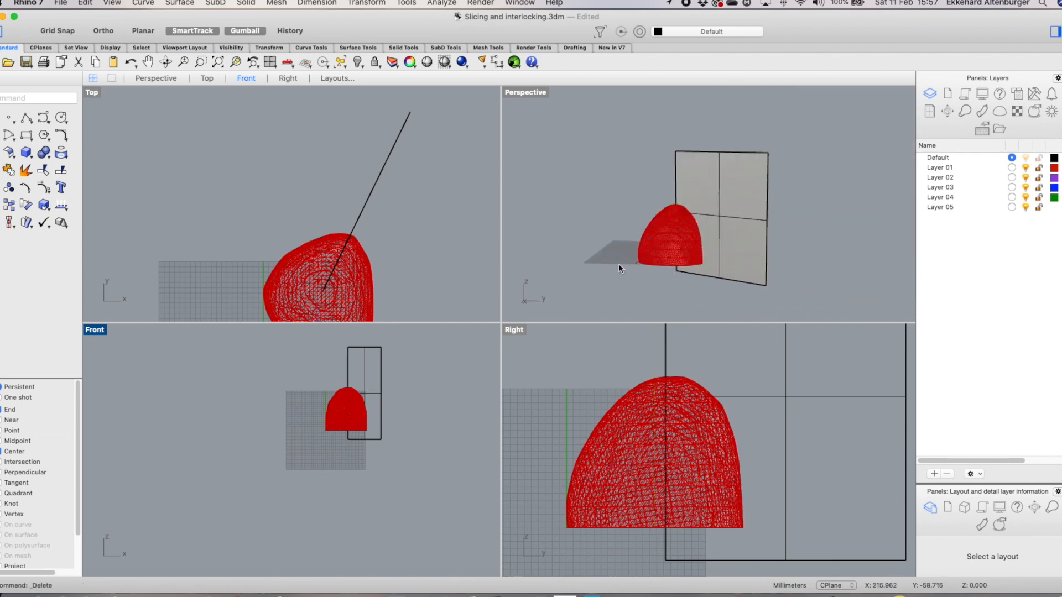
Maximize the Top view and duplicate the diagonal cutting plane in place
{"action": "scroll", "coordinate": [366, 270], "scroll_direction": "down", "scroll_amount": 2}
{"action": "scroll", "coordinate": [354, 316], "scroll_direction": "up", "scroll_amount": 2}
{"action": "double_click", "coordinate": [91, 92]}
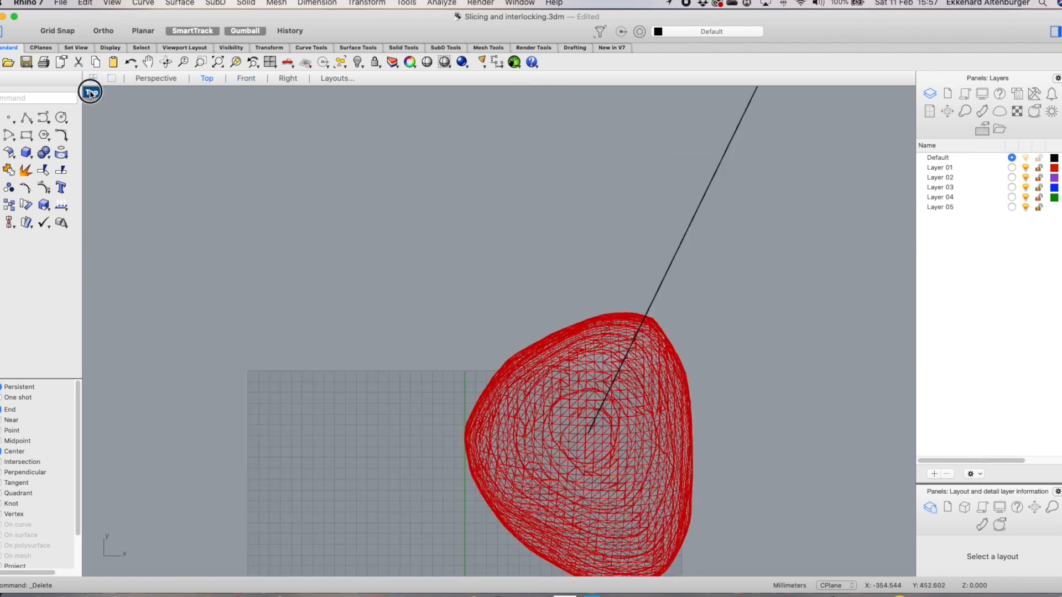
{"action": "scroll", "coordinate": [625, 515], "scroll_direction": "down", "scroll_amount": 3}
{"action": "scroll", "coordinate": [627, 539], "scroll_direction": "up", "scroll_amount": 3}
{"action": "scroll", "coordinate": [626, 493], "scroll_direction": "down", "scroll_amount": 2}
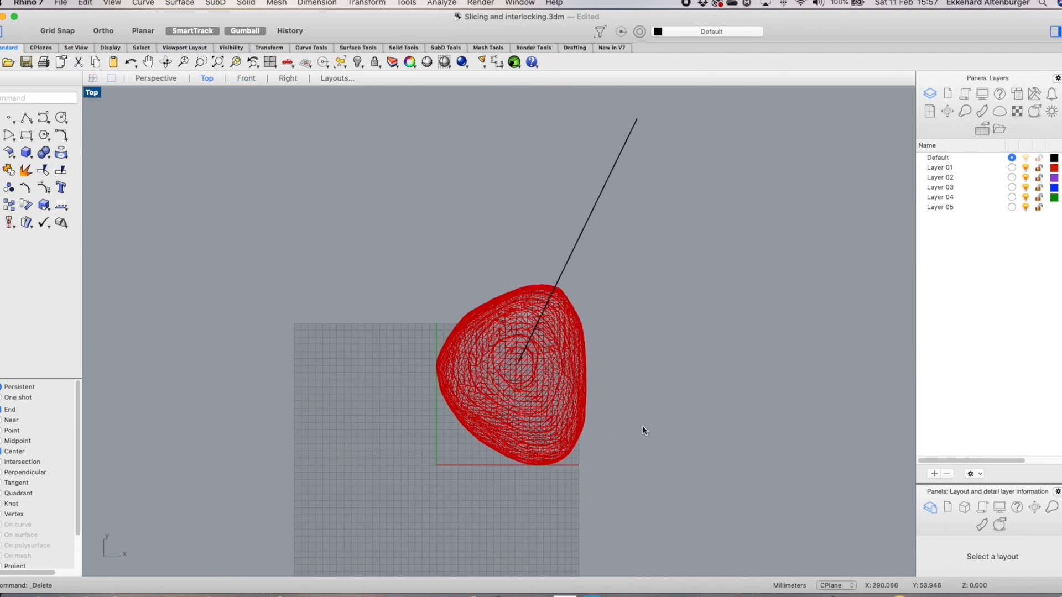
{"action": "left_click", "coordinate": [593, 215]}
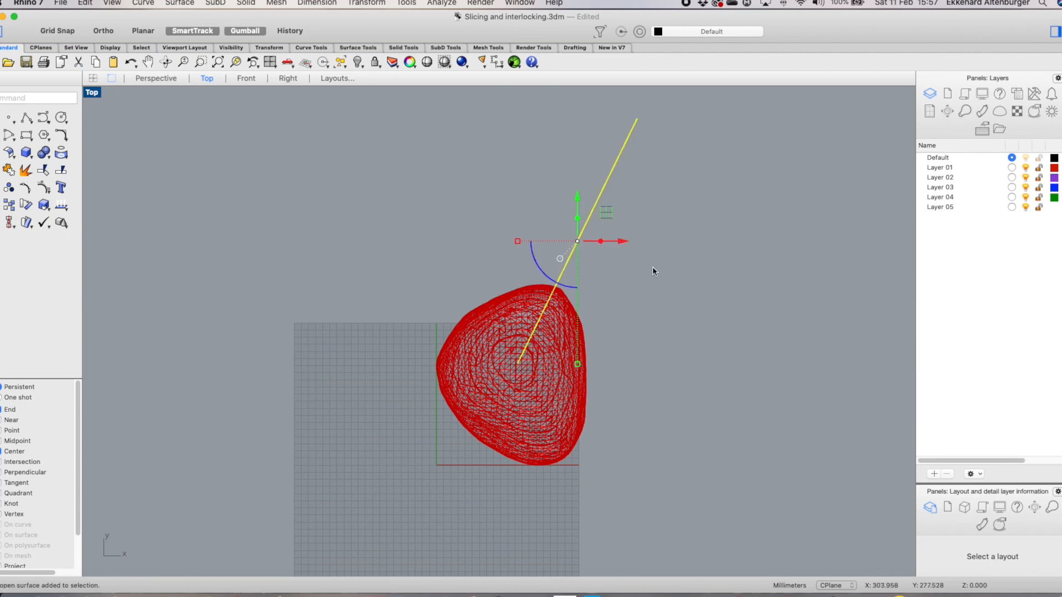
{"action": "key", "text": "super+c"}
{"action": "key", "text": "super+v"}
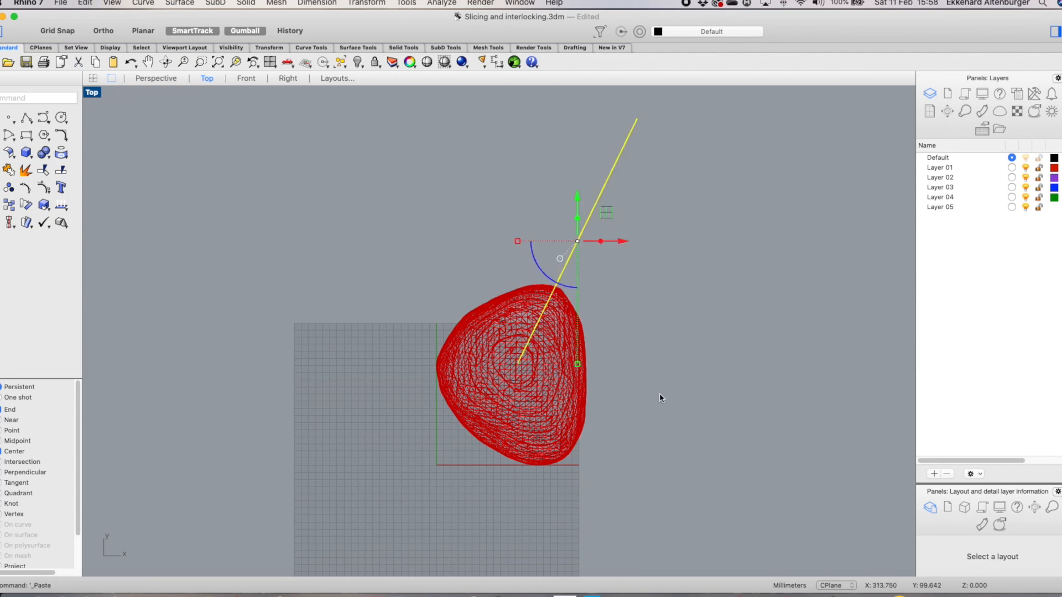
Rotate the duplicated cutting plane about the mesh centre so it crosses the original diagonally
{"action": "type", "text": "ro"}
{"action": "key", "text": "Return"}
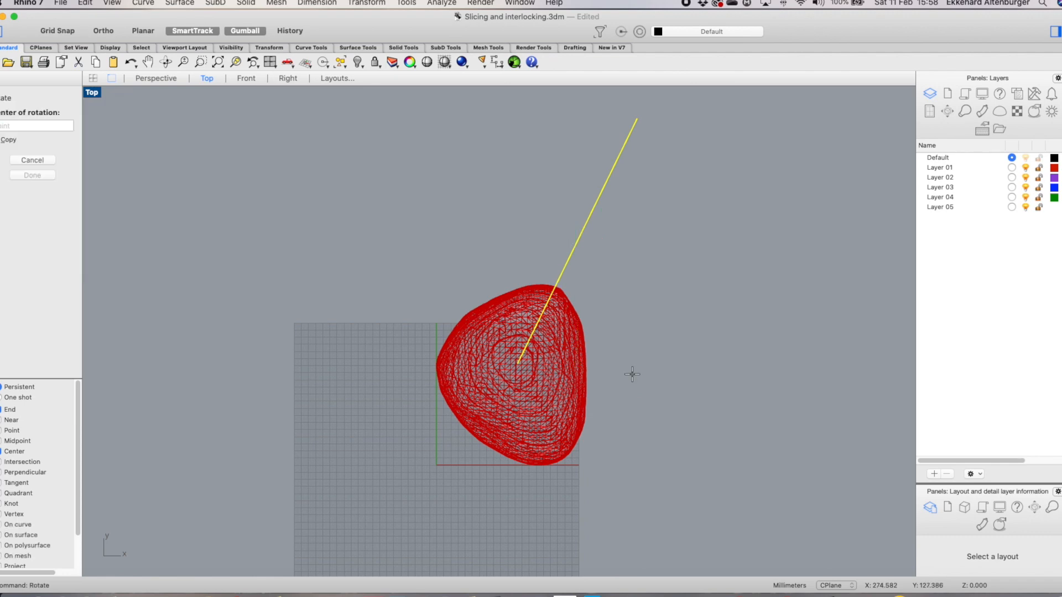
{"action": "left_click", "coordinate": [518, 364]}
{"action": "left_click", "coordinate": [634, 127]}
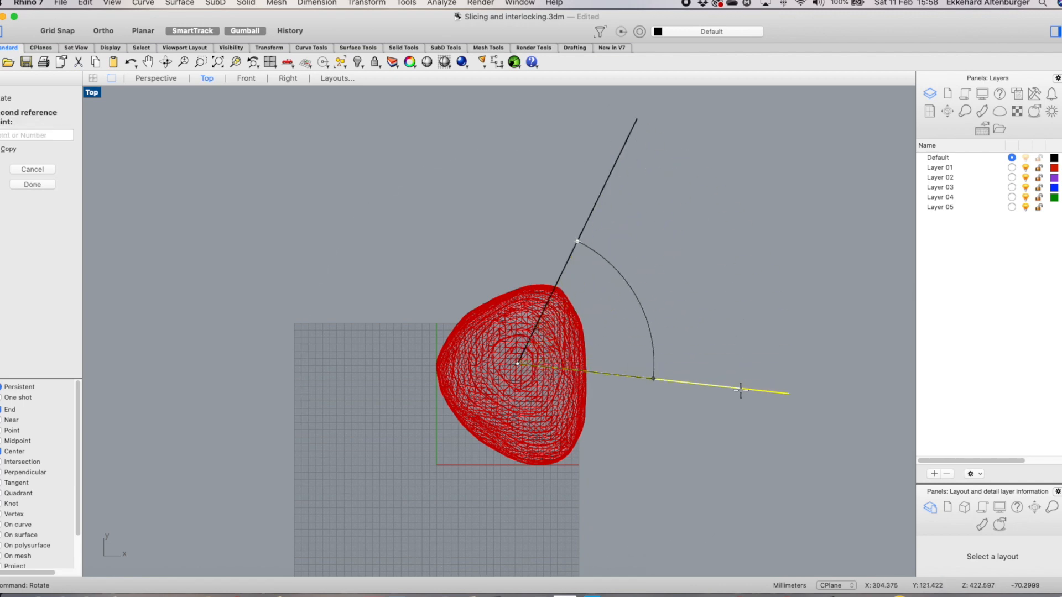
{"action": "left_click", "coordinate": [589, 558]}
{"action": "left_click", "coordinate": [715, 435]}
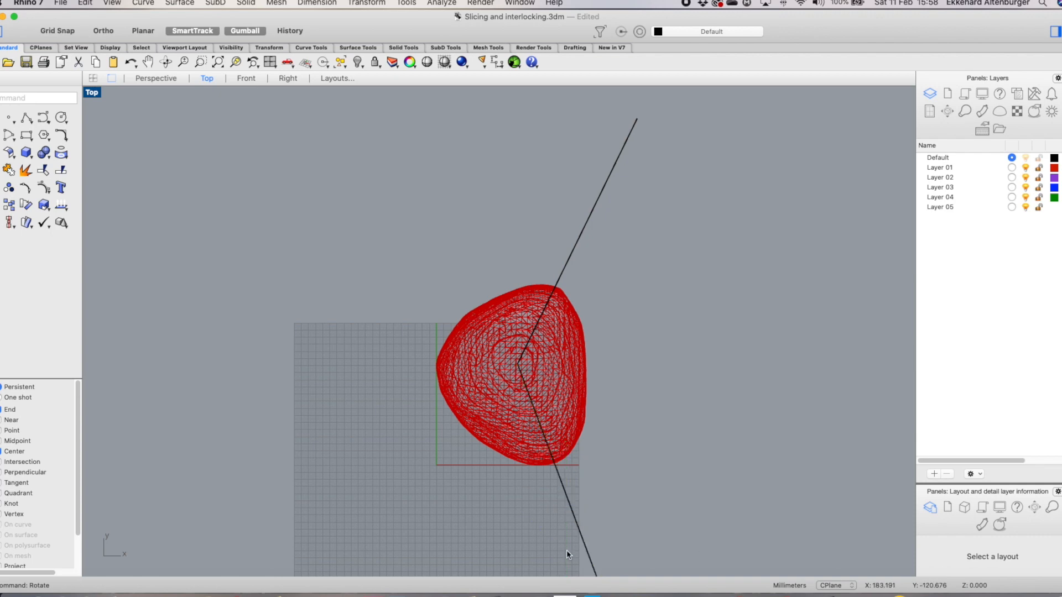
Rotate the lower diagonal cutting plane about the mesh centre so it lies horizontally, extending away from the mesh
{"action": "left_click", "coordinate": [578, 537]}
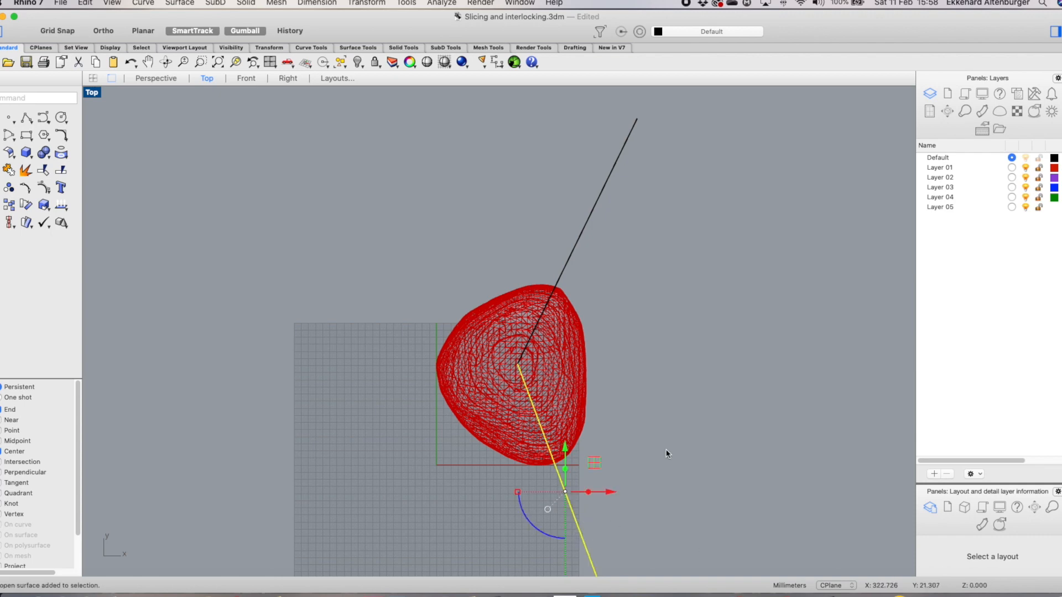
{"action": "scroll", "coordinate": [635, 414], "scroll_direction": "down", "scroll_amount": 5}
{"action": "scroll", "coordinate": [644, 501], "scroll_direction": "up", "scroll_amount": 3}
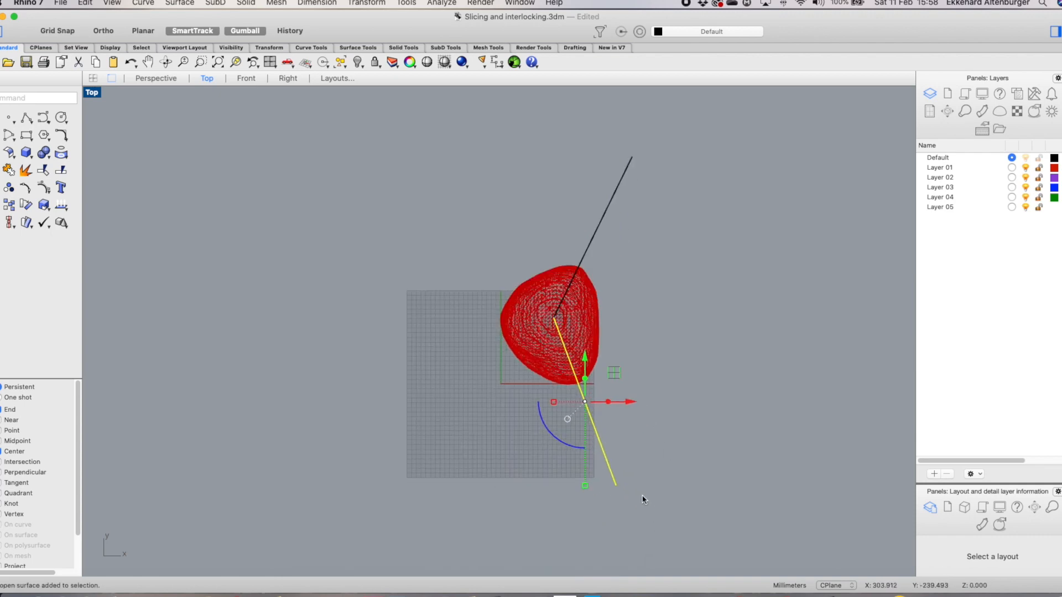
{"action": "type", "text": "ro"}
{"action": "key", "text": "Return"}
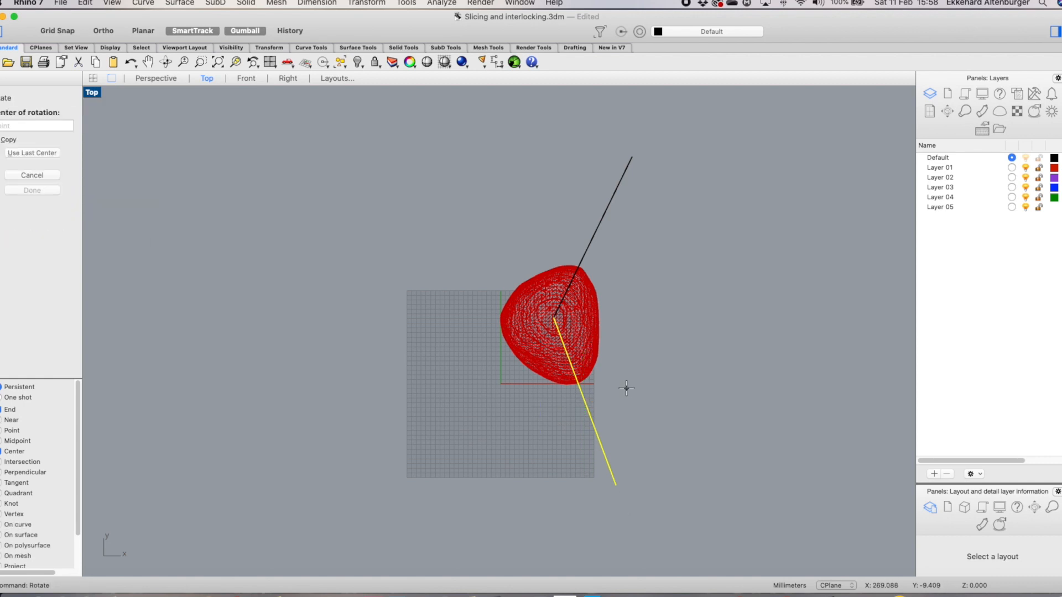
{"action": "left_click", "coordinate": [553, 315]}
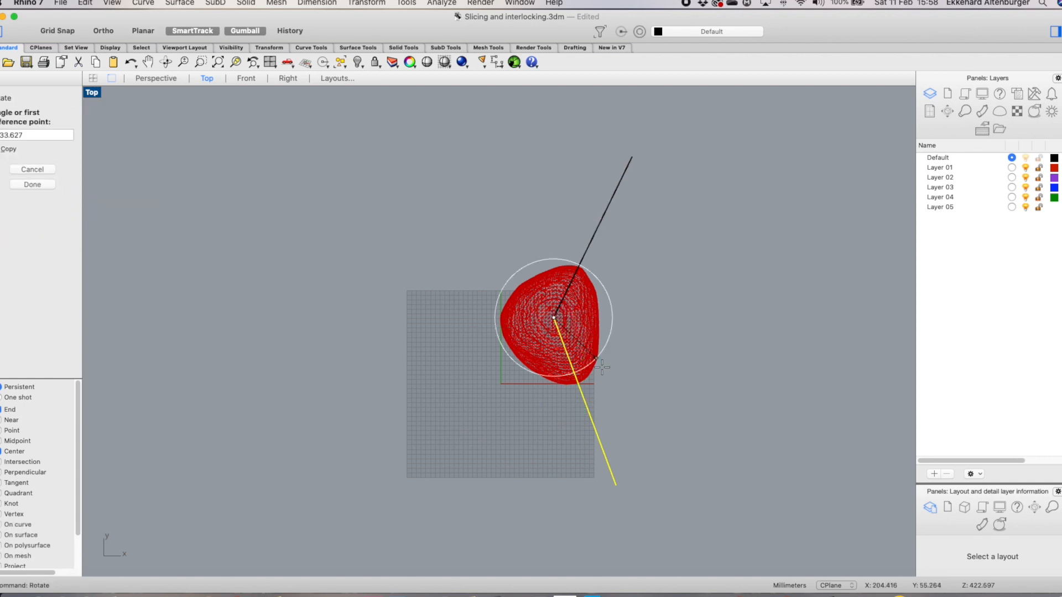
{"action": "left_click", "coordinate": [615, 485]}
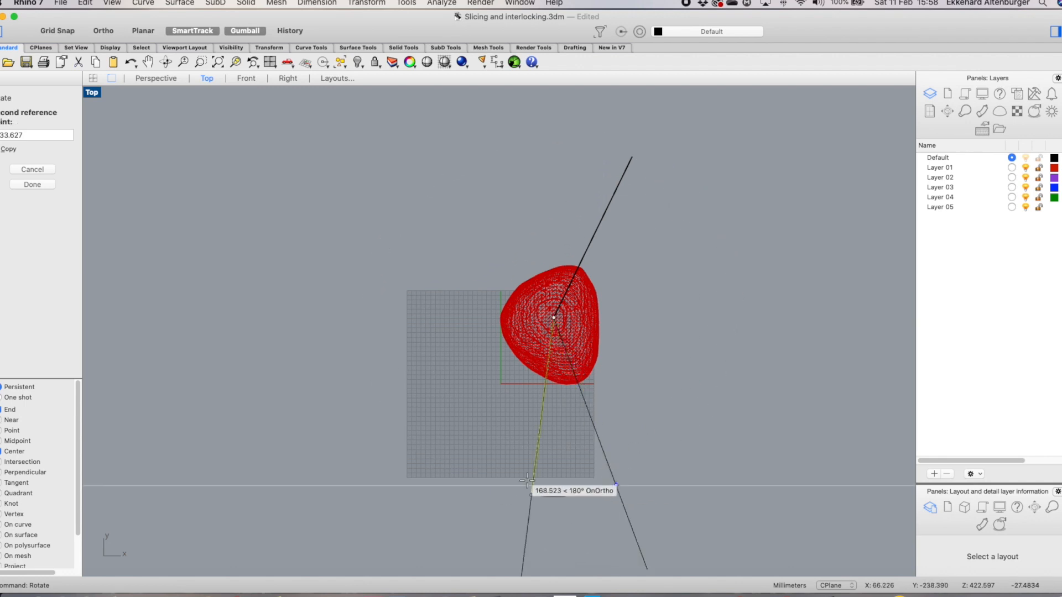
{"action": "left_click", "coordinate": [420, 318]}
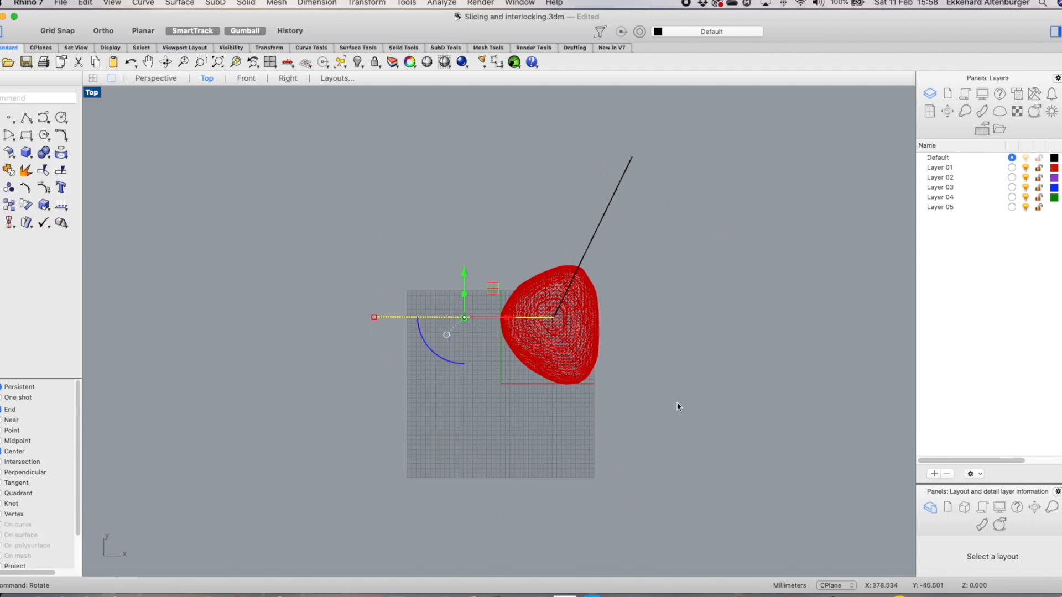
Paste a copy of the cutting plane and rotate it about the mesh centre into the lower diagonal position
{"action": "key", "text": "super+v"}
{"action": "right_click", "coordinate": [419, 225]}
{"action": "mouse_move", "coordinate": [499, 231]}
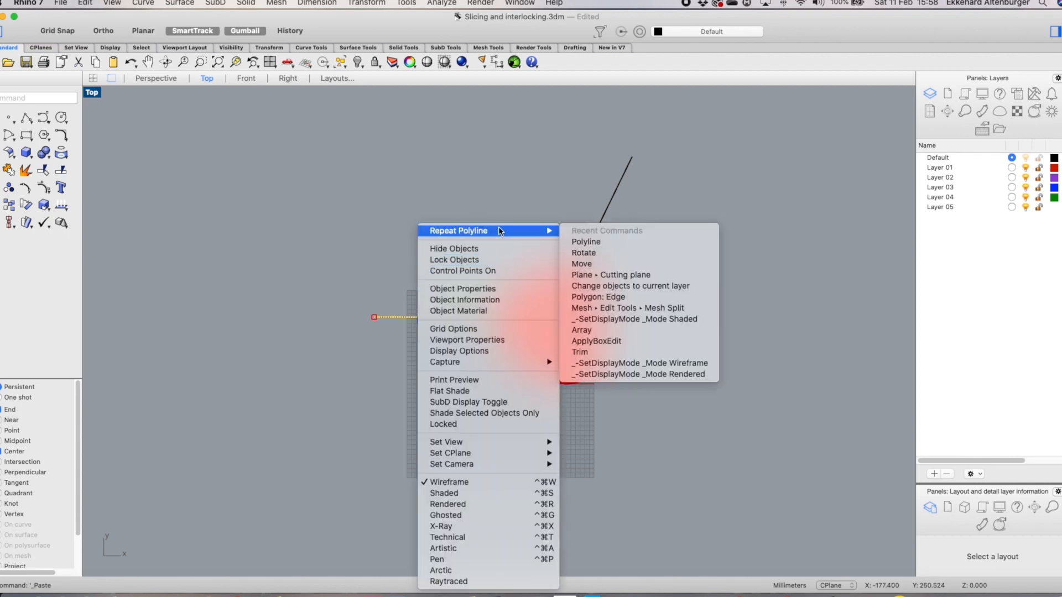
{"action": "left_click", "coordinate": [585, 252]}
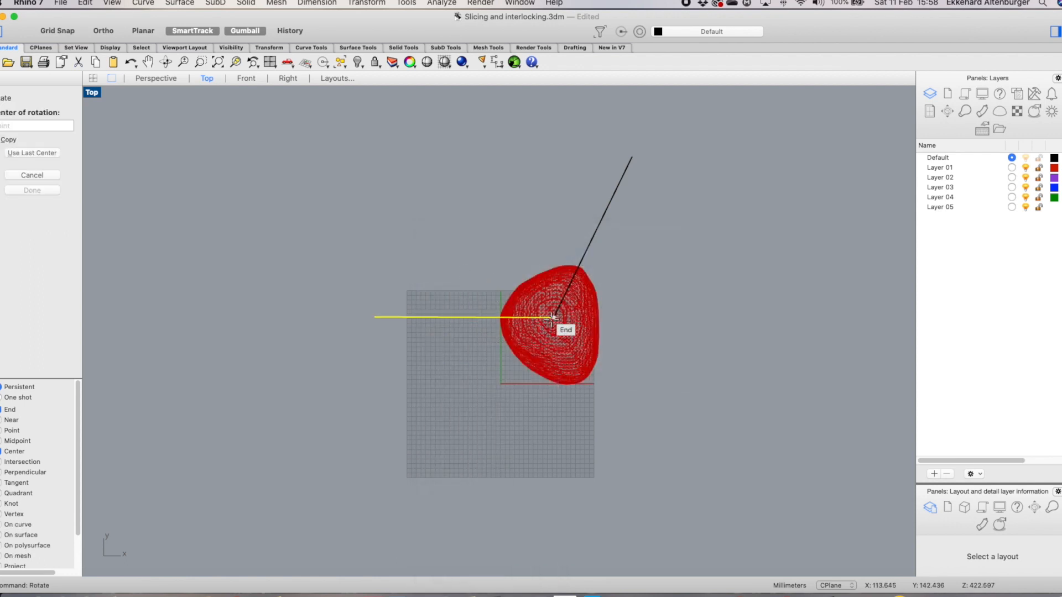
{"action": "left_click", "coordinate": [552, 317]}
{"action": "left_click", "coordinate": [375, 317]}
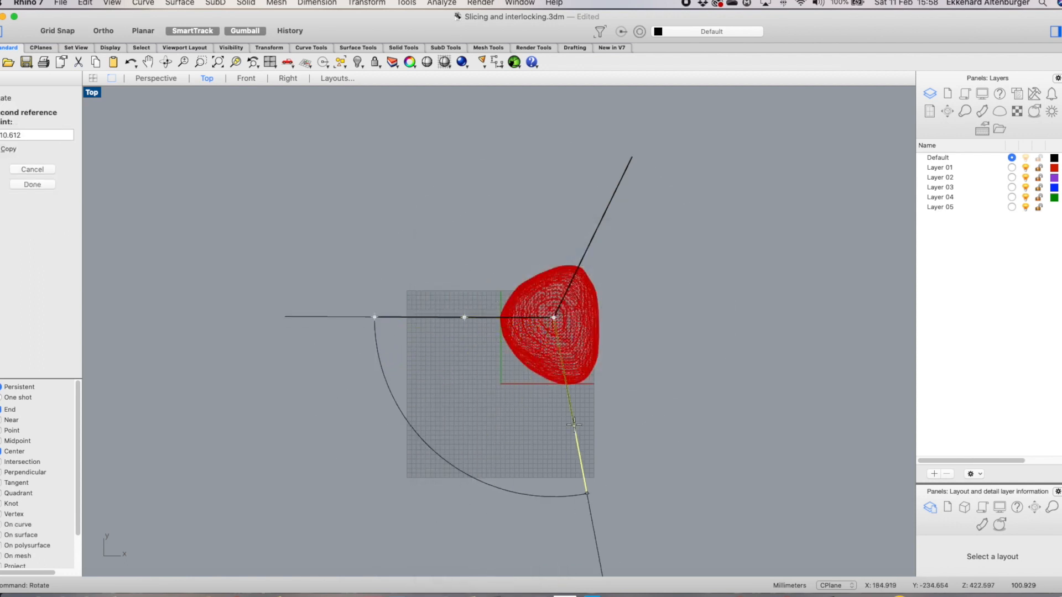
{"action": "left_click", "coordinate": [602, 439]}
{"action": "left_click", "coordinate": [685, 340]}
{"action": "scroll", "coordinate": [644, 346], "scroll_direction": "down", "scroll_amount": 3}
{"action": "scroll", "coordinate": [680, 356], "scroll_direction": "up", "scroll_amount": 5}
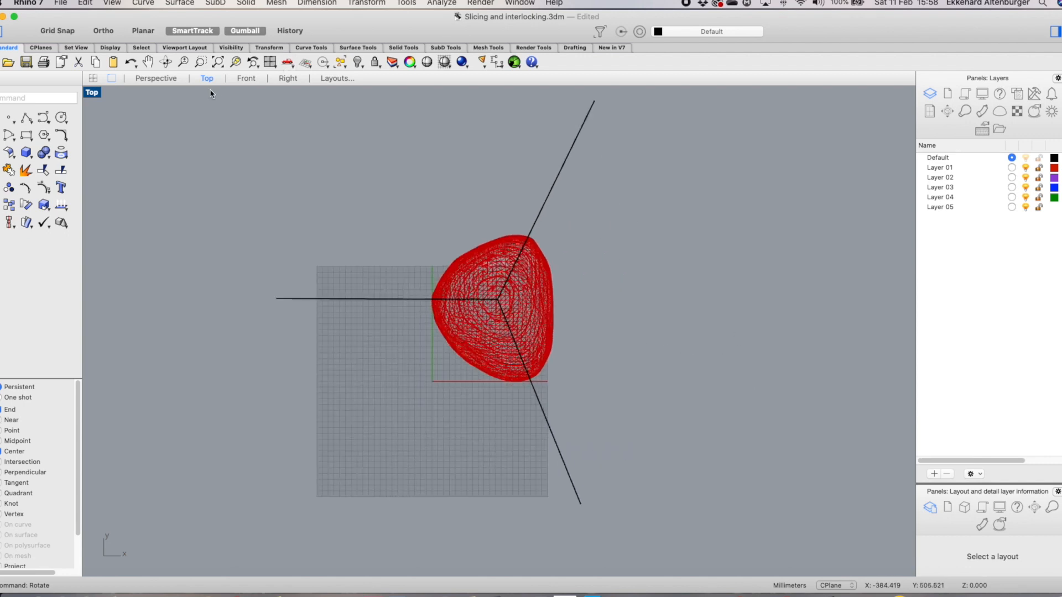
Split the stone mesh with the three vertical cutting planes using Mesh Split in a four-view layout
{"action": "left_click", "coordinate": [157, 79]}
{"action": "right_click_drag", "start_coordinate": [493, 140], "coordinate": [356, 504]}
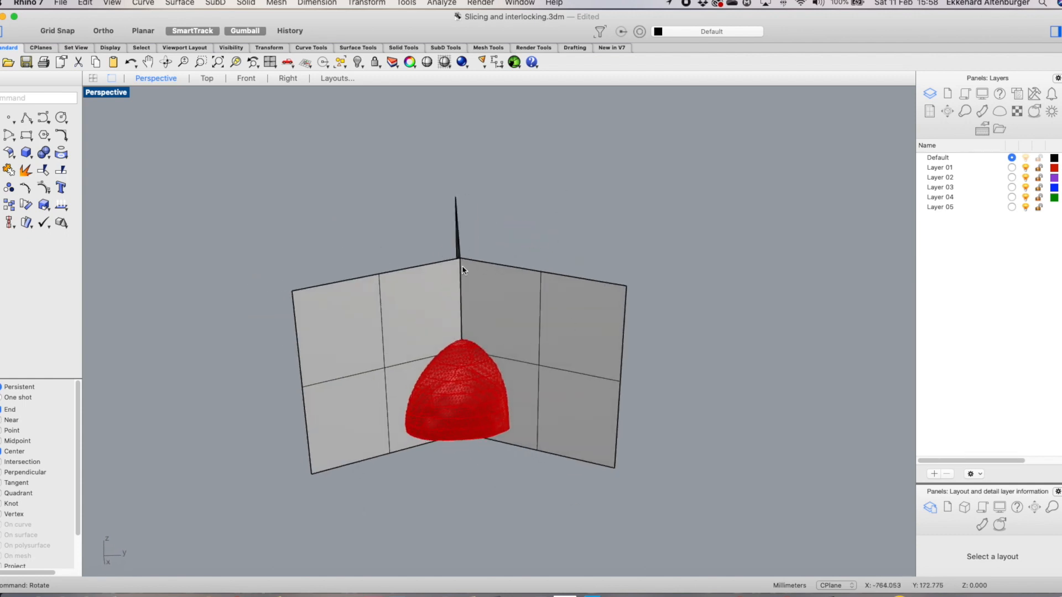
{"action": "scroll", "coordinate": [480, 349], "scroll_direction": "up", "scroll_amount": 5}
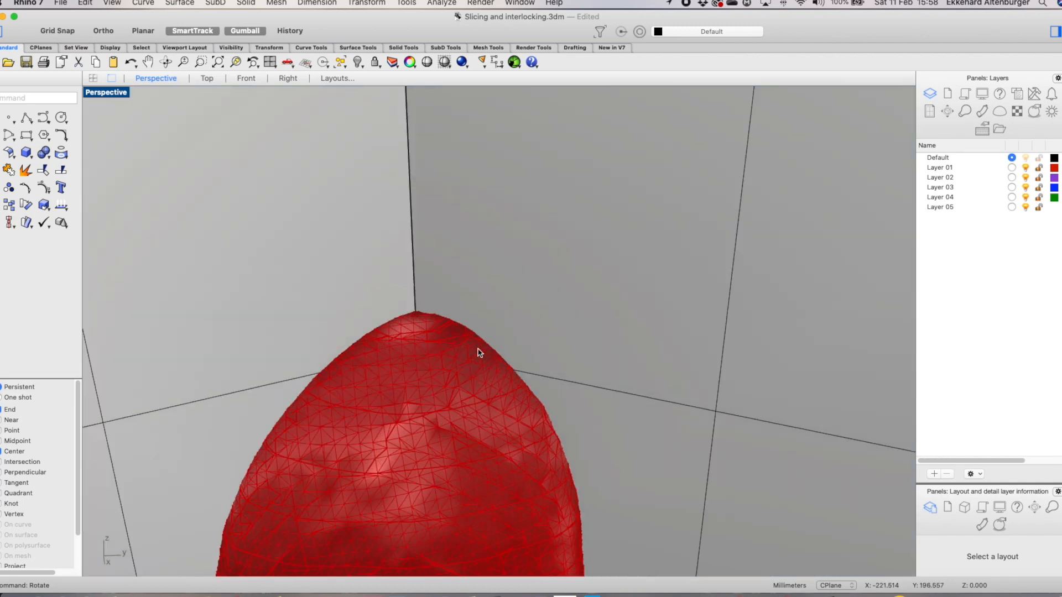
{"action": "scroll", "coordinate": [480, 352], "scroll_direction": "down", "scroll_amount": 8}
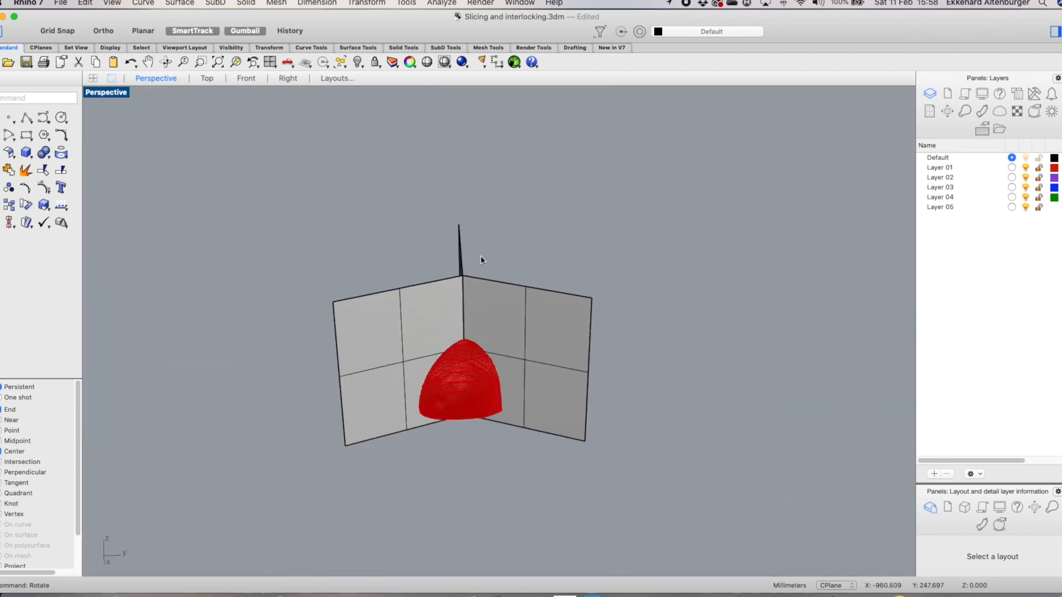
{"action": "scroll", "coordinate": [669, 368], "scroll_direction": "up", "scroll_amount": 4}
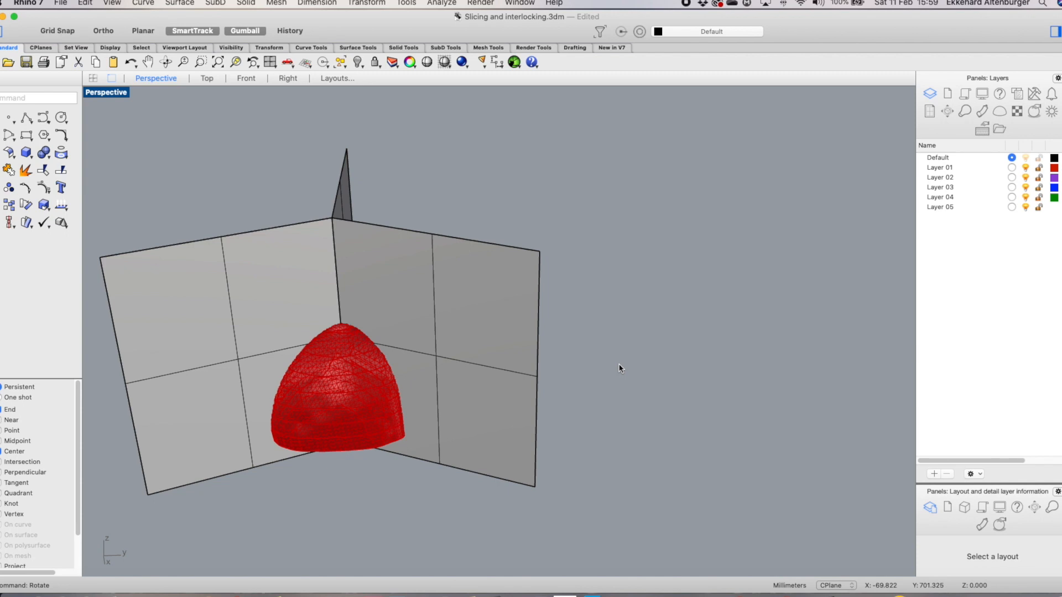
{"action": "scroll", "coordinate": [607, 289], "scroll_direction": "down", "scroll_amount": 3}
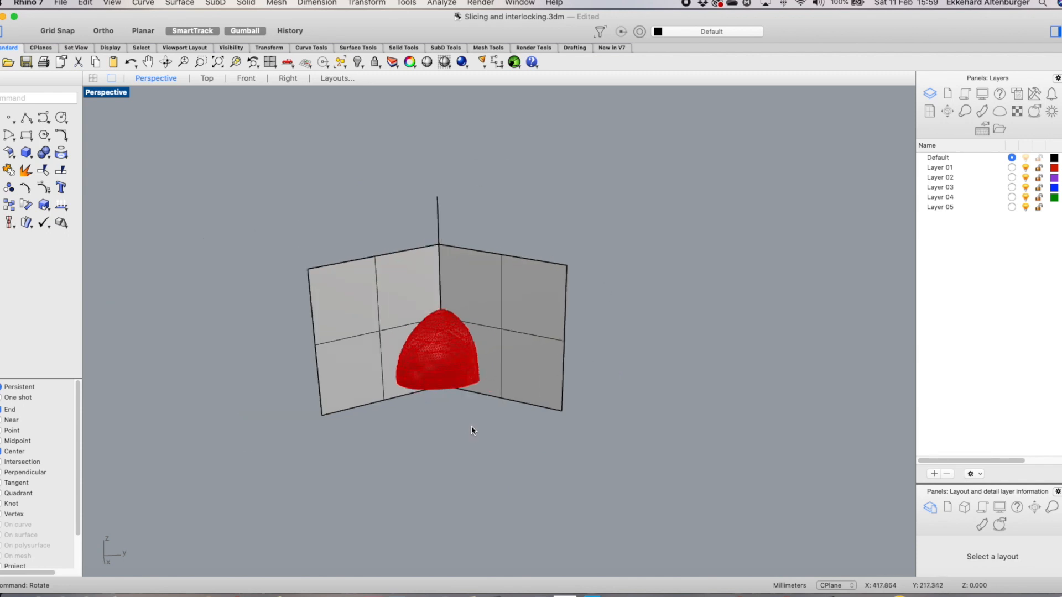
{"action": "left_click", "coordinate": [276, 3]}
{"action": "mouse_move", "coordinate": [319, 200]}
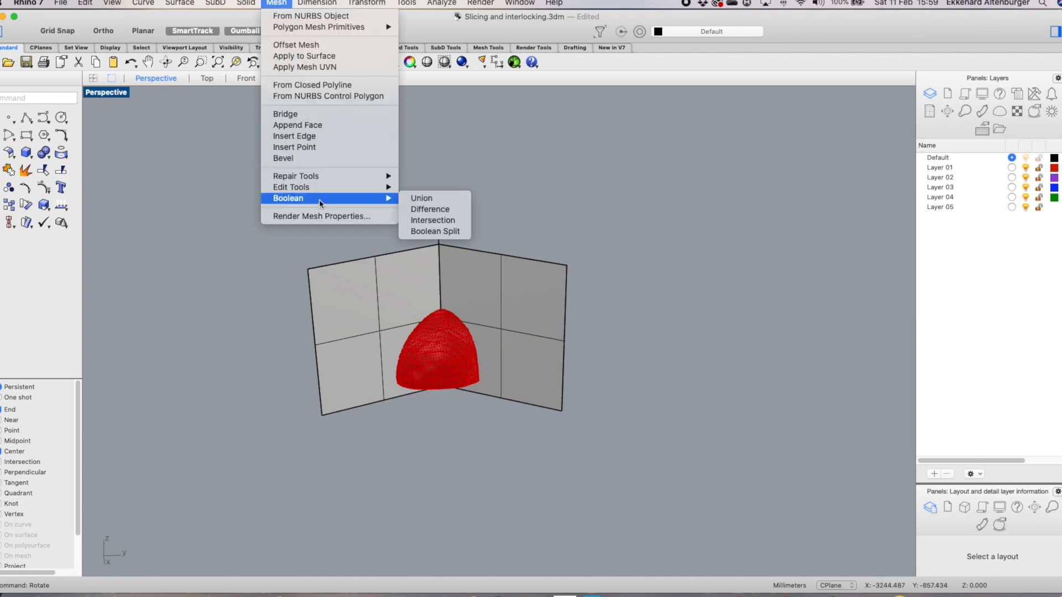
{"action": "mouse_move", "coordinate": [494, 347]}
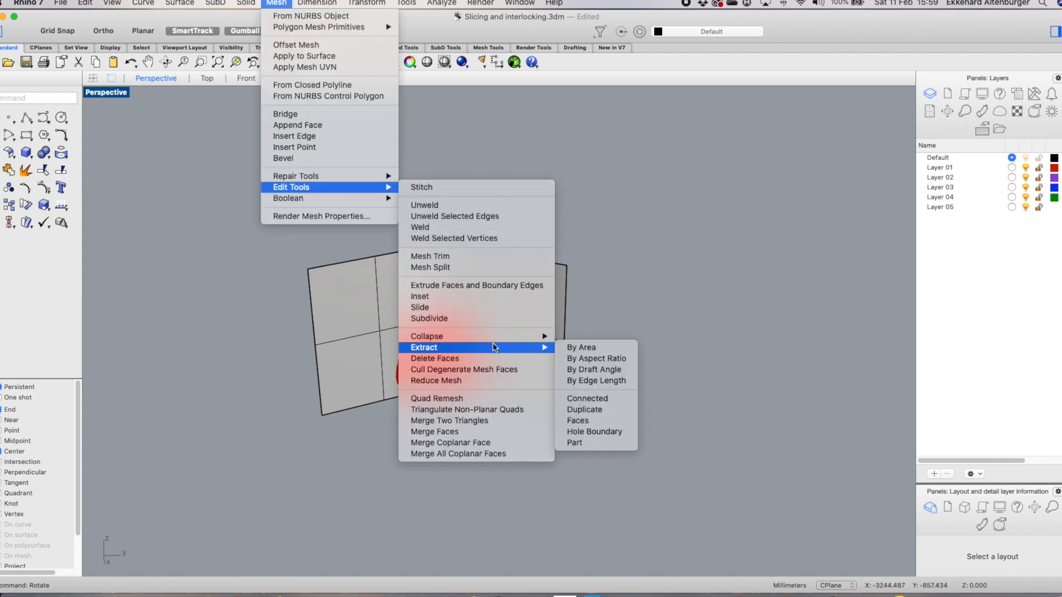
{"action": "left_click", "coordinate": [487, 268]}
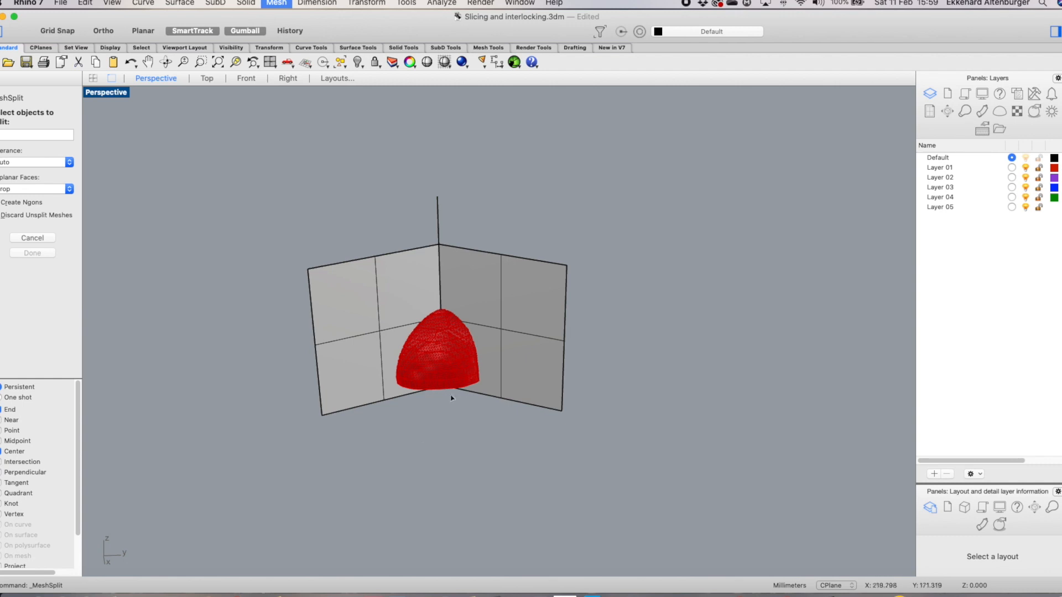
{"action": "left_click", "coordinate": [93, 78]}
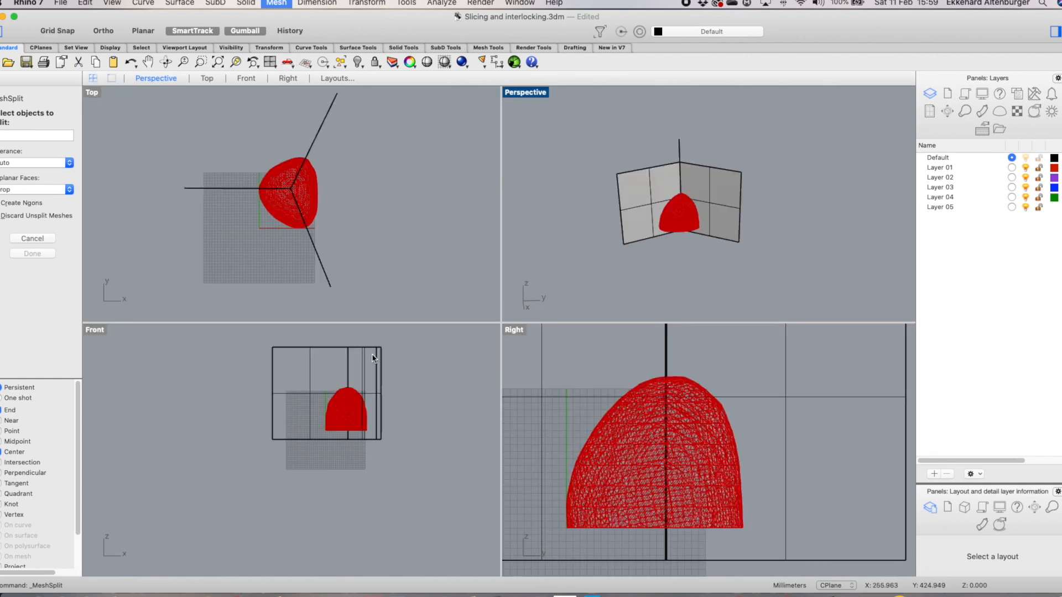
{"action": "left_click_drag", "start_coordinate": [244, 382], "coordinate": [412, 449]}
{"action": "left_click", "coordinate": [31, 266]}
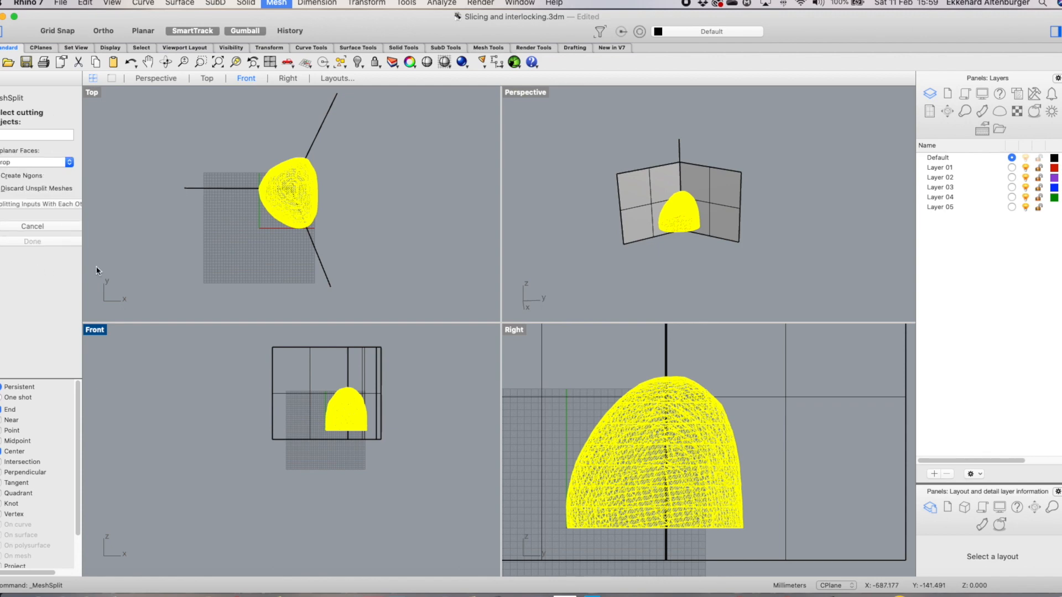
{"action": "left_click", "coordinate": [327, 131]}
{"action": "left_click", "coordinate": [319, 264]}
{"action": "left_click", "coordinate": [209, 189]}
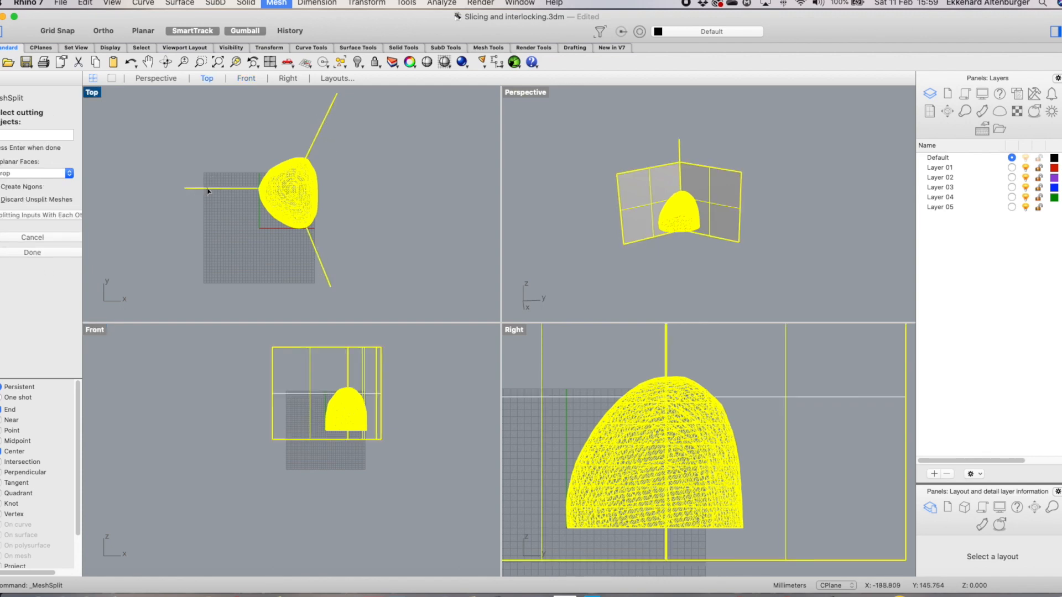
{"action": "key", "text": "Return"}
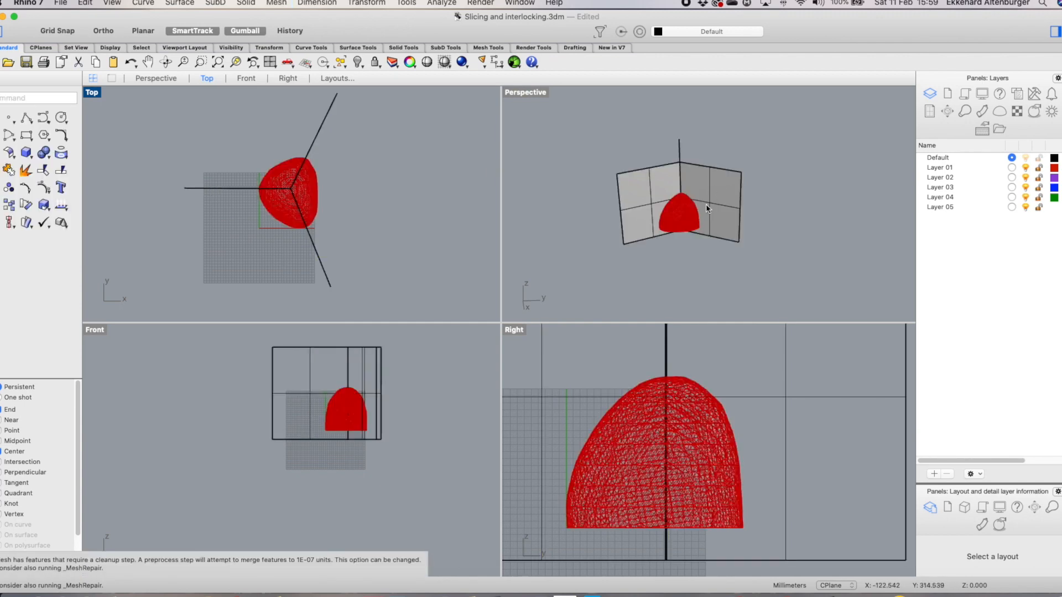
Select individual slice bands of the split mesh to check the split pieces
{"action": "scroll", "coordinate": [691, 221], "scroll_direction": "up", "scroll_amount": 3}
{"action": "left_click", "coordinate": [686, 218]}
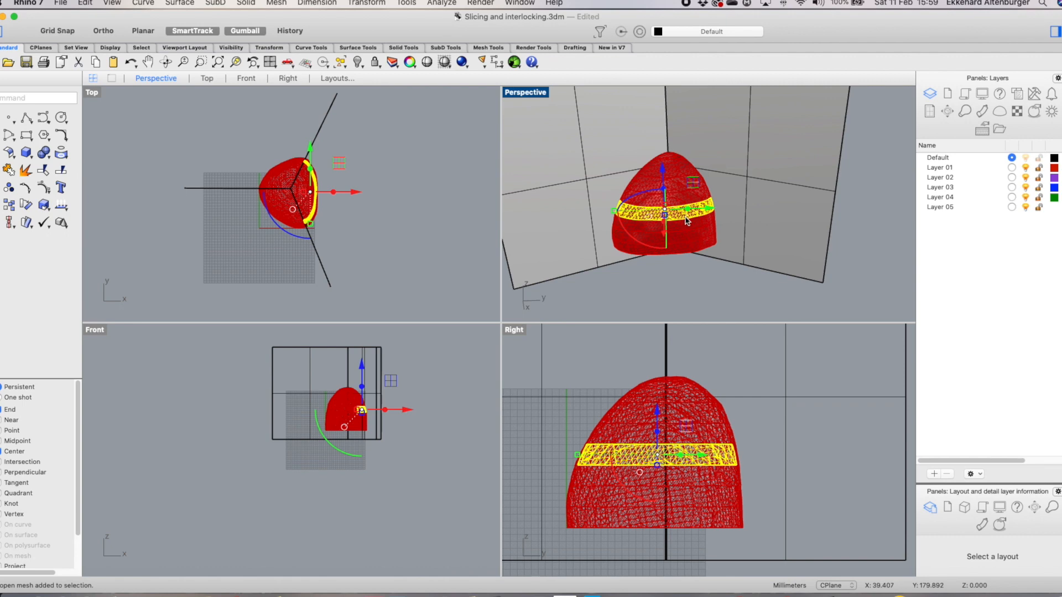
{"action": "left_click_drag", "start_coordinate": [688, 229], "coordinate": [693, 243]}
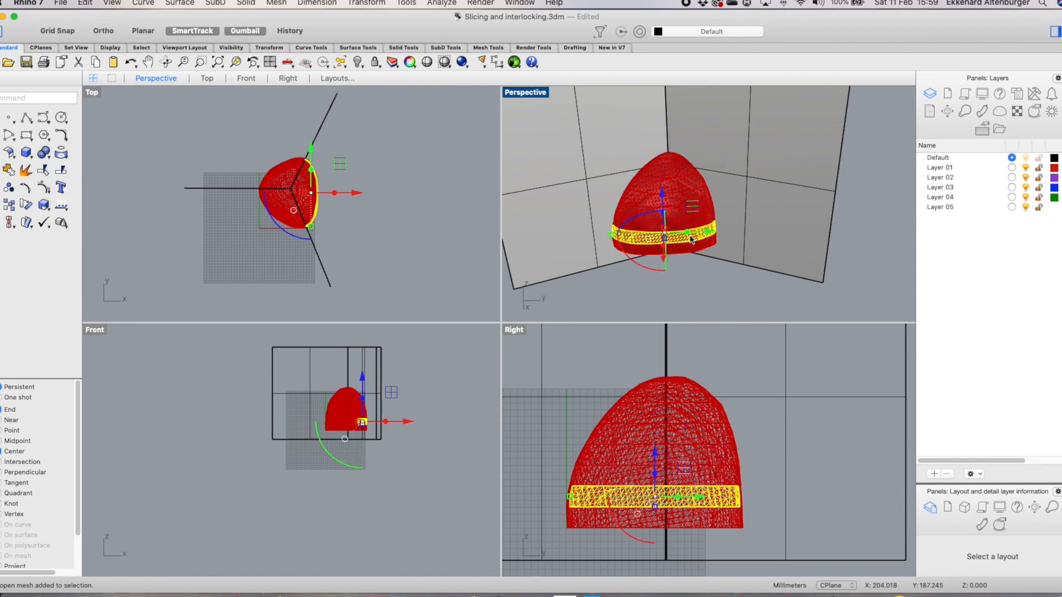
{"action": "scroll", "coordinate": [880, 213], "scroll_direction": "down", "scroll_amount": 3}
{"action": "scroll", "coordinate": [347, 181], "scroll_direction": "up", "scroll_amount": 3}
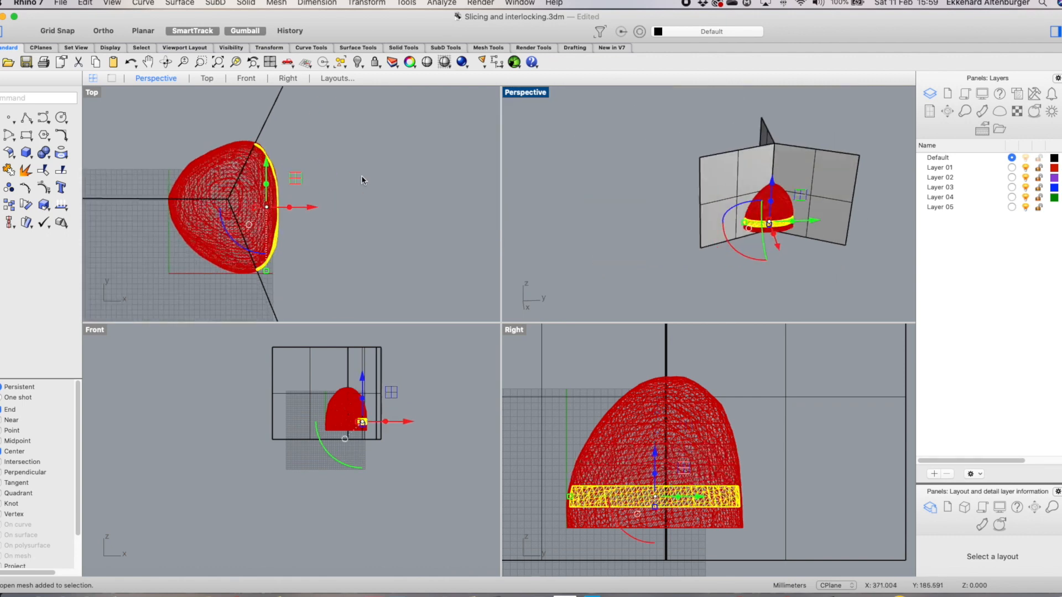
Delete the three vertical cutting planes
{"action": "left_click", "coordinate": [367, 186]}
{"action": "left_click", "coordinate": [267, 121]}
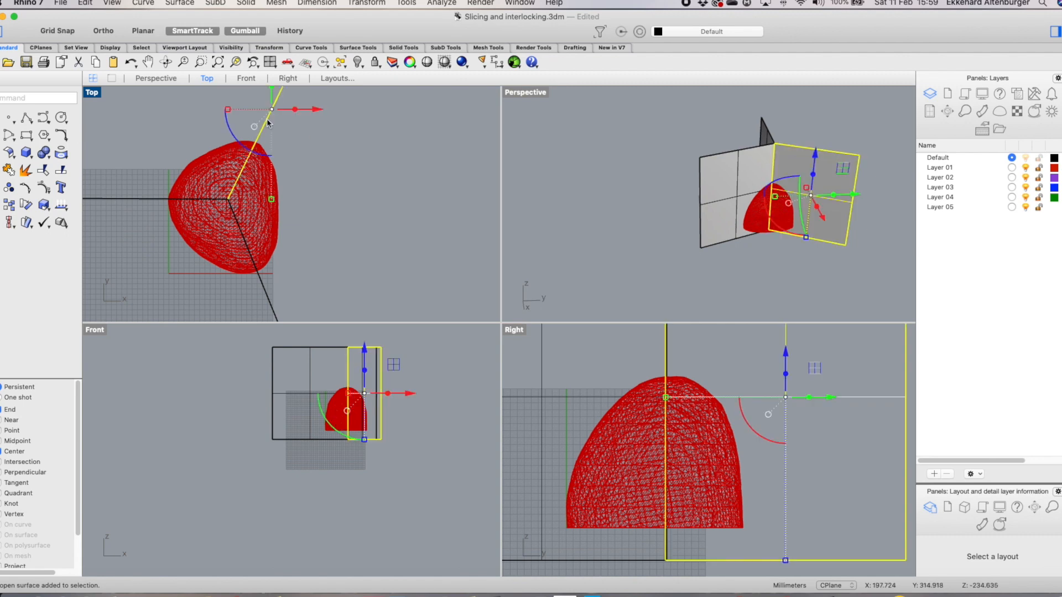
{"action": "key", "text": "Escape"}
{"action": "left_click", "coordinate": [264, 289]}
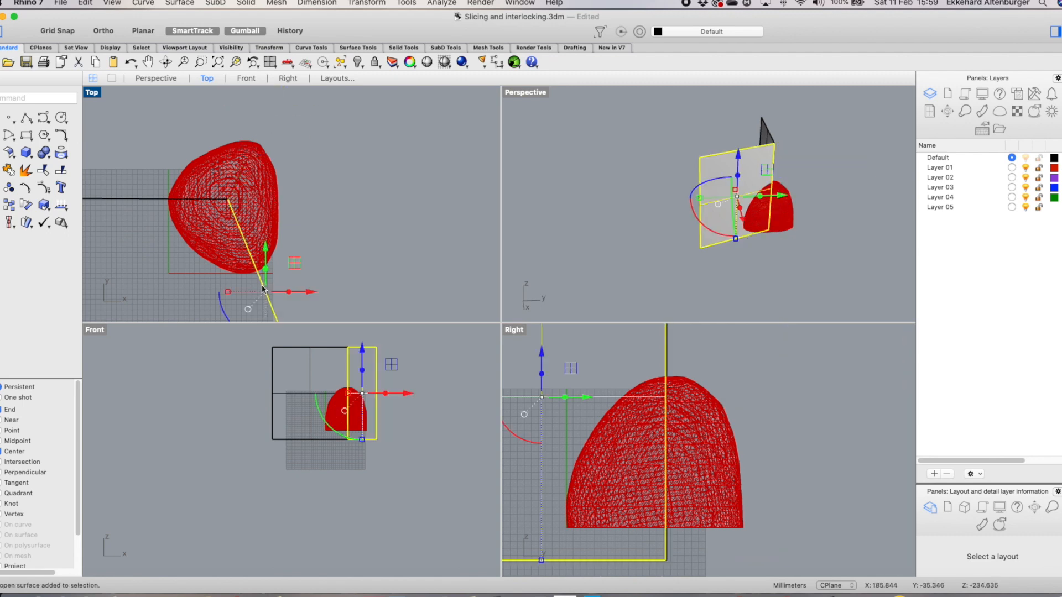
{"action": "key", "text": "Delete"}
{"action": "left_click", "coordinate": [135, 199]}
{"action": "key", "text": "Delete"}
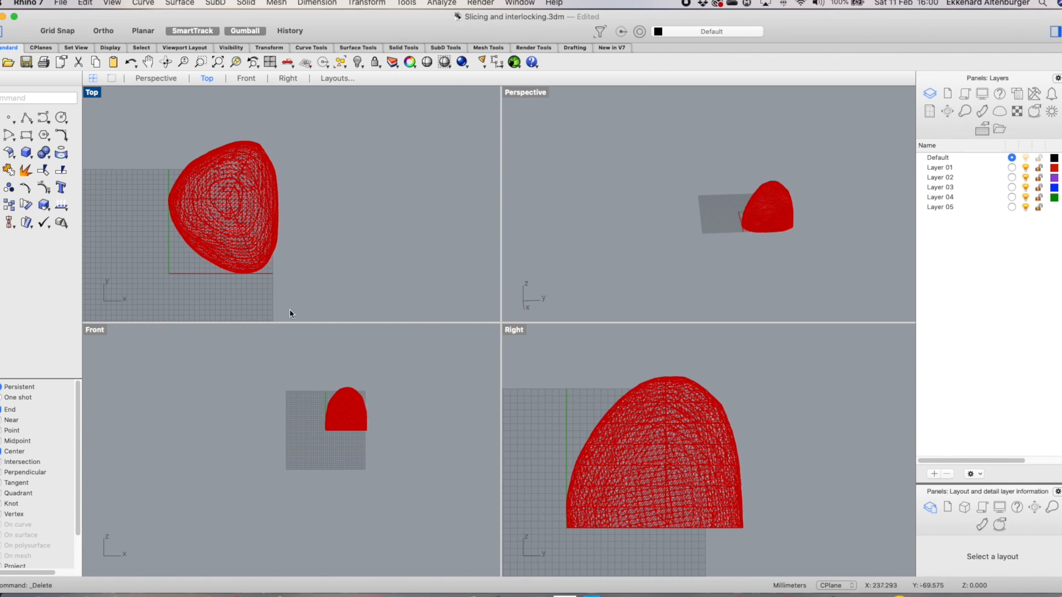
{"action": "scroll", "coordinate": [200, 216], "scroll_direction": "up", "scroll_amount": 6}
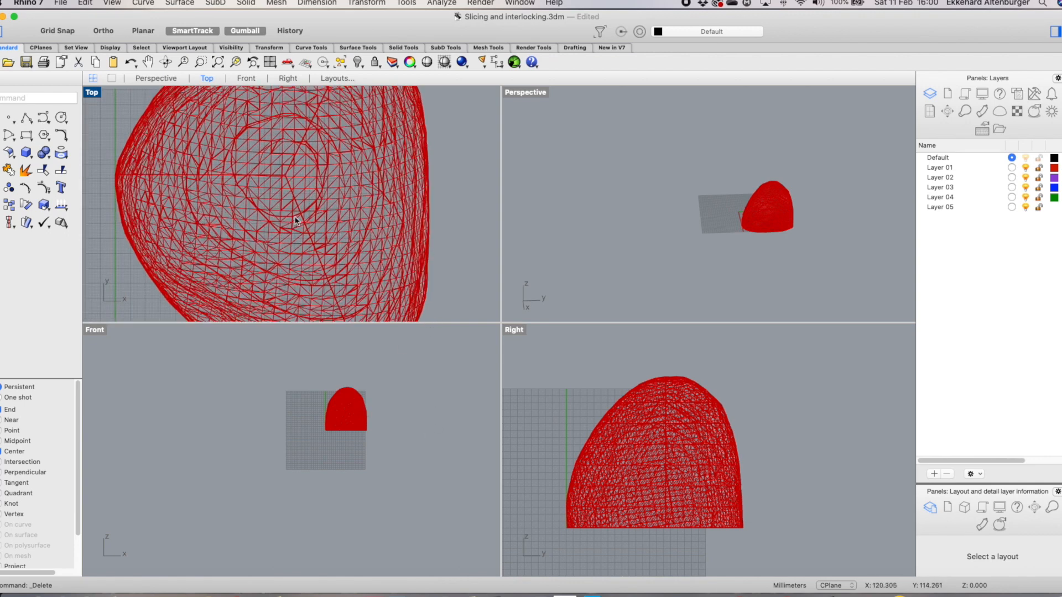
{"action": "scroll", "coordinate": [303, 227], "scroll_direction": "down", "scroll_amount": 2}
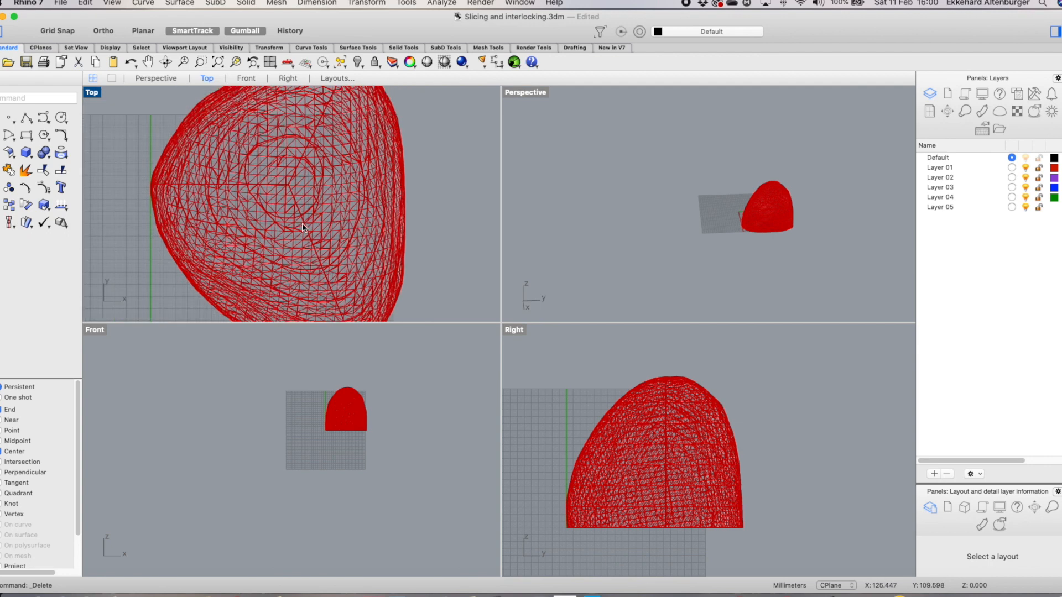
{"action": "scroll", "coordinate": [302, 227], "scroll_direction": "down", "scroll_amount": 3}
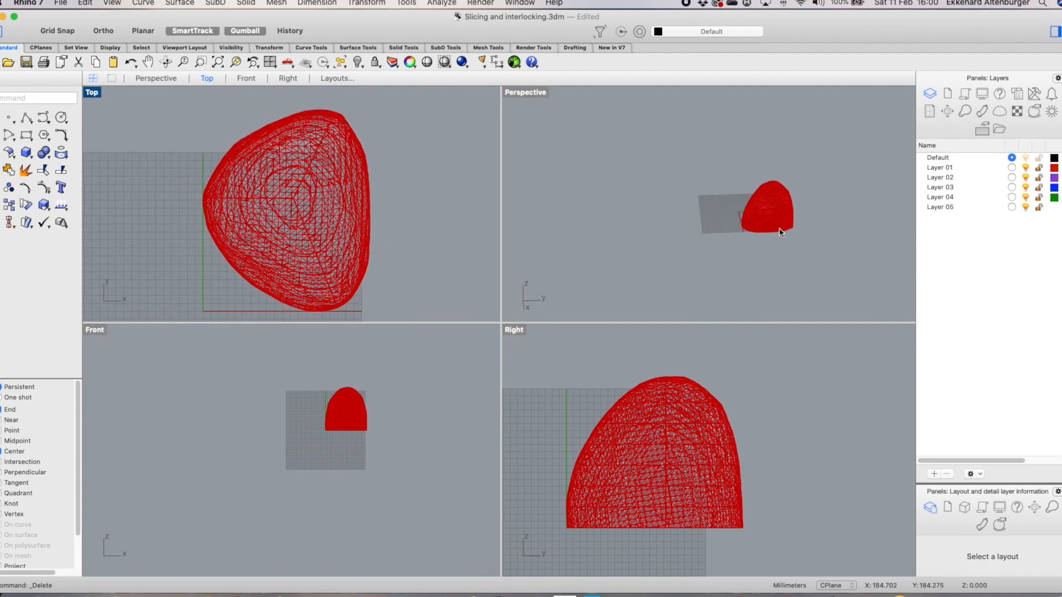
{"action": "scroll", "coordinate": [378, 278], "scroll_direction": "down", "scroll_amount": 3}
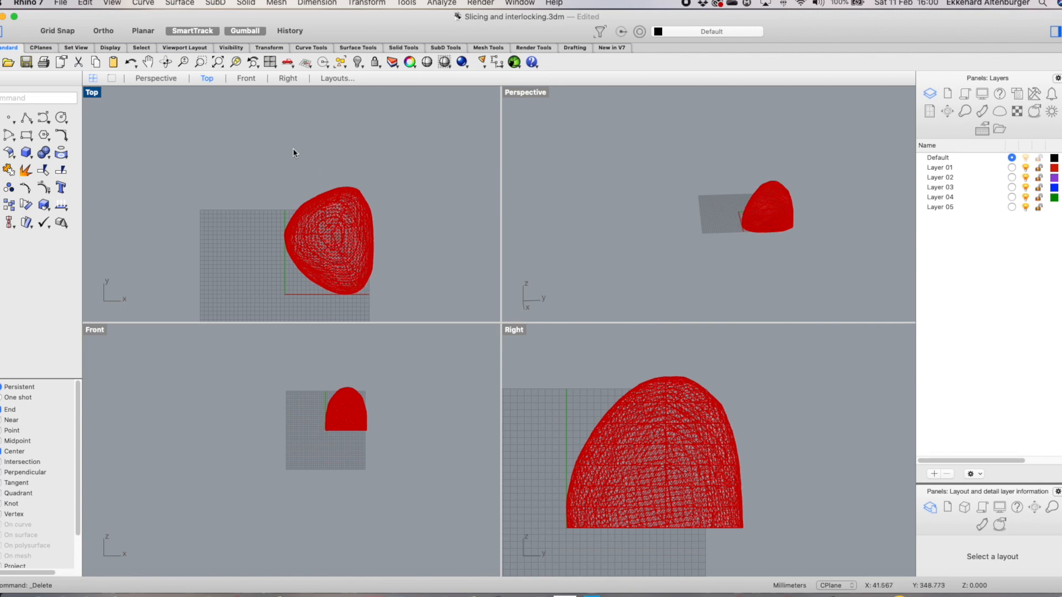
{"action": "scroll", "coordinate": [439, 265], "scroll_direction": "up", "scroll_amount": 2}
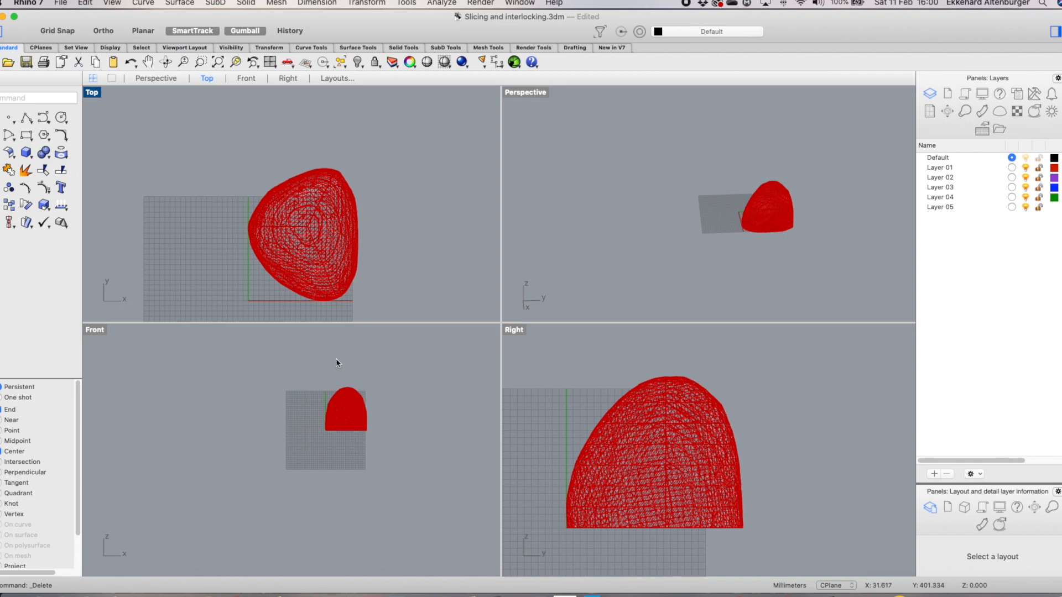
{"action": "scroll", "coordinate": [695, 524], "scroll_direction": "up", "scroll_amount": 5}
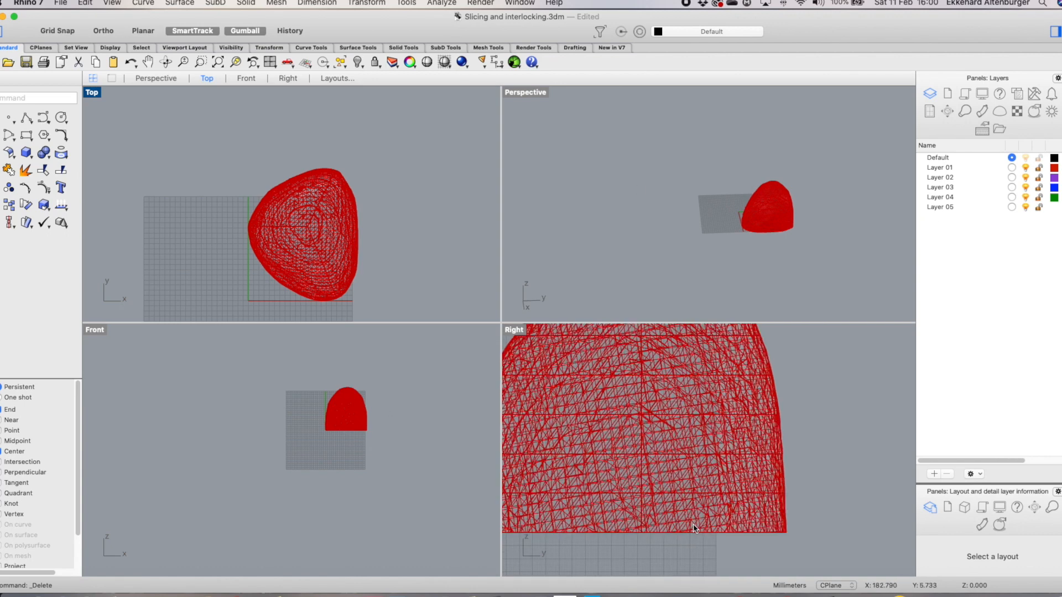
{"action": "scroll", "coordinate": [695, 524], "scroll_direction": "down", "scroll_amount": 3}
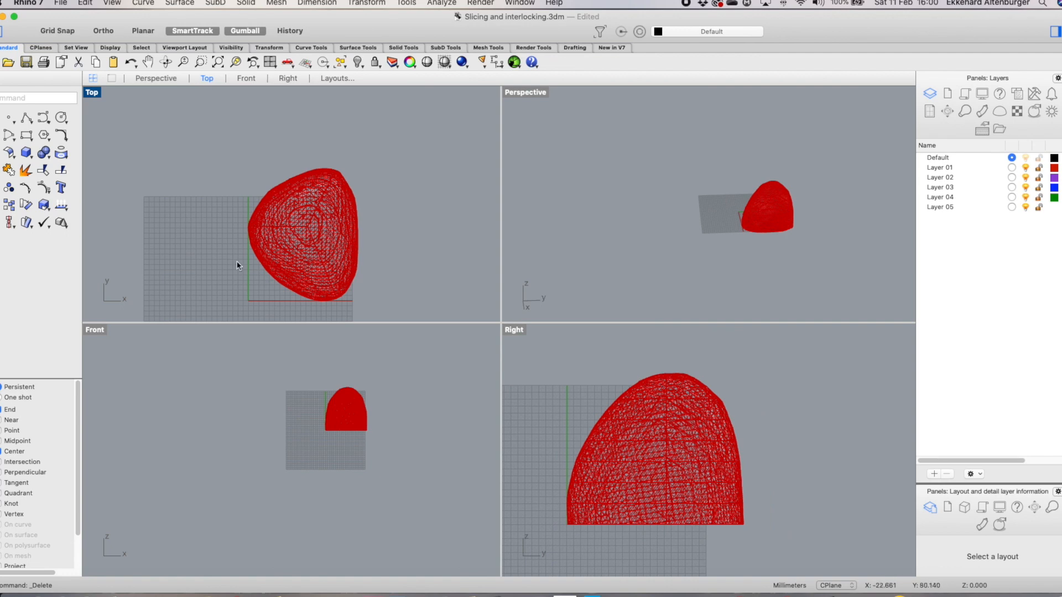
Hide the upper slice bands of the split stone mesh, leaving only the lowest band visible
{"action": "scroll", "coordinate": [345, 369], "scroll_direction": "up", "scroll_amount": 3}
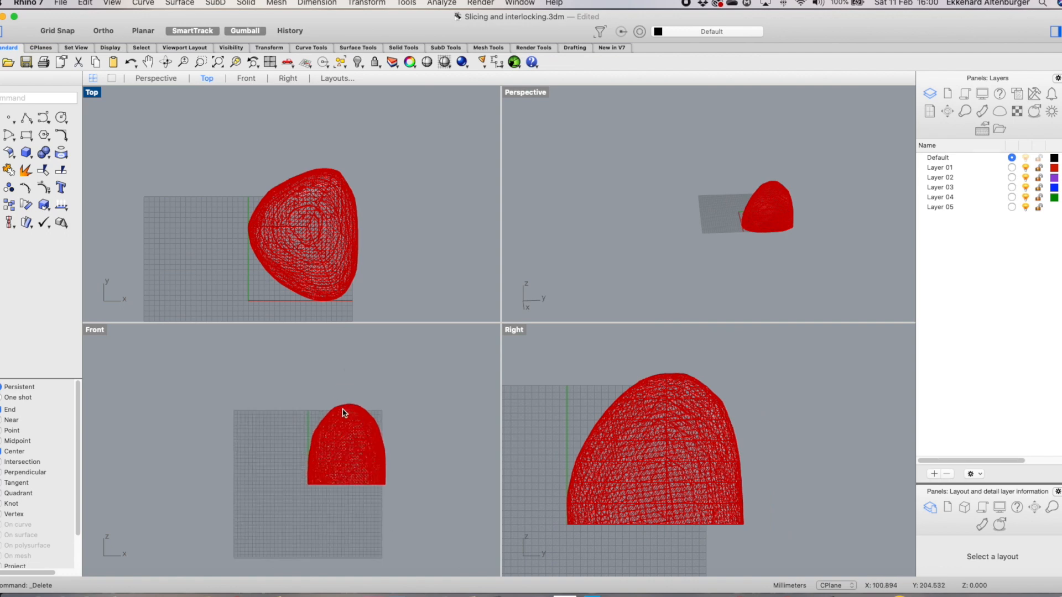
{"action": "left_click_drag", "start_coordinate": [286, 391], "coordinate": [431, 477]}
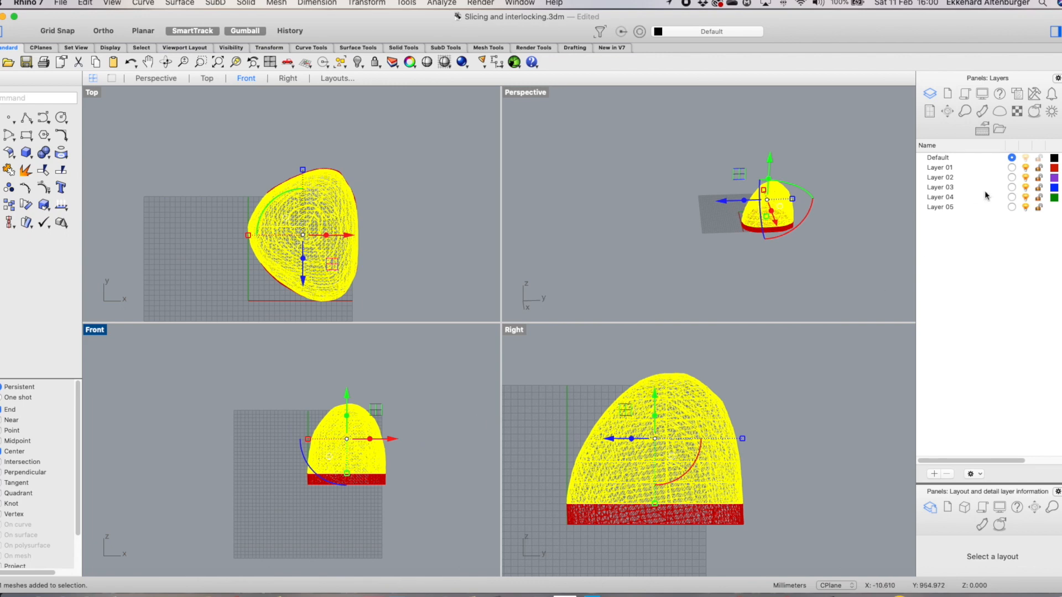
{"action": "type", "text": "hi"}
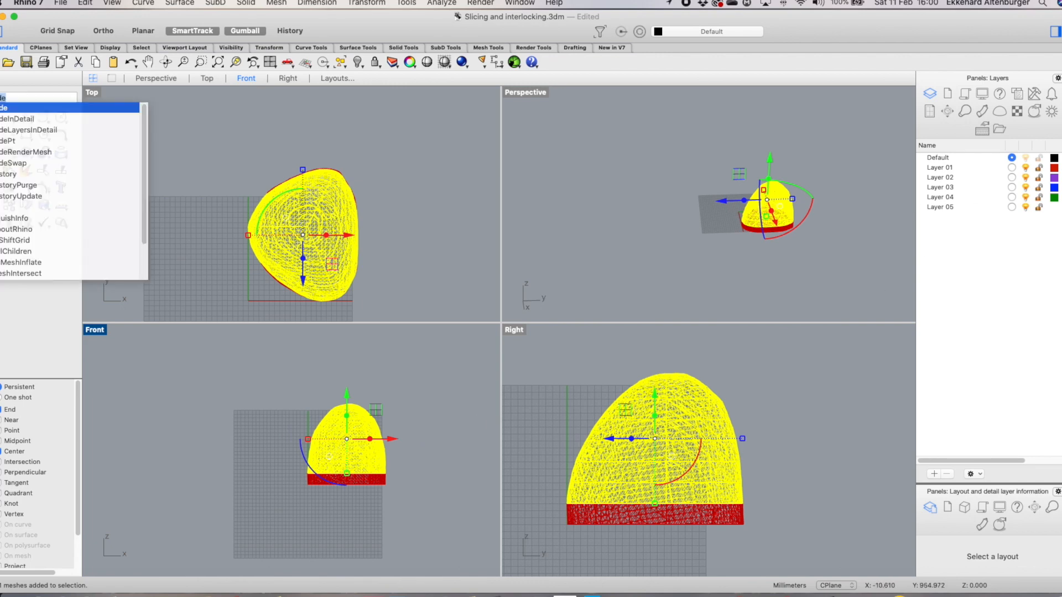
{"action": "key", "text": "Return"}
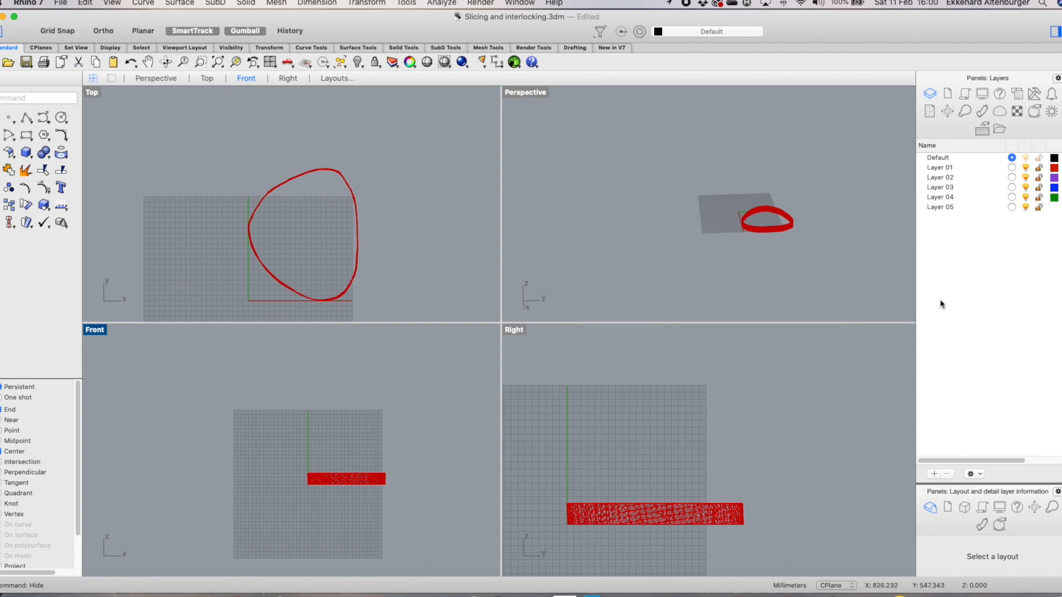
{"action": "scroll", "coordinate": [374, 486], "scroll_direction": "up", "scroll_amount": 5}
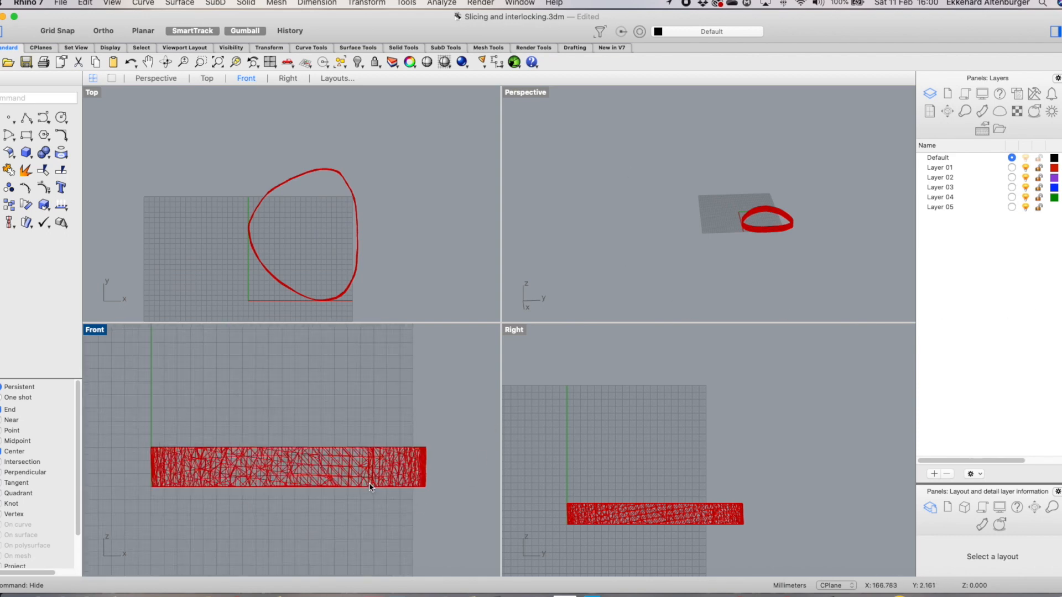
{"action": "scroll", "coordinate": [758, 237], "scroll_direction": "up", "scroll_amount": 3}
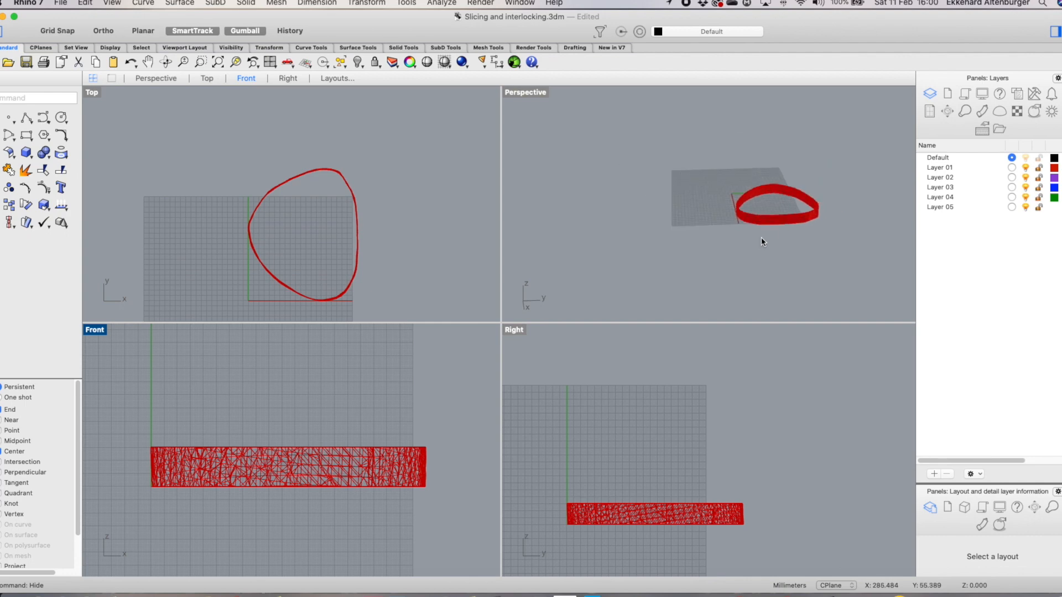
{"action": "scroll", "coordinate": [761, 237], "scroll_direction": "up", "scroll_amount": 4}
{"action": "left_click", "coordinate": [531, 94]}
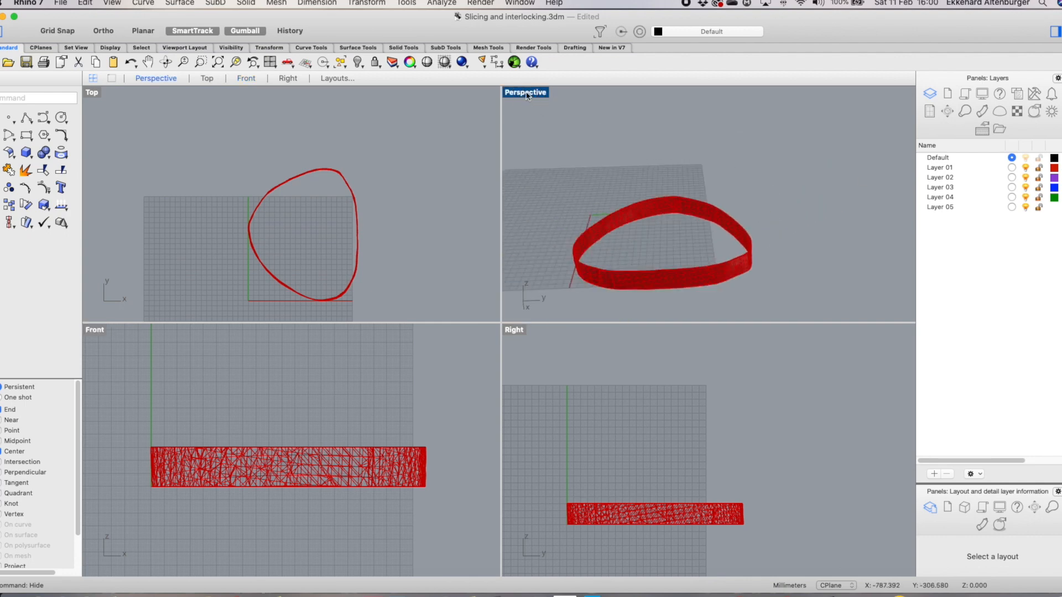
{"action": "double_click", "coordinate": [526, 94]}
{"action": "scroll", "coordinate": [370, 459], "scroll_direction": "up", "scroll_amount": 4}
{"action": "scroll", "coordinate": [387, 445], "scroll_direction": "down", "scroll_amount": 2}
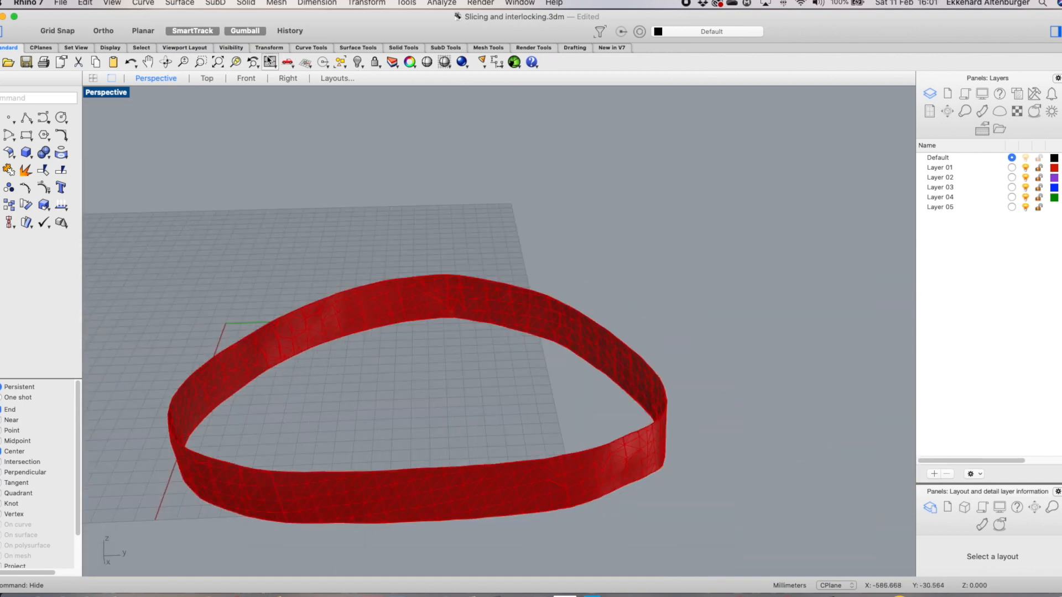
{"action": "left_click", "coordinate": [340, 62]}
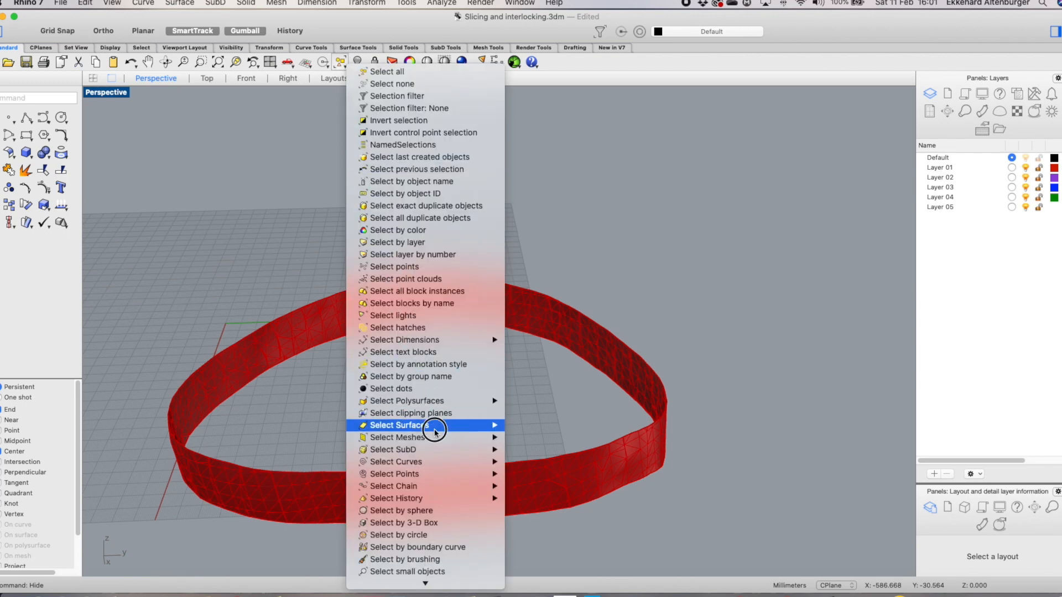
{"action": "mouse_move", "coordinate": [427, 439]}
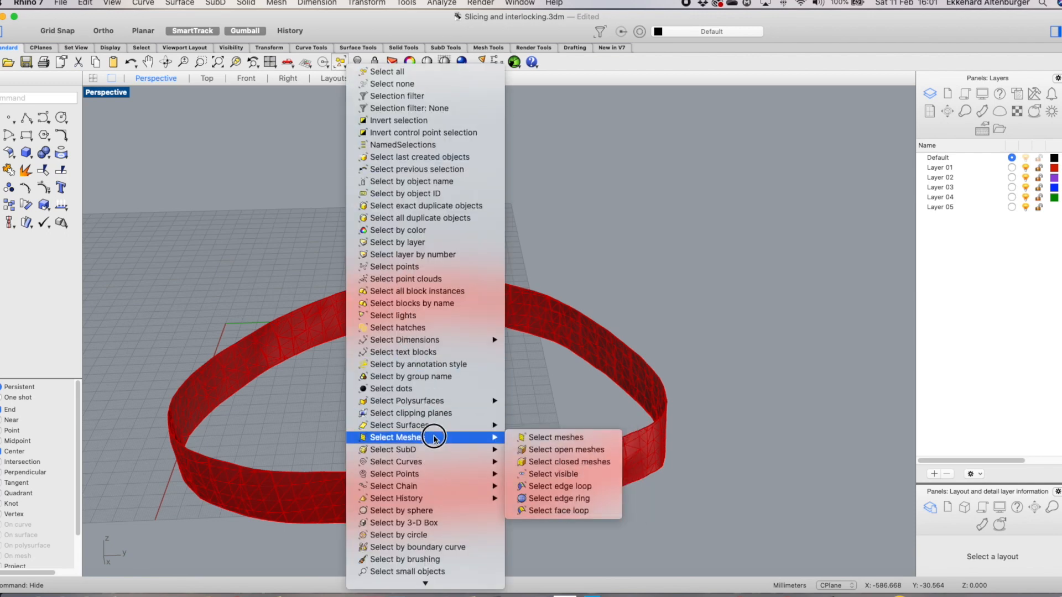
{"action": "left_click", "coordinate": [585, 487]}
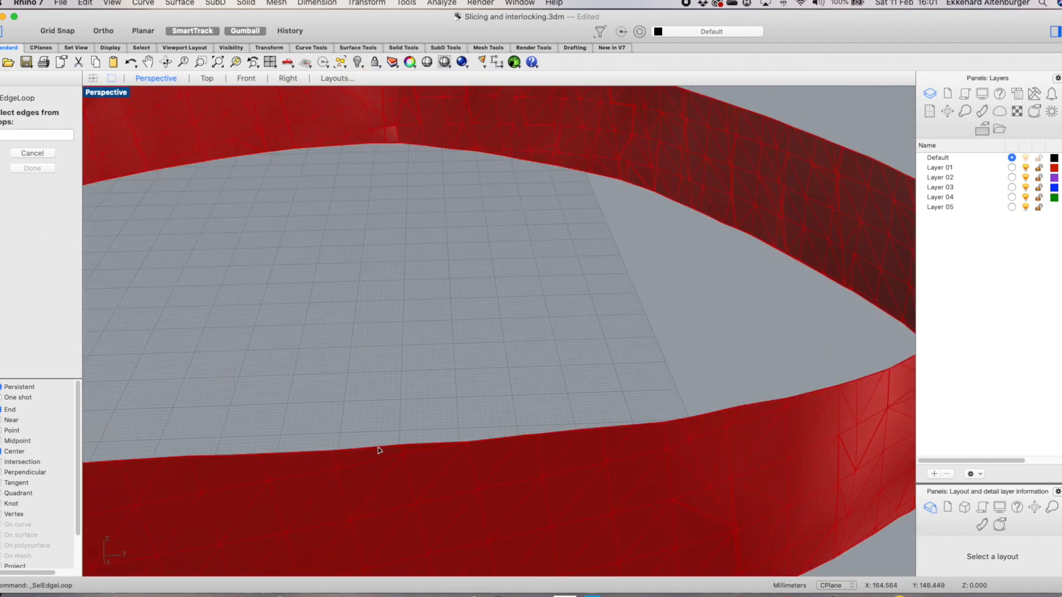
{"action": "left_click", "coordinate": [379, 449]}
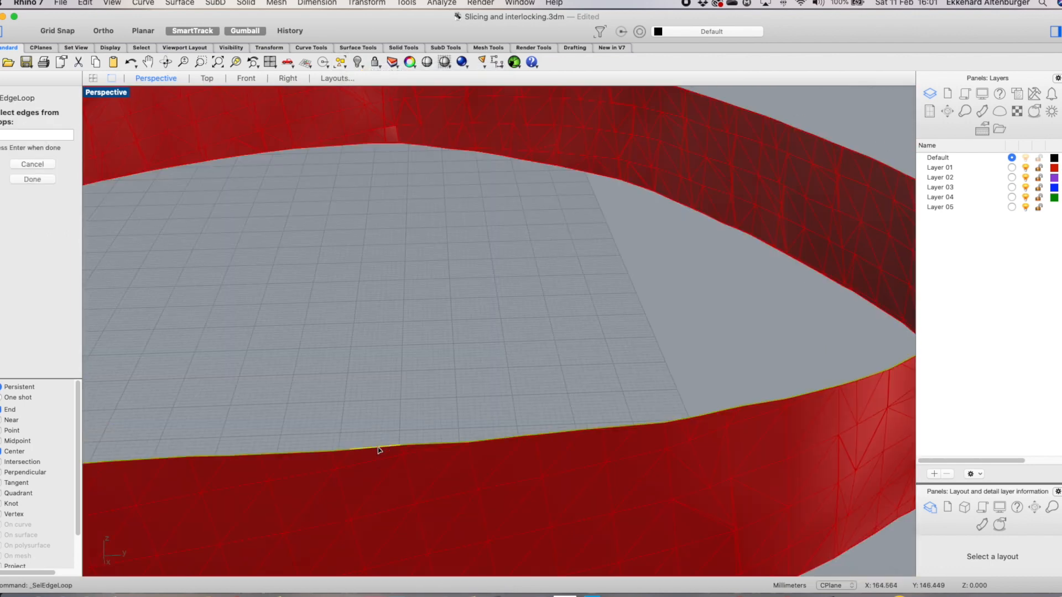
{"action": "scroll", "coordinate": [463, 344], "scroll_direction": "down", "scroll_amount": 5}
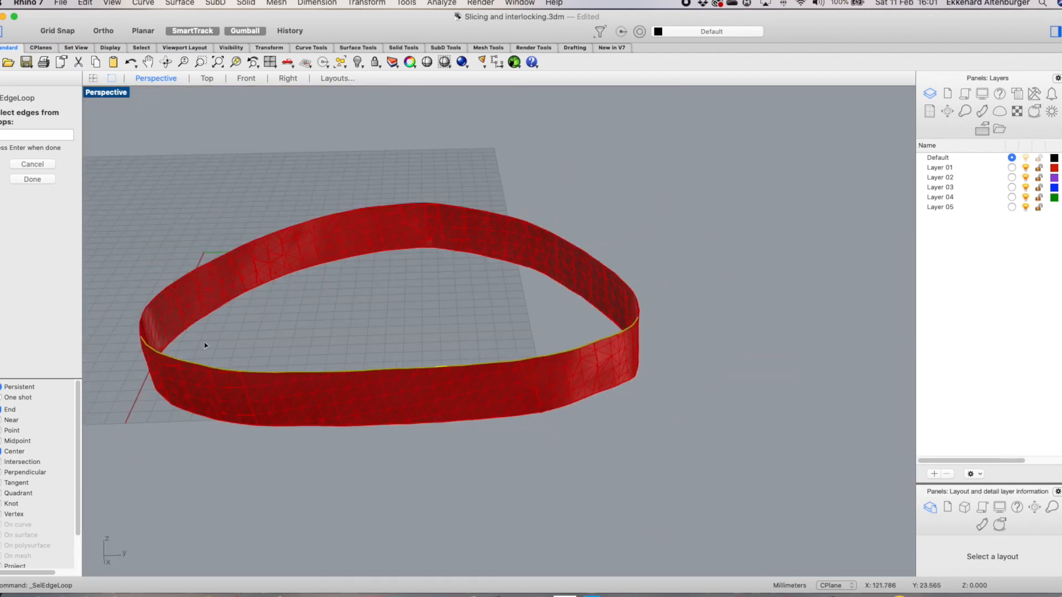
{"action": "right_click_drag", "start_coordinate": [688, 370], "coordinate": [600, 403]}
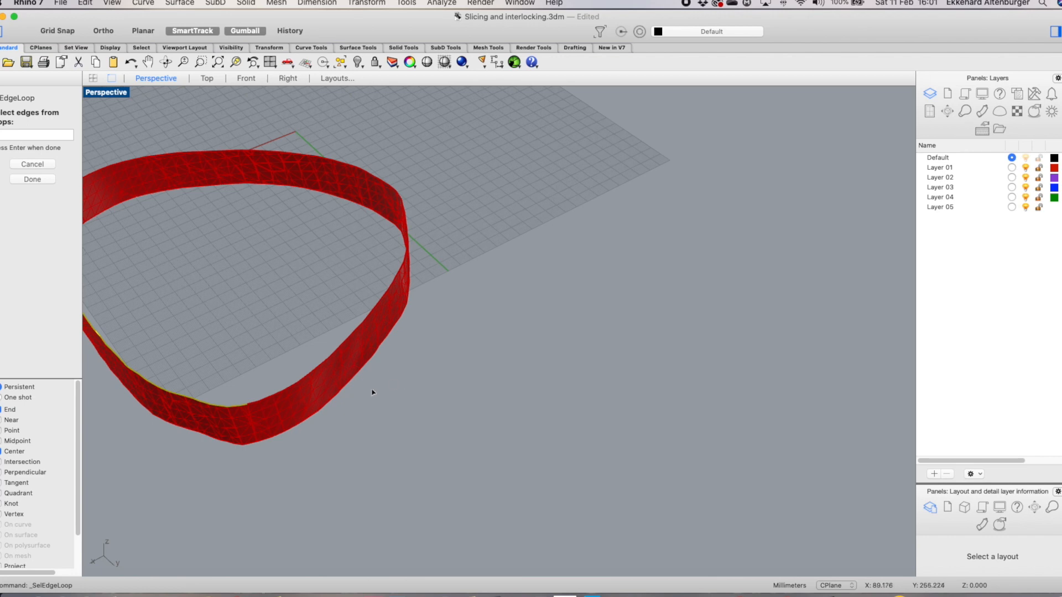
{"action": "scroll", "coordinate": [268, 426], "scroll_direction": "up", "scroll_amount": 4}
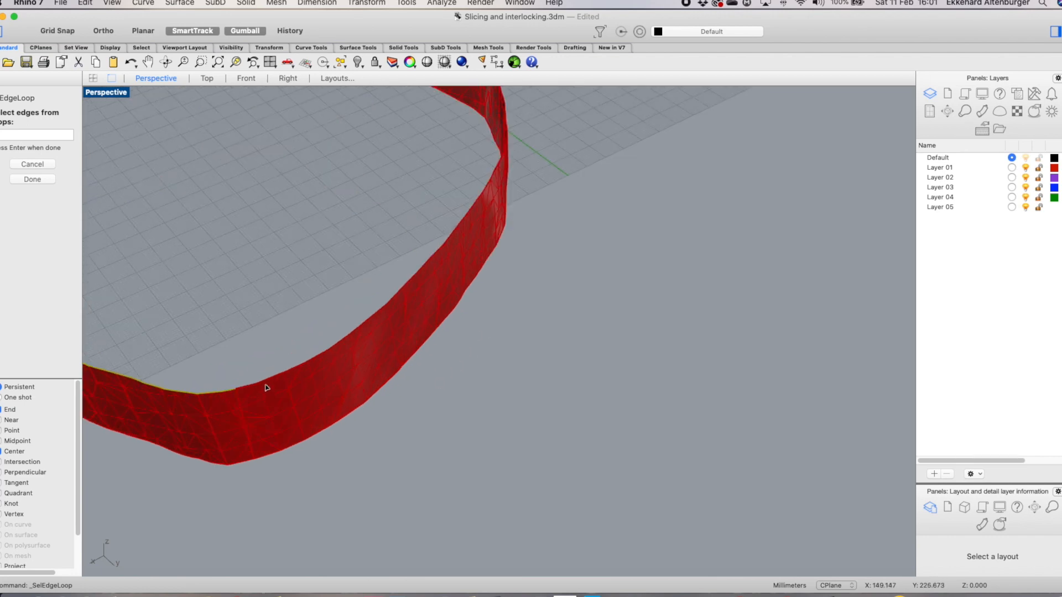
{"action": "scroll", "coordinate": [248, 383], "scroll_direction": "up", "scroll_amount": 3}
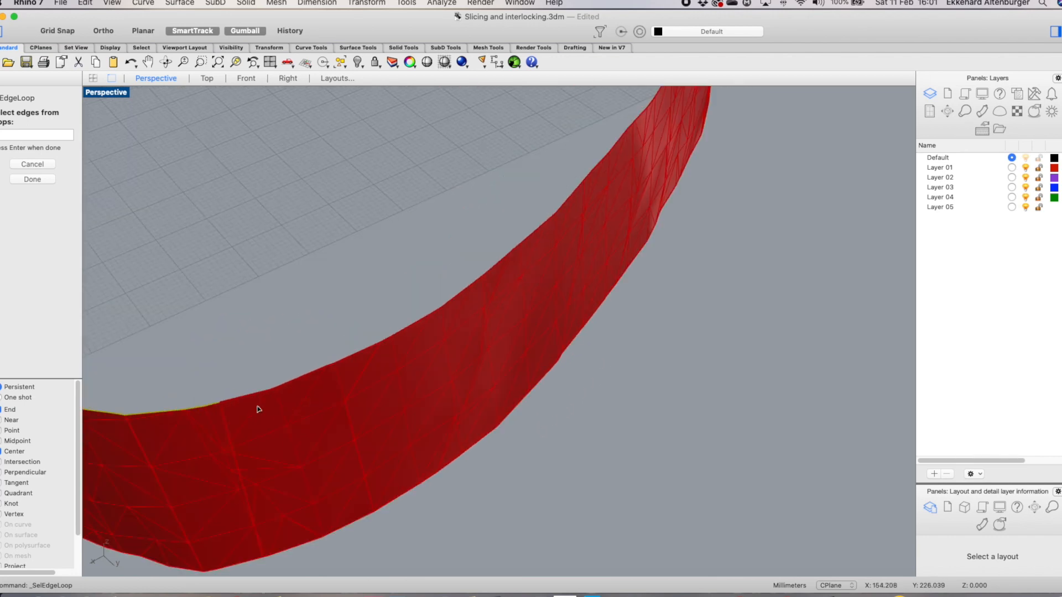
{"action": "left_click", "coordinate": [253, 395]}
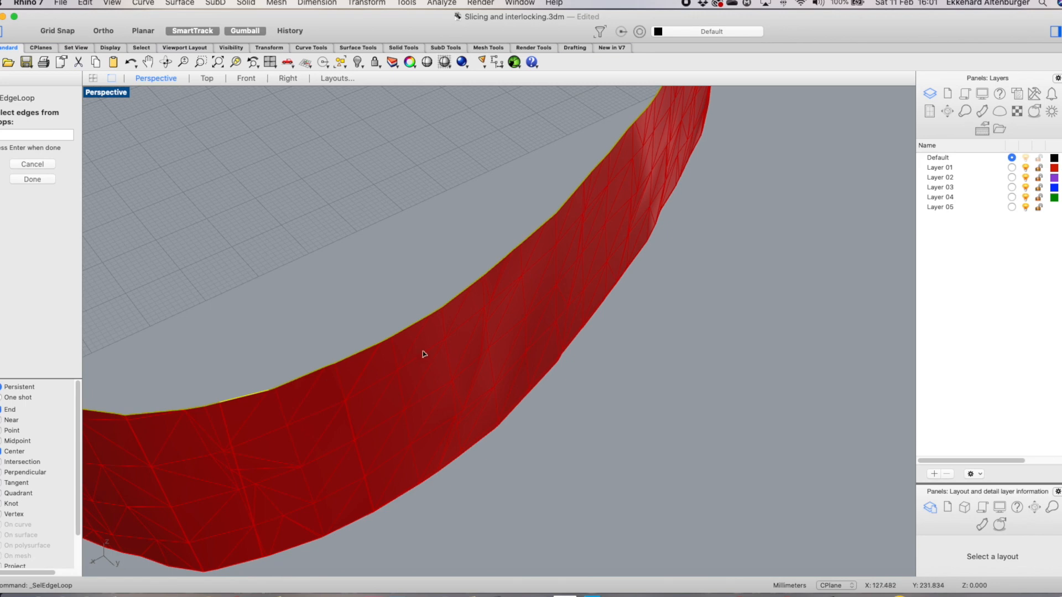
{"action": "scroll", "coordinate": [424, 354], "scroll_direction": "down", "scroll_amount": 6}
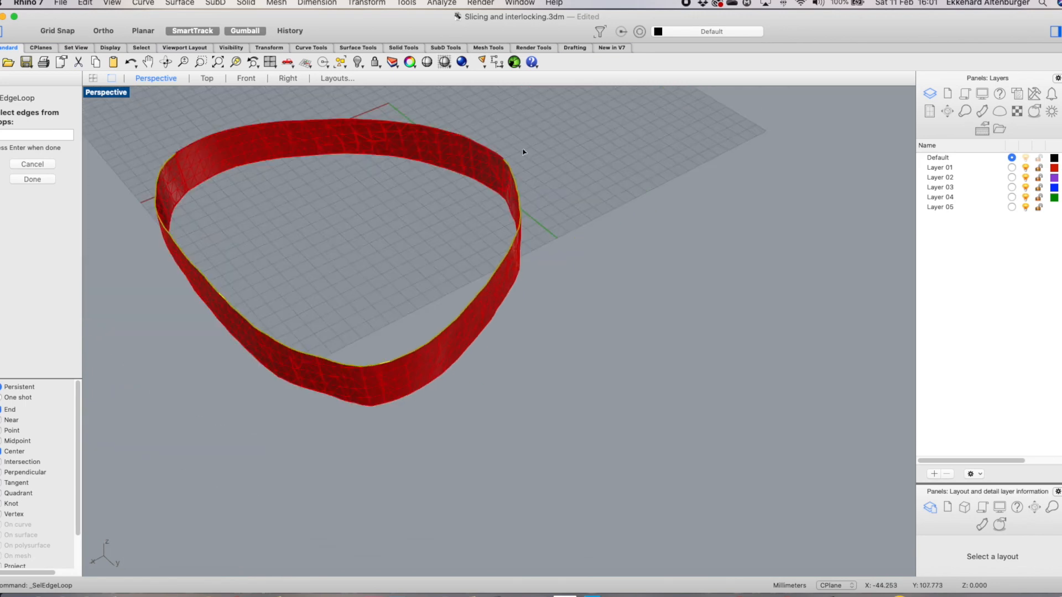
{"action": "scroll", "coordinate": [498, 172], "scroll_direction": "up", "scroll_amount": 5}
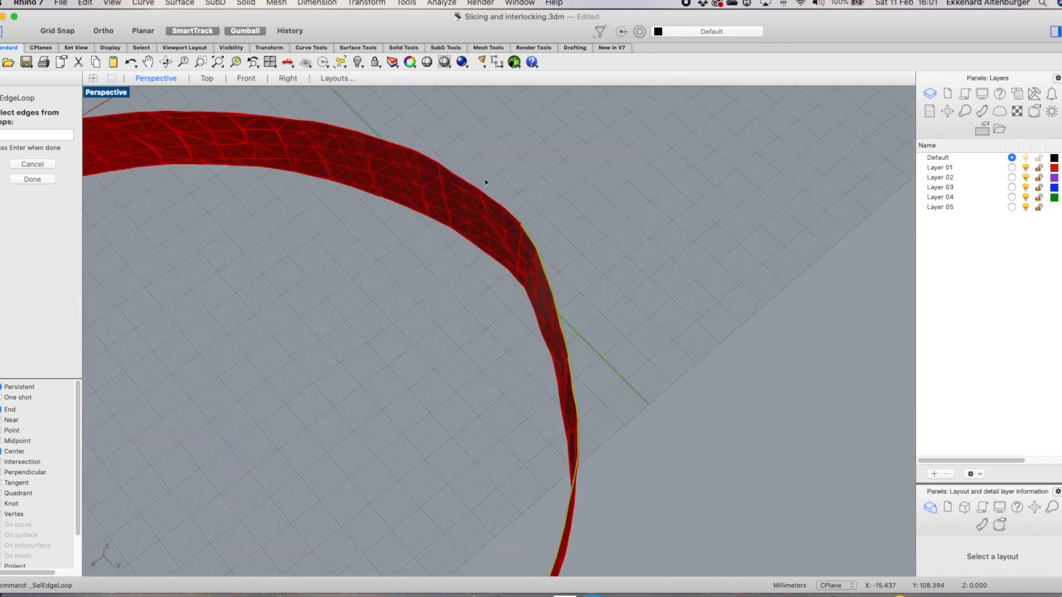
{"action": "left_click", "coordinate": [509, 215]}
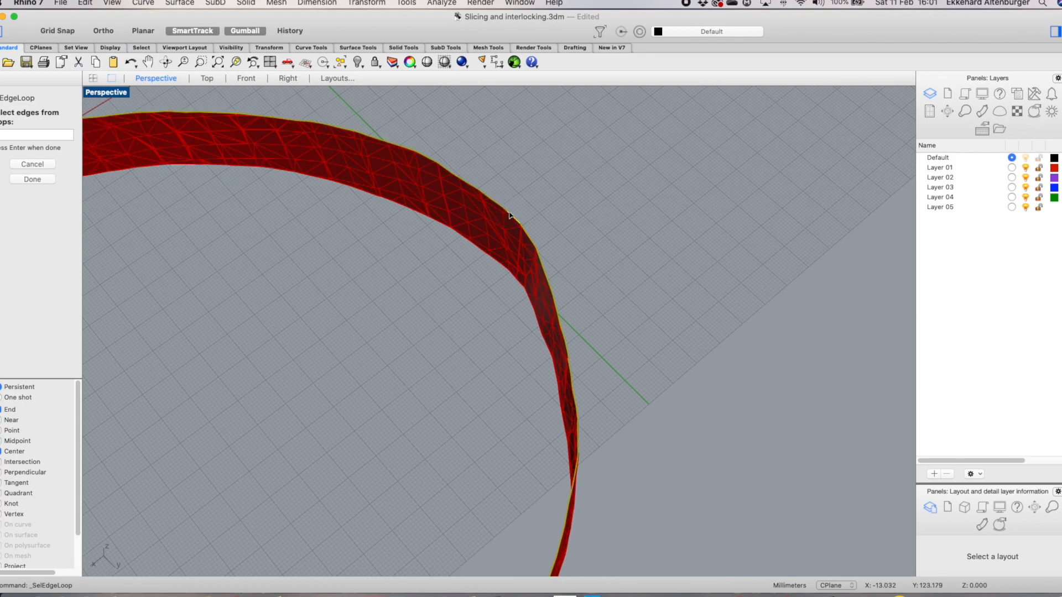
{"action": "scroll", "coordinate": [509, 216], "scroll_direction": "down", "scroll_amount": 5}
{"action": "right_click_drag", "start_coordinate": [545, 449], "coordinate": [622, 407]}
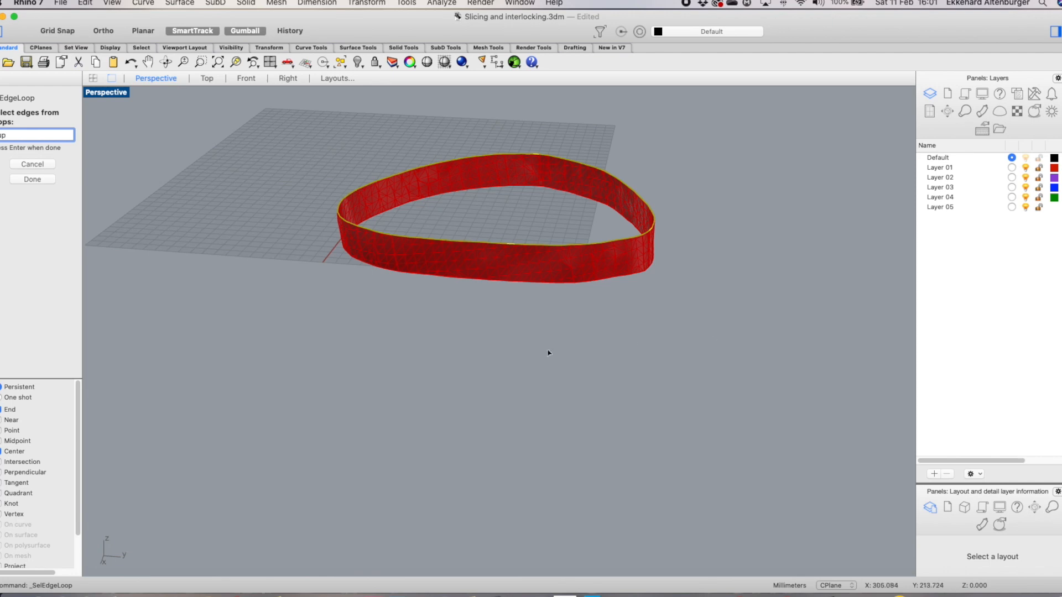
{"action": "left_click", "coordinate": [35, 177]}
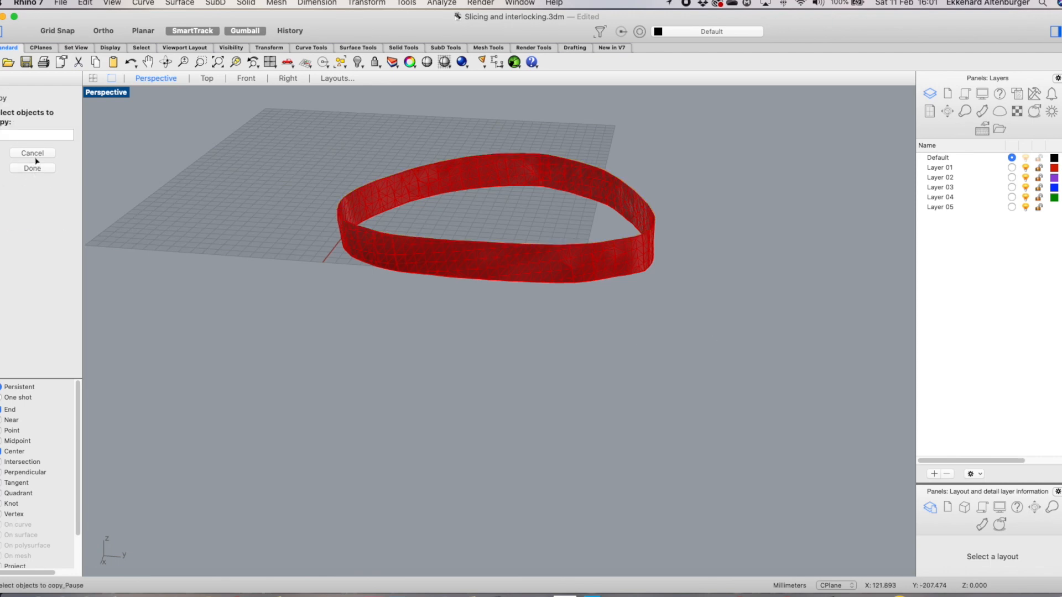
{"action": "scroll", "coordinate": [479, 134], "scroll_direction": "up", "scroll_amount": 2}
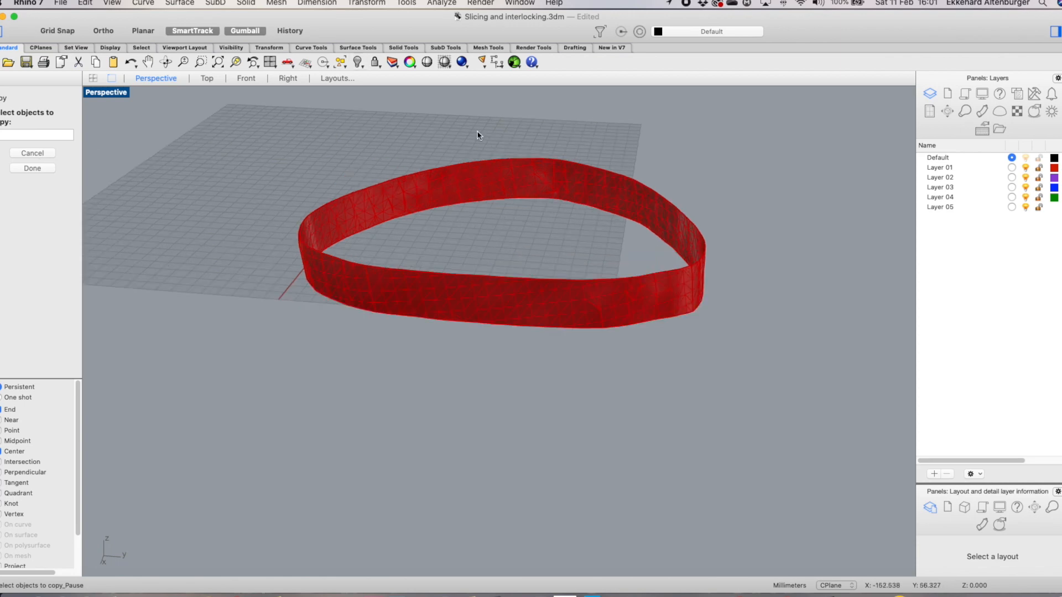
{"action": "key", "text": "Escape"}
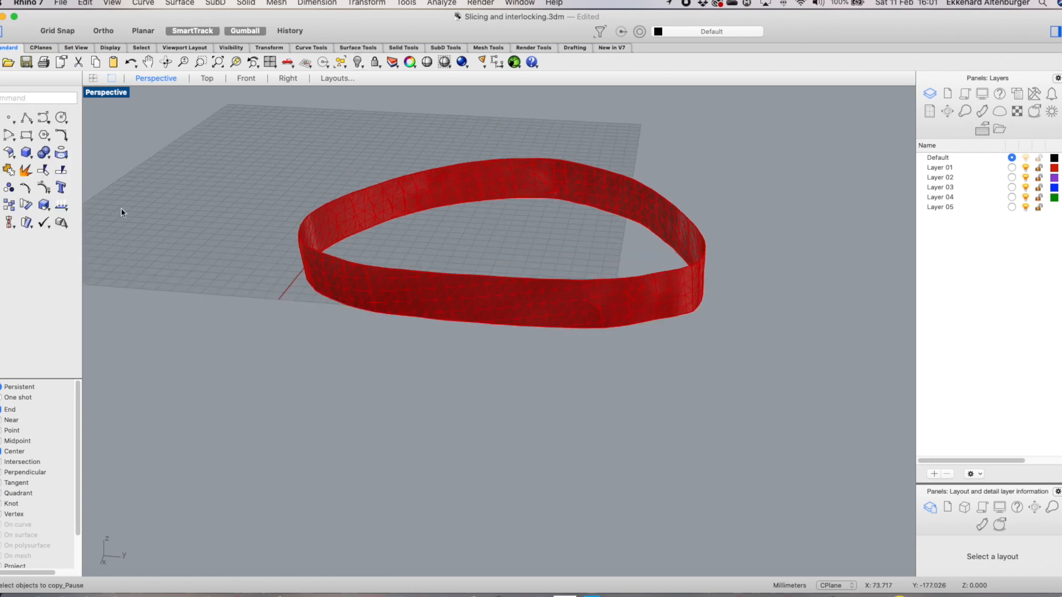
Select the complete top edge loop of the remaining slice band using Select edge loop
{"action": "right_click", "coordinate": [365, 142]}
{"action": "mouse_move", "coordinate": [407, 149]}
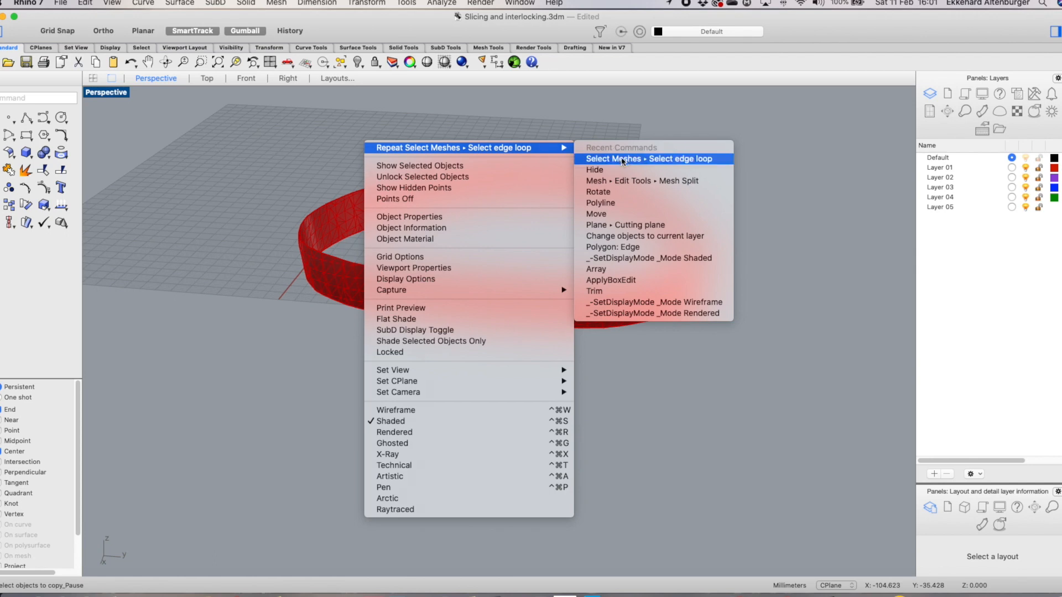
{"action": "left_click", "coordinate": [621, 158]}
{"action": "scroll", "coordinate": [654, 197], "scroll_direction": "up", "scroll_amount": 3}
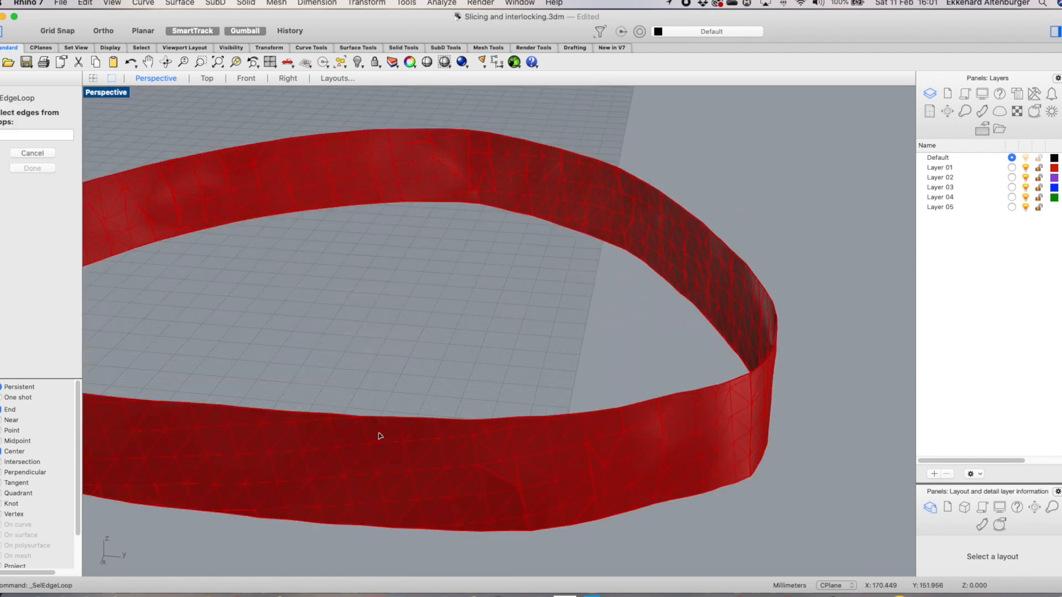
{"action": "scroll", "coordinate": [308, 425], "scroll_direction": "up", "scroll_amount": 3}
{"action": "left_click", "coordinate": [320, 403]}
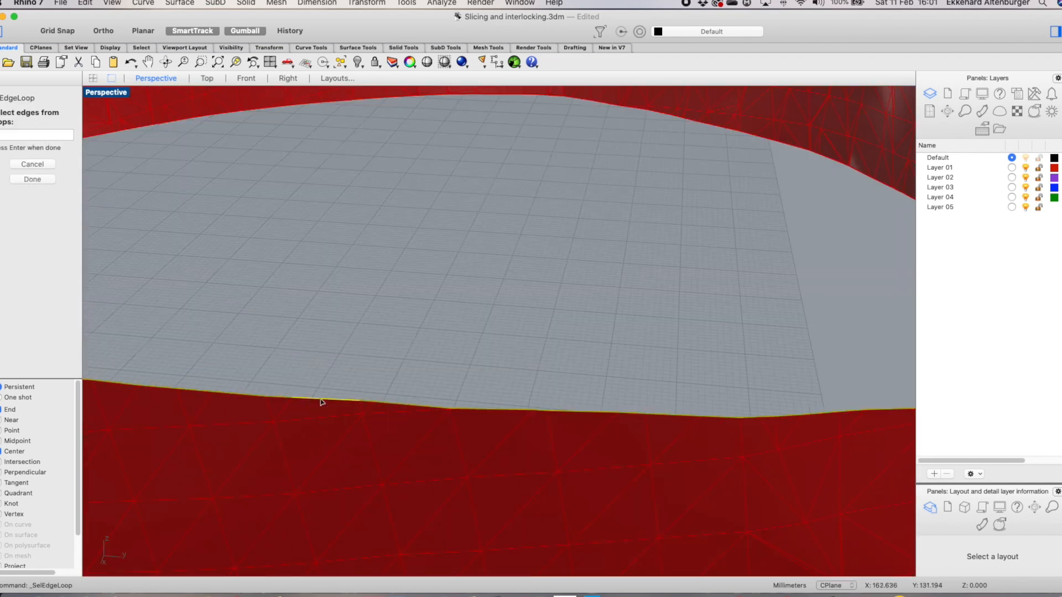
{"action": "scroll", "coordinate": [446, 379], "scroll_direction": "down", "scroll_amount": 2}
{"action": "scroll", "coordinate": [447, 379], "scroll_direction": "down", "scroll_amount": 3}
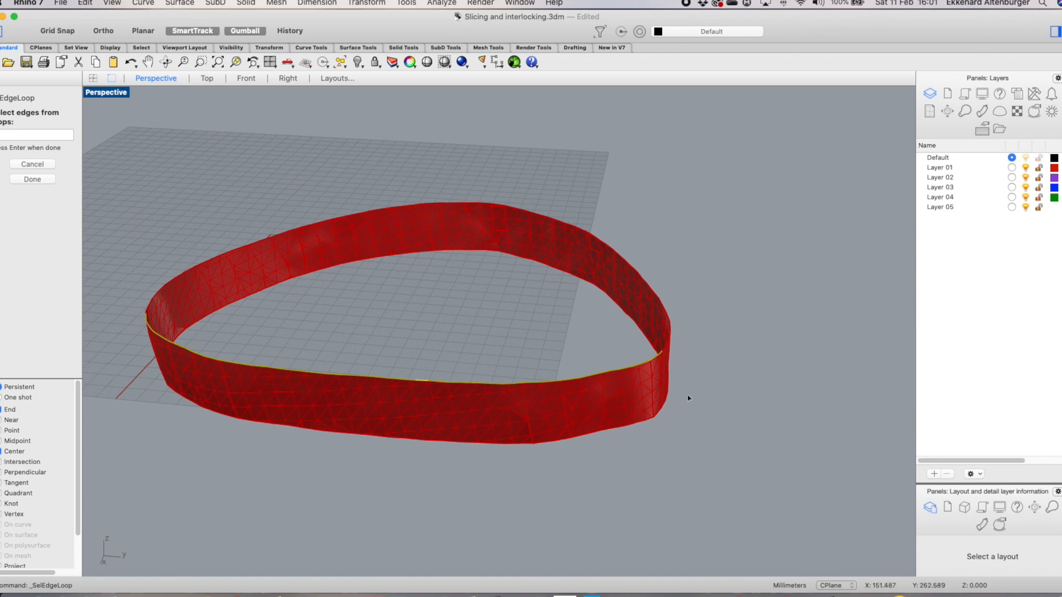
{"action": "left_click", "coordinate": [652, 294]}
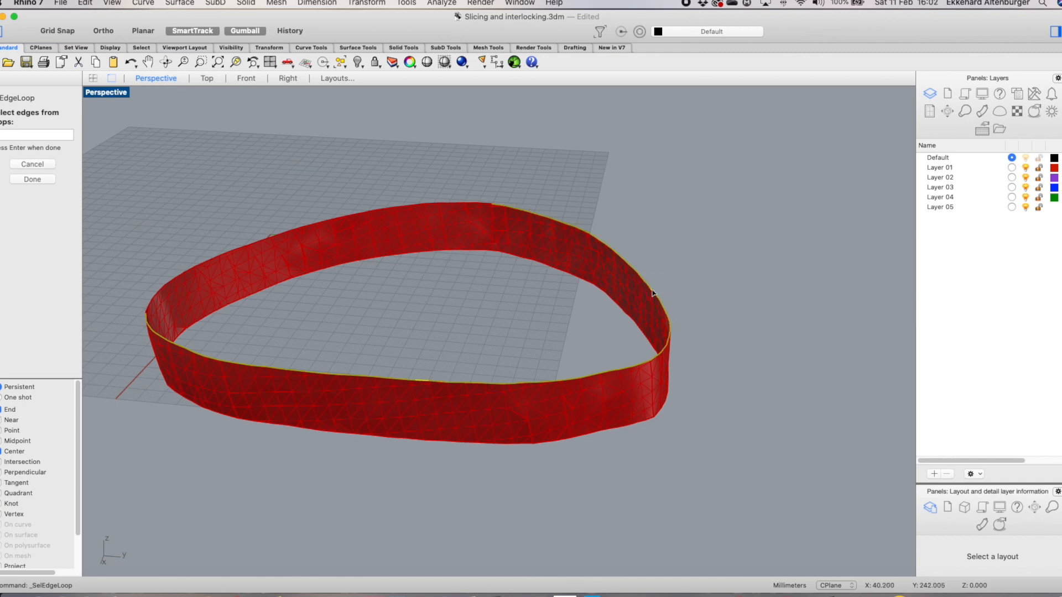
{"action": "left_click", "coordinate": [443, 205]}
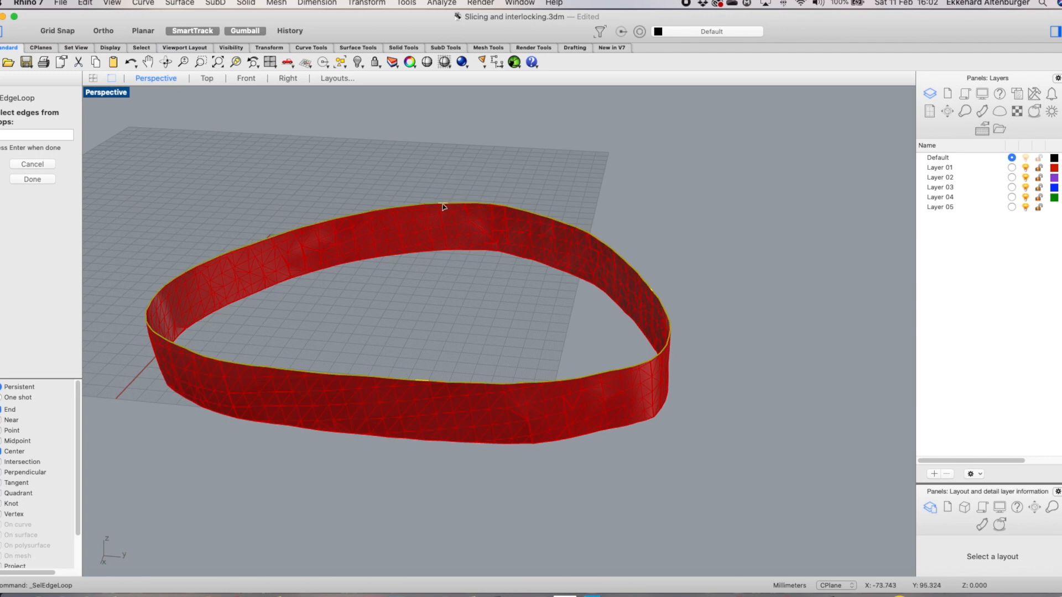
{"action": "key", "text": "Return"}
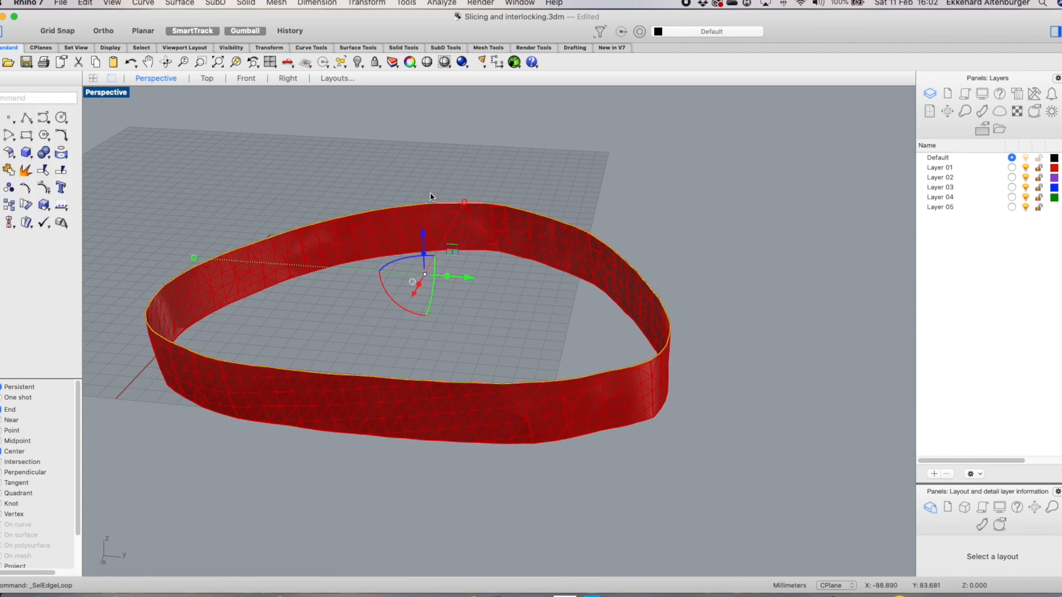
Duplicate the selected edge loop as a curve and move the copy off to the side of the slice band
{"action": "type", "text": "Dup"}
{"action": "left_click_drag", "start_coordinate": [478, 284], "coordinate": [810, 299]}
{"action": "key", "text": "super+z"}
{"action": "key", "text": "super+v"}
{"action": "left_click_drag", "start_coordinate": [467, 276], "coordinate": [816, 290]}
{"action": "scroll", "coordinate": [711, 244], "scroll_direction": "down", "scroll_amount": 3}
{"action": "scroll", "coordinate": [711, 244], "scroll_direction": "down", "scroll_amount": 2}
{"action": "left_click_drag", "start_coordinate": [767, 261], "coordinate": [878, 261]}
{"action": "scroll", "coordinate": [820, 311], "scroll_direction": "up", "scroll_amount": 3}
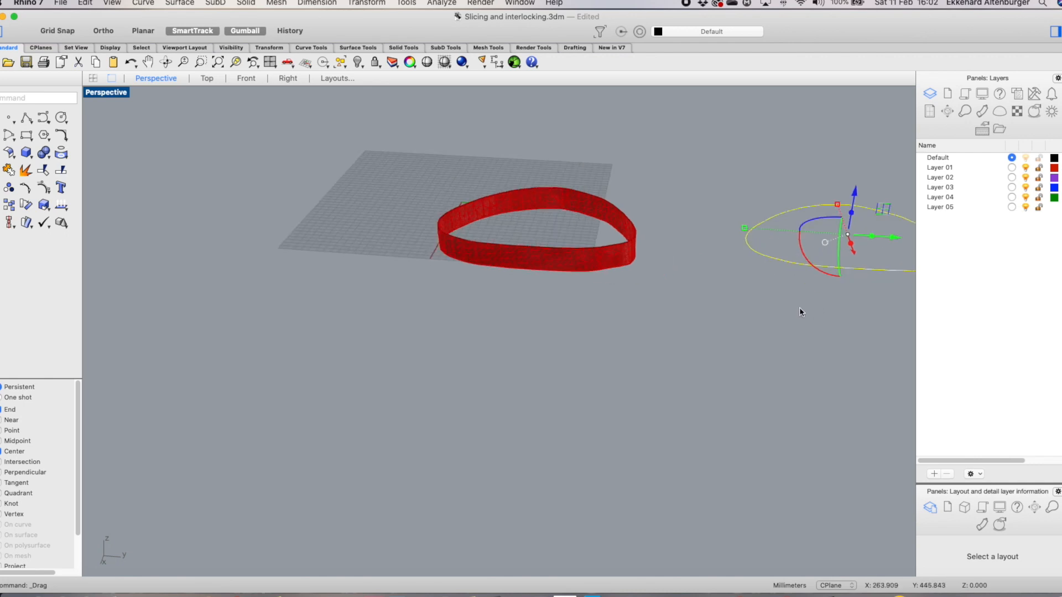
{"action": "scroll", "coordinate": [798, 307], "scroll_direction": "down", "scroll_amount": 1}
{"action": "scroll", "coordinate": [669, 202], "scroll_direction": "down", "scroll_amount": 1}
{"action": "scroll", "coordinate": [710, 208], "scroll_direction": "up", "scroll_amount": 1}
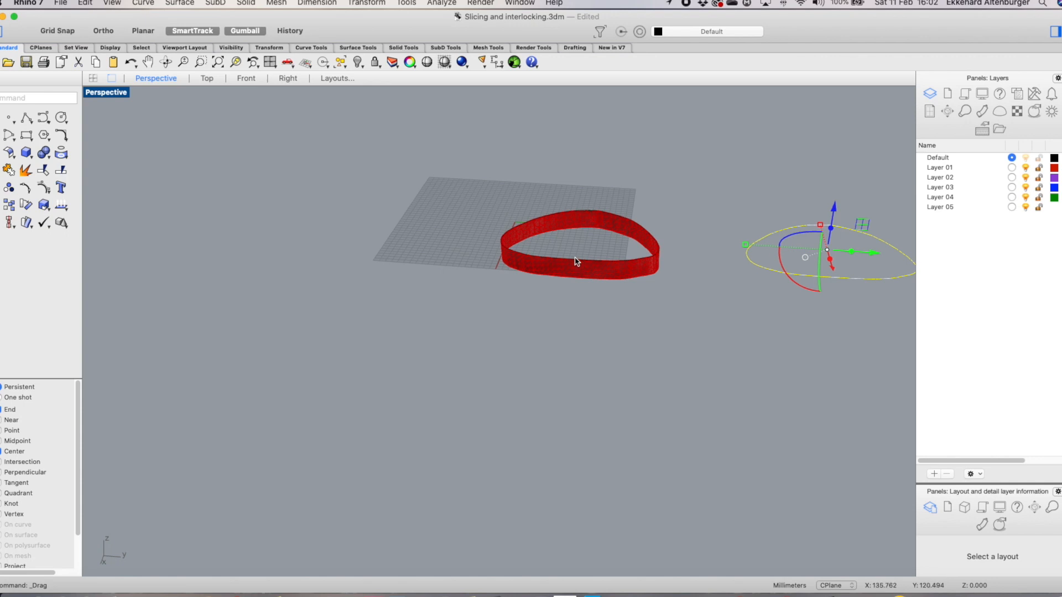
Undo the move of the duplicated edge curve, set Layer 03 current and change the curve to that layer
{"action": "key", "text": "super+z"}
{"action": "key", "text": "super+z"}
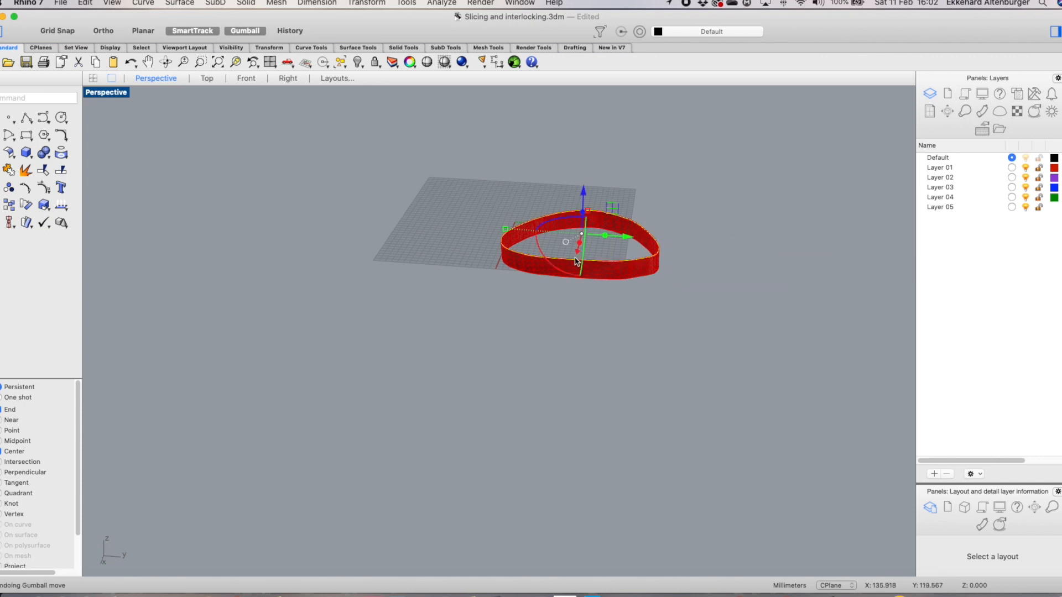
{"action": "left_click", "coordinate": [1011, 187]}
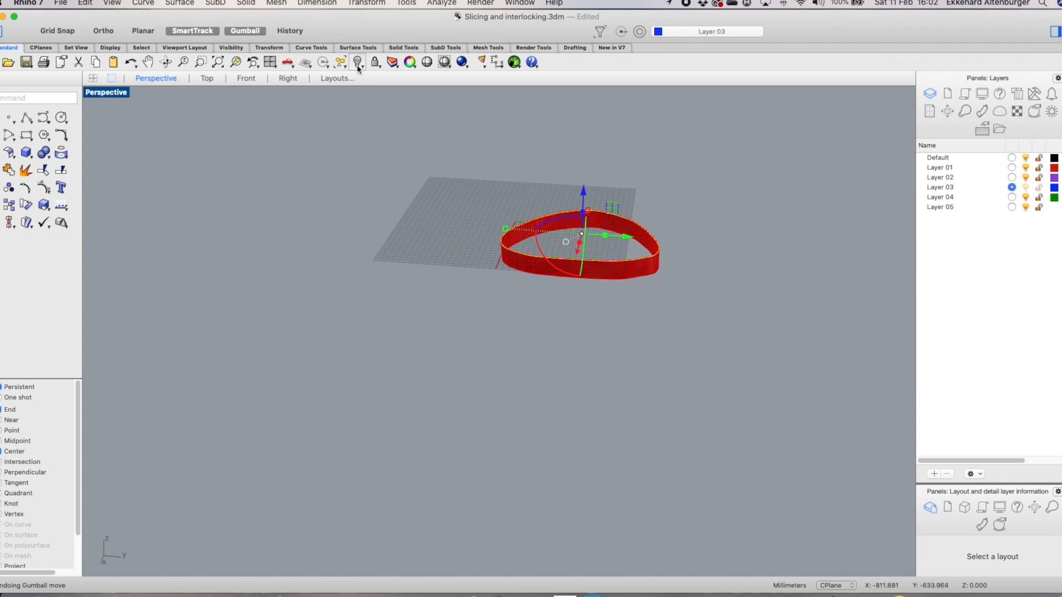
{"action": "left_click_drag", "start_coordinate": [396, 65], "coordinate": [461, 148]}
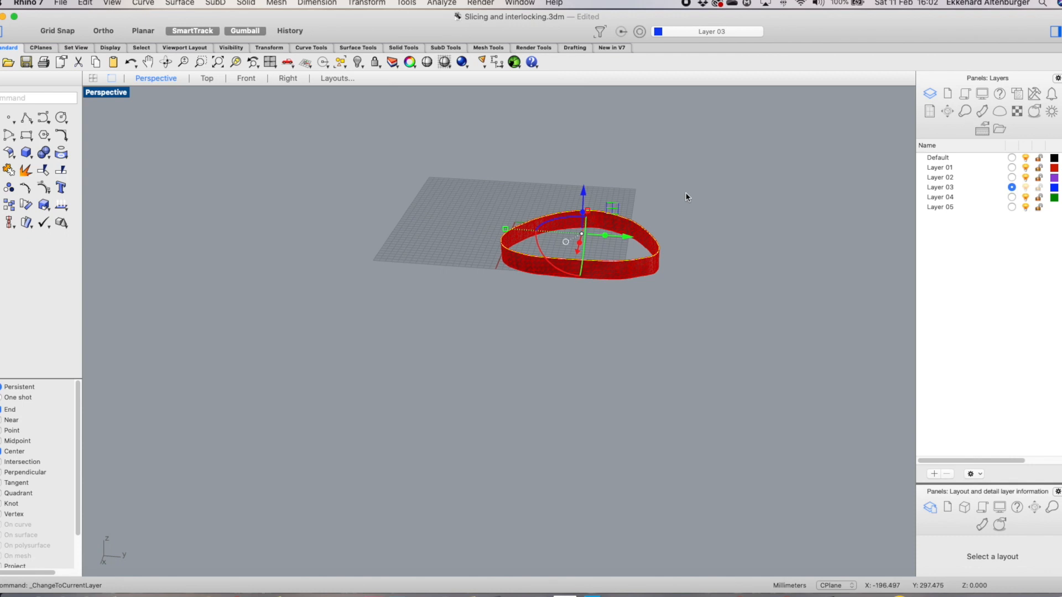
Inspect the curve on the slice band by zooming and toggling Layer 01 off and back on
{"action": "scroll", "coordinate": [691, 191], "scroll_direction": "up", "scroll_amount": 3}
{"action": "left_click", "coordinate": [780, 289]}
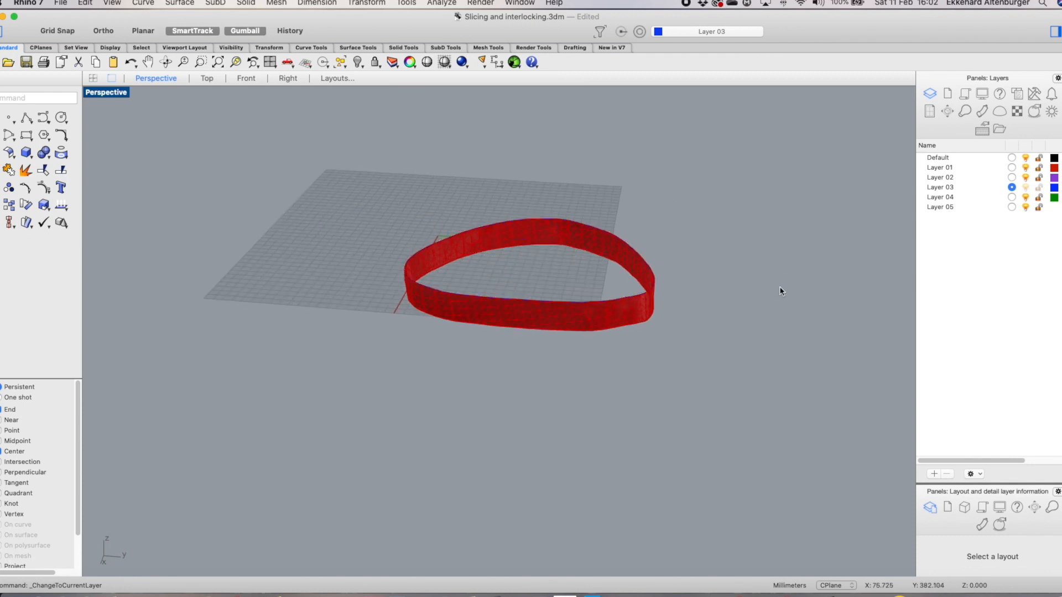
{"action": "scroll", "coordinate": [568, 303], "scroll_direction": "up", "scroll_amount": 6}
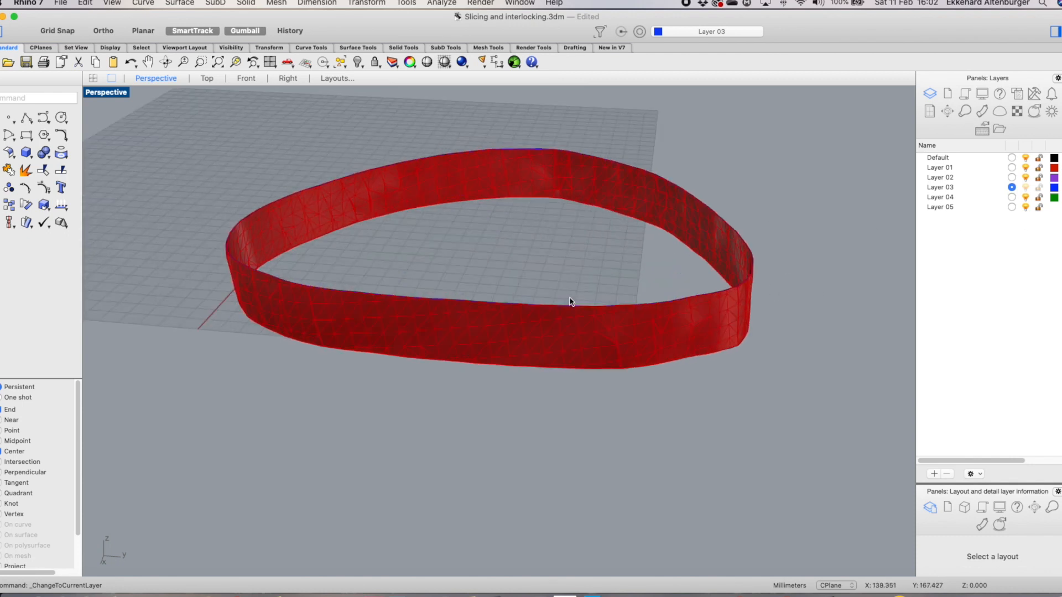
{"action": "left_click", "coordinate": [1025, 168]}
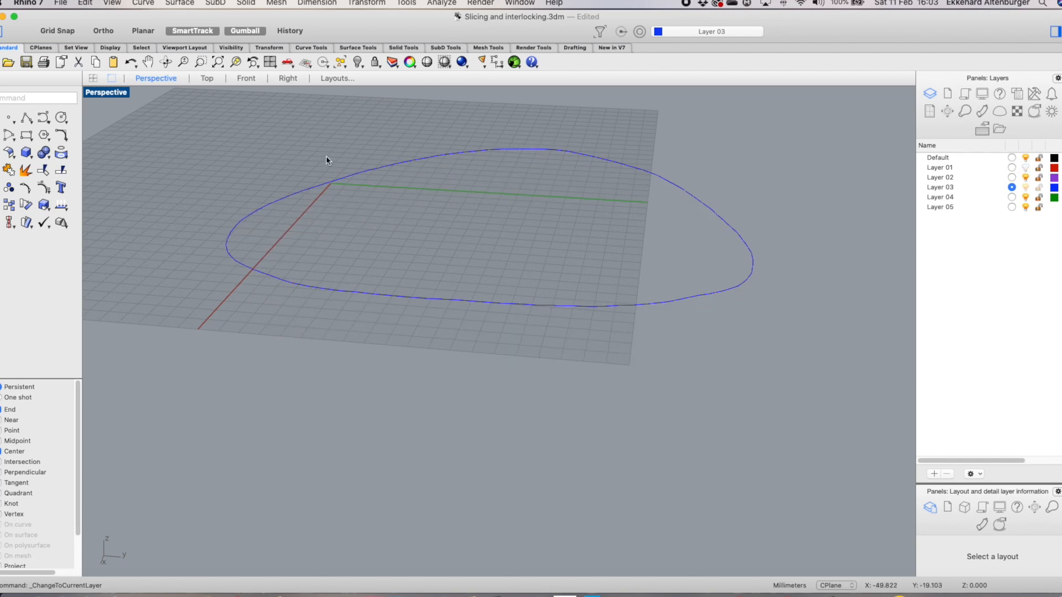
{"action": "left_click", "coordinate": [1025, 168]}
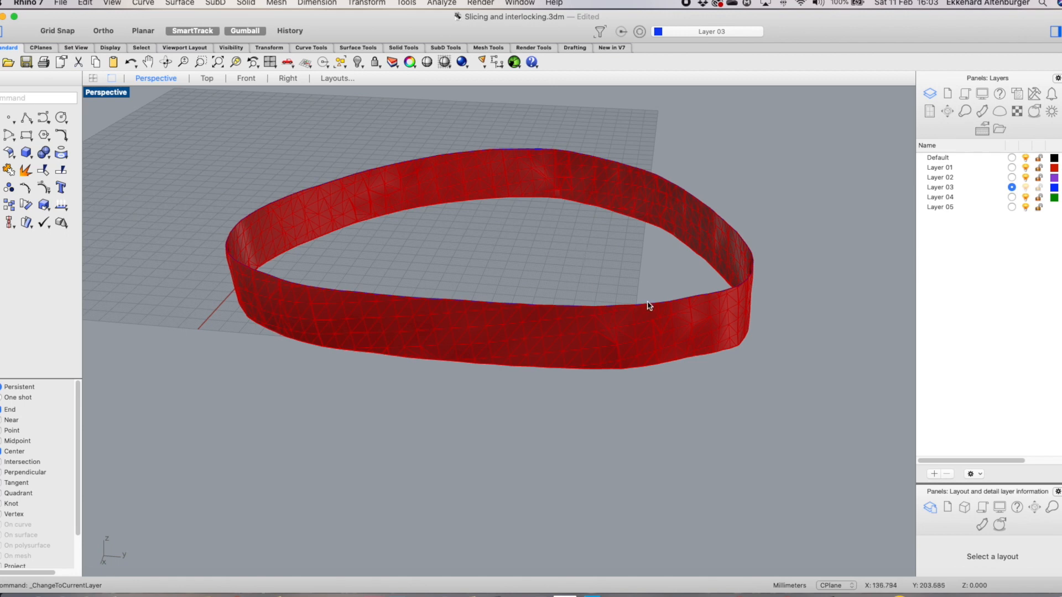
{"action": "scroll", "coordinate": [656, 266], "scroll_direction": "up", "scroll_amount": 2}
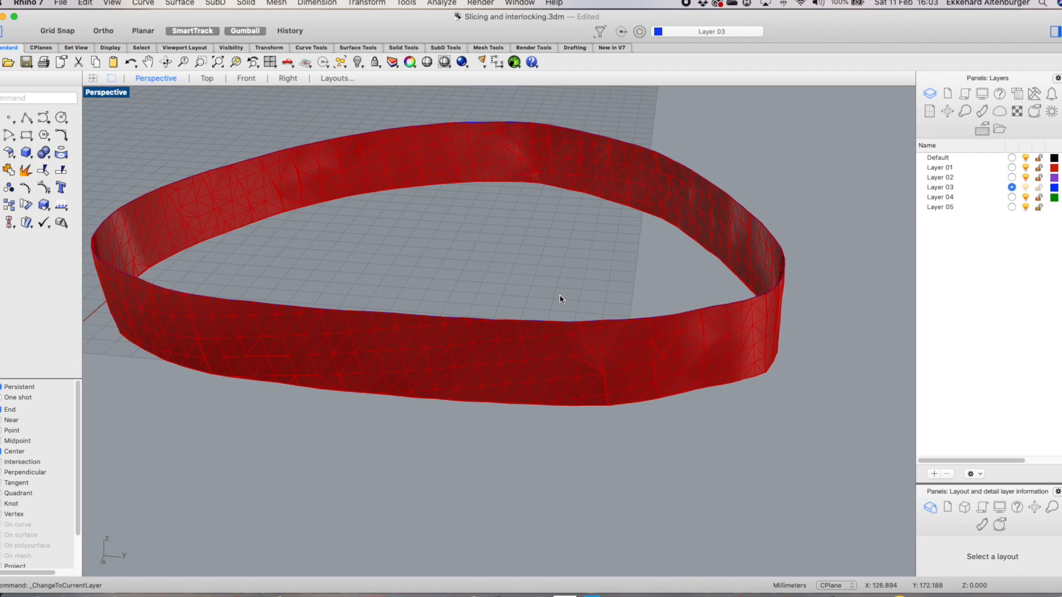
{"action": "scroll", "coordinate": [560, 299], "scroll_direction": "down", "scroll_amount": 2}
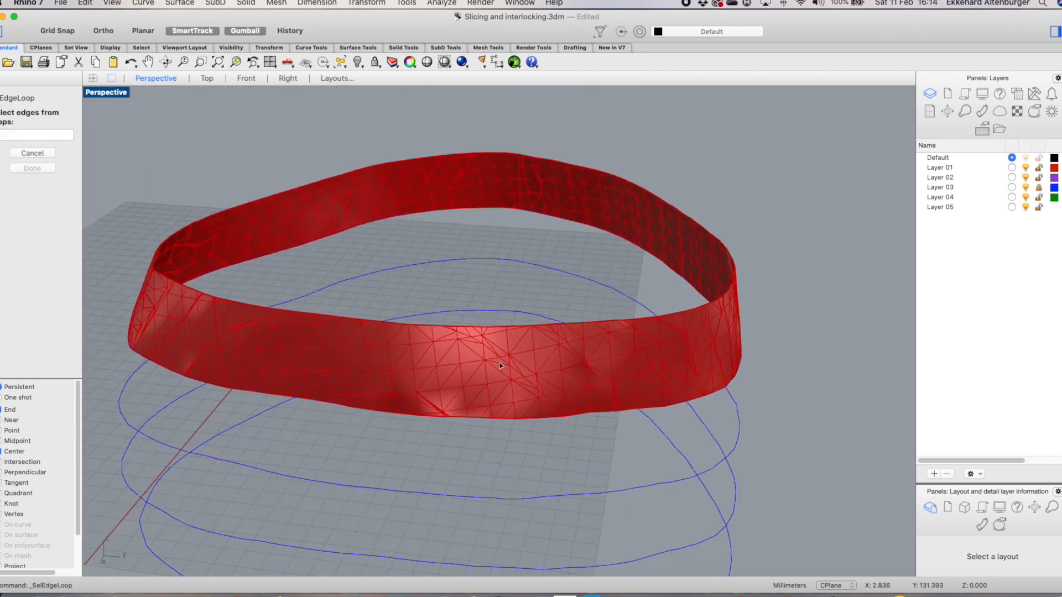
{"action": "scroll", "coordinate": [499, 365], "scroll_direction": "up", "scroll_amount": 5}
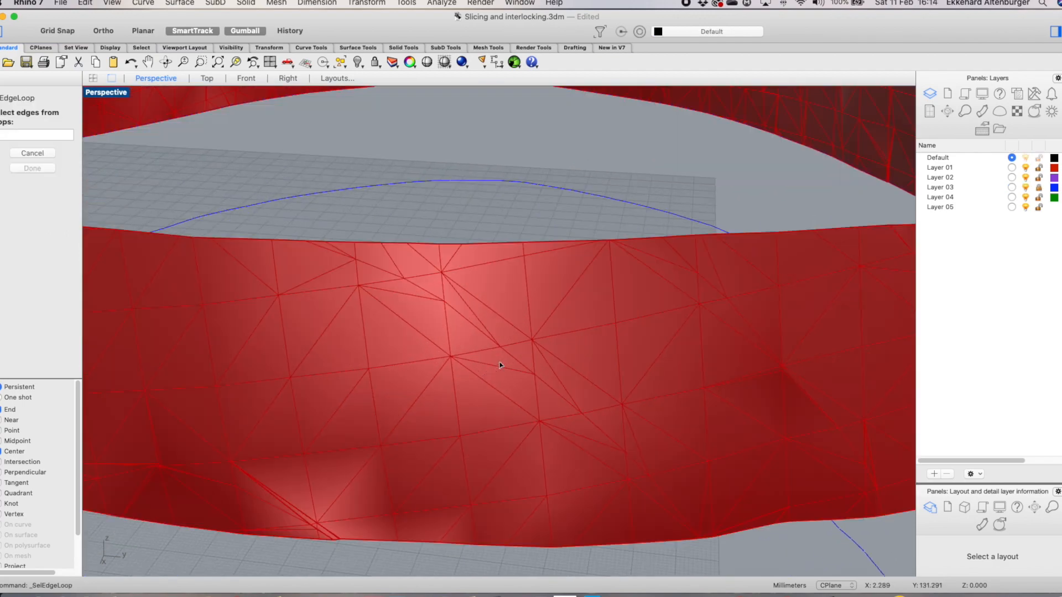
Select the complete top edge loop of the next slice band with Select edge loop
{"action": "scroll", "coordinate": [532, 309], "scroll_direction": "down", "scroll_amount": 2}
{"action": "left_click", "coordinate": [540, 270]}
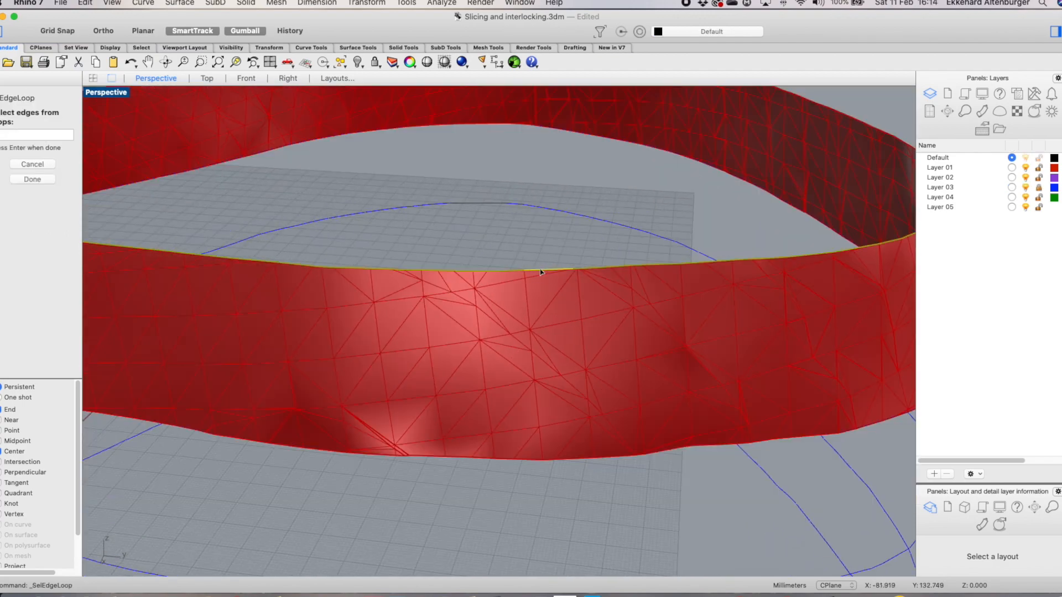
{"action": "scroll", "coordinate": [544, 230], "scroll_direction": "down", "scroll_amount": 3}
{"action": "scroll", "coordinate": [700, 162], "scroll_direction": "up", "scroll_amount": 6}
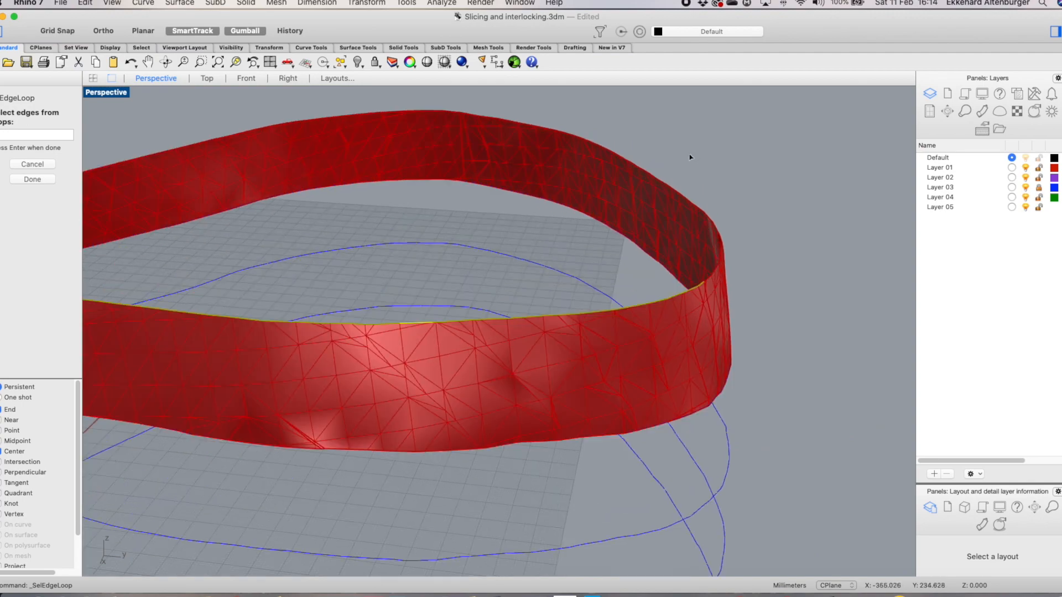
{"action": "scroll", "coordinate": [665, 188], "scroll_direction": "down", "scroll_amount": 2}
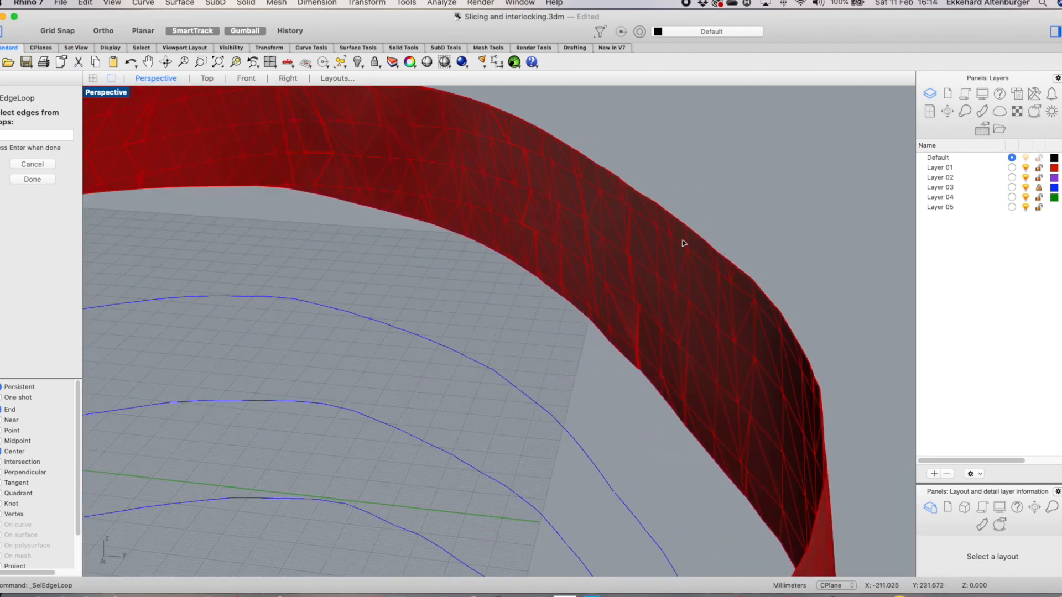
{"action": "left_click", "coordinate": [696, 235]}
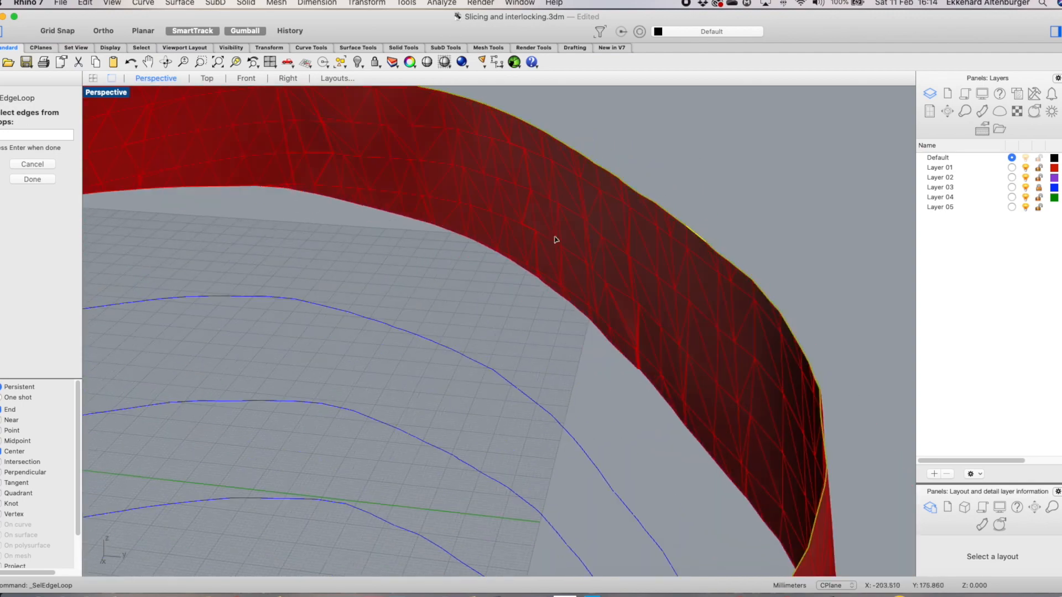
{"action": "scroll", "coordinate": [555, 241], "scroll_direction": "down", "scroll_amount": 4}
{"action": "scroll", "coordinate": [185, 191], "scroll_direction": "up", "scroll_amount": 5}
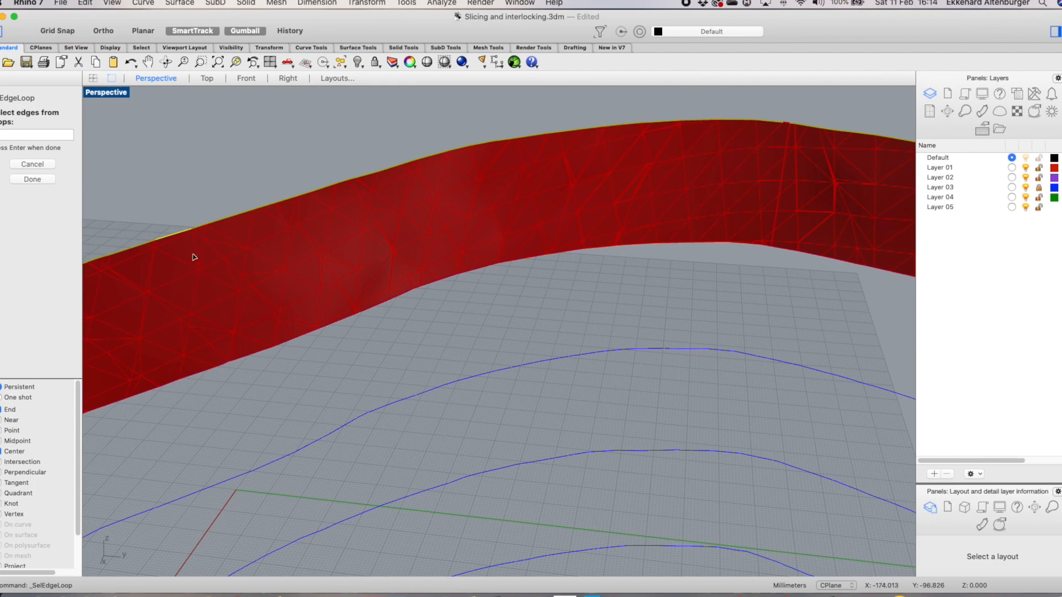
{"action": "scroll", "coordinate": [273, 200], "scroll_direction": "down", "scroll_amount": 5}
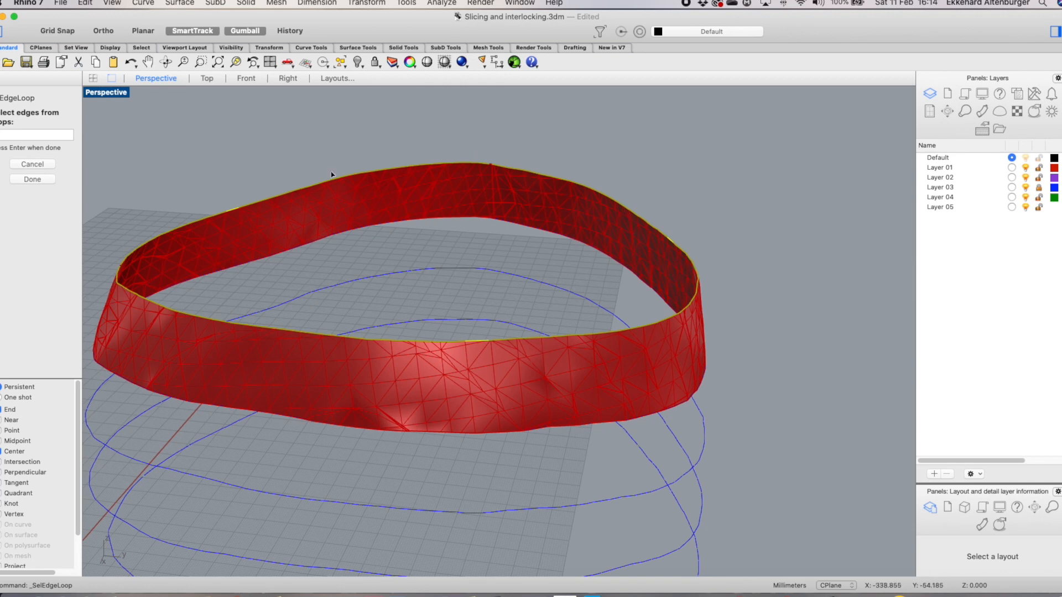
{"action": "left_click", "coordinate": [33, 179]}
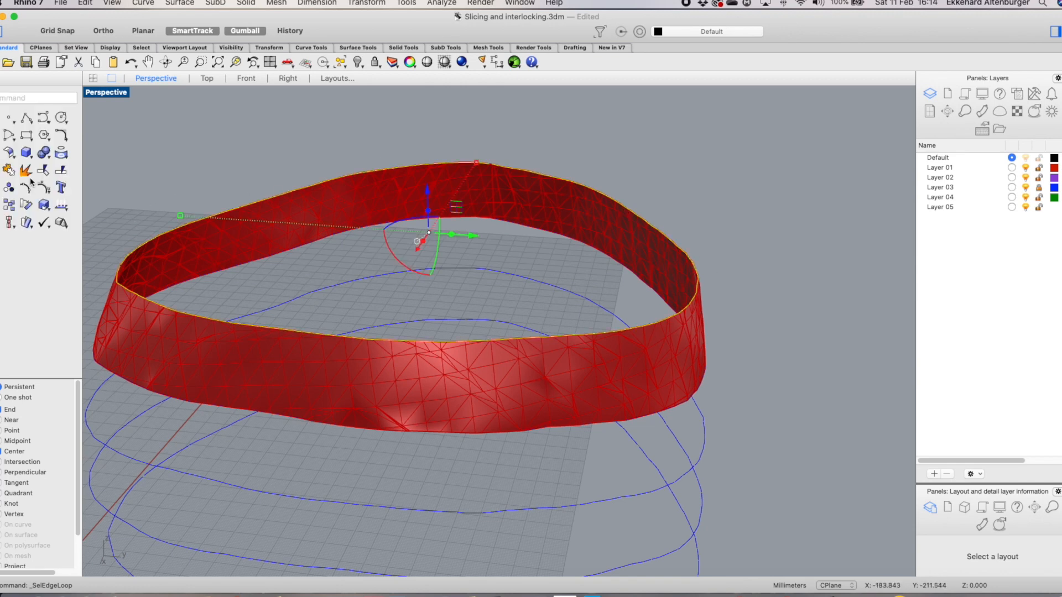
Duplicate the selected edge loop as a curve and change it to the current Layer 03
{"action": "right_click", "coordinate": [629, 134]}
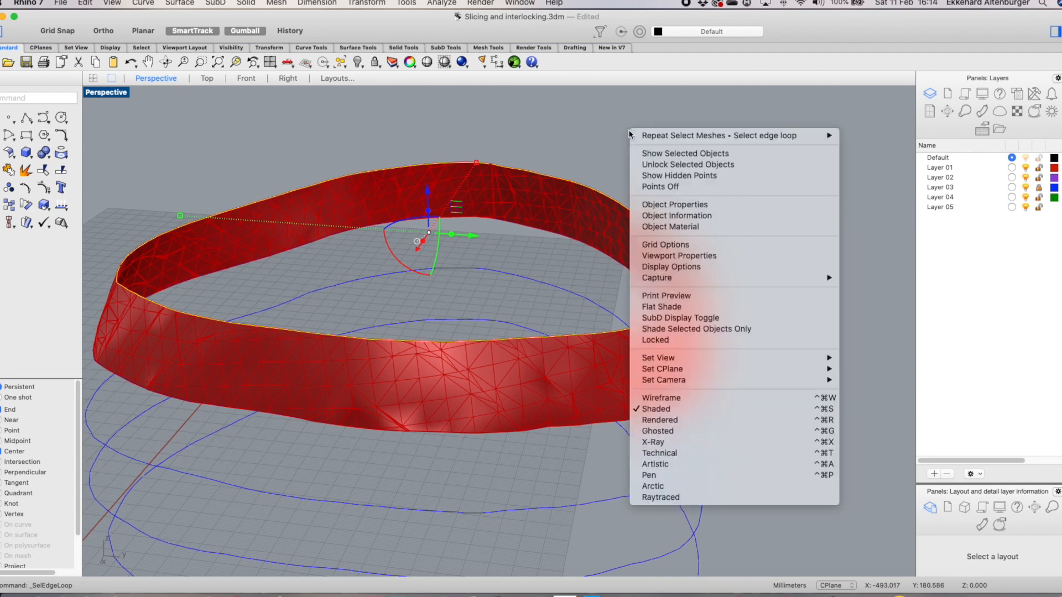
{"action": "mouse_move", "coordinate": [686, 135]}
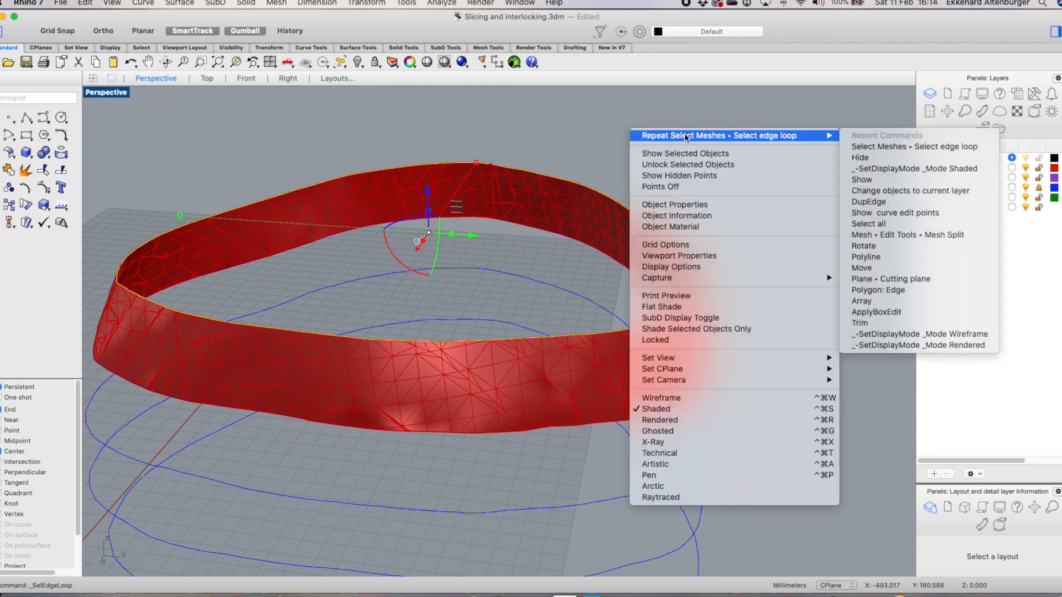
{"action": "left_click", "coordinate": [904, 201]}
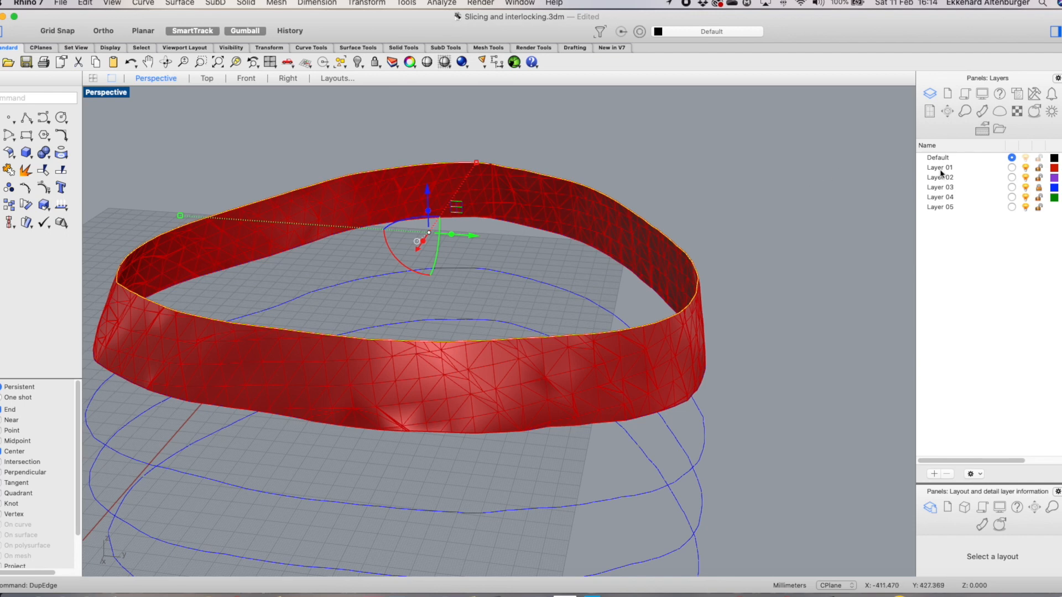
{"action": "left_click", "coordinate": [1011, 187]}
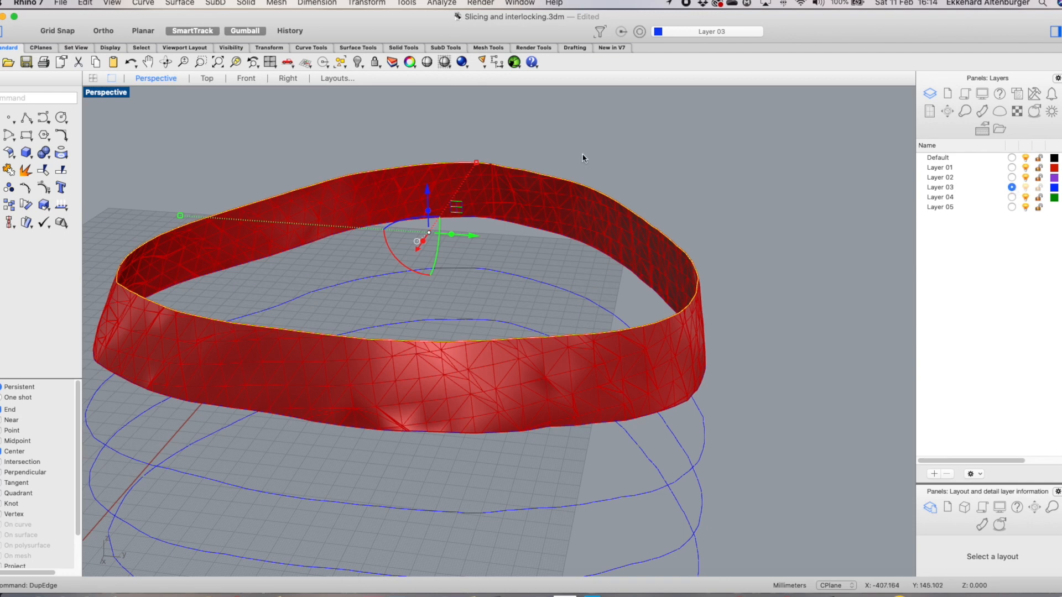
{"action": "left_click", "coordinate": [395, 63]}
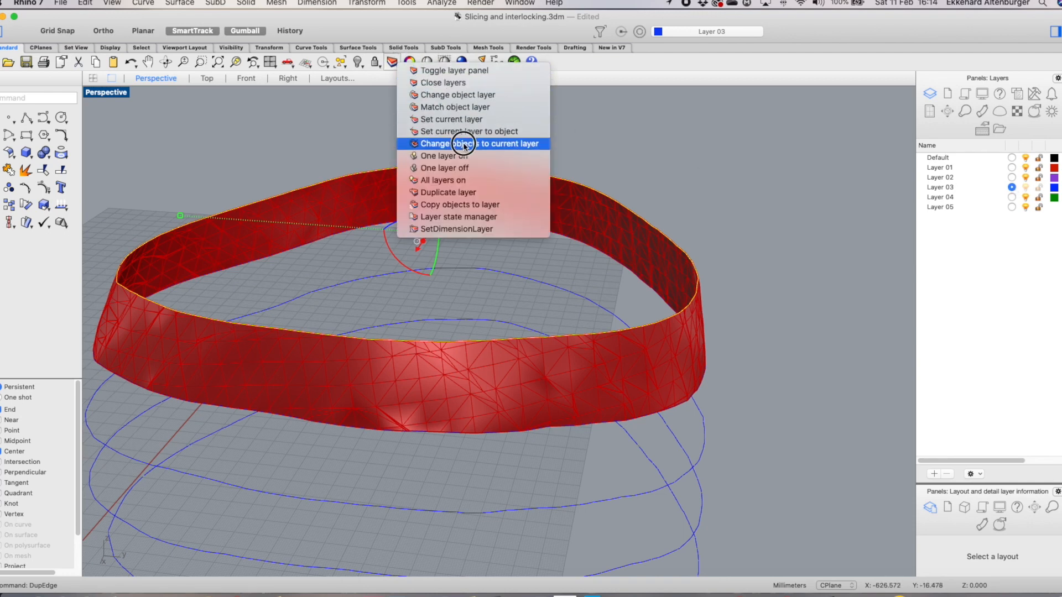
{"action": "left_click", "coordinate": [464, 144]}
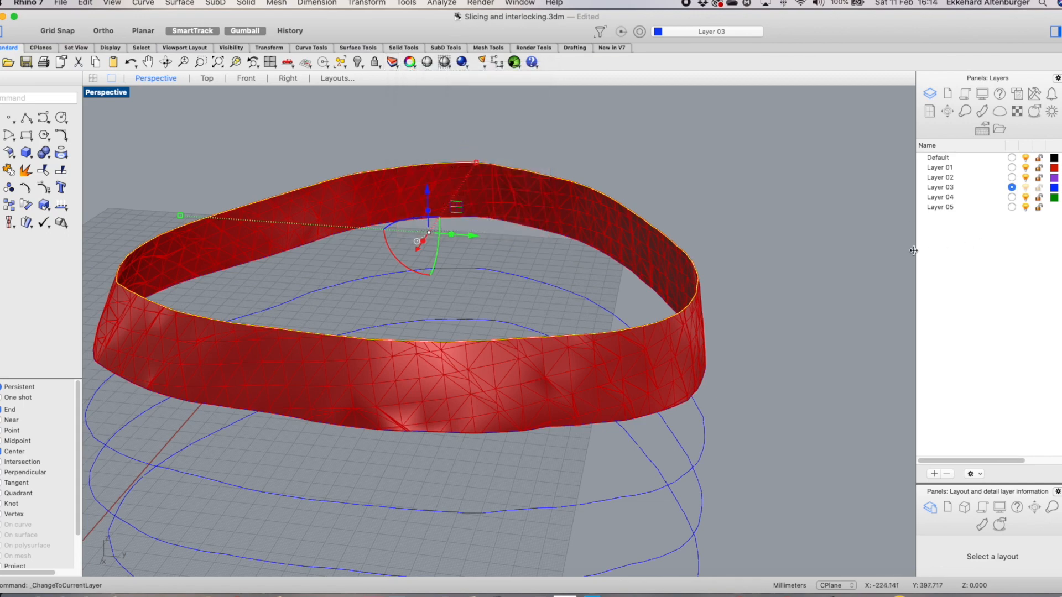
Hide Layer 01 so only the stacked slice curves remain visible
{"action": "left_click", "coordinate": [1025, 167]}
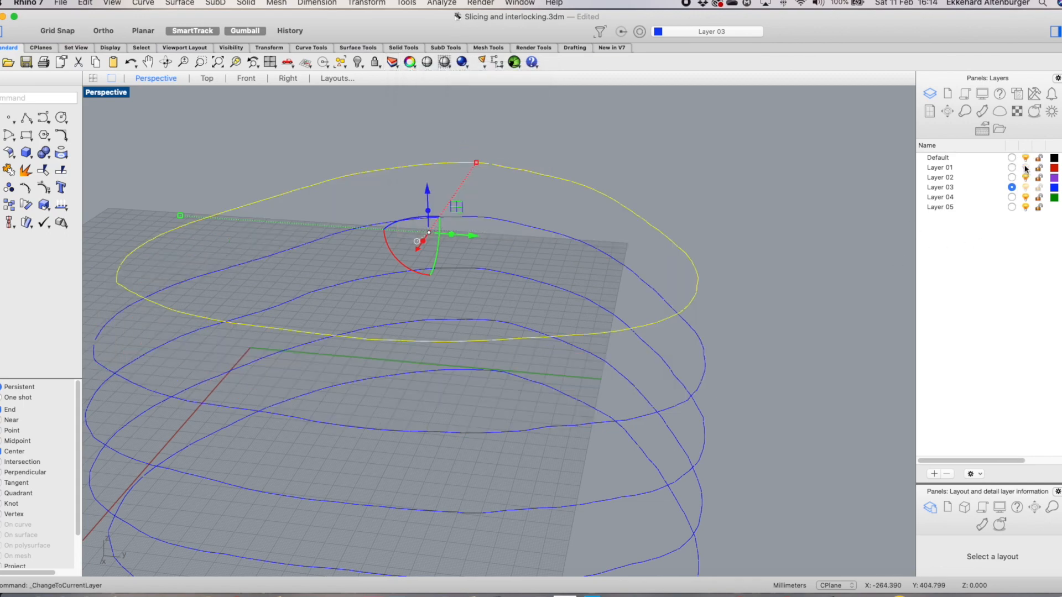
{"action": "left_click", "coordinate": [819, 286]}
{"action": "mouse_move", "coordinate": [795, 324]}
{"action": "right_mouse_down"}
{"action": "mouse_move", "coordinate": [813, 282]}
{"action": "mouse_move", "coordinate": [770, 318]}
{"action": "mouse_move", "coordinate": [749, 317]}
{"action": "mouse_move", "coordinate": [832, 293]}
{"action": "mouse_move", "coordinate": [798, 303]}
{"action": "mouse_move", "coordinate": [817, 292]}
{"action": "mouse_move", "coordinate": [797, 327]}
{"action": "mouse_move", "coordinate": [813, 403]}
{"action": "mouse_move", "coordinate": [781, 317]}
{"action": "right_mouse_up"}
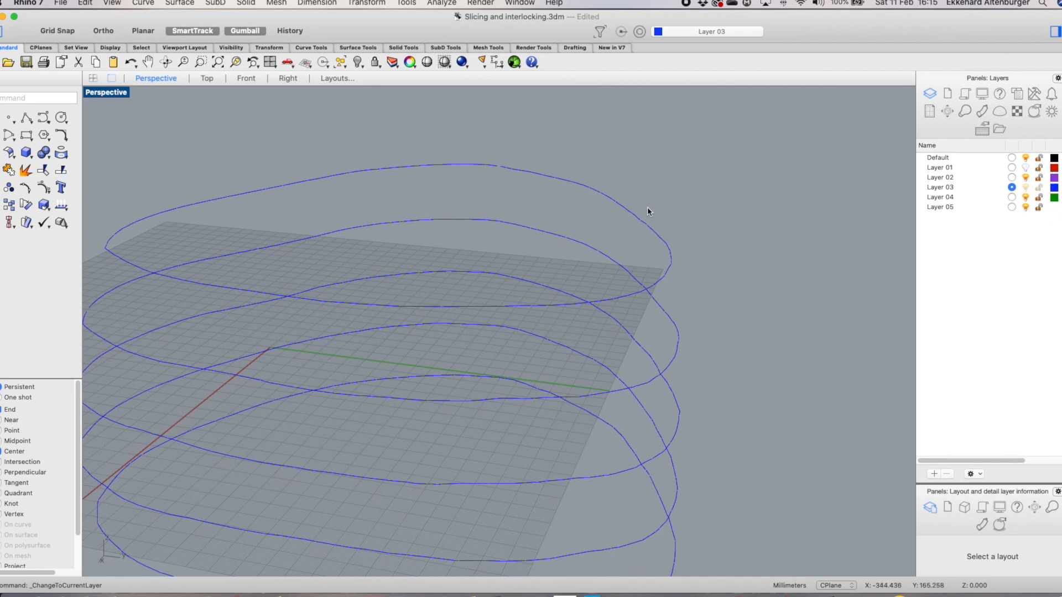
{"action": "right_click_drag", "start_coordinate": [711, 305], "coordinate": [725, 306]}
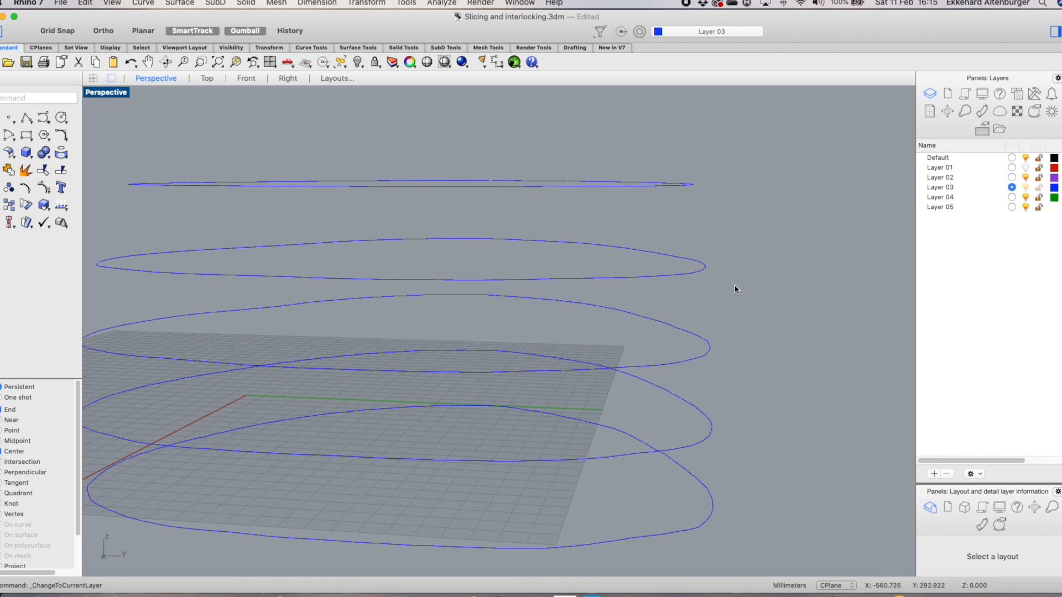
{"action": "scroll", "coordinate": [755, 288], "scroll_direction": "down", "scroll_amount": 3}
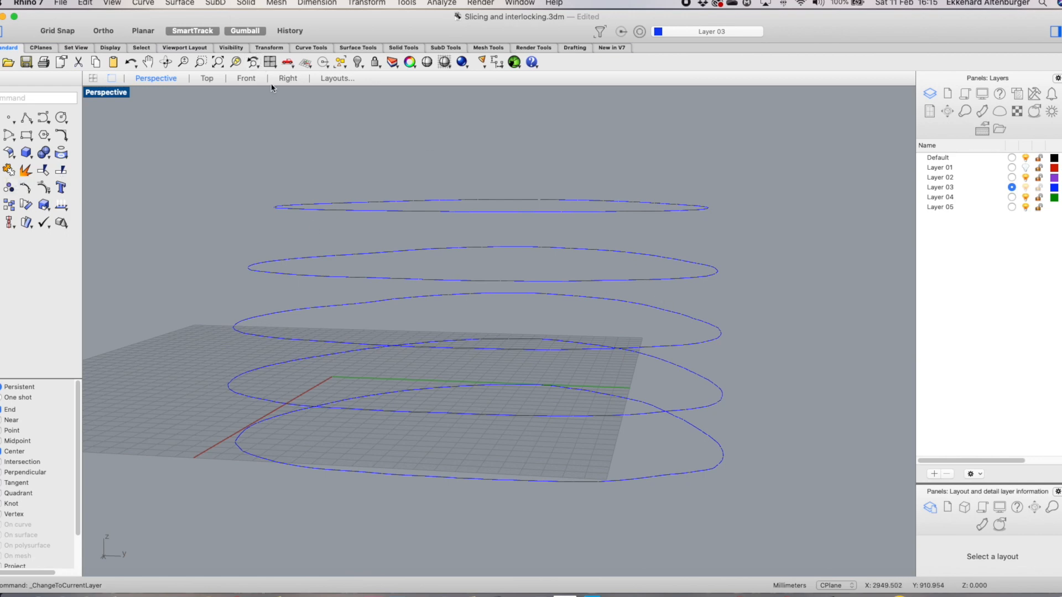
Join the curve segments at the top two slice levels into single curves in the Front view
{"action": "left_click", "coordinate": [242, 79]}
{"action": "left_click_drag", "start_coordinate": [423, 226], "coordinate": [559, 263]}
{"action": "left_click", "coordinate": [588, 245]}
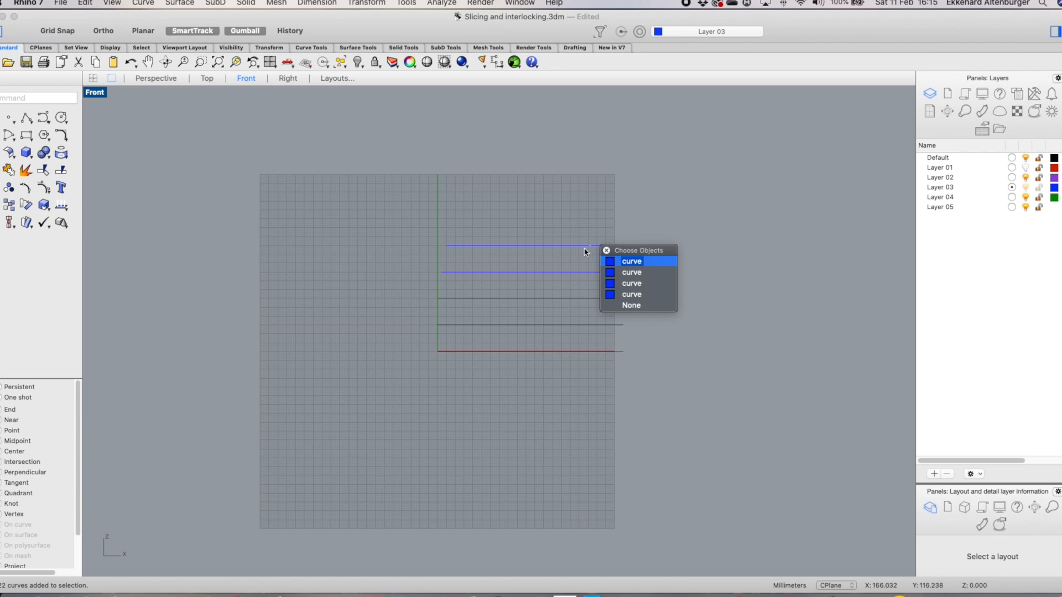
{"action": "left_click", "coordinate": [465, 197]}
{"action": "left_click_drag", "start_coordinate": [414, 220], "coordinate": [634, 260]}
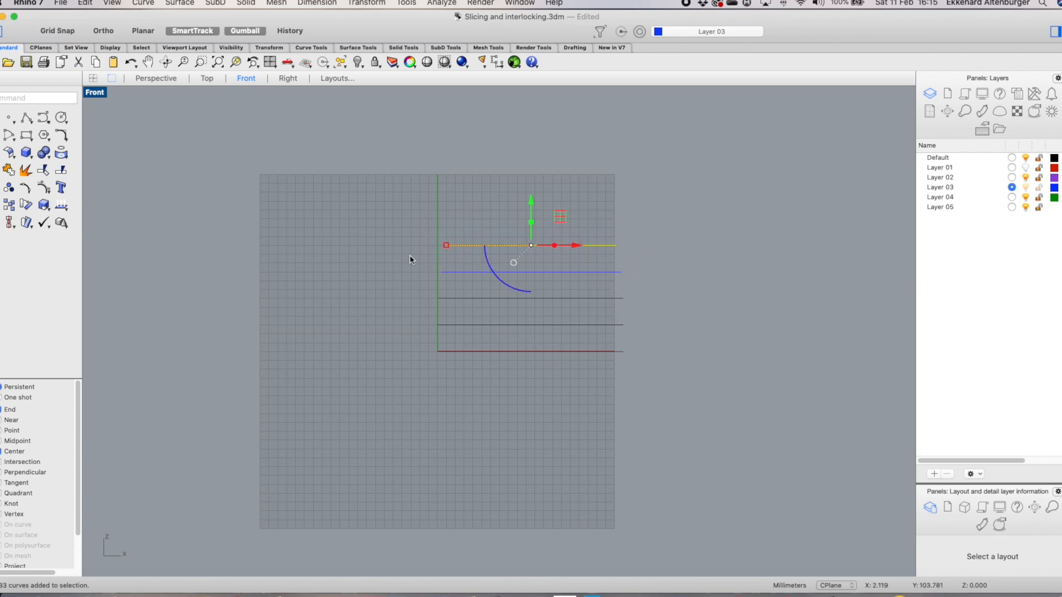
{"action": "left_click", "coordinate": [8, 170]}
{"action": "left_click_drag", "start_coordinate": [407, 258], "coordinate": [685, 282]}
{"action": "left_click", "coordinate": [8, 170]}
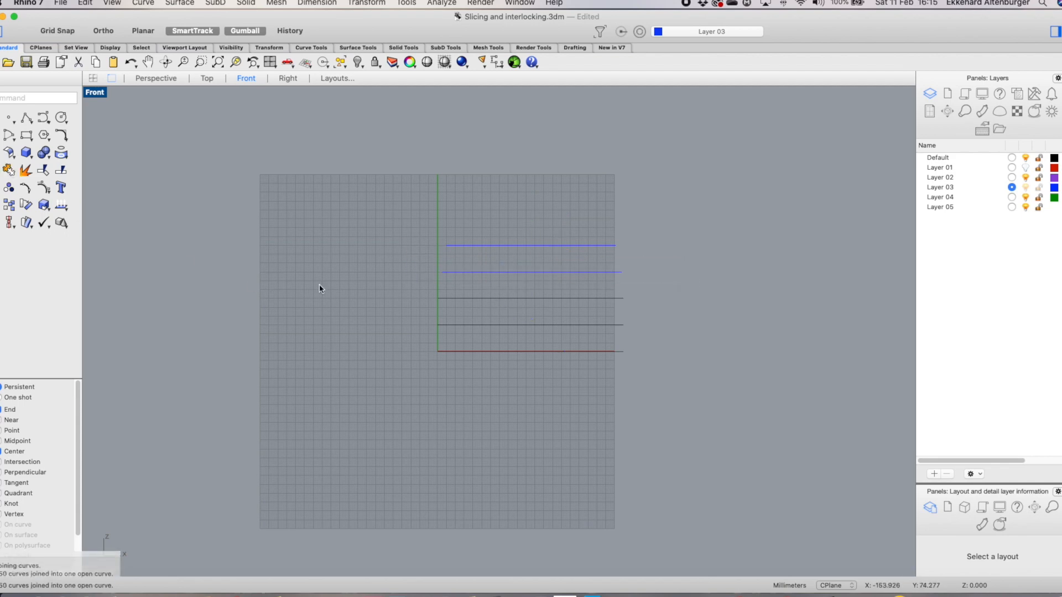
Join the curve segments at each of the three lower slice levels into single curves
{"action": "left_click_drag", "start_coordinate": [407, 291], "coordinate": [600, 305]}
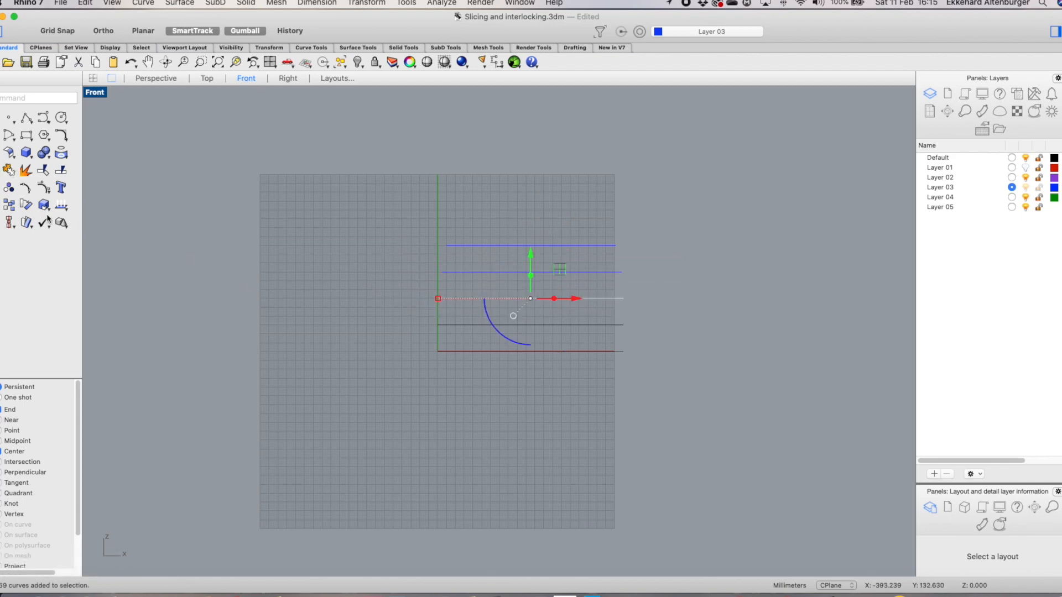
{"action": "left_click", "coordinate": [8, 169]}
{"action": "key", "text": "Escape"}
{"action": "left_click_drag", "start_coordinate": [427, 319], "coordinate": [666, 345]}
{"action": "left_click", "coordinate": [9, 170]}
{"action": "key", "text": "Escape"}
{"action": "left_click_drag", "start_coordinate": [425, 347], "coordinate": [678, 381]}
{"action": "left_click", "coordinate": [9, 170]}
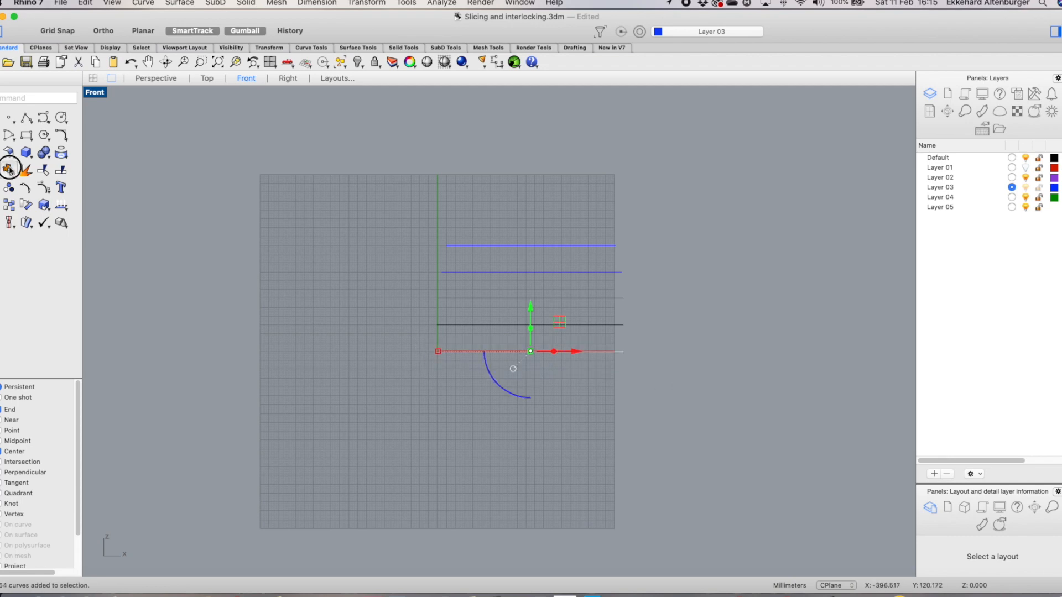
{"action": "key", "text": "Escape"}
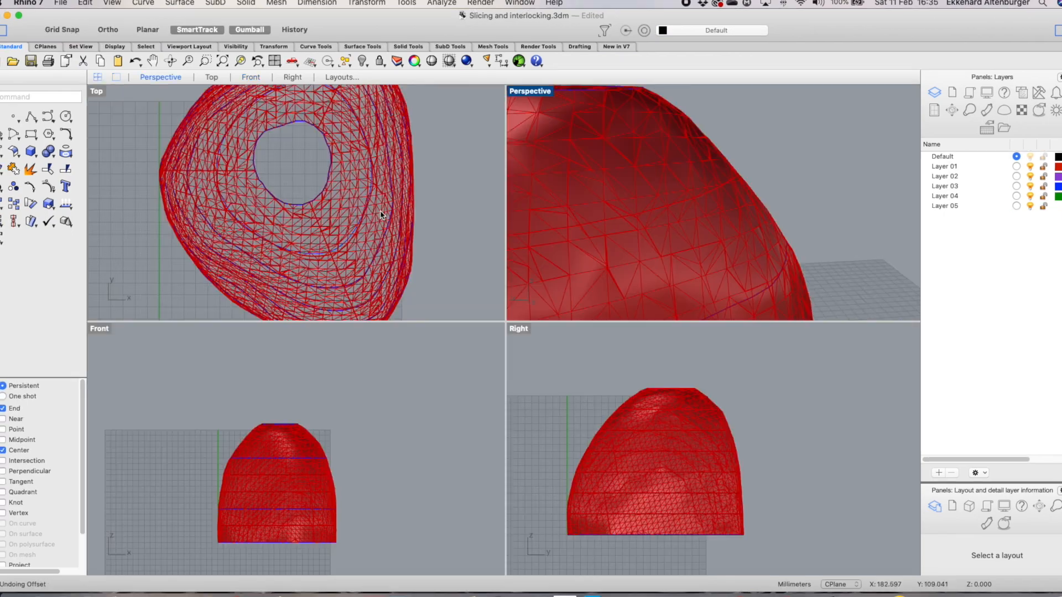
Maximize the Perspective viewport and hide Layer 01 to show only the slice curves
{"action": "scroll", "coordinate": [380, 218], "scroll_direction": "down", "scroll_amount": 2}
{"action": "right_click_drag", "start_coordinate": [707, 239], "coordinate": [721, 205]}
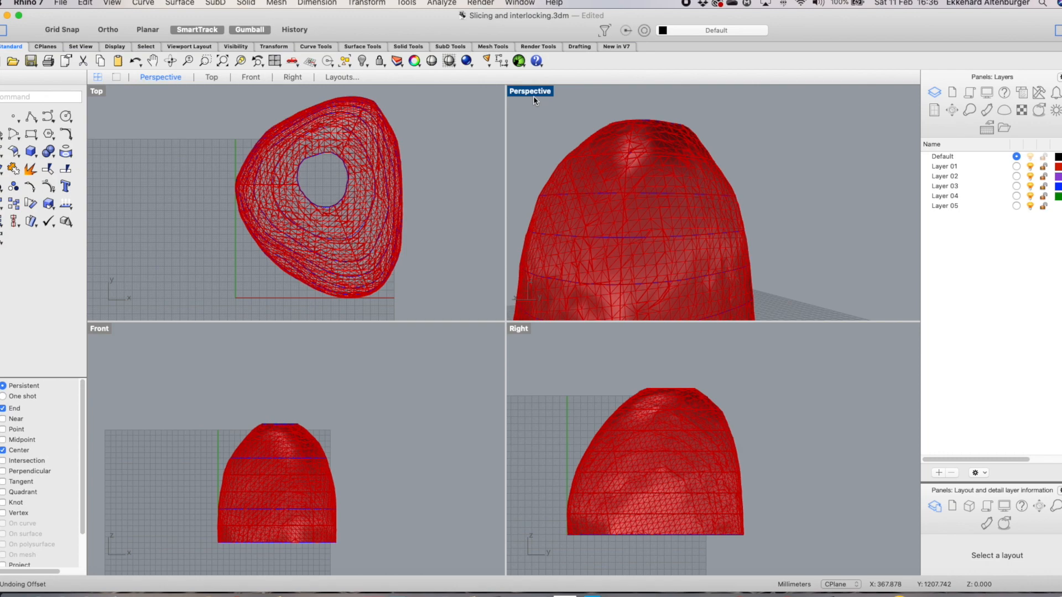
{"action": "double_click", "coordinate": [520, 91]}
{"action": "mouse_move", "coordinate": [575, 352]}
{"action": "right_mouse_down"}
{"action": "mouse_move", "coordinate": [569, 336]}
{"action": "mouse_move", "coordinate": [592, 337]}
{"action": "mouse_move", "coordinate": [562, 359]}
{"action": "right_mouse_up"}
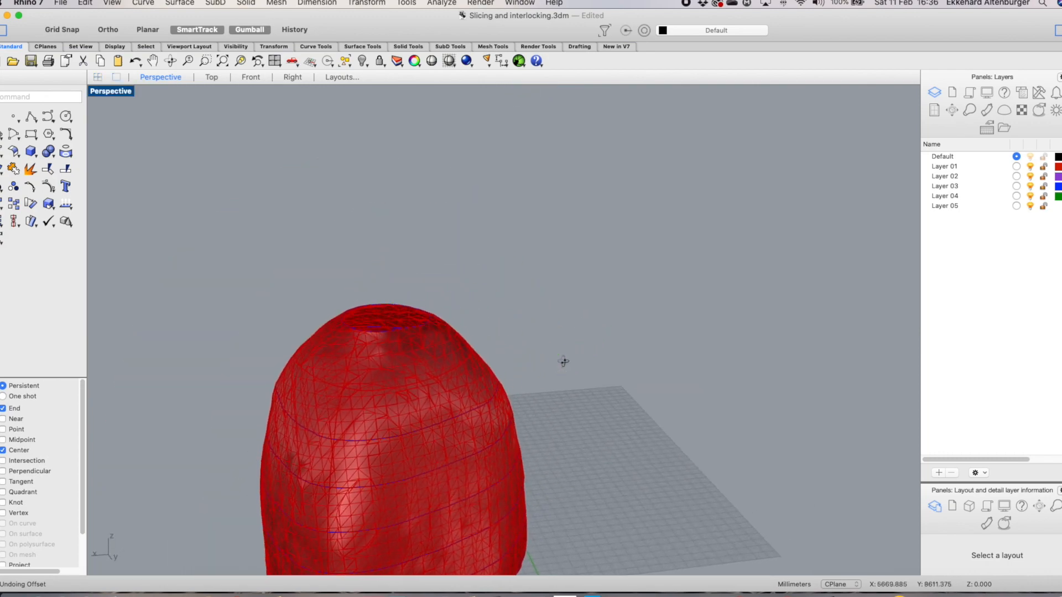
{"action": "left_click", "coordinate": [1030, 167]}
{"action": "mouse_move", "coordinate": [671, 374]}
{"action": "right_mouse_down"}
{"action": "mouse_move", "coordinate": [702, 315]}
{"action": "mouse_move", "coordinate": [764, 321]}
{"action": "mouse_move", "coordinate": [744, 310]}
{"action": "mouse_move", "coordinate": [662, 333]}
{"action": "mouse_move", "coordinate": [649, 367]}
{"action": "mouse_move", "coordinate": [686, 373]}
{"action": "right_mouse_up"}
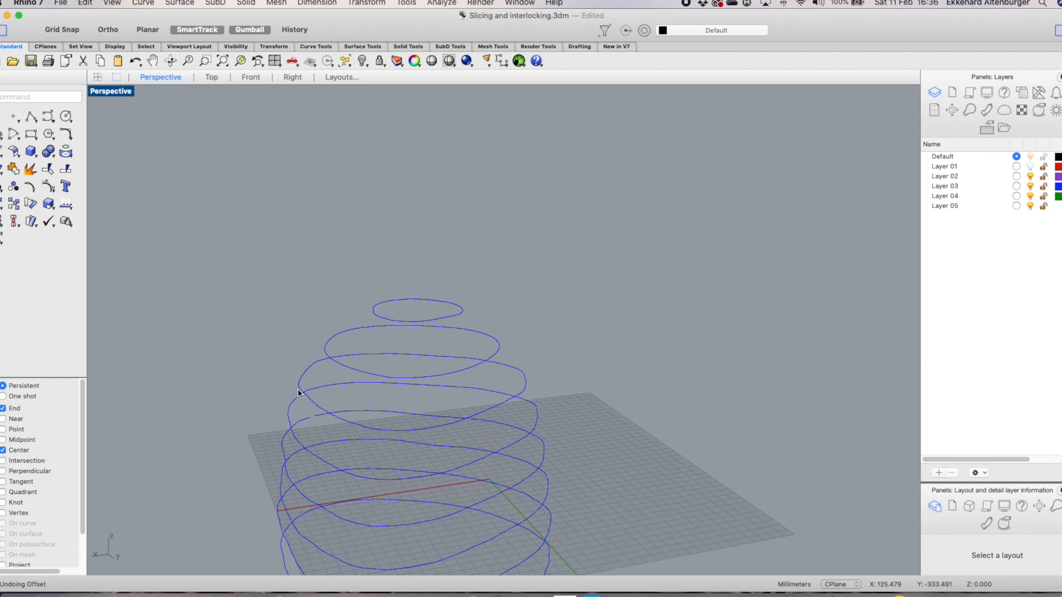
Select the upper slice curves one at a time to check whether each is closed
{"action": "scroll", "coordinate": [311, 406], "scroll_direction": "up", "scroll_amount": 5}
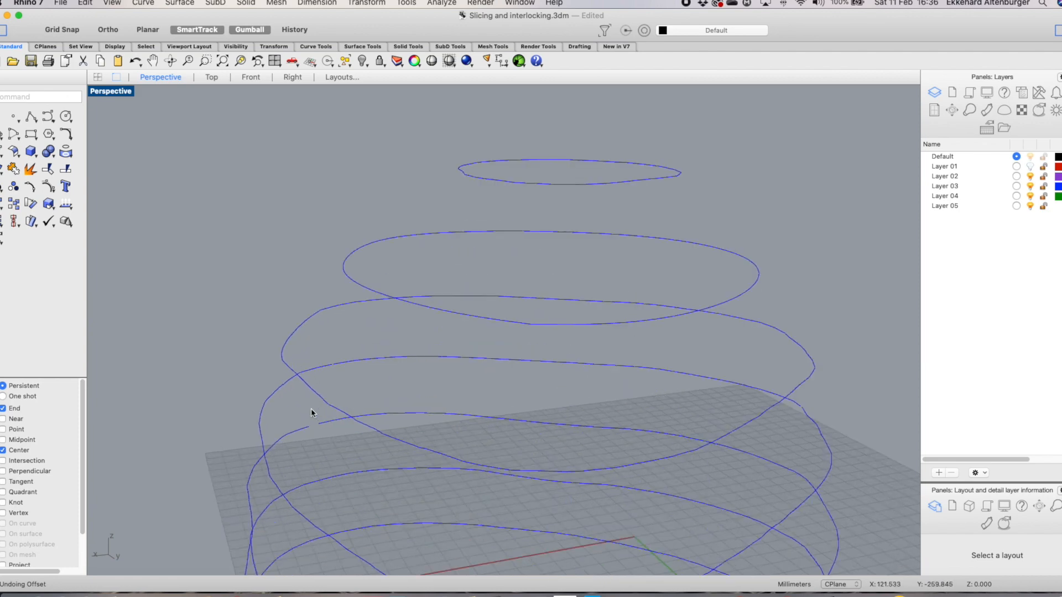
{"action": "left_click", "coordinate": [313, 318]}
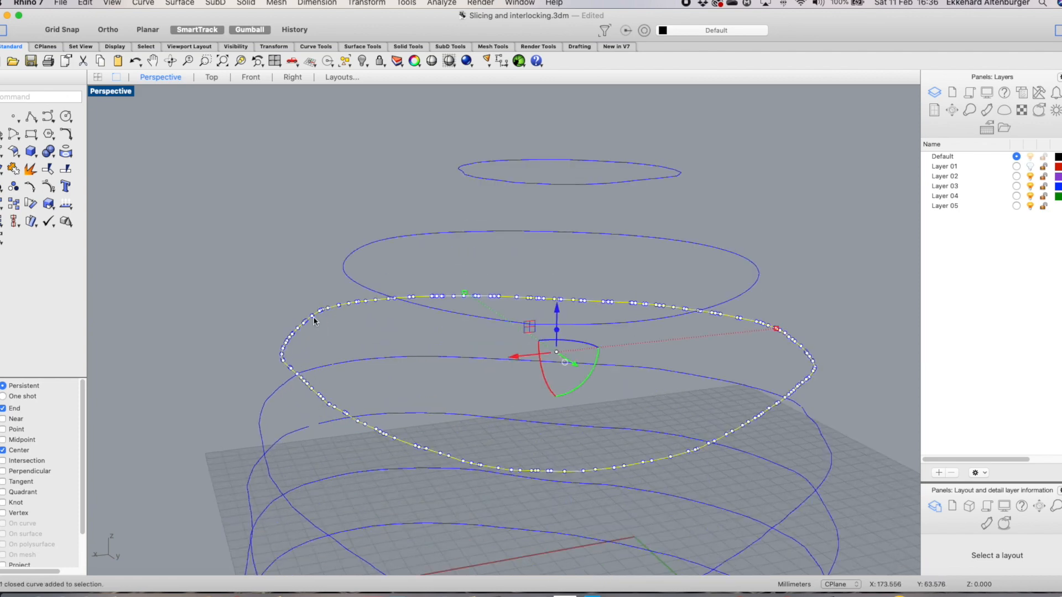
{"action": "left_click", "coordinate": [473, 175]}
{"action": "scroll", "coordinate": [587, 376], "scroll_direction": "down", "scroll_amount": 3}
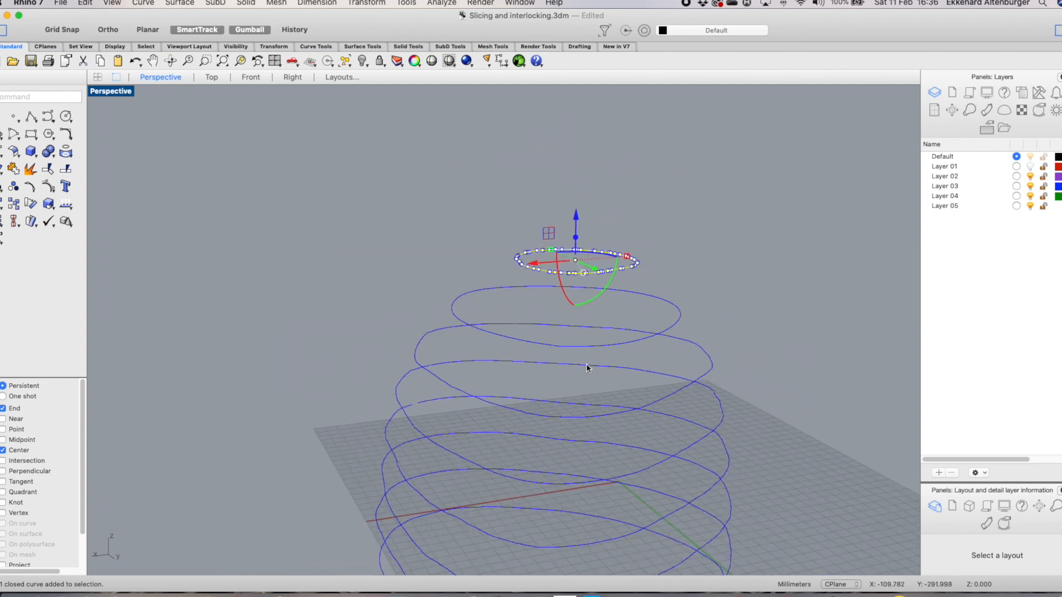
{"action": "scroll", "coordinate": [488, 439], "scroll_direction": "down", "scroll_amount": 3}
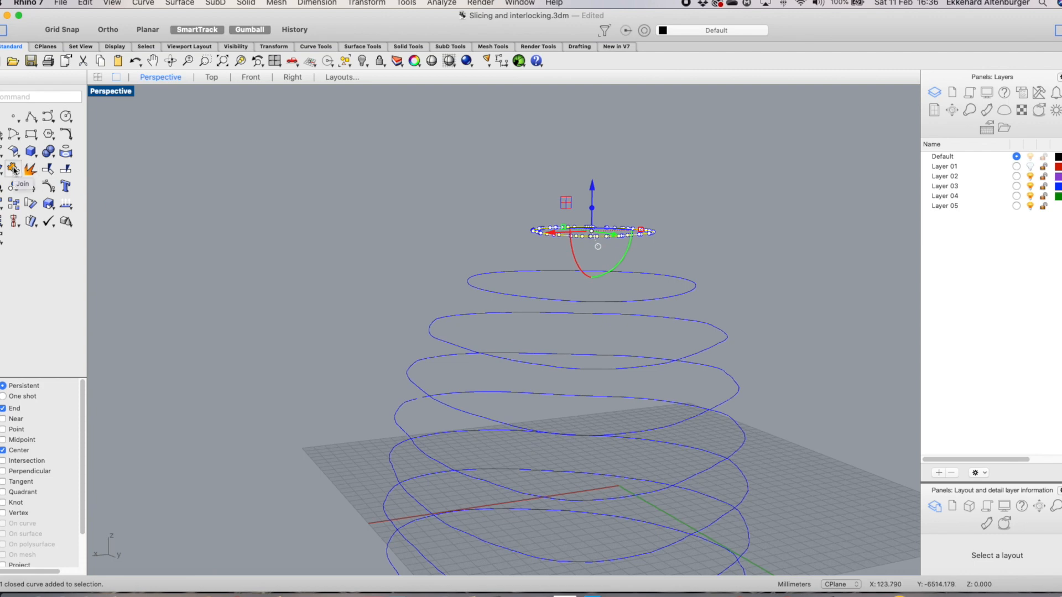
Close the gap in an open slice curve by moving one end point onto the other end
{"action": "left_click", "coordinate": [403, 404]}
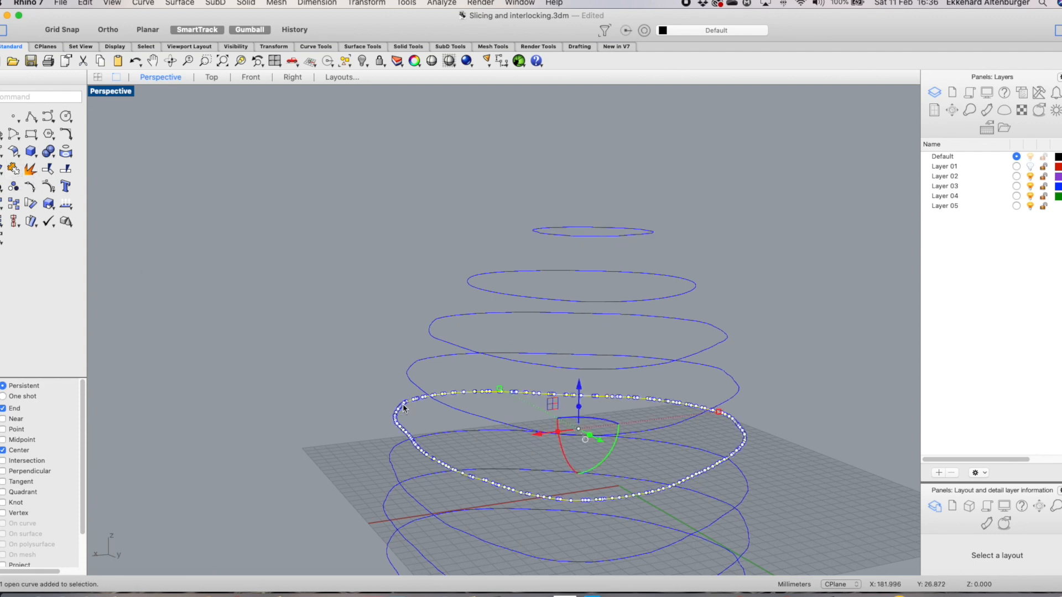
{"action": "scroll", "coordinate": [428, 406], "scroll_direction": "up", "scroll_amount": 3}
{"action": "scroll", "coordinate": [428, 407], "scroll_direction": "up", "scroll_amount": 3}
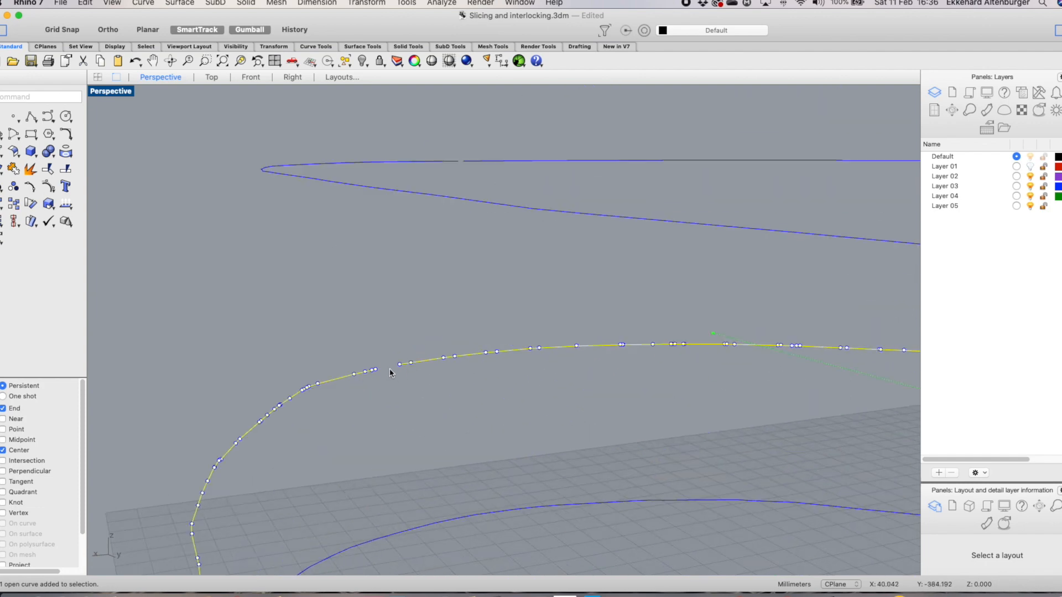
{"action": "scroll", "coordinate": [395, 376], "scroll_direction": "down", "scroll_amount": 3}
{"action": "scroll", "coordinate": [393, 373], "scroll_direction": "up", "scroll_amount": 3}
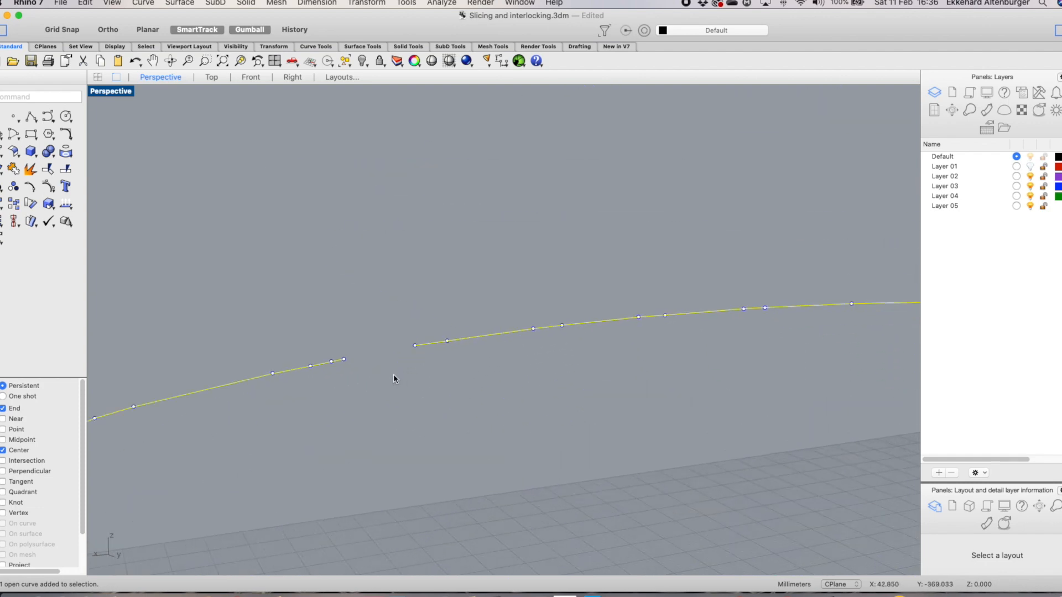
{"action": "left_click", "coordinate": [344, 359]}
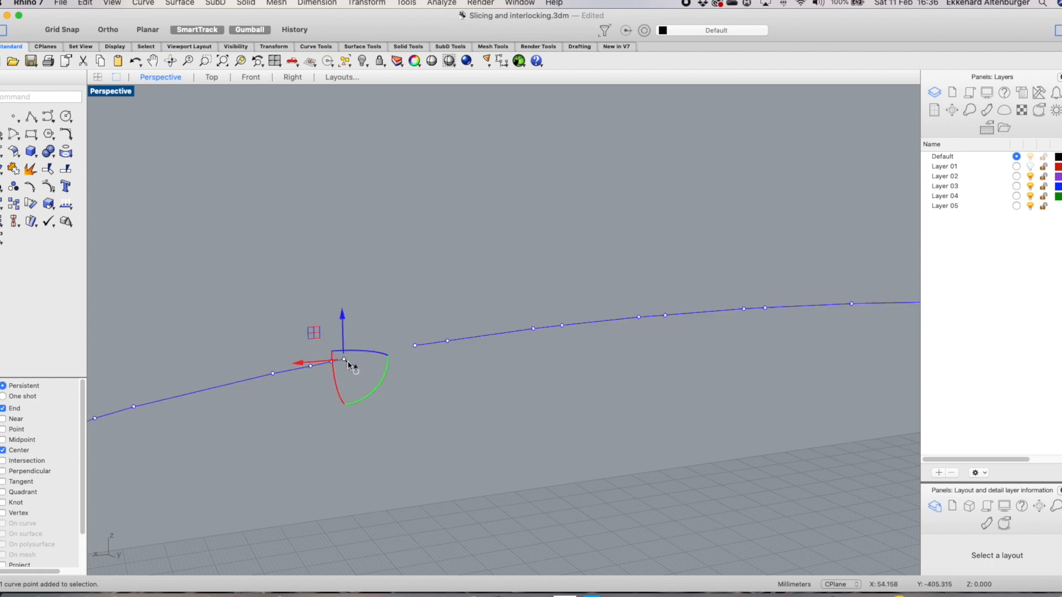
{"action": "left_click_drag", "start_coordinate": [345, 360], "coordinate": [415, 345]}
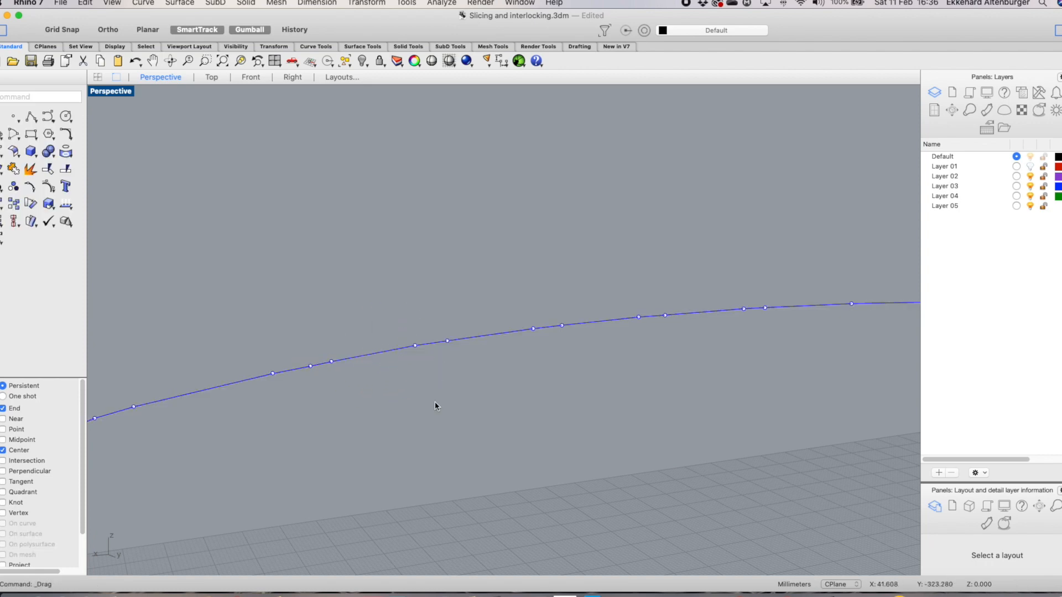
{"action": "scroll", "coordinate": [462, 390], "scroll_direction": "down", "scroll_amount": 10}
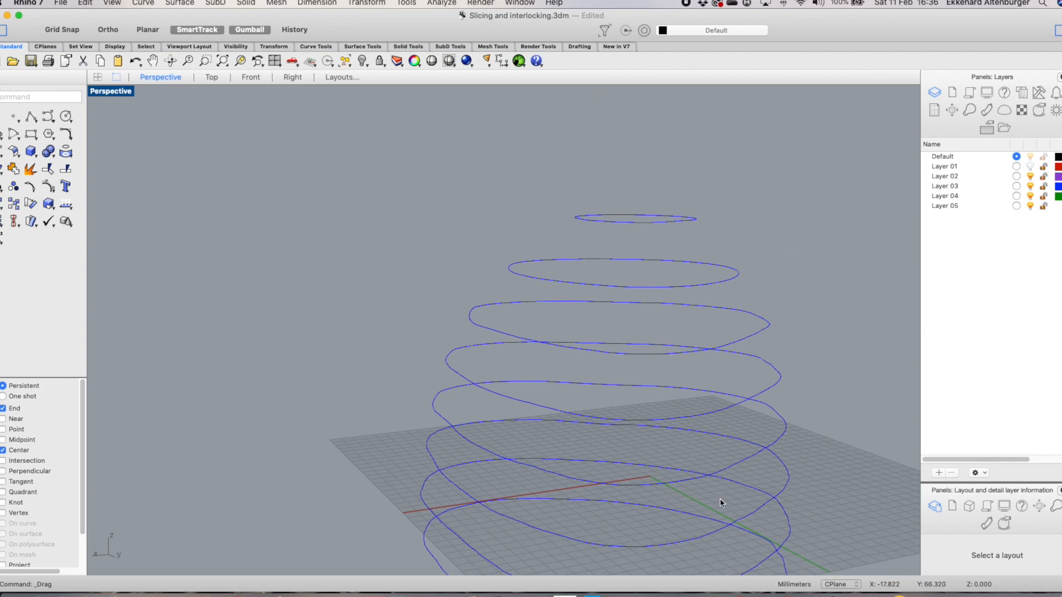
Close the gaps in the next open slice curve by moving its end control points together
{"action": "left_click", "coordinate": [763, 504]}
{"action": "scroll", "coordinate": [550, 437], "scroll_direction": "up", "scroll_amount": 5}
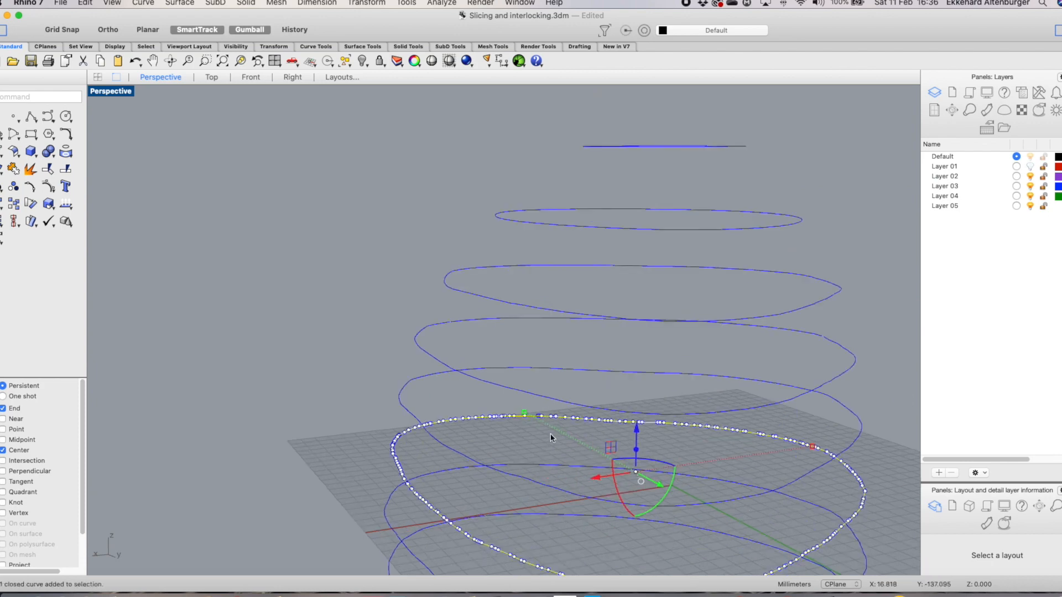
{"action": "scroll", "coordinate": [550, 437], "scroll_direction": "down", "scroll_amount": 5}
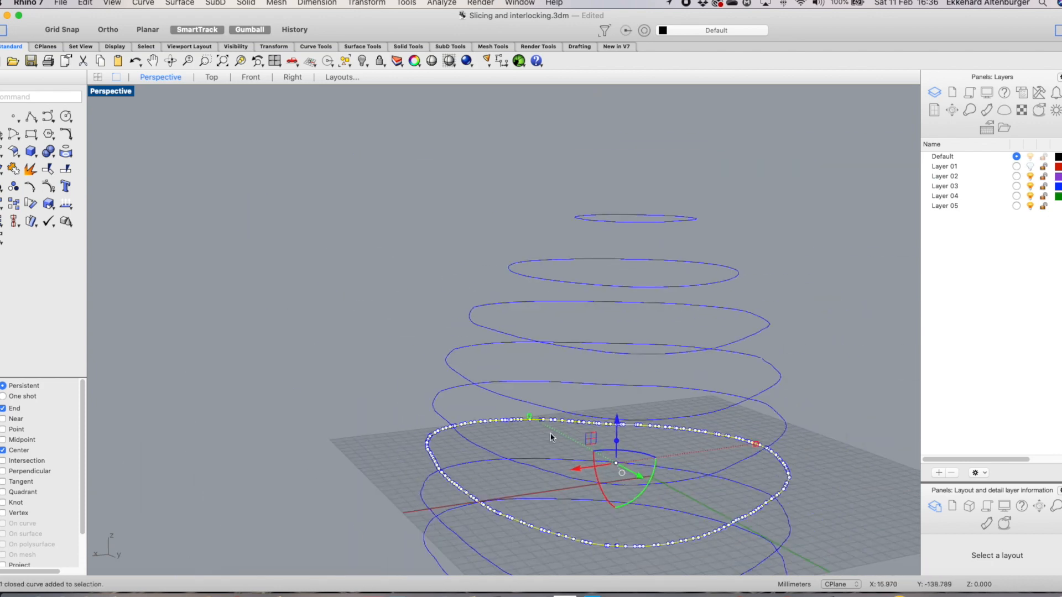
{"action": "left_click", "coordinate": [742, 405]}
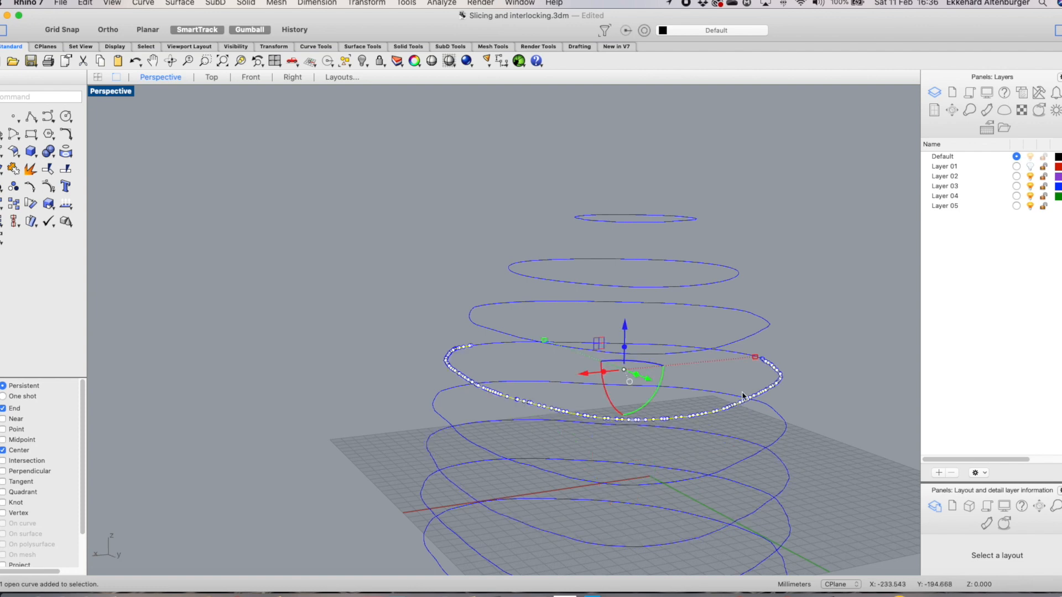
{"action": "mouse_move", "coordinate": [720, 347]}
{"action": "right_mouse_down"}
{"action": "mouse_move", "coordinate": [770, 359]}
{"action": "mouse_move", "coordinate": [643, 372]}
{"action": "right_mouse_up"}
{"action": "scroll", "coordinate": [360, 434], "scroll_direction": "up", "scroll_amount": 10}
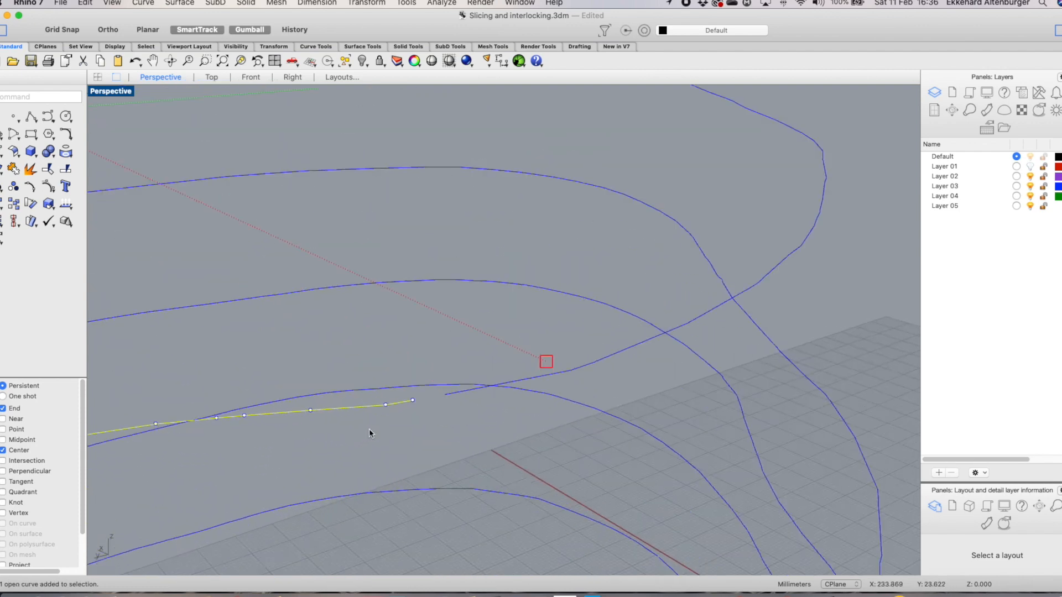
{"action": "scroll", "coordinate": [418, 413], "scroll_direction": "down", "scroll_amount": 2}
{"action": "key", "text": "F10"}
{"action": "left_click", "coordinate": [416, 406]}
{"action": "left_click_drag", "start_coordinate": [421, 414], "coordinate": [435, 410]}
{"action": "right_click_drag", "start_coordinate": [581, 382], "coordinate": [497, 156]}
{"action": "scroll", "coordinate": [431, 150], "scroll_direction": "up", "scroll_amount": 5}
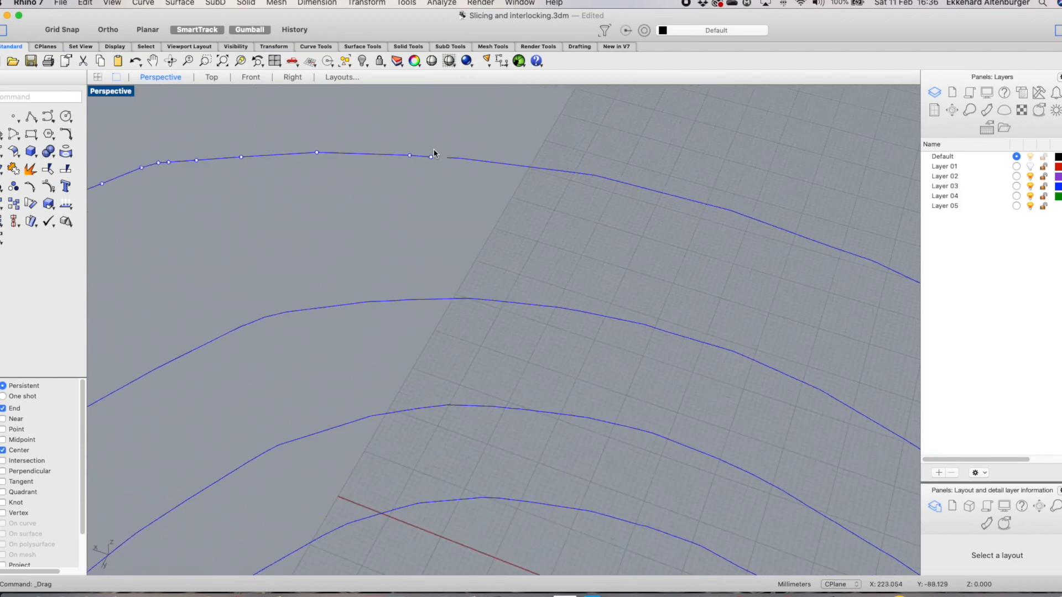
{"action": "left_click_drag", "start_coordinate": [430, 163], "coordinate": [452, 159]}
Select the lower slice curves one by one, including overlapping ones, to check which are open
{"action": "scroll", "coordinate": [495, 227], "scroll_direction": "down", "scroll_amount": 3}
{"action": "scroll", "coordinate": [495, 229], "scroll_direction": "down", "scroll_amount": 3}
{"action": "right_click_drag", "start_coordinate": [509, 234], "coordinate": [707, 243]}
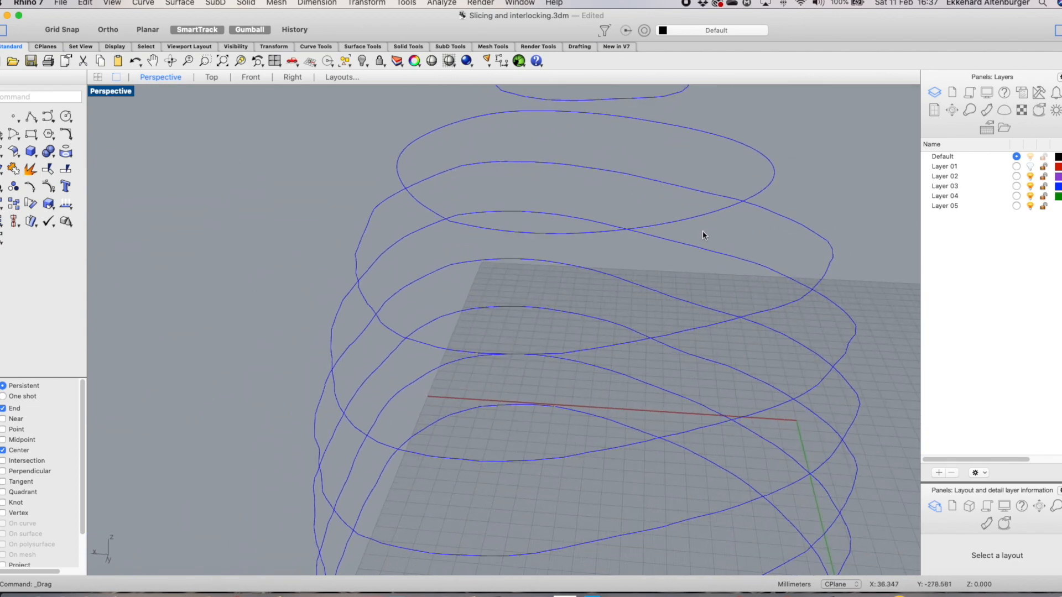
{"action": "left_click", "coordinate": [769, 313]}
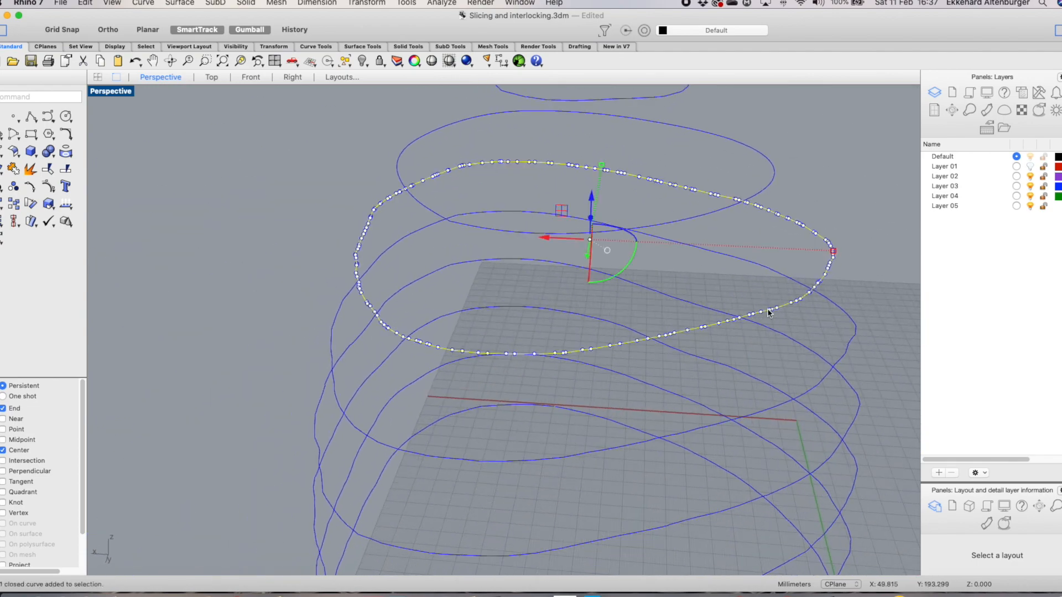
{"action": "right_click_drag", "start_coordinate": [763, 372], "coordinate": [774, 343]}
{"action": "left_click", "coordinate": [768, 333]}
{"action": "right_click_drag", "start_coordinate": [883, 279], "coordinate": [797, 307]}
{"action": "scroll", "coordinate": [547, 406], "scroll_direction": "up", "scroll_amount": 3}
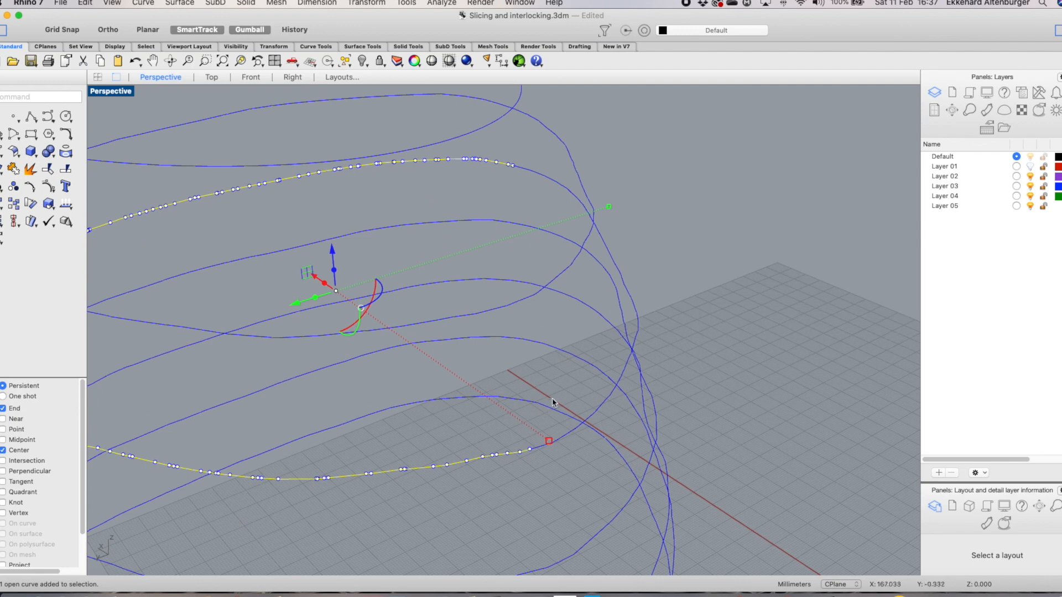
{"action": "scroll", "coordinate": [550, 403], "scroll_direction": "down", "scroll_amount": 5}
{"action": "left_click", "coordinate": [587, 432]}
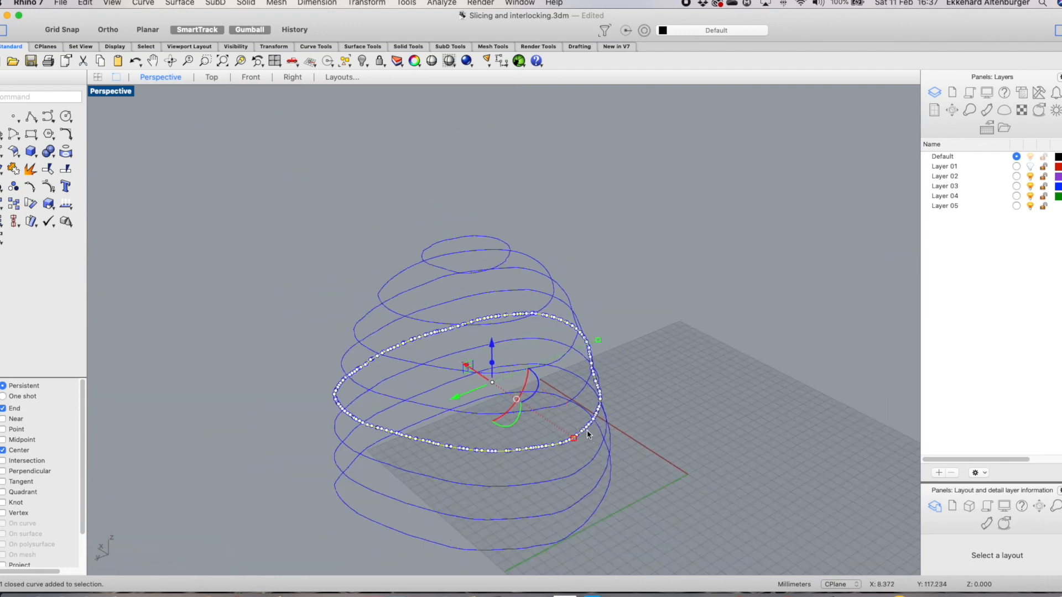
{"action": "left_click_drag", "start_coordinate": [585, 437], "coordinate": [588, 467]}
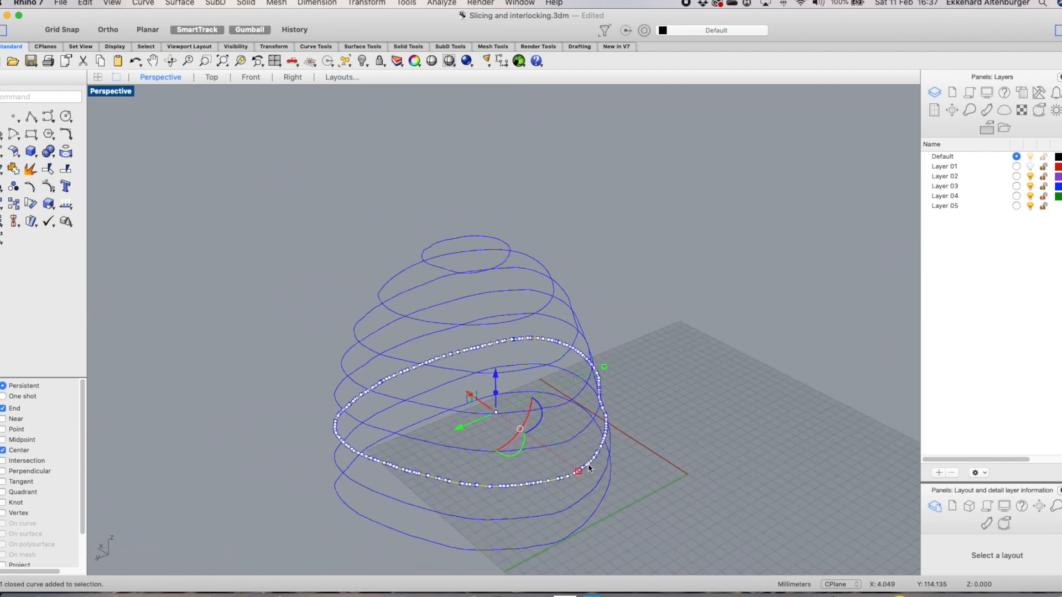
{"action": "scroll", "coordinate": [518, 495], "scroll_direction": "up", "scroll_amount": 5}
{"action": "left_click", "coordinate": [613, 532]}
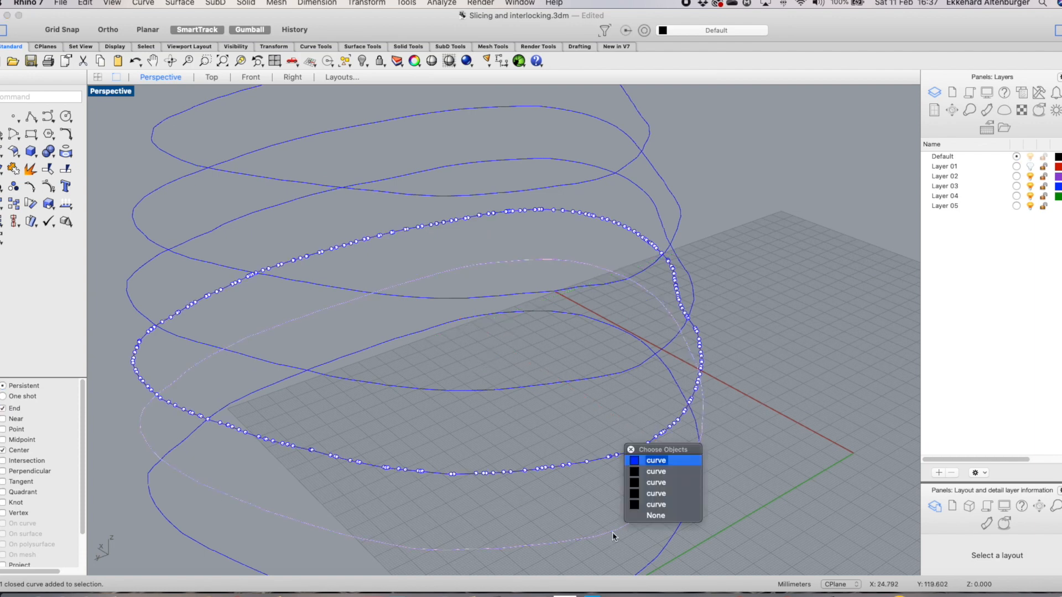
{"action": "left_click", "coordinate": [642, 462]}
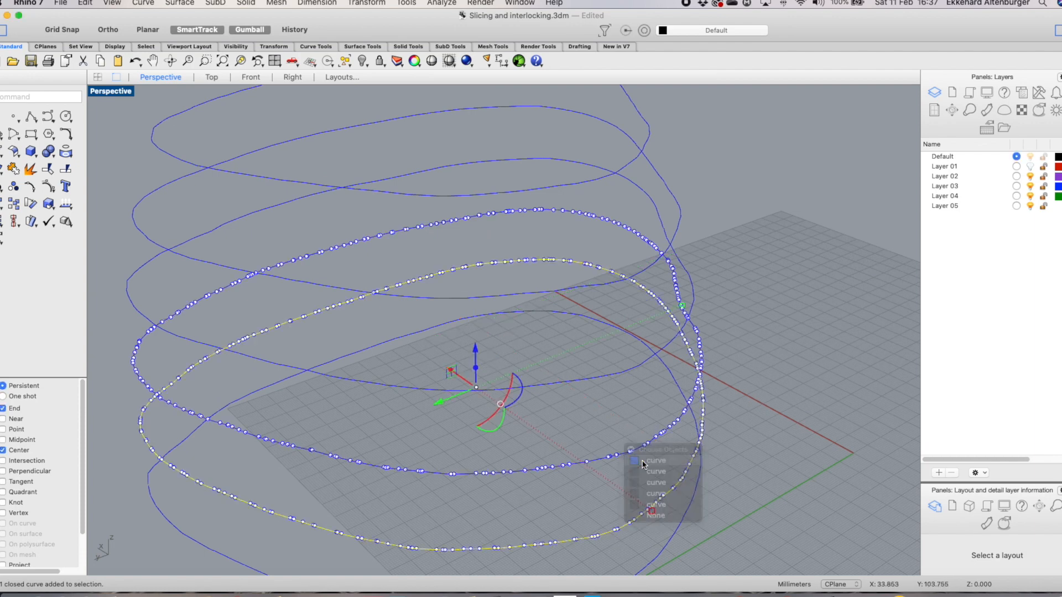
Close the gaps in the bottom slice curve by moving its end points together
{"action": "scroll", "coordinate": [613, 489], "scroll_direction": "down", "scroll_amount": 3}
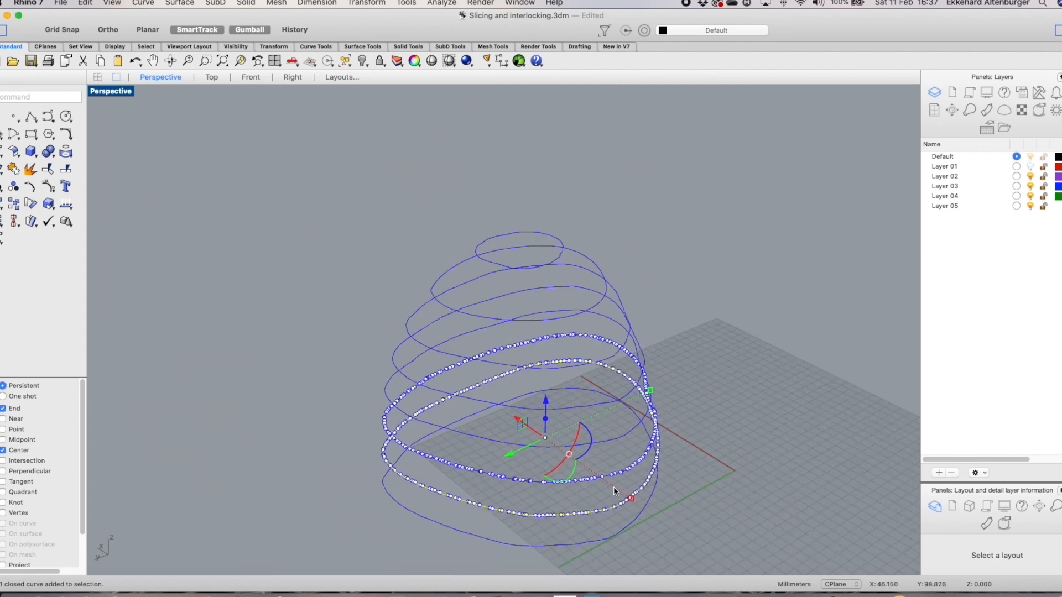
{"action": "scroll", "coordinate": [621, 519], "scroll_direction": "down", "scroll_amount": 4}
{"action": "right_click_drag", "start_coordinate": [630, 507], "coordinate": [640, 475]}
{"action": "left_click", "coordinate": [641, 454]}
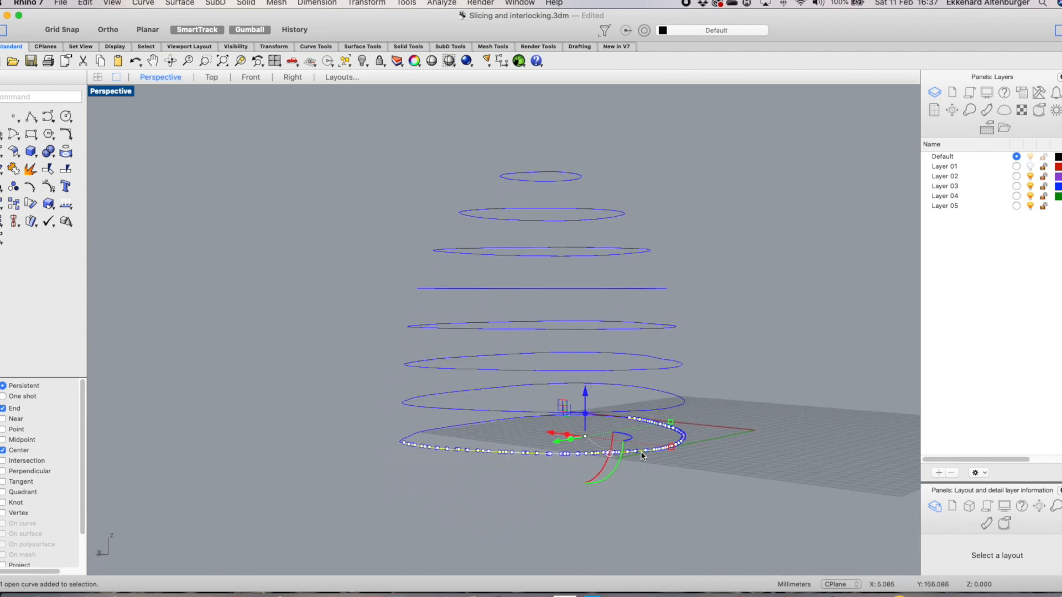
{"action": "scroll", "coordinate": [575, 481], "scroll_direction": "up", "scroll_amount": 8}
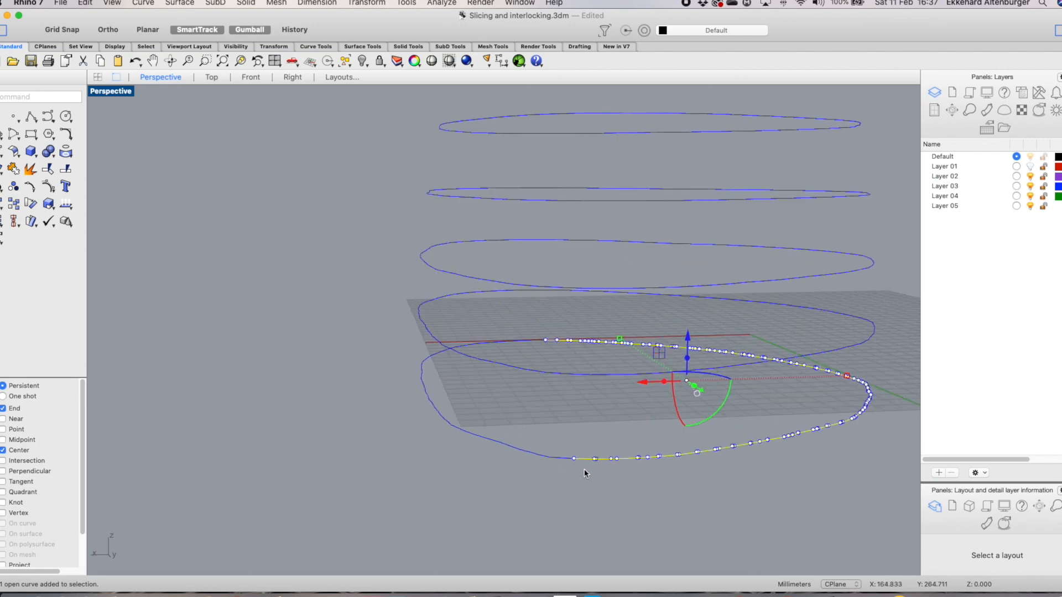
{"action": "scroll", "coordinate": [570, 458], "scroll_direction": "up", "scroll_amount": 4}
{"action": "scroll", "coordinate": [569, 458], "scroll_direction": "down", "scroll_amount": 3}
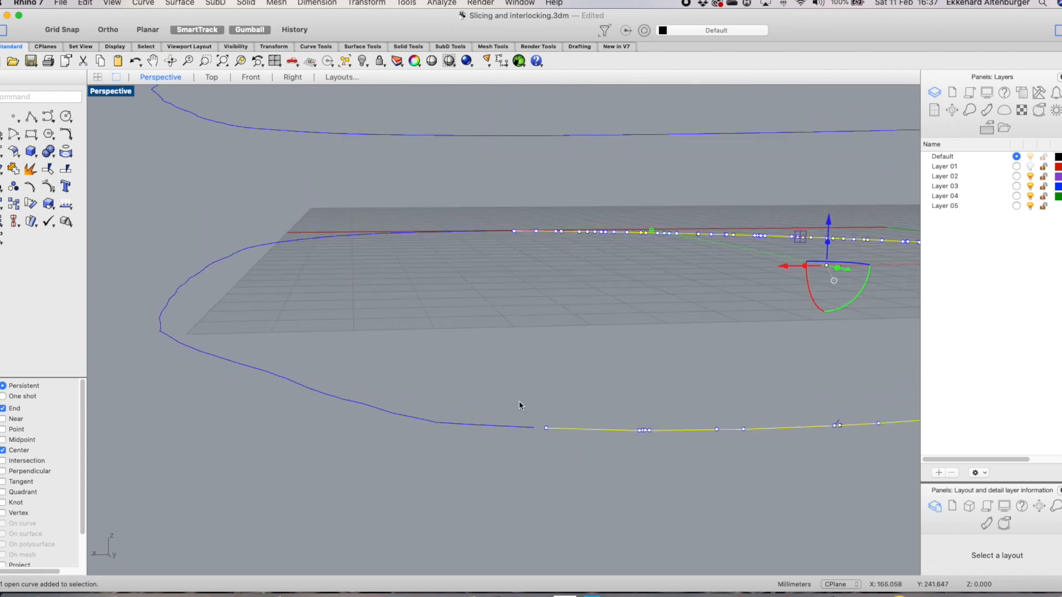
{"action": "left_click", "coordinate": [546, 429]}
{"action": "left_click_drag", "start_coordinate": [547, 430], "coordinate": [535, 430]}
{"action": "scroll", "coordinate": [553, 483], "scroll_direction": "down", "scroll_amount": 6}
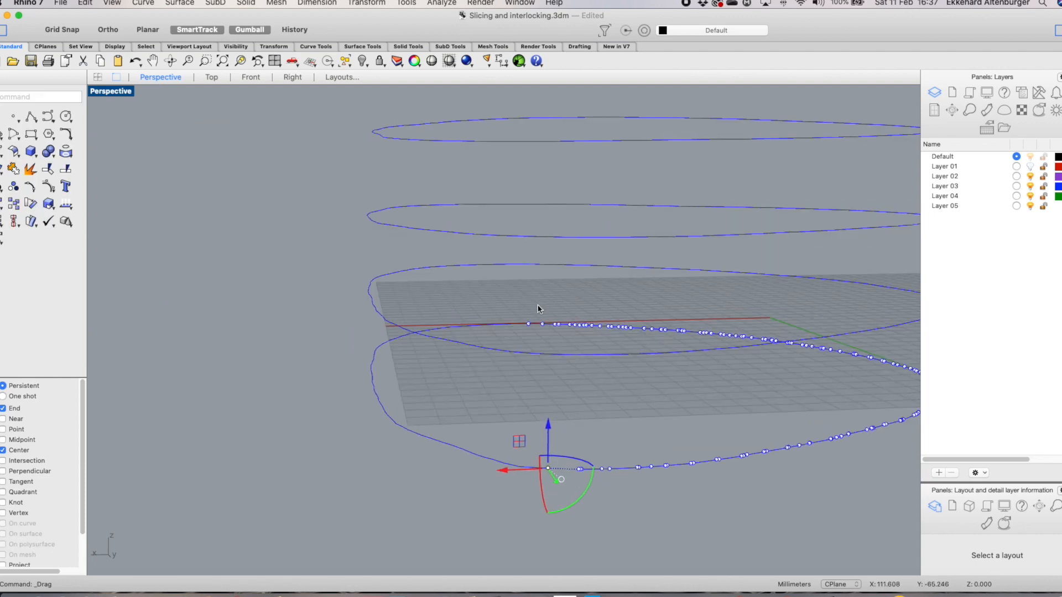
{"action": "scroll", "coordinate": [541, 332], "scroll_direction": "up", "scroll_amount": 10}
{"action": "scroll", "coordinate": [510, 343], "scroll_direction": "up", "scroll_amount": 2}
{"action": "left_click", "coordinate": [511, 323]}
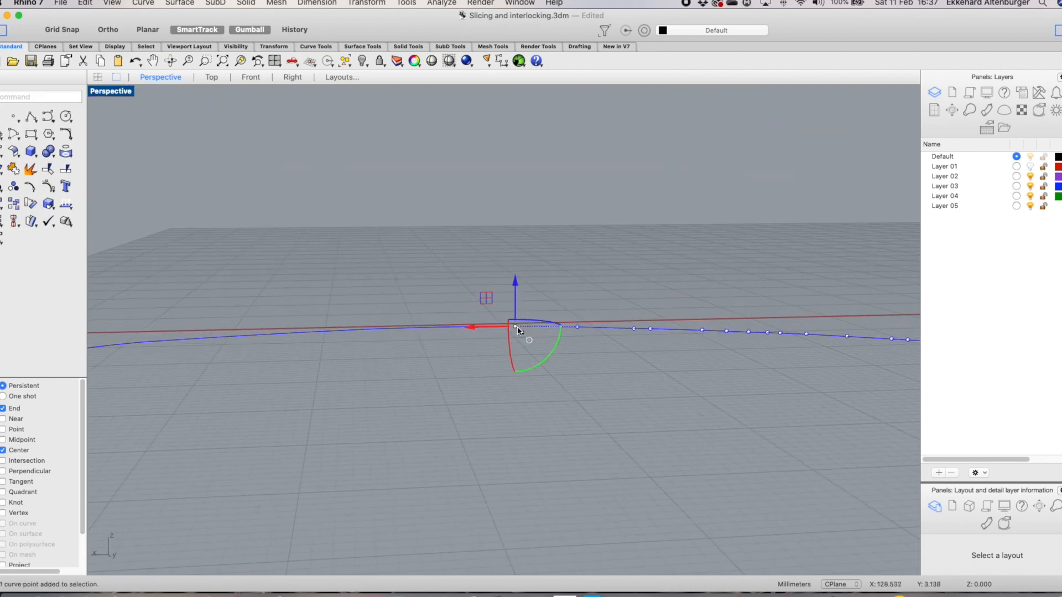
{"action": "left_click_drag", "start_coordinate": [516, 327], "coordinate": [512, 326]}
Switch to the four-viewport layout and join the bottom-level curves selected in the Right view
{"action": "scroll", "coordinate": [539, 406], "scroll_direction": "down", "scroll_amount": 2}
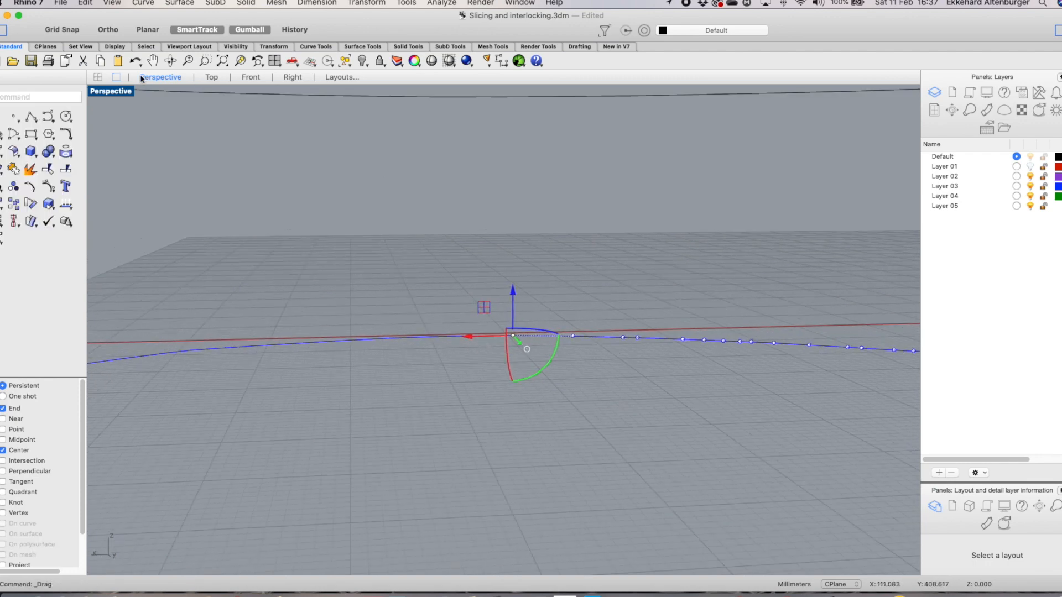
{"action": "left_click", "coordinate": [98, 77]}
{"action": "scroll", "coordinate": [357, 304], "scroll_direction": "down", "scroll_amount": 3}
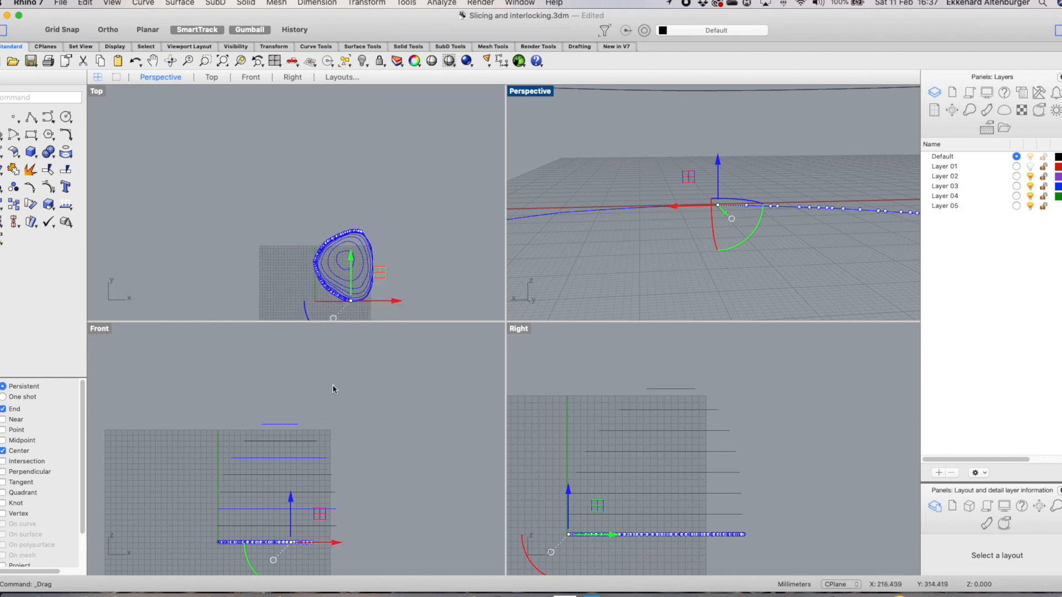
{"action": "scroll", "coordinate": [610, 562], "scroll_direction": "up", "scroll_amount": 2}
{"action": "scroll", "coordinate": [608, 561], "scroll_direction": "down", "scroll_amount": 2}
{"action": "left_click", "coordinate": [636, 557]}
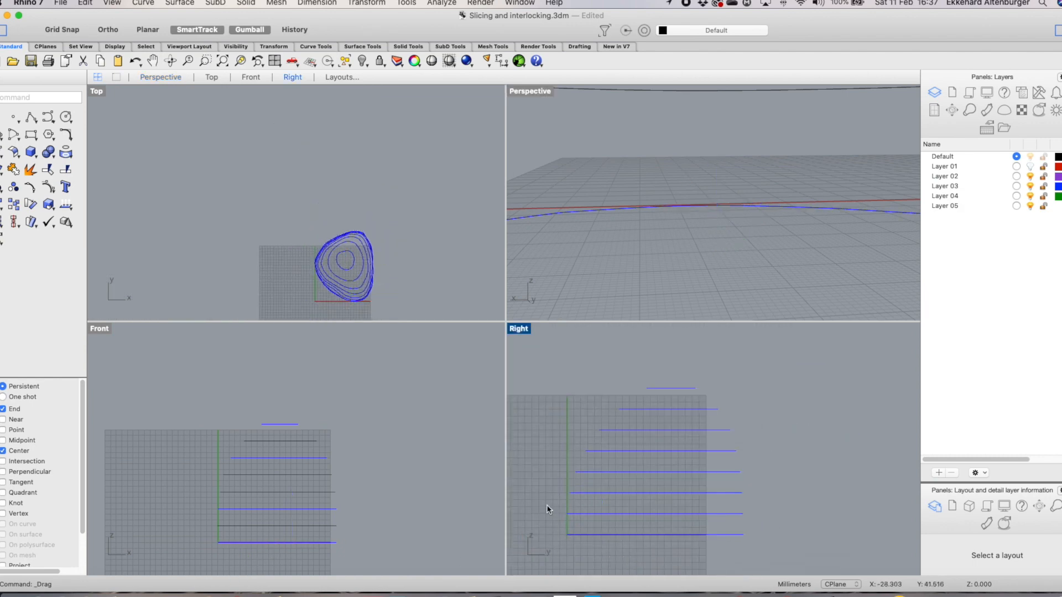
{"action": "left_click_drag", "start_coordinate": [555, 526], "coordinate": [774, 563]}
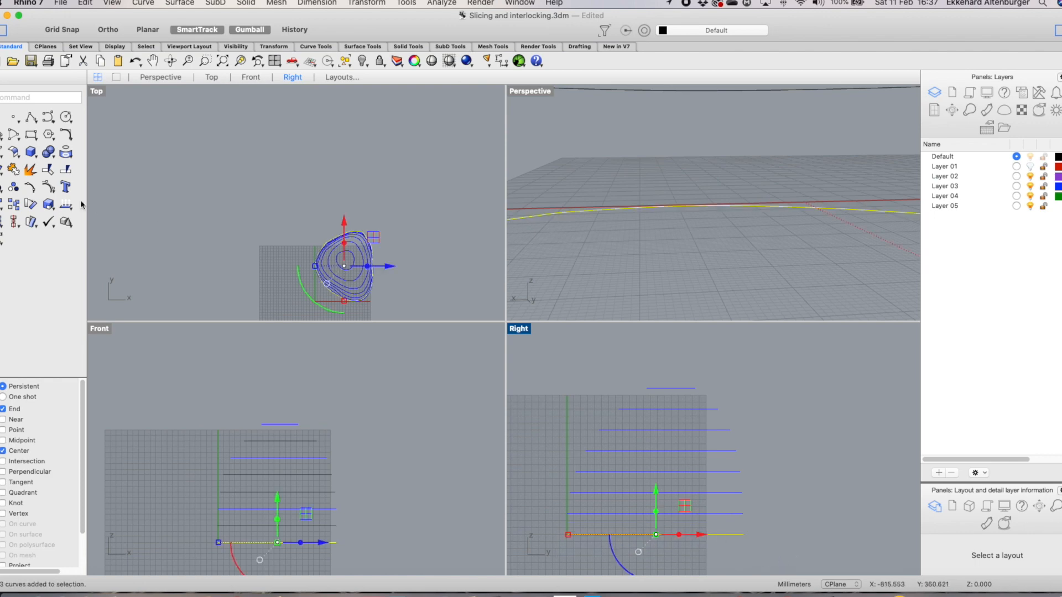
{"action": "left_click", "coordinate": [13, 169]}
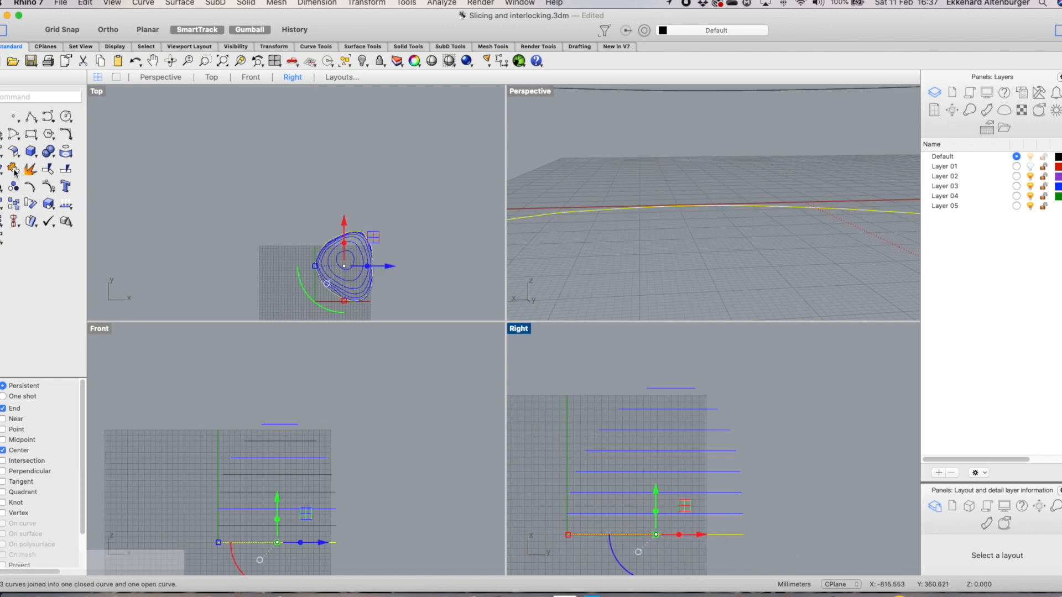
Inspect the joined bottom slice curves by selecting them in the Right view and checking them in the Top view
{"action": "left_click", "coordinate": [584, 506]}
{"action": "left_click_drag", "start_coordinate": [584, 503], "coordinate": [785, 534]}
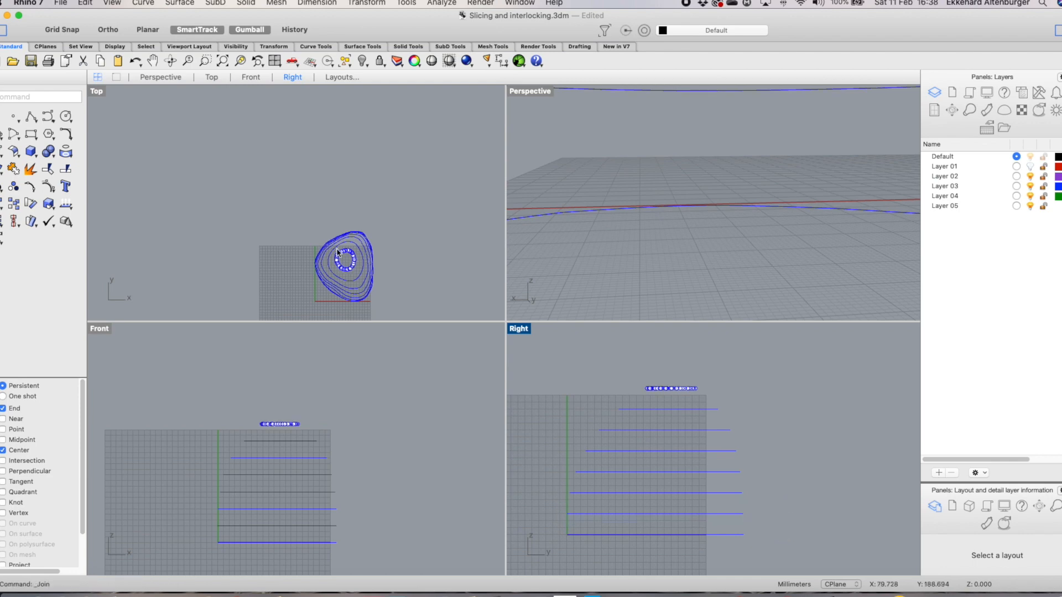
{"action": "scroll", "coordinate": [347, 257], "scroll_direction": "up", "scroll_amount": 10}
{"action": "scroll", "coordinate": [349, 260], "scroll_direction": "up", "scroll_amount": 5}
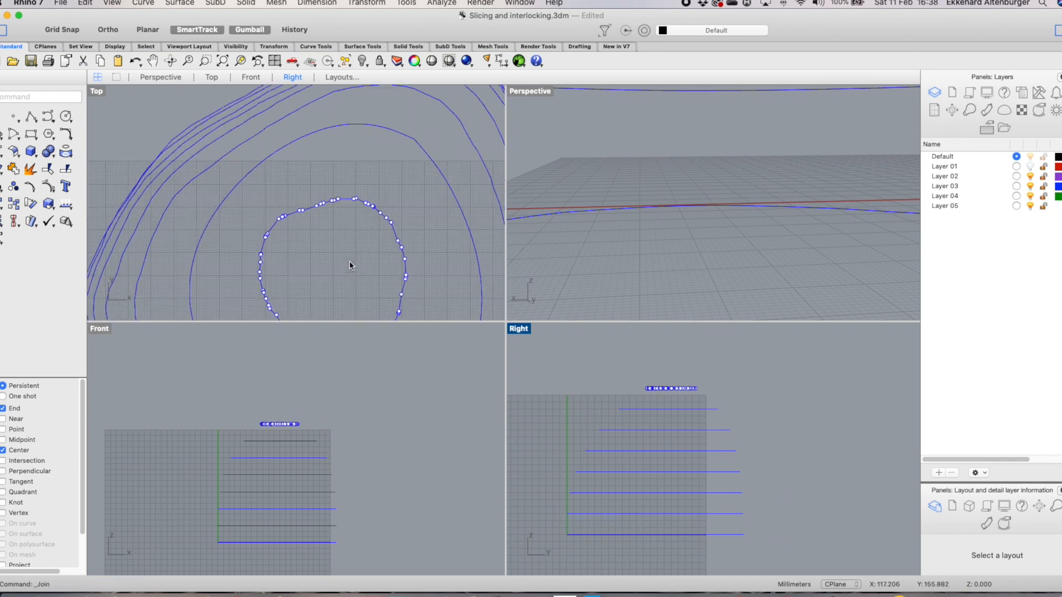
{"action": "scroll", "coordinate": [349, 259], "scroll_direction": "down", "scroll_amount": 6}
{"action": "left_click", "coordinate": [487, 224]}
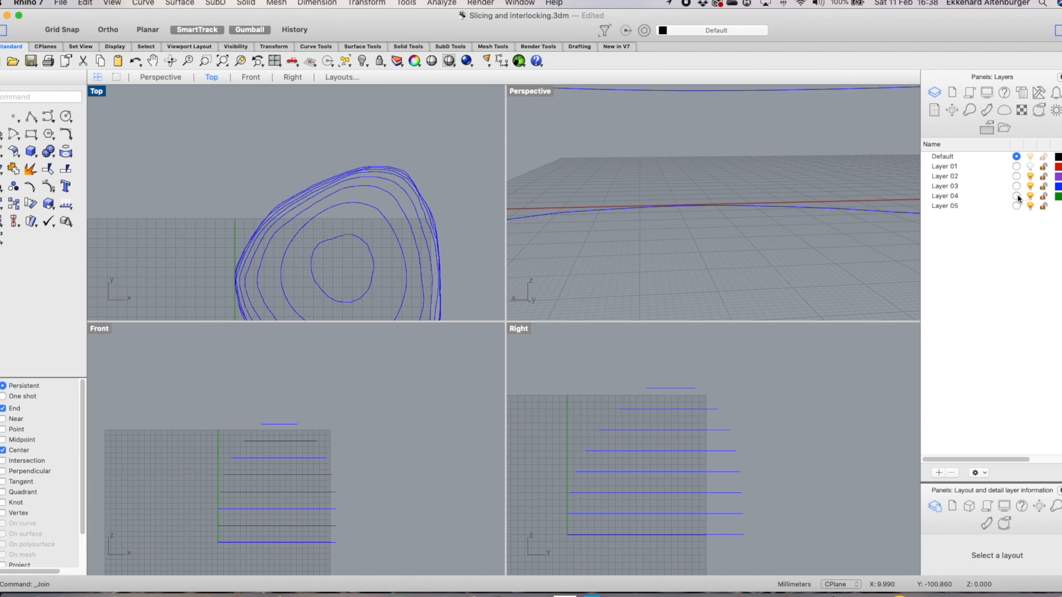
Rename Layer 04 to 'final segments horizon…'
{"action": "left_click", "coordinate": [948, 194]}
{"action": "left_click", "coordinate": [947, 195]}
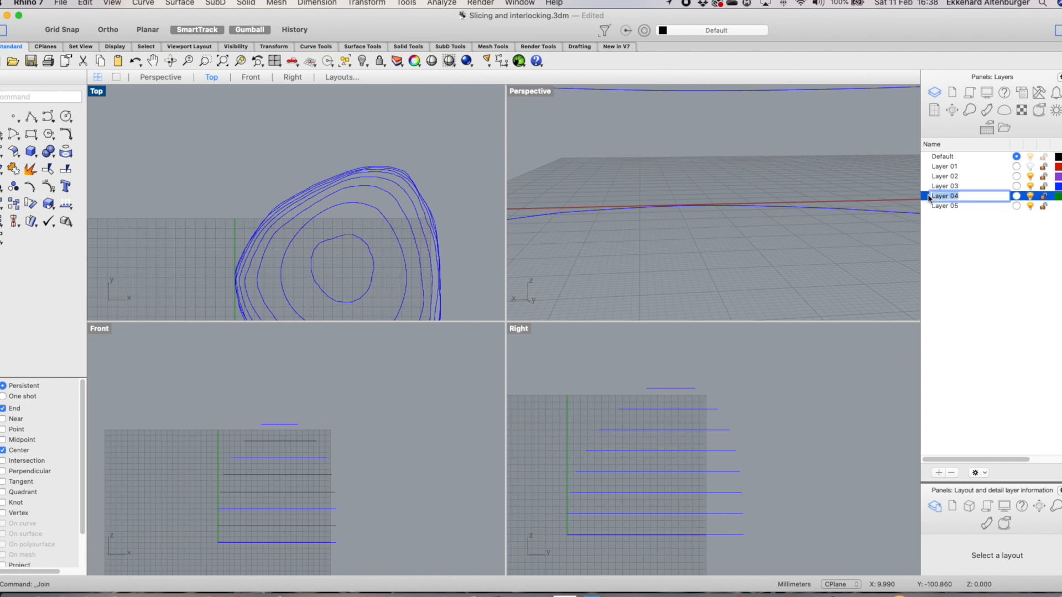
{"action": "type", "text": "final segments horizon..."}
{"action": "left_click", "coordinate": [1045, 226]}
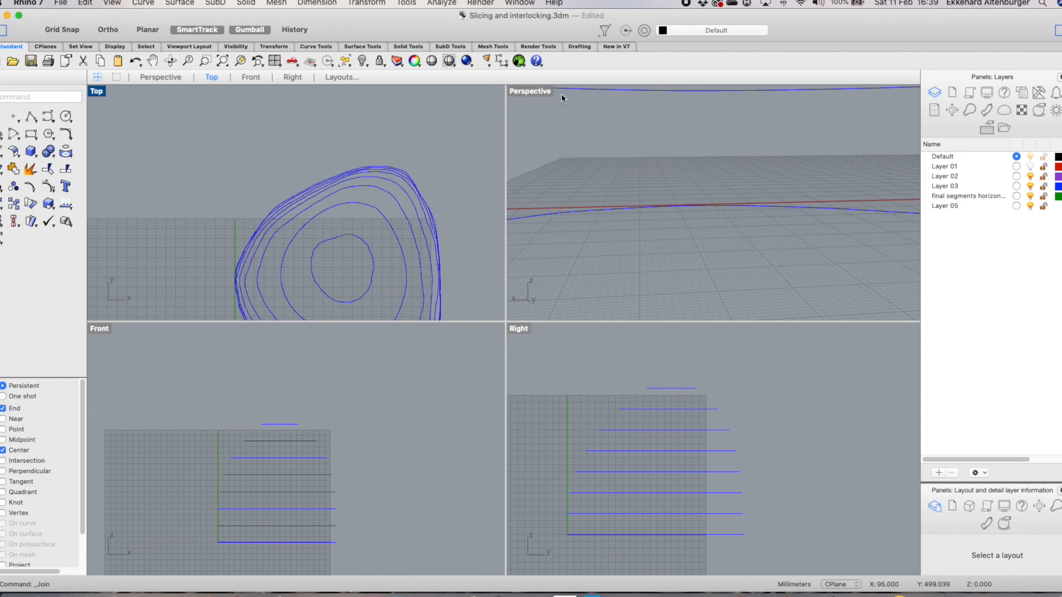
Smooth the top slice curve in X and Y with fixed boundaries, smooth factor 0.0653 and 100 steps
{"action": "double_click", "coordinate": [539, 92]}
{"action": "scroll", "coordinate": [486, 249], "scroll_direction": "down", "scroll_amount": 10}
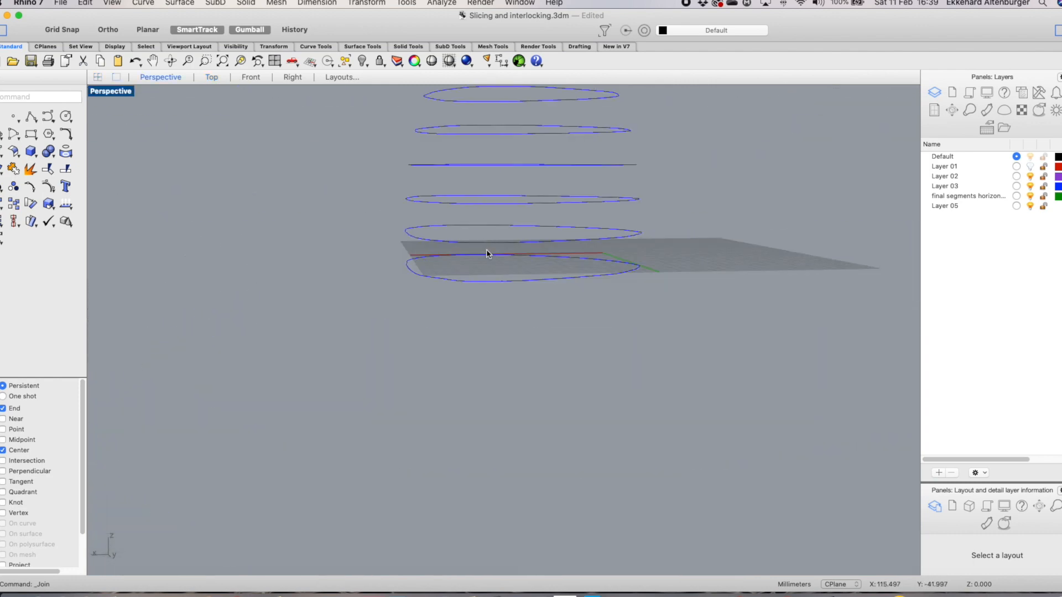
{"action": "scroll", "coordinate": [506, 157], "scroll_direction": "up", "scroll_amount": 10}
{"action": "right_click_drag", "start_coordinate": [506, 158], "coordinate": [509, 205]}
{"action": "scroll", "coordinate": [485, 222], "scroll_direction": "up", "scroll_amount": 5}
{"action": "left_click", "coordinate": [601, 203]}
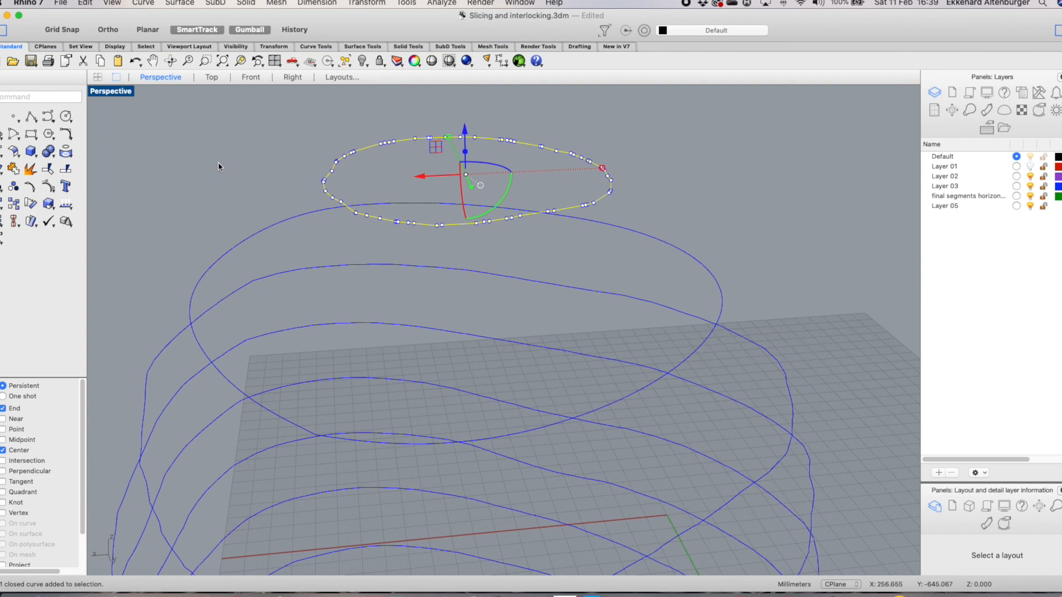
{"action": "type", "text": "smoo"}
{"action": "key", "text": "Return"}
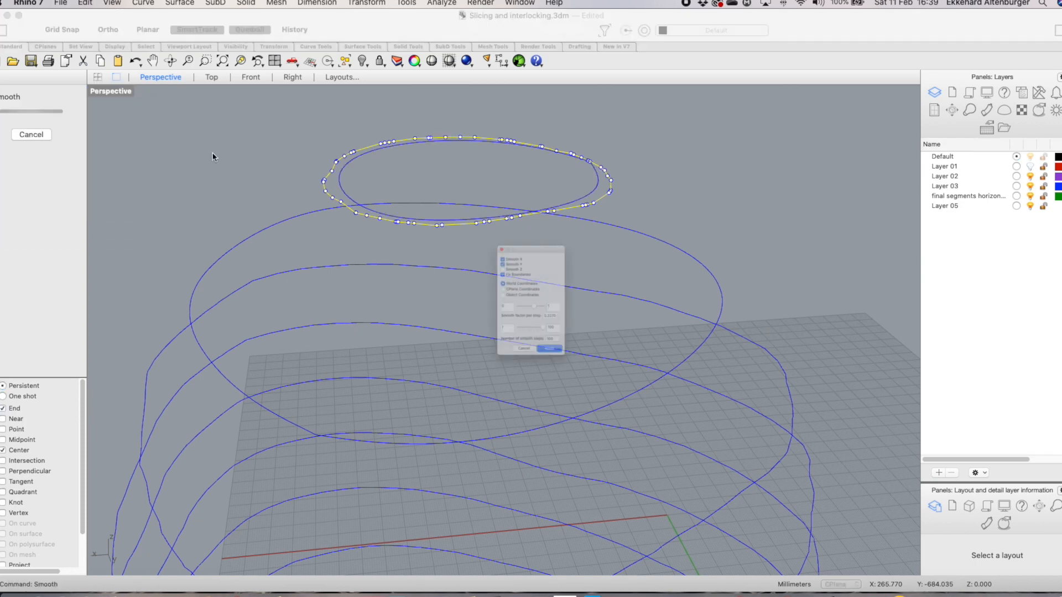
{"action": "left_click_drag", "start_coordinate": [534, 200], "coordinate": [210, 143]}
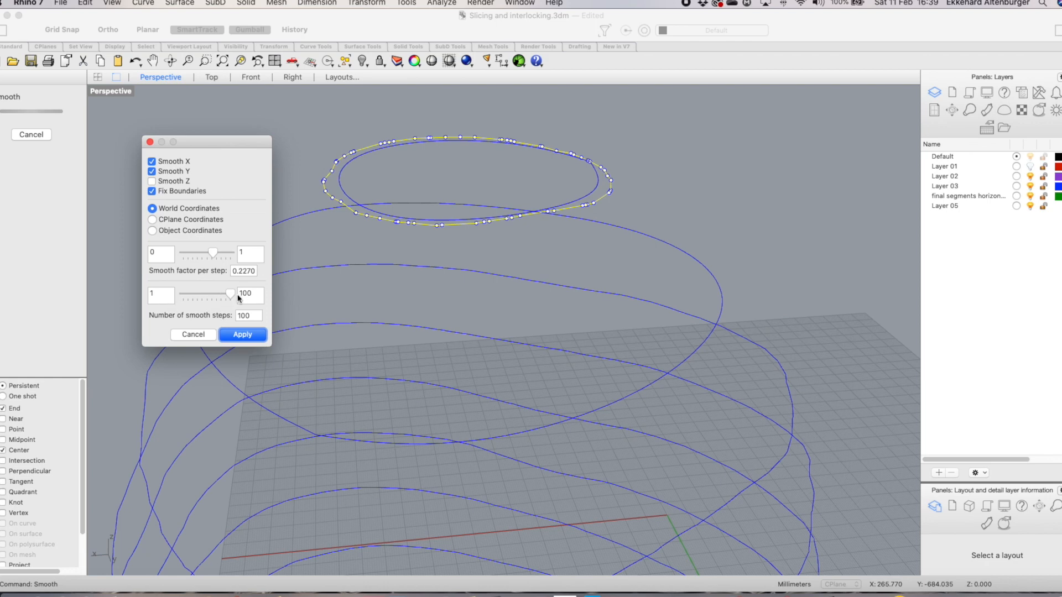
{"action": "left_click_drag", "start_coordinate": [215, 253], "coordinate": [205, 253]}
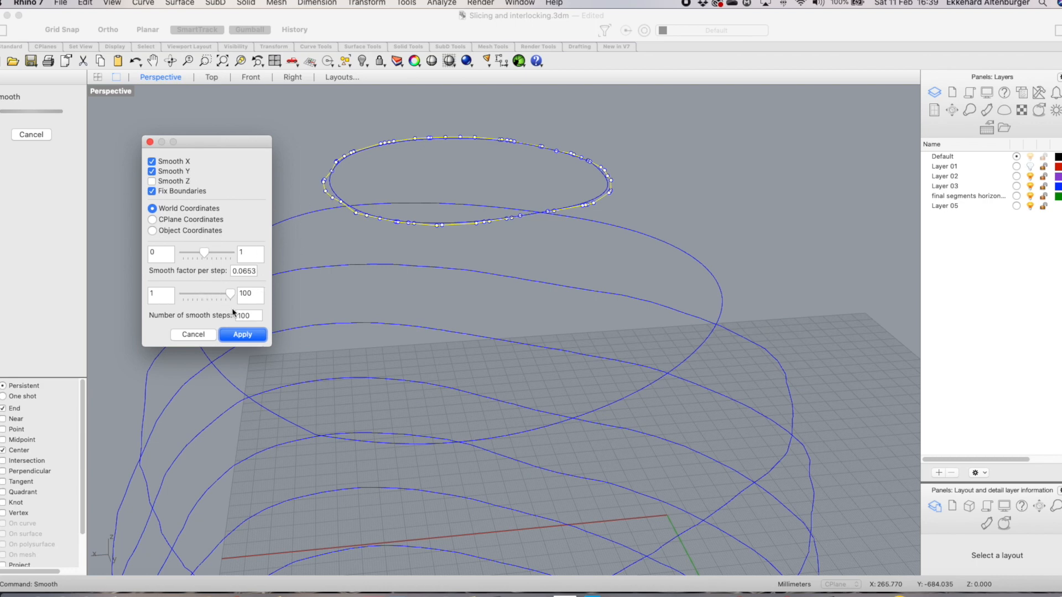
{"action": "left_click", "coordinate": [243, 335]}
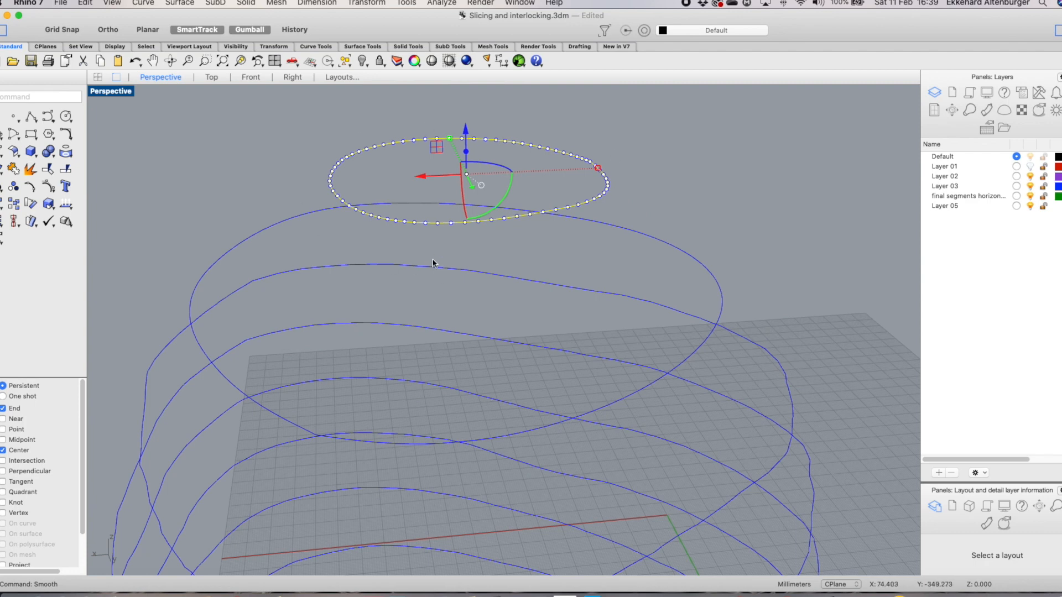
Smooth the next slice curve down with a smooth factor of 0.2154
{"action": "right_click_drag", "start_coordinate": [471, 344], "coordinate": [470, 308]}
{"action": "left_click", "coordinate": [721, 364]}
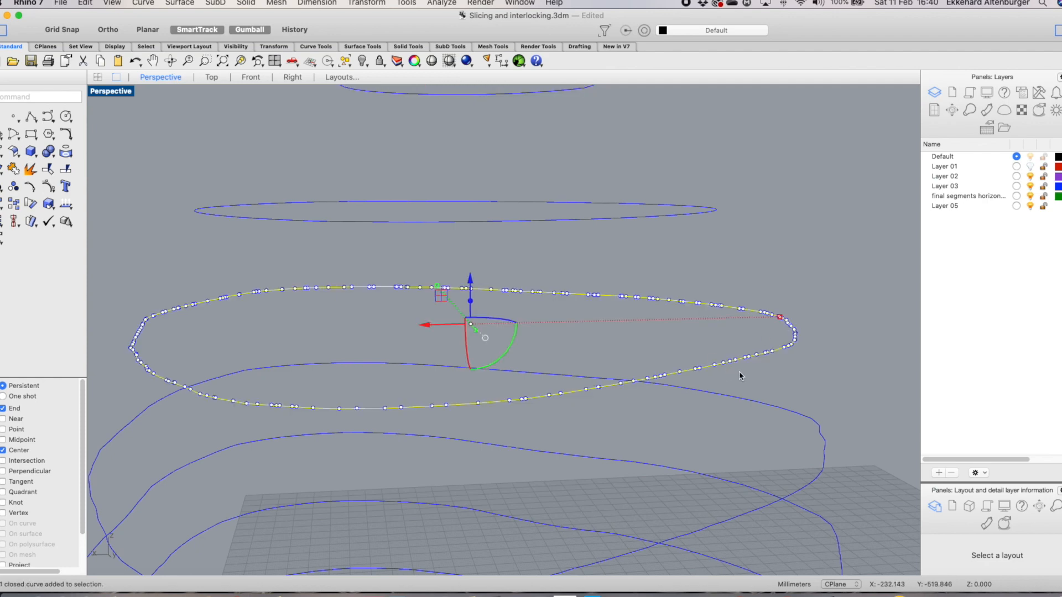
{"action": "right_click", "coordinate": [279, 262]}
{"action": "mouse_move", "coordinate": [414, 231]}
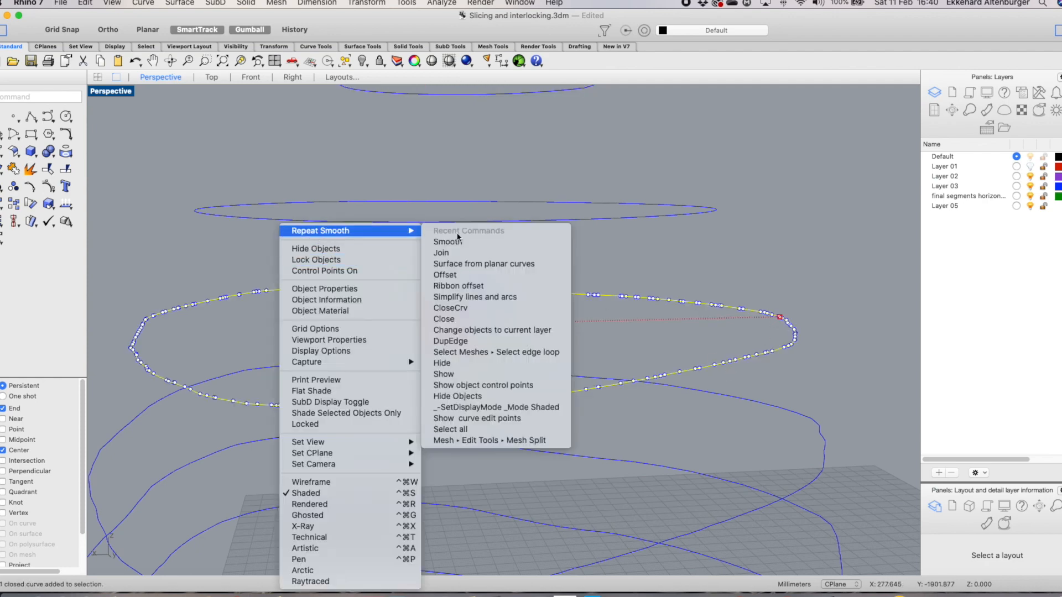
{"action": "left_click", "coordinate": [480, 244]}
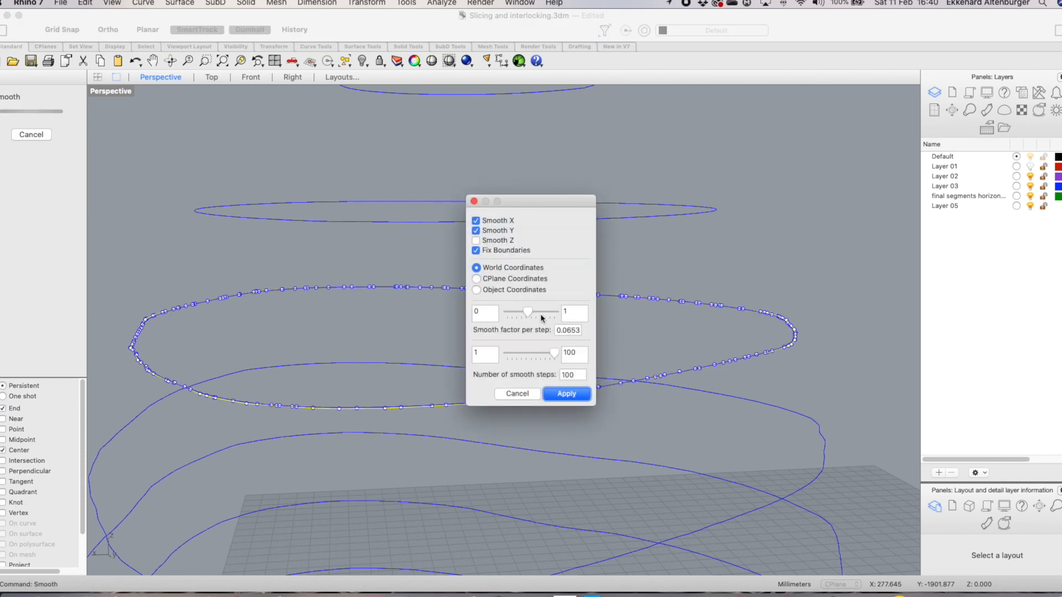
{"action": "left_click_drag", "start_coordinate": [528, 312], "coordinate": [538, 313]}
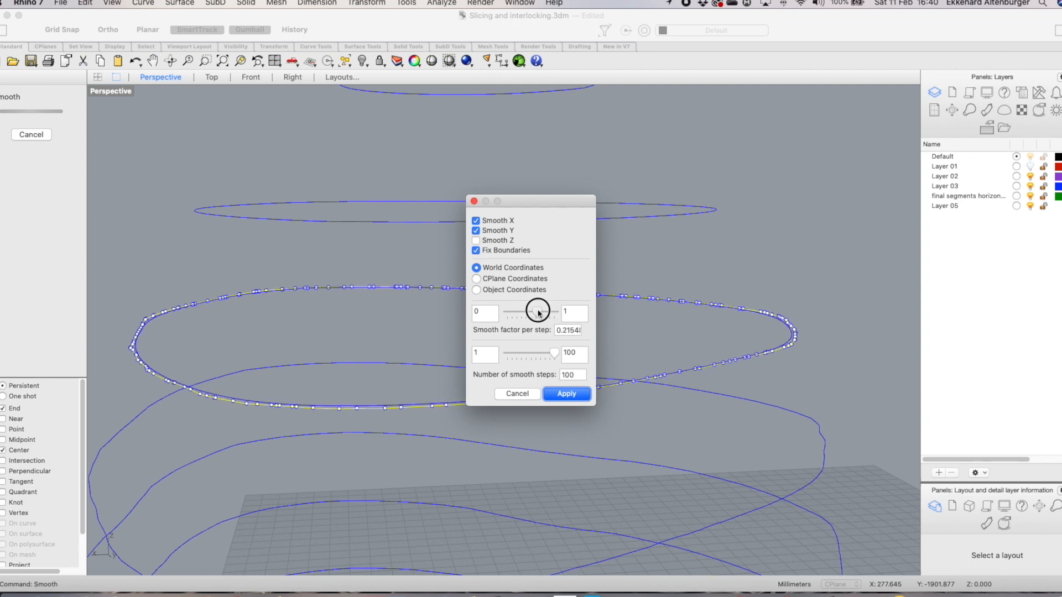
{"action": "left_click", "coordinate": [566, 393]}
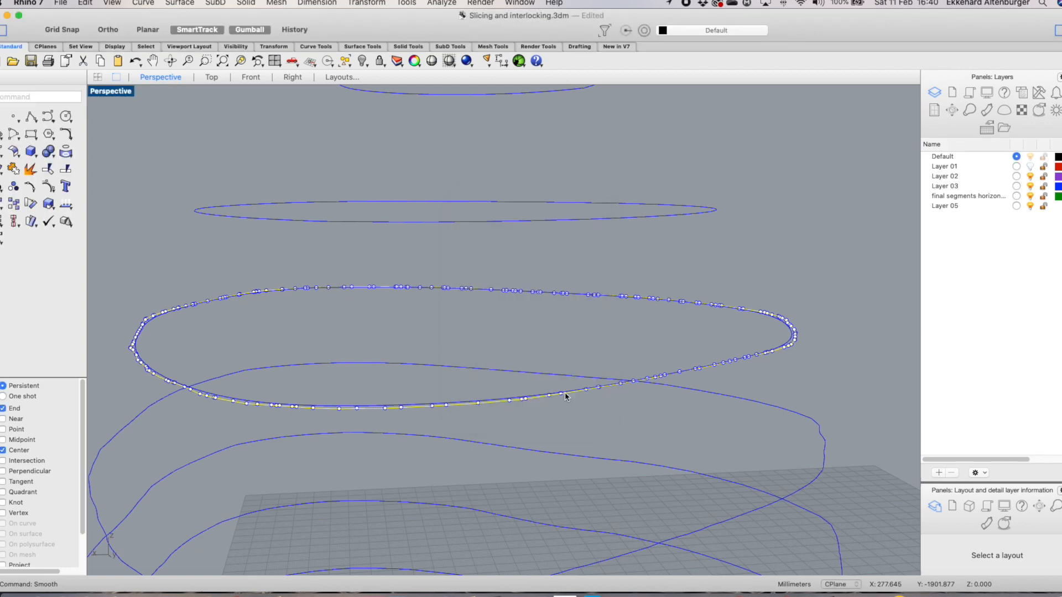
Smooth the third slice curve with the same 0.2154 smoothing settings
{"action": "scroll", "coordinate": [615, 414], "scroll_direction": "down", "scroll_amount": 3}
{"action": "scroll", "coordinate": [615, 410], "scroll_direction": "down", "scroll_amount": 6}
{"action": "scroll", "coordinate": [684, 448], "scroll_direction": "up", "scroll_amount": 6}
{"action": "left_click", "coordinate": [665, 400]}
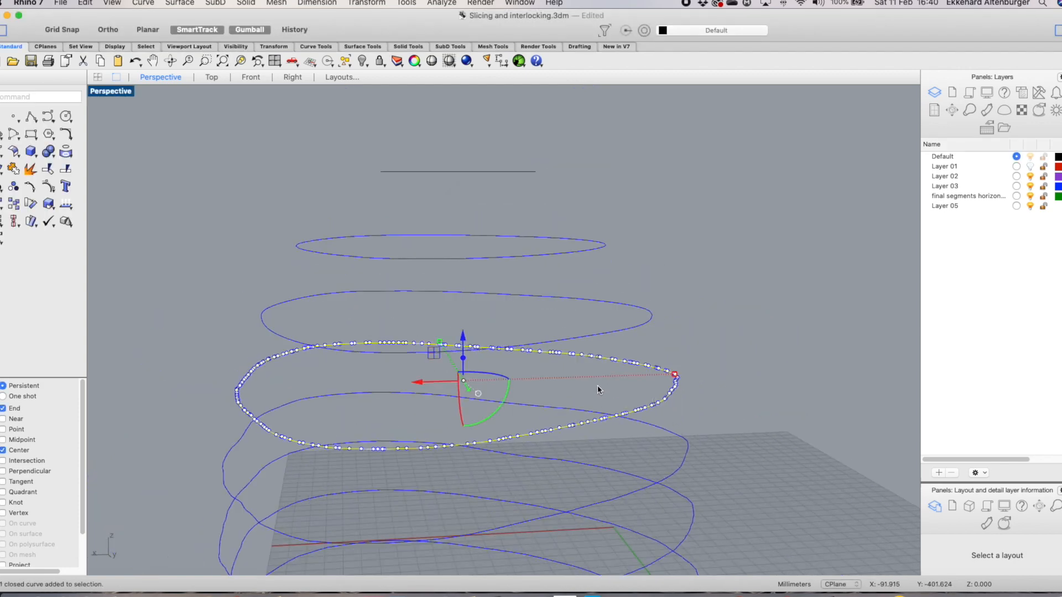
{"action": "key", "text": "Return"}
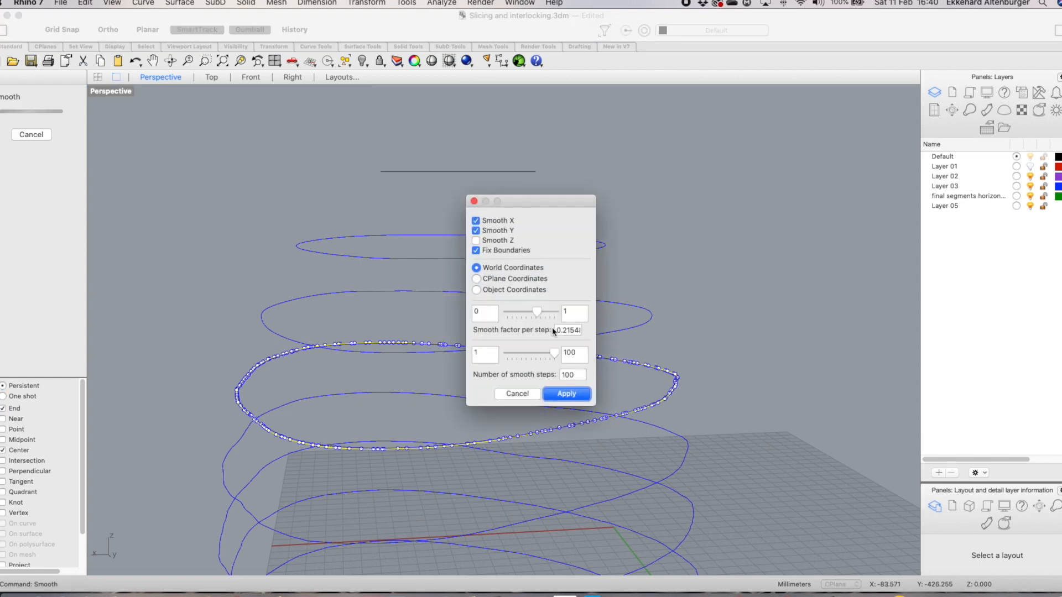
{"action": "left_click", "coordinate": [568, 390]}
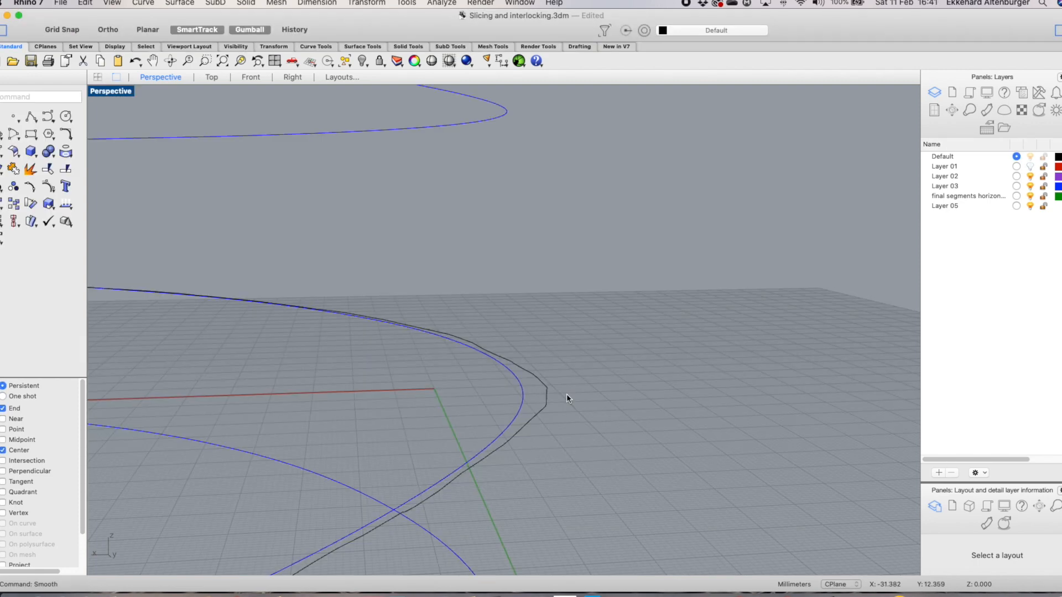
Delete the dark duplicate curves overlapping the bottom slice curve at its kink
{"action": "left_click", "coordinate": [546, 406]}
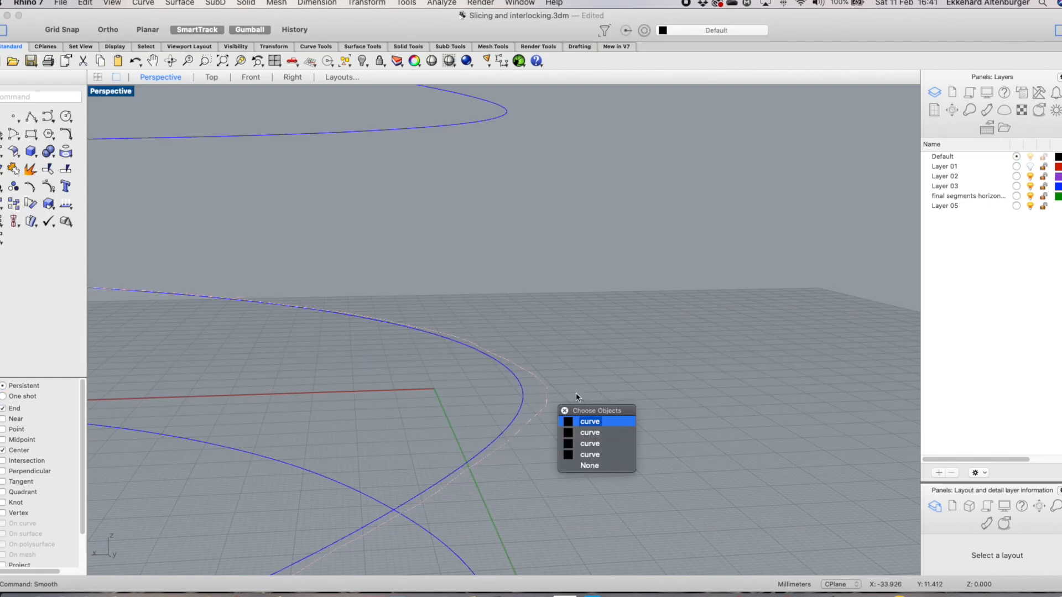
{"action": "left_click", "coordinate": [592, 426]}
{"action": "key", "text": "Delete"}
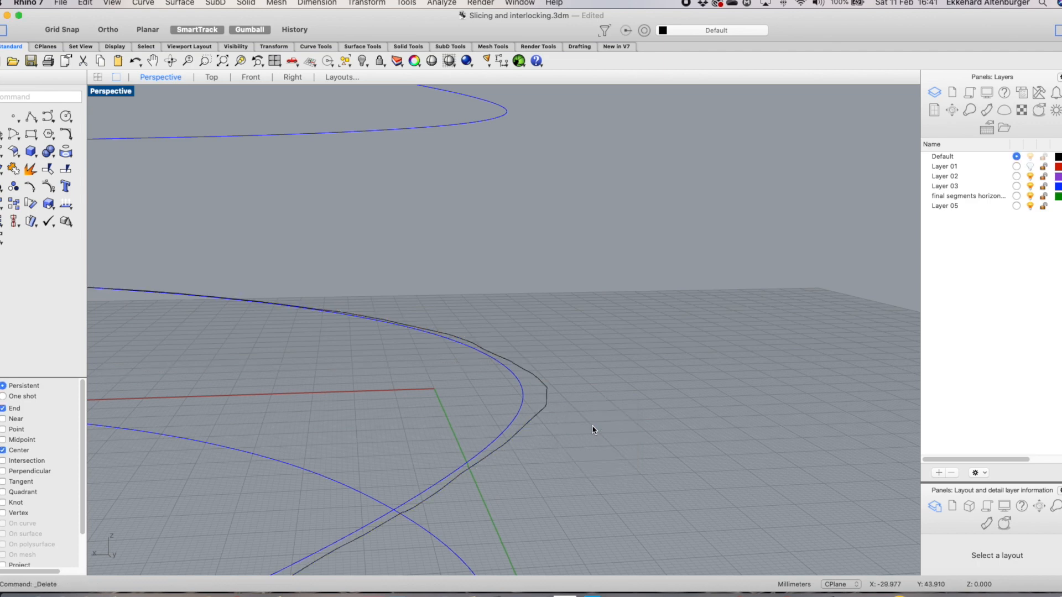
{"action": "left_click", "coordinate": [542, 406]}
{"action": "key", "text": "Delete"}
{"action": "left_click", "coordinate": [542, 406]}
{"action": "key", "text": "Delete"}
{"action": "key", "text": "Delete"}
{"action": "right_click_drag", "start_coordinate": [543, 410], "coordinate": [604, 347]}
{"action": "scroll", "coordinate": [607, 409], "scroll_direction": "down", "scroll_amount": 5}
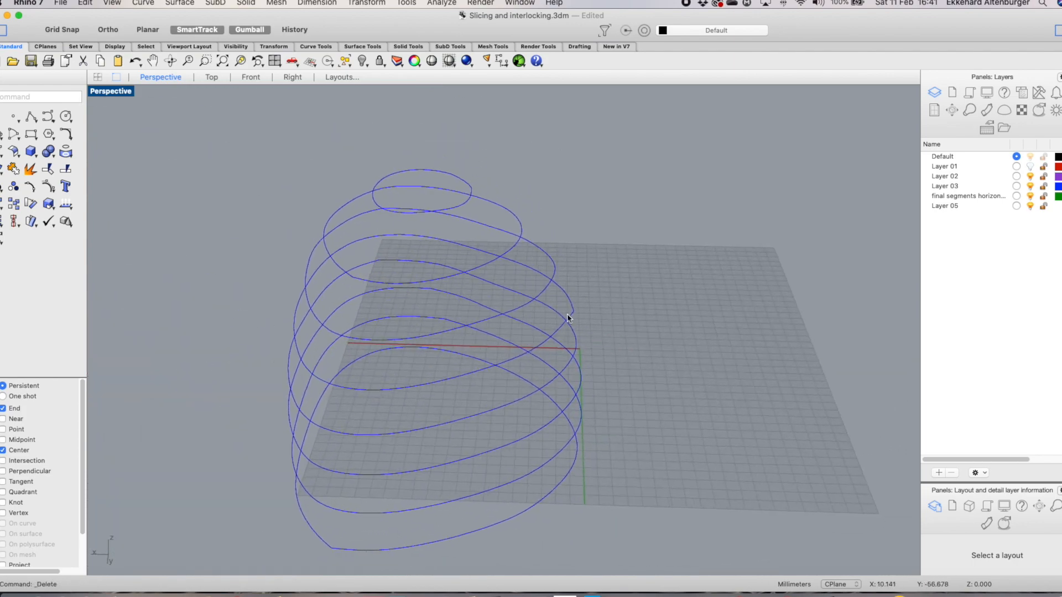
{"action": "left_click", "coordinate": [566, 319]}
{"action": "scroll", "coordinate": [583, 312], "scroll_direction": "up", "scroll_amount": 5}
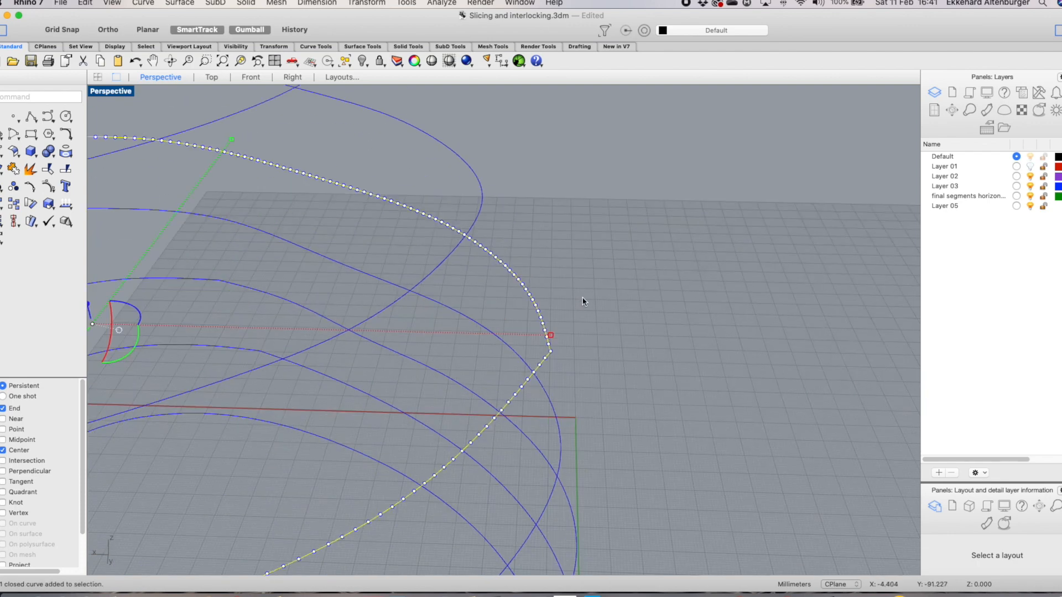
{"action": "mouse_move", "coordinate": [433, 444]}
{"action": "left_mouse_down"}
{"action": "mouse_move", "coordinate": [486, 457]}
{"action": "mouse_move", "coordinate": [416, 445]}
{"action": "left_mouse_up"}
{"action": "key", "text": "Escape"}
Delete the control points forming the kink in the bottom slice curve
{"action": "scroll", "coordinate": [589, 388], "scroll_direction": "down", "scroll_amount": 5}
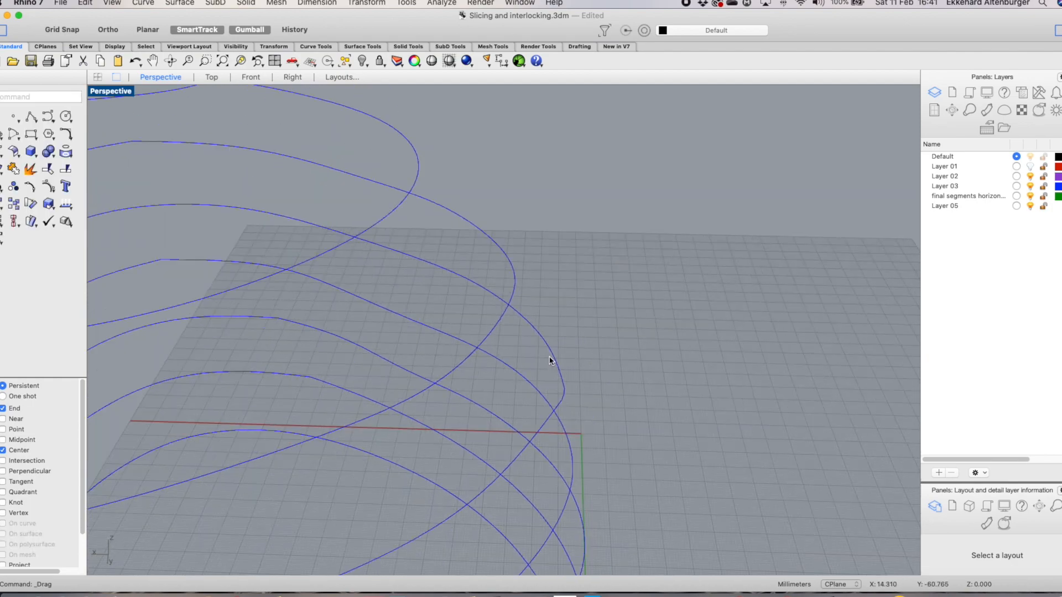
{"action": "scroll", "coordinate": [561, 374], "scroll_direction": "up", "scroll_amount": 5}
{"action": "left_click", "coordinate": [568, 431]}
{"action": "left_click", "coordinate": [565, 419]}
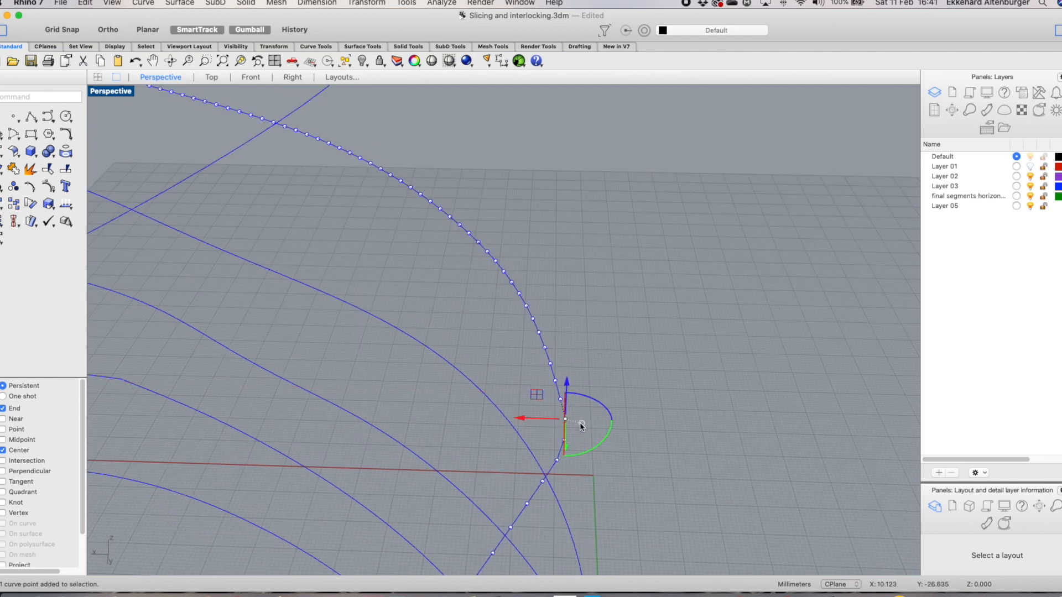
{"action": "key", "text": "Delete"}
{"action": "left_click_drag", "start_coordinate": [554, 425], "coordinate": [586, 454]}
{"action": "key", "text": "Delete"}
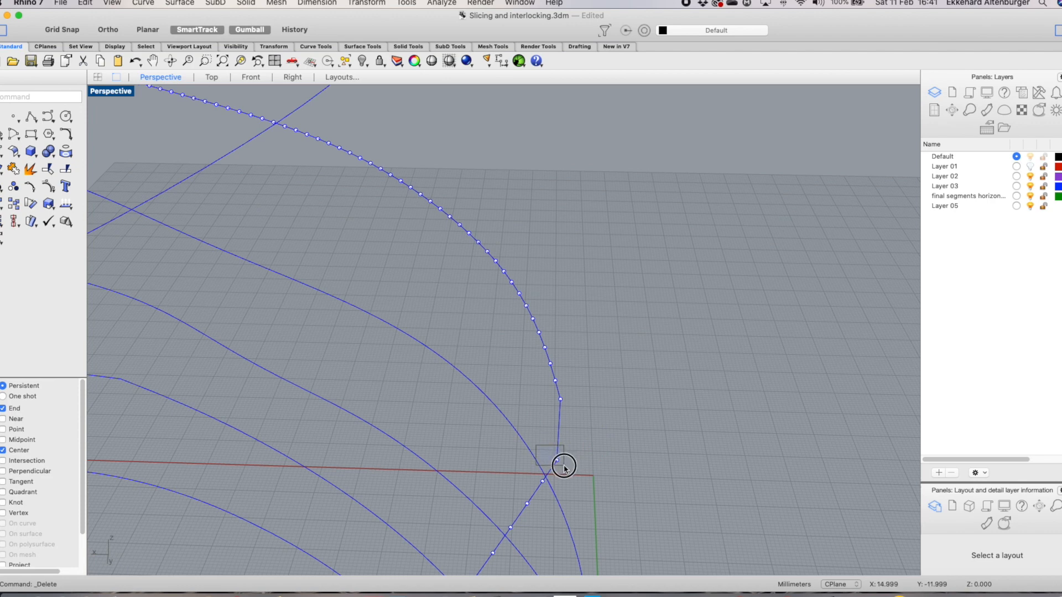
{"action": "left_click_drag", "start_coordinate": [527, 474], "coordinate": [564, 498]}
{"action": "key", "text": "Delete"}
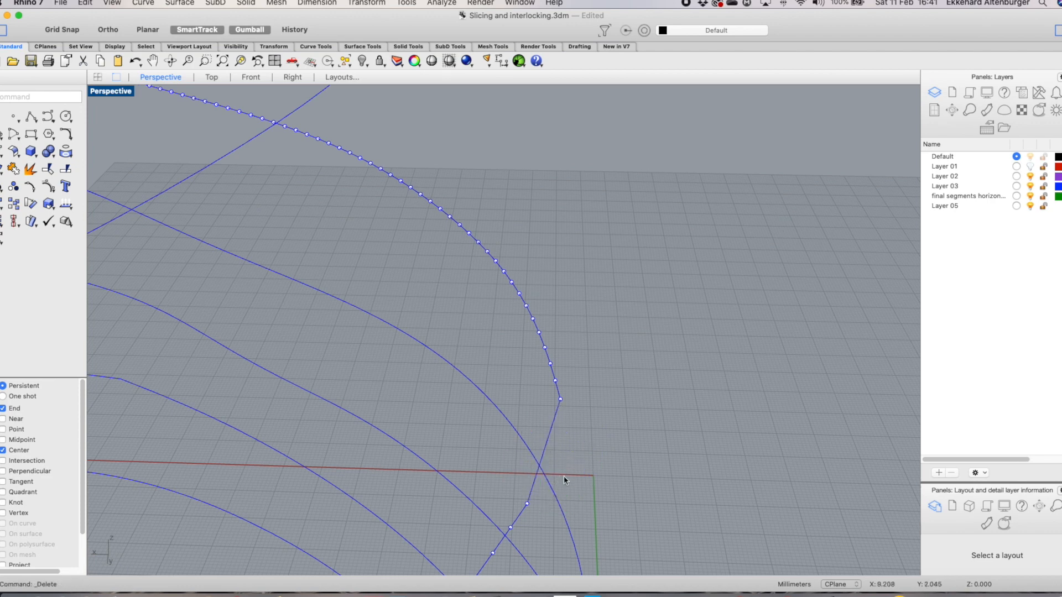
Smooth the repaired bottom slice curve with a lower smoothing factor
{"action": "left_click", "coordinate": [552, 371]}
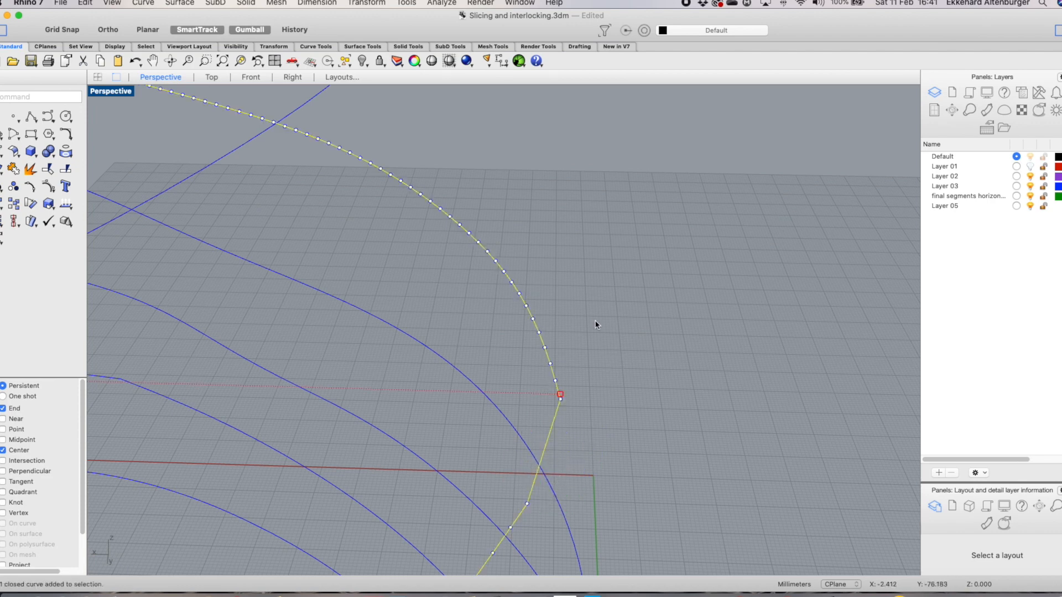
{"action": "right_click", "coordinate": [597, 325]}
{"action": "mouse_move", "coordinate": [664, 232]}
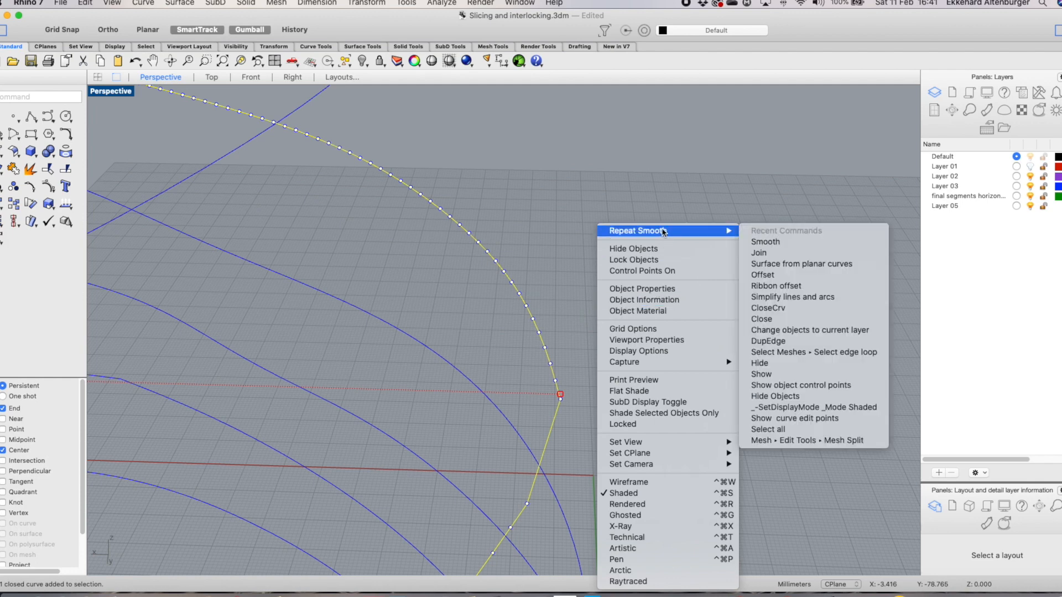
{"action": "left_click", "coordinate": [754, 242]}
{"action": "left_click_drag", "start_coordinate": [552, 201], "coordinate": [655, 156]}
{"action": "left_click_drag", "start_coordinate": [645, 271], "coordinate": [611, 269]}
{"action": "left_click", "coordinate": [659, 349]}
Turn on the bottom curve's control points and move the corner points to straighten the kink
{"action": "scroll", "coordinate": [692, 374], "scroll_direction": "down", "scroll_amount": 5}
{"action": "scroll", "coordinate": [669, 383], "scroll_direction": "up", "scroll_amount": 5}
{"action": "key", "text": "Escape"}
{"action": "left_click", "coordinate": [622, 388]}
{"action": "key", "text": "Escape"}
{"action": "left_click", "coordinate": [629, 389]}
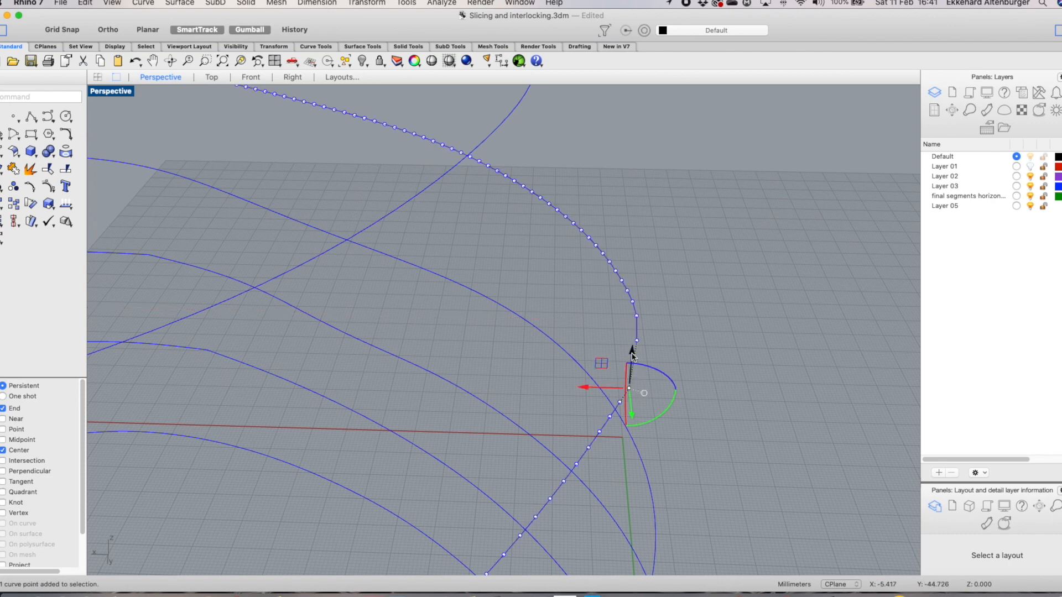
{"action": "right_click", "coordinate": [682, 387]}
{"action": "key", "text": "Escape"}
{"action": "left_click", "coordinate": [630, 388]}
{"action": "key", "text": "F10"}
{"action": "left_click_drag", "start_coordinate": [618, 377], "coordinate": [636, 402]}
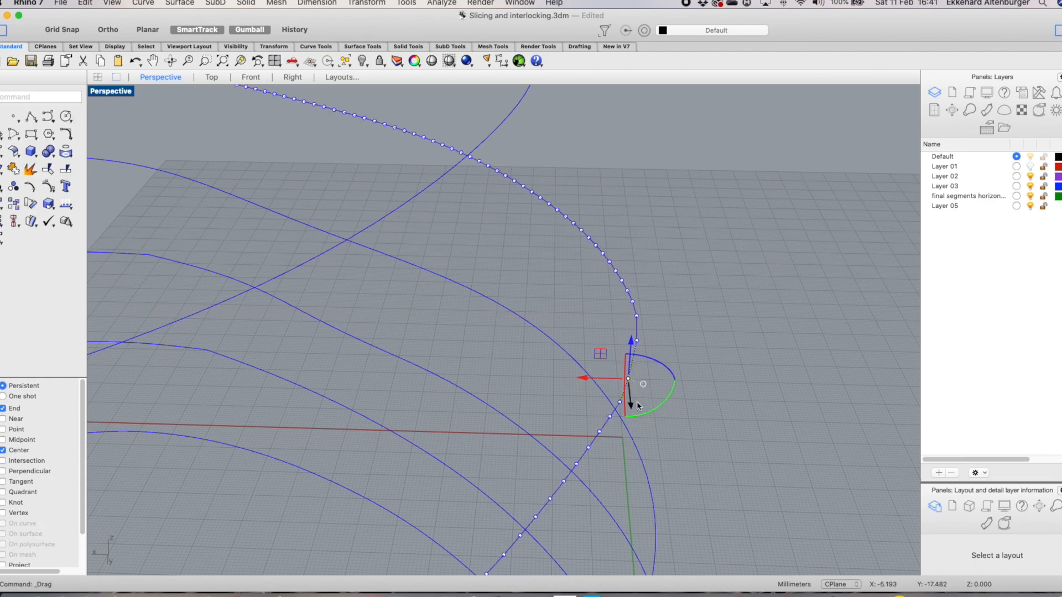
{"action": "right_click_drag", "start_coordinate": [694, 355], "coordinate": [631, 347]}
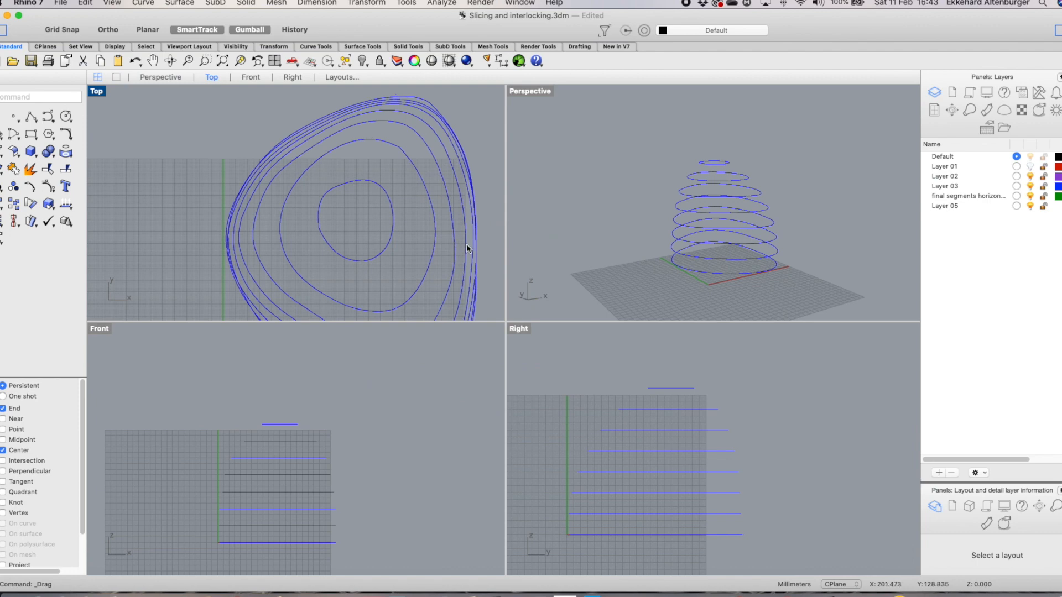
Offset the innermost top slice curve 5 mm with smooth corners and trimming turned off
{"action": "left_click", "coordinate": [392, 231]}
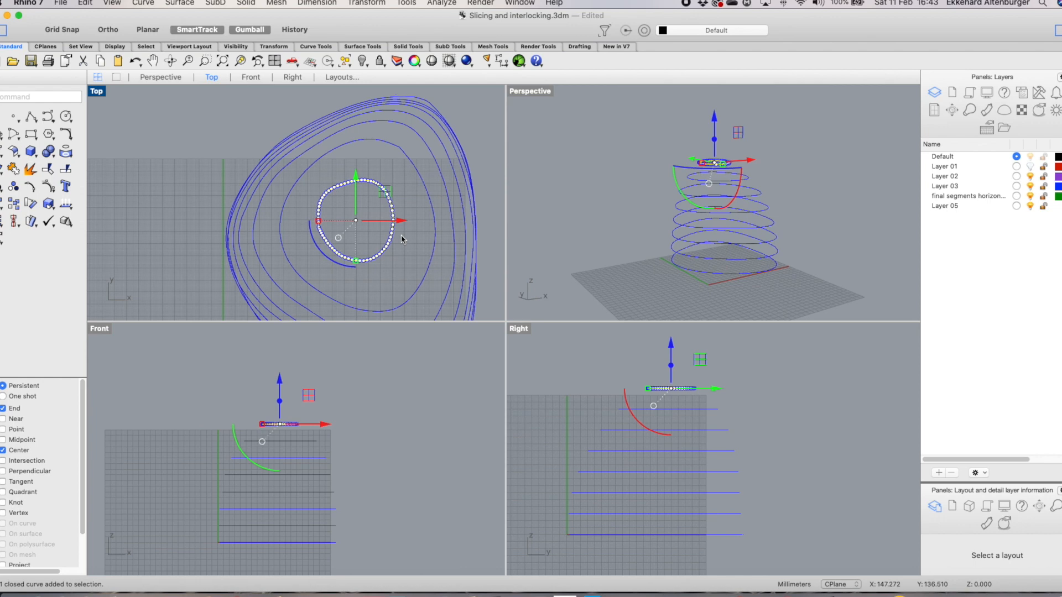
{"action": "type", "text": "r"}
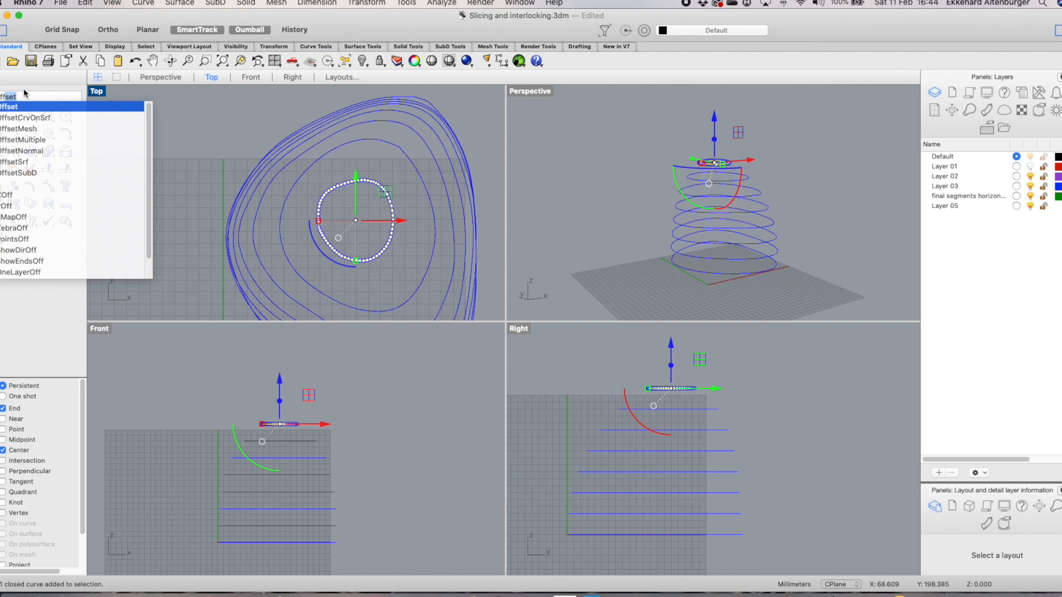
{"action": "left_click", "coordinate": [16, 104]}
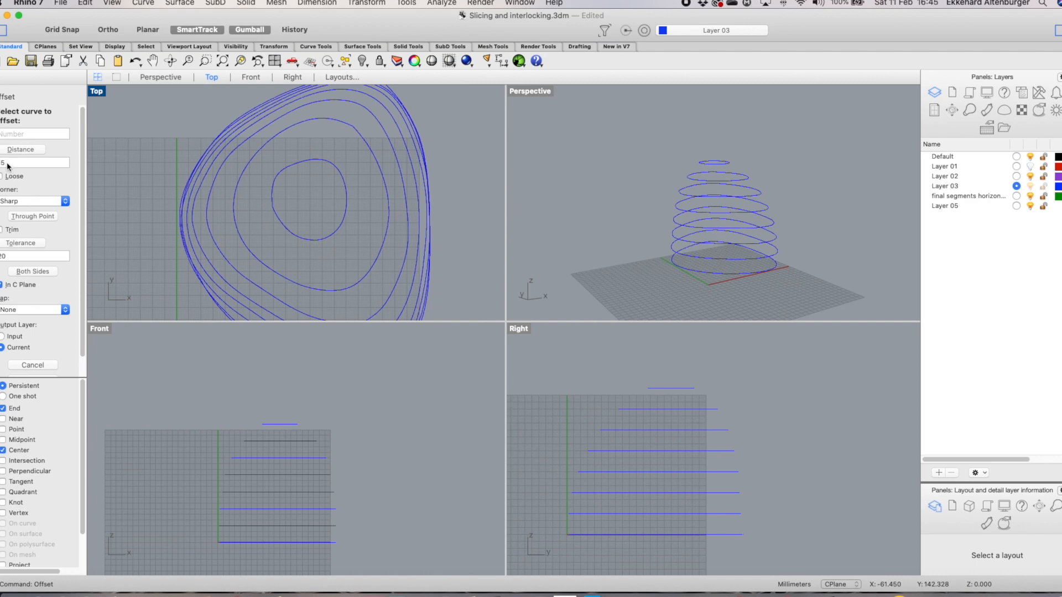
{"action": "left_click", "coordinate": [28, 202]}
{"action": "left_click", "coordinate": [24, 219]}
{"action": "left_click", "coordinate": [300, 239]}
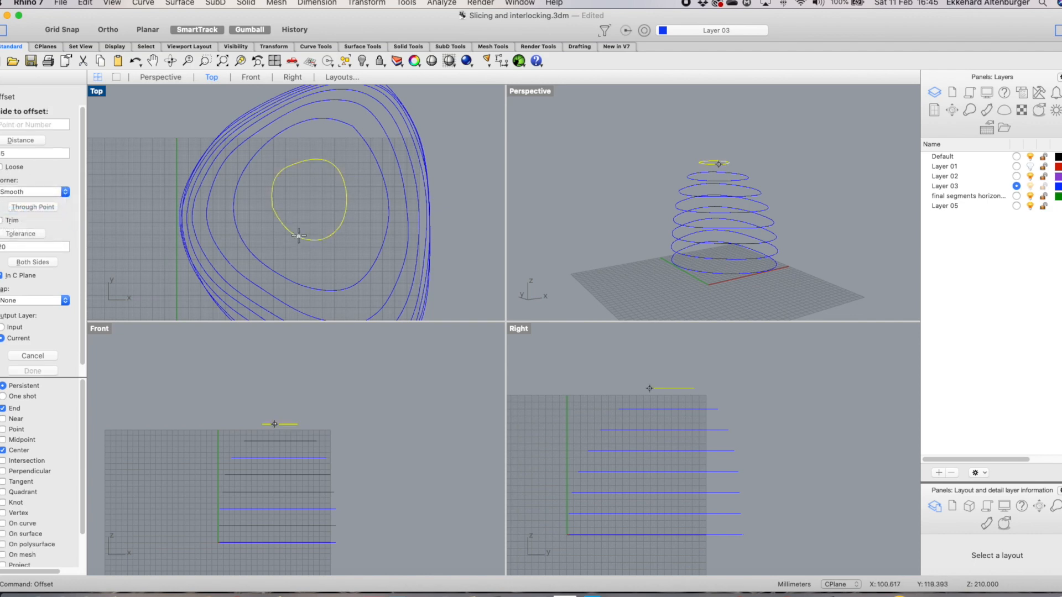
{"action": "left_click", "coordinate": [299, 205]}
Zoom into the kink in the offset curve, show its control points, and delete the points forming the kink
{"action": "scroll", "coordinate": [292, 206], "scroll_direction": "up", "scroll_amount": 3}
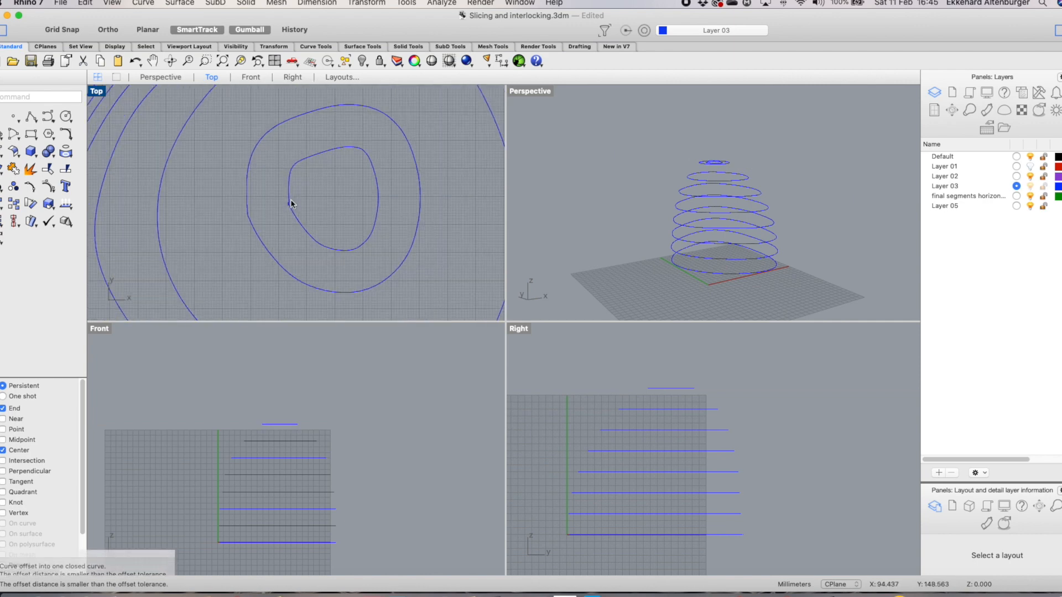
{"action": "scroll", "coordinate": [289, 205], "scroll_direction": "up", "scroll_amount": 3}
{"action": "scroll", "coordinate": [289, 204], "scroll_direction": "up", "scroll_amount": 2}
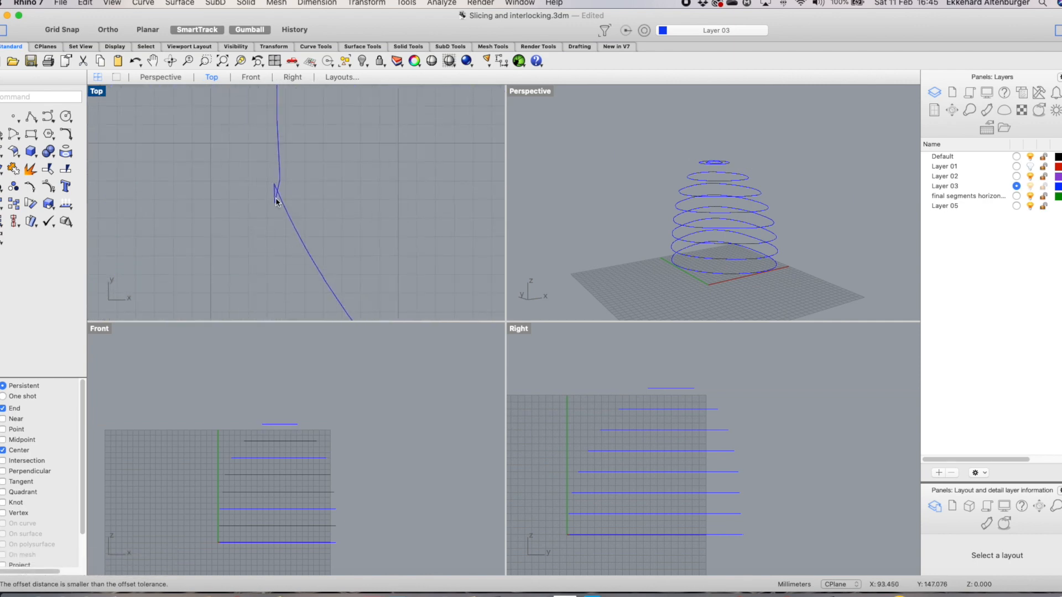
{"action": "scroll", "coordinate": [263, 175], "scroll_direction": "down", "scroll_amount": 2}
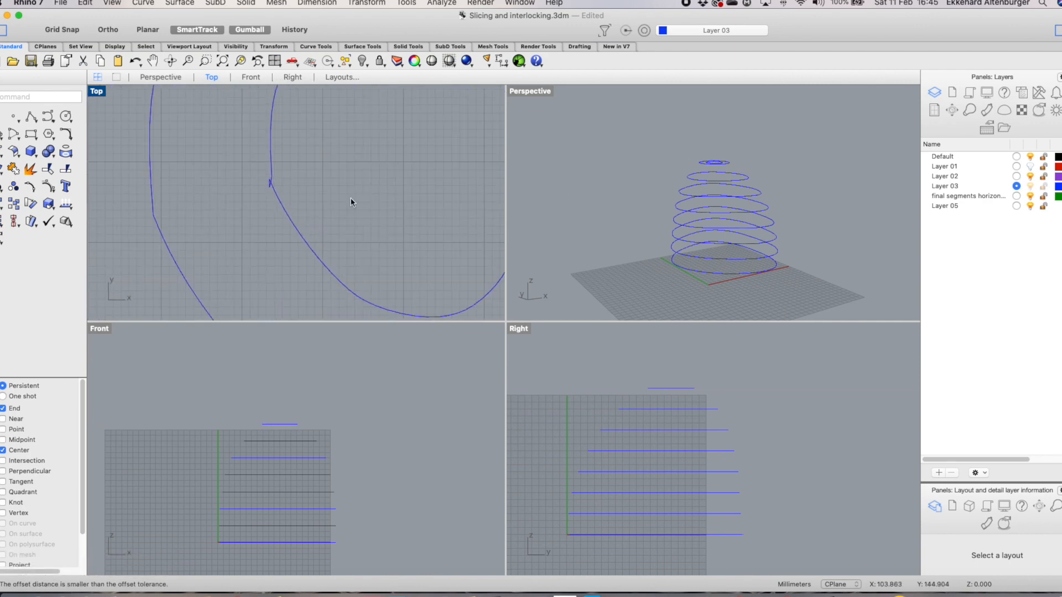
{"action": "scroll", "coordinate": [283, 188], "scroll_direction": "down", "scroll_amount": 1}
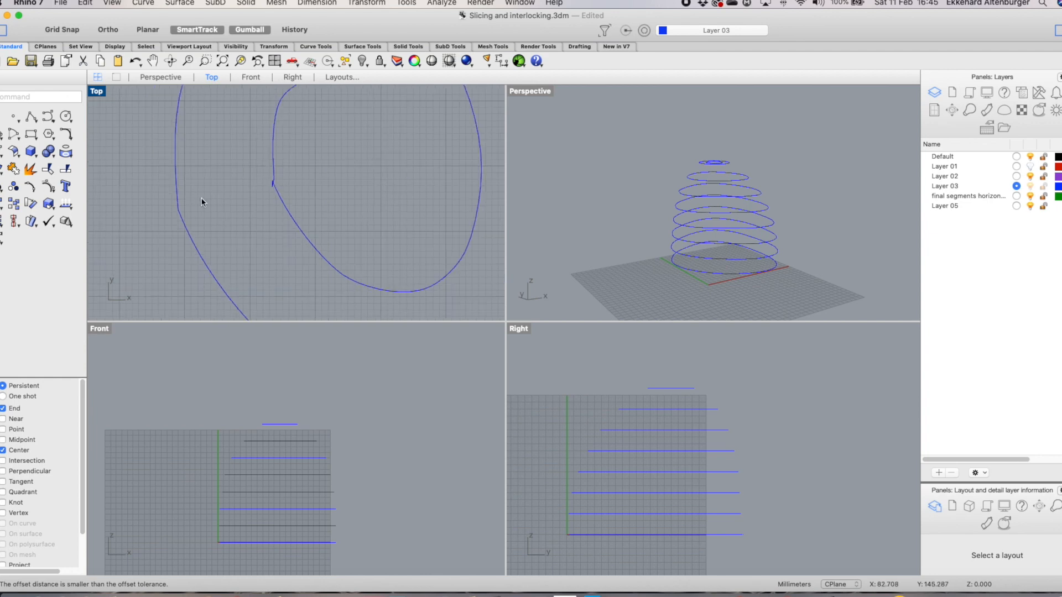
{"action": "scroll", "coordinate": [261, 201], "scroll_direction": "down", "scroll_amount": 3}
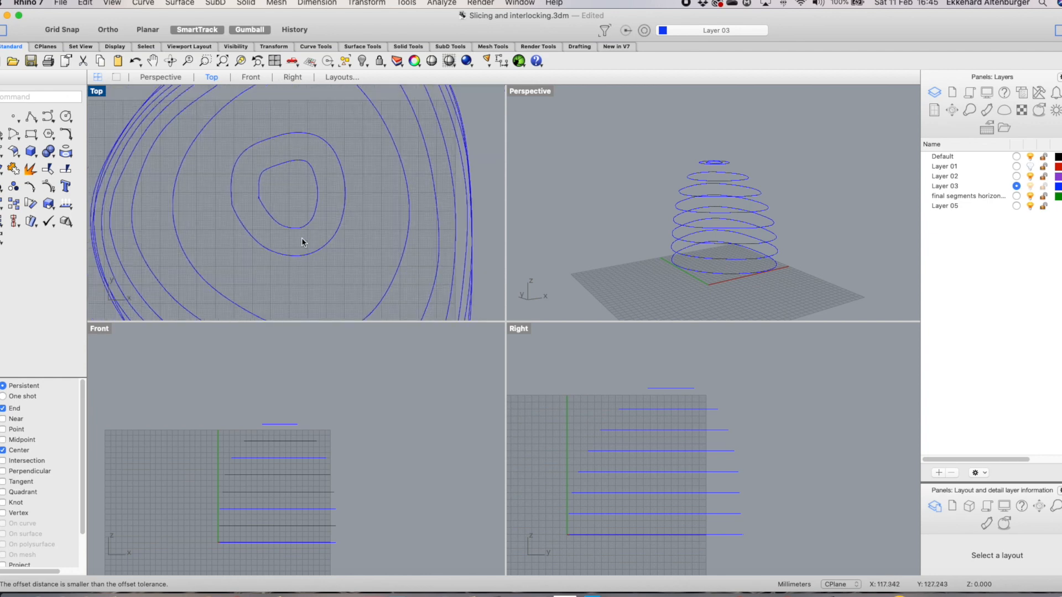
{"action": "scroll", "coordinate": [298, 240], "scroll_direction": "down", "scroll_amount": 1}
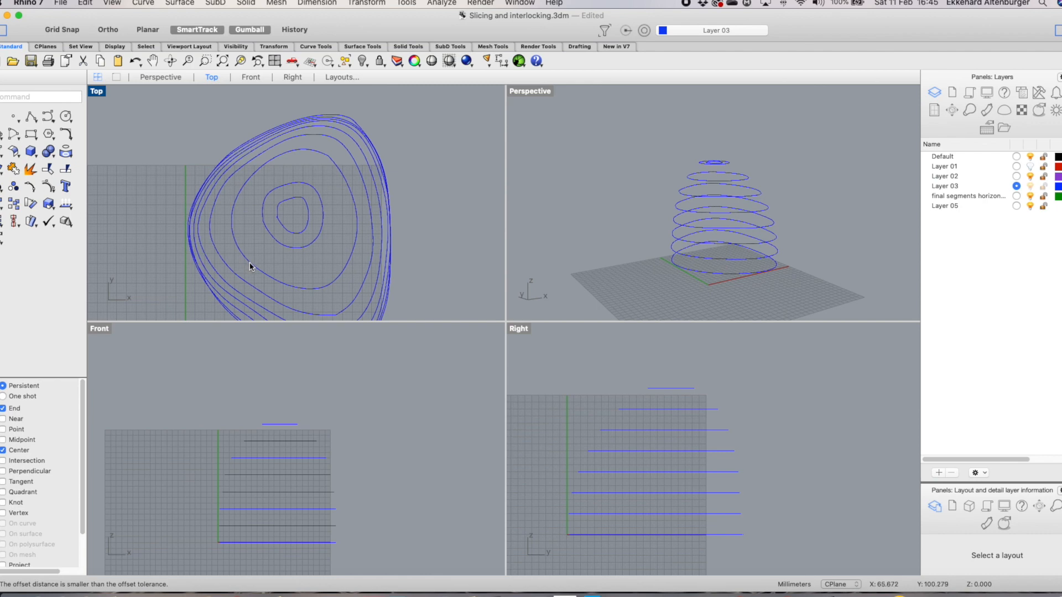
{"action": "scroll", "coordinate": [305, 219], "scroll_direction": "up", "scroll_amount": 1}
{"action": "scroll", "coordinate": [305, 219], "scroll_direction": "up", "scroll_amount": 2}
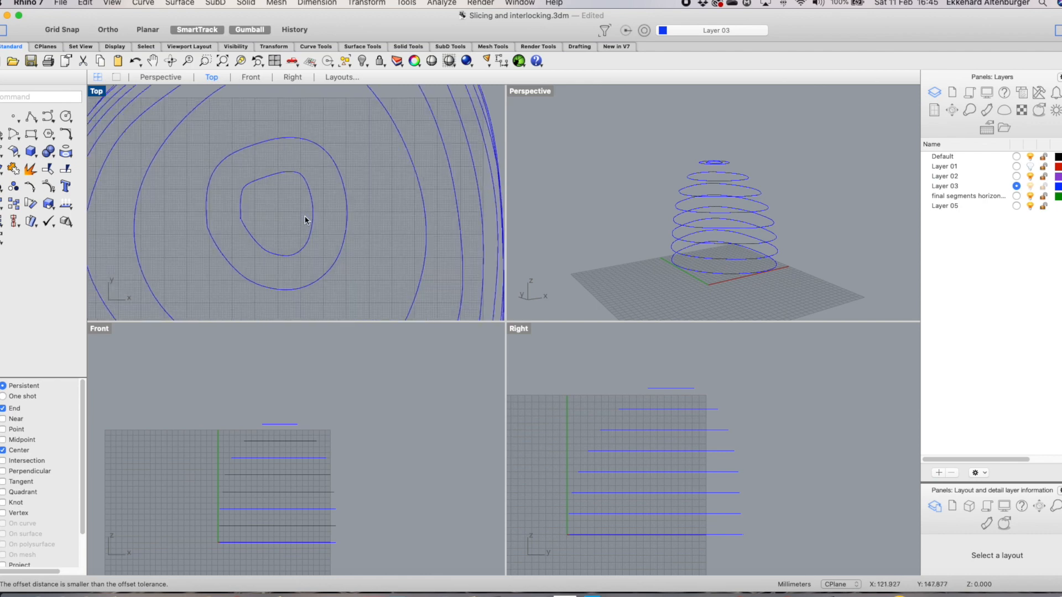
{"action": "scroll", "coordinate": [244, 217], "scroll_direction": "up", "scroll_amount": 3}
{"action": "left_click", "coordinate": [267, 225]}
{"action": "scroll", "coordinate": [260, 229], "scroll_direction": "up", "scroll_amount": 3}
{"action": "key", "text": "F10"}
{"action": "left_click_drag", "start_coordinate": [257, 209], "coordinate": [302, 243]}
{"action": "key", "text": "Delete"}
Move the remaining control points around the former kink to straighten the offset curve
{"action": "left_click_drag", "start_coordinate": [248, 142], "coordinate": [265, 168]}
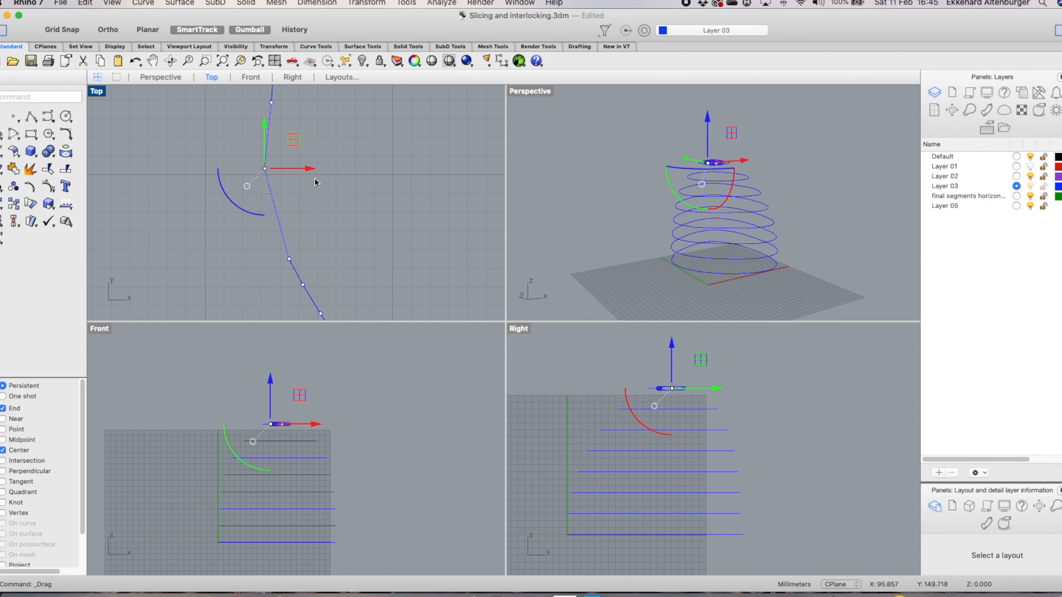
{"action": "left_click", "coordinate": [290, 259]}
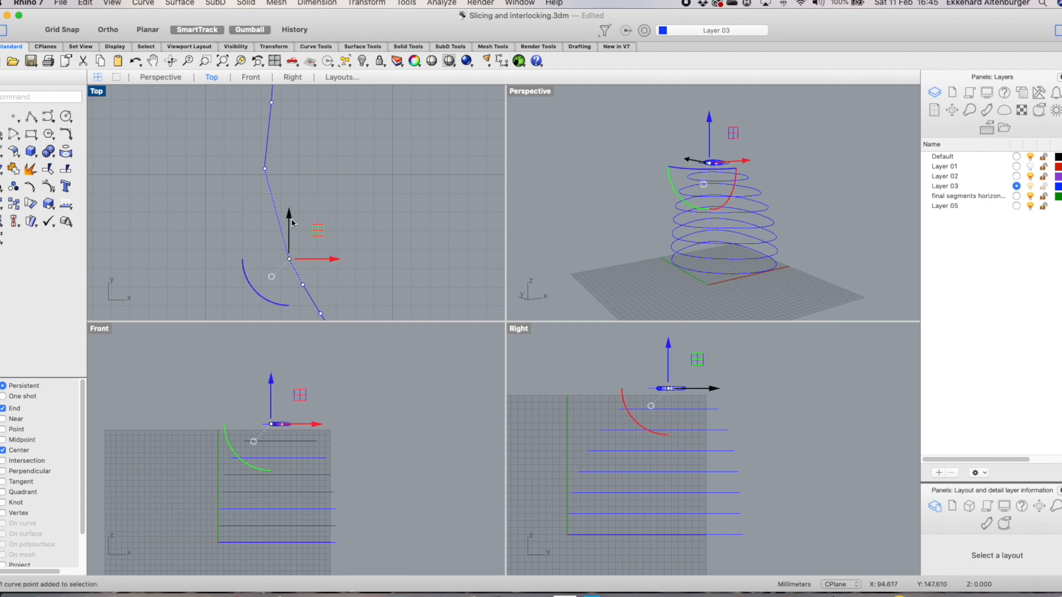
{"action": "left_click_drag", "start_coordinate": [292, 223], "coordinate": [288, 209]}
{"action": "left_click_drag", "start_coordinate": [331, 245], "coordinate": [320, 242]}
{"action": "key", "text": "Escape"}
{"action": "key", "text": "Escape"}
Create a planar ring surface from the top slice curve and its offset
{"action": "scroll", "coordinate": [353, 252], "scroll_direction": "down", "scroll_amount": 6}
{"action": "scroll", "coordinate": [390, 264], "scroll_direction": "up", "scroll_amount": 1}
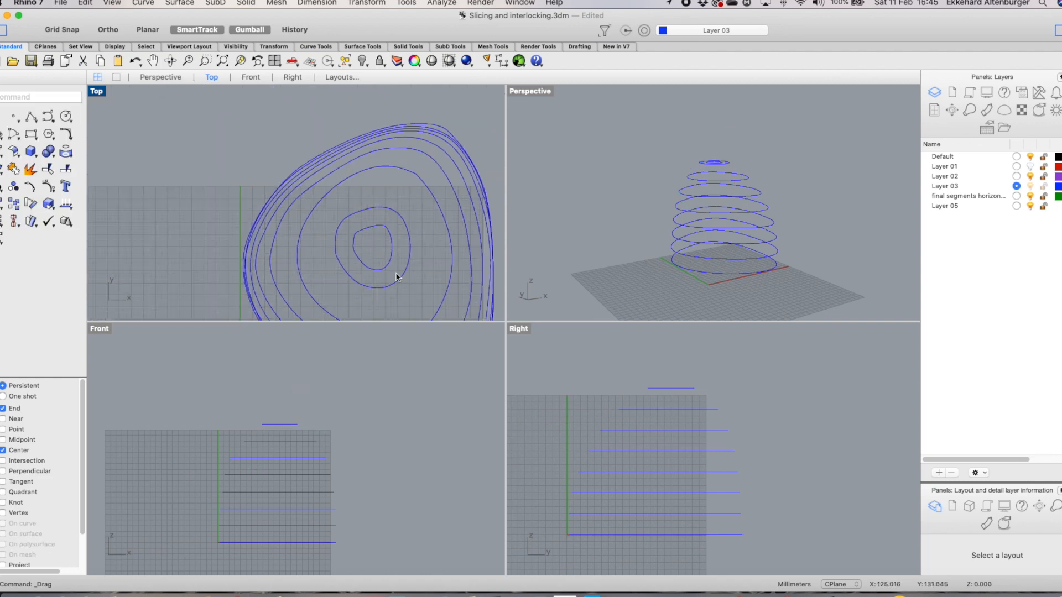
{"action": "scroll", "coordinate": [403, 246], "scroll_direction": "up", "scroll_amount": 4}
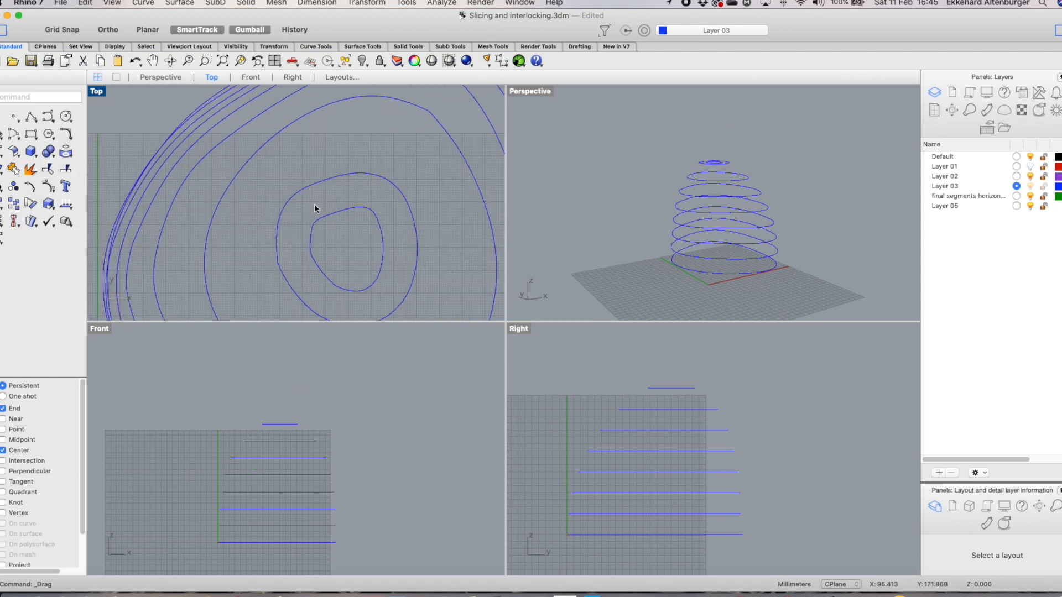
{"action": "scroll", "coordinate": [341, 191], "scroll_direction": "down", "scroll_amount": 2}
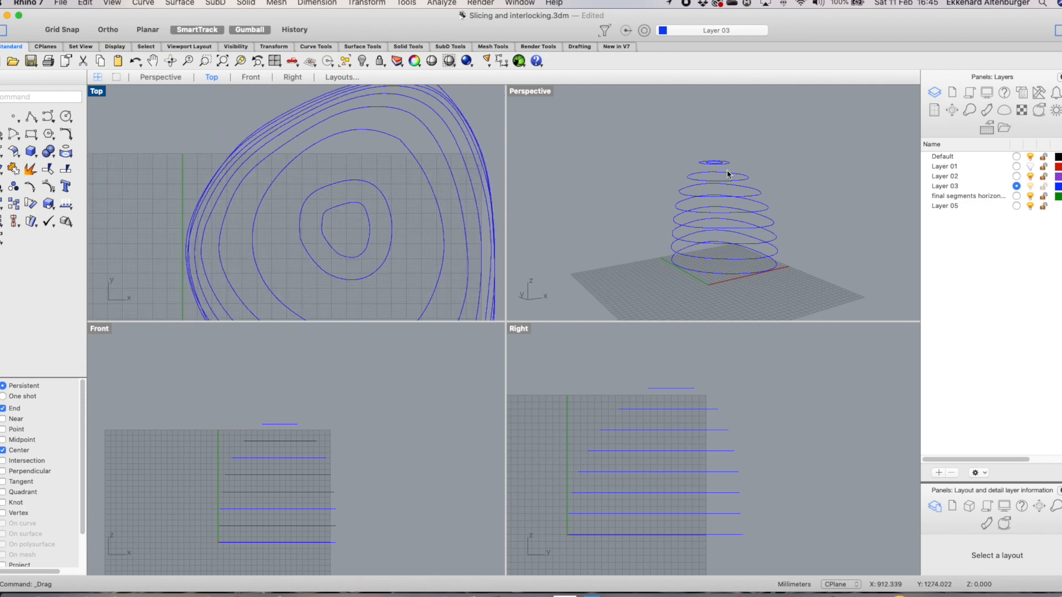
{"action": "scroll", "coordinate": [726, 165], "scroll_direction": "up", "scroll_amount": 4}
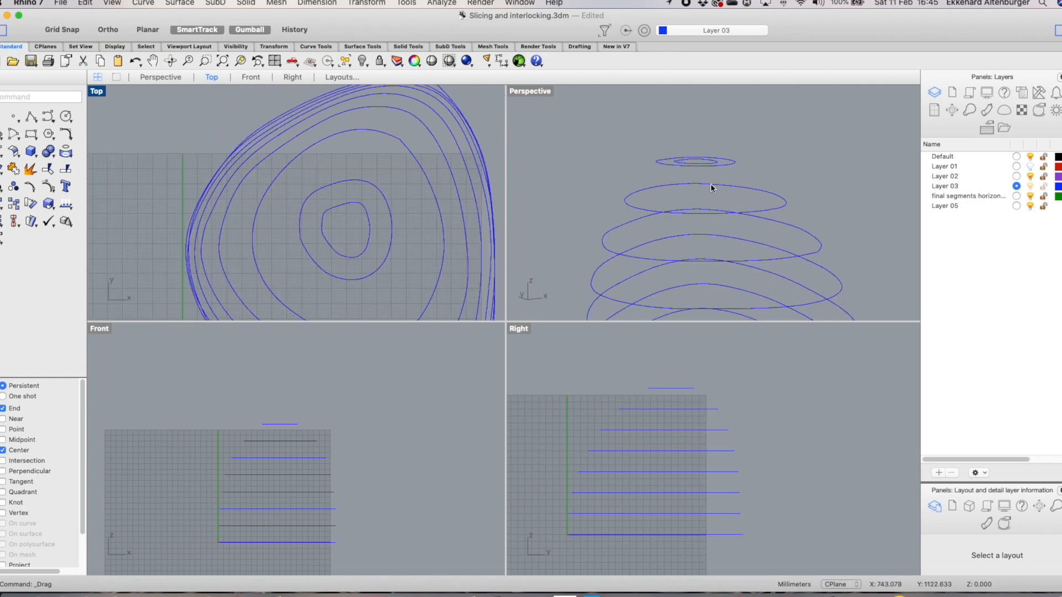
{"action": "left_click_drag", "start_coordinate": [293, 177], "coordinate": [396, 287]}
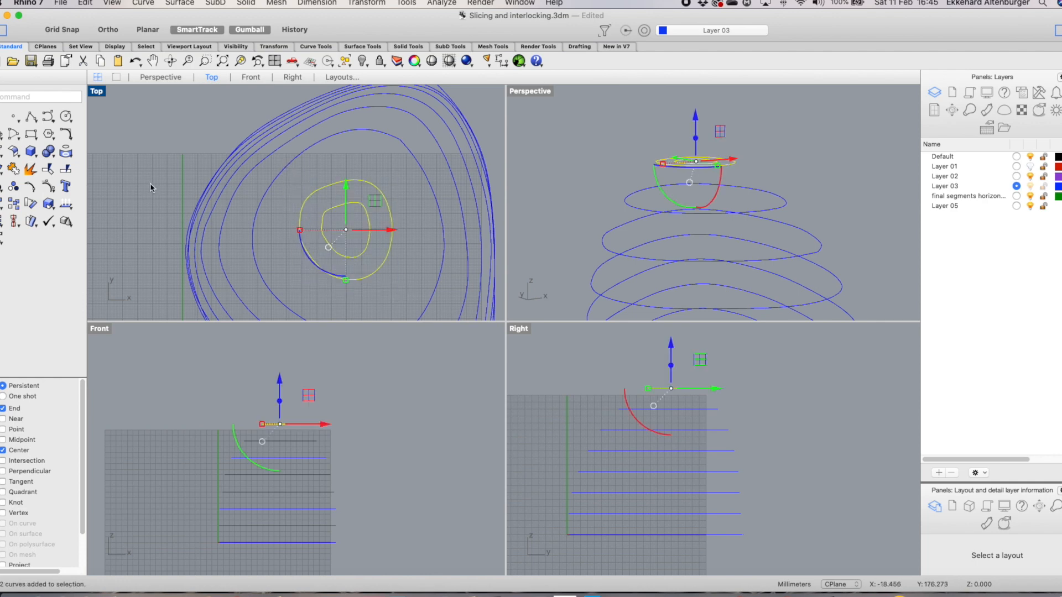
{"action": "left_click", "coordinate": [14, 151]}
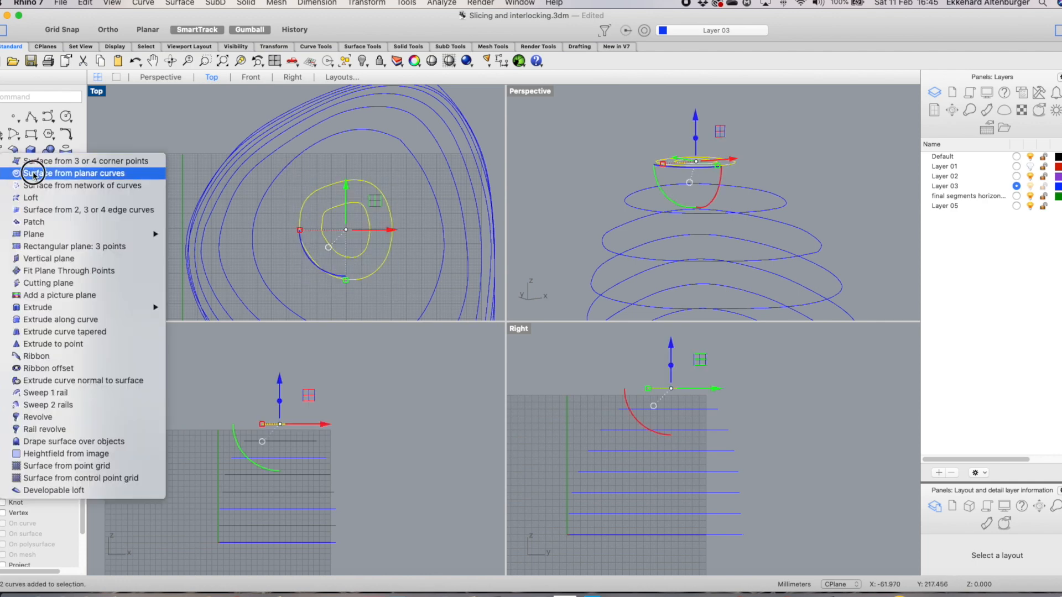
{"action": "left_click", "coordinate": [33, 173]}
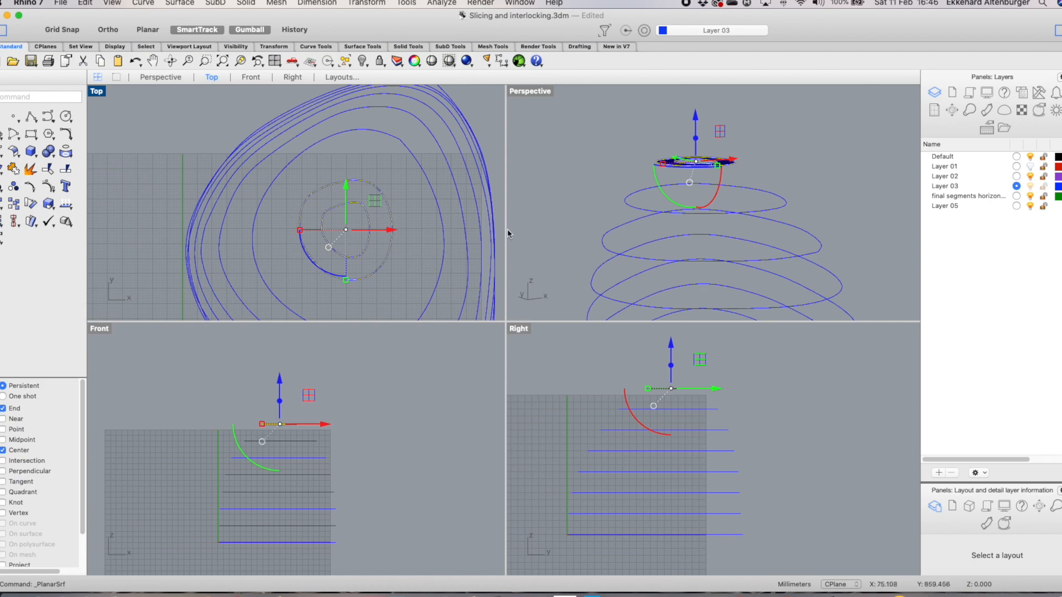
{"action": "right_click_drag", "start_coordinate": [818, 97], "coordinate": [772, 150]}
{"action": "scroll", "coordinate": [771, 148], "scroll_direction": "up", "scroll_amount": 5}
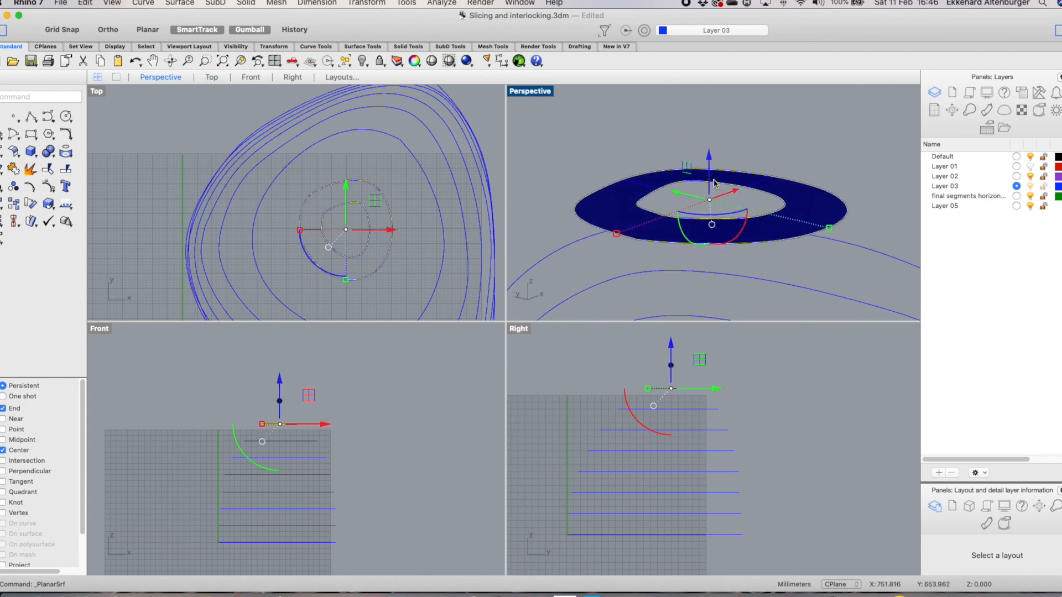
Extrude the ring surface 3 mm upward with the gumball and undo the extrusion
{"action": "left_click", "coordinate": [709, 182], "text": "super"}
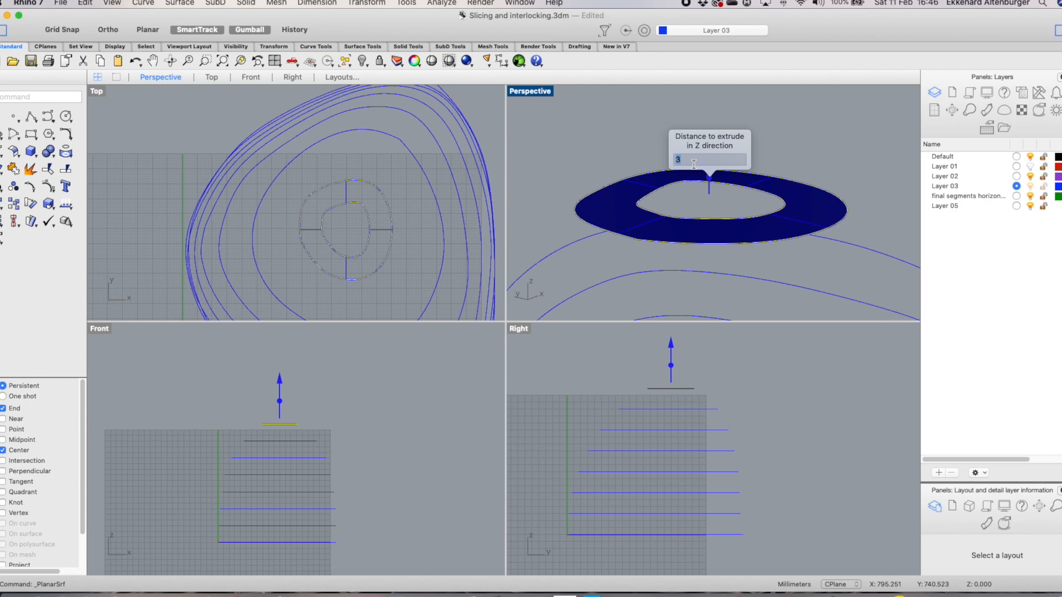
{"action": "key", "text": "Return"}
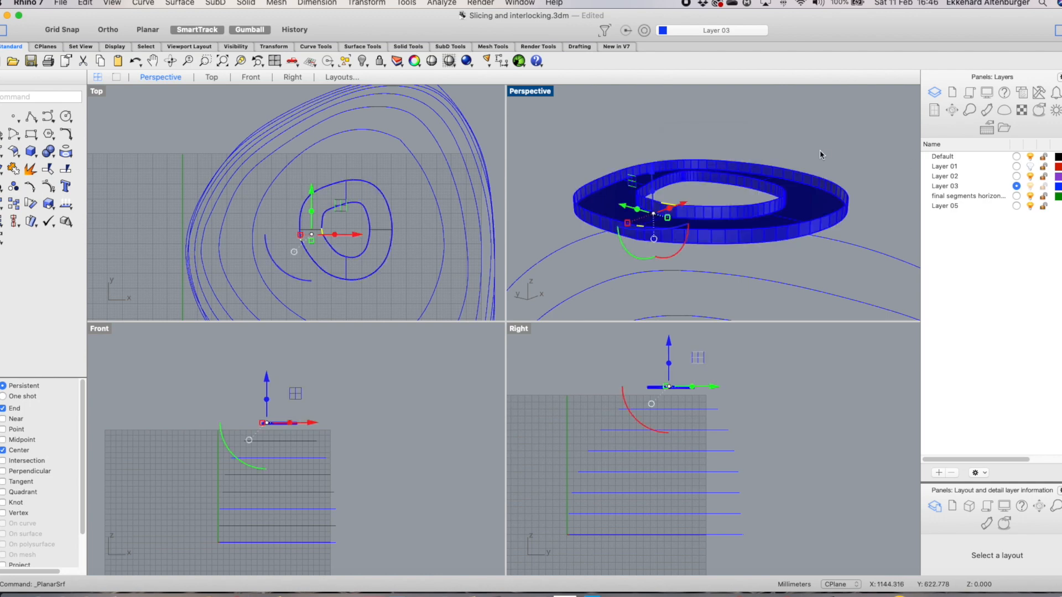
{"action": "left_click", "coordinate": [821, 151]}
{"action": "mouse_move", "coordinate": [886, 223]}
{"action": "right_mouse_down"}
{"action": "mouse_move", "coordinate": [867, 216]}
{"action": "mouse_move", "coordinate": [878, 239]}
{"action": "right_mouse_up"}
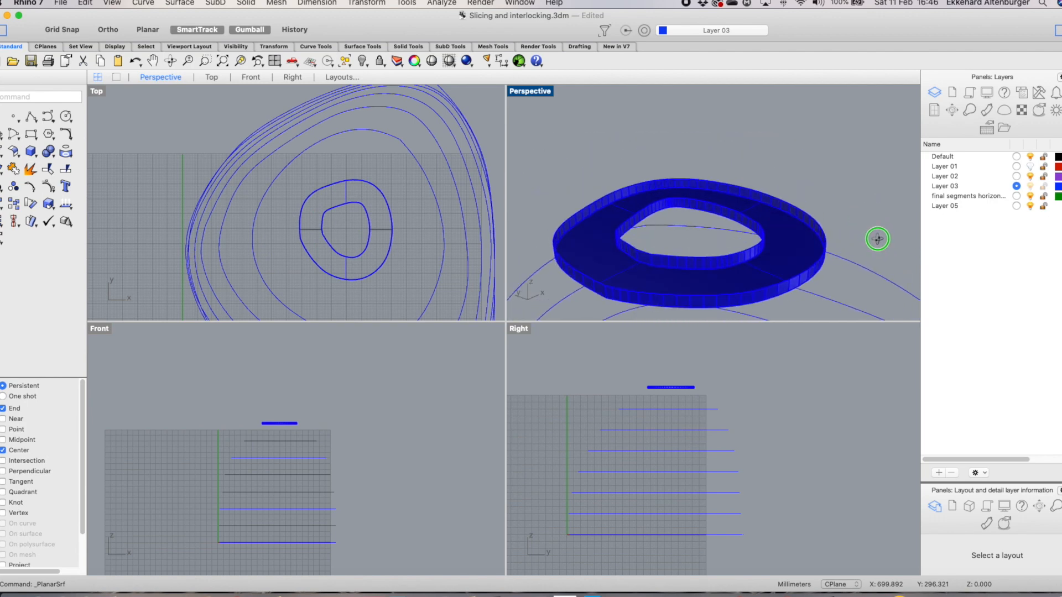
{"action": "key", "text": "super+z"}
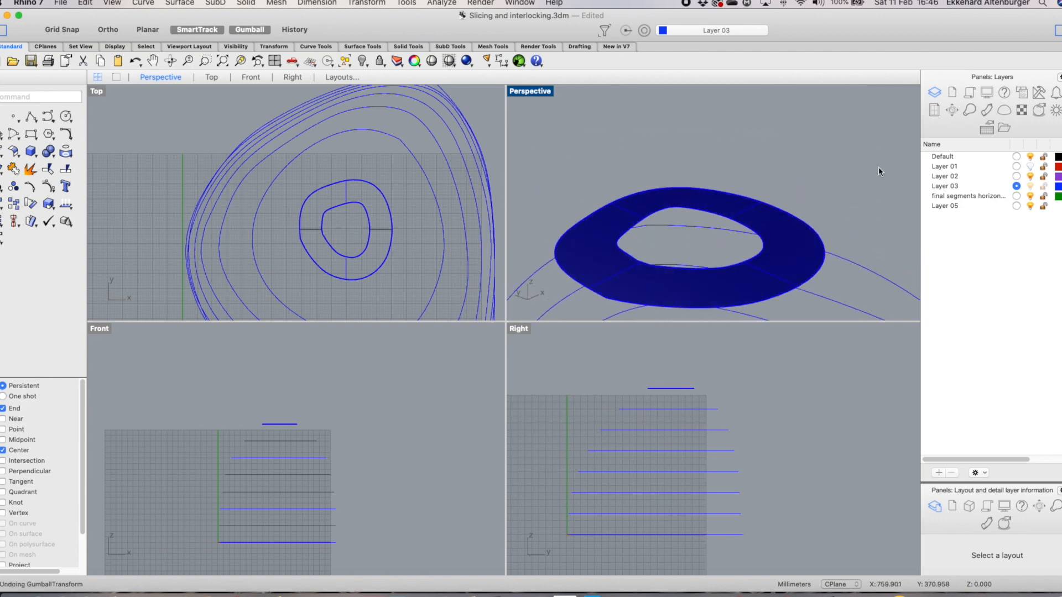
Extrude the ring surface 3 mm upward with the gumball into a solid ring
{"action": "left_click", "coordinate": [776, 274]}
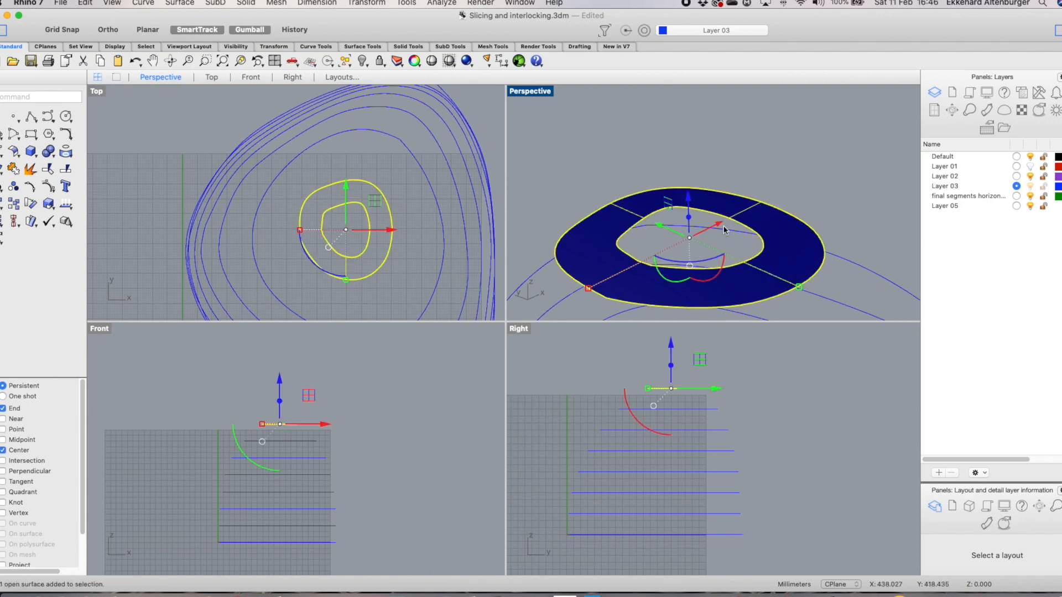
{"action": "left_click", "coordinate": [688, 217]}
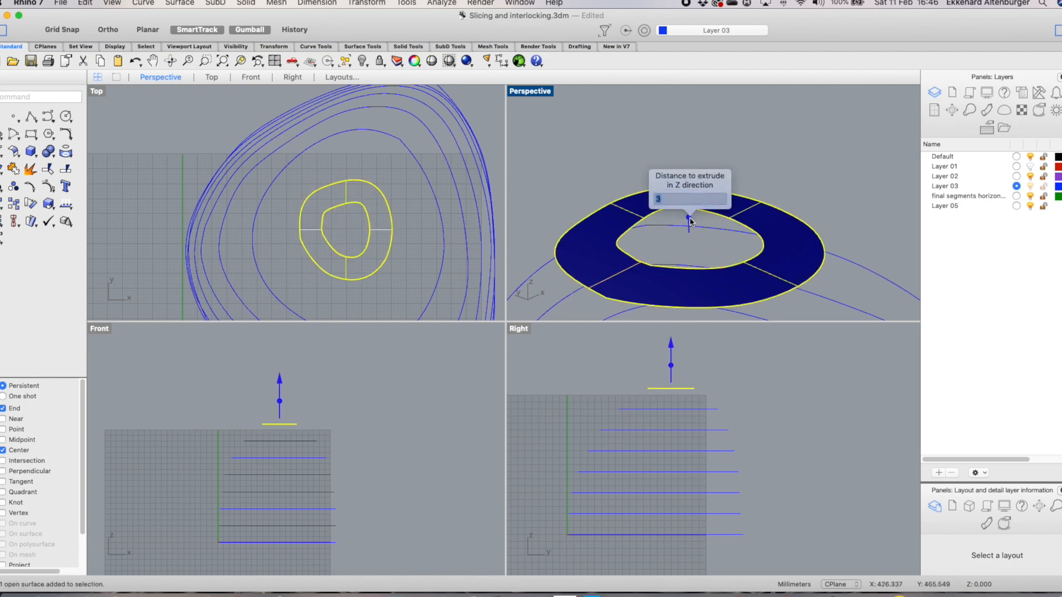
{"action": "key", "text": "Return"}
{"action": "left_click", "coordinate": [885, 190]}
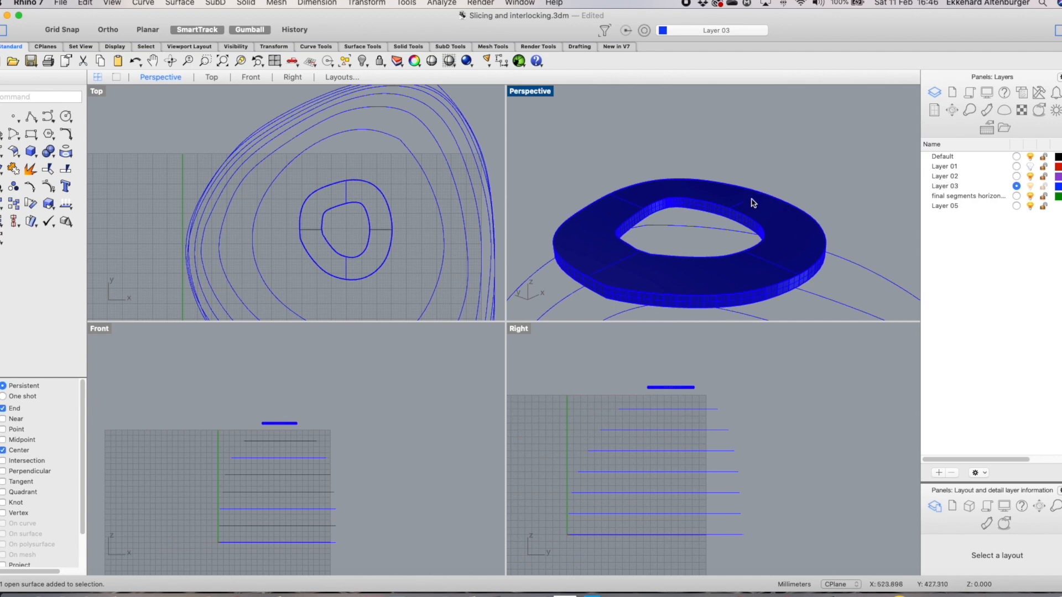
Offset the bottom slice curve inward on the final segments horizontal layer by repeating Offset
{"action": "scroll", "coordinate": [796, 172], "scroll_direction": "down", "scroll_amount": 5}
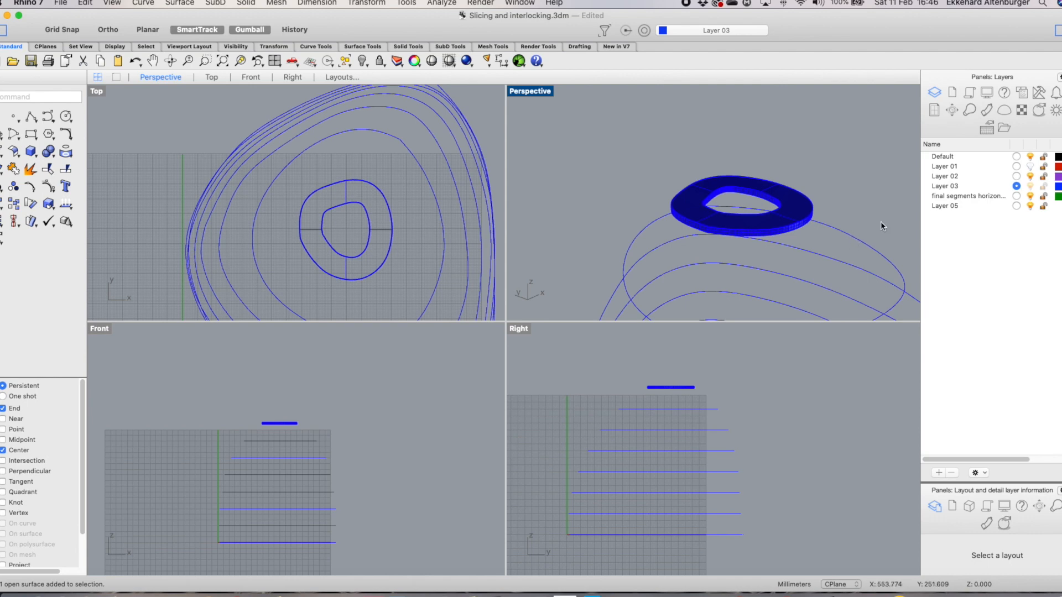
{"action": "right_click_drag", "start_coordinate": [881, 224], "coordinate": [853, 209]}
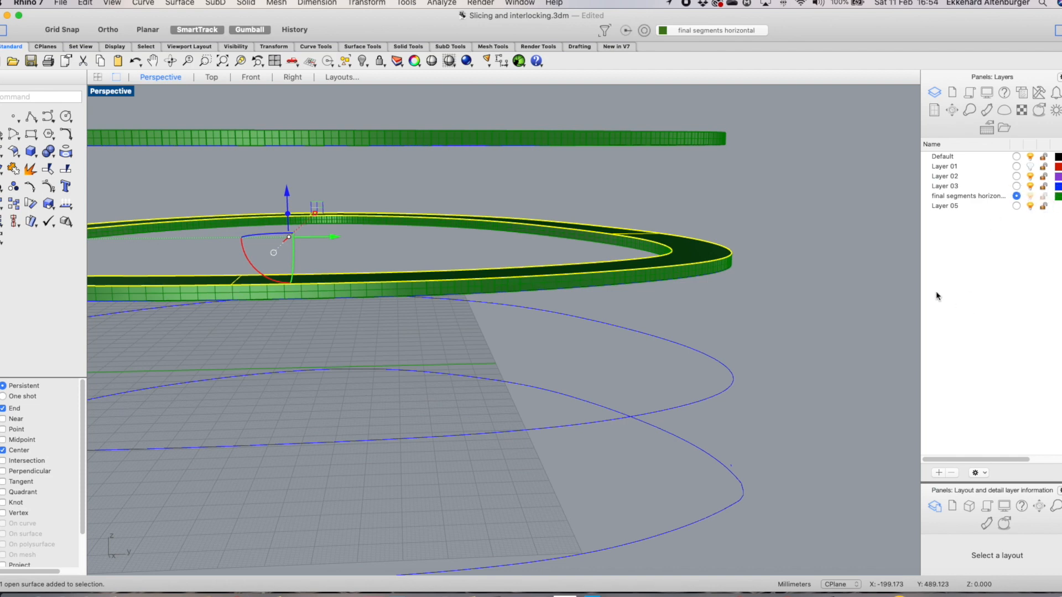
{"action": "left_click", "coordinate": [735, 380]}
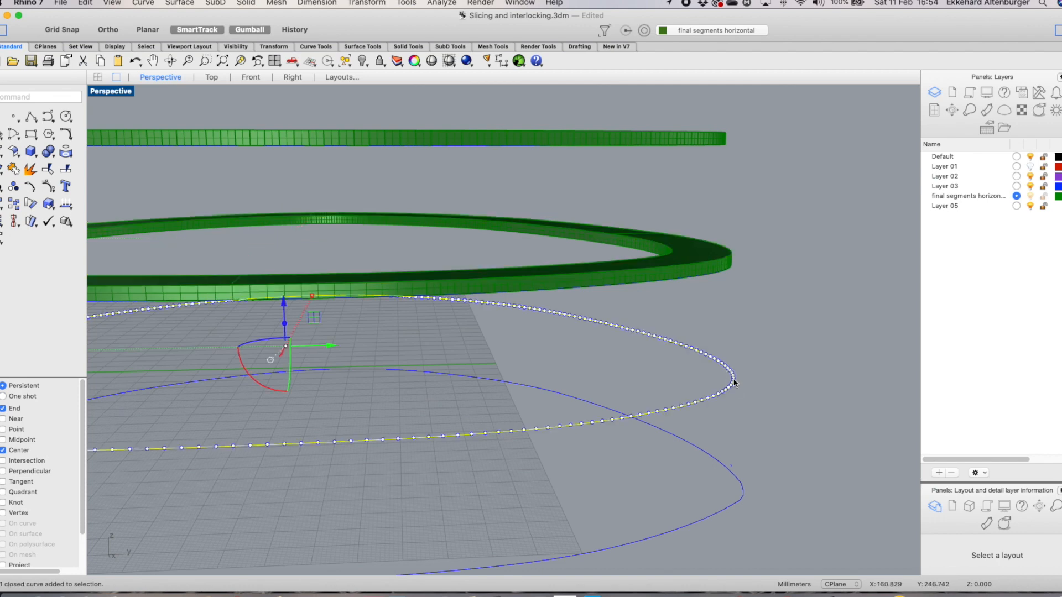
{"action": "right_click", "coordinate": [743, 295]}
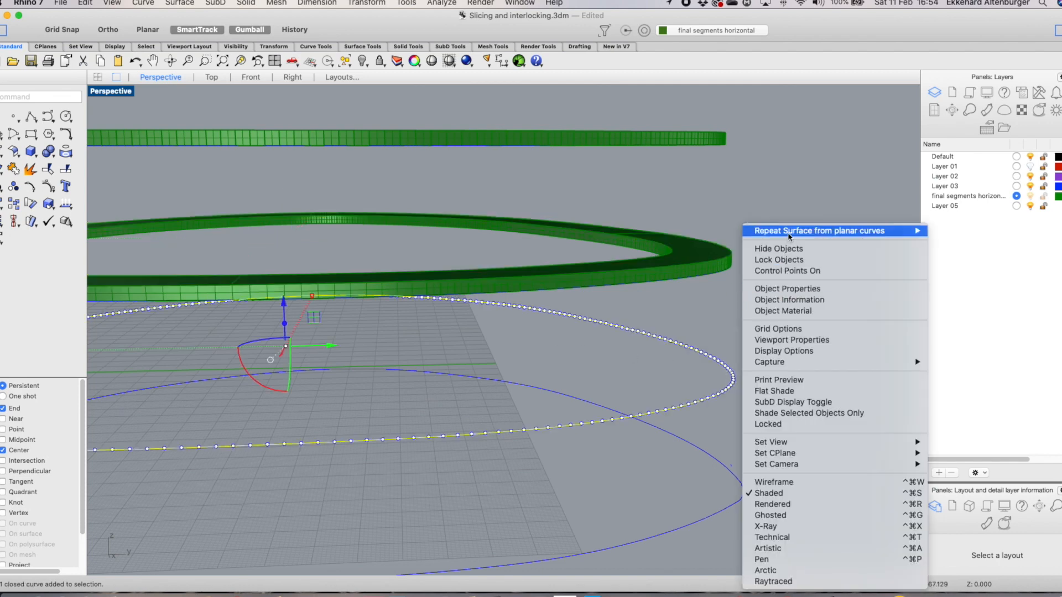
{"action": "mouse_move", "coordinate": [907, 231]}
{"action": "left_click", "coordinate": [959, 253]}
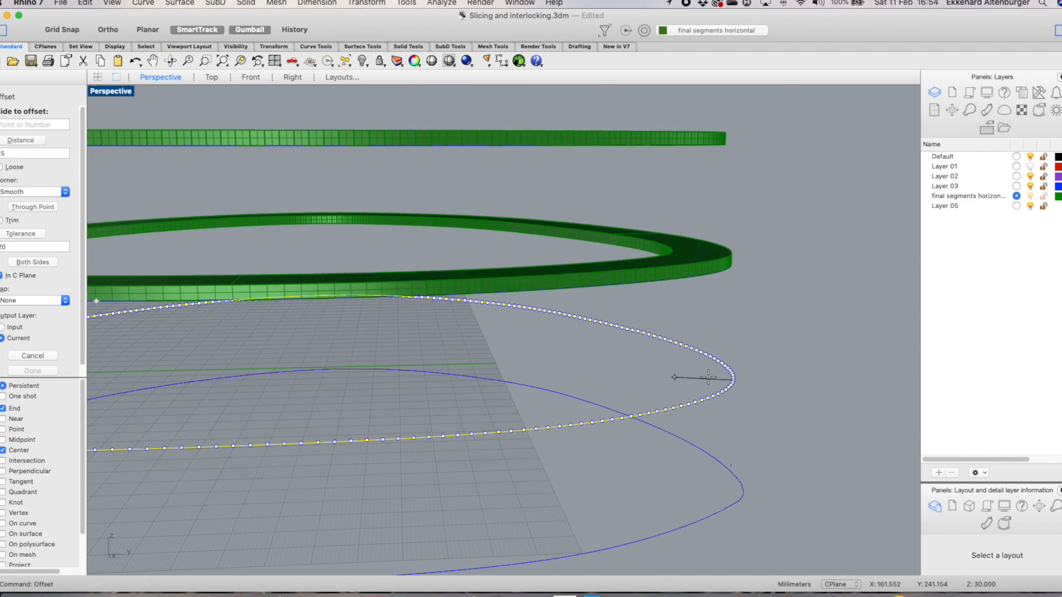
{"action": "left_click", "coordinate": [667, 374]}
{"action": "scroll", "coordinate": [666, 374], "scroll_direction": "down", "scroll_amount": 5}
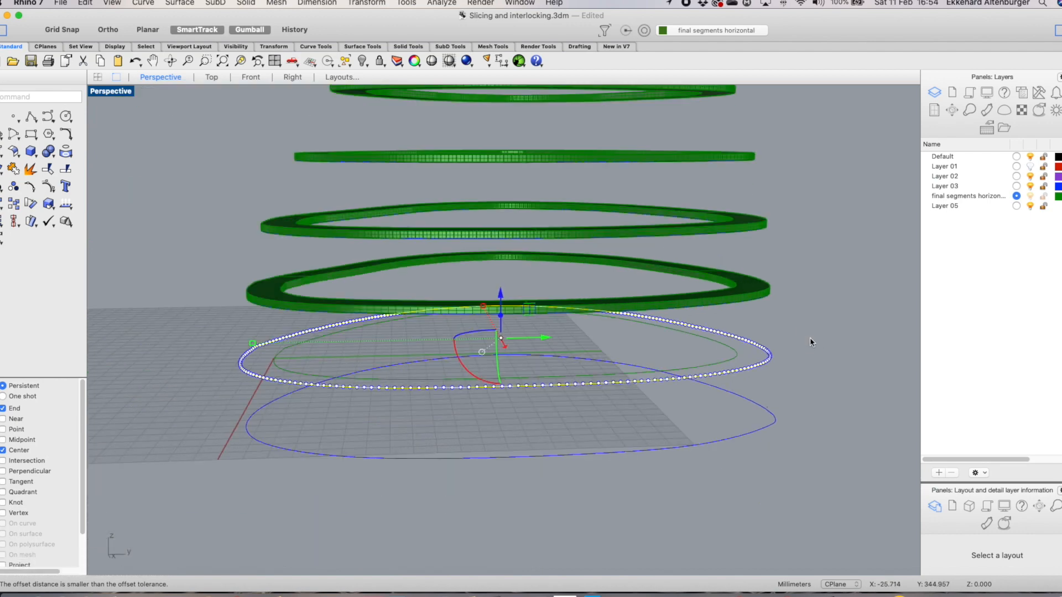
Create a planar ring surface from the bottom slice curve and its inward offset using Surface from planar curves
{"action": "left_click", "coordinate": [736, 357]}
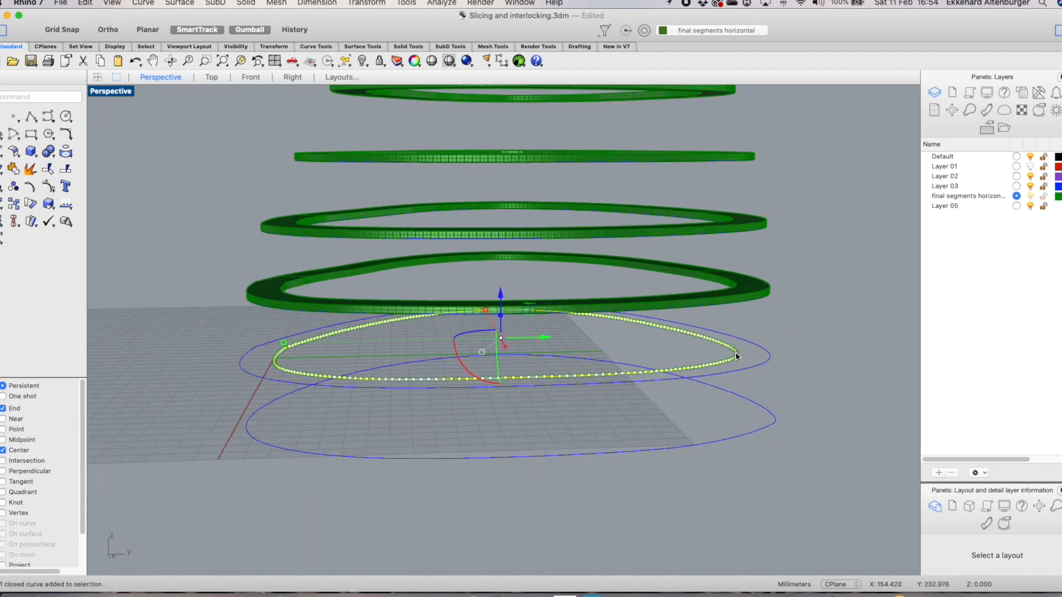
{"action": "left_click", "coordinate": [774, 359], "text": "shift"}
{"action": "scroll", "coordinate": [794, 313], "scroll_direction": "up", "scroll_amount": 3}
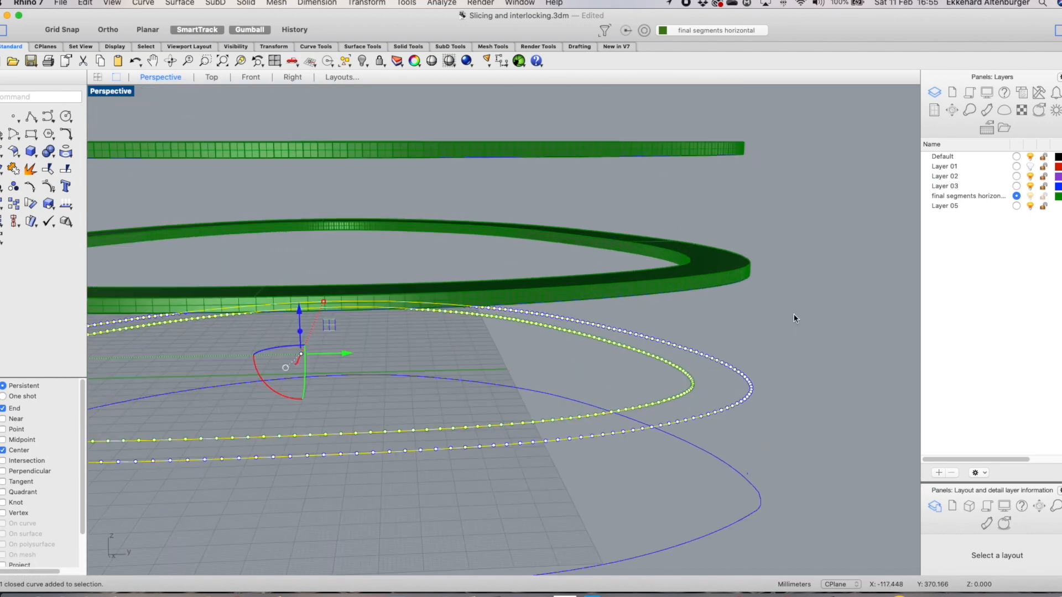
{"action": "right_click", "coordinate": [736, 348]}
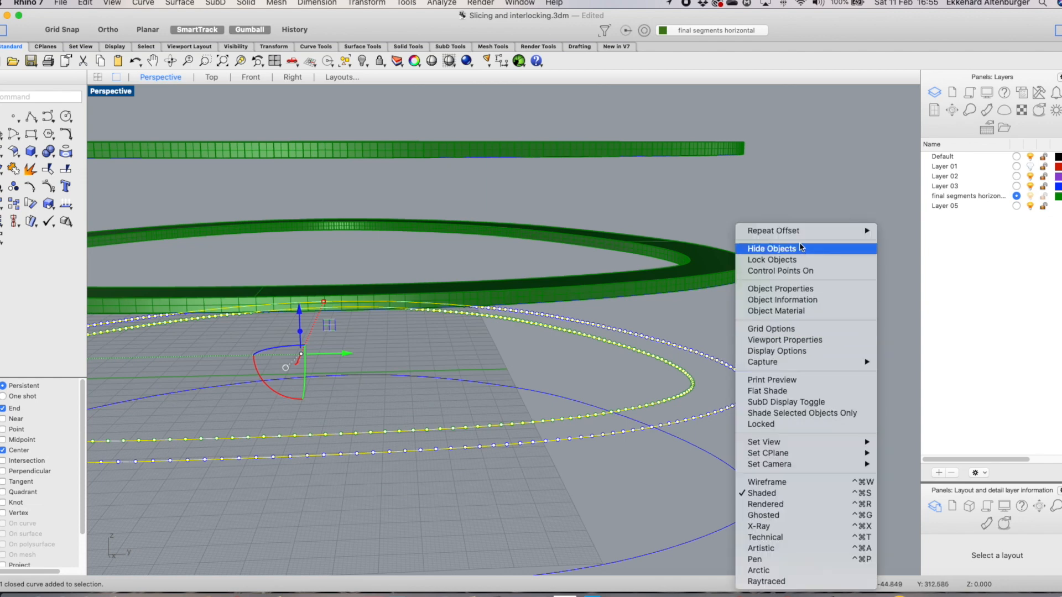
{"action": "mouse_move", "coordinate": [871, 234]}
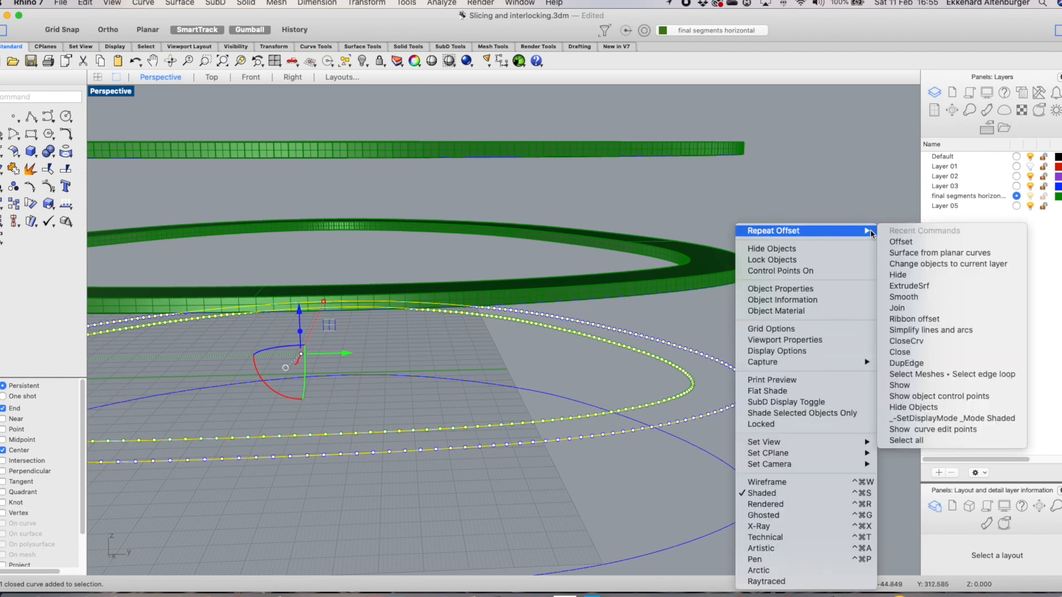
{"action": "left_click", "coordinate": [922, 252]}
{"action": "left_click", "coordinate": [802, 364]}
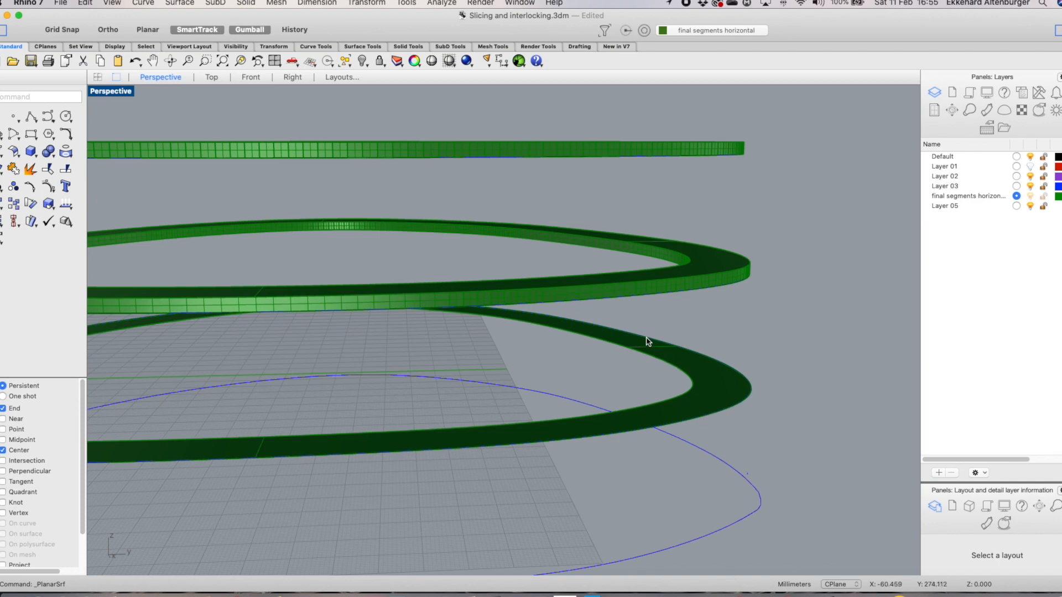
Extrude the bottom ring surface 3 mm upward with the gumball into a solid ring
{"action": "scroll", "coordinate": [748, 371], "scroll_direction": "up", "scroll_amount": 3}
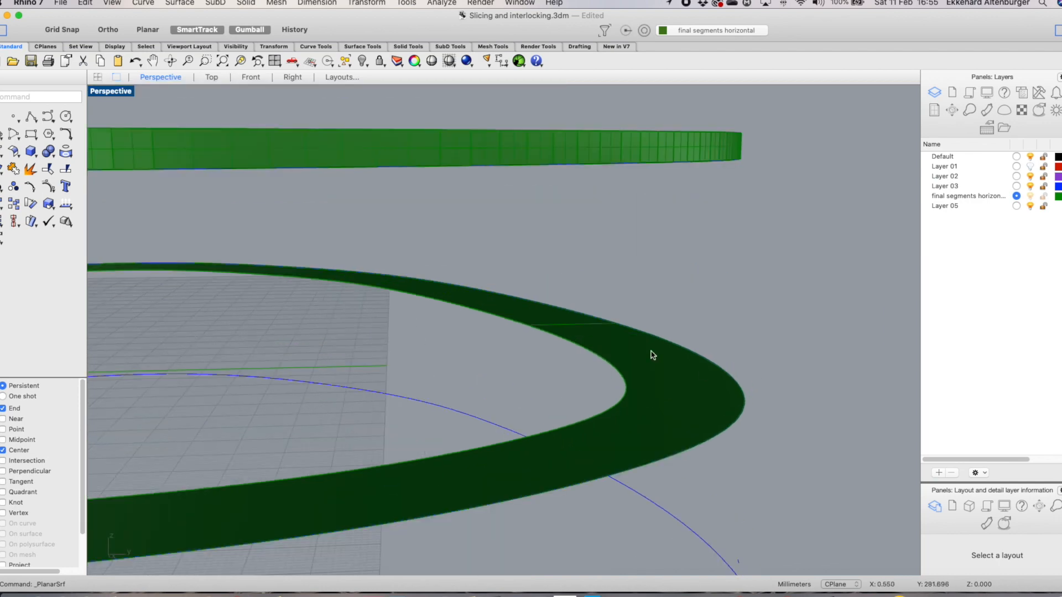
{"action": "scroll", "coordinate": [737, 358], "scroll_direction": "down", "scroll_amount": 3}
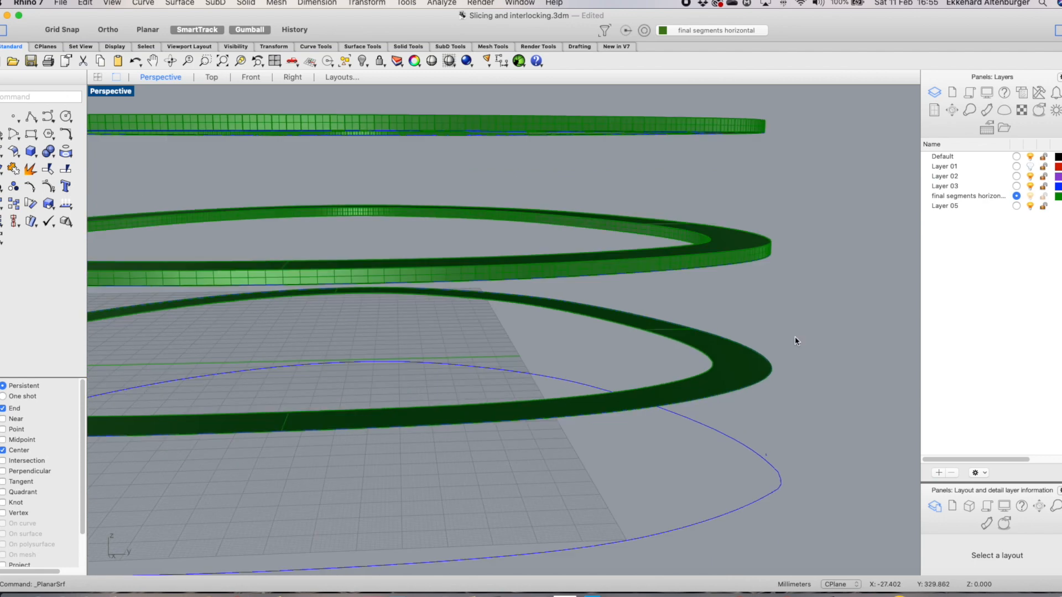
{"action": "left_click", "coordinate": [670, 330]}
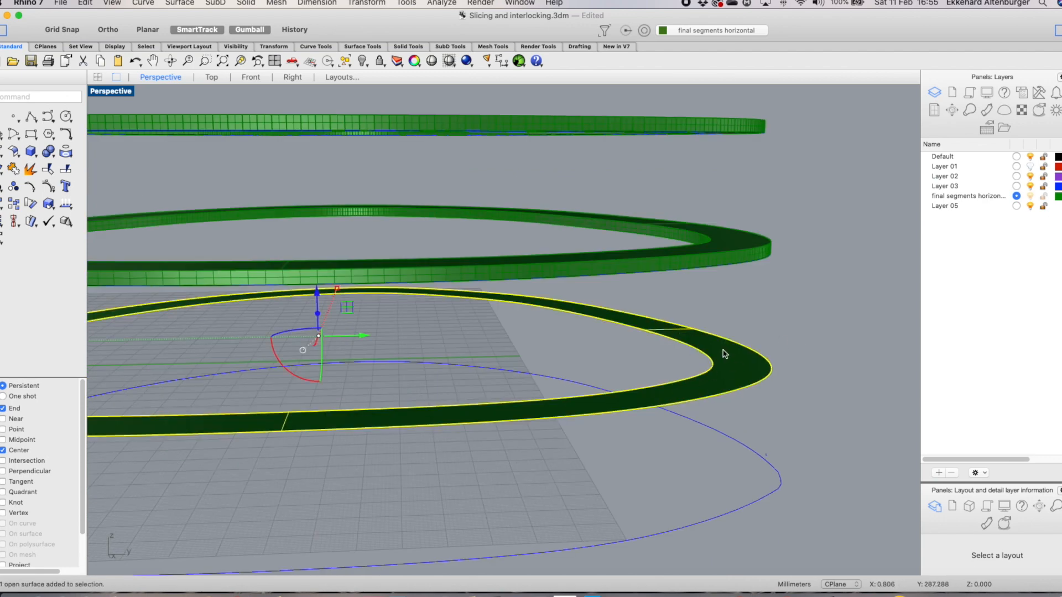
{"action": "left_click", "coordinate": [318, 317]}
{"action": "type", "text": "3"}
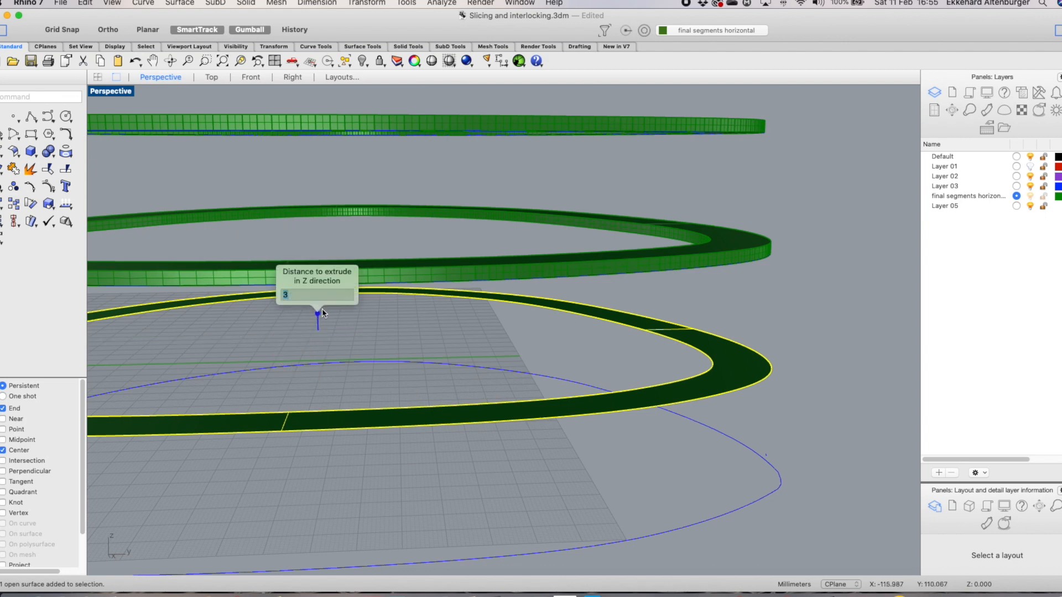
{"action": "key", "text": "Return"}
{"action": "scroll", "coordinate": [787, 263], "scroll_direction": "down", "scroll_amount": 3}
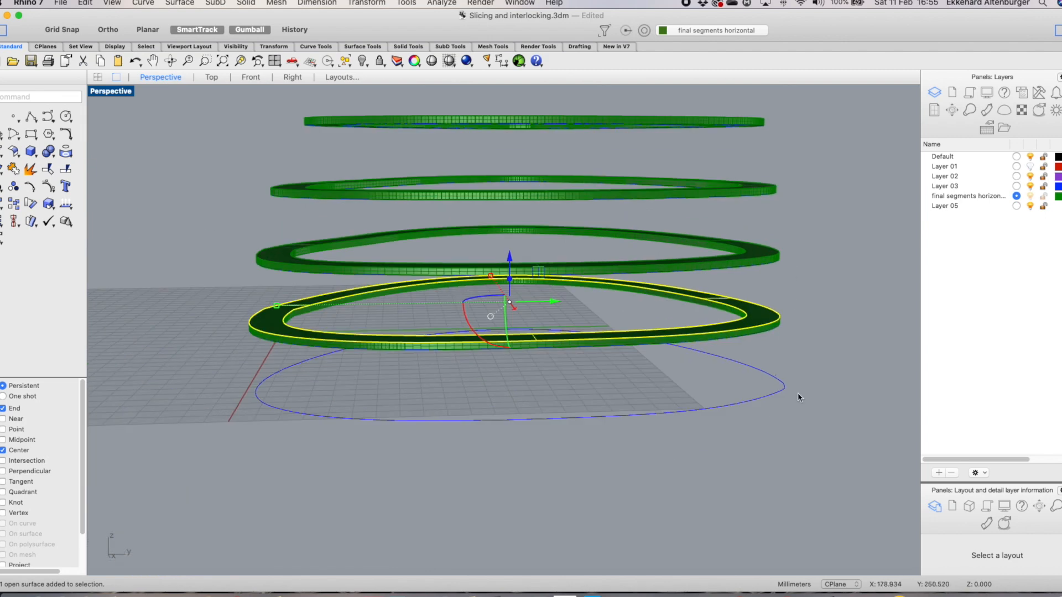
Offset the lowest slice curve inward by repeating Offset
{"action": "scroll", "coordinate": [797, 397], "scroll_direction": "up", "scroll_amount": 3}
{"action": "left_click", "coordinate": [775, 385]}
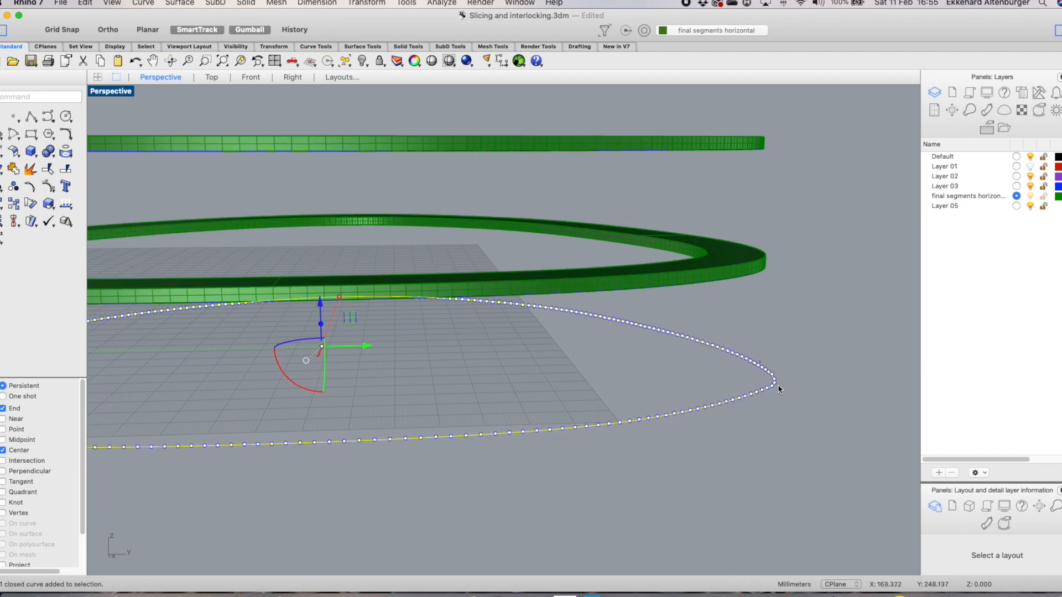
{"action": "right_click", "coordinate": [794, 347]}
{"action": "mouse_move", "coordinate": [885, 231]}
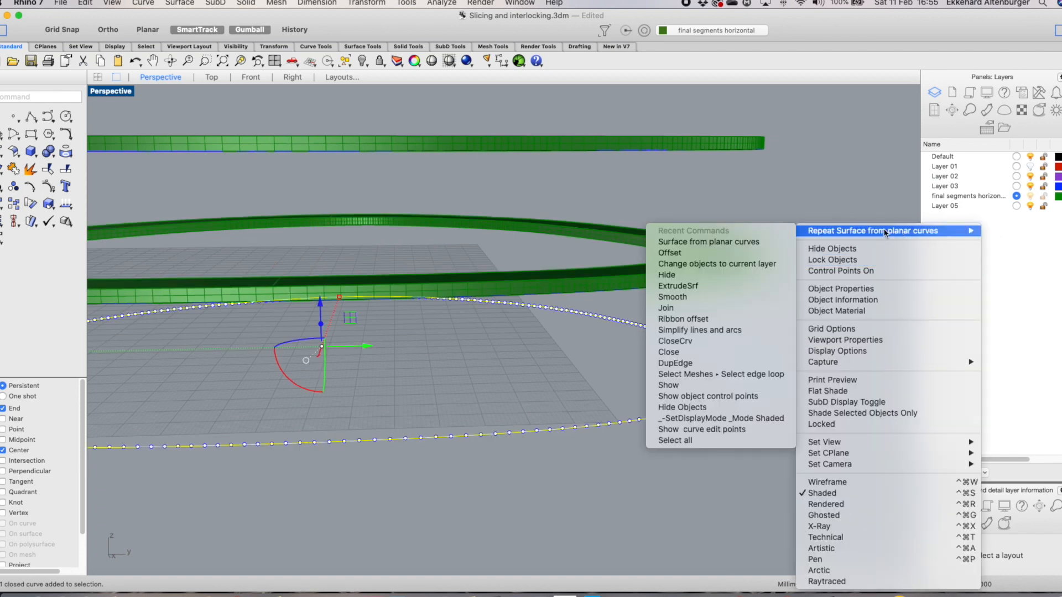
{"action": "left_click", "coordinate": [703, 255]}
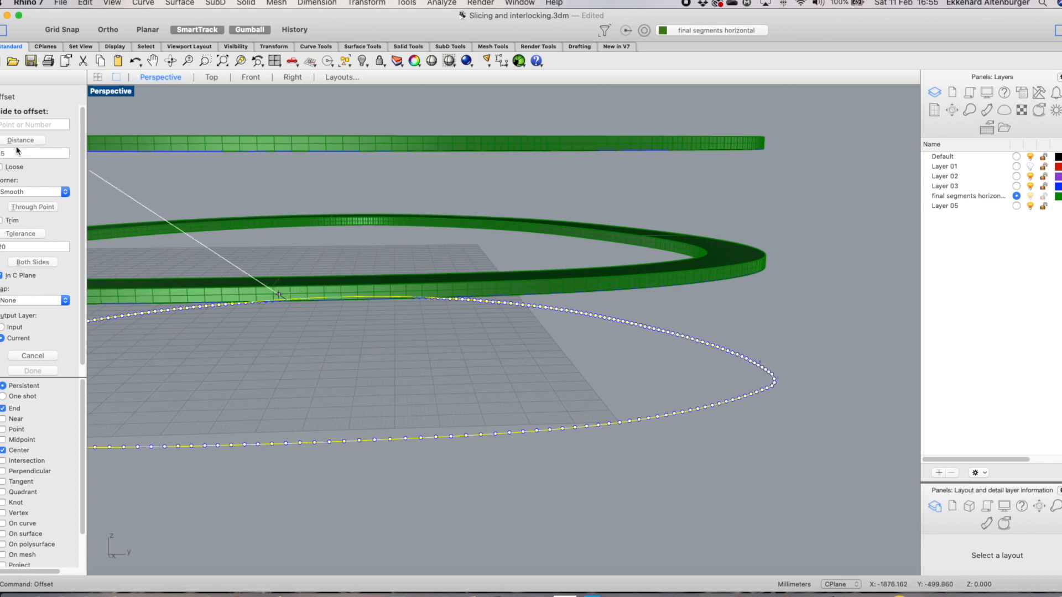
{"action": "left_click", "coordinate": [667, 376]}
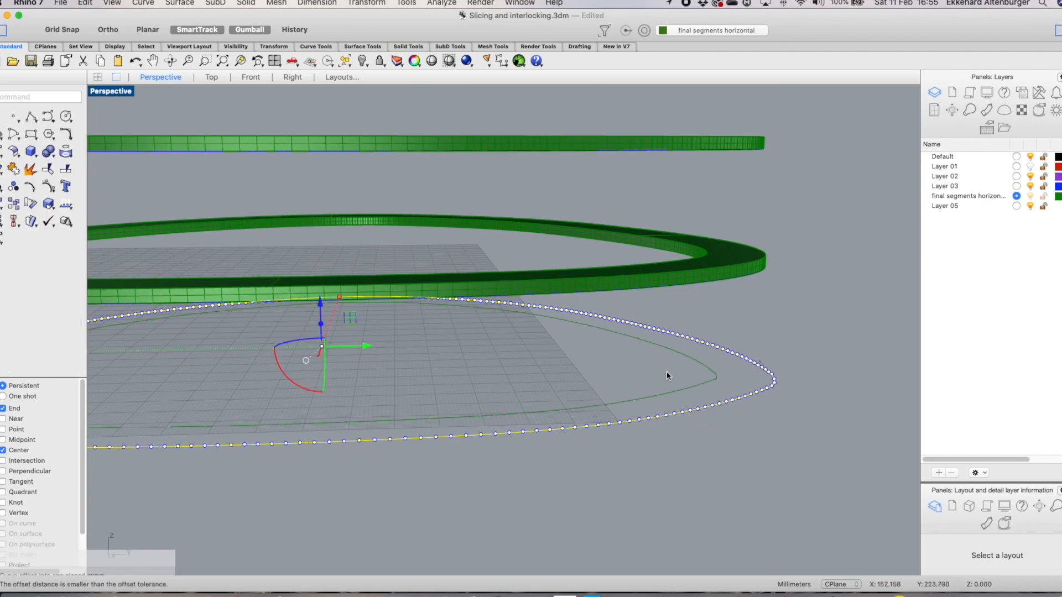
Create a planar ring surface from the lowest slice curve and its offset
{"action": "scroll", "coordinate": [706, 379], "scroll_direction": "up", "scroll_amount": 6}
{"action": "scroll", "coordinate": [707, 378], "scroll_direction": "down", "scroll_amount": 9}
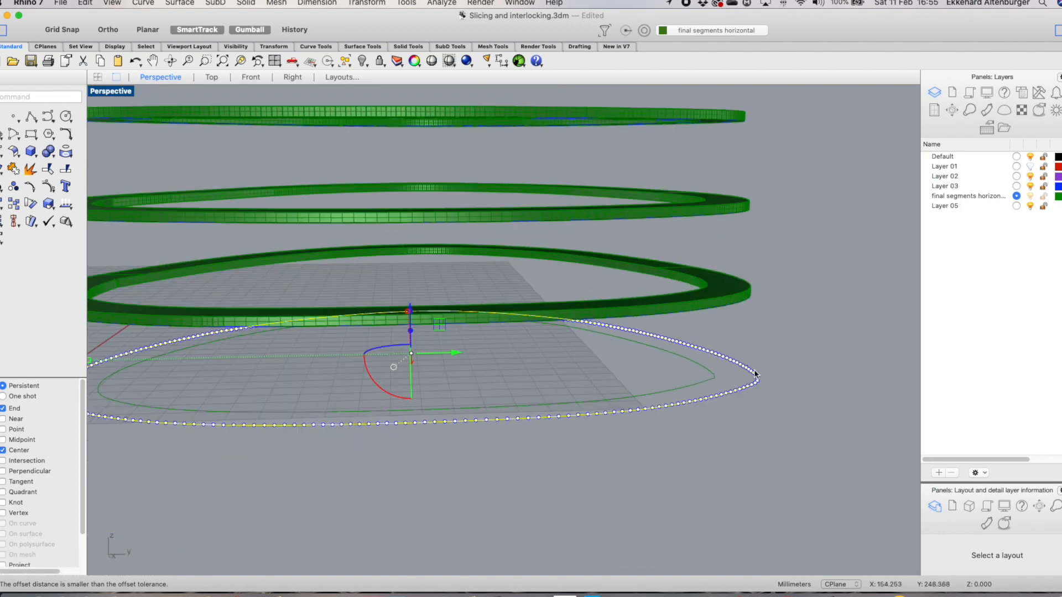
{"action": "left_click", "coordinate": [703, 386]}
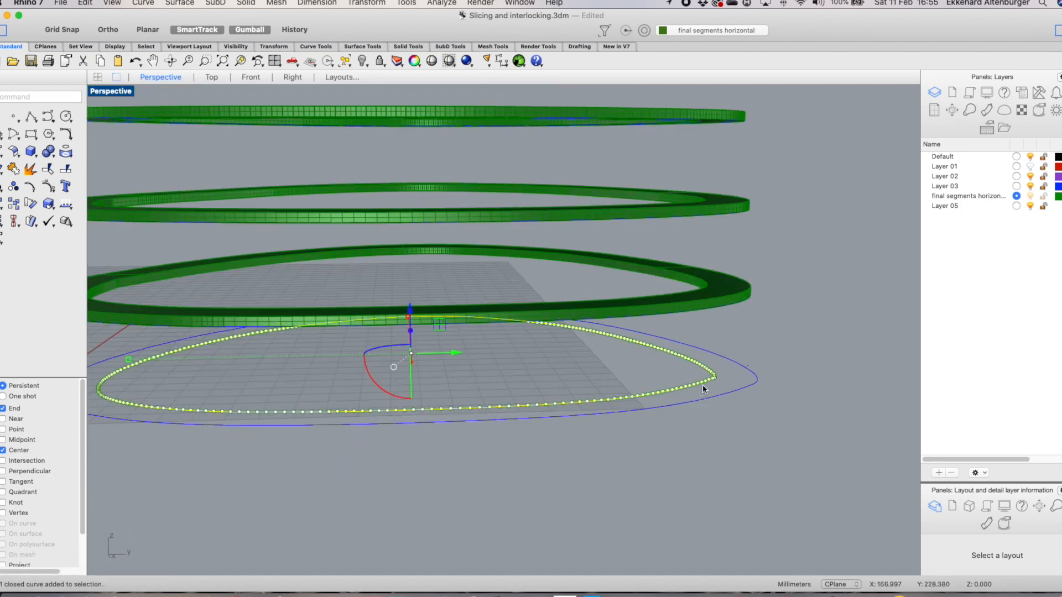
{"action": "left_click", "coordinate": [750, 387], "text": "shift"}
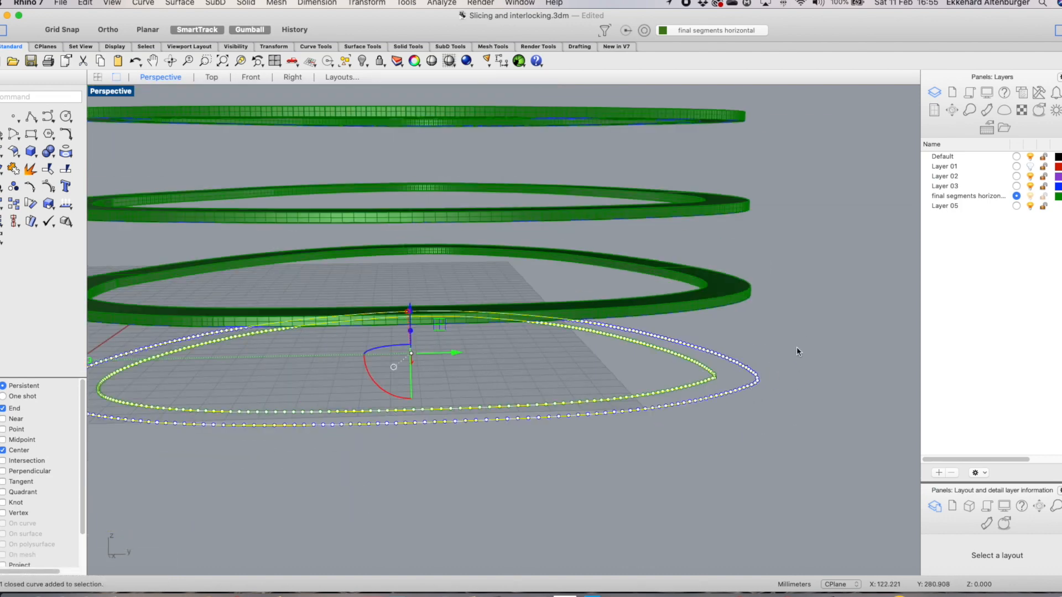
{"action": "right_click", "coordinate": [800, 324]}
{"action": "mouse_move", "coordinate": [885, 230]}
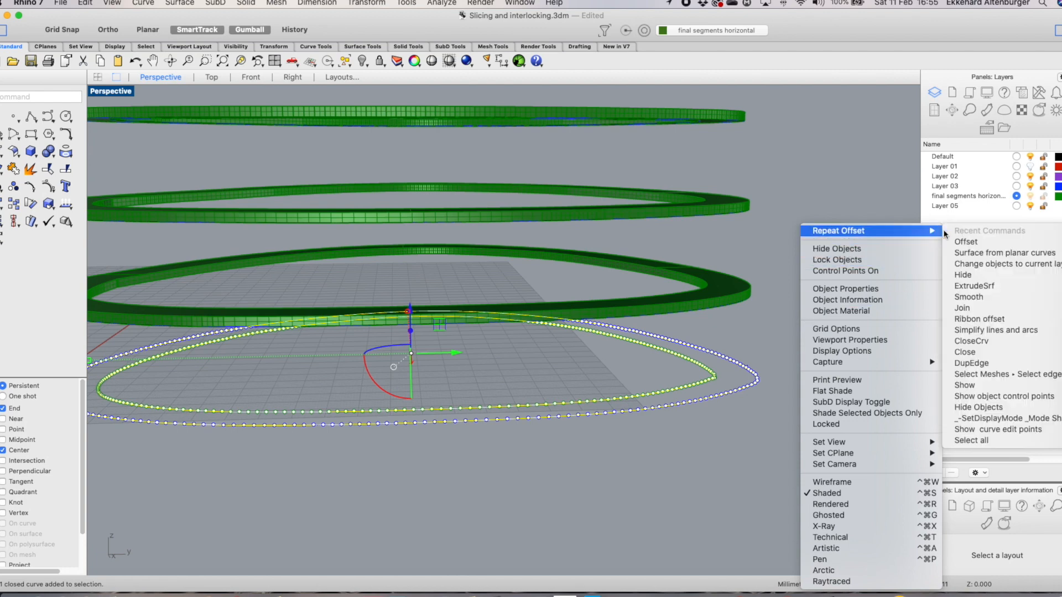
{"action": "left_click", "coordinate": [971, 257]}
{"action": "left_click", "coordinate": [793, 401]}
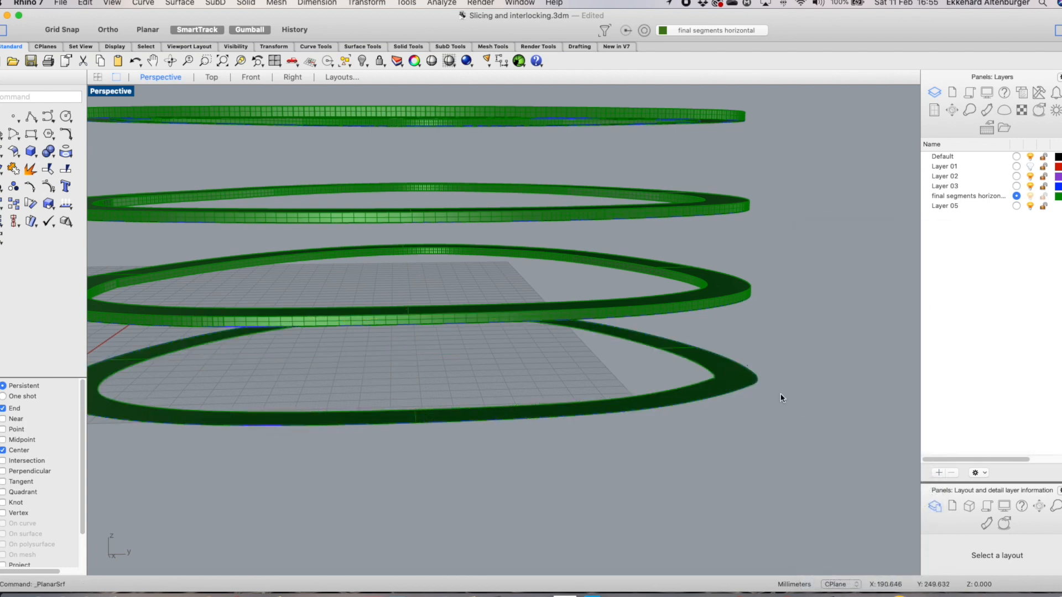
Try to extrude the ring with the gumball after picking the outer curve, and undo the extrusion
{"action": "left_click", "coordinate": [682, 348]}
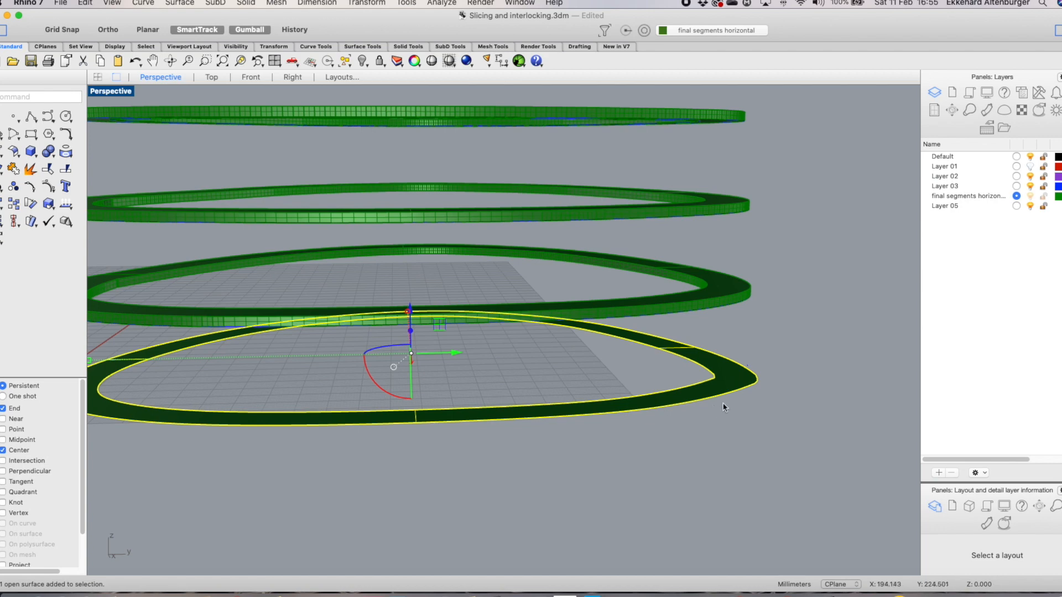
{"action": "left_click", "coordinate": [750, 430]}
{"action": "left_click", "coordinate": [737, 381]}
{"action": "left_click", "coordinate": [813, 381]}
{"action": "left_click", "coordinate": [756, 388]}
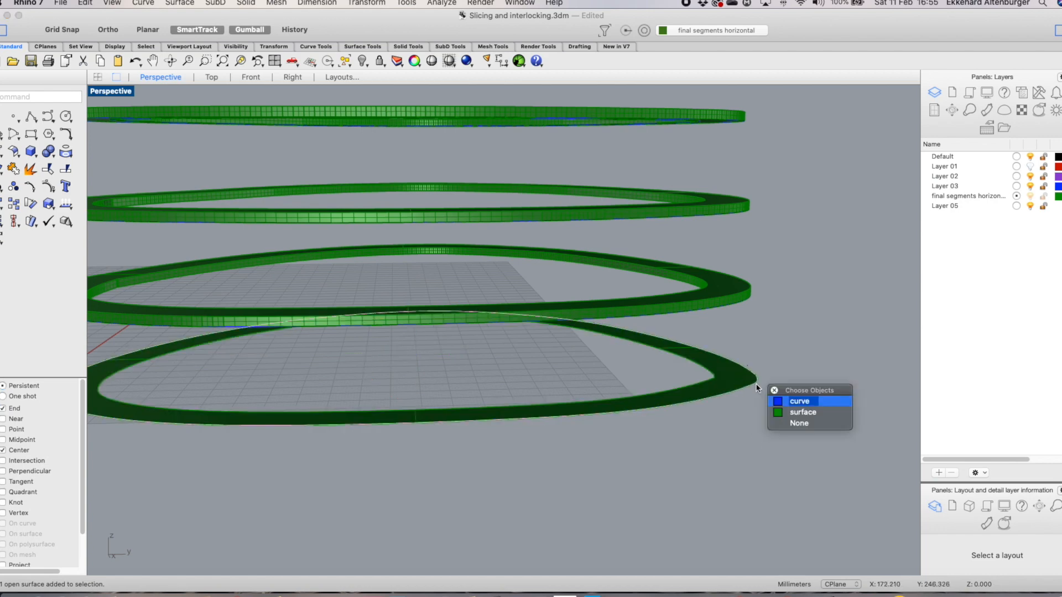
{"action": "left_click", "coordinate": [801, 405]}
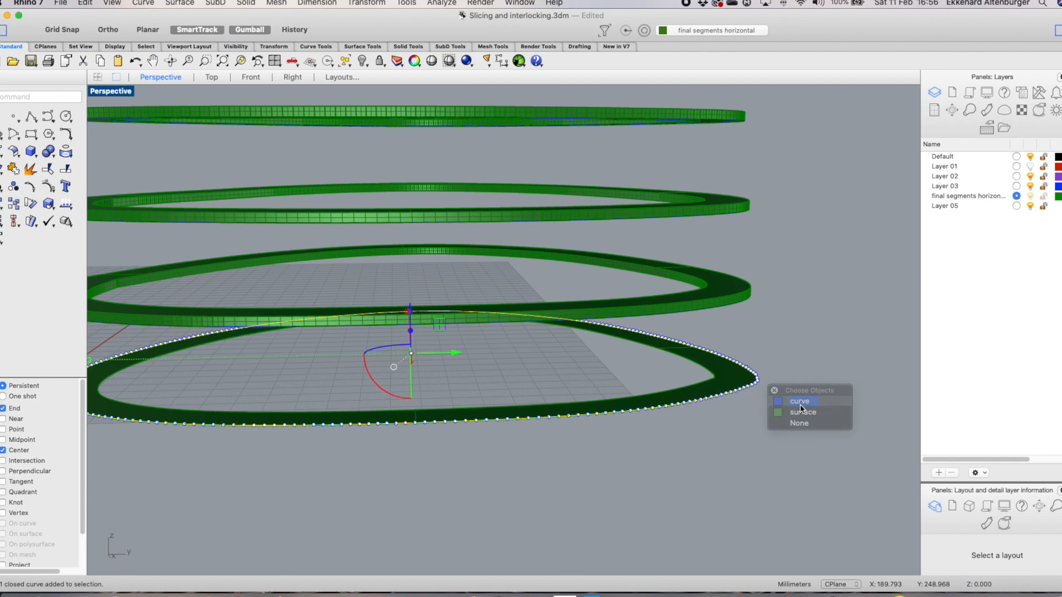
{"action": "left_click", "coordinate": [410, 331]}
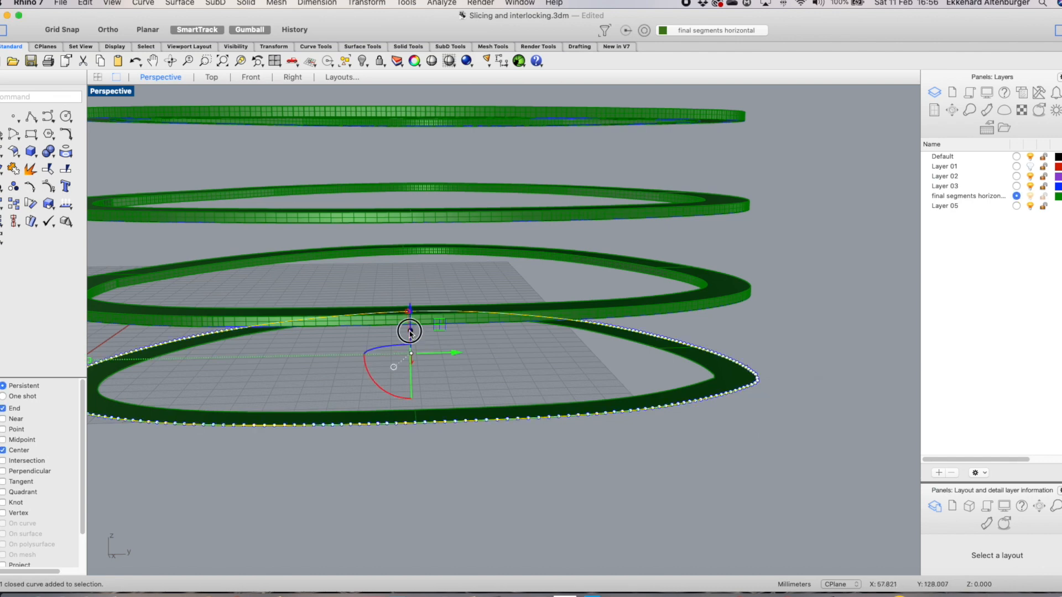
{"action": "key", "text": "Return"}
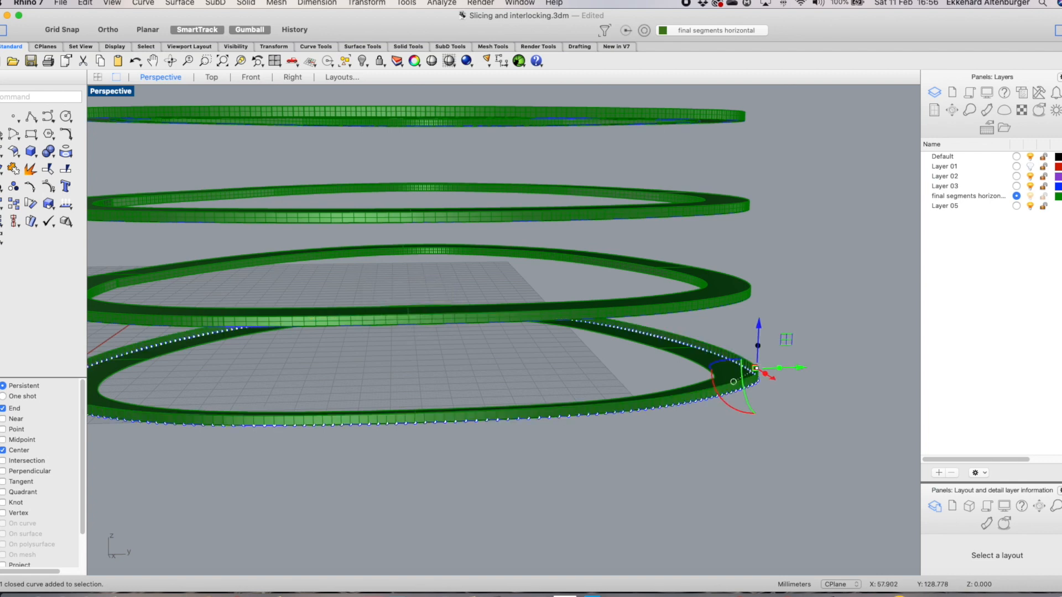
{"action": "left_click", "coordinate": [838, 353]}
{"action": "scroll", "coordinate": [776, 375], "scroll_direction": "up", "scroll_amount": 4}
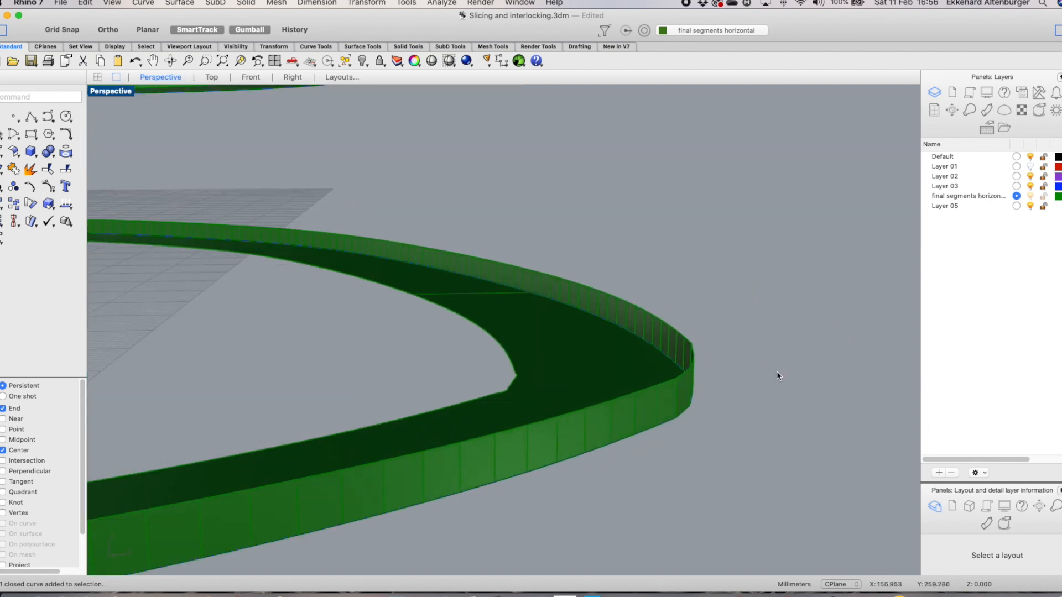
{"action": "scroll", "coordinate": [766, 382], "scroll_direction": "up", "scroll_amount": 5}
{"action": "right_click_drag", "start_coordinate": [774, 382], "coordinate": [770, 386]}
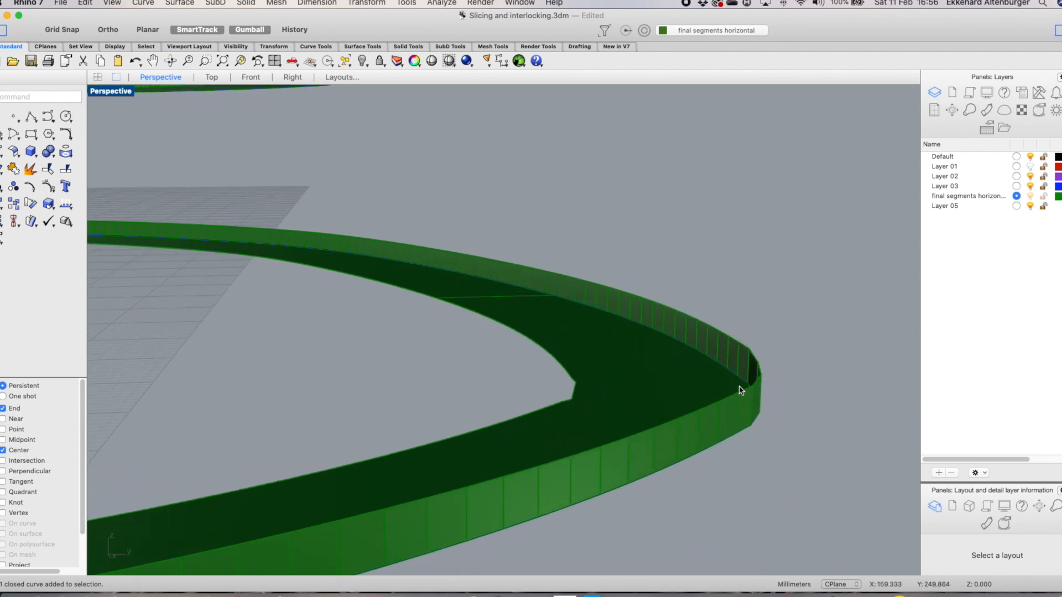
{"action": "key", "text": "super+z"}
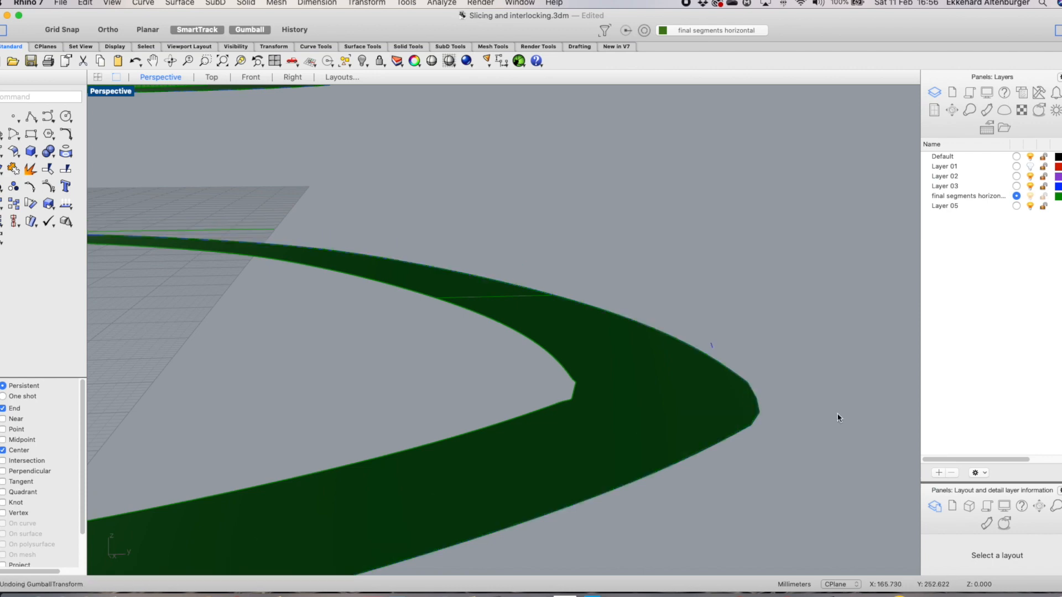
Extrude the lowest ring surface 3 mm upward with the gumball into a solid ring
{"action": "left_click", "coordinate": [526, 303]}
{"action": "scroll", "coordinate": [667, 344], "scroll_direction": "down", "scroll_amount": 5}
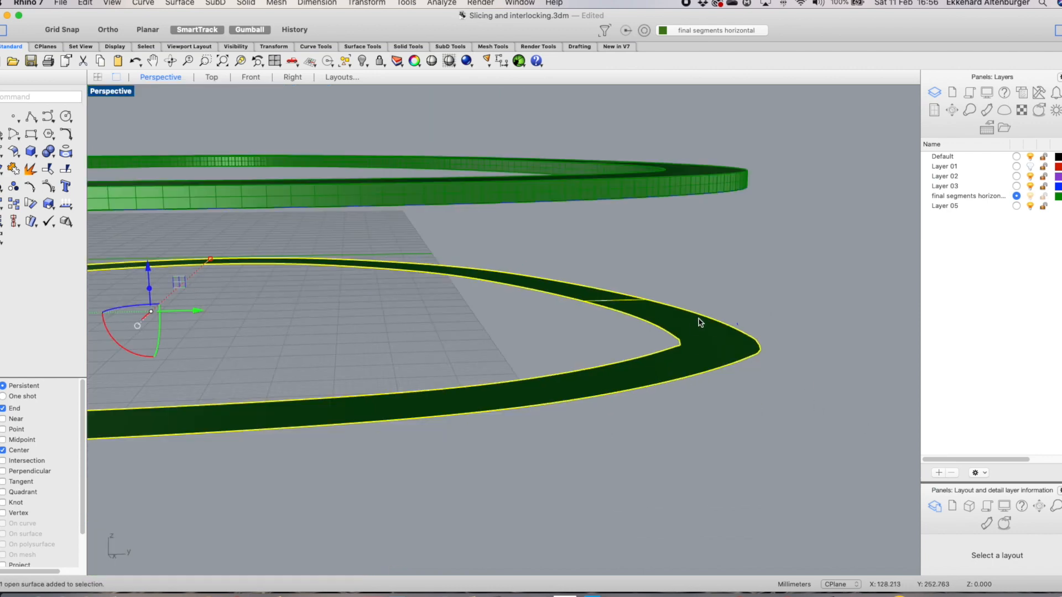
{"action": "left_click", "coordinate": [406, 299]}
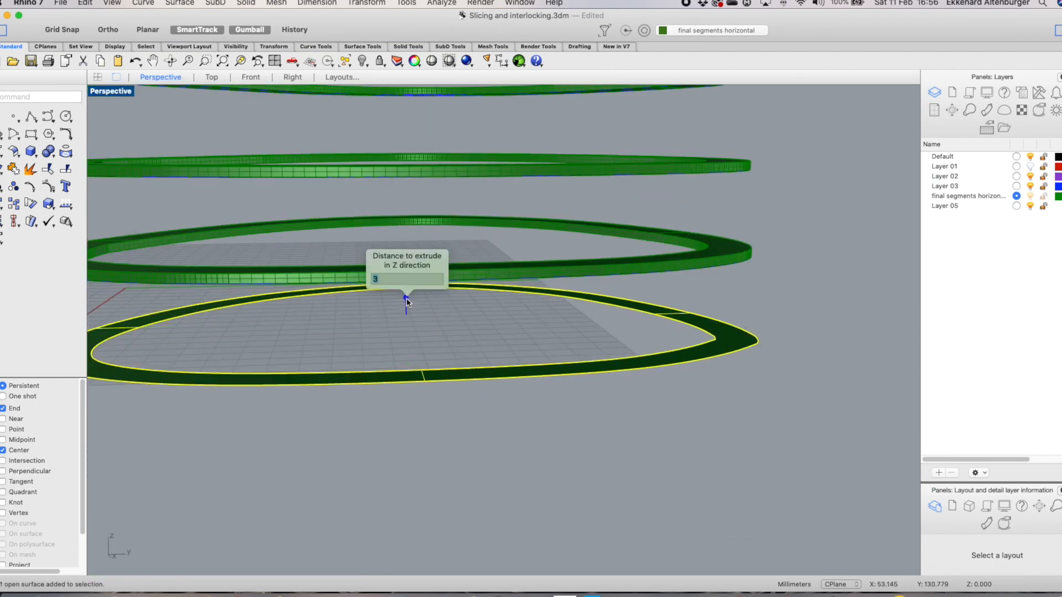
{"action": "key", "text": "Return"}
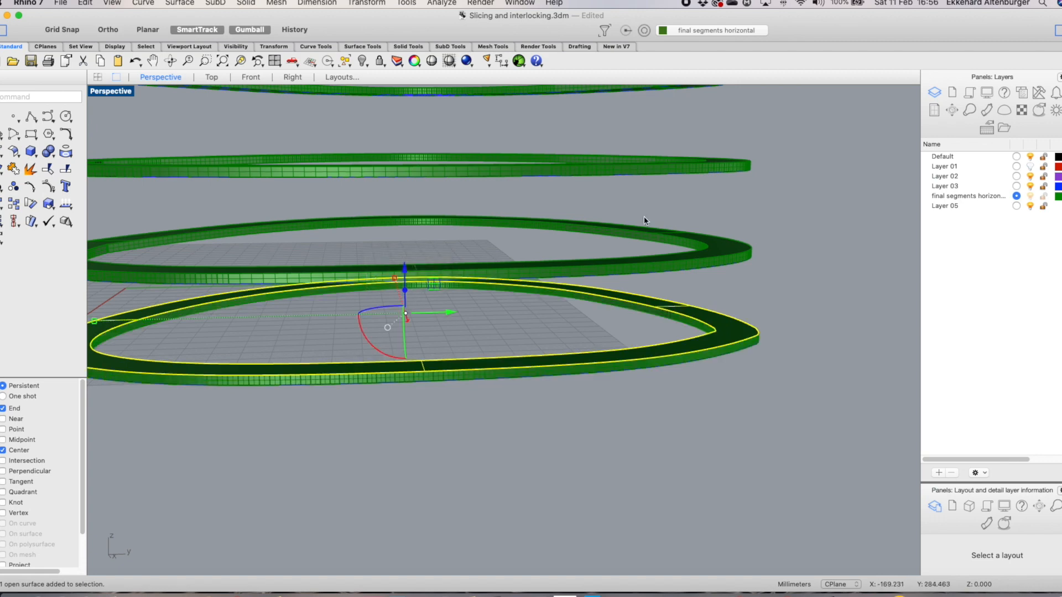
{"action": "left_click", "coordinate": [747, 395]}
Orbit the view and toggle the scan mesh layer's visibility to compare the rings with the mesh
{"action": "scroll", "coordinate": [748, 394], "scroll_direction": "down", "scroll_amount": 7}
{"action": "right_click_drag", "start_coordinate": [787, 337], "coordinate": [747, 334]}
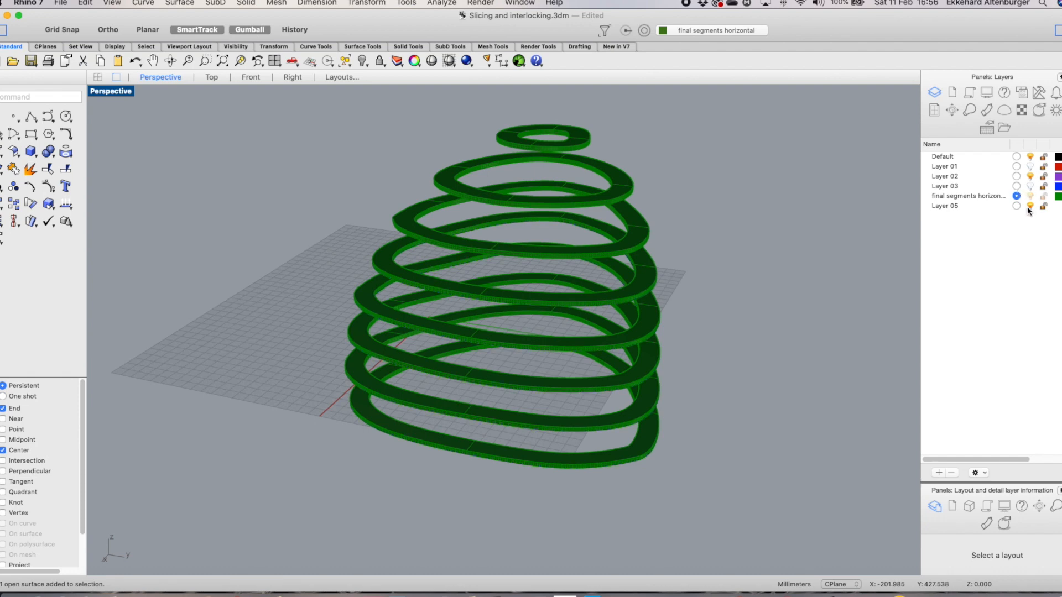
{"action": "left_click", "coordinate": [1030, 166]}
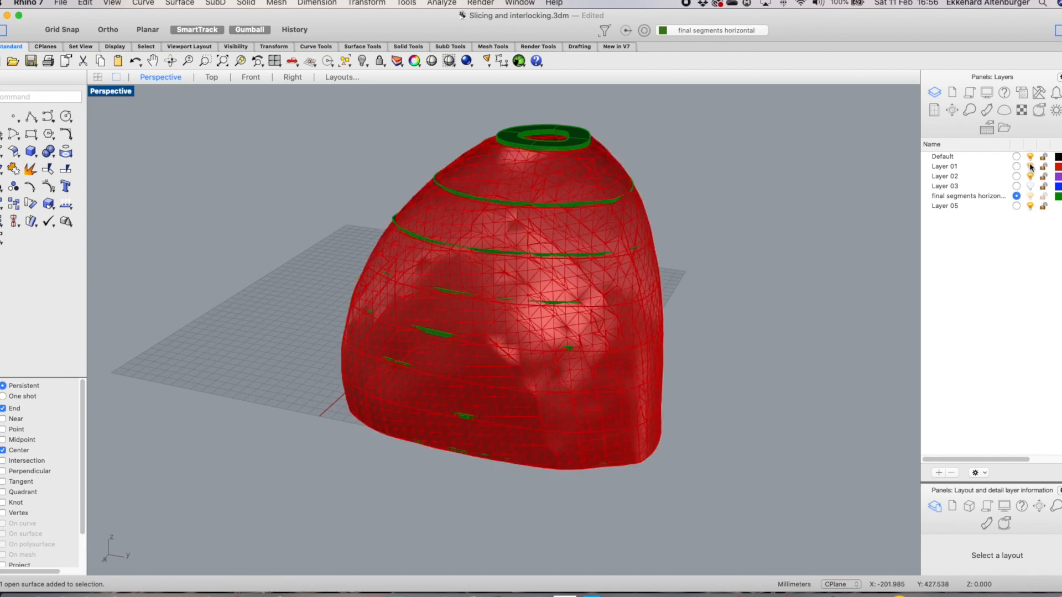
{"action": "left_click", "coordinate": [1030, 167]}
{"action": "left_click", "coordinate": [1029, 167]}
{"action": "left_click", "coordinate": [1029, 166]}
Orbit around the assembled horizontal rings and vertical segments to inspect the structure
{"action": "right_click_drag", "start_coordinate": [876, 334], "coordinate": [796, 330]}
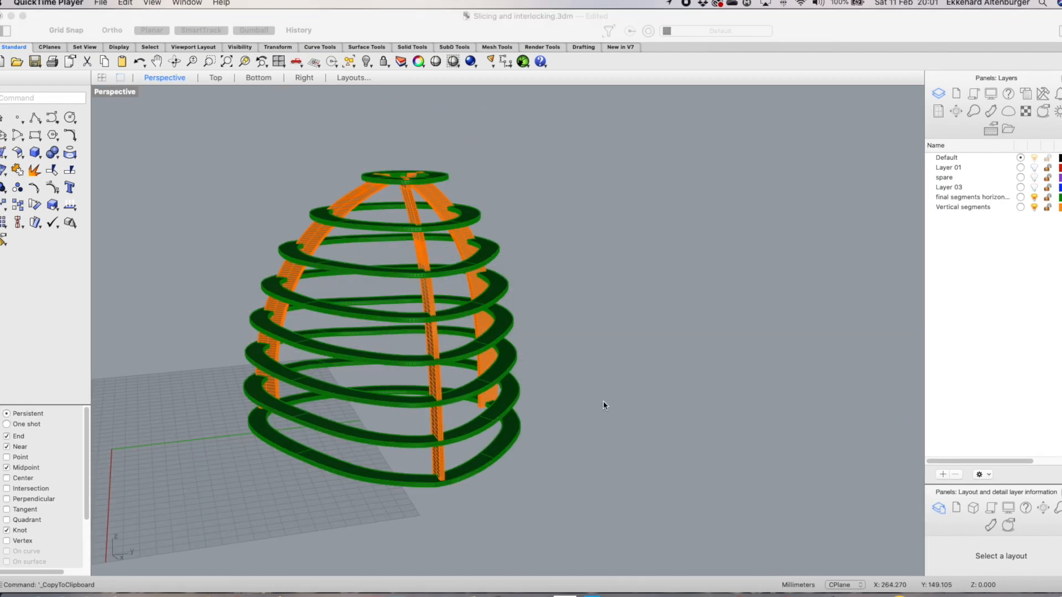
{"action": "right_click_drag", "start_coordinate": [602, 405], "coordinate": [642, 400]}
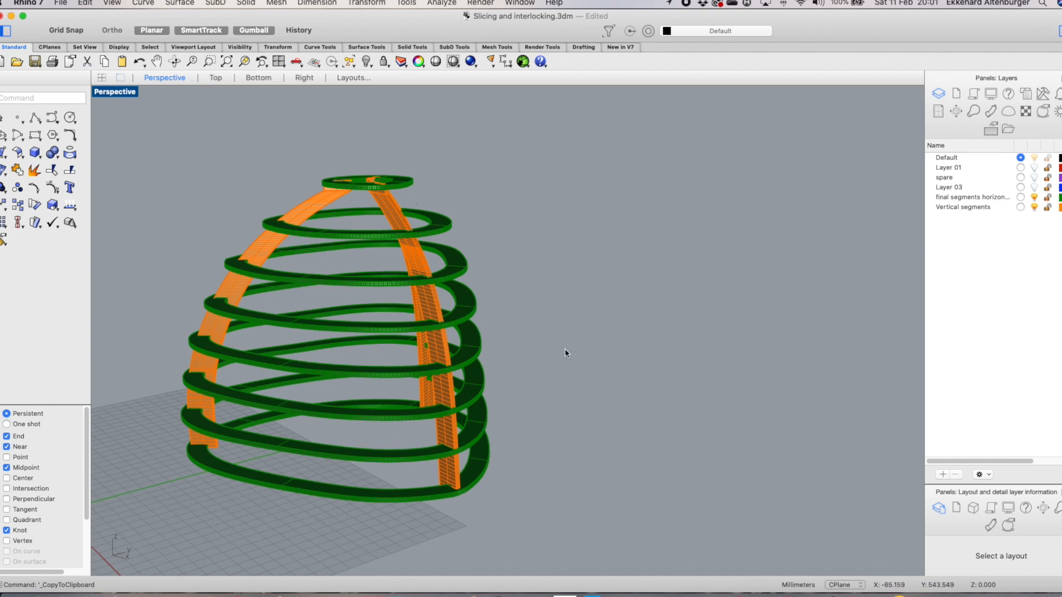
{"action": "right_click_drag", "start_coordinate": [549, 330], "coordinate": [413, 311]}
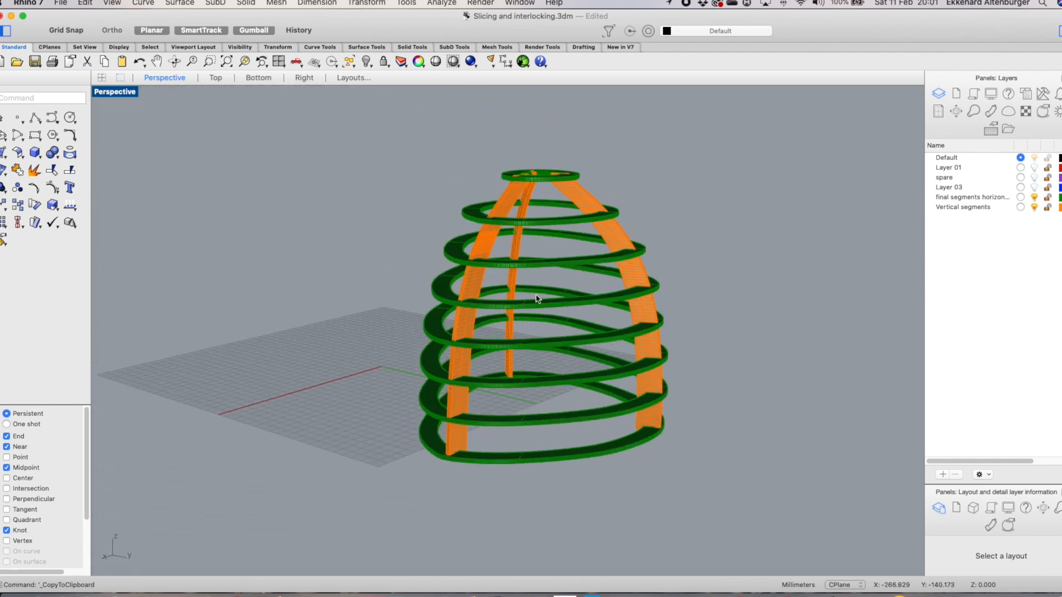
Hide and restore the vertical segments layer while orbiting and zooming over the rings to inspect their slots
{"action": "left_click", "coordinate": [1034, 207]}
{"action": "right_click_drag", "start_coordinate": [724, 226], "coordinate": [725, 285]}
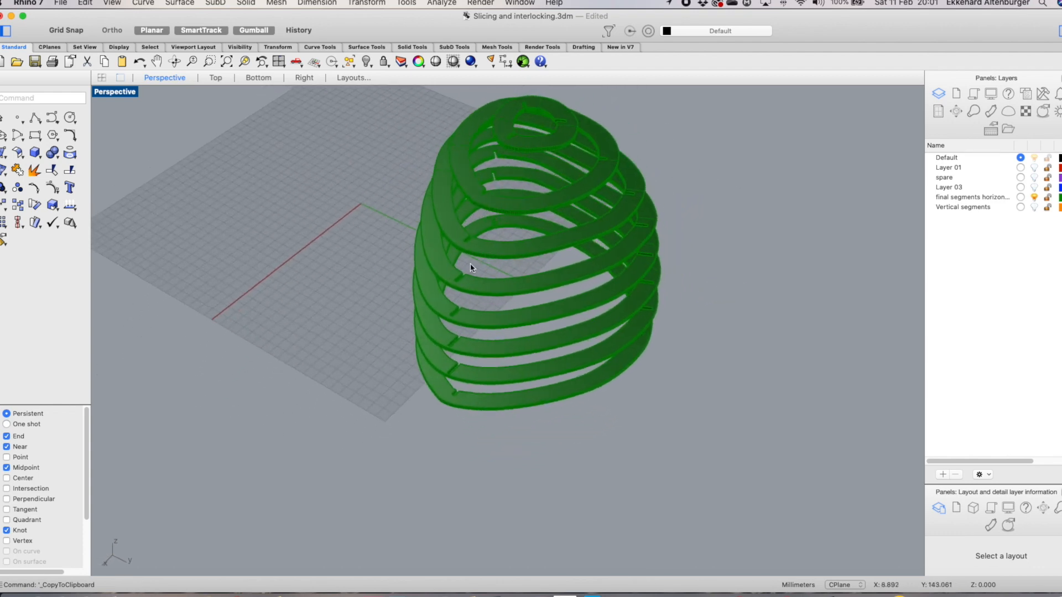
{"action": "scroll", "coordinate": [472, 256], "scroll_direction": "up", "scroll_amount": 5}
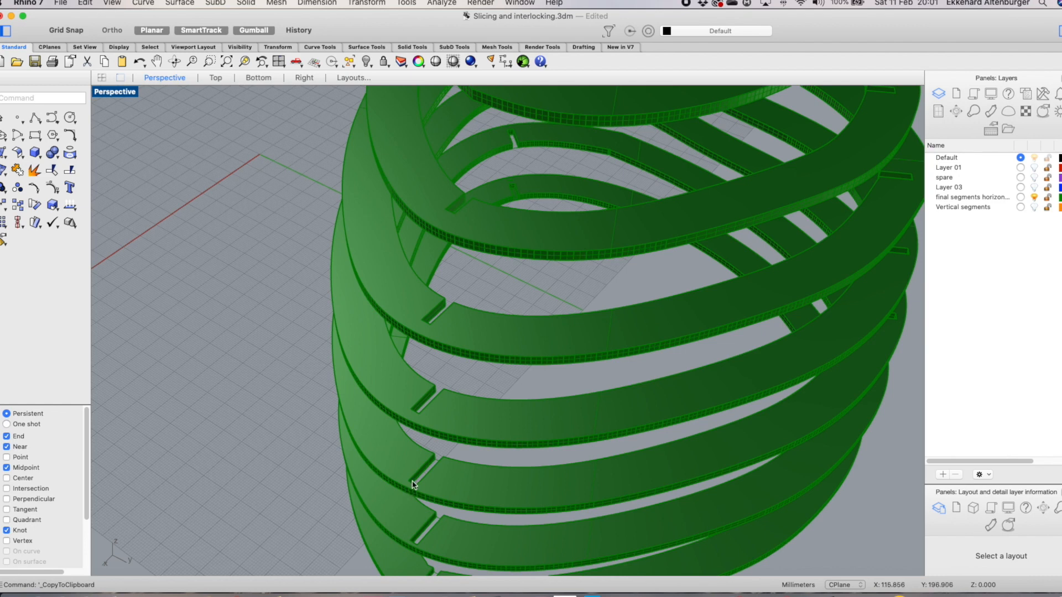
{"action": "scroll", "coordinate": [412, 479], "scroll_direction": "down", "scroll_amount": 2}
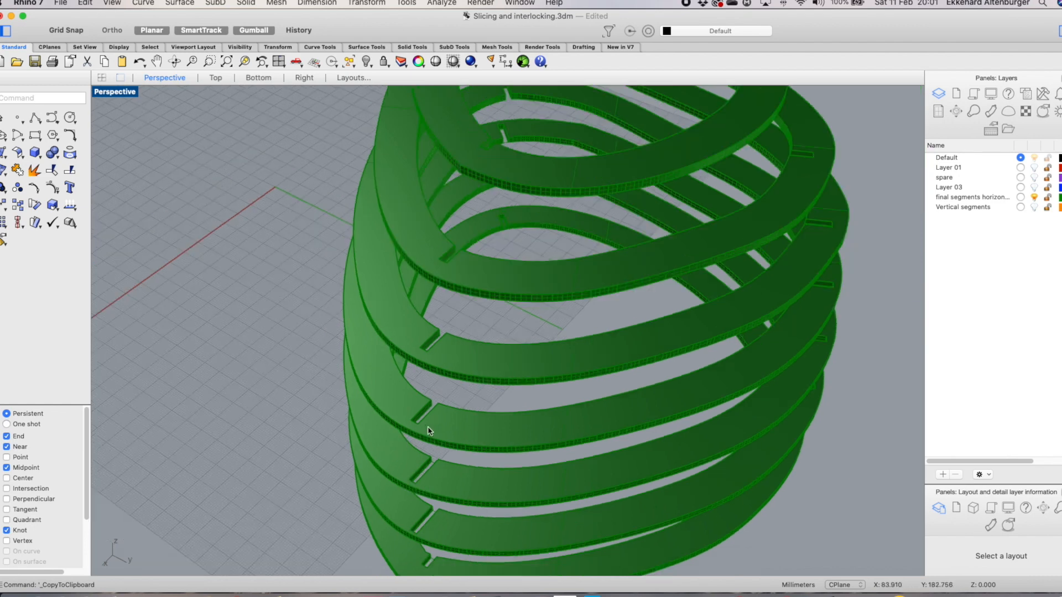
{"action": "right_click_drag", "start_coordinate": [450, 497], "coordinate": [445, 486]}
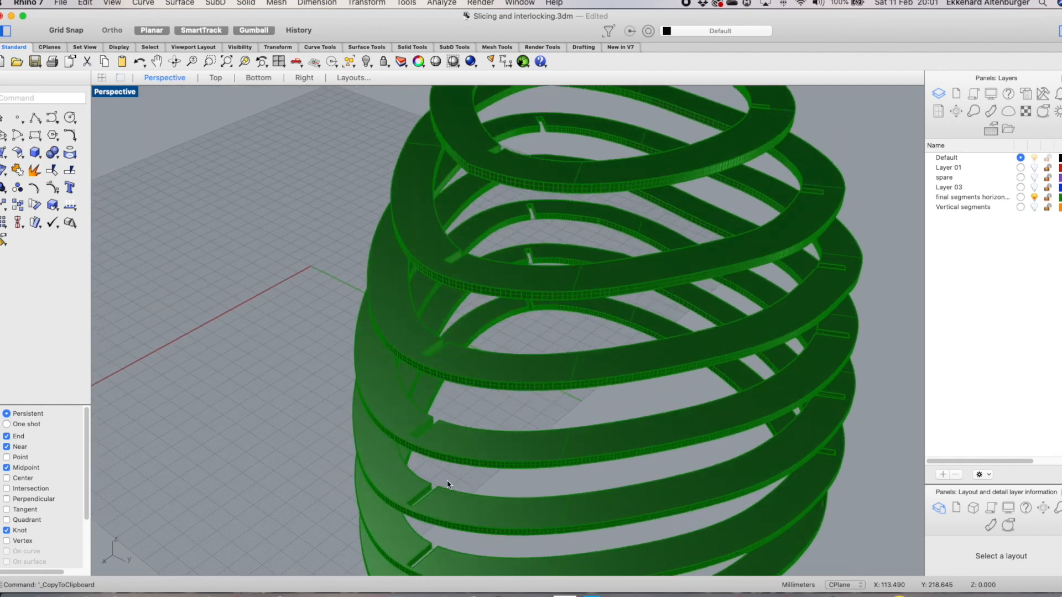
{"action": "left_click", "coordinate": [1034, 207]}
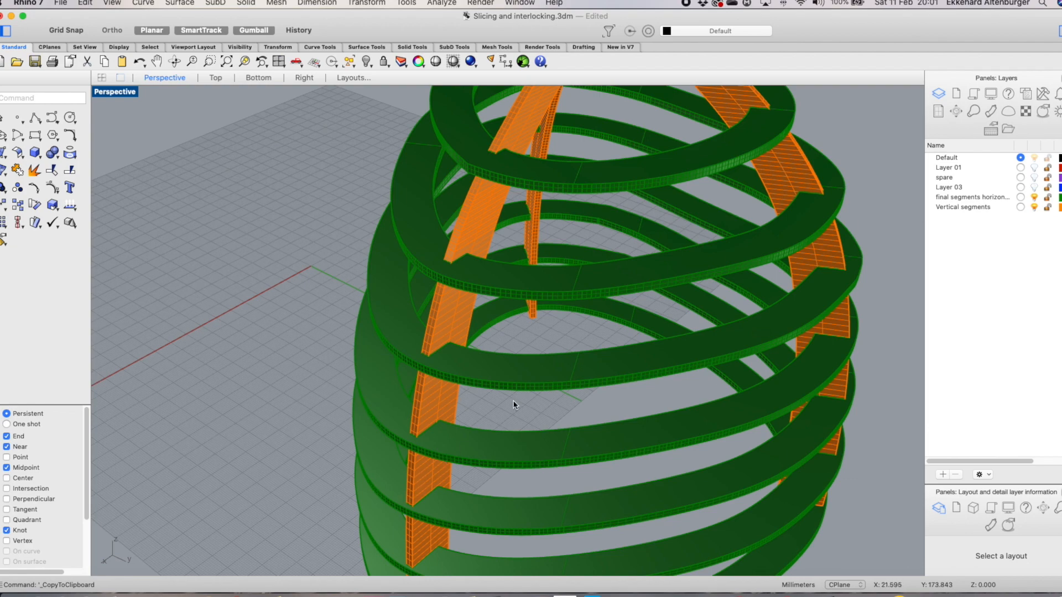
{"action": "right_click_drag", "start_coordinate": [509, 403], "coordinate": [491, 363]}
{"action": "scroll", "coordinate": [491, 363], "scroll_direction": "down", "scroll_amount": 5}
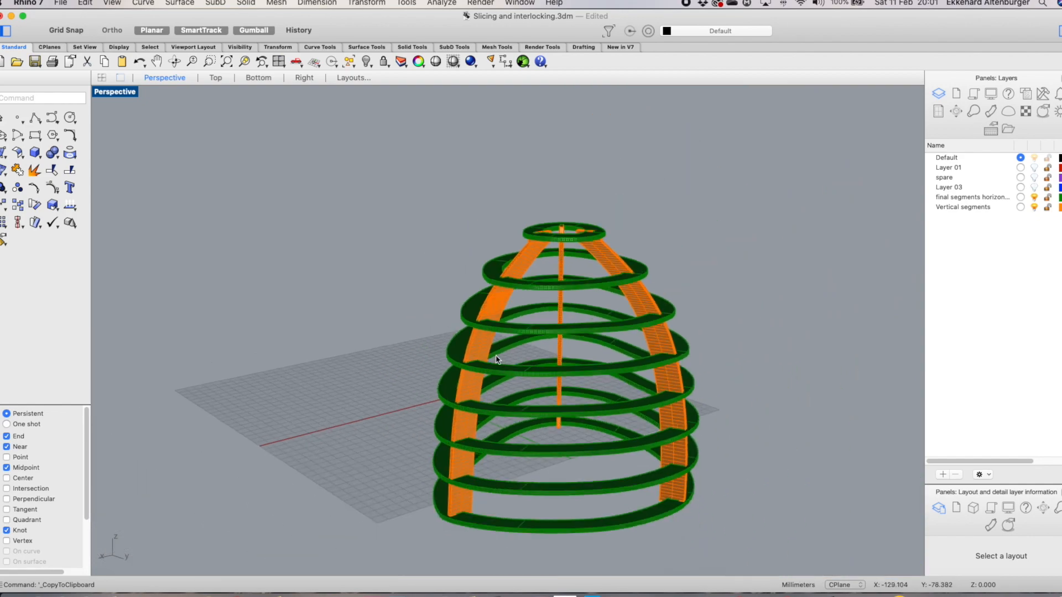
{"action": "scroll", "coordinate": [672, 331], "scroll_direction": "up", "scroll_amount": 3}
{"action": "right_click_drag", "start_coordinate": [671, 332], "coordinate": [629, 415]}
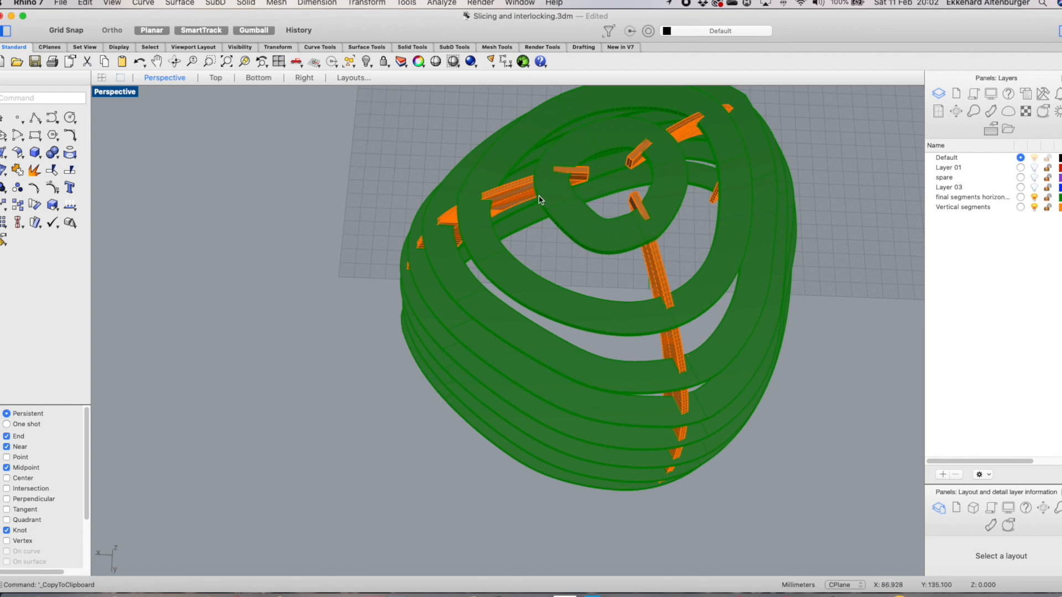
{"action": "scroll", "coordinate": [617, 192], "scroll_direction": "down", "scroll_amount": 5}
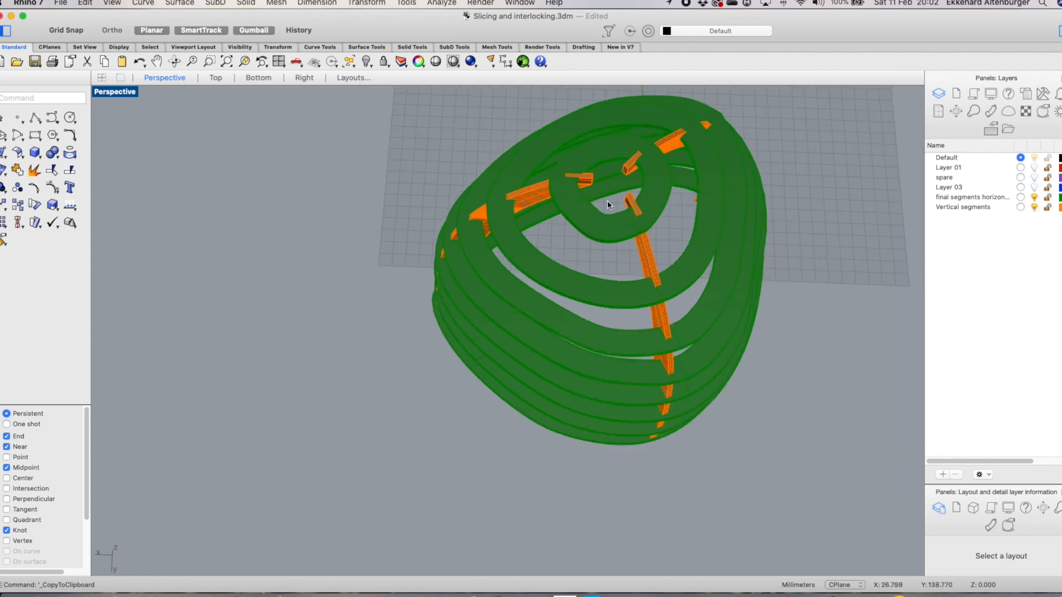
{"action": "scroll", "coordinate": [629, 144], "scroll_direction": "up", "scroll_amount": 6}
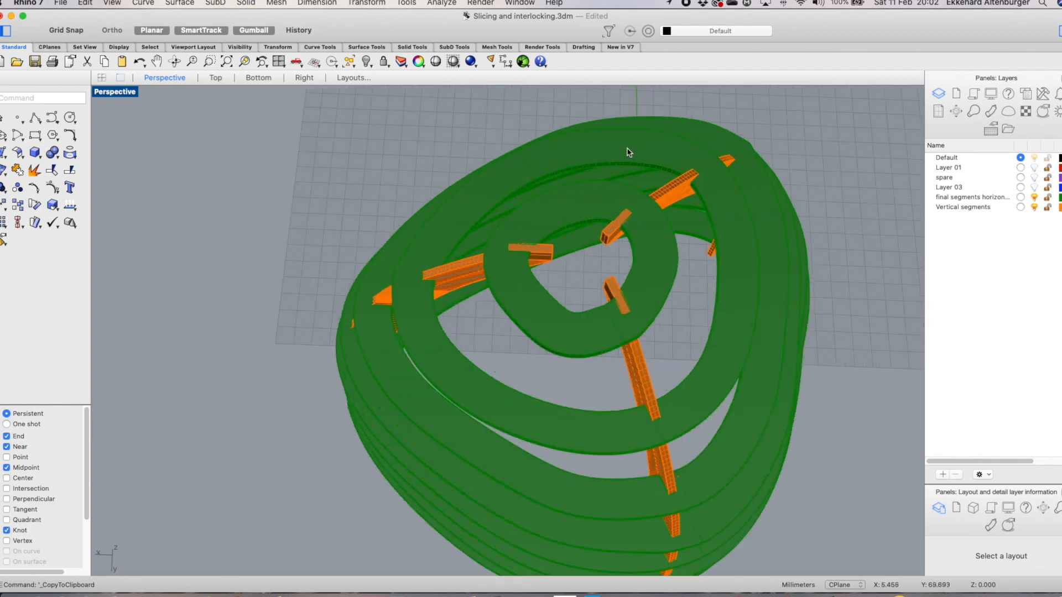
Hide the vertical segments layer again and orbit close around the horizontal rings to inspect their notches
{"action": "left_click", "coordinate": [1035, 207]}
{"action": "right_click", "coordinate": [704, 332]}
{"action": "right_click_drag", "start_coordinate": [674, 338], "coordinate": [567, 126]}
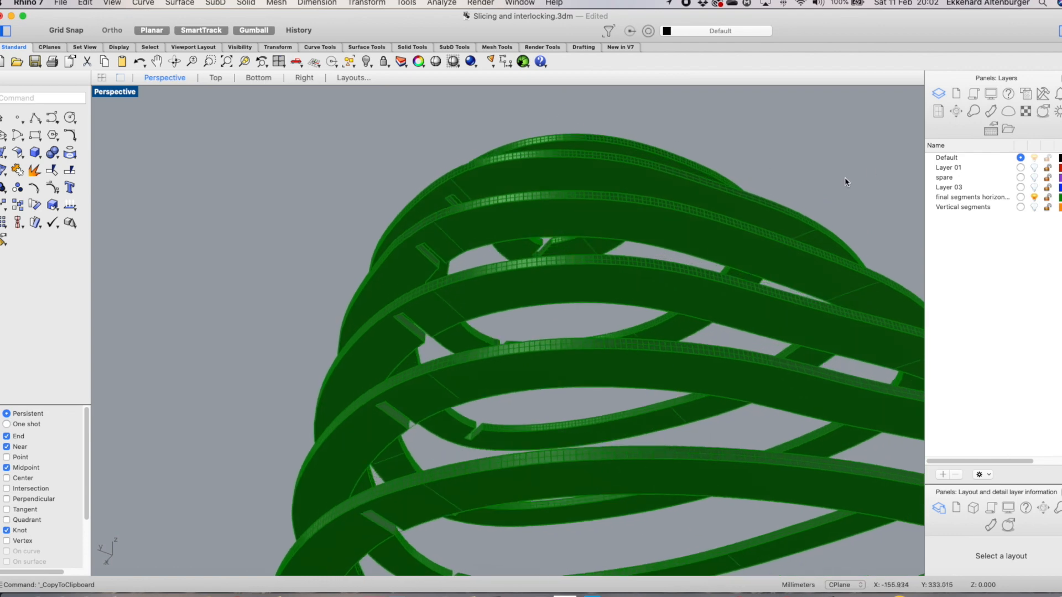
{"action": "scroll", "coordinate": [674, 259], "scroll_direction": "down", "scroll_amount": 7}
{"action": "right_click_drag", "start_coordinate": [658, 303], "coordinate": [604, 391]}
Show the vertical segments, hide the horizontal rings layer, and examine the vertical segments' notches up close
{"action": "left_click", "coordinate": [1033, 206]}
{"action": "left_click", "coordinate": [1033, 197]}
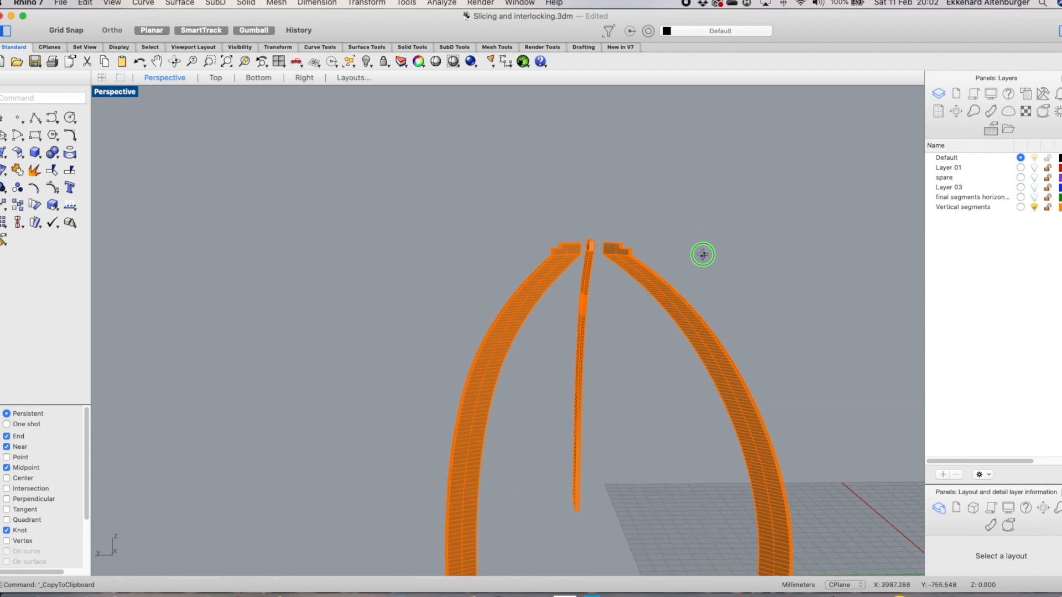
{"action": "scroll", "coordinate": [703, 282], "scroll_direction": "up", "scroll_amount": 3}
{"action": "scroll", "coordinate": [605, 324], "scroll_direction": "up", "scroll_amount": 3}
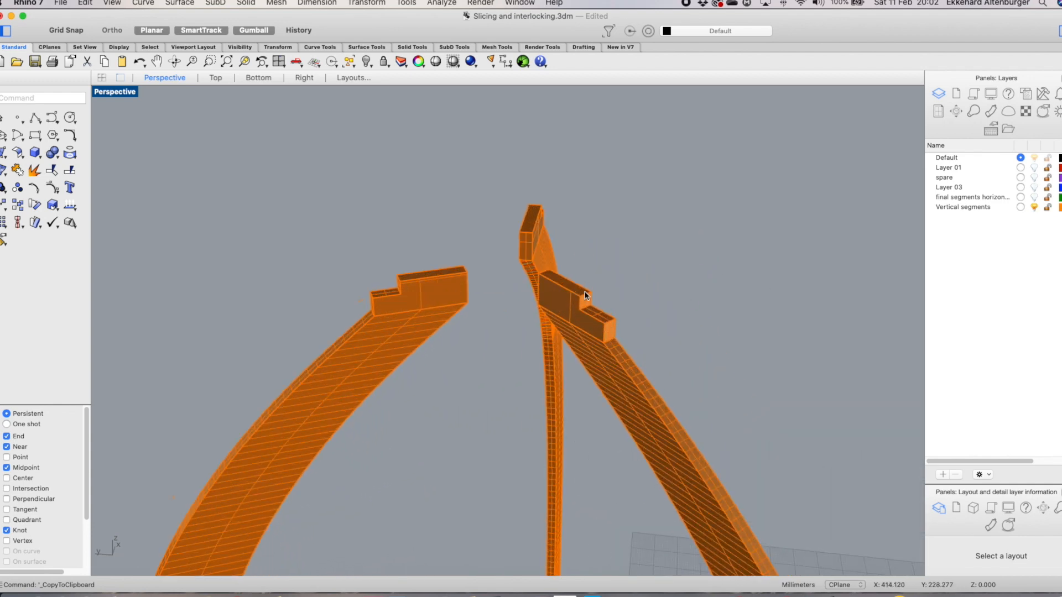
{"action": "scroll", "coordinate": [588, 302], "scroll_direction": "down", "scroll_amount": 6}
{"action": "scroll", "coordinate": [619, 423], "scroll_direction": "up", "scroll_amount": 3}
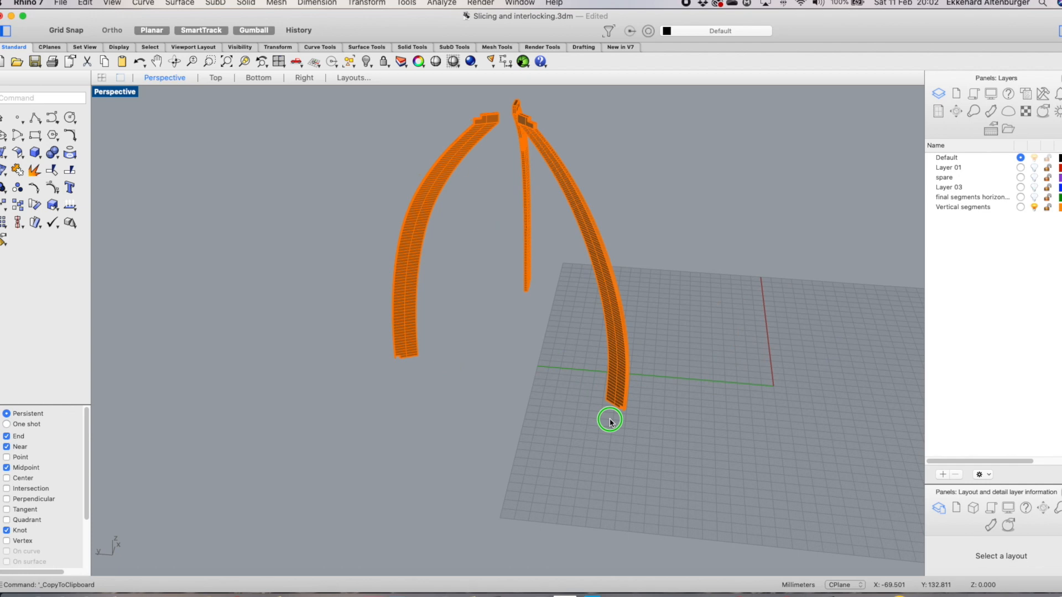
{"action": "scroll", "coordinate": [658, 403], "scroll_direction": "up", "scroll_amount": 8}
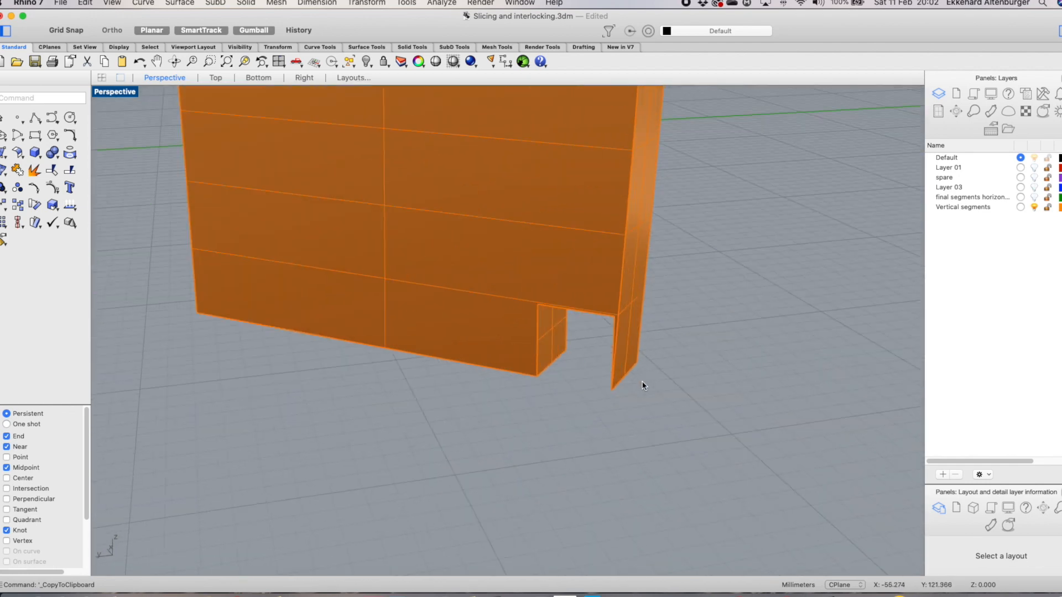
{"action": "scroll", "coordinate": [609, 324], "scroll_direction": "down", "scroll_amount": 4}
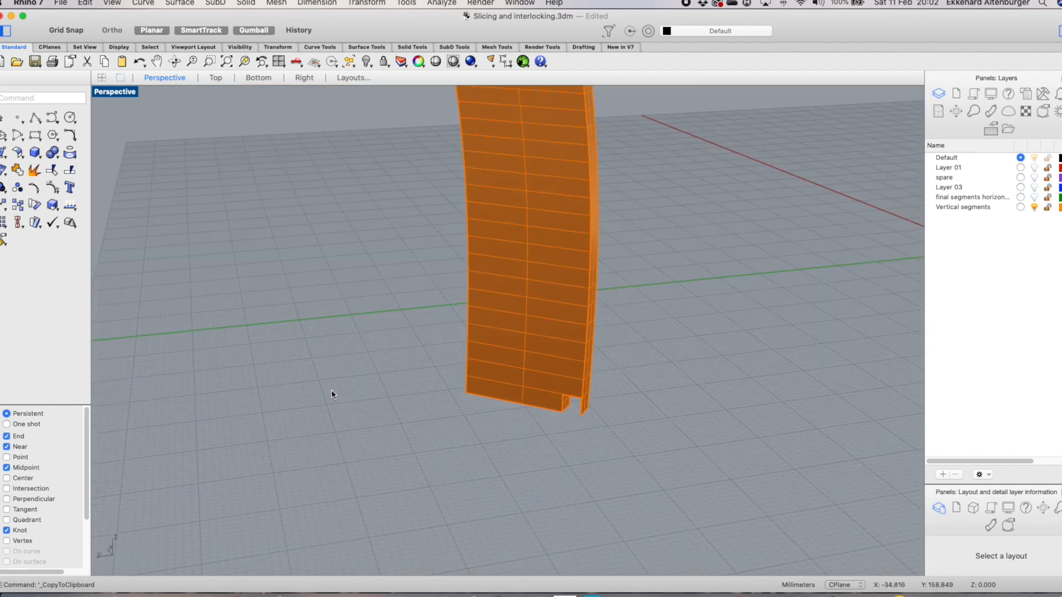
{"action": "scroll", "coordinate": [331, 382], "scroll_direction": "down", "scroll_amount": 6}
{"action": "scroll", "coordinate": [298, 362], "scroll_direction": "down", "scroll_amount": 5}
{"action": "right_click_drag", "start_coordinate": [282, 378], "coordinate": [224, 399]}
{"action": "scroll", "coordinate": [203, 347], "scroll_direction": "down", "scroll_amount": 2}
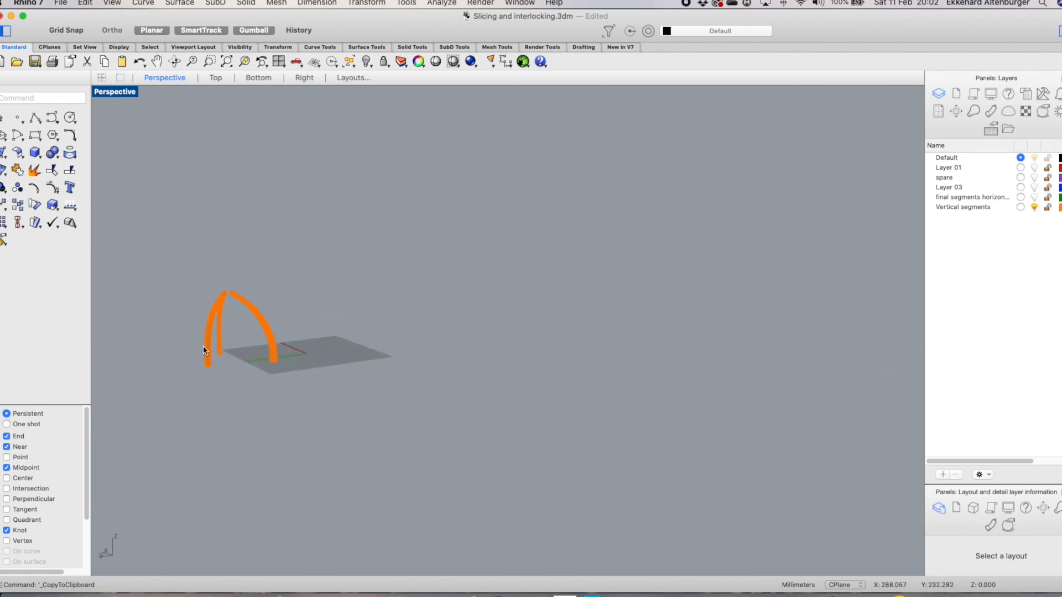
{"action": "scroll", "coordinate": [203, 345], "scroll_direction": "up", "scroll_amount": 10}
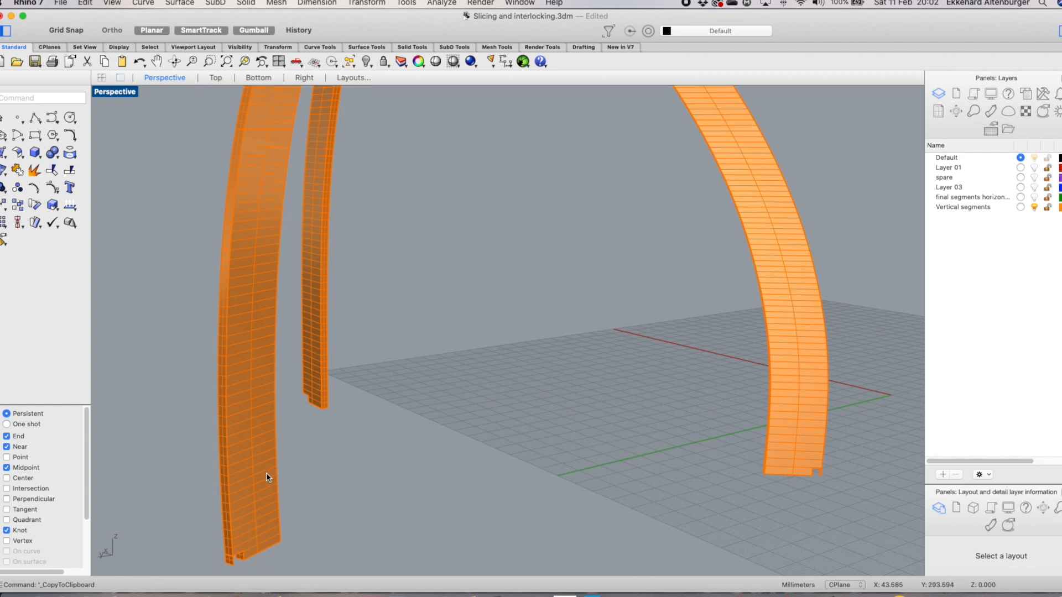
{"action": "scroll", "coordinate": [315, 326], "scroll_direction": "down", "scroll_amount": 8}
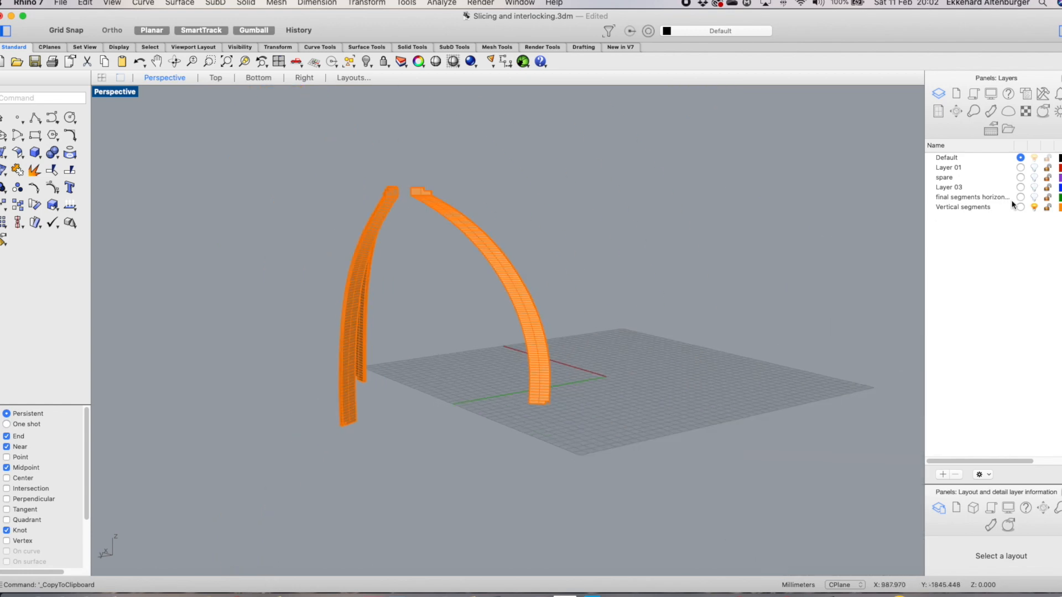
Show the horizontal rings layer again and orbit around the assembled structure to inspect it
{"action": "left_click", "coordinate": [1034, 198]}
{"action": "right_click_drag", "start_coordinate": [449, 458], "coordinate": [369, 445]}
{"action": "scroll", "coordinate": [393, 463], "scroll_direction": "up", "scroll_amount": 5}
{"action": "scroll", "coordinate": [393, 463], "scroll_direction": "up", "scroll_amount": 3}
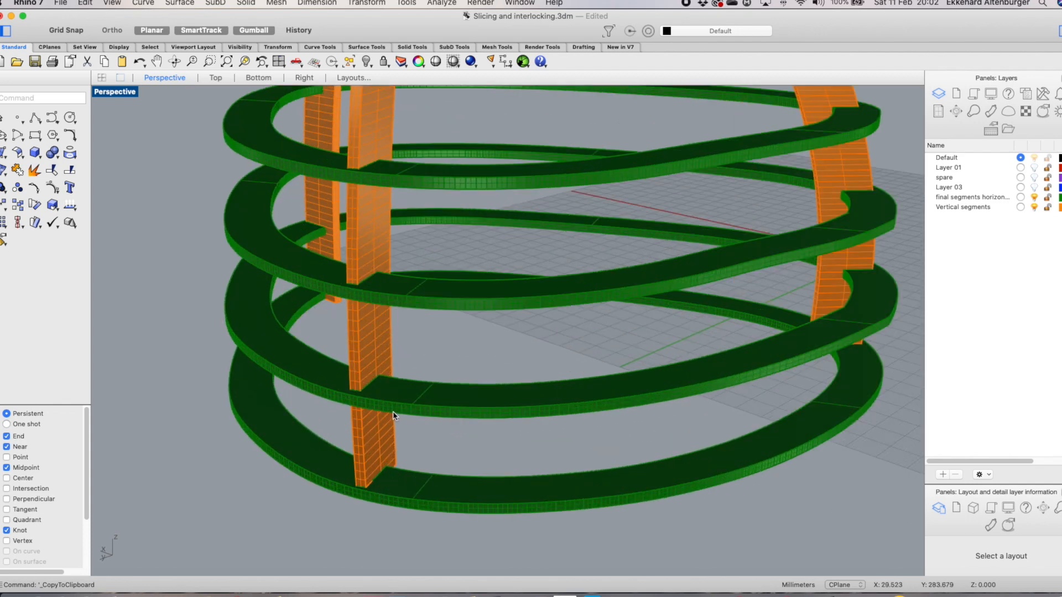
{"action": "scroll", "coordinate": [393, 337], "scroll_direction": "down", "scroll_amount": 8}
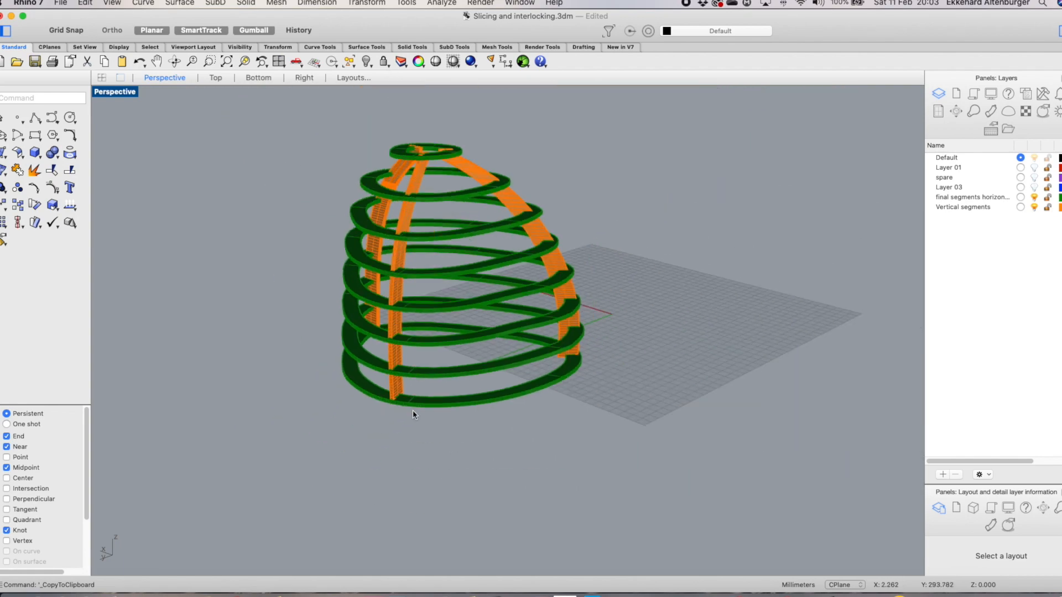
{"action": "scroll", "coordinate": [400, 388], "scroll_direction": "up", "scroll_amount": 3}
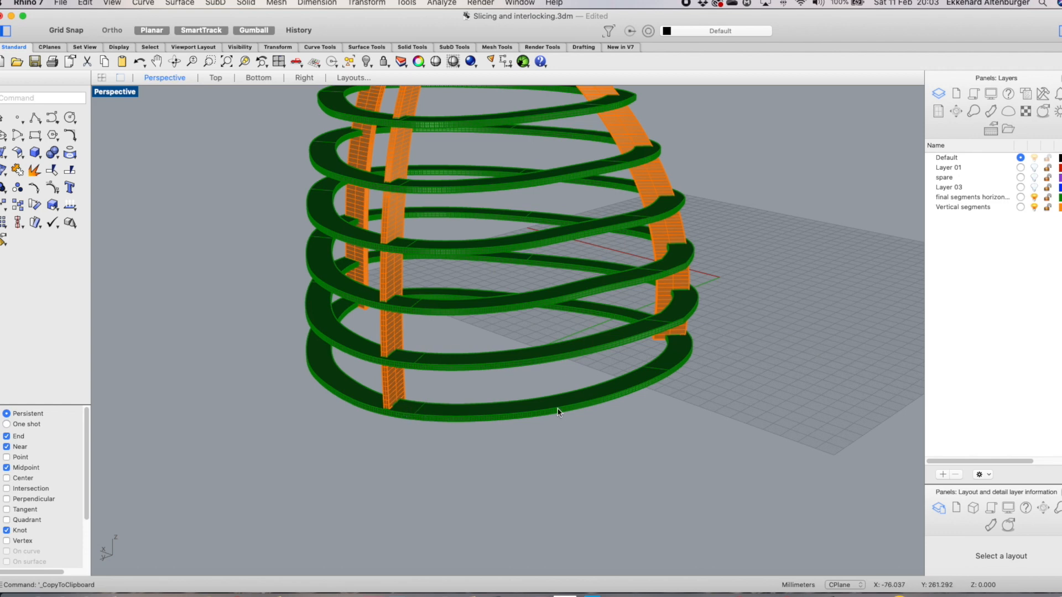
{"action": "scroll", "coordinate": [550, 397], "scroll_direction": "down", "scroll_amount": 5}
{"action": "scroll", "coordinate": [479, 151], "scroll_direction": "down", "scroll_amount": 3}
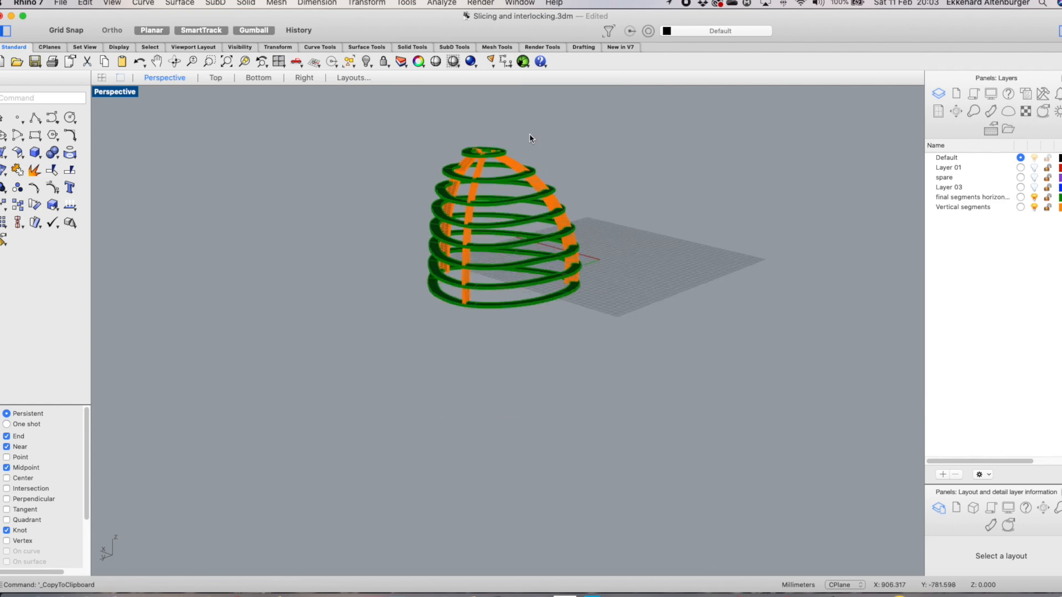
{"action": "scroll", "coordinate": [527, 140], "scroll_direction": "down", "scroll_amount": 1}
{"action": "scroll", "coordinate": [522, 145], "scroll_direction": "up", "scroll_amount": 3}
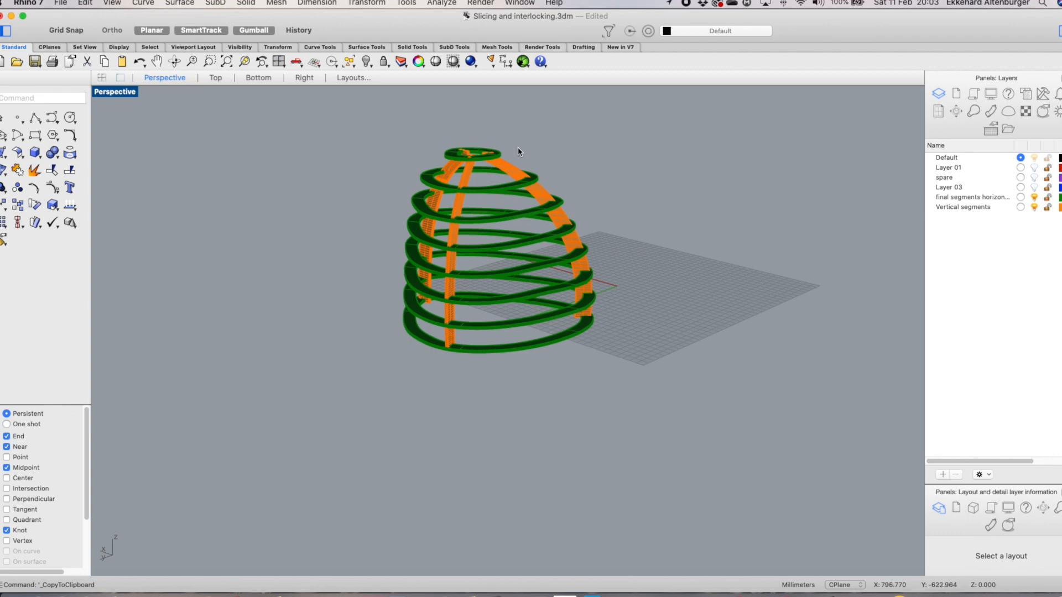
{"action": "scroll", "coordinate": [665, 204], "scroll_direction": "up", "scroll_amount": 5}
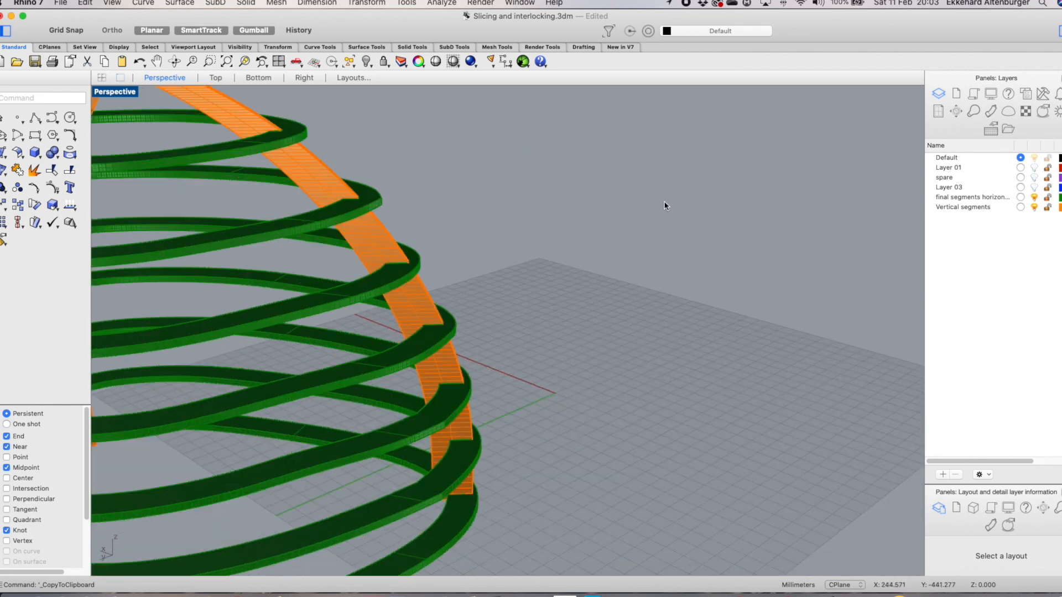
{"action": "scroll", "coordinate": [665, 206], "scroll_direction": "down", "scroll_amount": 5}
Turn on the Layer 03 and spare layers and zoom in to examine the purple ring set
{"action": "left_click", "coordinate": [1034, 187]}
{"action": "scroll", "coordinate": [731, 223], "scroll_direction": "down", "scroll_amount": 3}
{"action": "scroll", "coordinate": [763, 201], "scroll_direction": "up", "scroll_amount": 1}
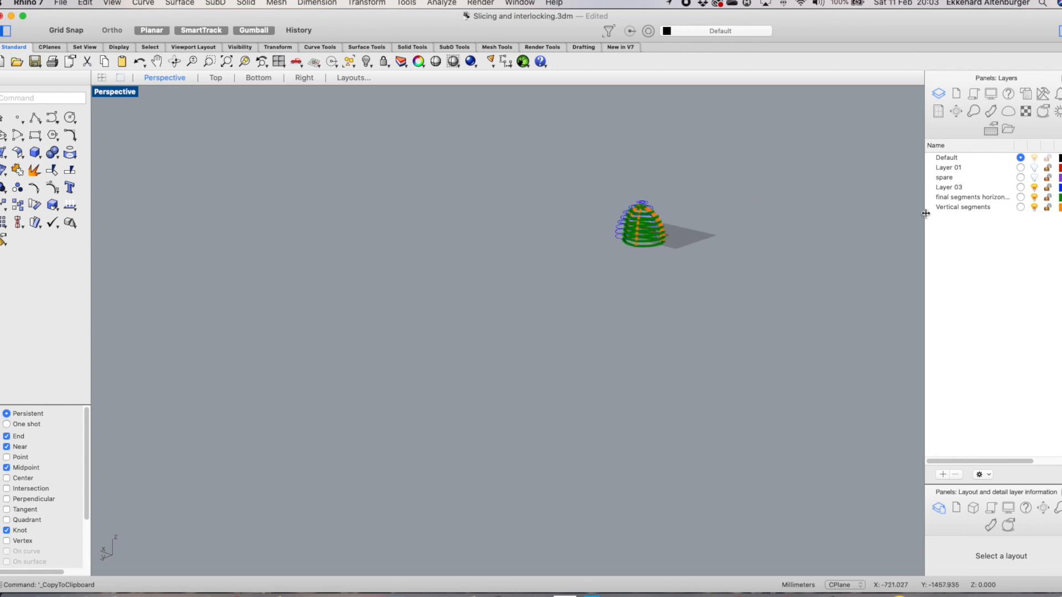
{"action": "left_click", "coordinate": [1034, 187]}
{"action": "left_click", "coordinate": [1034, 178]}
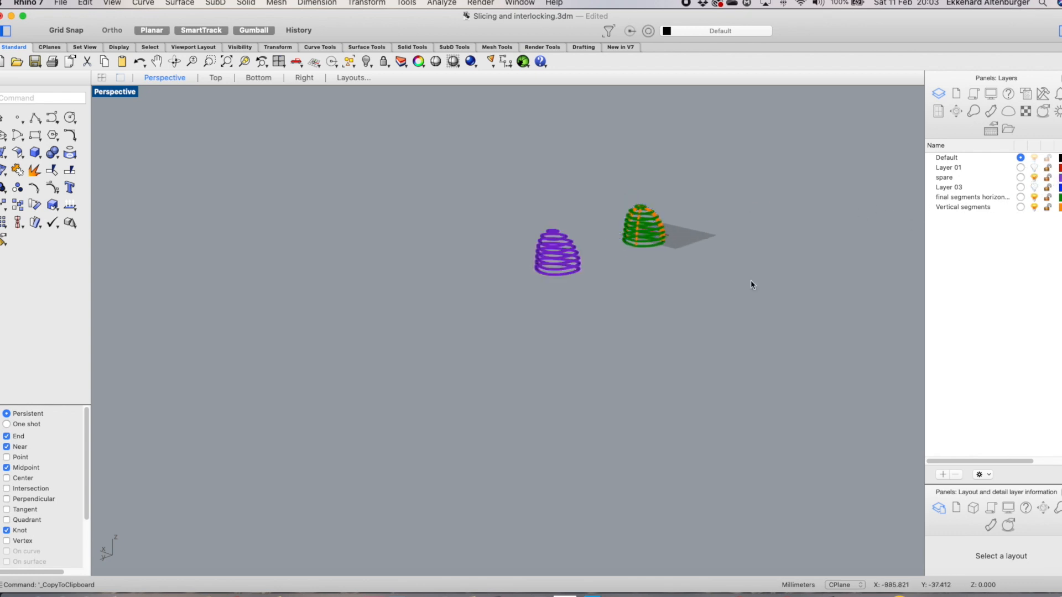
{"action": "scroll", "coordinate": [548, 224], "scroll_direction": "up", "scroll_amount": 10}
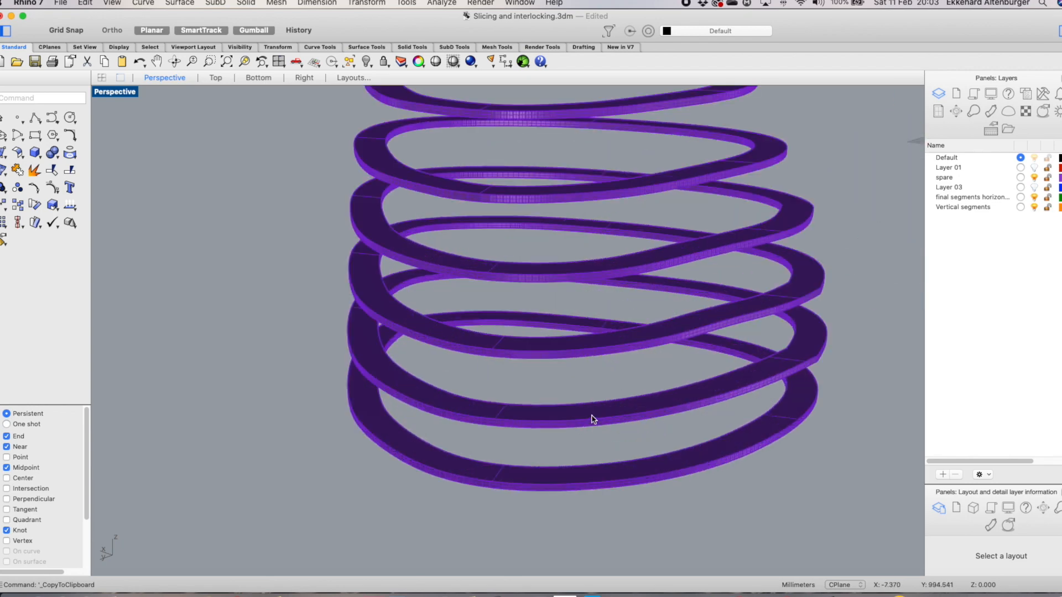
{"action": "right_click_drag", "start_coordinate": [592, 418], "coordinate": [557, 421]}
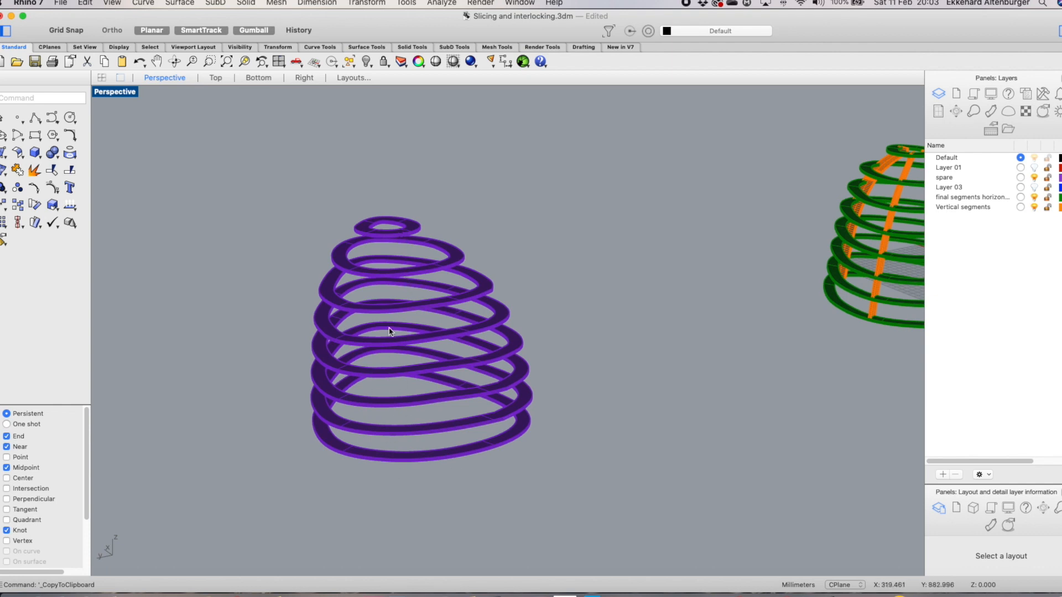
{"action": "scroll", "coordinate": [277, 367], "scroll_direction": "up", "scroll_amount": 3}
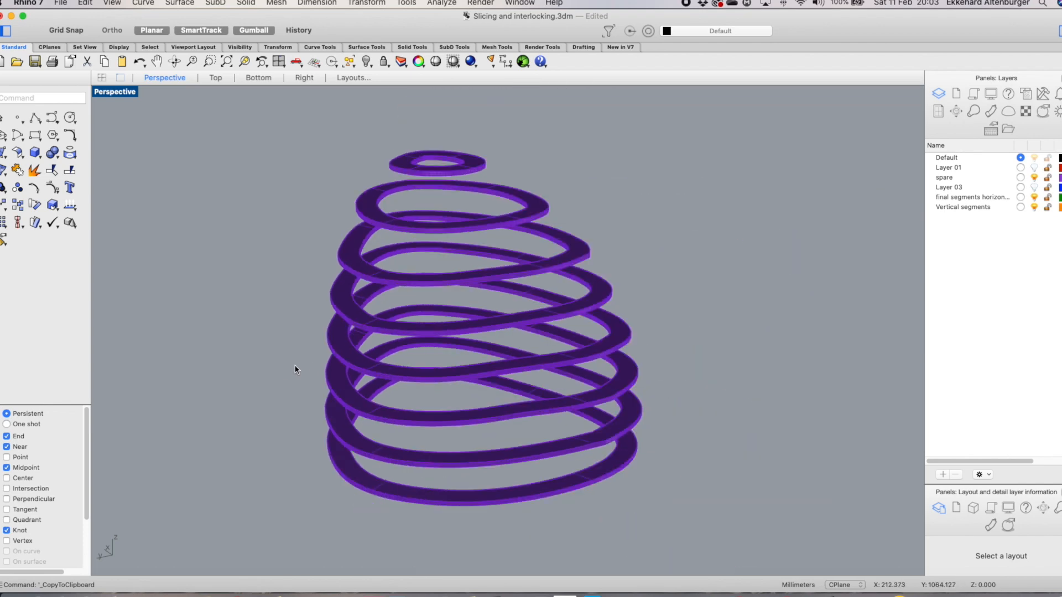
{"action": "scroll", "coordinate": [283, 367], "scroll_direction": "down", "scroll_amount": 4}
Copy the purple ring set and paste it into a new file
{"action": "left_click_drag", "start_coordinate": [280, 217], "coordinate": [531, 508]}
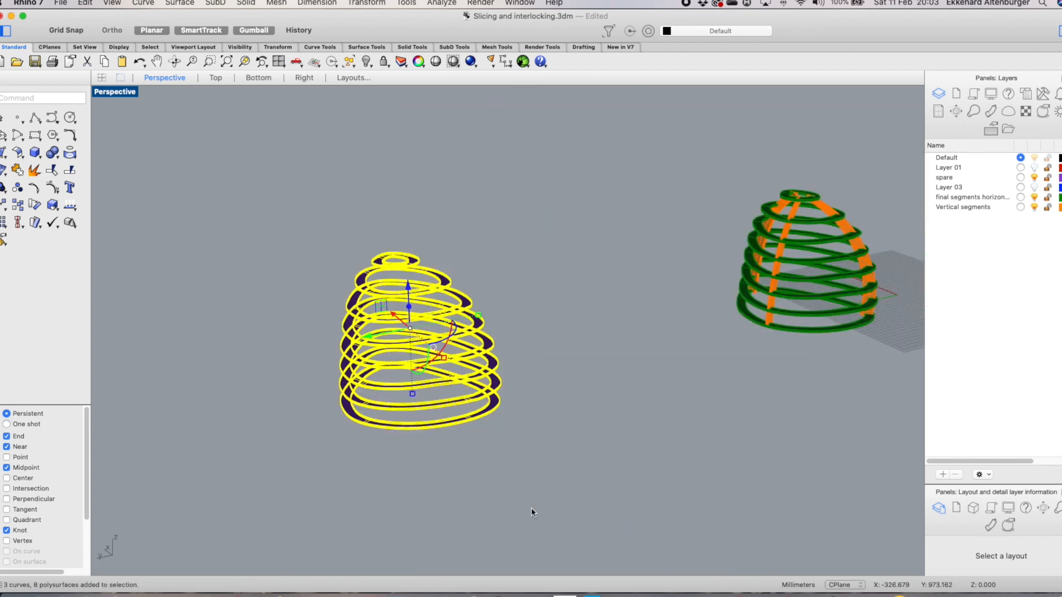
{"action": "key", "text": "super+c"}
{"action": "key", "text": "super+n"}
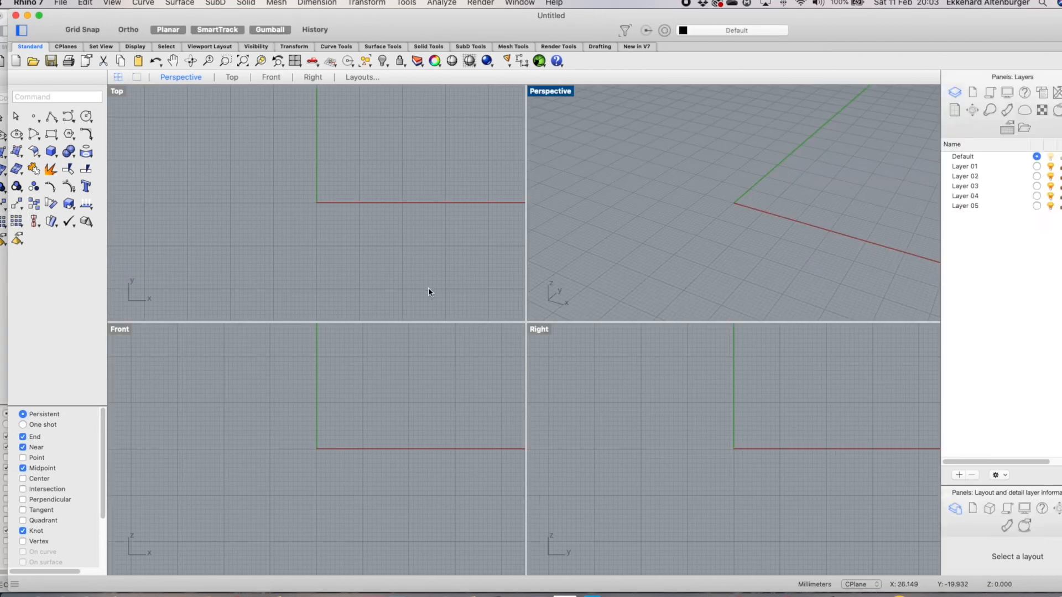
{"action": "key", "text": "super+v"}
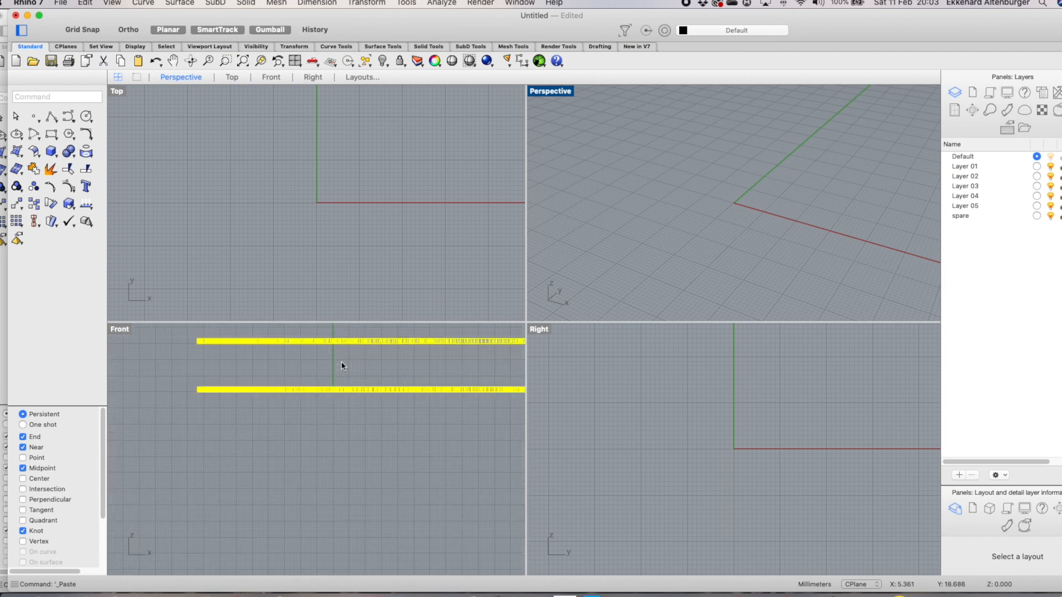
Widen the layers panel, make Layer 04 current, and move the pasted rings onto the current layer
{"action": "left_click", "coordinate": [904, 113]}
{"action": "left_click_drag", "start_coordinate": [904, 115], "coordinate": [877, 108]}
{"action": "left_click", "coordinate": [973, 180]}
{"action": "left_click", "coordinate": [419, 62]}
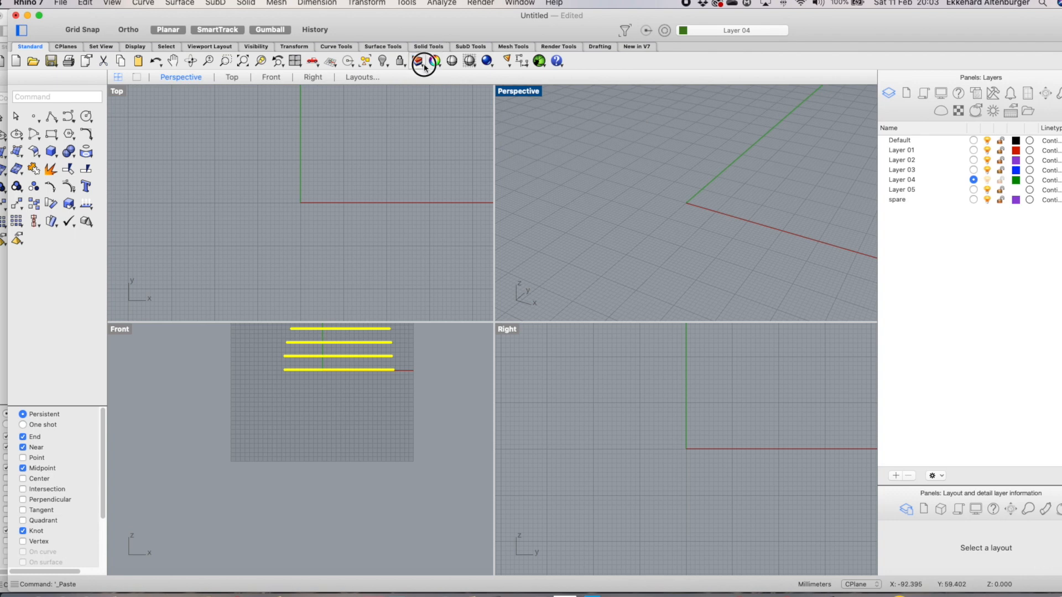
{"action": "left_click", "coordinate": [458, 144]}
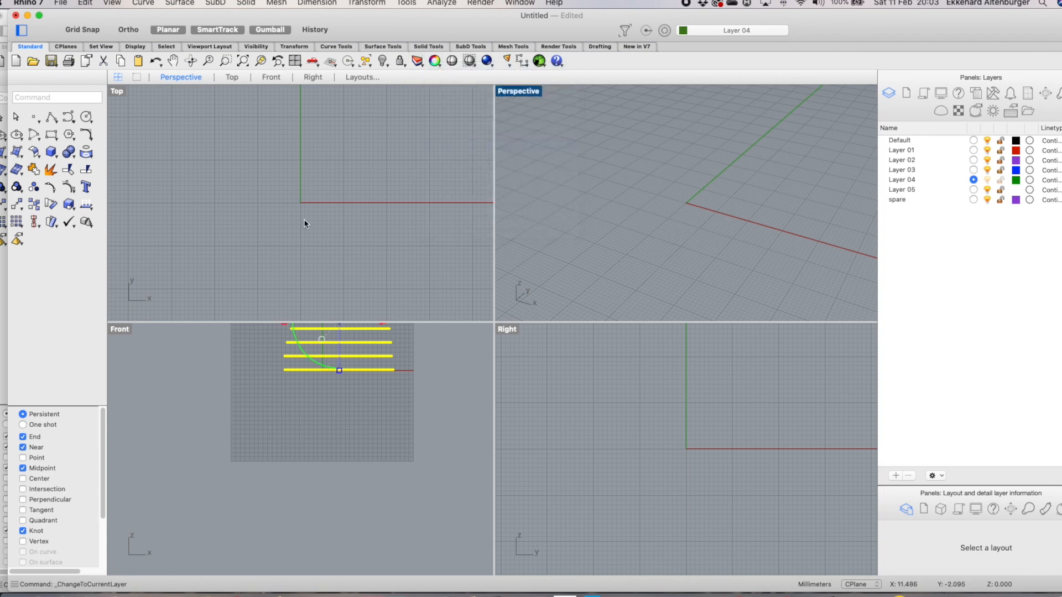
{"action": "scroll", "coordinate": [299, 212], "scroll_direction": "down", "scroll_amount": 10}
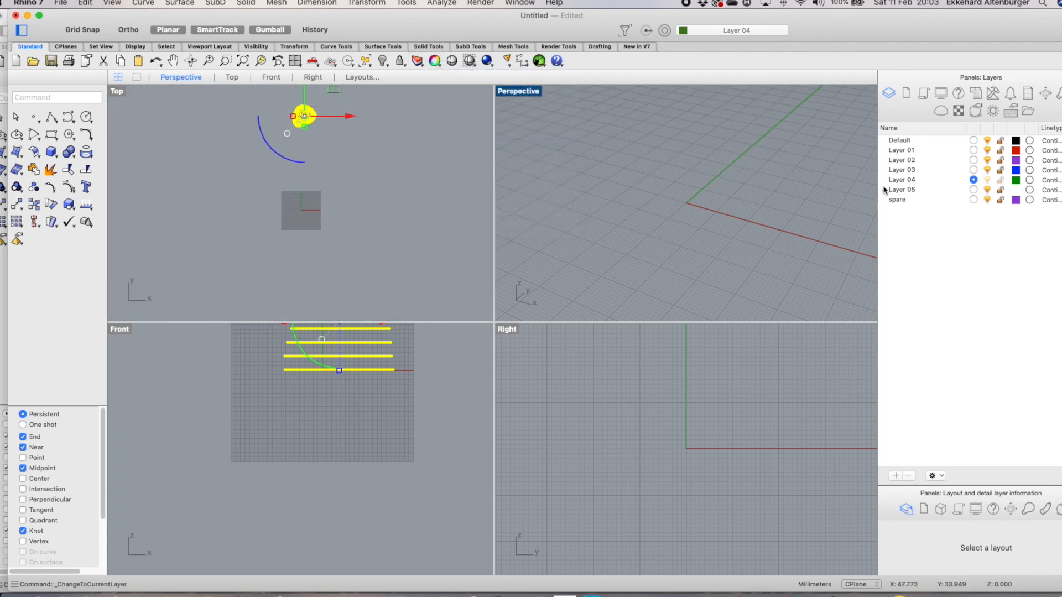
Position the pasted ring set at X 0 and Y 0 using BoxEdit
{"action": "left_click", "coordinate": [1045, 94]}
{"action": "left_click_drag", "start_coordinate": [933, 308], "coordinate": [891, 309]}
{"action": "type", "text": "0"}
{"action": "key", "text": "Tab"}
{"action": "type", "text": "0"}
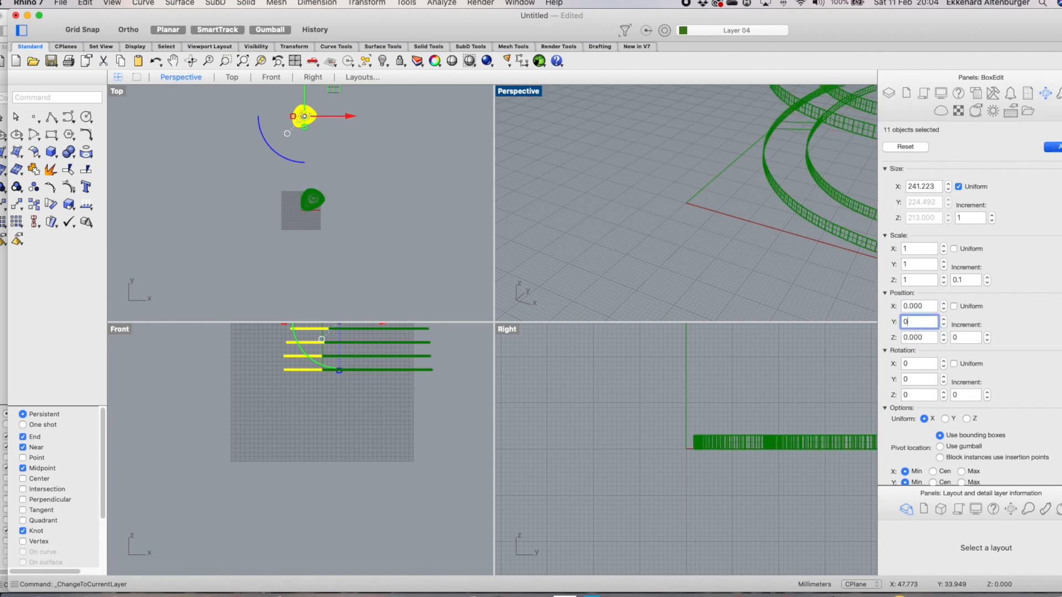
{"action": "key", "text": "Return"}
Switch the Perspective viewport to Shaded display
{"action": "scroll", "coordinate": [537, 277], "scroll_direction": "down", "scroll_amount": 7}
{"action": "scroll", "coordinate": [596, 239], "scroll_direction": "down", "scroll_amount": 10}
{"action": "left_click", "coordinate": [517, 92]}
{"action": "left_click", "coordinate": [536, 147]}
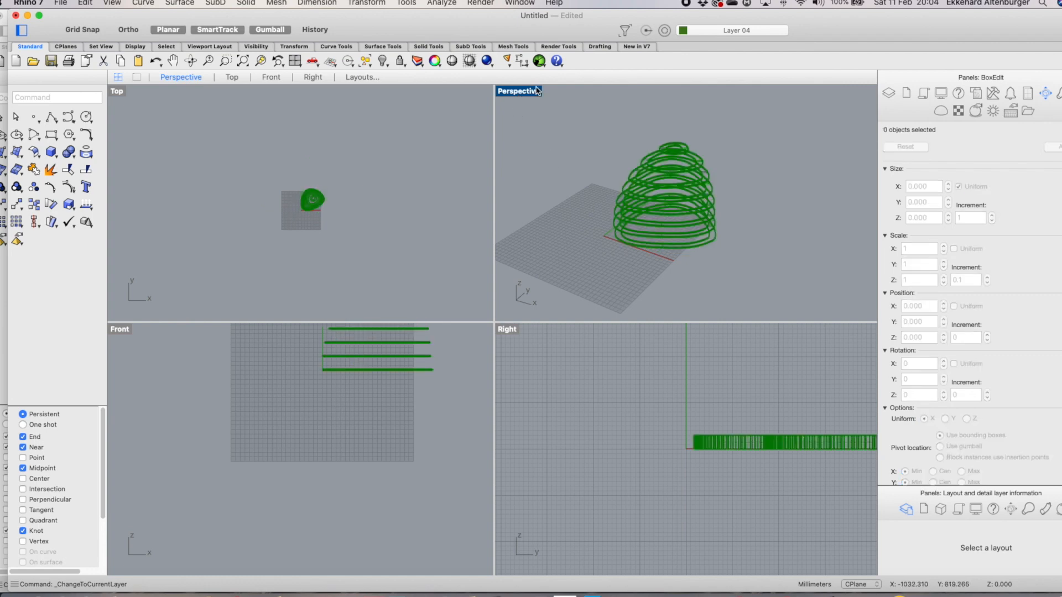
{"action": "left_click", "coordinate": [525, 92]}
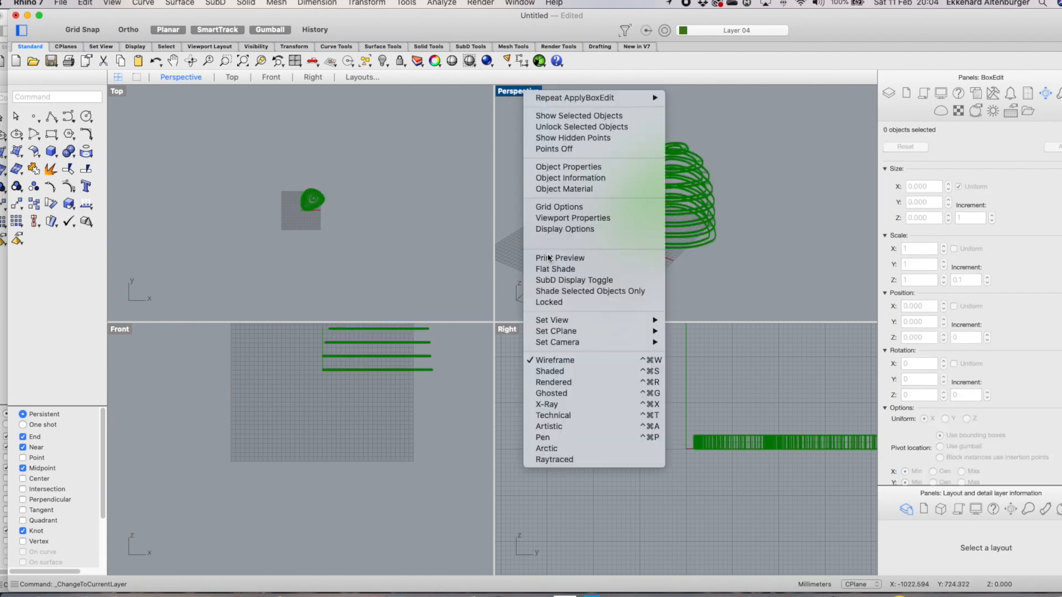
{"action": "left_click", "coordinate": [547, 371]}
Select the whole ring set and nudge it slightly in the Top view
{"action": "scroll", "coordinate": [604, 166], "scroll_direction": "up", "scroll_amount": 9}
{"action": "scroll", "coordinate": [606, 166], "scroll_direction": "down", "scroll_amount": 7}
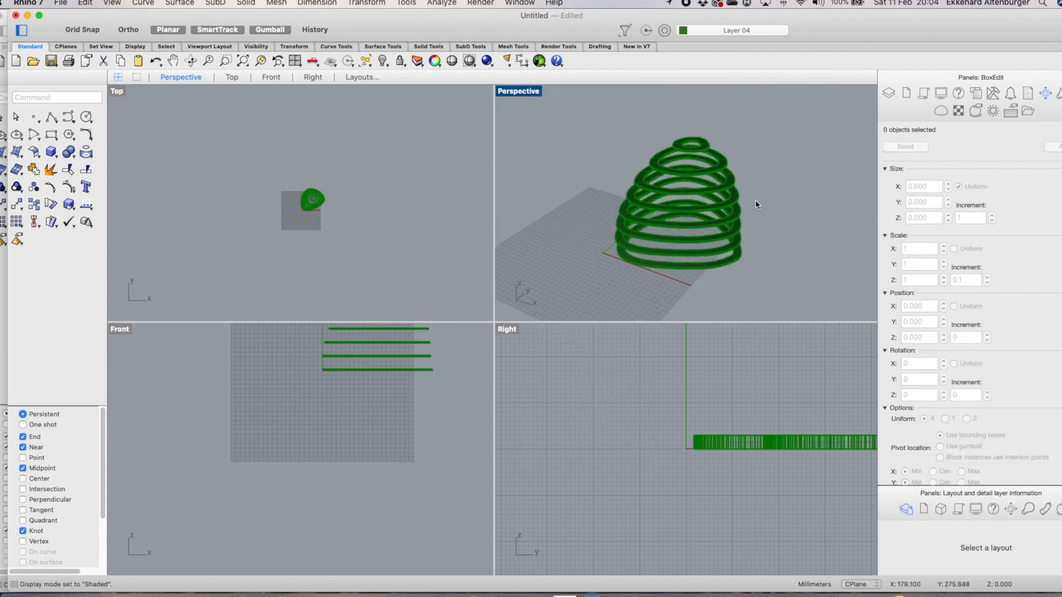
{"action": "scroll", "coordinate": [333, 199], "scroll_direction": "up", "scroll_amount": 8}
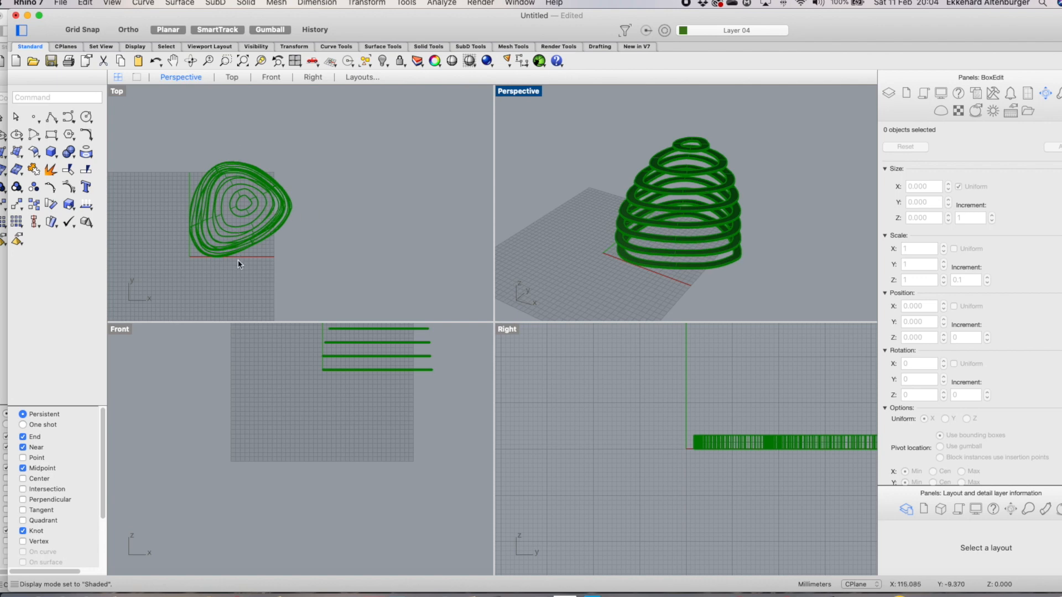
{"action": "left_click_drag", "start_coordinate": [182, 130], "coordinate": [307, 303]}
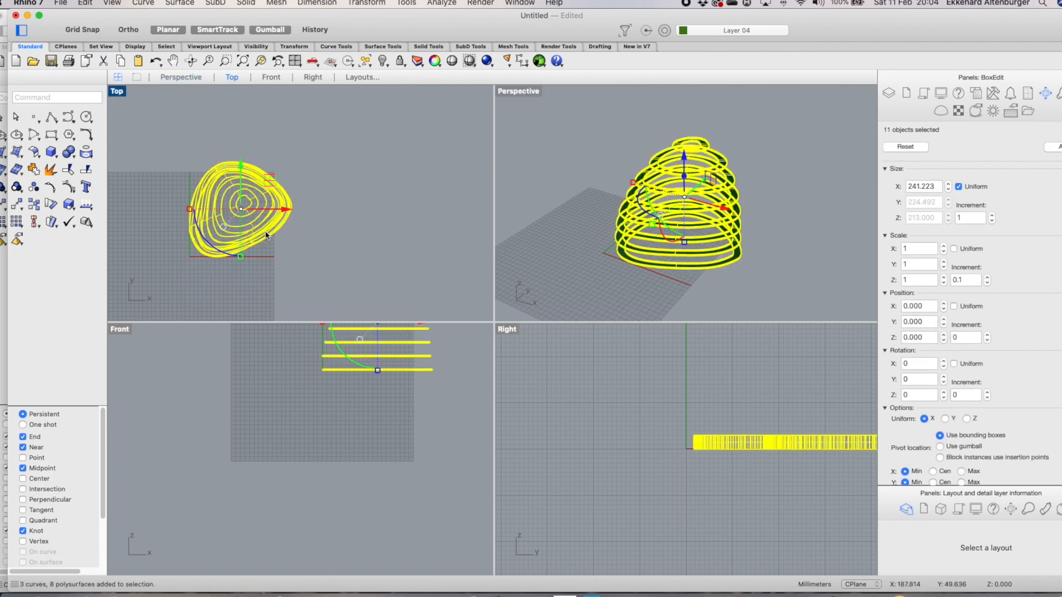
{"action": "left_click_drag", "start_coordinate": [221, 252], "coordinate": [205, 228]}
{"action": "left_click", "coordinate": [366, 197]}
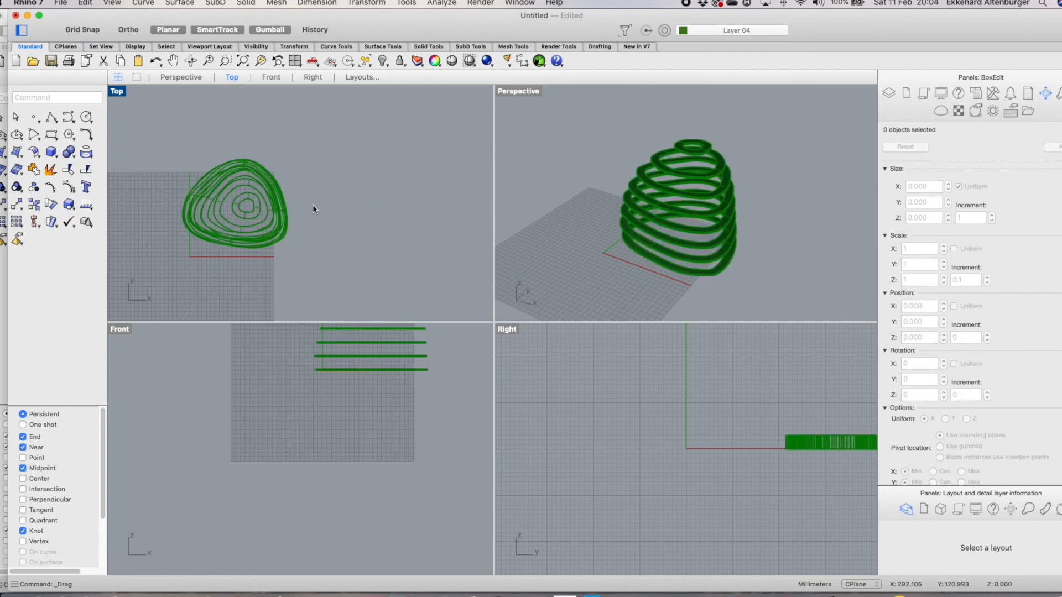
Create a cutting plane through the rings along a horizontal line across their centre in the Top view
{"action": "scroll", "coordinate": [173, 176], "scroll_direction": "up", "scroll_amount": 3}
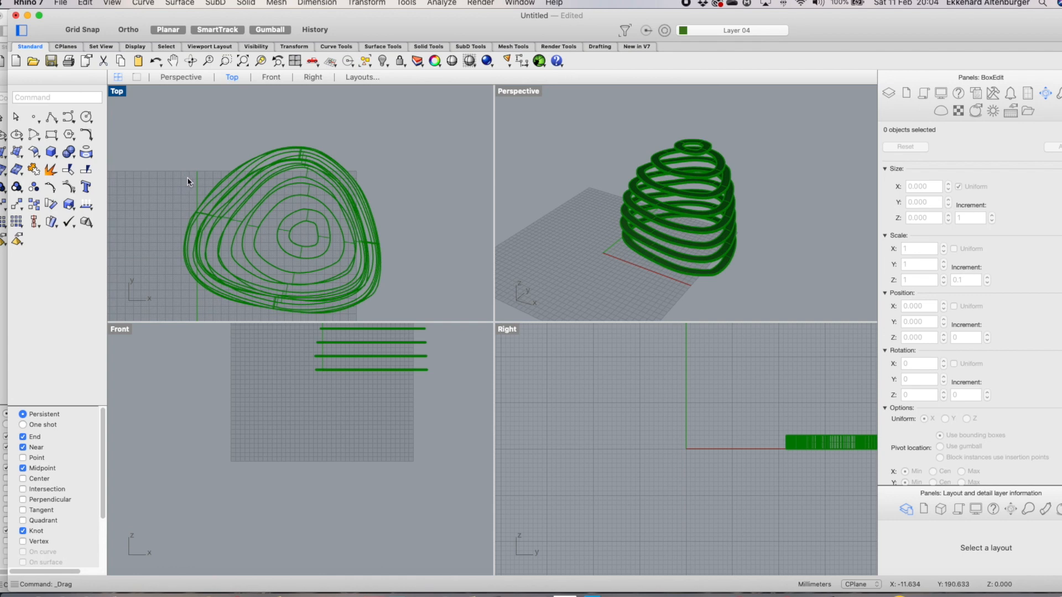
{"action": "scroll", "coordinate": [186, 177], "scroll_direction": "down", "scroll_amount": 3}
{"action": "left_click_drag", "start_coordinate": [142, 138], "coordinate": [330, 268]}
{"action": "left_click", "coordinate": [374, 214]}
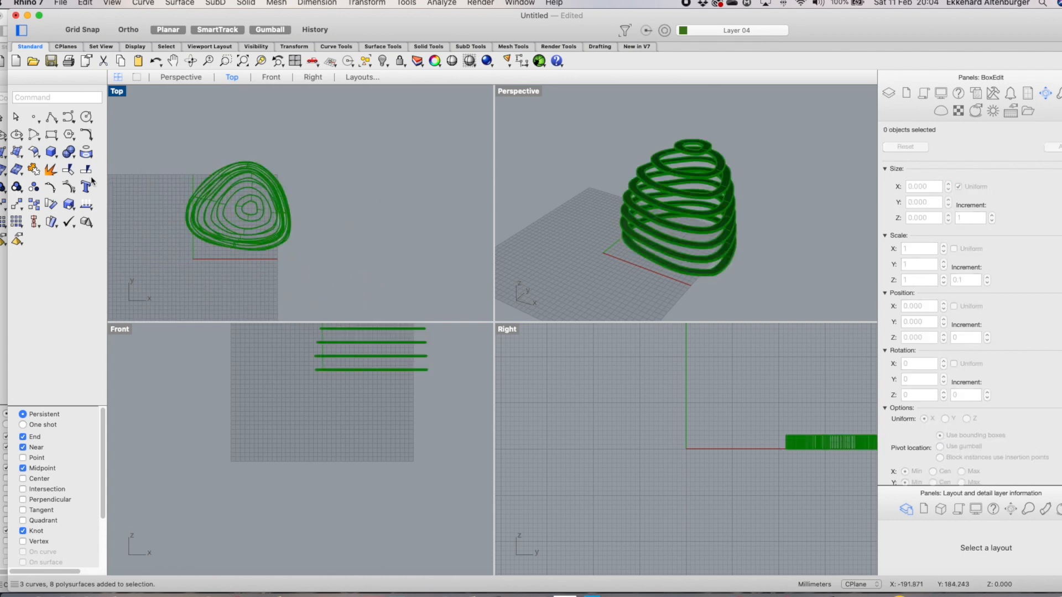
{"action": "left_click", "coordinate": [22, 154]}
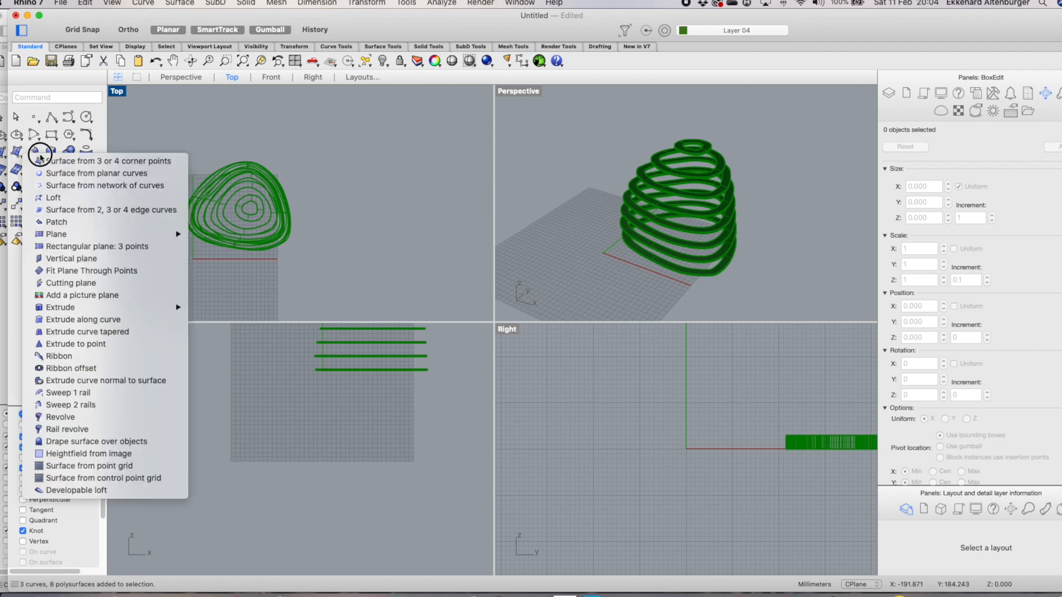
{"action": "mouse_move", "coordinate": [124, 233]}
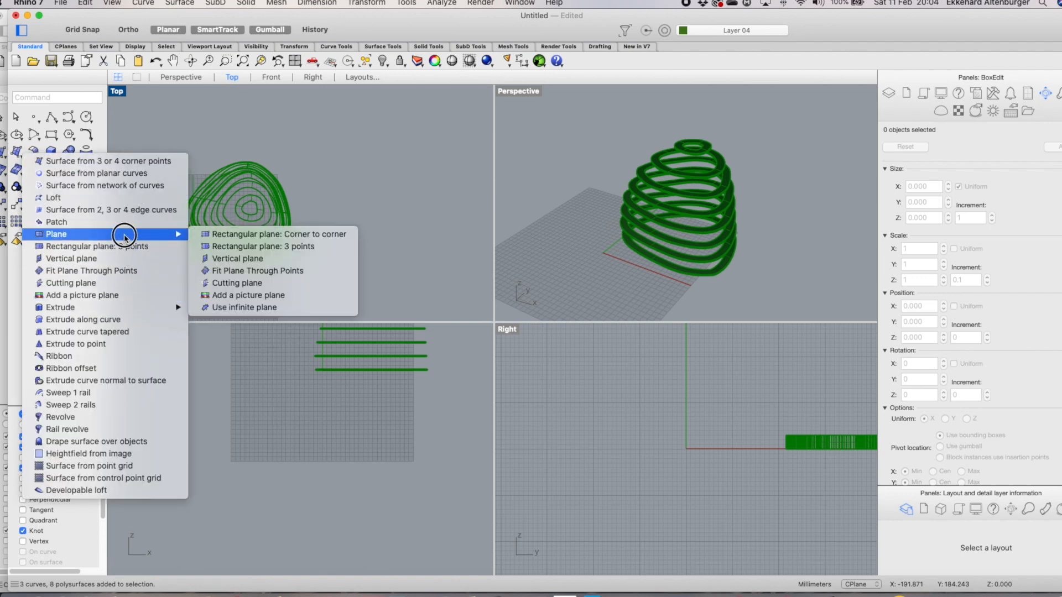
{"action": "left_click", "coordinate": [252, 283]}
{"action": "left_click_drag", "start_coordinate": [168, 150], "coordinate": [318, 279]}
{"action": "left_click", "coordinate": [78, 179]}
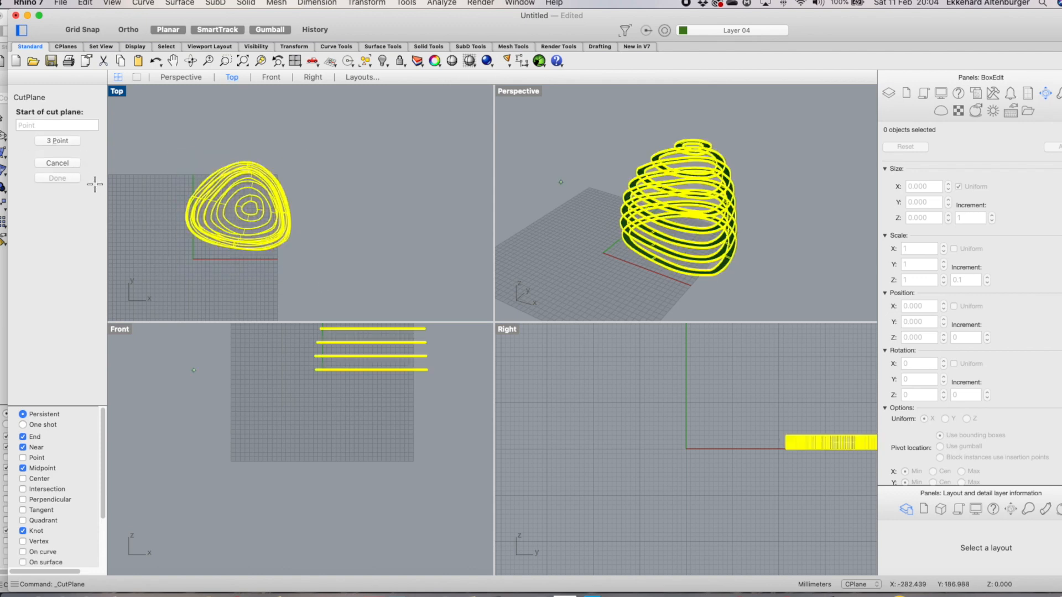
{"action": "left_click", "coordinate": [244, 209]}
{"action": "left_click", "coordinate": [170, 209]}
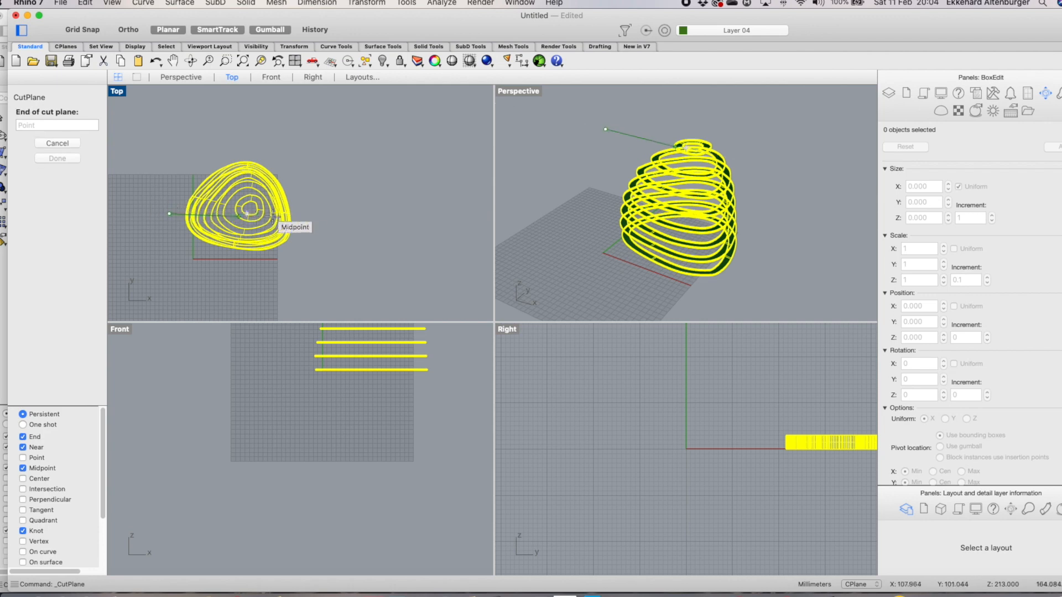
{"action": "left_click", "coordinate": [345, 215]}
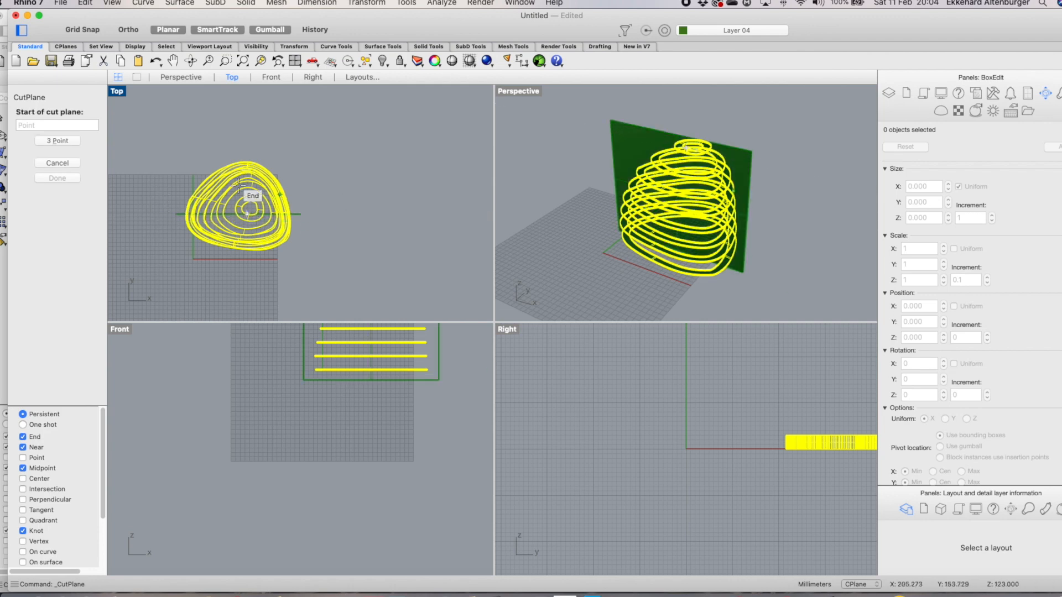
{"action": "left_click", "coordinate": [52, 158]}
Move the cutting plane to Y about 118.5 in the Top view
{"action": "scroll", "coordinate": [252, 210], "scroll_direction": "up", "scroll_amount": 3}
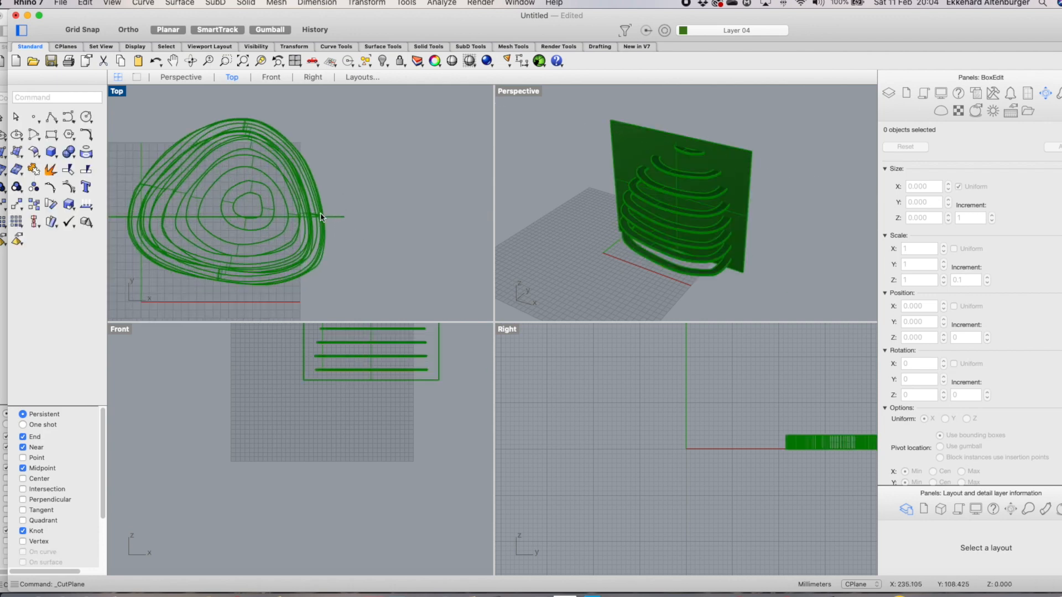
{"action": "left_click", "coordinate": [334, 218]}
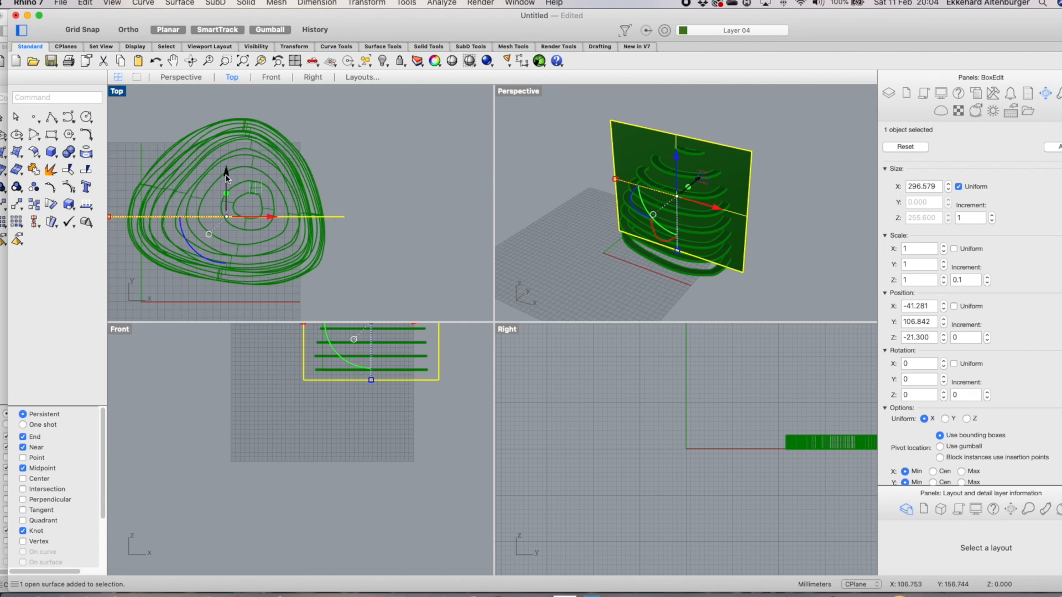
{"action": "left_click_drag", "start_coordinate": [228, 176], "coordinate": [229, 164]}
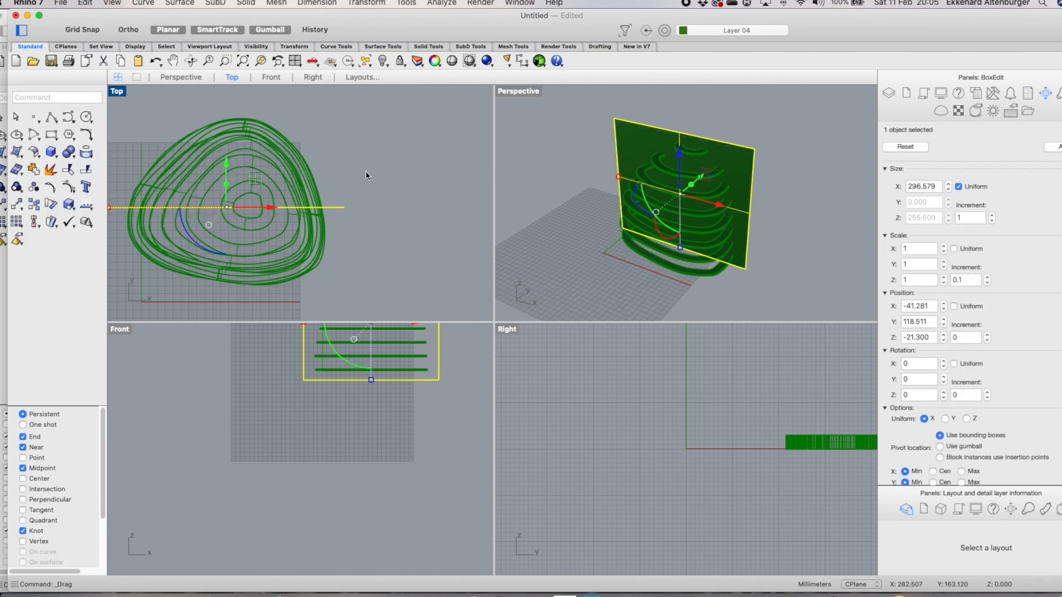
{"action": "scroll", "coordinate": [365, 176], "scroll_direction": "down", "scroll_amount": 2}
{"action": "left_click", "coordinate": [411, 217]}
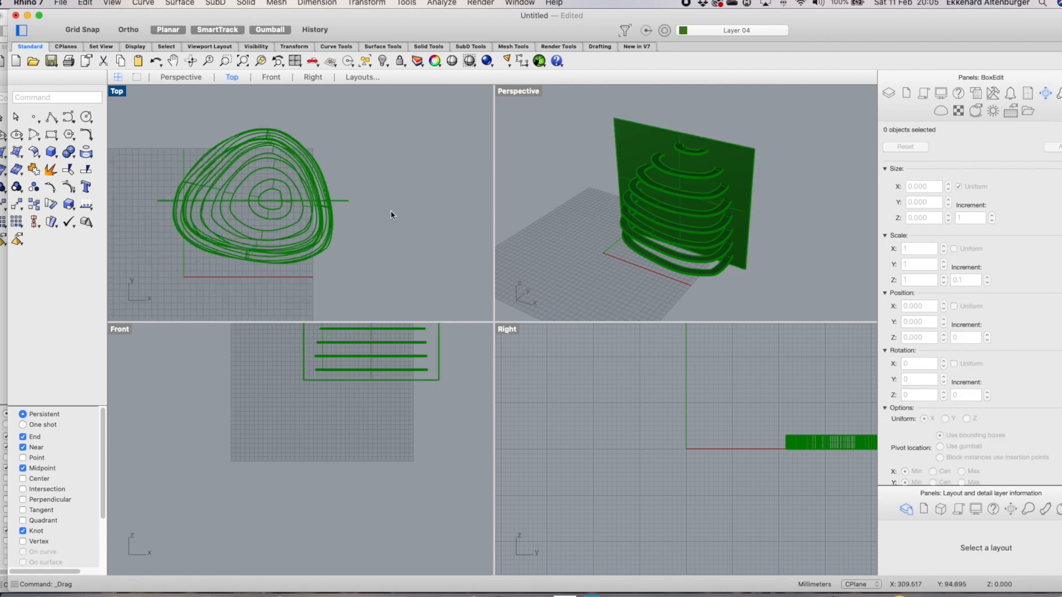
{"action": "left_click", "coordinate": [74, 159]}
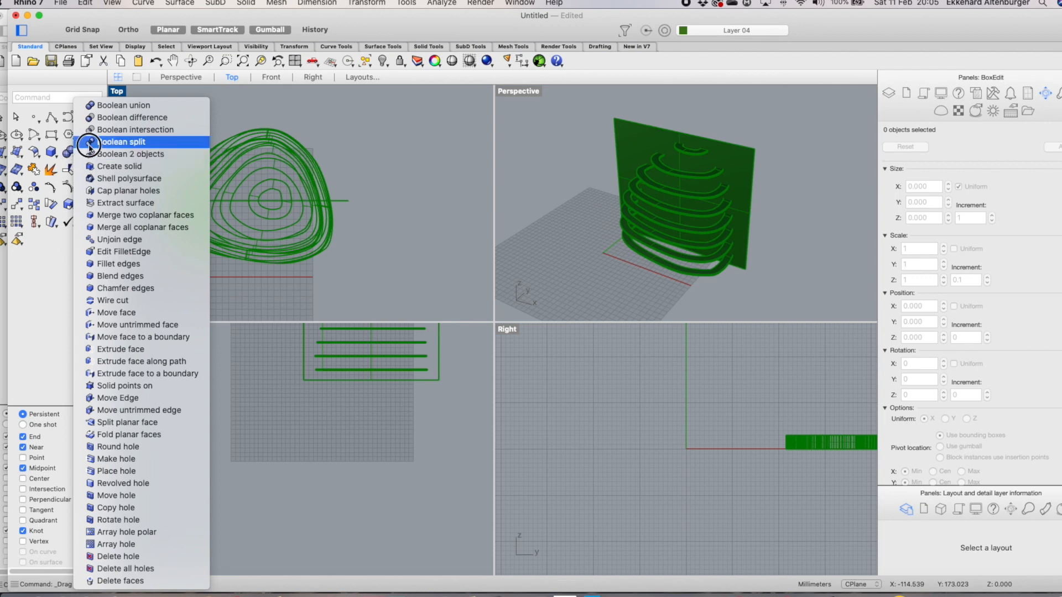
{"action": "left_click", "coordinate": [89, 145]}
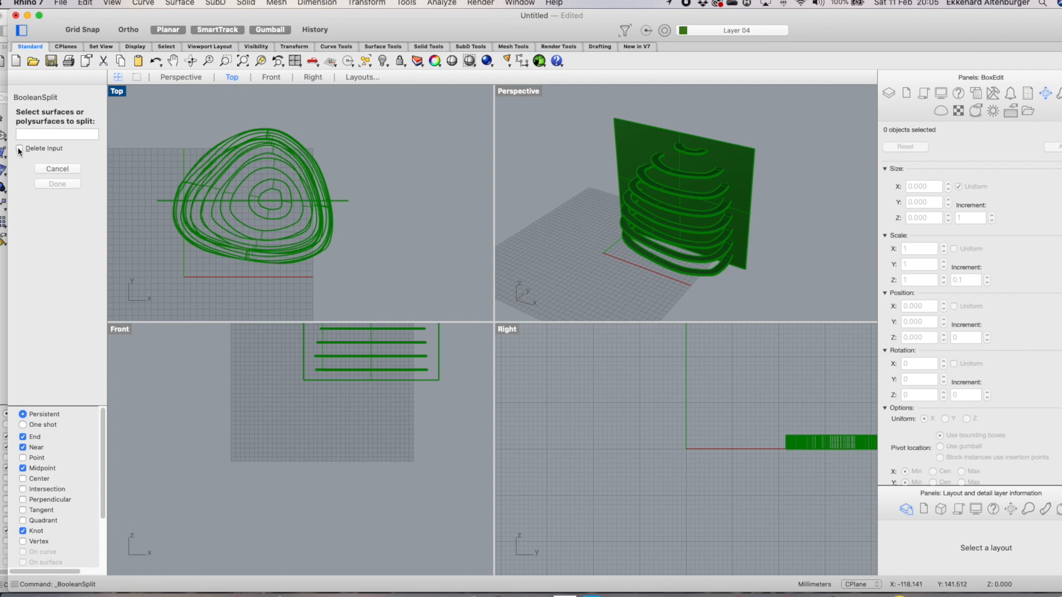
{"action": "scroll", "coordinate": [308, 282], "scroll_direction": "down", "scroll_amount": 2}
{"action": "scroll", "coordinate": [277, 193], "scroll_direction": "up", "scroll_amount": 2}
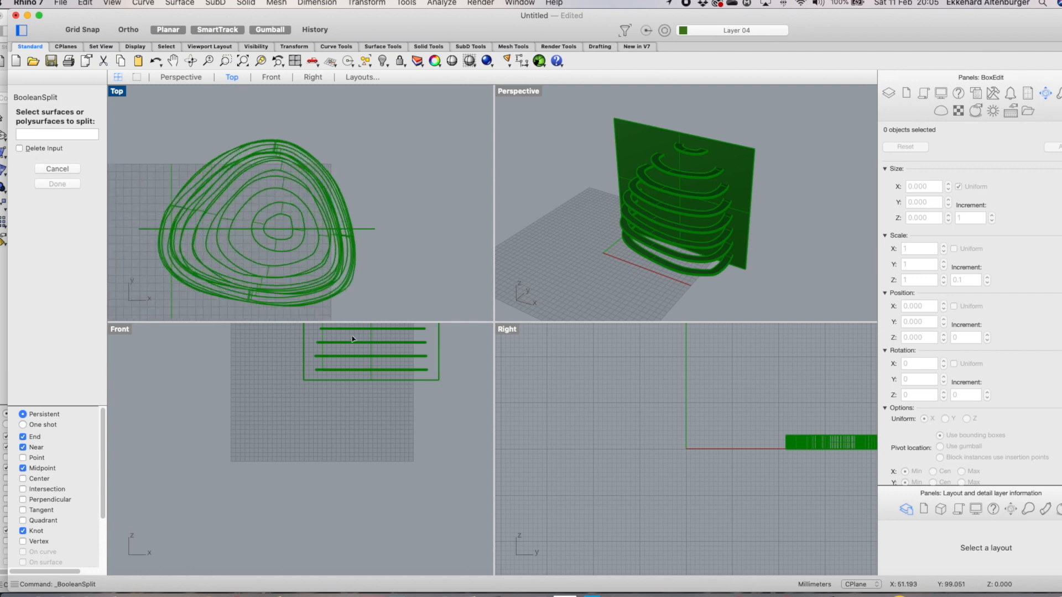
{"action": "scroll", "coordinate": [357, 344], "scroll_direction": "down", "scroll_amount": 3}
{"action": "scroll", "coordinate": [360, 334], "scroll_direction": "up", "scroll_amount": 2}
{"action": "scroll", "coordinate": [362, 328], "scroll_direction": "up", "scroll_amount": 2}
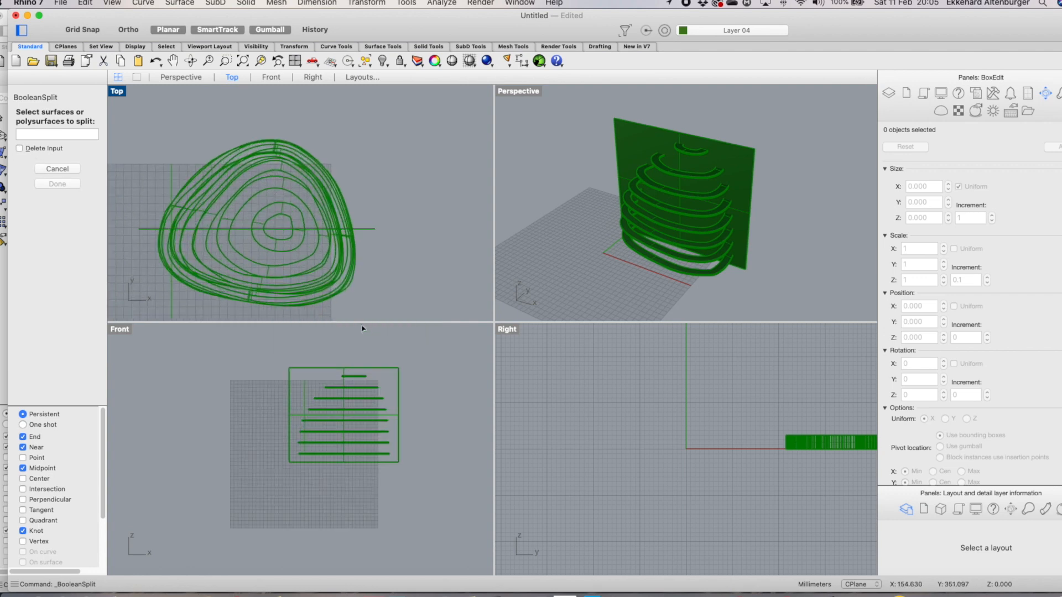
{"action": "left_click", "coordinate": [288, 390]}
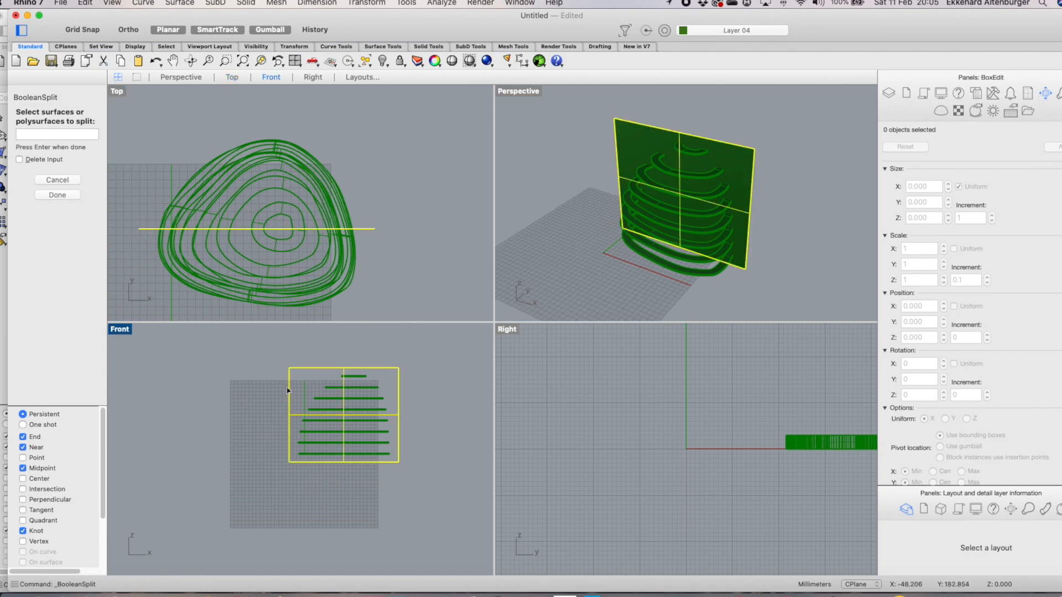
{"action": "left_click", "coordinate": [59, 181]}
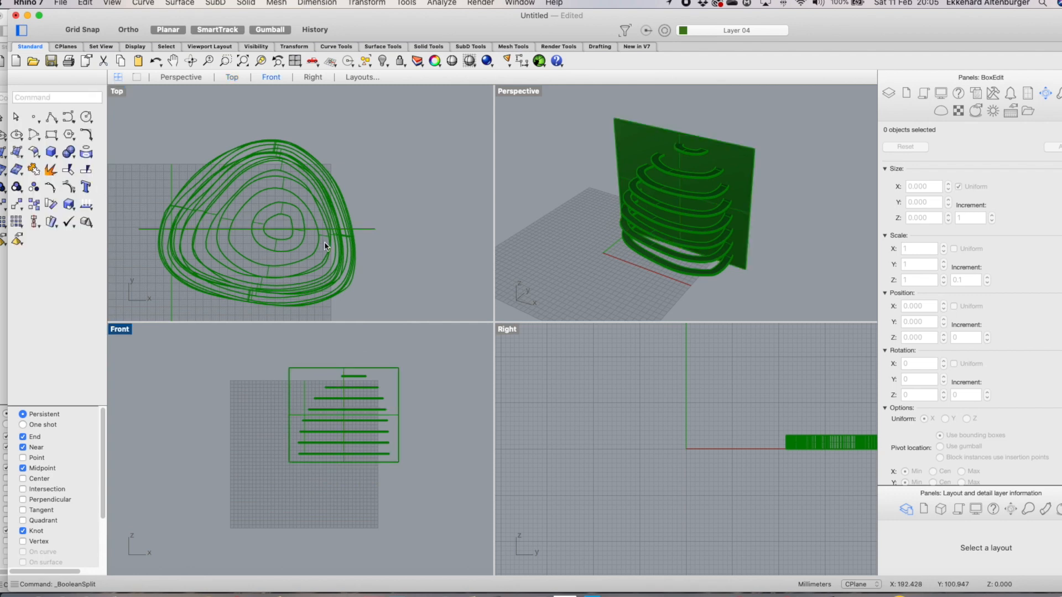
Stretch the cutting plane leftward in the Front view to about 505 mm wide
{"action": "left_click", "coordinate": [369, 231]}
{"action": "left_click_drag", "start_coordinate": [283, 416], "coordinate": [250, 415]}
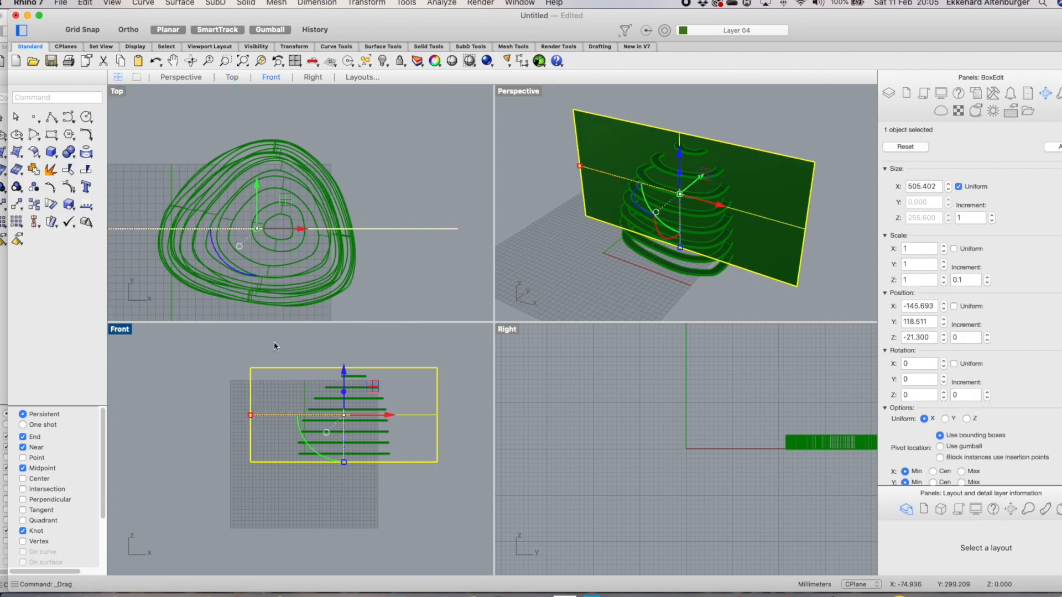
{"action": "left_click", "coordinate": [227, 339]}
Boolean split all the rings with the cutting plane, deleting the input
{"action": "right_click", "coordinate": [174, 174]}
{"action": "mouse_move", "coordinate": [236, 171]}
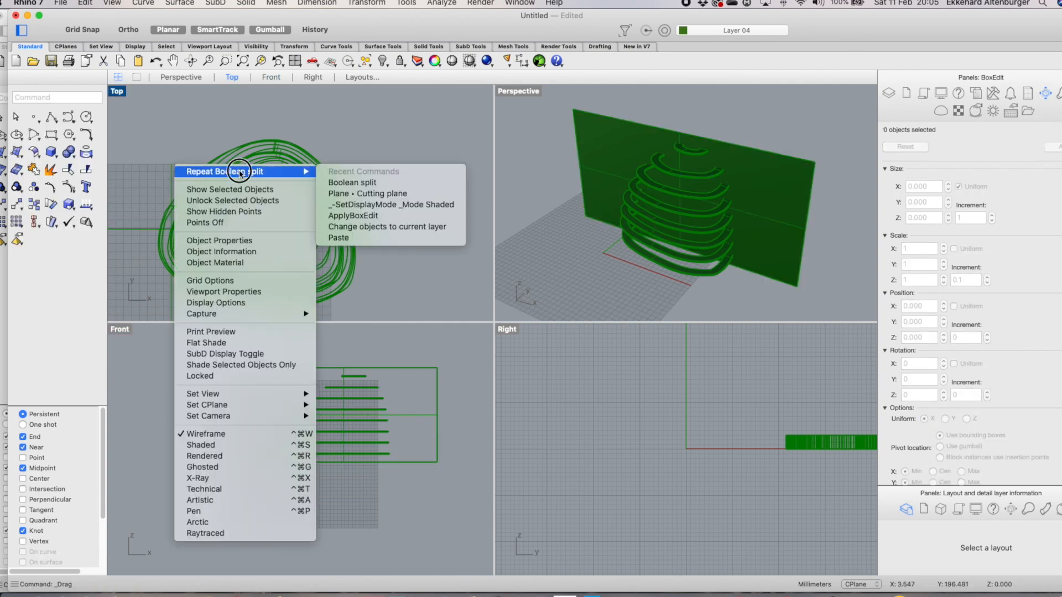
{"action": "left_click", "coordinate": [360, 171]}
{"action": "left_click_drag", "start_coordinate": [288, 350], "coordinate": [426, 491]}
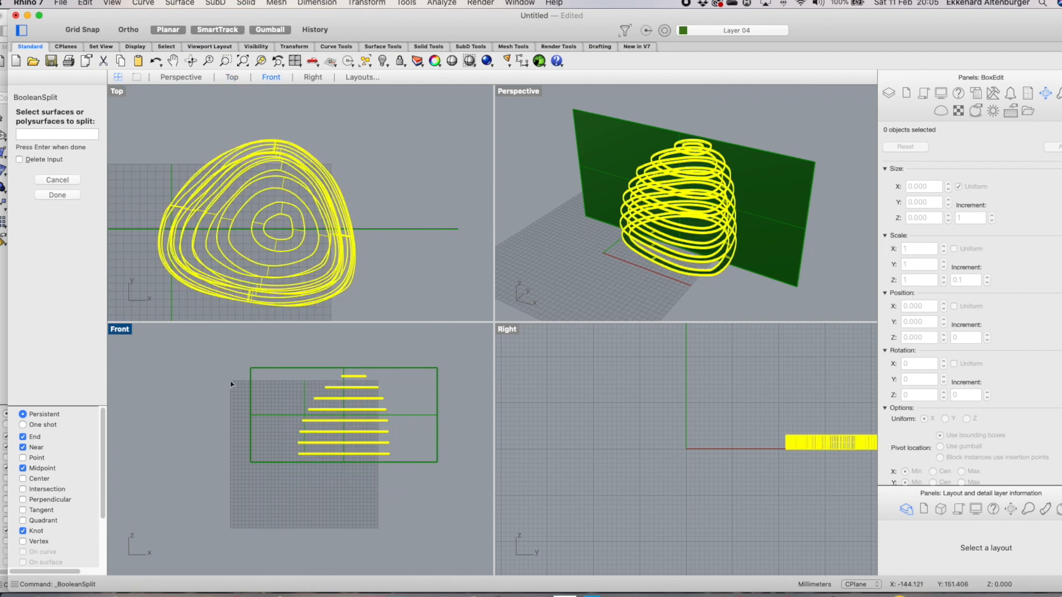
{"action": "left_click", "coordinate": [58, 196]}
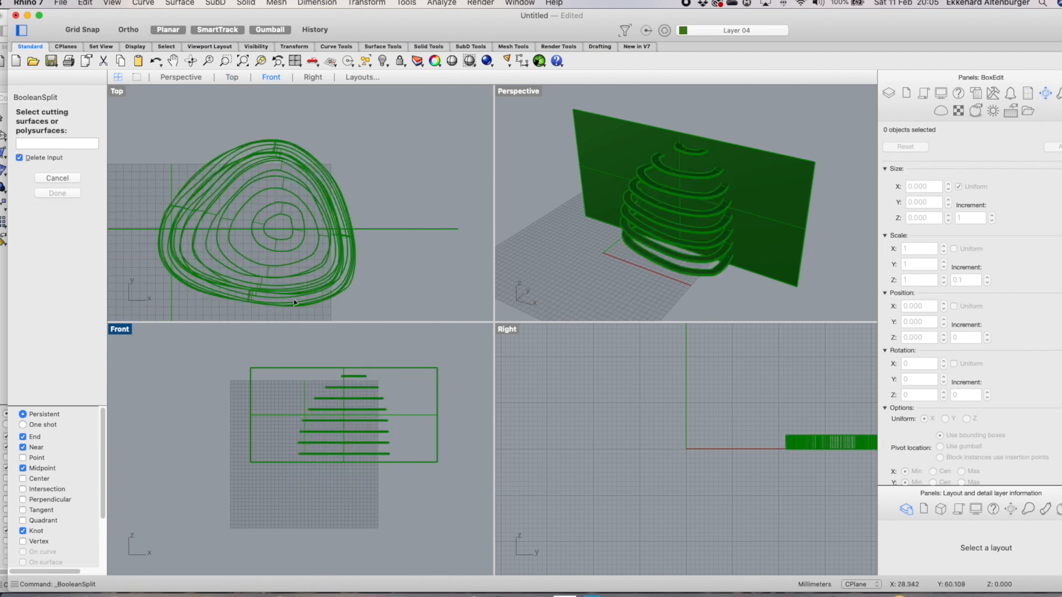
{"action": "left_click", "coordinate": [386, 367]}
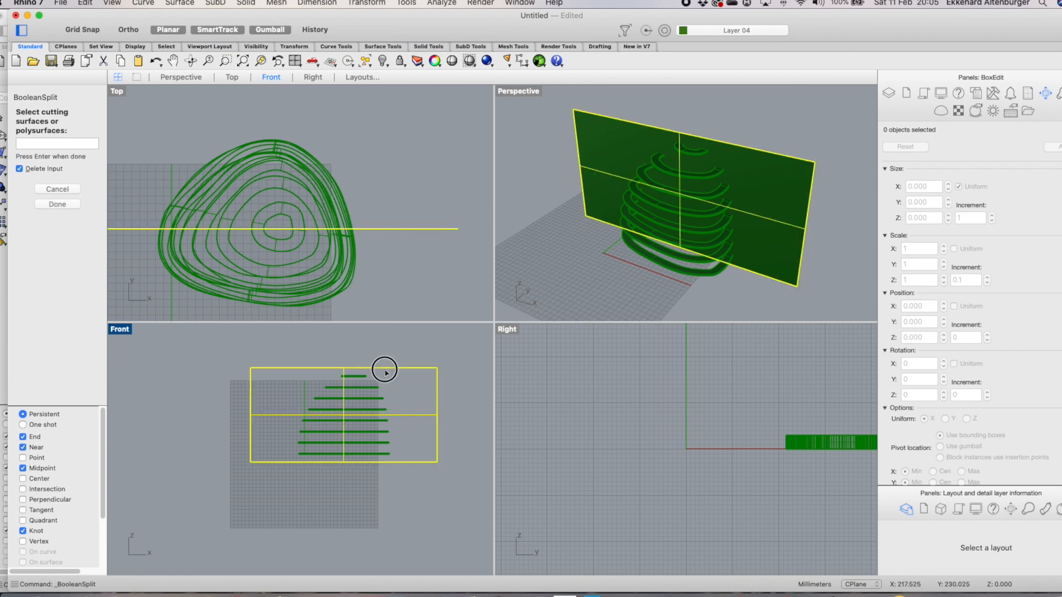
{"action": "key", "text": "Return"}
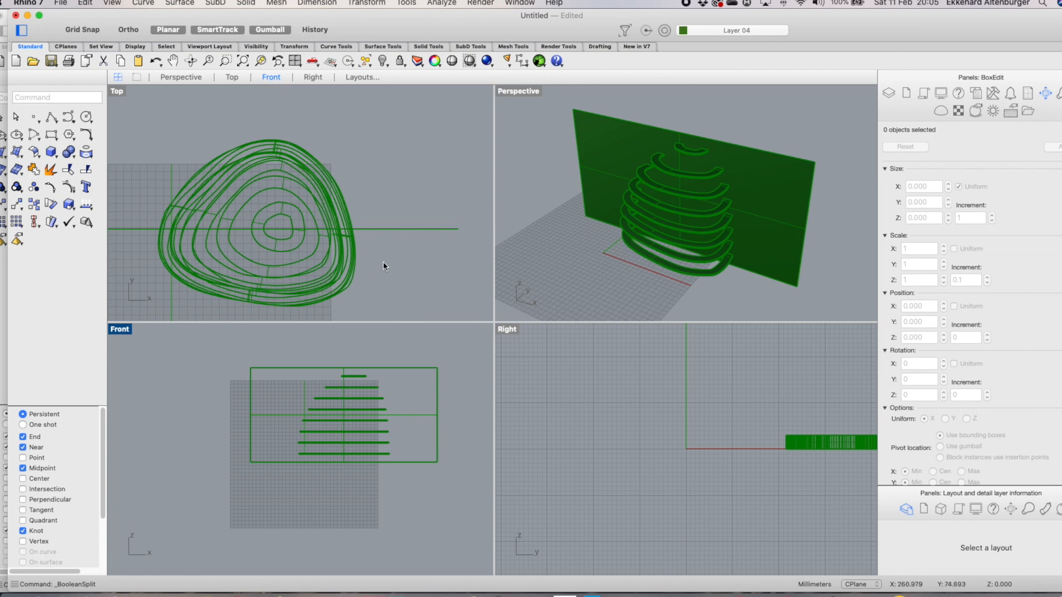
Select the ring halves in front of the cutting plane and move them onto the spare layer
{"action": "scroll", "coordinate": [396, 271], "scroll_direction": "down", "scroll_amount": 3}
{"action": "left_click_drag", "start_coordinate": [254, 232], "coordinate": [393, 300]}
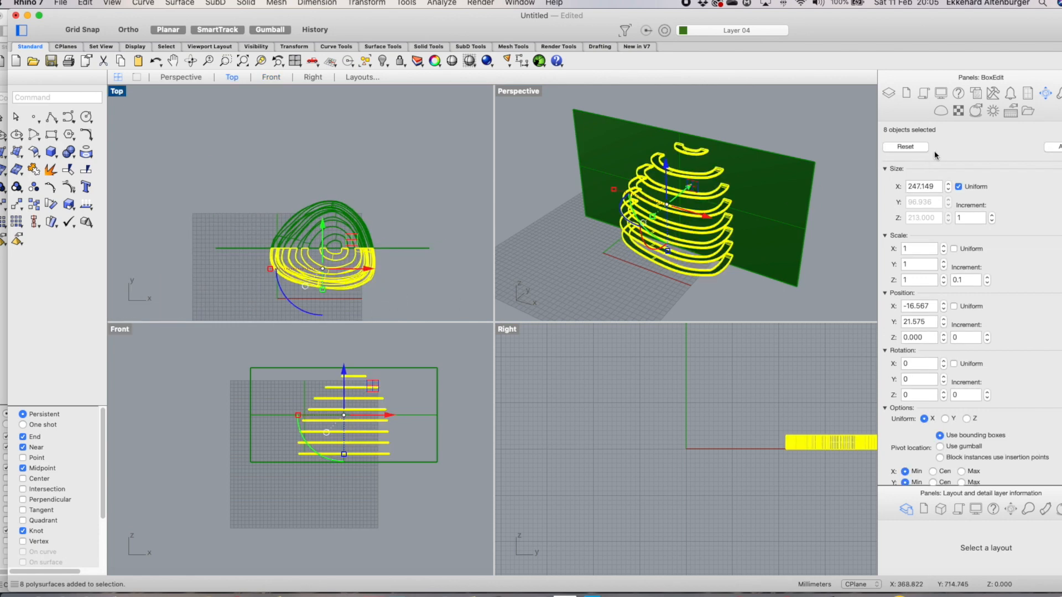
{"action": "left_click", "coordinate": [888, 93]}
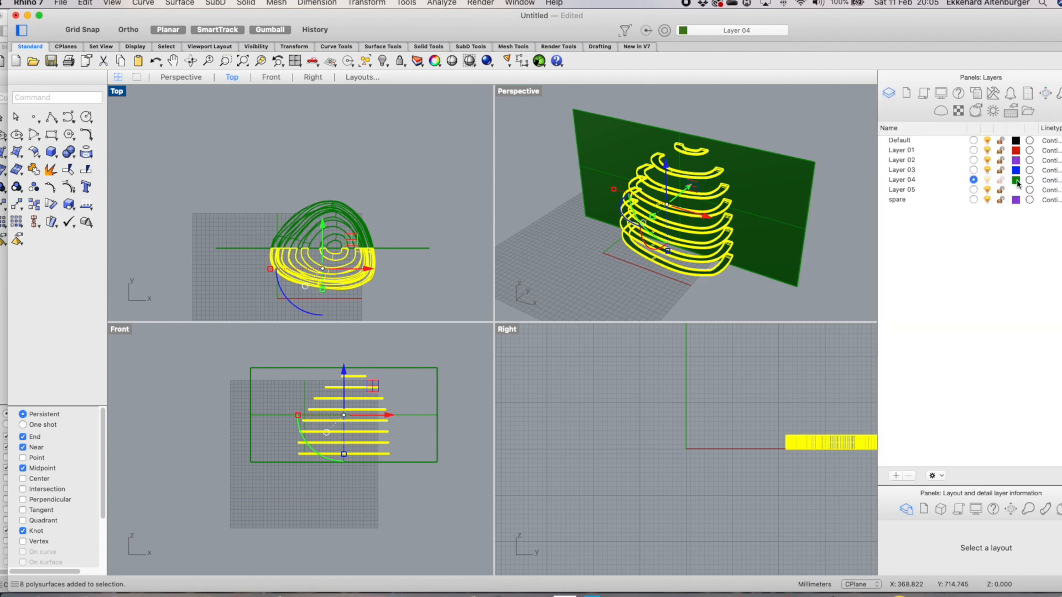
{"action": "left_click", "coordinate": [973, 189]}
{"action": "left_click", "coordinate": [973, 200]}
{"action": "right_click", "coordinate": [363, 183]}
{"action": "mouse_move", "coordinate": [487, 184]}
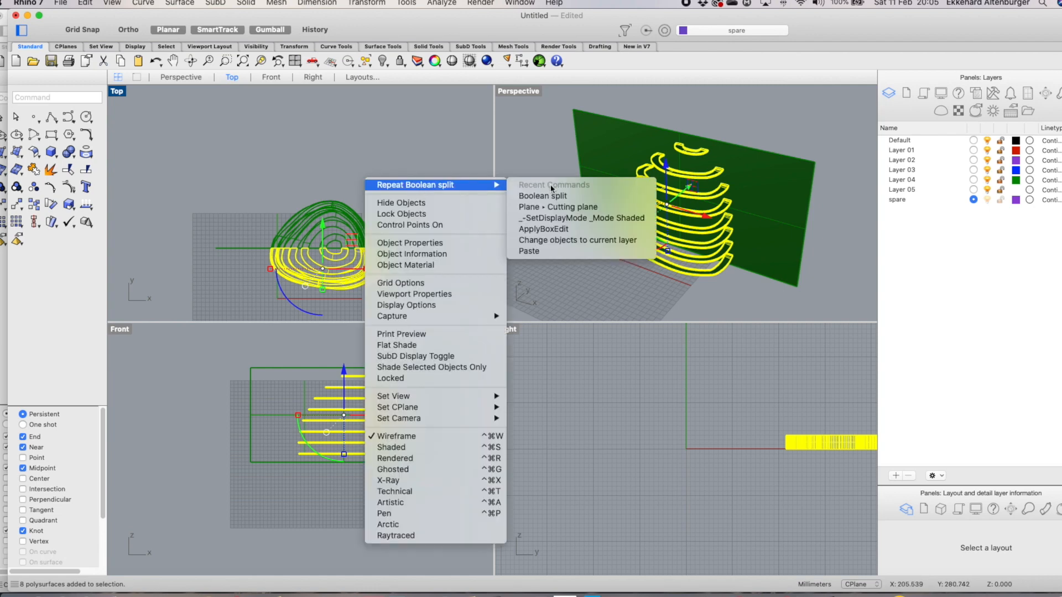
{"action": "left_click", "coordinate": [578, 240]}
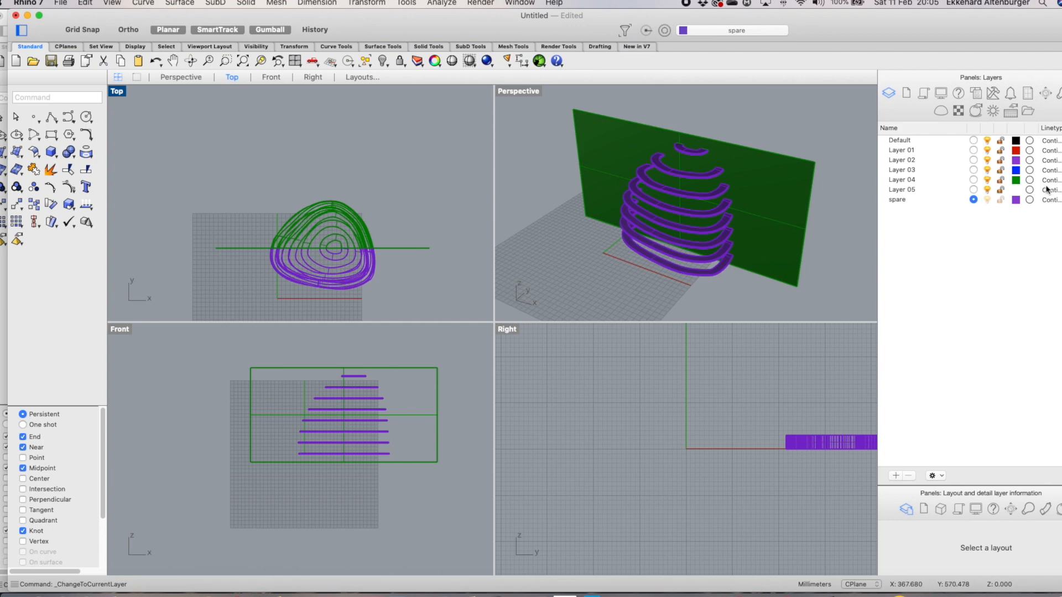
Make Layer 04 current again and hide the spare layer
{"action": "left_click", "coordinate": [973, 180]}
{"action": "left_click", "coordinate": [987, 200]}
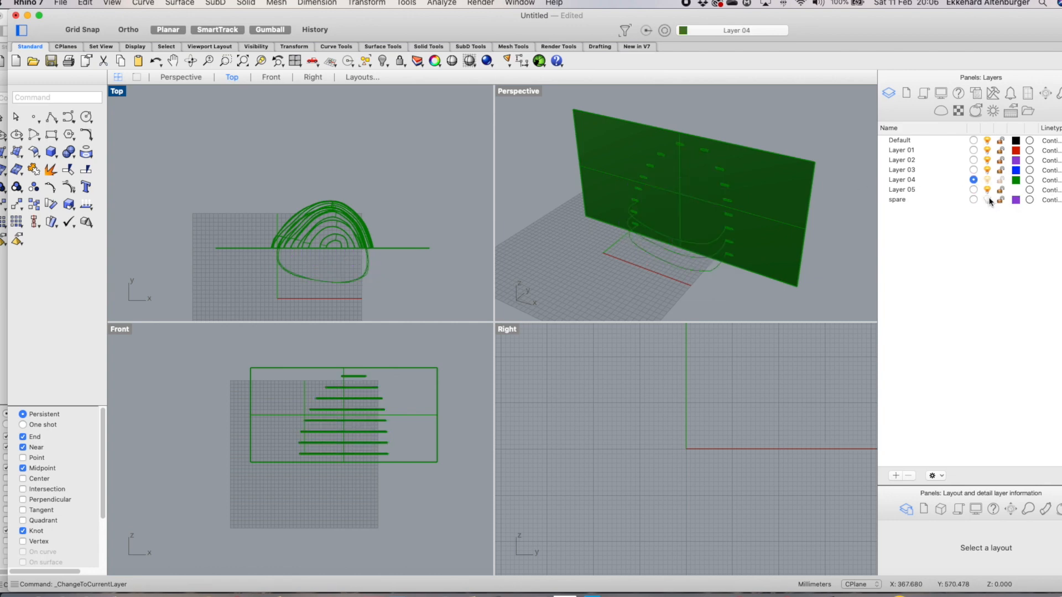
Delete the cutting plane
{"action": "left_click", "coordinate": [241, 248]}
{"action": "key", "text": "Delete"}
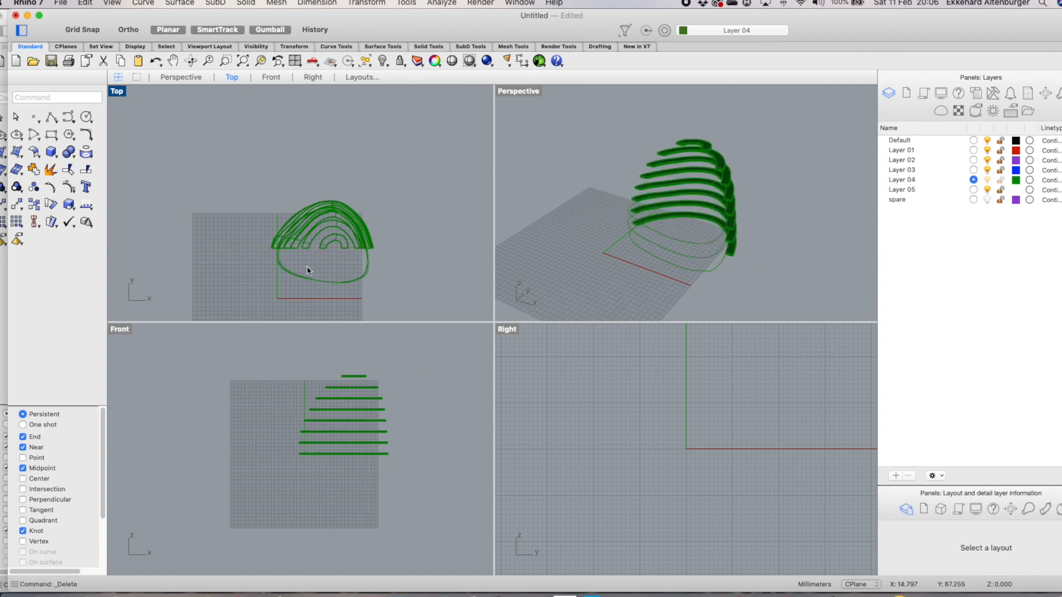
Delete the closed outline curves lying beneath the rings in the Top view
{"action": "scroll", "coordinate": [369, 279], "scroll_direction": "up", "scroll_amount": 5}
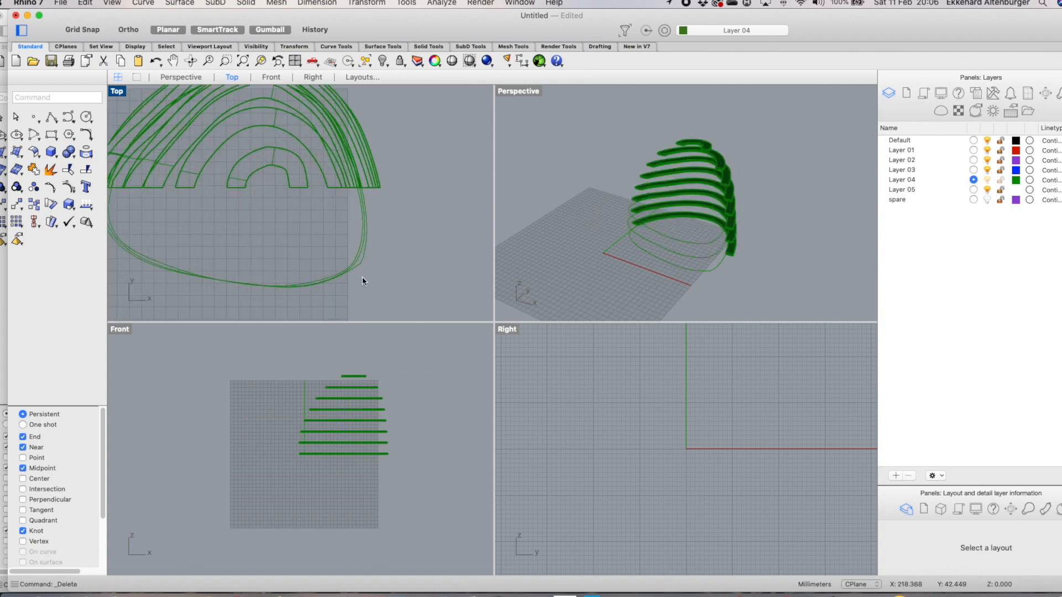
{"action": "left_click", "coordinate": [349, 272]}
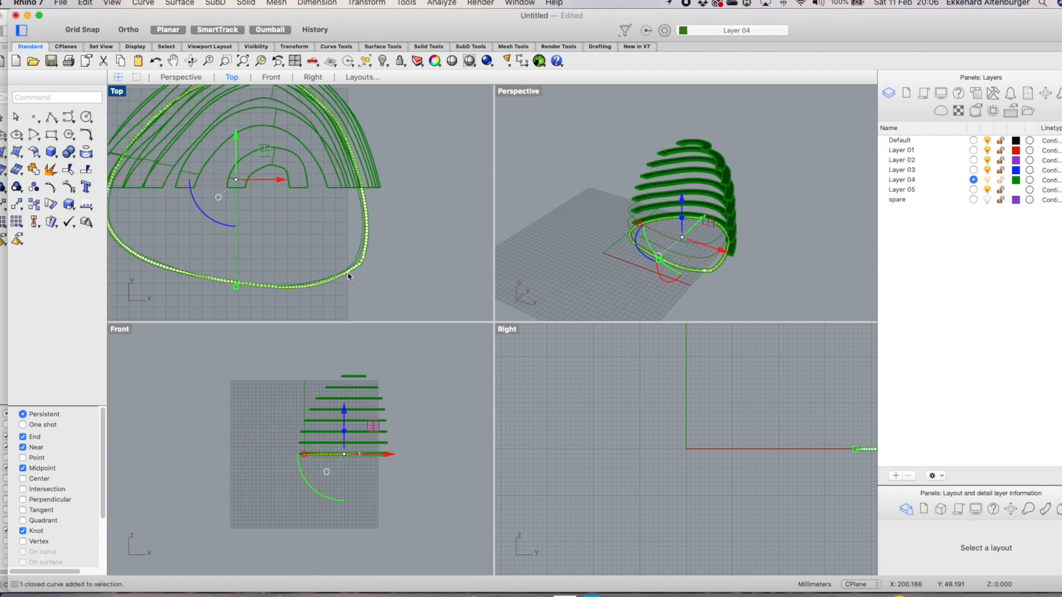
{"action": "key", "text": "Delete"}
{"action": "left_click", "coordinate": [351, 271]}
{"action": "key", "text": "Delete"}
{"action": "left_click", "coordinate": [350, 267]}
{"action": "key", "text": "Delete"}
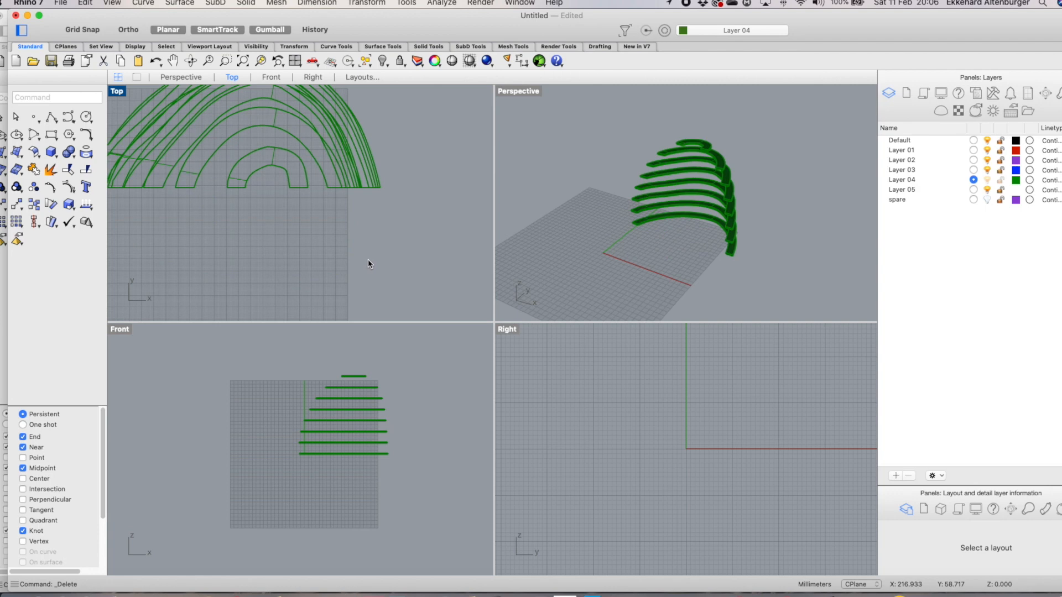
Maximize the Front view and switch it to Shaded display mode
{"action": "right_click_drag", "start_coordinate": [707, 254], "coordinate": [774, 225]}
{"action": "scroll", "coordinate": [309, 233], "scroll_direction": "down", "scroll_amount": 3}
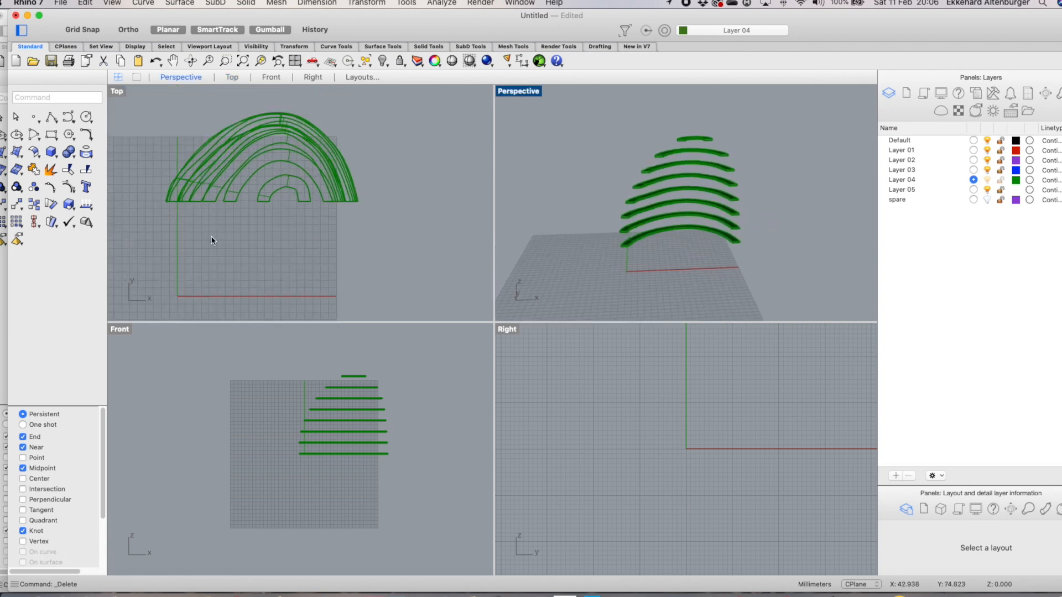
{"action": "scroll", "coordinate": [339, 411], "scroll_direction": "up", "scroll_amount": 2}
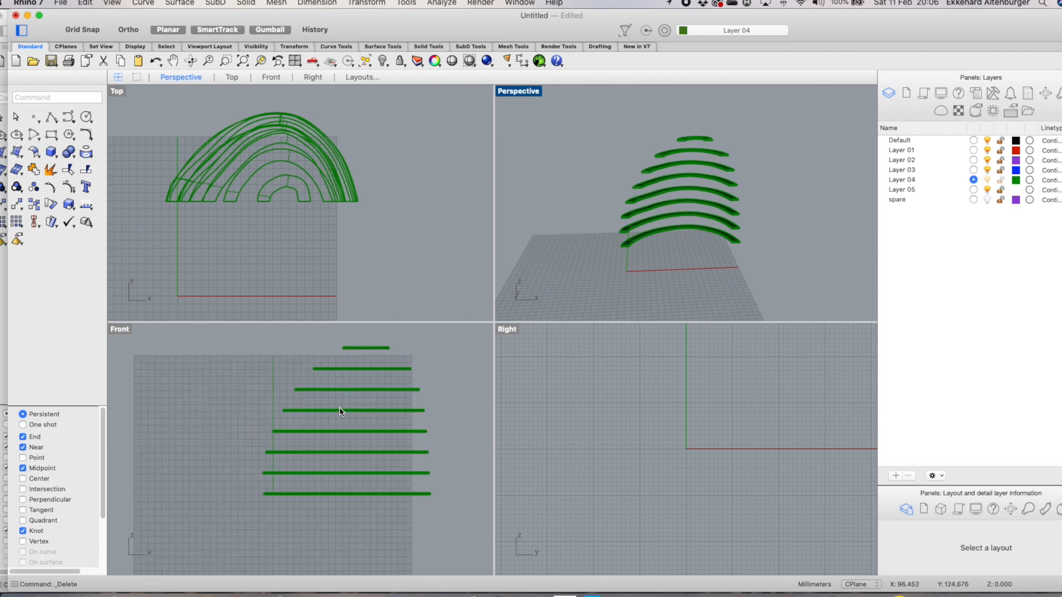
{"action": "double_click", "coordinate": [120, 329]}
{"action": "scroll", "coordinate": [371, 347], "scroll_direction": "down", "scroll_amount": 2}
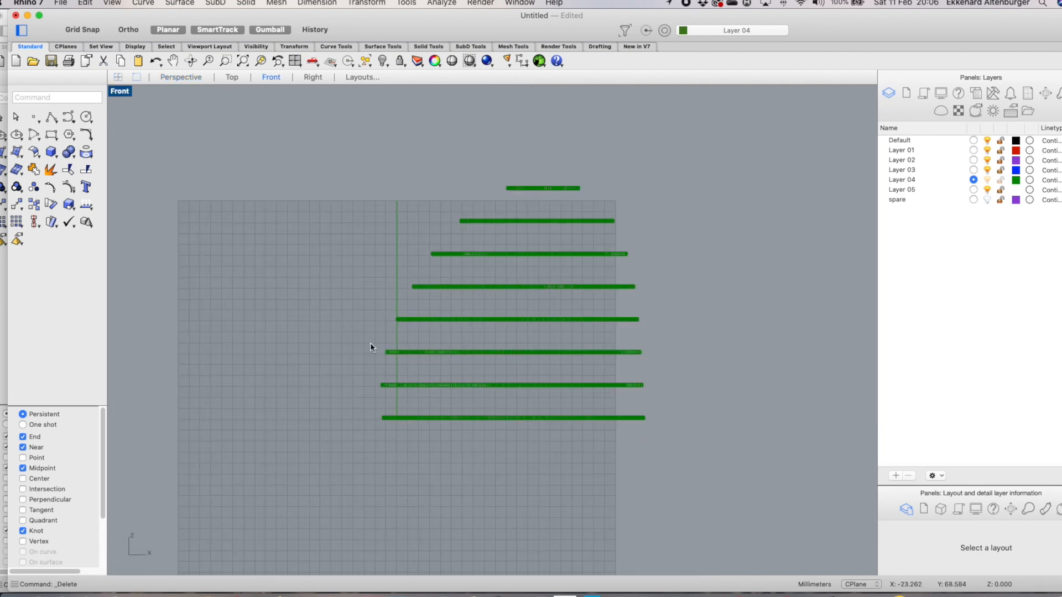
{"action": "left_click", "coordinate": [120, 91]}
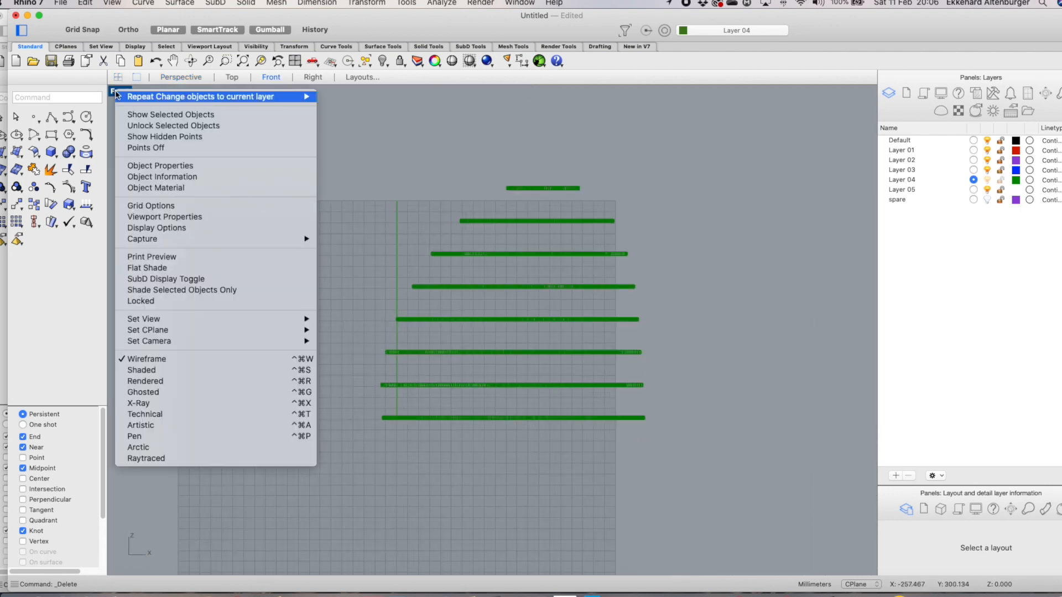
{"action": "left_click", "coordinate": [174, 370]}
{"action": "scroll", "coordinate": [547, 223], "scroll_direction": "up", "scroll_amount": 3}
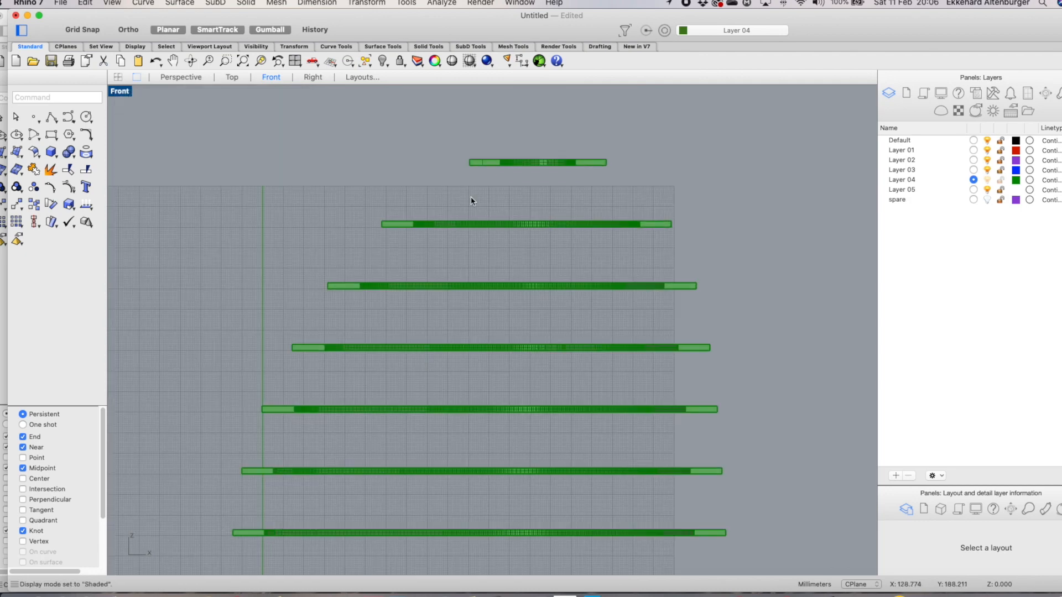
Start a control point curve at the inner end of the top ring, toggling Planar mode, snapping to ring ends
{"action": "left_click", "coordinate": [69, 116]}
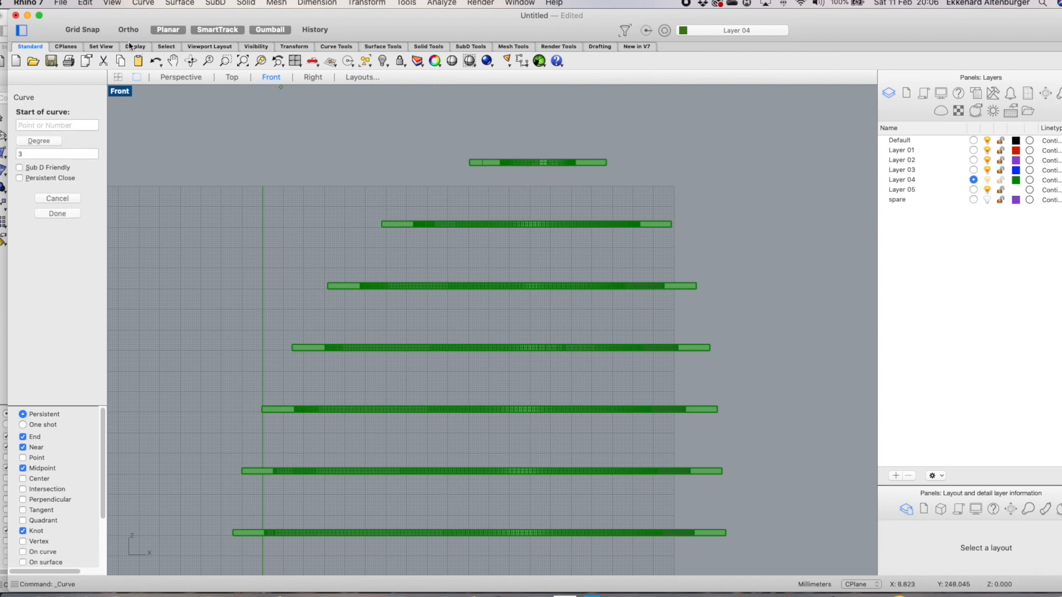
{"action": "left_click", "coordinate": [172, 29]}
{"action": "scroll", "coordinate": [507, 173], "scroll_direction": "up", "scroll_amount": 5}
{"action": "left_click", "coordinate": [499, 161]}
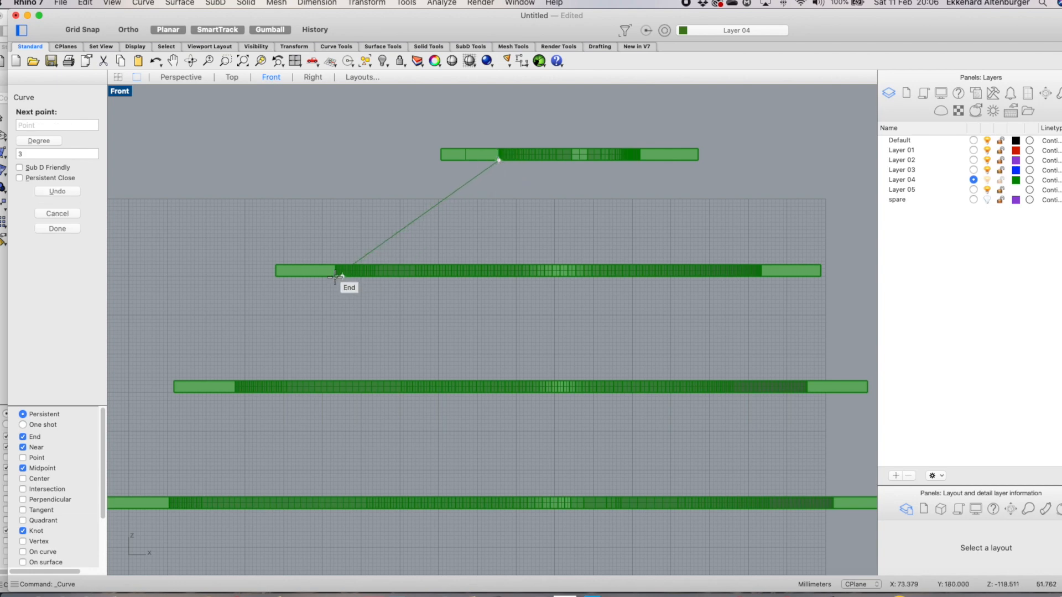
{"action": "scroll", "coordinate": [333, 276], "scroll_direction": "up", "scroll_amount": 5}
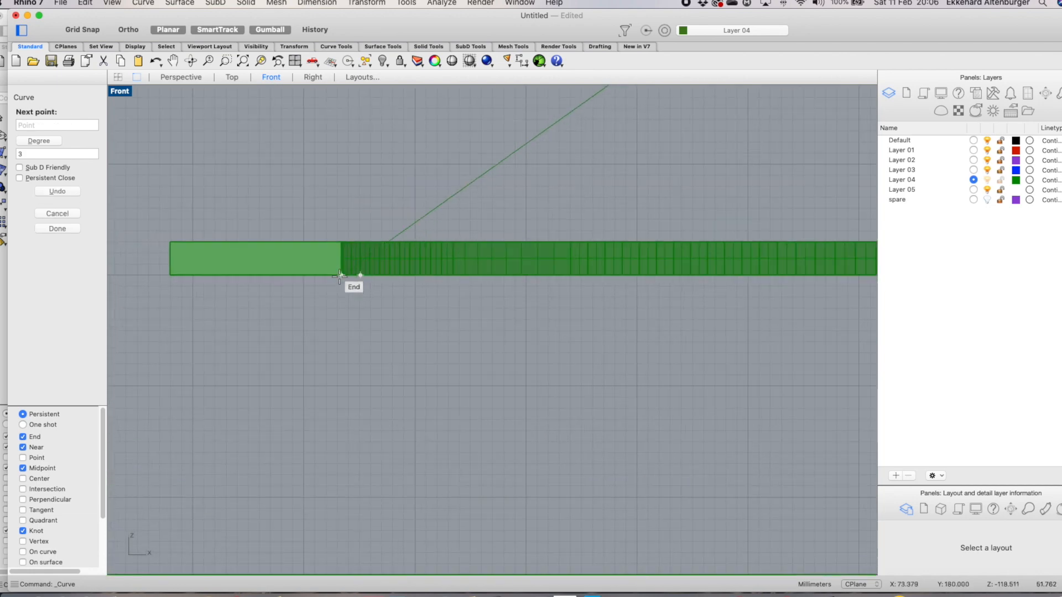
{"action": "left_click", "coordinate": [340, 275]}
Continue the curve through the inner end of each lower ring in the Perspective view and finish it
{"action": "left_click", "coordinate": [181, 77]}
{"action": "scroll", "coordinate": [459, 231], "scroll_direction": "up", "scroll_amount": 8}
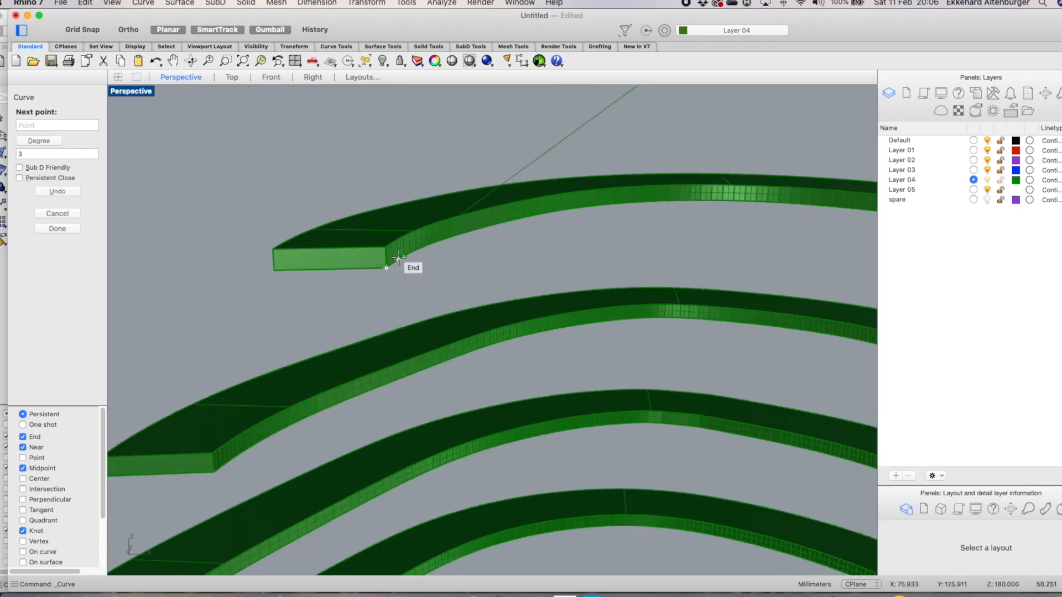
{"action": "scroll", "coordinate": [630, 238], "scroll_direction": "down", "scroll_amount": 8}
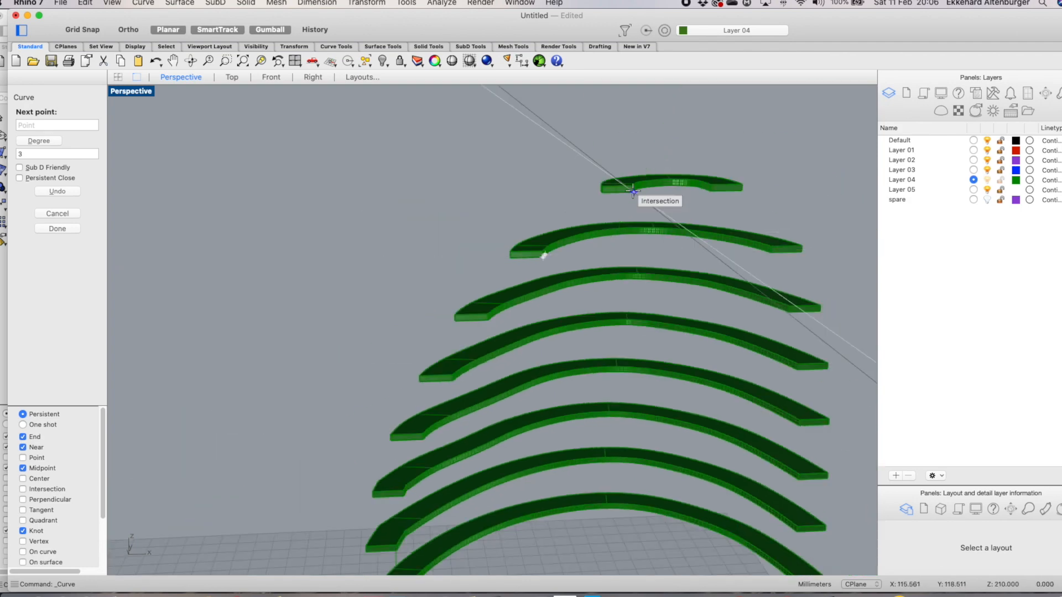
{"action": "scroll", "coordinate": [536, 259], "scroll_direction": "up", "scroll_amount": 8}
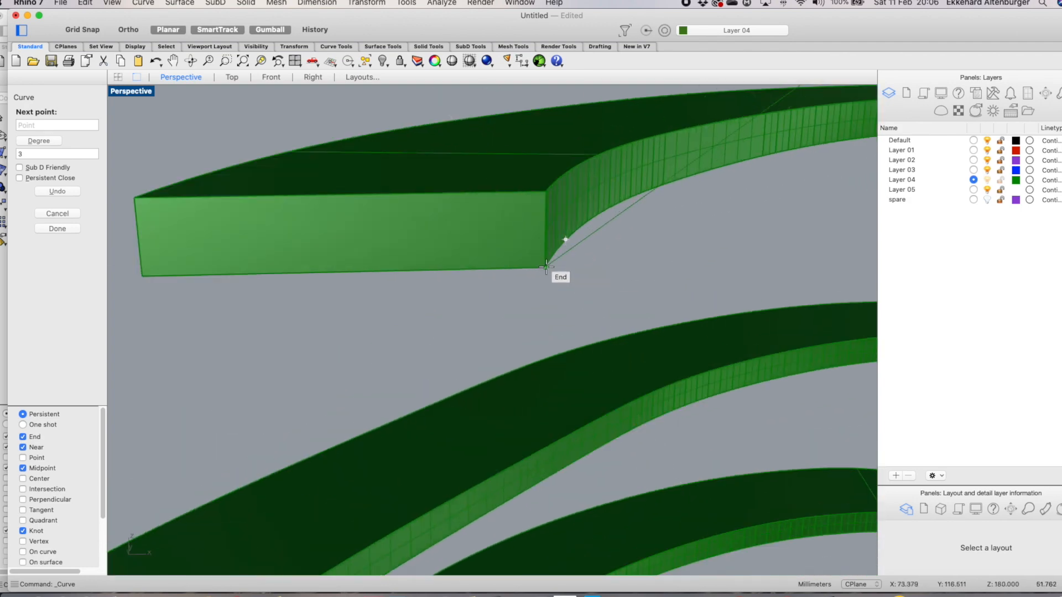
{"action": "left_click", "coordinate": [546, 267]}
{"action": "scroll", "coordinate": [545, 267], "scroll_direction": "down", "scroll_amount": 5}
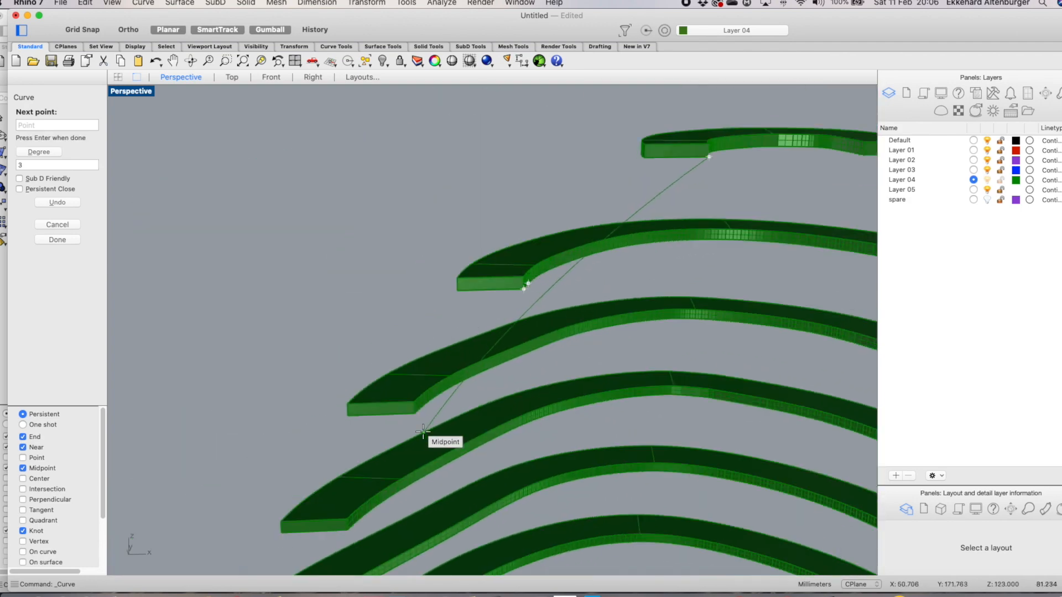
{"action": "scroll", "coordinate": [413, 422], "scroll_direction": "up", "scroll_amount": 5}
{"action": "left_click", "coordinate": [419, 381]}
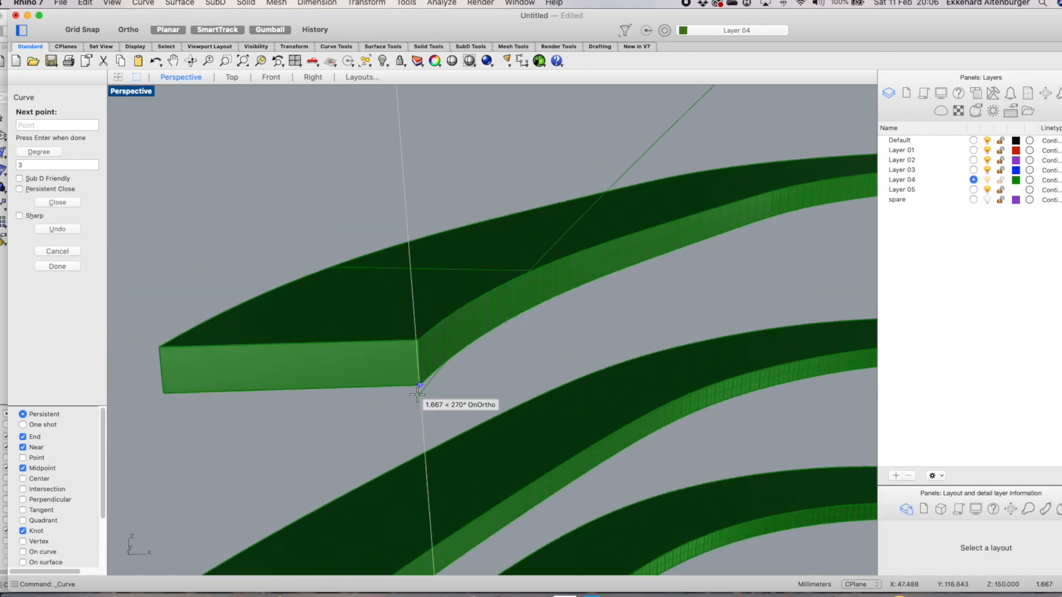
{"action": "scroll", "coordinate": [442, 379], "scroll_direction": "down", "scroll_amount": 5}
{"action": "scroll", "coordinate": [415, 466], "scroll_direction": "up", "scroll_amount": 5}
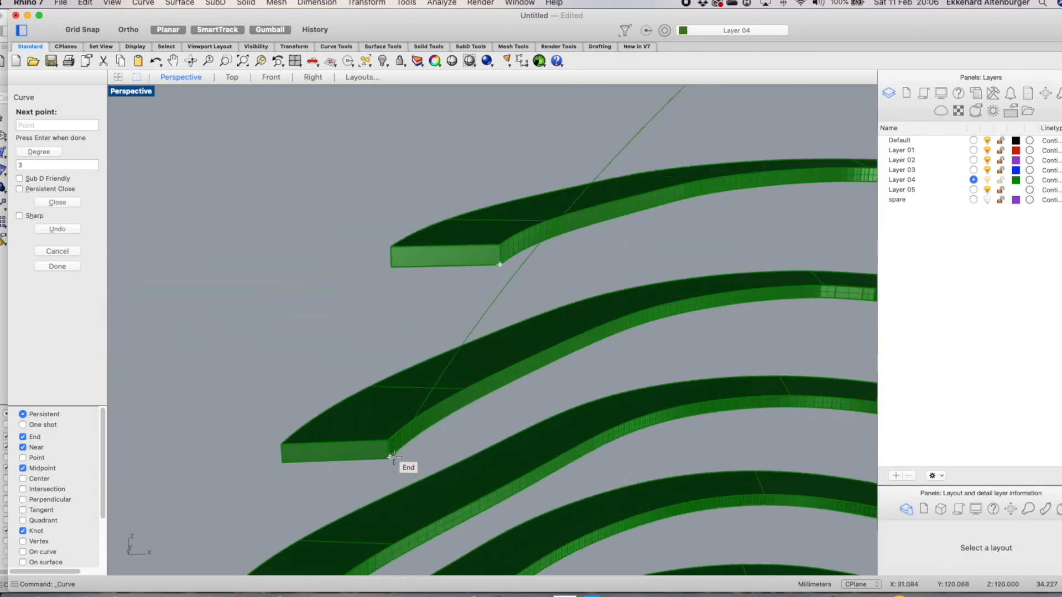
{"action": "scroll", "coordinate": [392, 457], "scroll_direction": "up", "scroll_amount": 5}
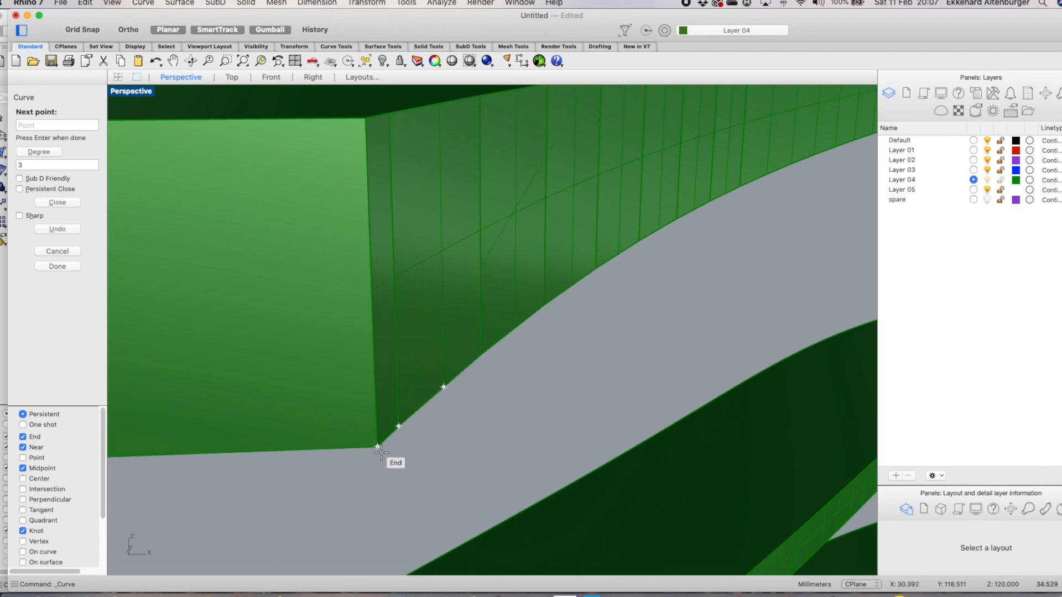
{"action": "left_click", "coordinate": [379, 448]}
{"action": "scroll", "coordinate": [398, 443], "scroll_direction": "down", "scroll_amount": 8}
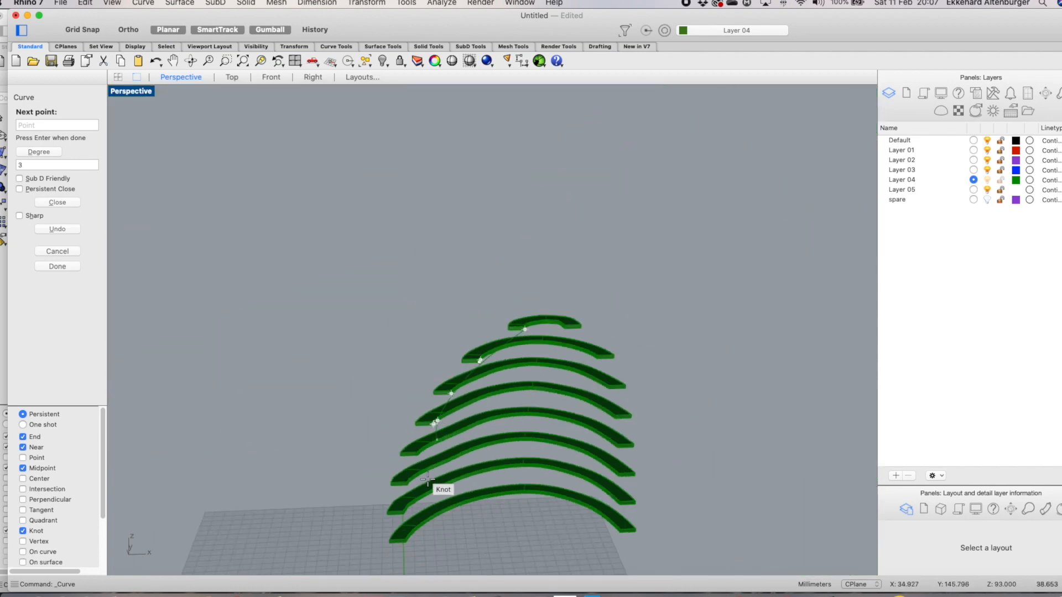
{"action": "scroll", "coordinate": [425, 476], "scroll_direction": "up", "scroll_amount": 3}
{"action": "scroll", "coordinate": [417, 485], "scroll_direction": "down", "scroll_amount": 2}
{"action": "scroll", "coordinate": [421, 403], "scroll_direction": "up", "scroll_amount": 5}
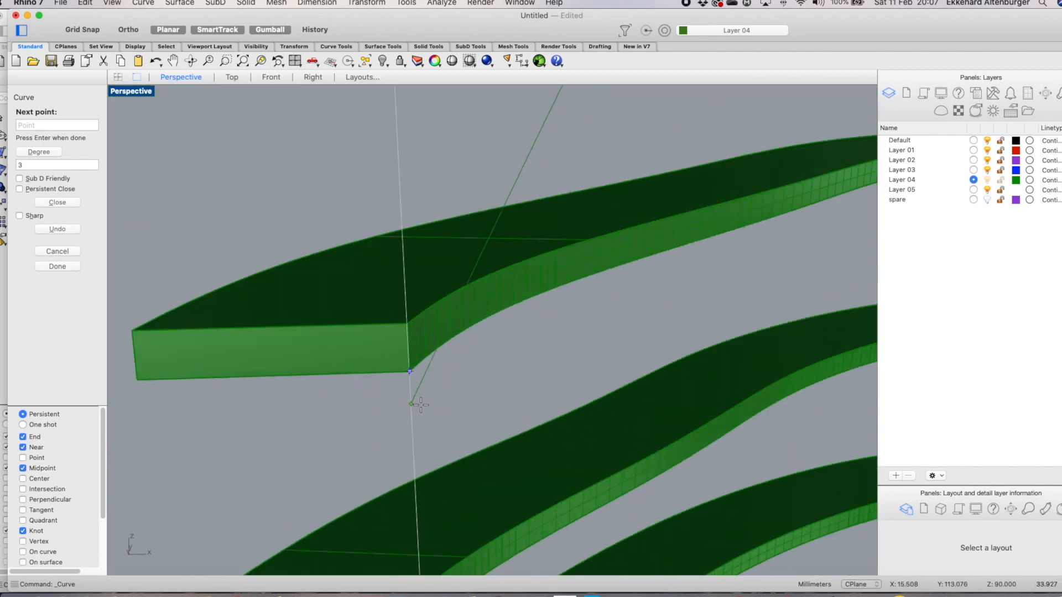
{"action": "left_click", "coordinate": [410, 377]}
{"action": "scroll", "coordinate": [412, 387], "scroll_direction": "down", "scroll_amount": 4}
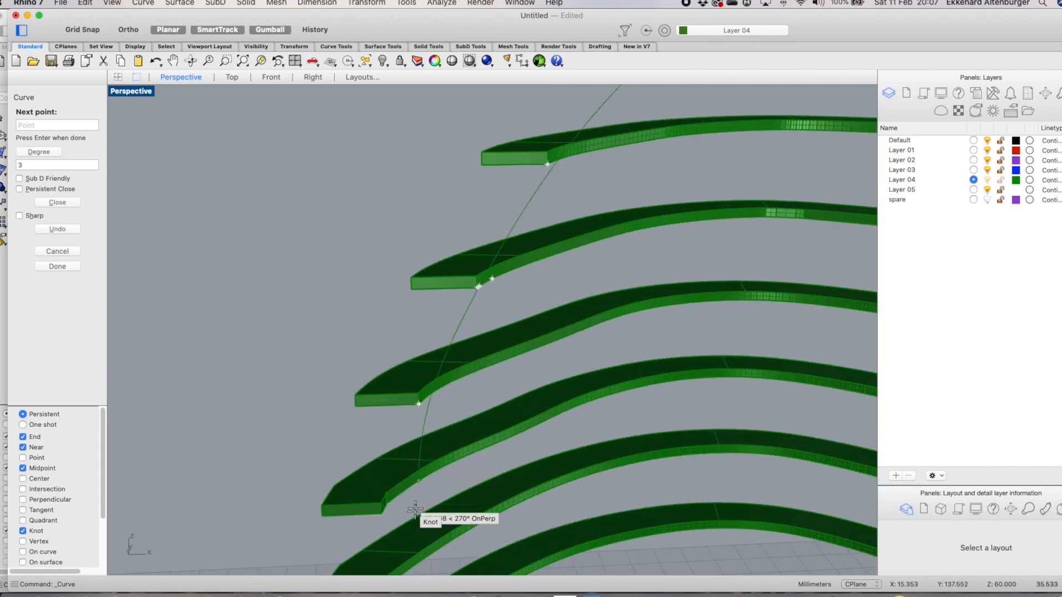
{"action": "left_click", "coordinate": [385, 517]}
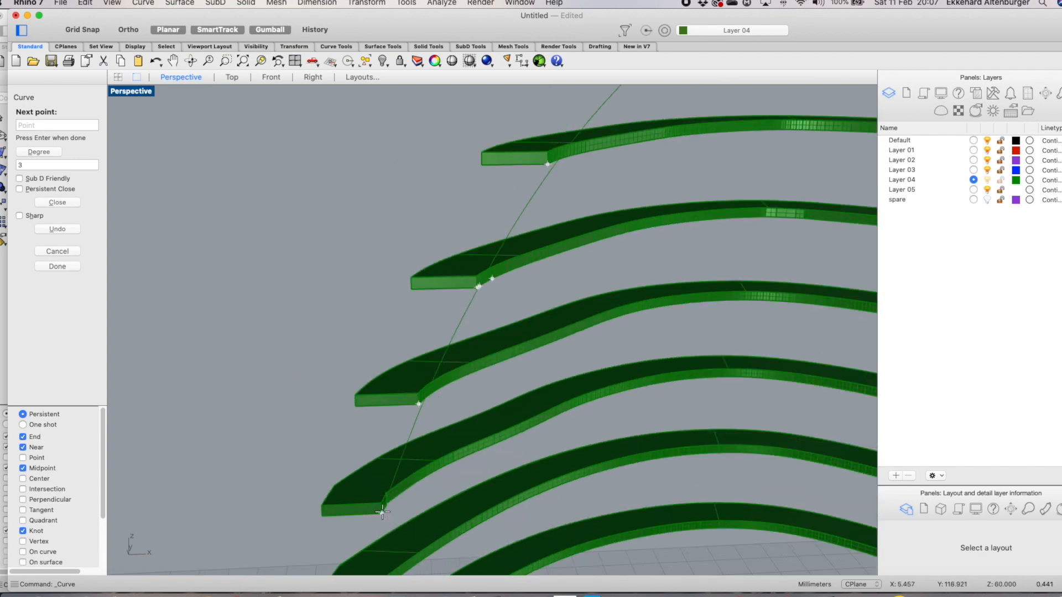
{"action": "scroll", "coordinate": [398, 498], "scroll_direction": "down", "scroll_amount": 5}
{"action": "scroll", "coordinate": [403, 416], "scroll_direction": "up", "scroll_amount": 5}
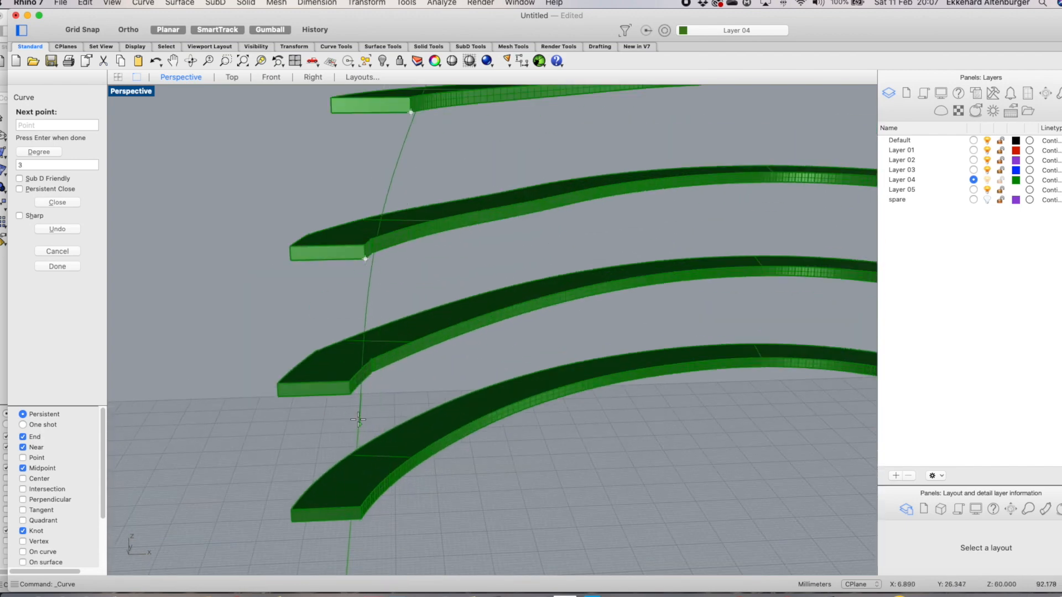
{"action": "left_click", "coordinate": [351, 394]}
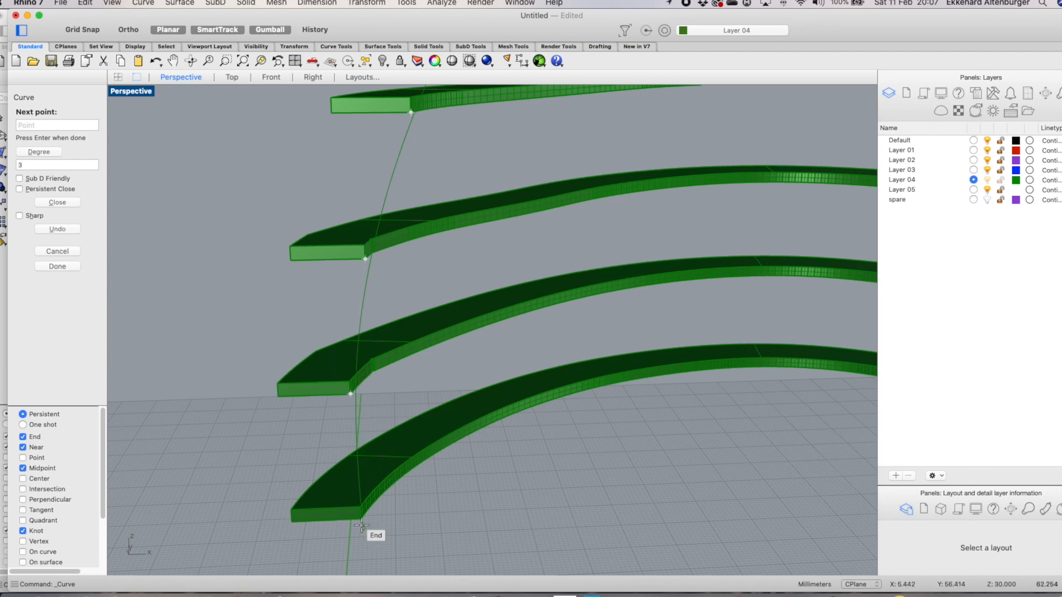
{"action": "left_click", "coordinate": [360, 519]}
{"action": "key", "text": "Return"}
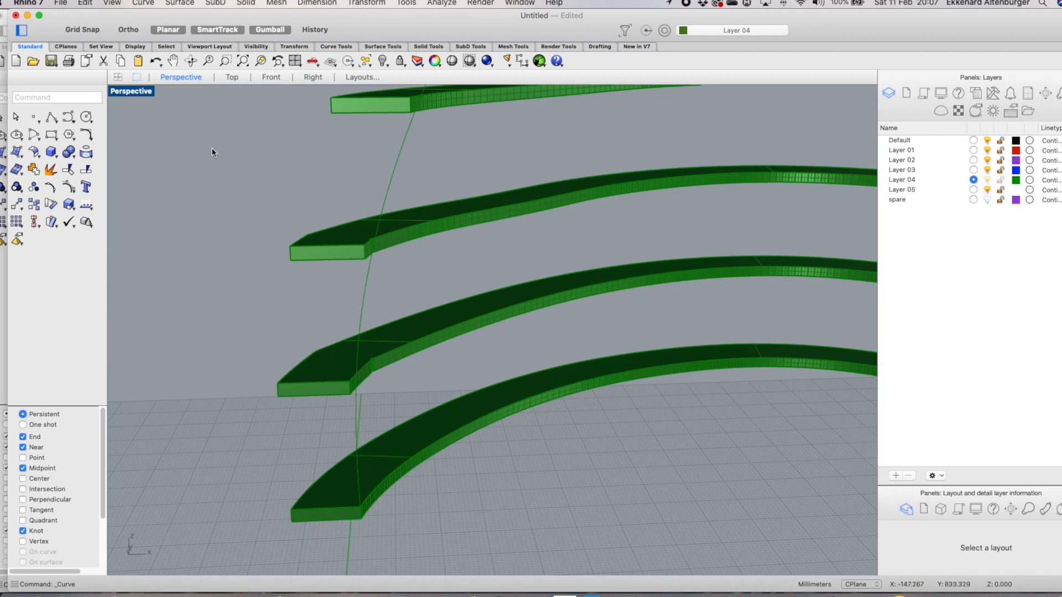
Make Default the current layer and move the new curve onto it
{"action": "left_click", "coordinate": [973, 141]}
{"action": "left_click", "coordinate": [399, 188]}
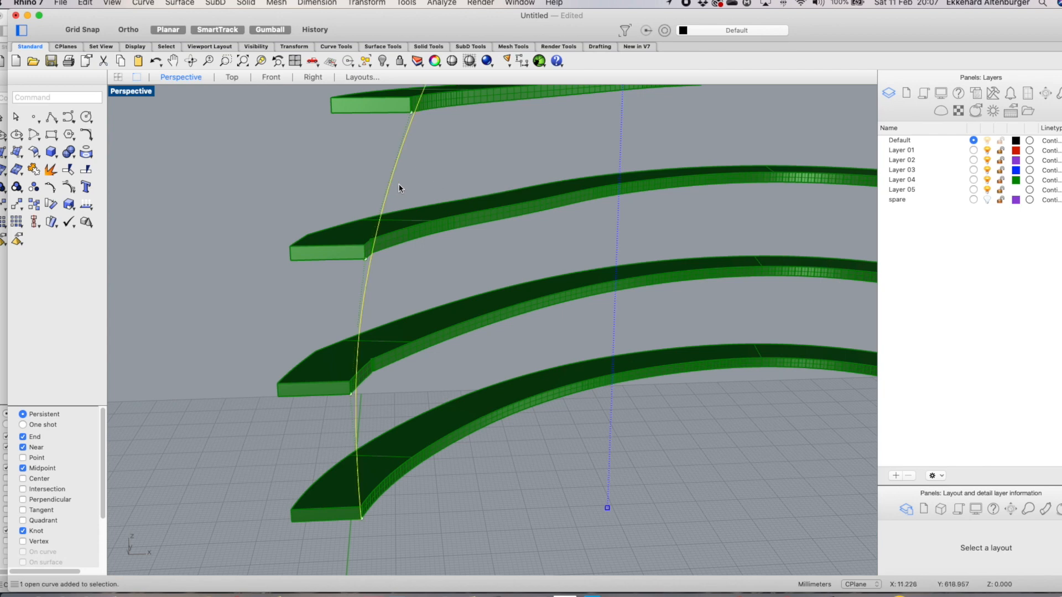
{"action": "right_click", "coordinate": [436, 184]}
{"action": "mouse_move", "coordinate": [512, 188]}
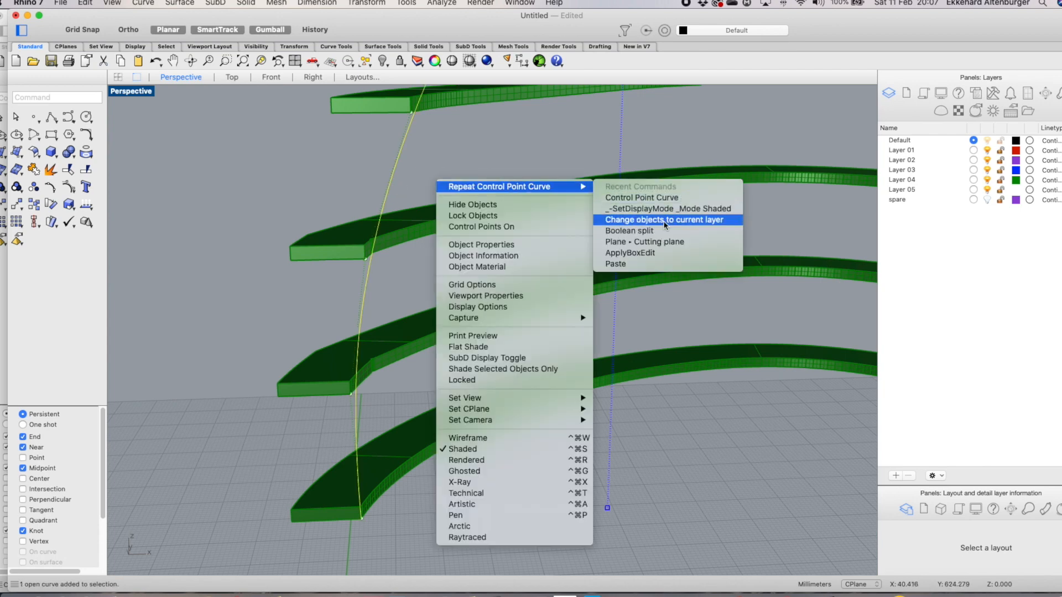
{"action": "left_click", "coordinate": [661, 220]}
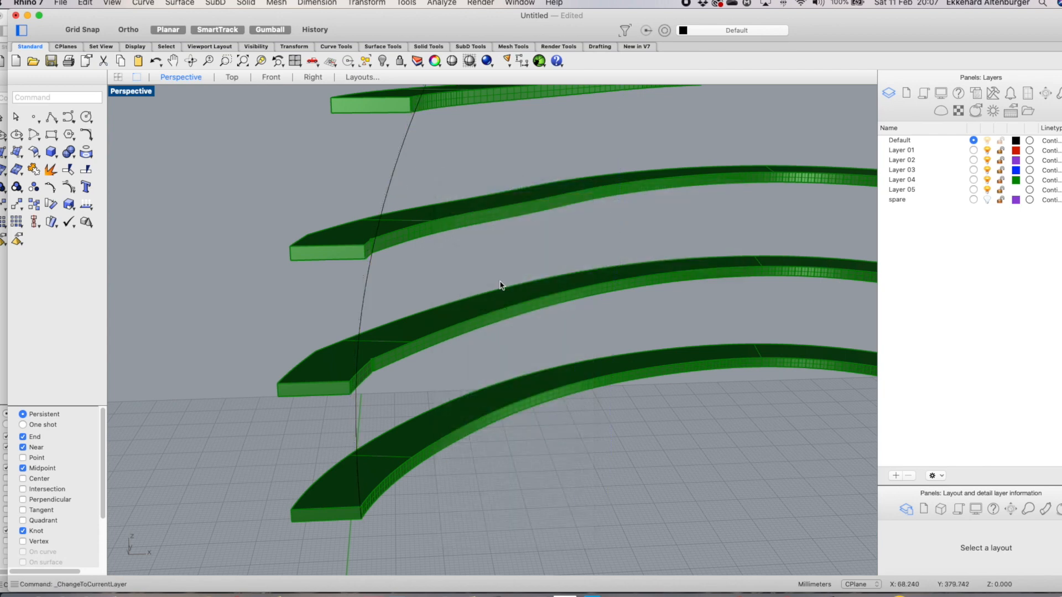
Select the new curve and nudge it slightly leftward with the gumball in the maximized Front view
{"action": "scroll", "coordinate": [513, 366], "scroll_direction": "down", "scroll_amount": 6}
{"action": "scroll", "coordinate": [458, 329], "scroll_direction": "up", "scroll_amount": 5}
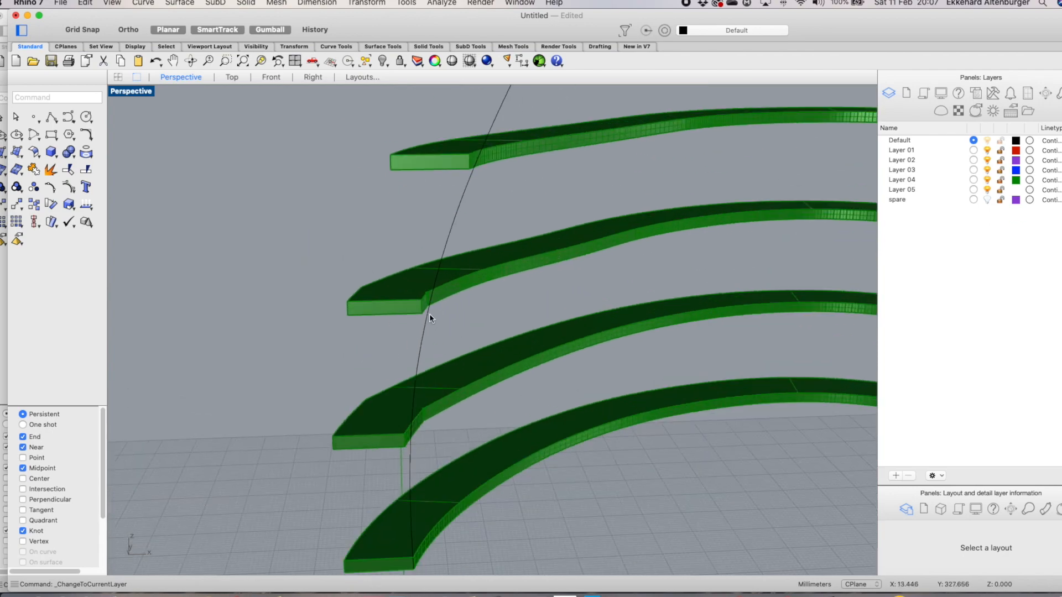
{"action": "left_click", "coordinate": [232, 78]}
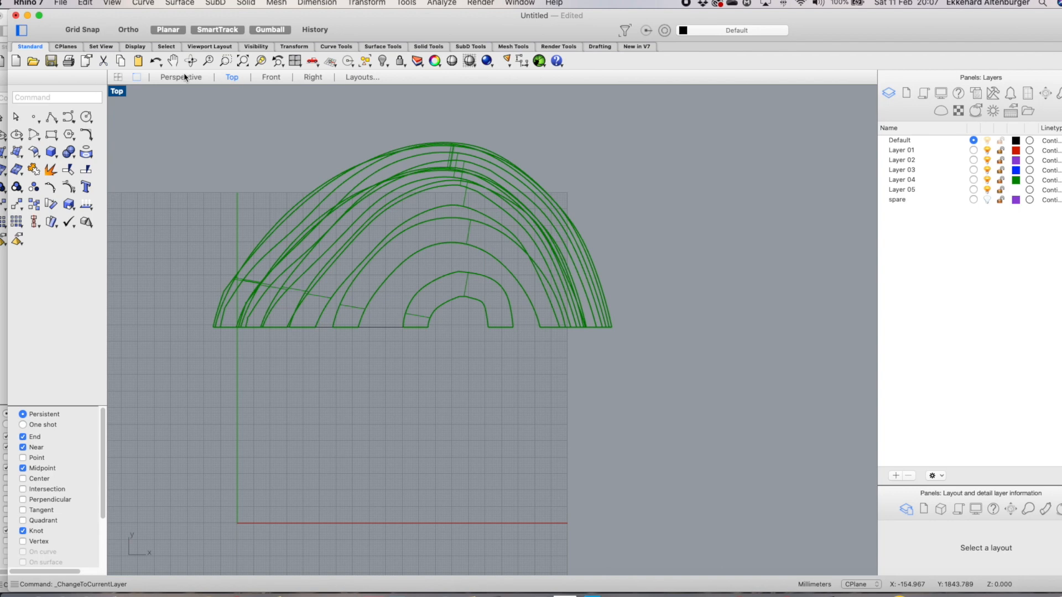
{"action": "left_click", "coordinate": [379, 327]}
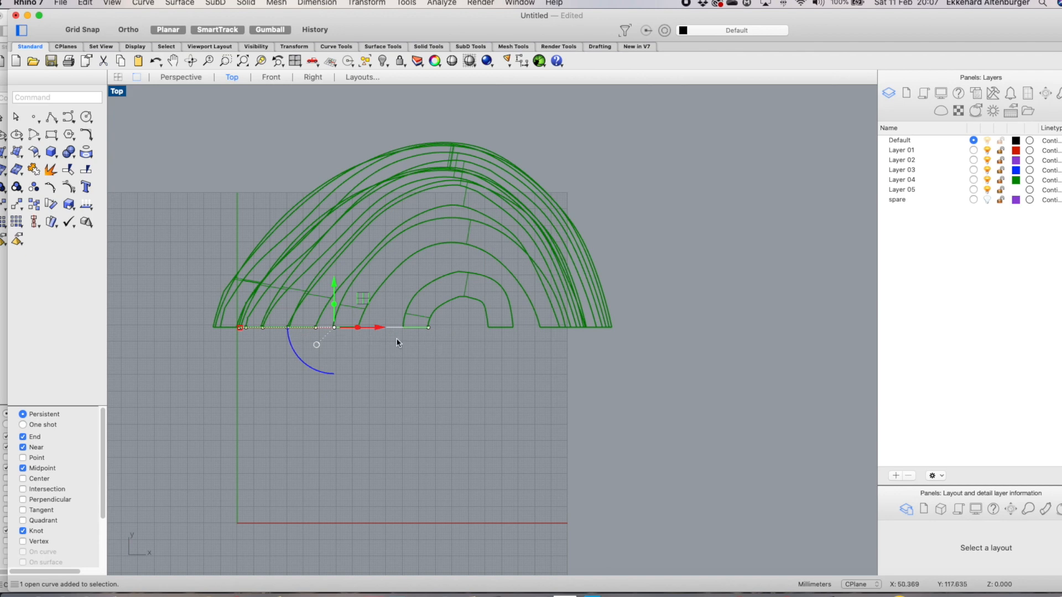
{"action": "left_click", "coordinate": [118, 77]}
{"action": "scroll", "coordinate": [390, 351], "scroll_direction": "down", "scroll_amount": 5}
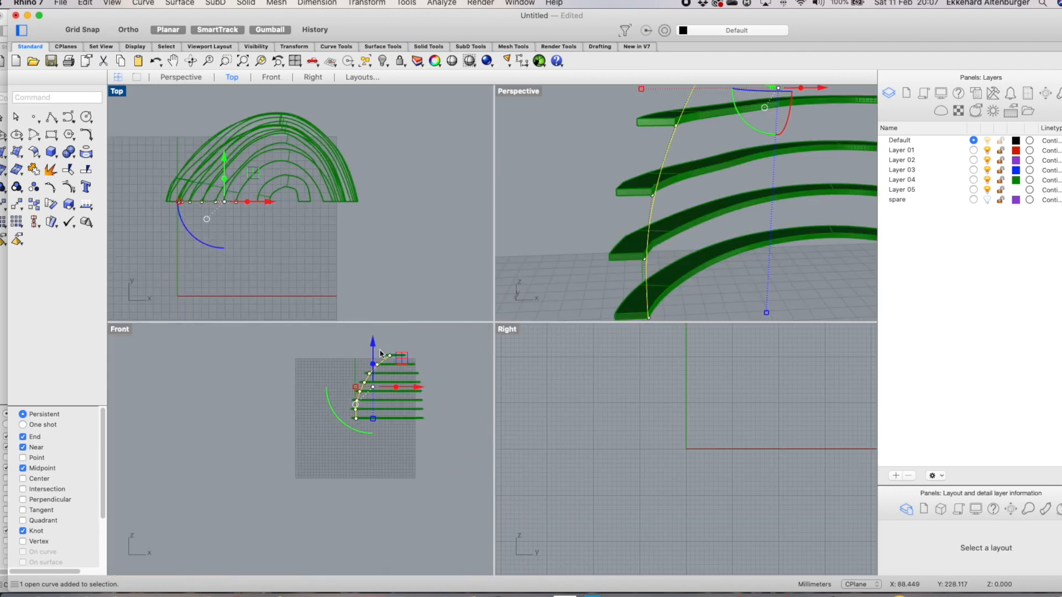
{"action": "scroll", "coordinate": [365, 417], "scroll_direction": "up", "scroll_amount": 5}
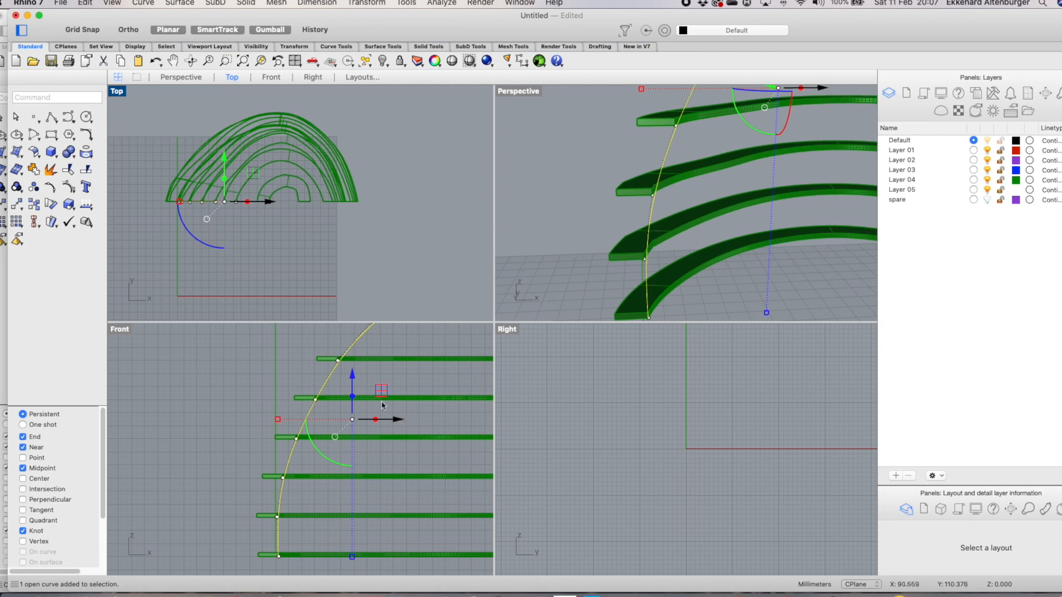
{"action": "double_click", "coordinate": [120, 330]}
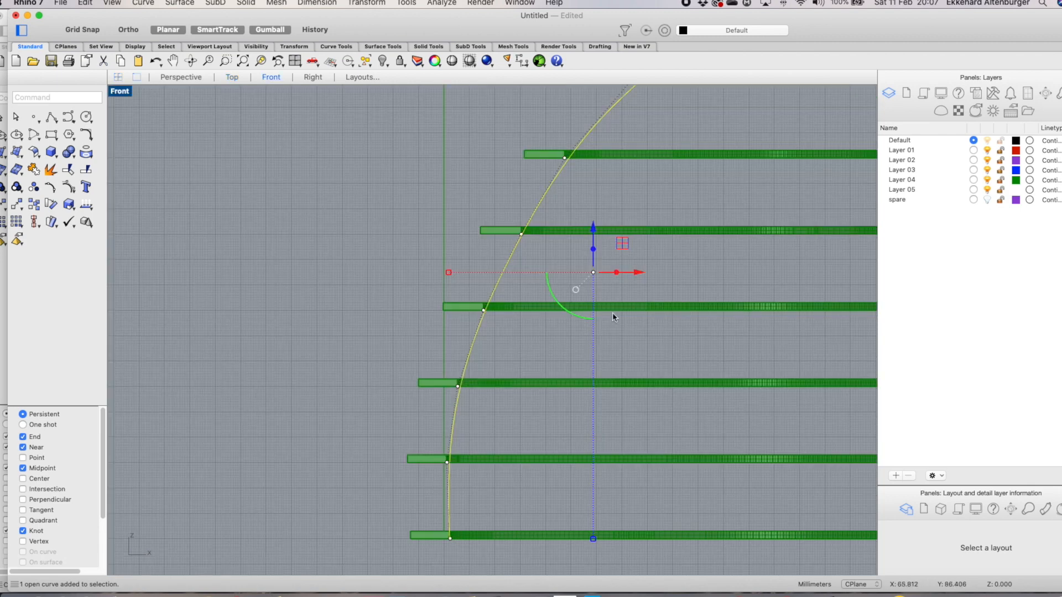
{"action": "left_click_drag", "start_coordinate": [638, 273], "coordinate": [624, 277]}
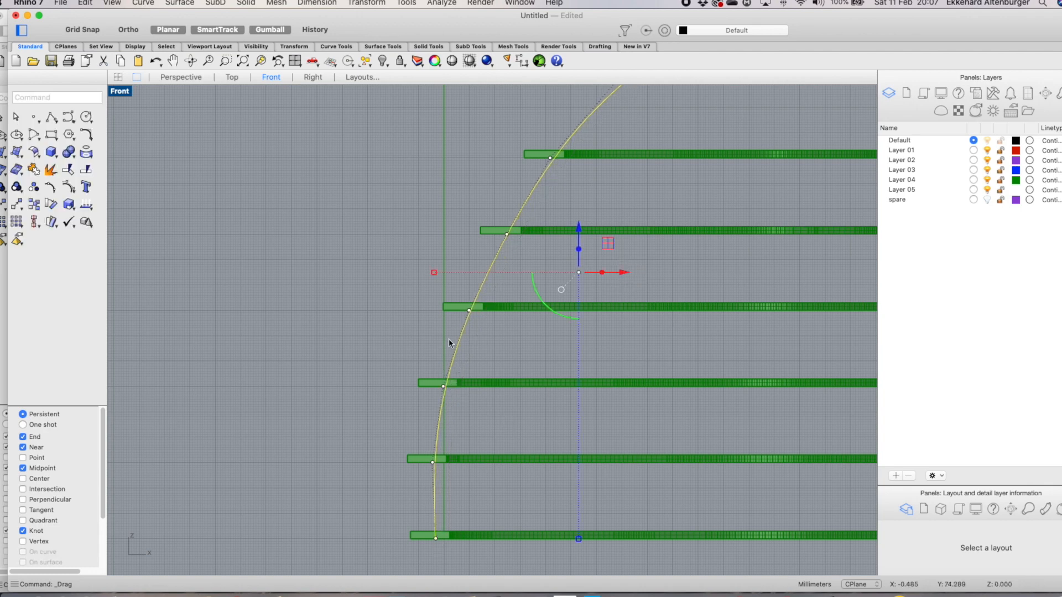
{"action": "scroll", "coordinate": [515, 362], "scroll_direction": "down", "scroll_amount": 5}
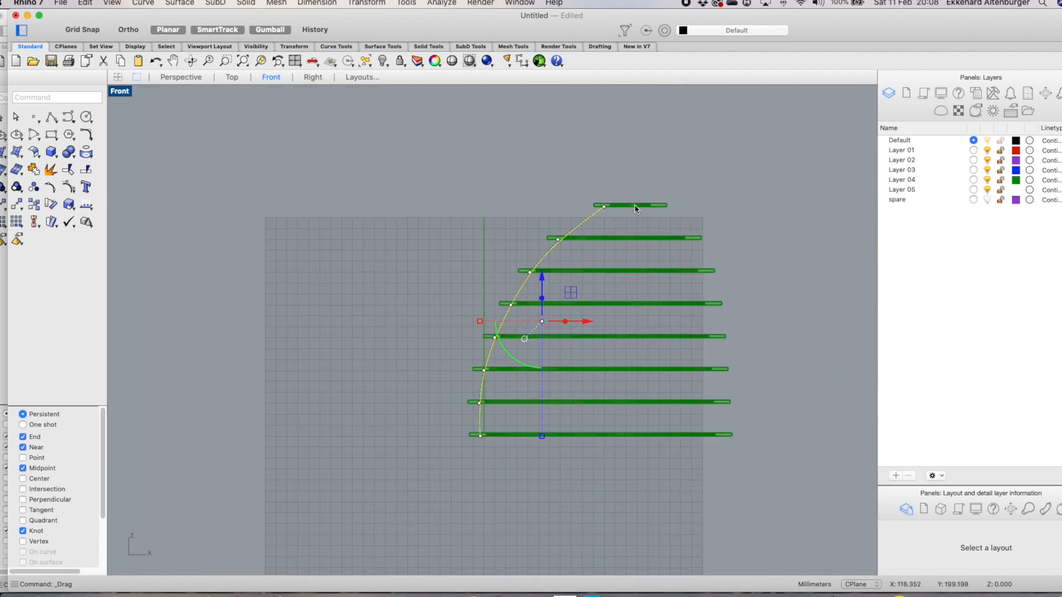
{"action": "scroll", "coordinate": [578, 256], "scroll_direction": "up", "scroll_amount": 5}
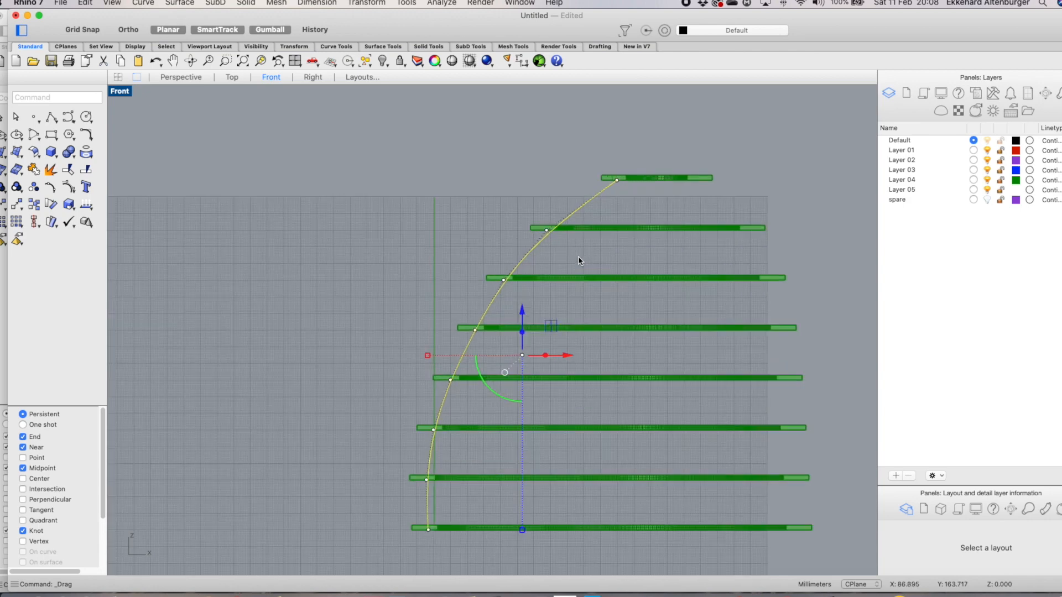
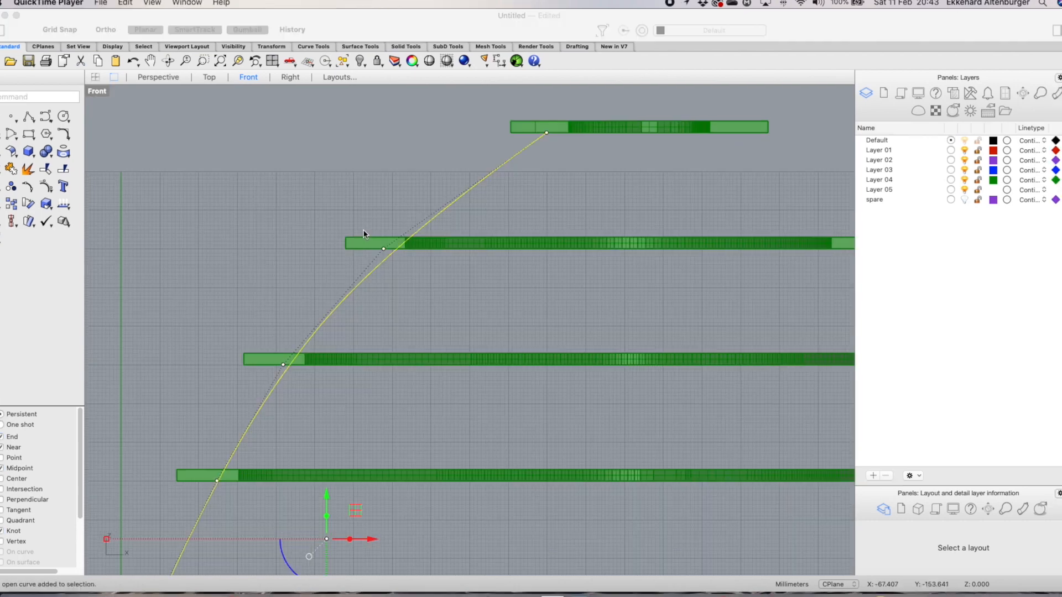
Turn on the guide curve's control points and move the point near the second ring to reshape the curve
{"action": "left_click", "coordinate": [398, 265]}
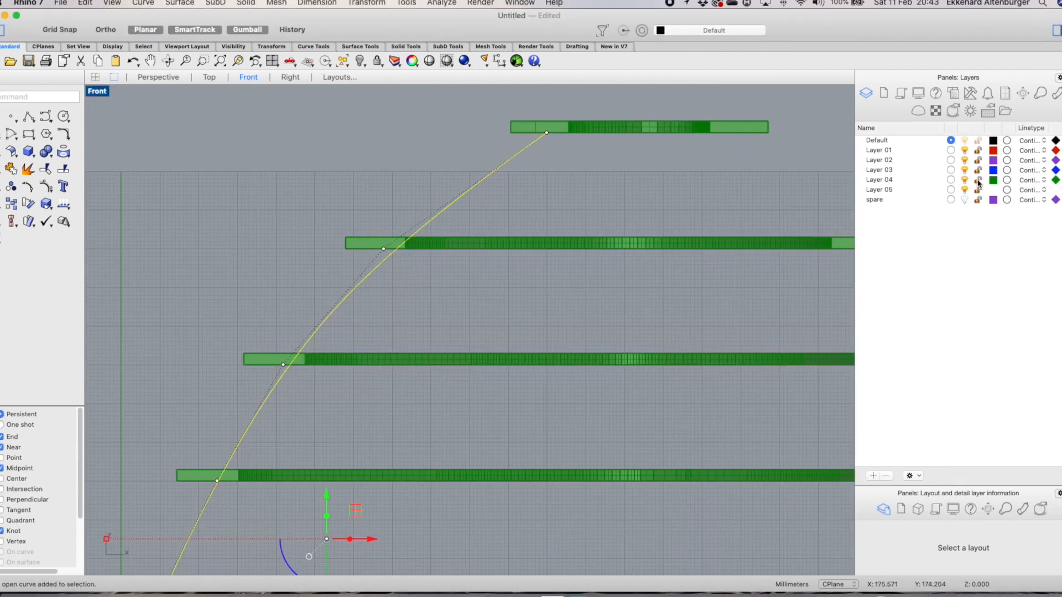
{"action": "left_click", "coordinate": [741, 181]}
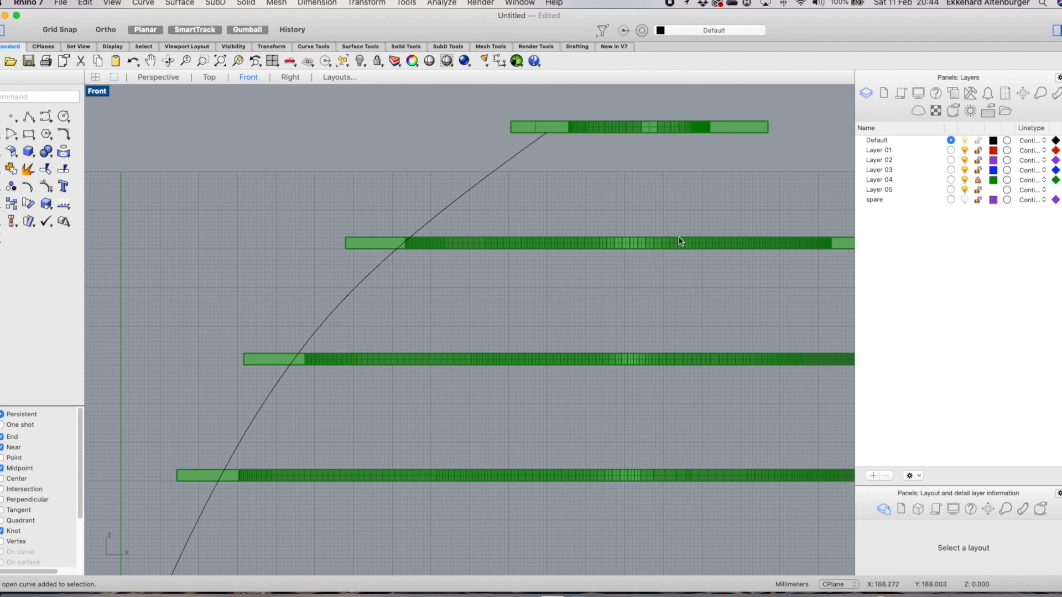
{"action": "left_click", "coordinate": [409, 239]}
{"action": "key", "text": "F10"}
{"action": "left_click_drag", "start_coordinate": [339, 209], "coordinate": [416, 292]}
{"action": "left_click_drag", "start_coordinate": [427, 249], "coordinate": [410, 249]}
{"action": "left_click_drag", "start_coordinate": [367, 205], "coordinate": [367, 190]}
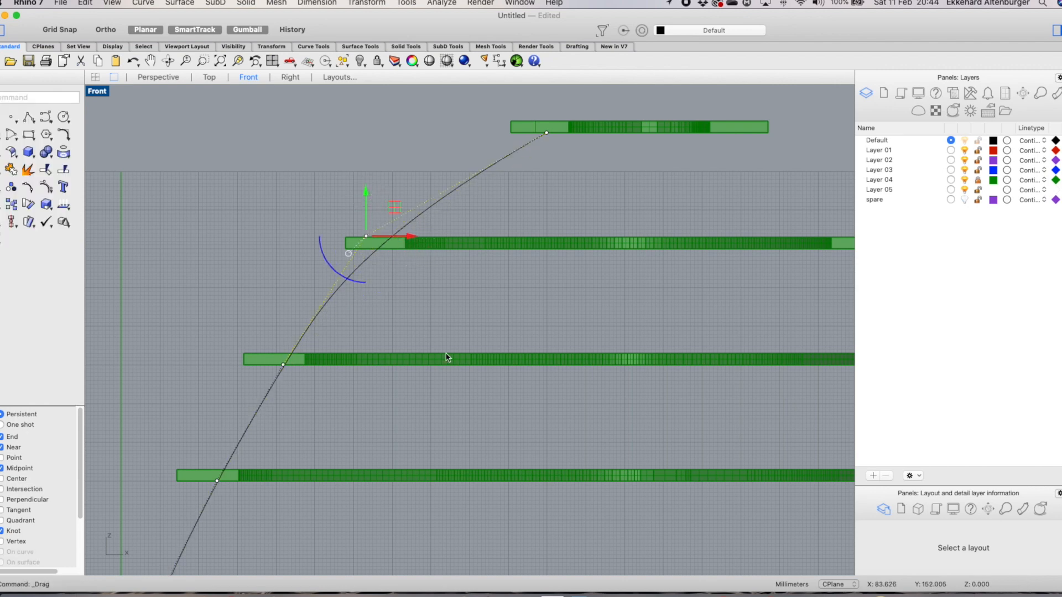
Extrude the guide curve 20 mm in the X direction with the gumball to form a strip surface
{"action": "scroll", "coordinate": [415, 350], "scroll_direction": "down", "scroll_amount": 1}
{"action": "left_click", "coordinate": [315, 356]}
{"action": "left_click_drag", "start_coordinate": [354, 355], "coordinate": [354, 356]}
{"action": "scroll", "coordinate": [370, 381], "scroll_direction": "down", "scroll_amount": 2}
{"action": "scroll", "coordinate": [359, 431], "scroll_direction": "up", "scroll_amount": 3}
{"action": "scroll", "coordinate": [297, 440], "scroll_direction": "down", "scroll_amount": 2}
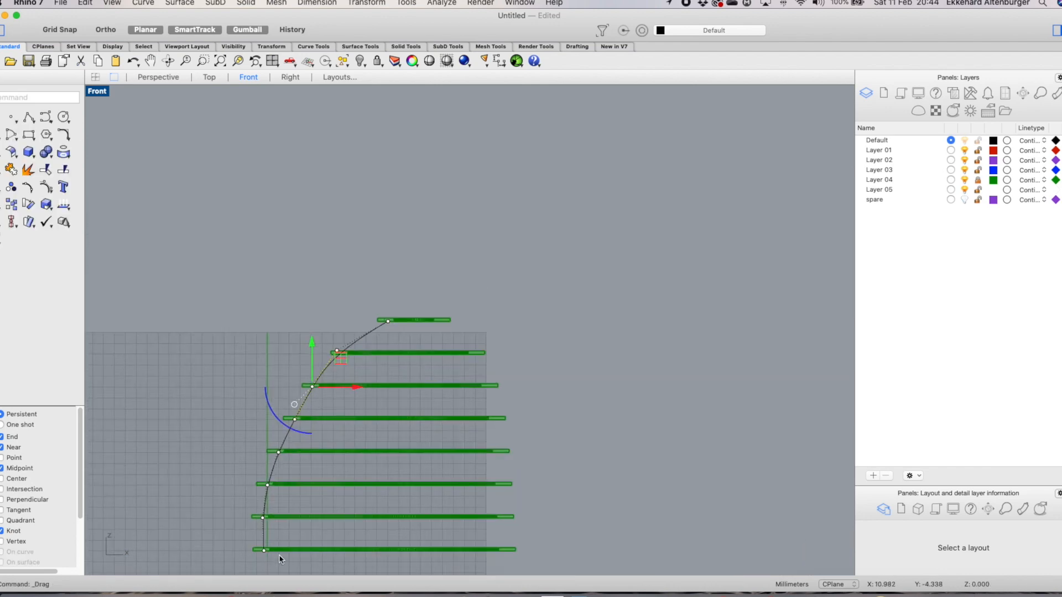
{"action": "scroll", "coordinate": [269, 568], "scroll_direction": "up", "scroll_amount": 3}
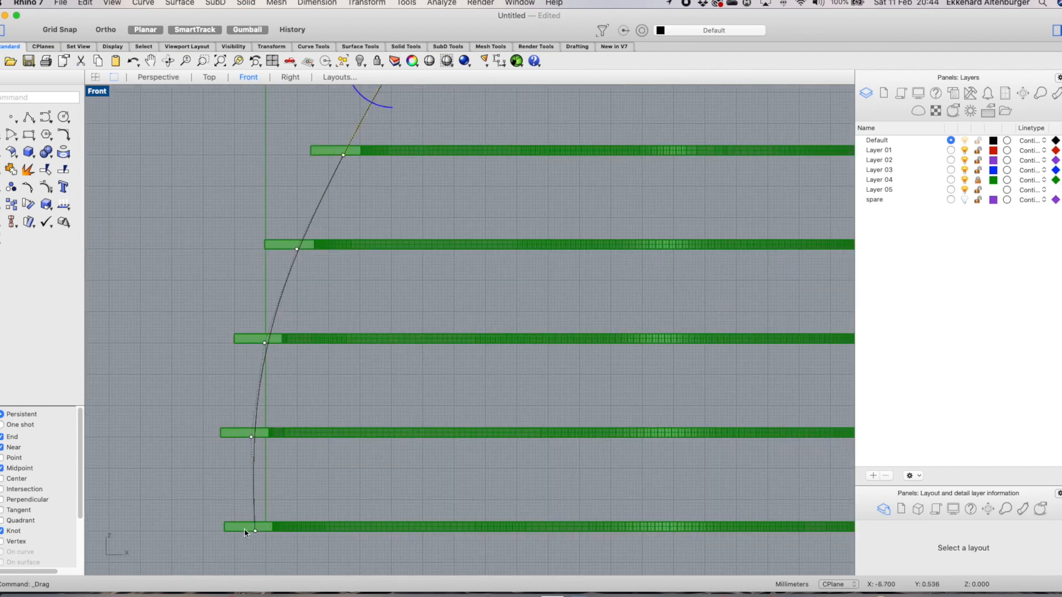
{"action": "scroll", "coordinate": [265, 288], "scroll_direction": "down", "scroll_amount": 5}
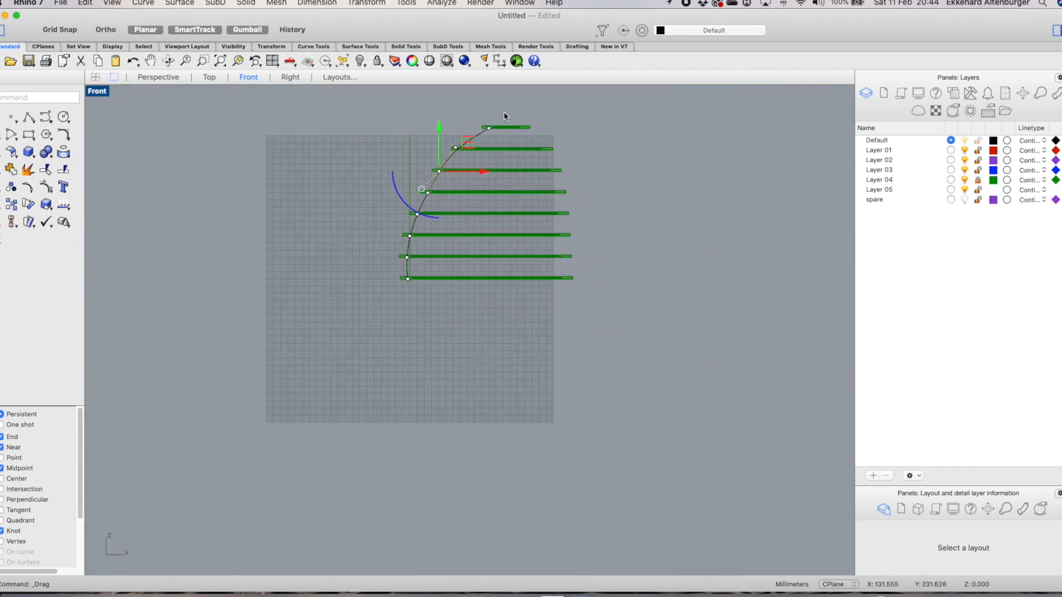
{"action": "scroll", "coordinate": [486, 138], "scroll_direction": "up", "scroll_amount": 2}
{"action": "scroll", "coordinate": [486, 134], "scroll_direction": "up", "scroll_amount": 2}
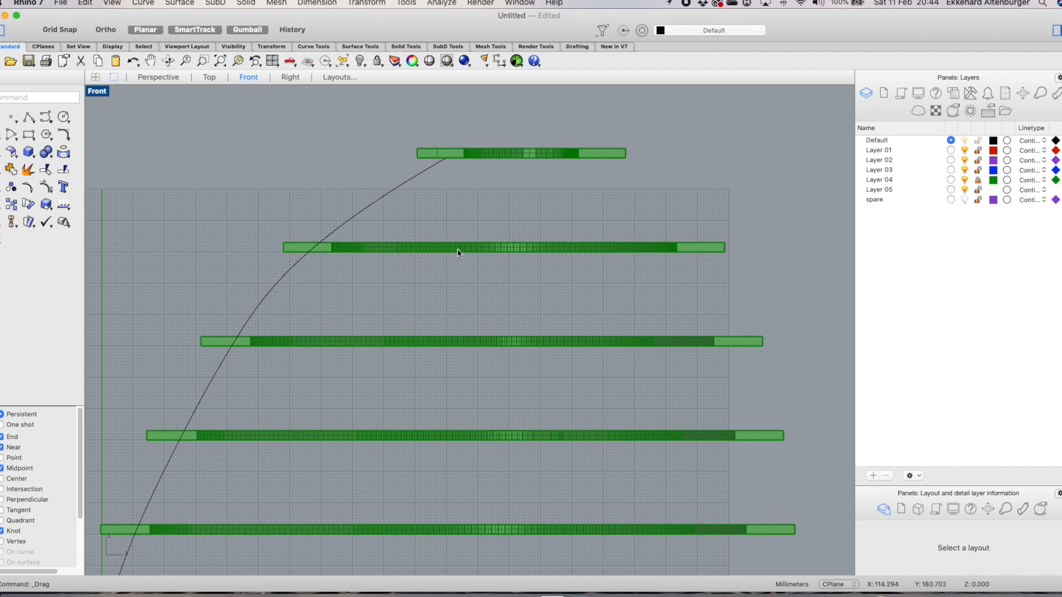
{"action": "left_click", "coordinate": [369, 208]}
{"action": "scroll", "coordinate": [492, 249], "scroll_direction": "down", "scroll_amount": 3}
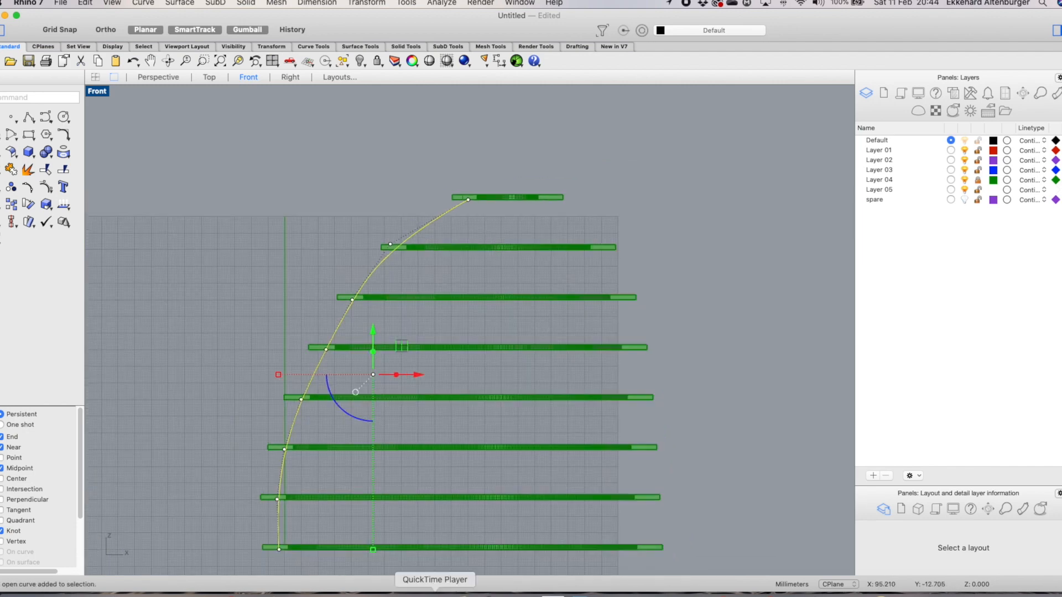
{"action": "left_click", "coordinate": [397, 375]}
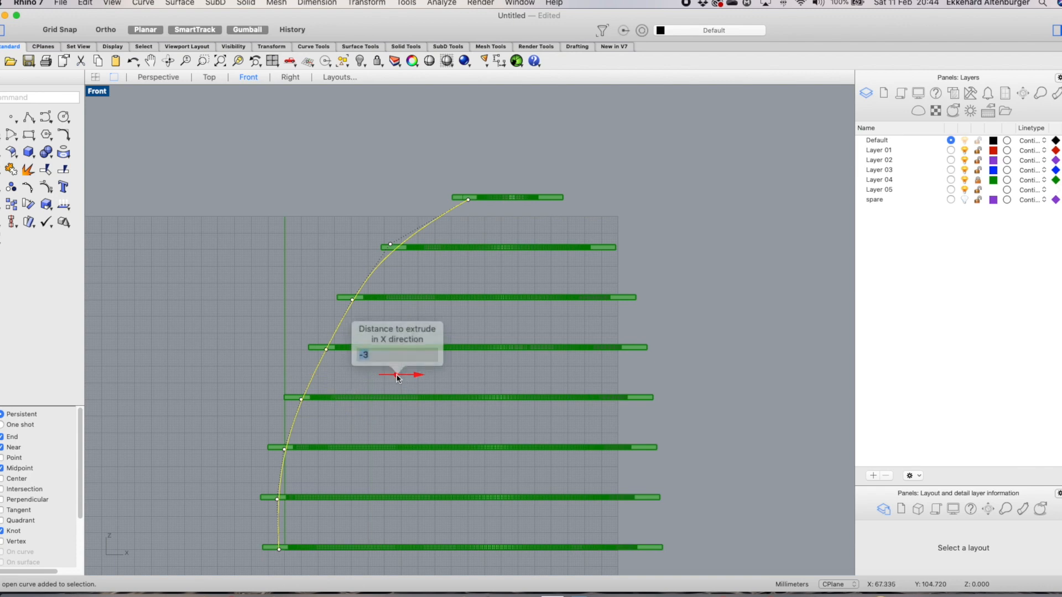
{"action": "type", "text": "20"}
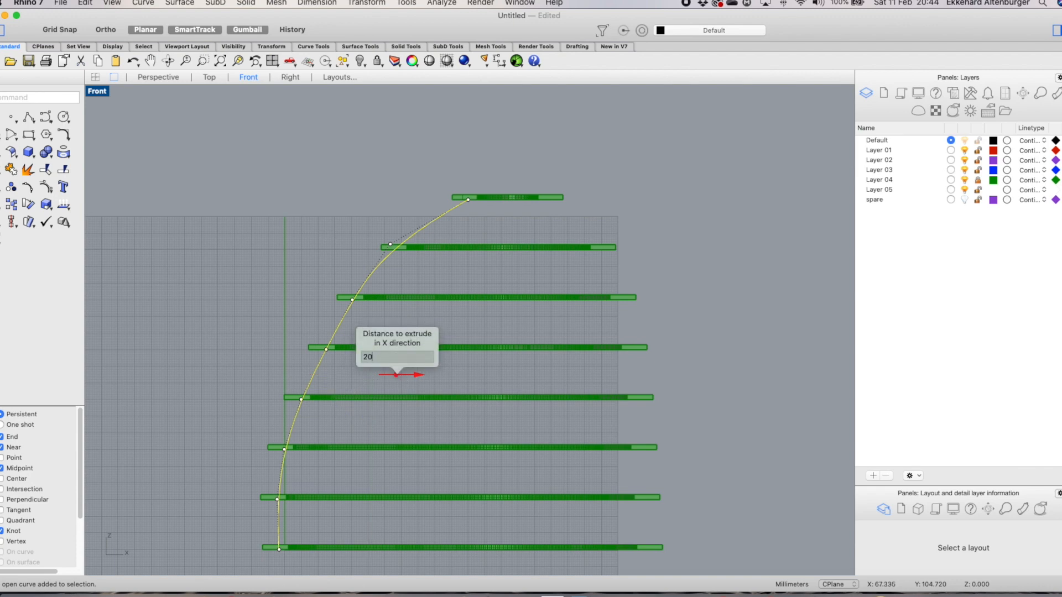
{"action": "key", "text": "Return"}
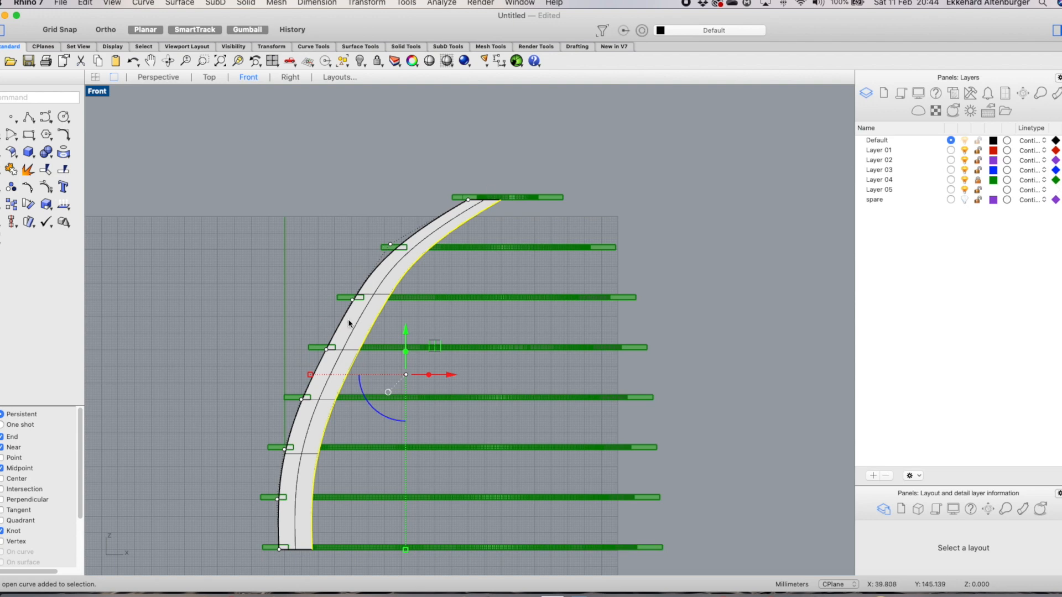
Examine the new strip against the rings in the Perspective and Front views
{"action": "left_click", "coordinate": [513, 163]}
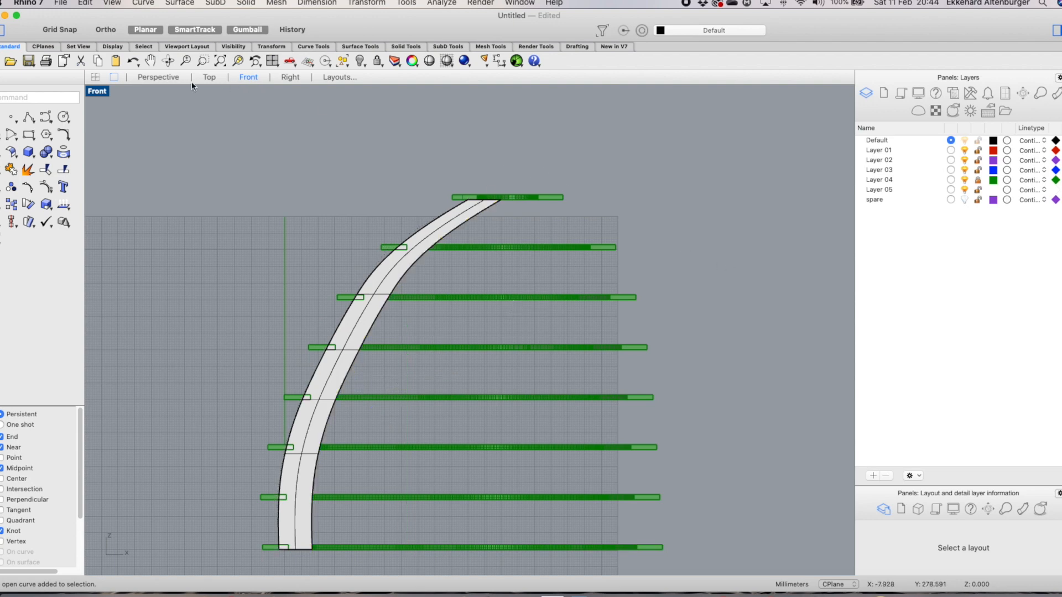
{"action": "left_click", "coordinate": [166, 76]}
{"action": "right_click_drag", "start_coordinate": [579, 228], "coordinate": [549, 308]}
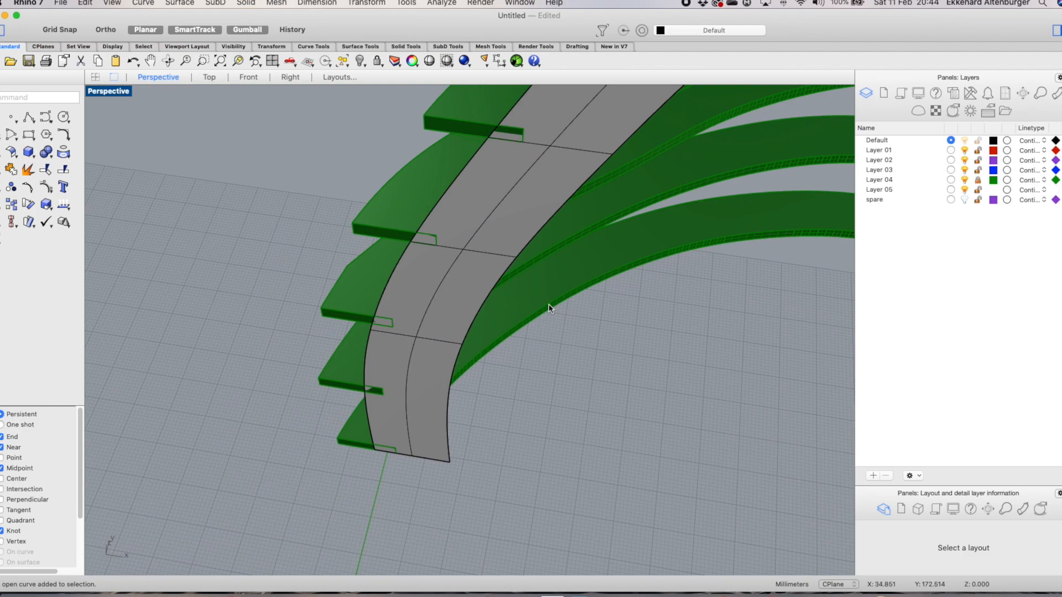
{"action": "scroll", "coordinate": [549, 305], "scroll_direction": "down", "scroll_amount": 9}
{"action": "scroll", "coordinate": [717, 167], "scroll_direction": "up", "scroll_amount": 6}
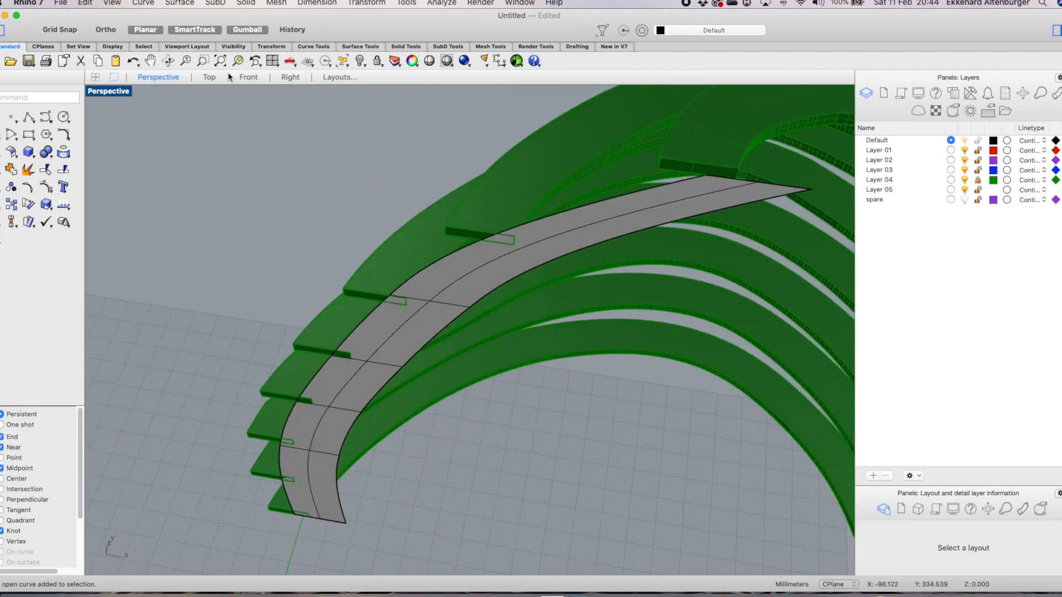
{"action": "scroll", "coordinate": [300, 204], "scroll_direction": "down", "scroll_amount": 8}
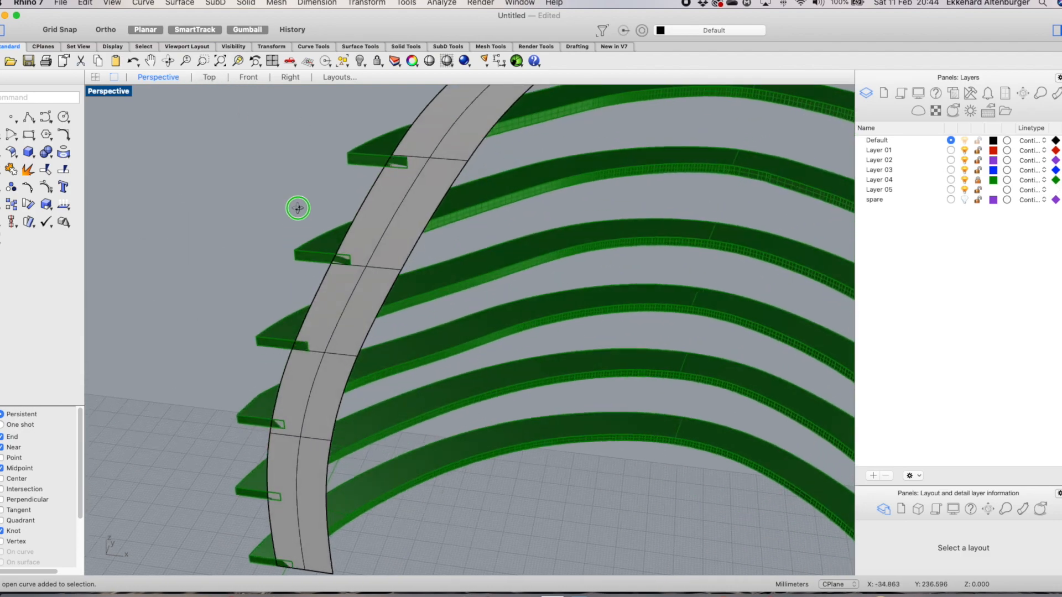
{"action": "scroll", "coordinate": [408, 225], "scroll_direction": "up", "scroll_amount": 3}
{"action": "scroll", "coordinate": [406, 227], "scroll_direction": "down", "scroll_amount": 4}
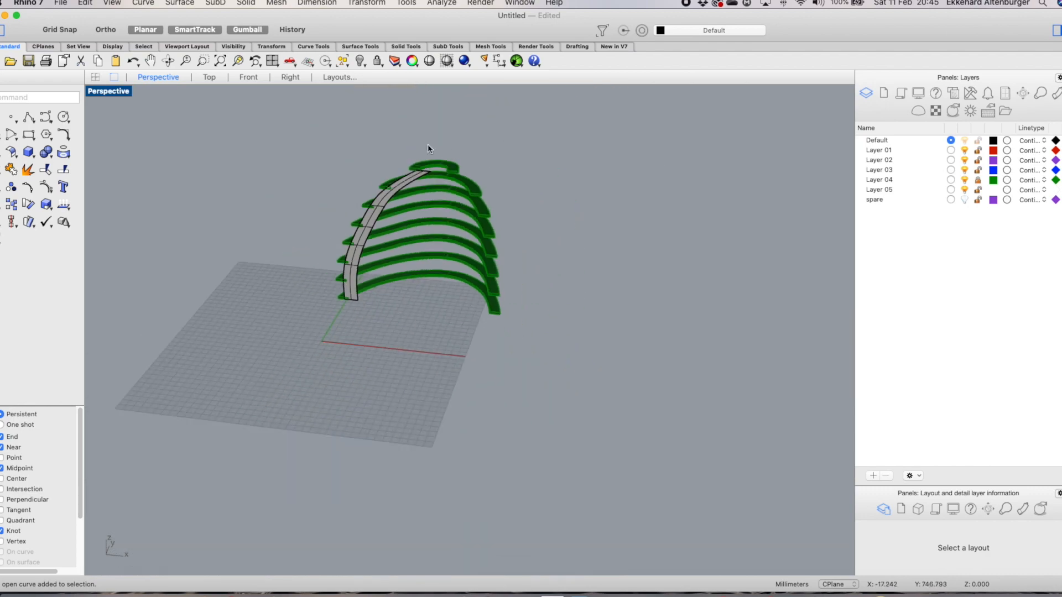
{"action": "scroll", "coordinate": [427, 150], "scroll_direction": "up", "scroll_amount": 3}
{"action": "scroll", "coordinate": [423, 223], "scroll_direction": "up", "scroll_amount": 3}
{"action": "mouse_move", "coordinate": [423, 217]}
{"action": "right_mouse_down"}
{"action": "mouse_move", "coordinate": [429, 208]}
{"action": "mouse_move", "coordinate": [434, 220]}
{"action": "right_mouse_up"}
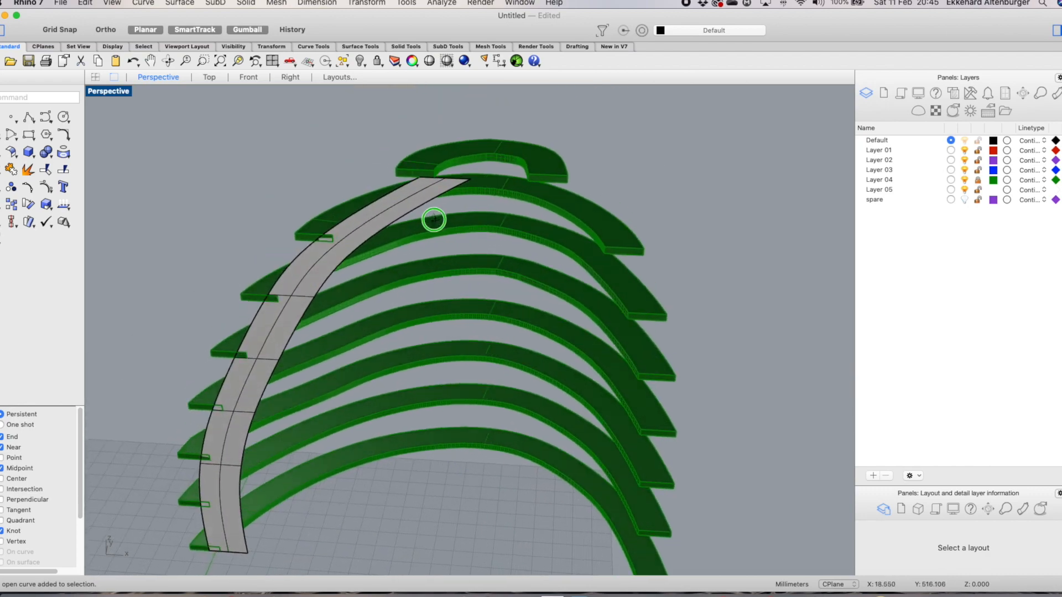
{"action": "left_click", "coordinate": [249, 78]}
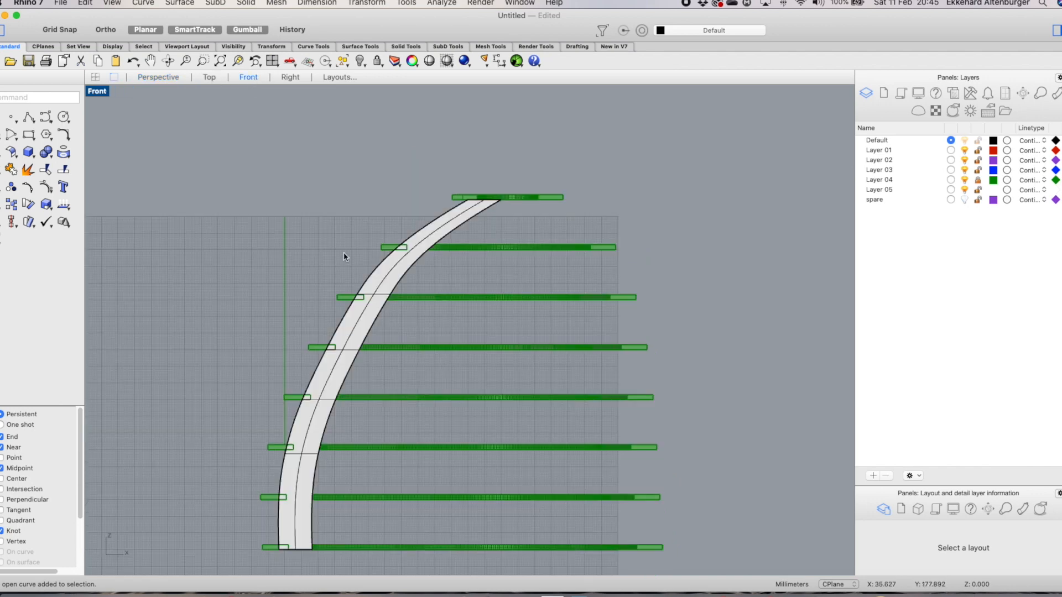
{"action": "scroll", "coordinate": [482, 221], "scroll_direction": "up", "scroll_amount": 10}
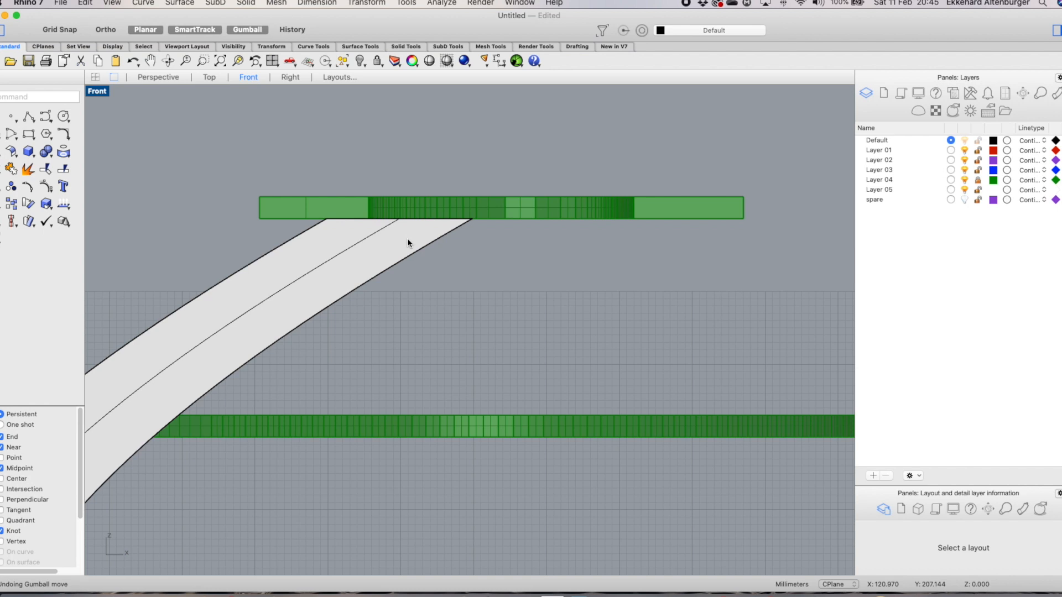
Extend the strip's top edge upward with the gumball past the top ring
{"action": "left_click", "coordinate": [410, 220], "text": "ctrl+shift"}
{"action": "left_click_drag", "start_coordinate": [401, 199], "coordinate": [403, 149]}
{"action": "left_click", "coordinate": [547, 307]}
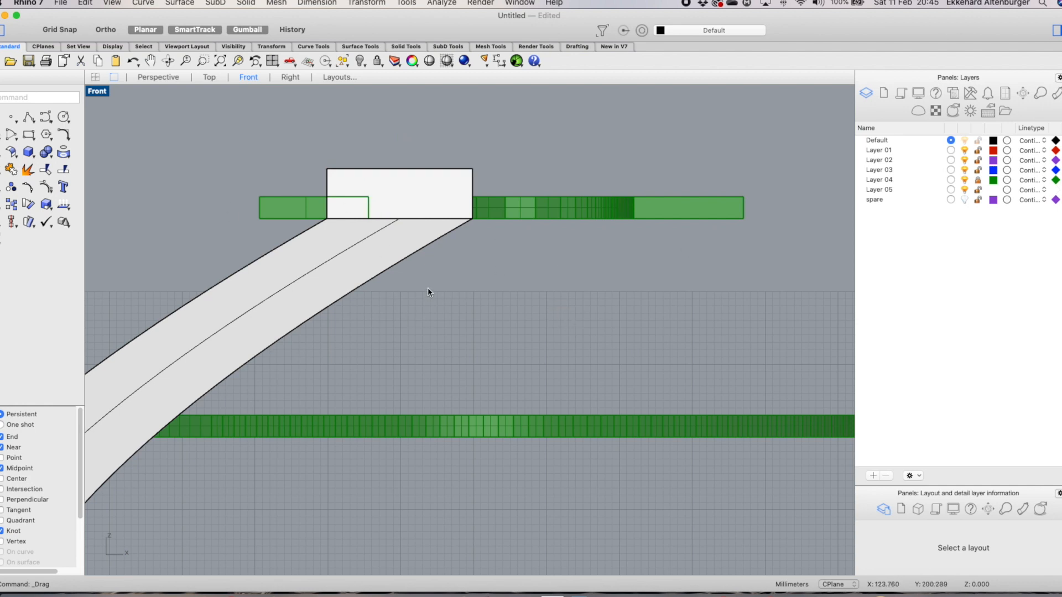
Extend the strip's bottom edge downward, then undo the extension
{"action": "scroll", "coordinate": [427, 289], "scroll_direction": "down", "scroll_amount": 3}
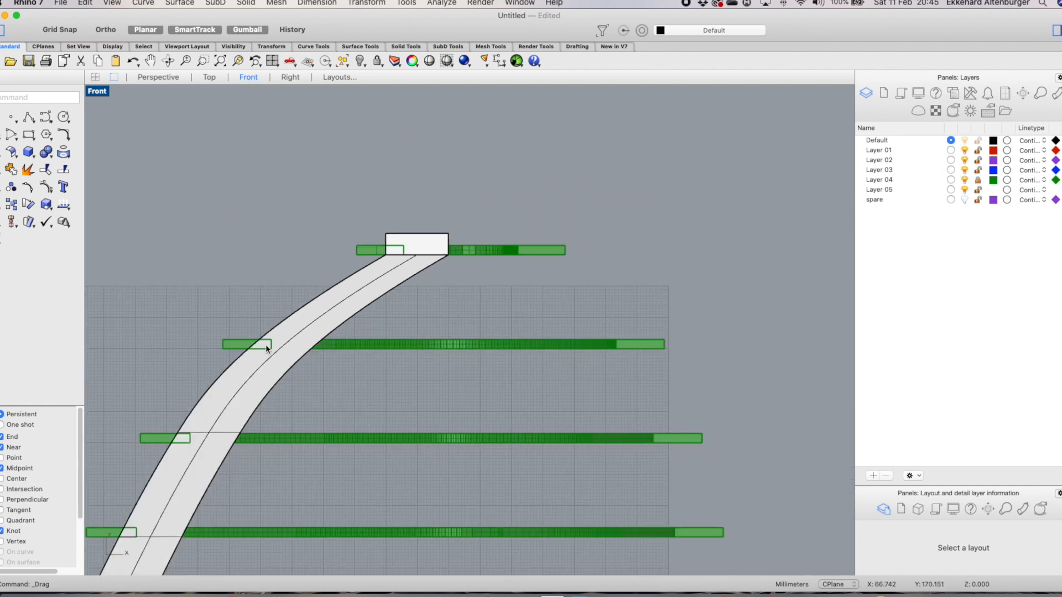
{"action": "scroll", "coordinate": [265, 344], "scroll_direction": "down", "scroll_amount": 2}
{"action": "scroll", "coordinate": [301, 434], "scroll_direction": "up", "scroll_amount": 8}
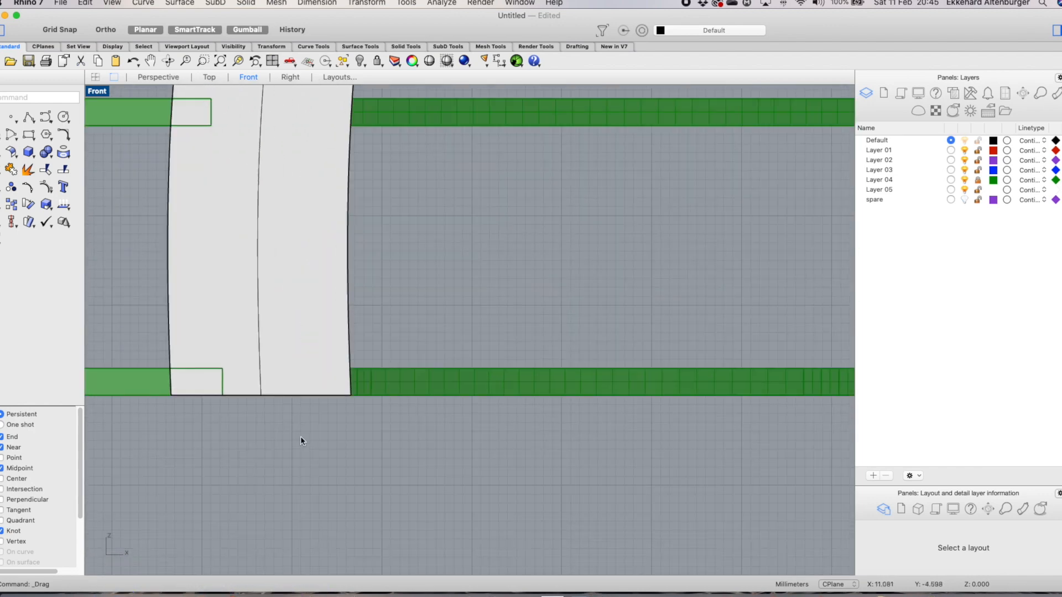
{"action": "left_click", "coordinate": [293, 396], "text": "shift+super"}
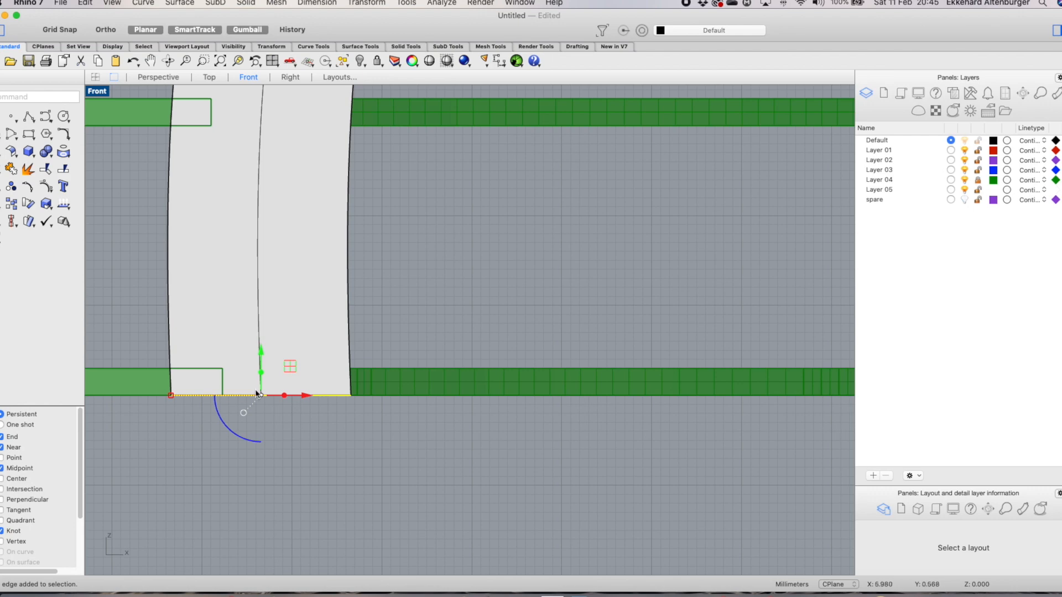
{"action": "left_click_drag", "start_coordinate": [262, 378], "coordinate": [261, 422]}
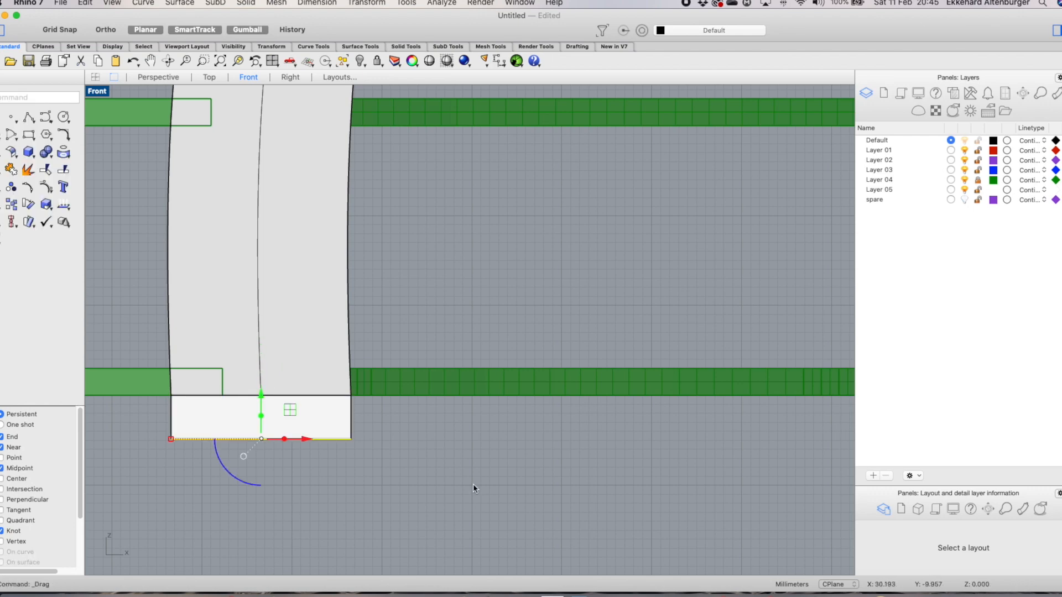
{"action": "key", "text": "super+z"}
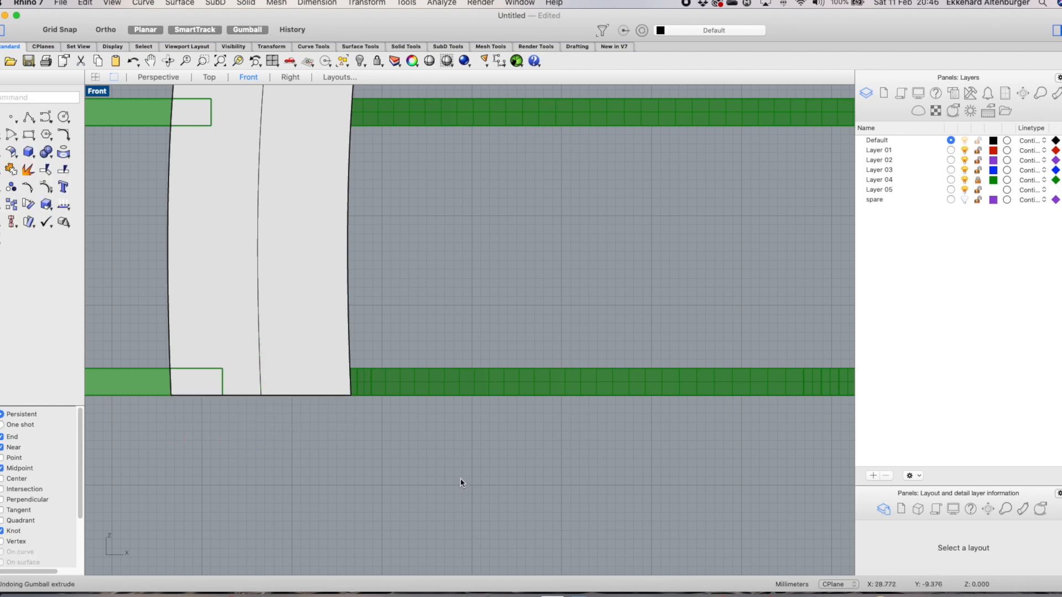
{"action": "scroll", "coordinate": [460, 475], "scroll_direction": "down", "scroll_amount": 10}
{"action": "scroll", "coordinate": [569, 210], "scroll_direction": "up", "scroll_amount": 5}
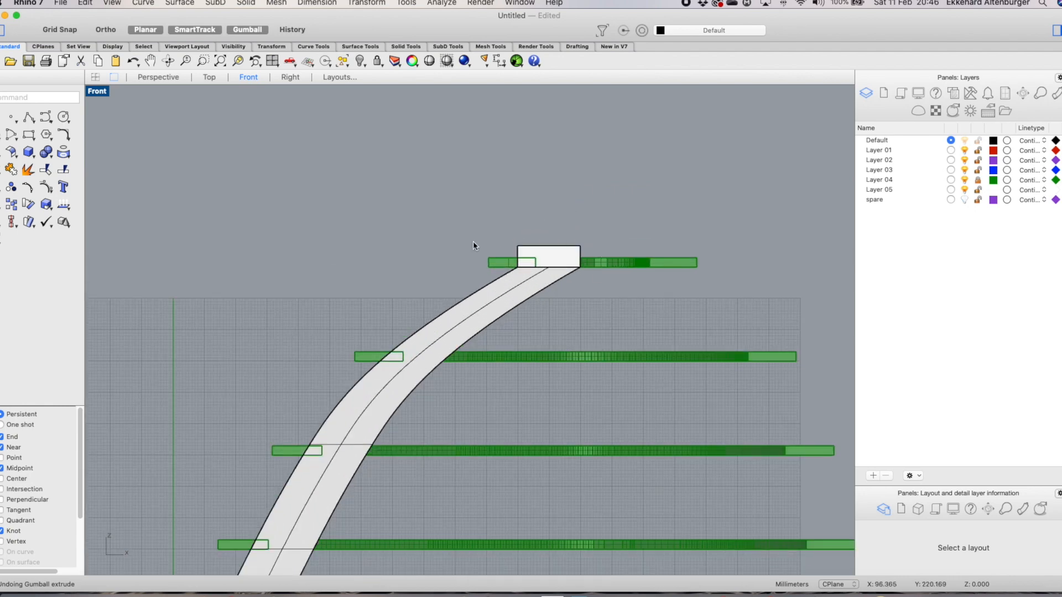
{"action": "scroll", "coordinate": [557, 293], "scroll_direction": "down", "scroll_amount": 4}
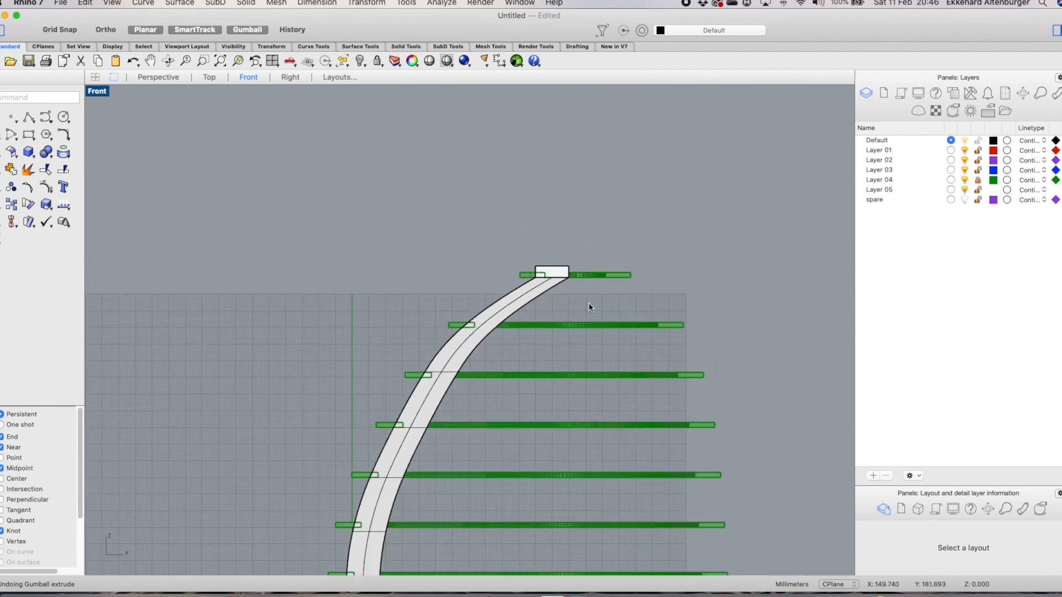
{"action": "scroll", "coordinate": [588, 304], "scroll_direction": "up", "scroll_amount": 2}
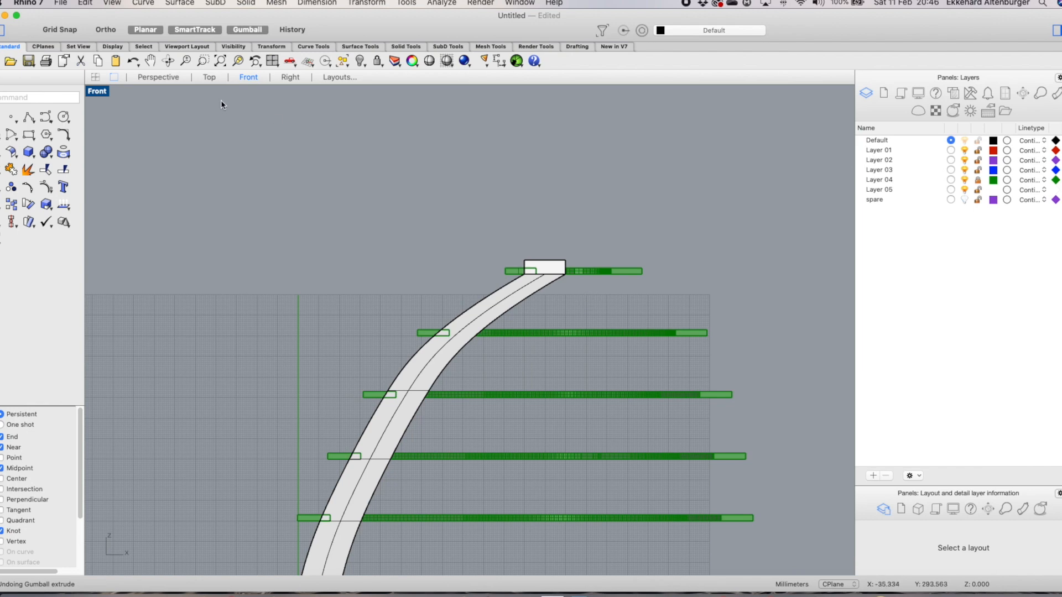
{"action": "left_click", "coordinate": [161, 79]}
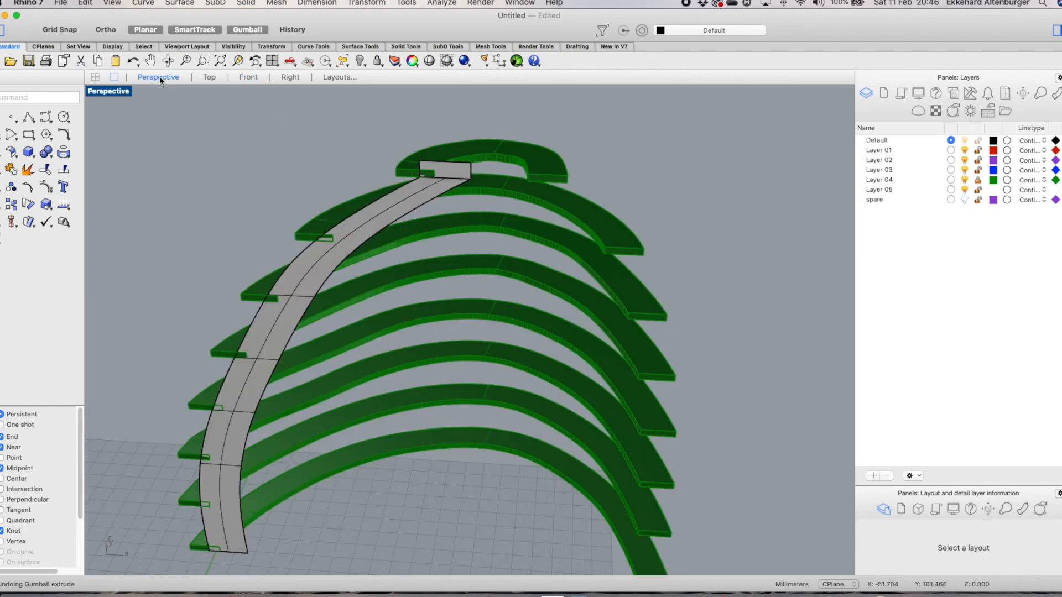
{"action": "left_click", "coordinate": [416, 194]}
{"action": "right_click", "coordinate": [457, 171]}
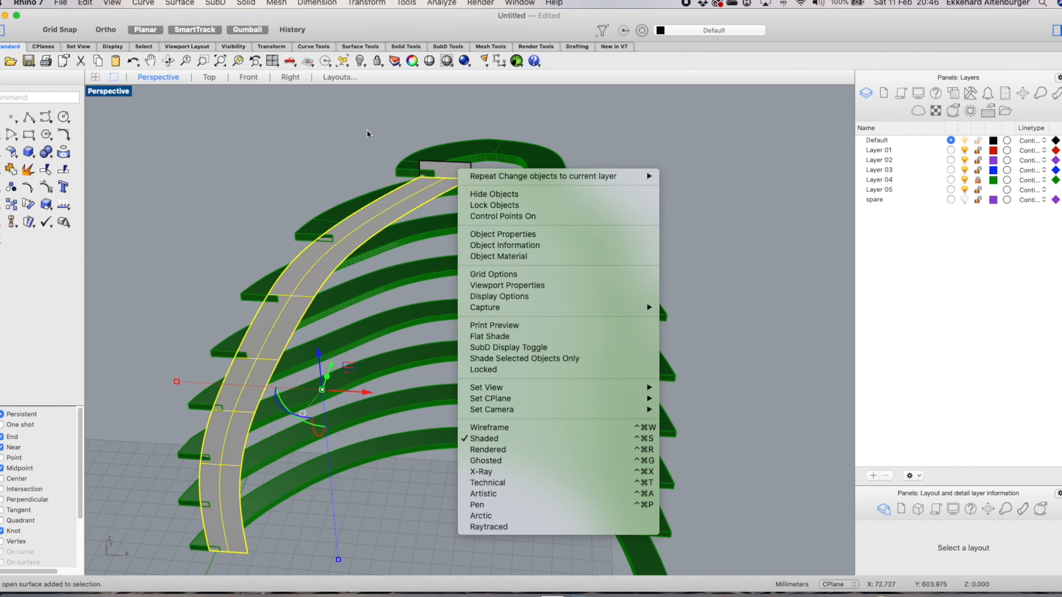
{"action": "left_click", "coordinate": [367, 130]}
Select the top extension piece and the strip and join them into one polysurface
{"action": "left_click", "coordinate": [433, 169]}
{"action": "left_click", "coordinate": [372, 182]}
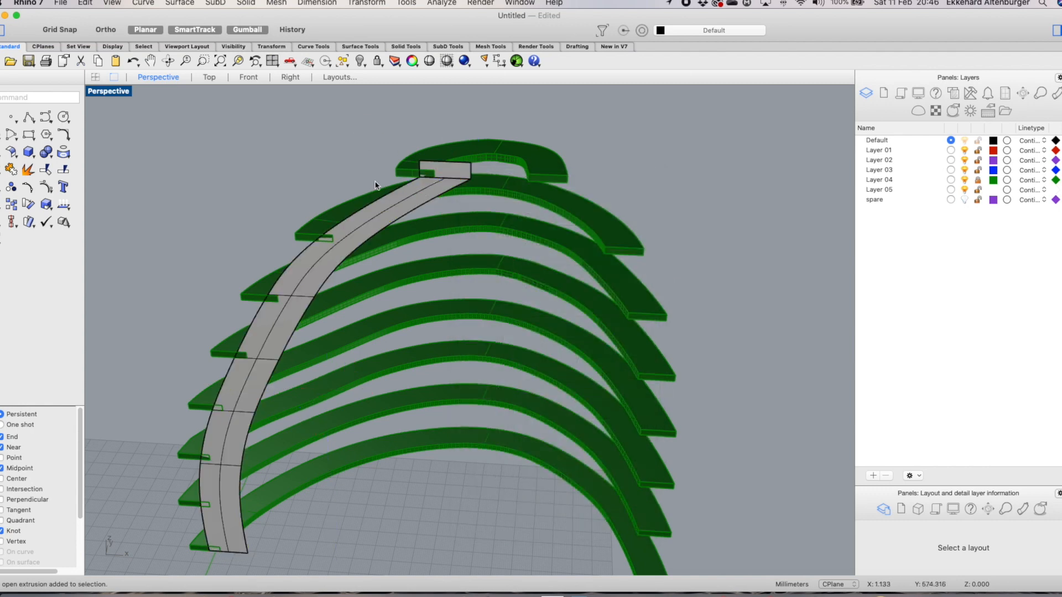
{"action": "left_click", "coordinate": [442, 169]}
{"action": "left_click", "coordinate": [427, 193]}
{"action": "left_click", "coordinate": [376, 203]}
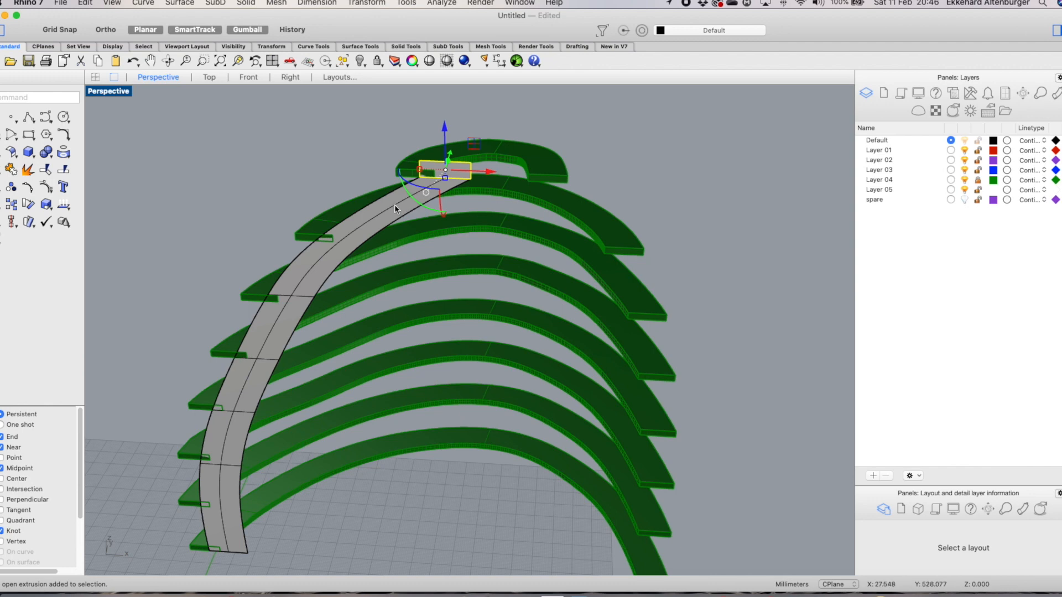
{"action": "left_click", "coordinate": [353, 166]}
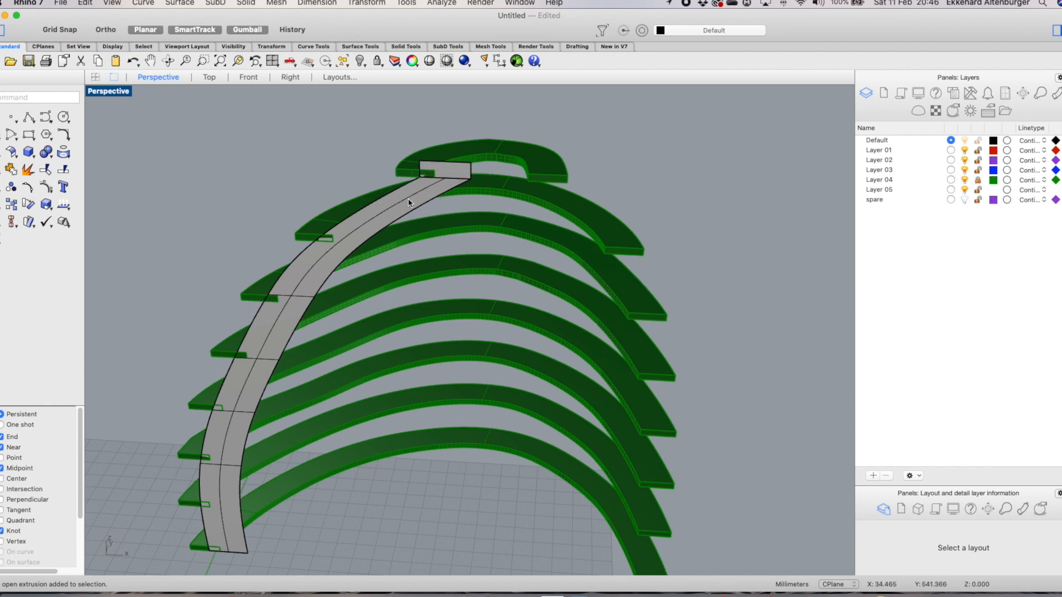
{"action": "left_click", "coordinate": [463, 169]}
{"action": "left_click", "coordinate": [407, 202], "text": "shift"}
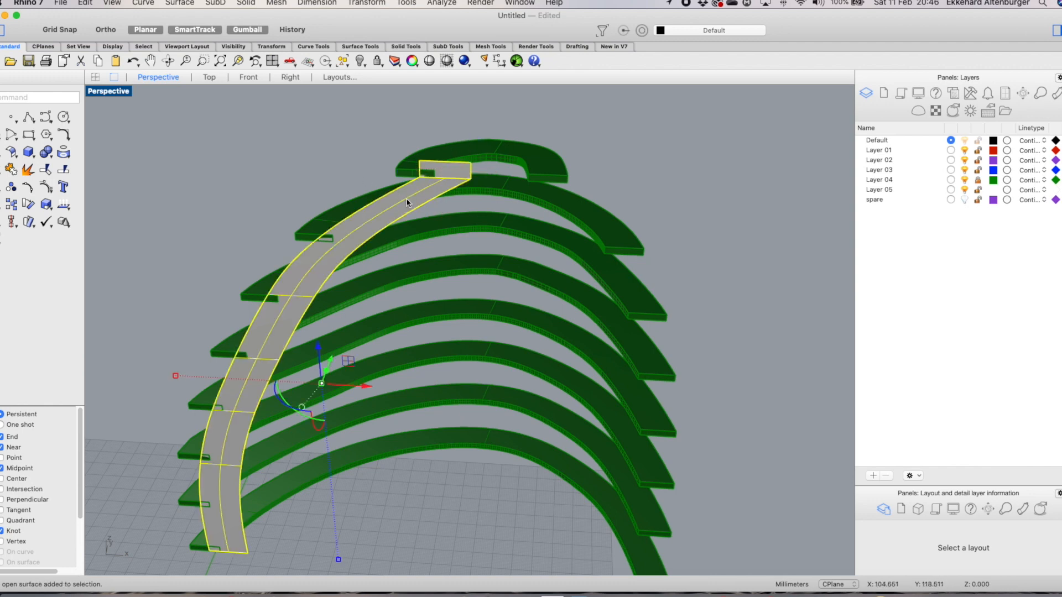
{"action": "left_click", "coordinate": [10, 170]}
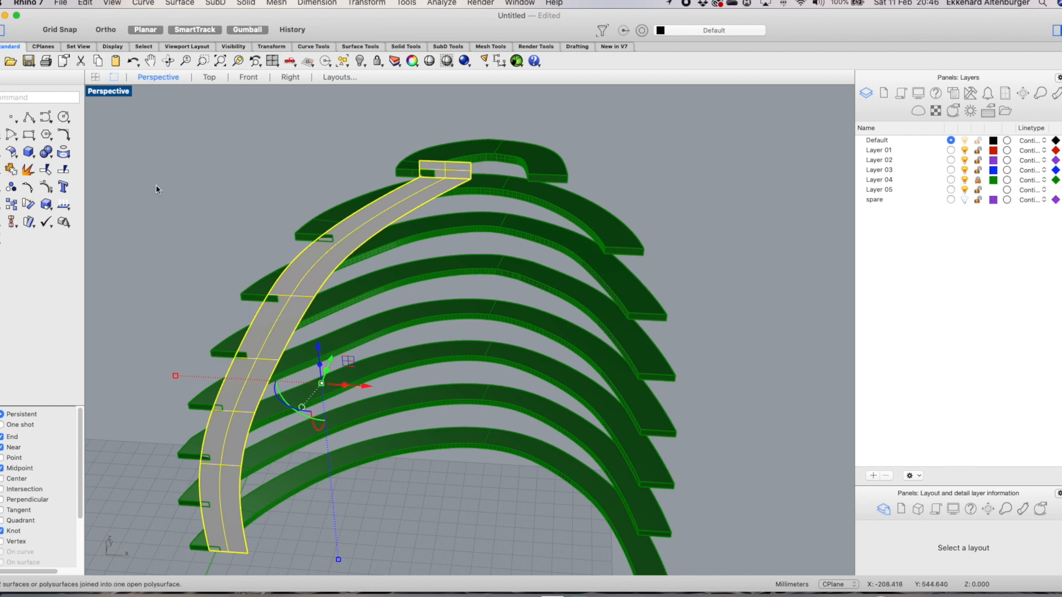
Extrude the joined strip 20 mm in the Y direction with the gumball to give it thickness
{"action": "scroll", "coordinate": [310, 158], "scroll_direction": "down", "scroll_amount": 5}
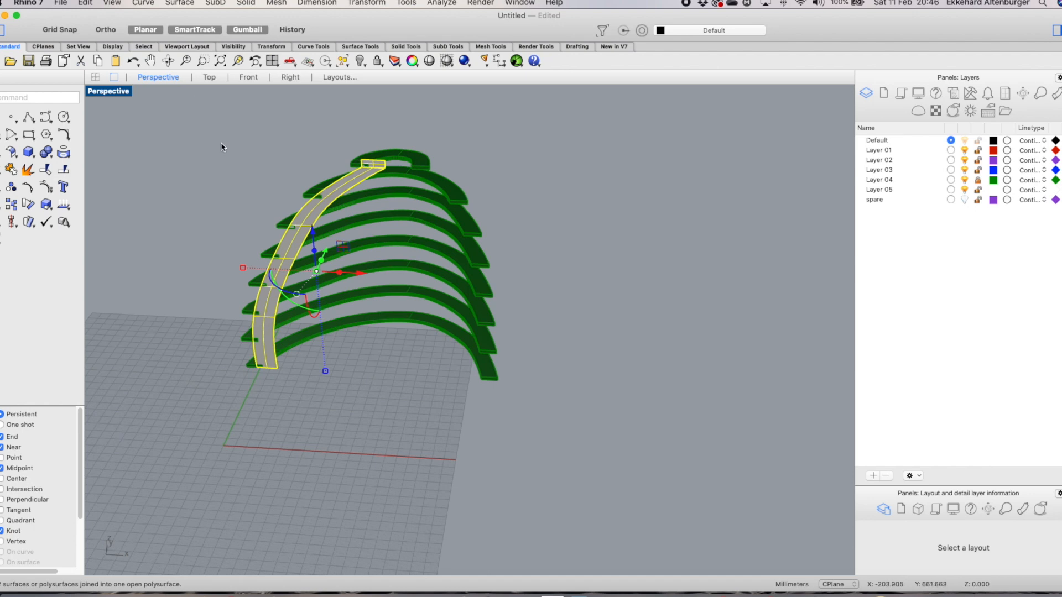
{"action": "left_click", "coordinate": [95, 77]}
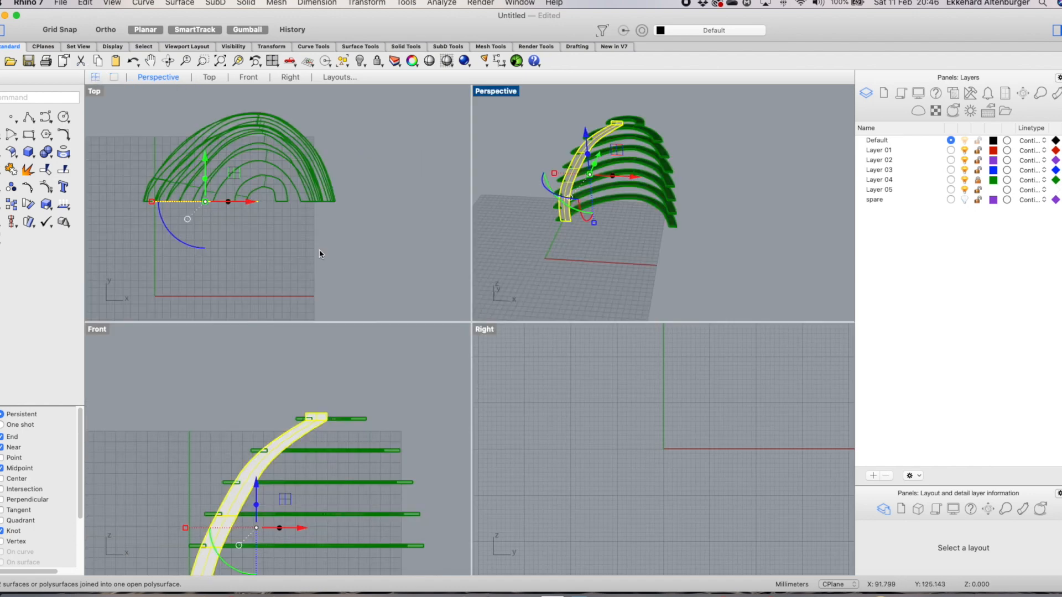
{"action": "scroll", "coordinate": [232, 219], "scroll_direction": "up", "scroll_amount": 5}
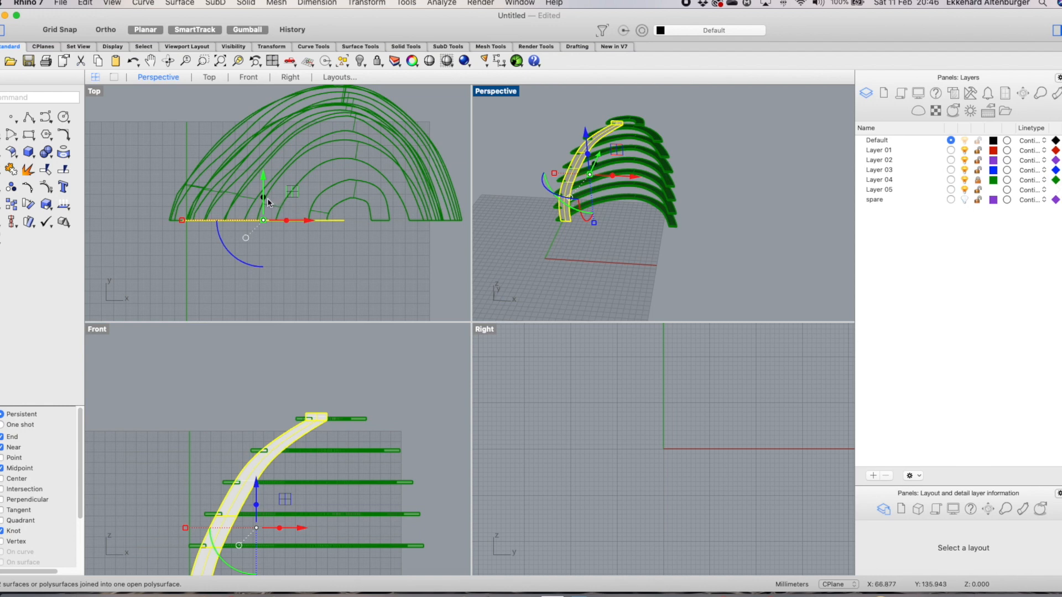
{"action": "left_click", "coordinate": [263, 197]}
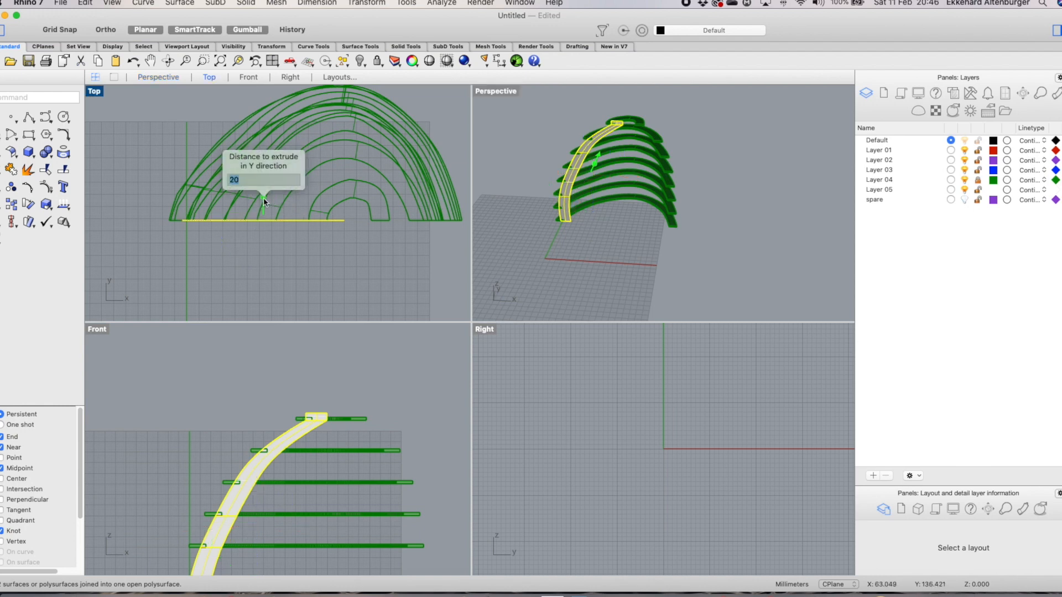
{"action": "key", "text": "Return"}
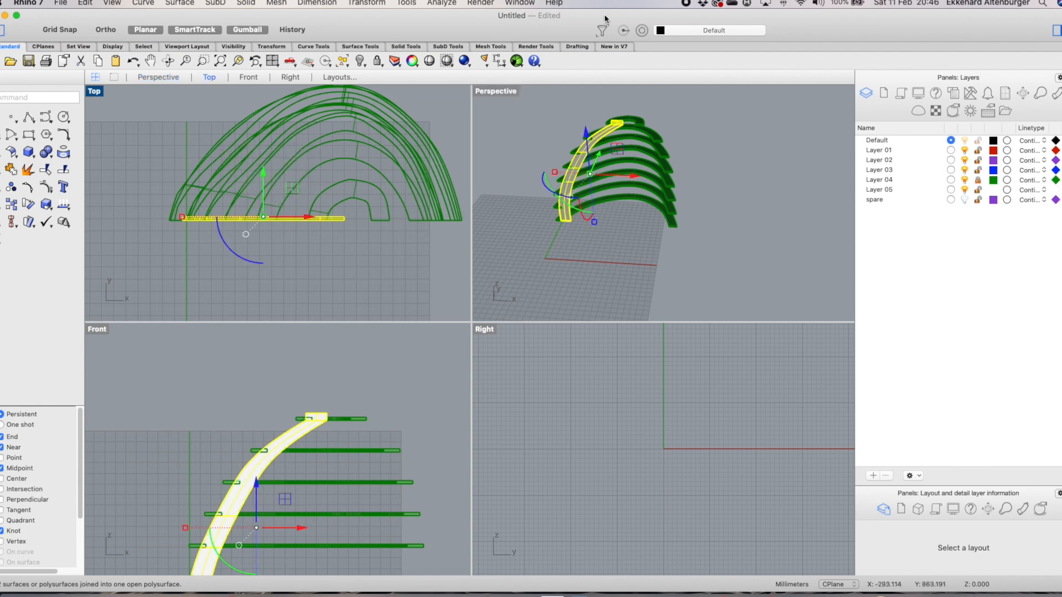
Examine the thickened strip against the rings in the Perspective and Top views
{"action": "right_click_drag", "start_coordinate": [637, 121], "coordinate": [647, 147]}
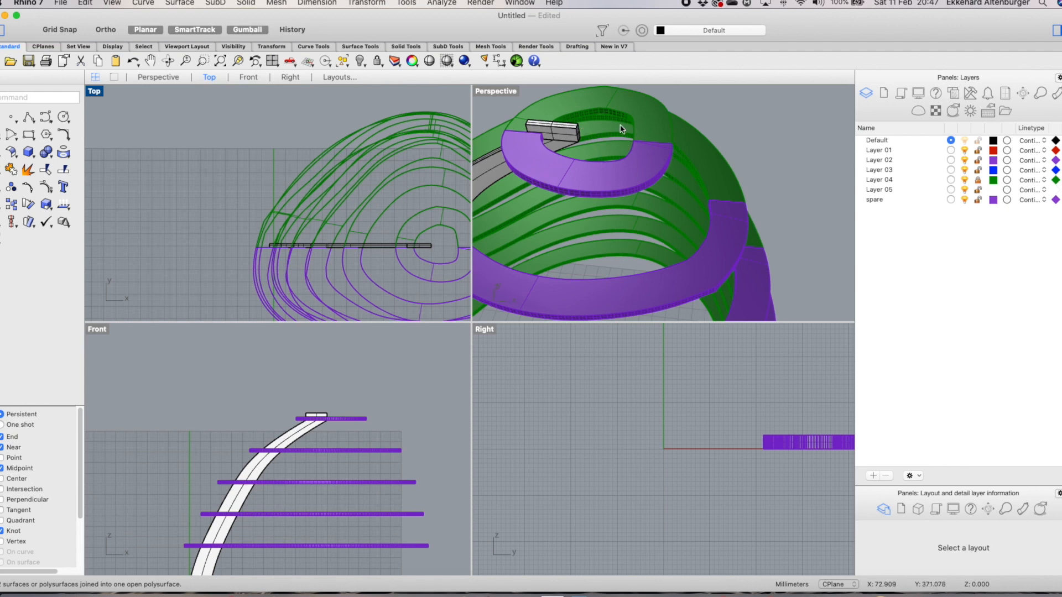
{"action": "scroll", "coordinate": [592, 157], "scroll_direction": "down", "scroll_amount": 3}
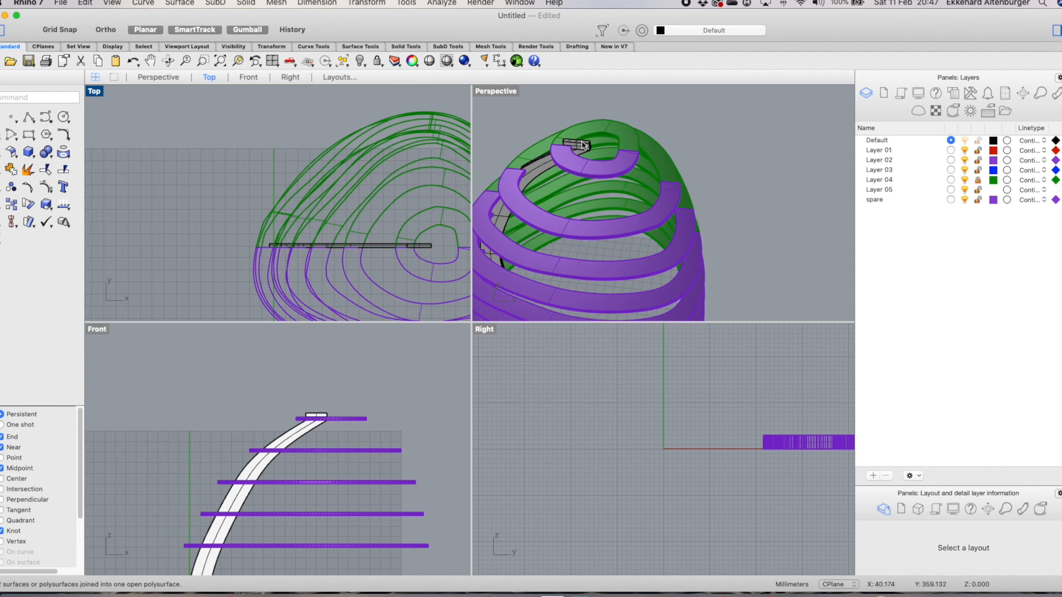
{"action": "scroll", "coordinate": [593, 165], "scroll_direction": "down", "scroll_amount": 2}
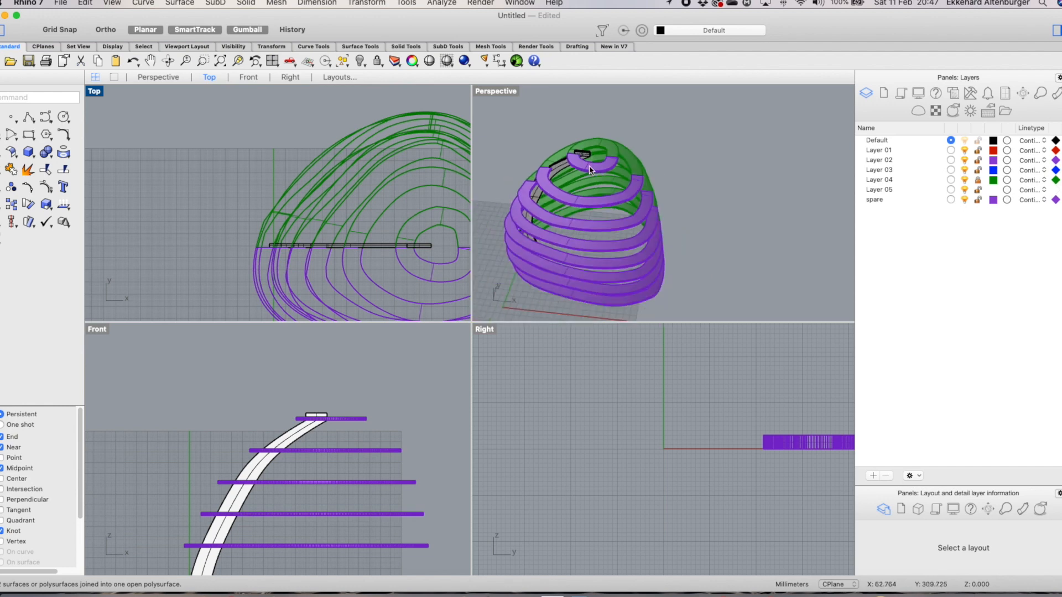
{"action": "scroll", "coordinate": [333, 230], "scroll_direction": "down", "scroll_amount": 3}
{"action": "scroll", "coordinate": [393, 234], "scroll_direction": "up", "scroll_amount": 5}
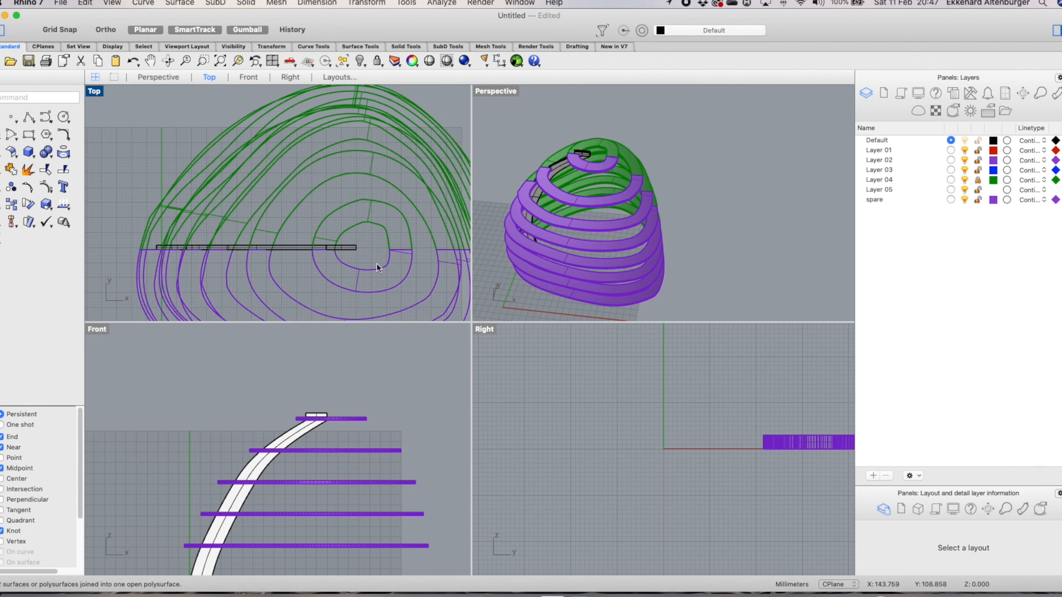
{"action": "scroll", "coordinate": [378, 254], "scroll_direction": "up", "scroll_amount": 2}
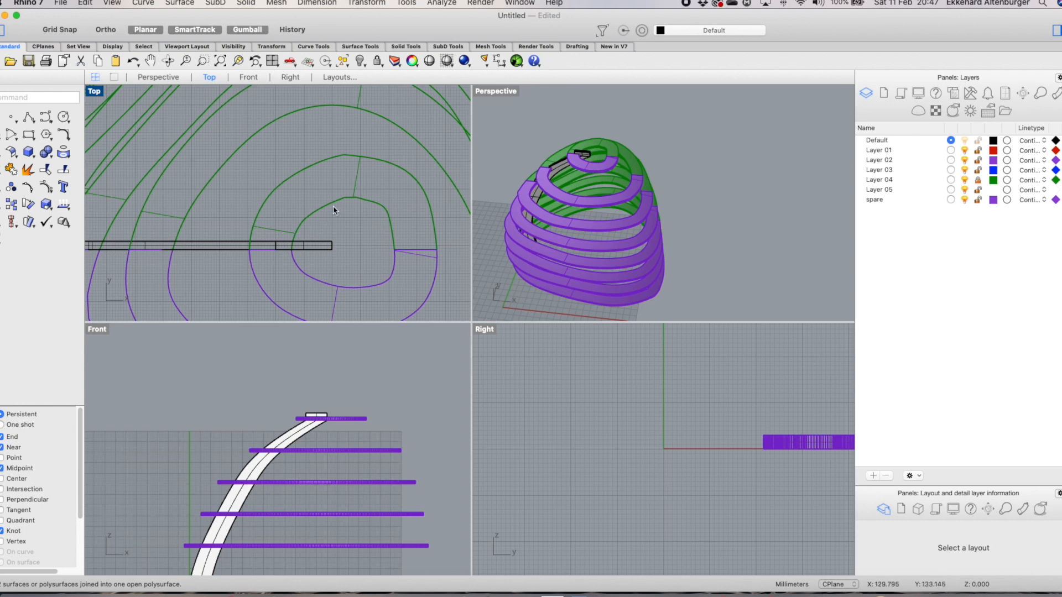
{"action": "scroll", "coordinate": [410, 198], "scroll_direction": "down", "scroll_amount": 2}
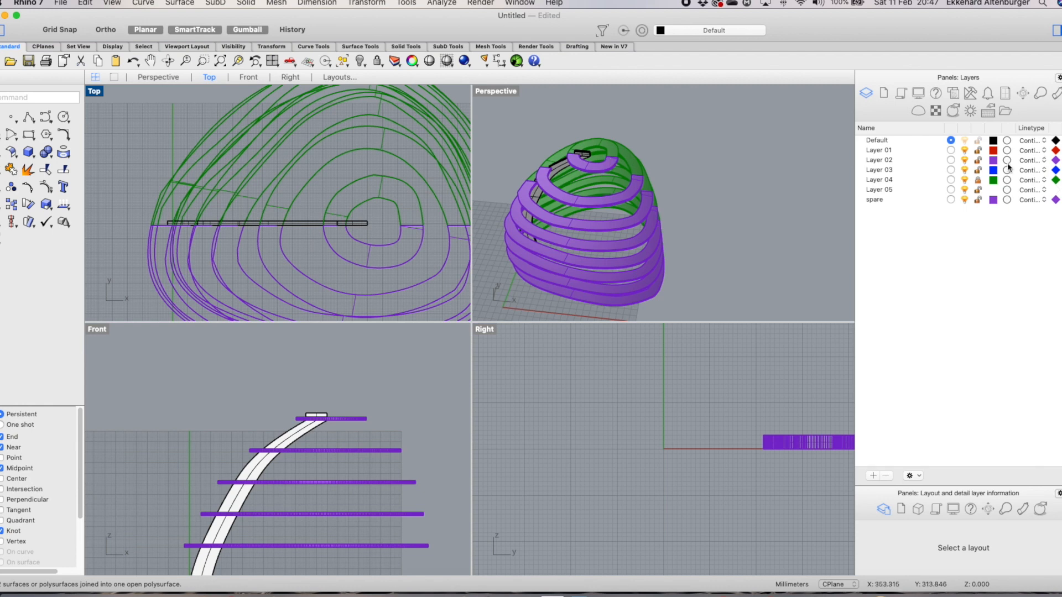
Hide the Layer 02, Layer 03 and spare layers so only the green rings and the strip show
{"action": "left_click", "coordinate": [965, 161]}
{"action": "left_click", "coordinate": [770, 197]}
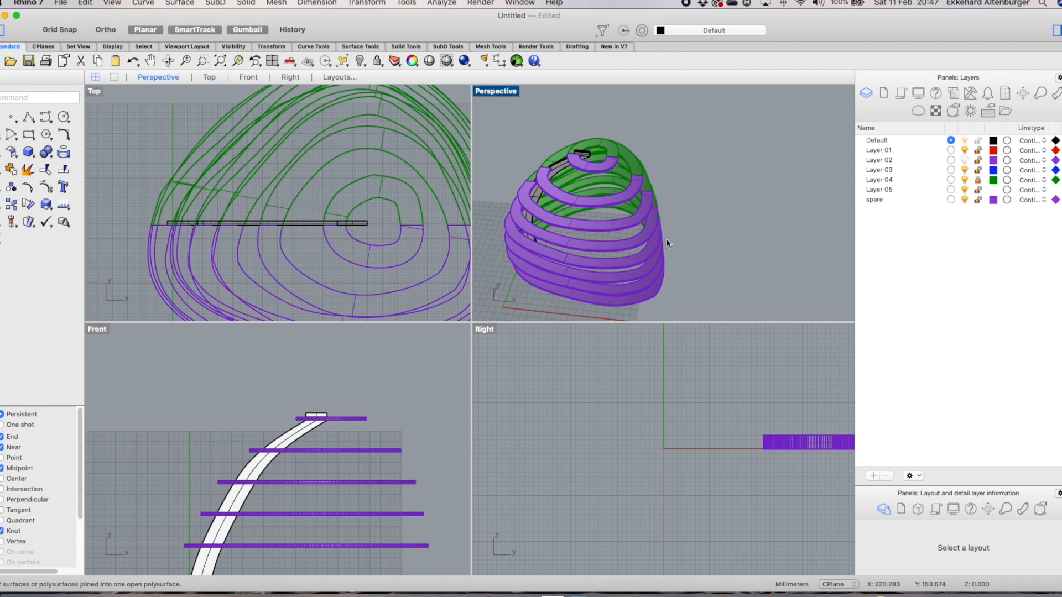
{"action": "scroll", "coordinate": [665, 243], "scroll_direction": "down", "scroll_amount": 2}
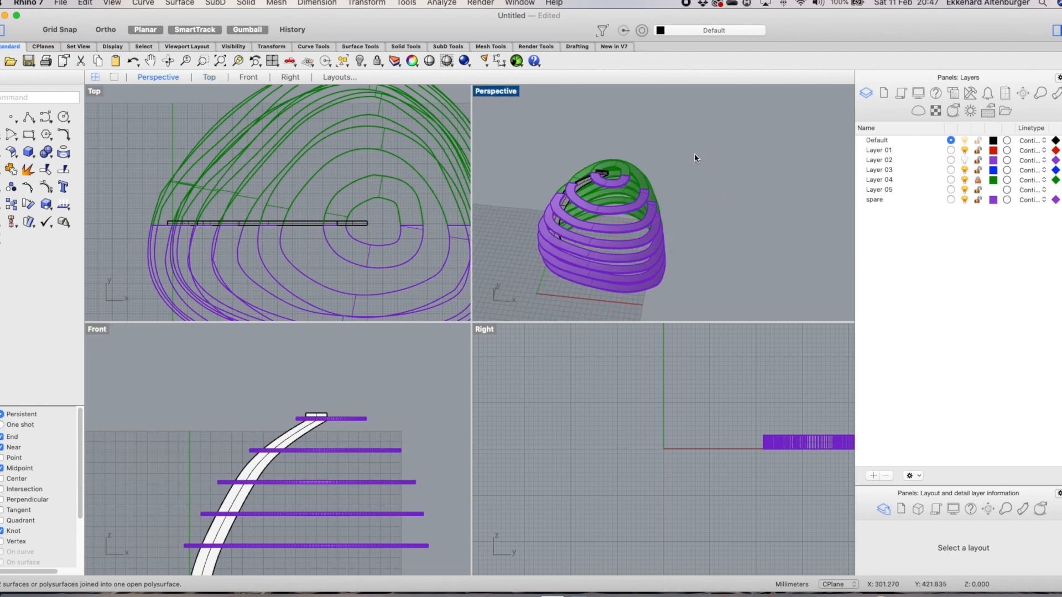
{"action": "left_click", "coordinate": [192, 137]}
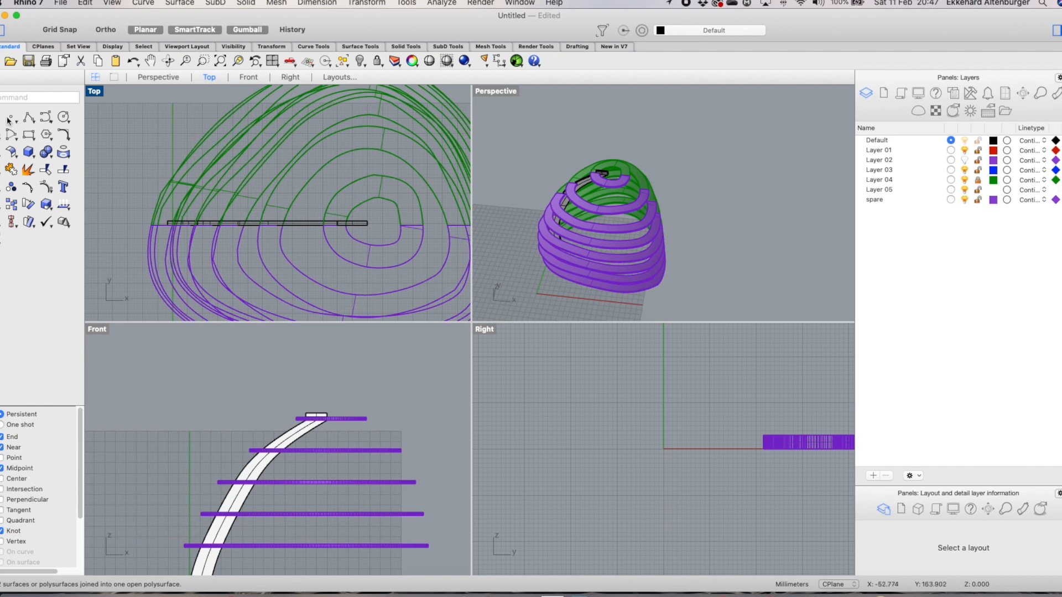
{"action": "left_click", "coordinate": [964, 161]}
{"action": "left_click", "coordinate": [964, 171]}
{"action": "left_click", "coordinate": [964, 200]}
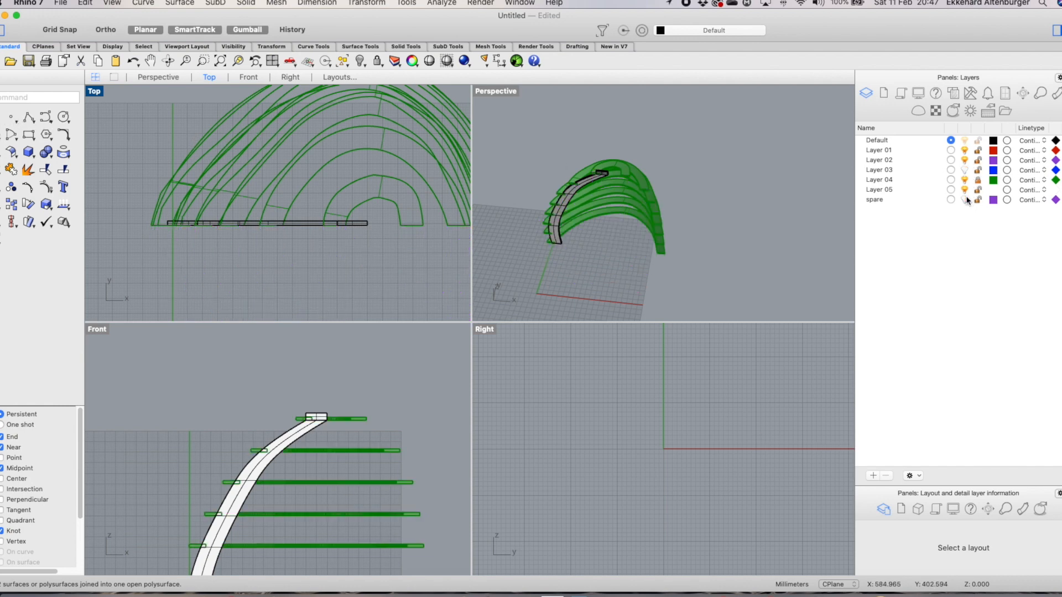
Start a Boolean Difference and select the Layer 04 rings by layer as the objects to subtract from
{"action": "scroll", "coordinate": [492, 193], "scroll_direction": "up", "scroll_amount": 3}
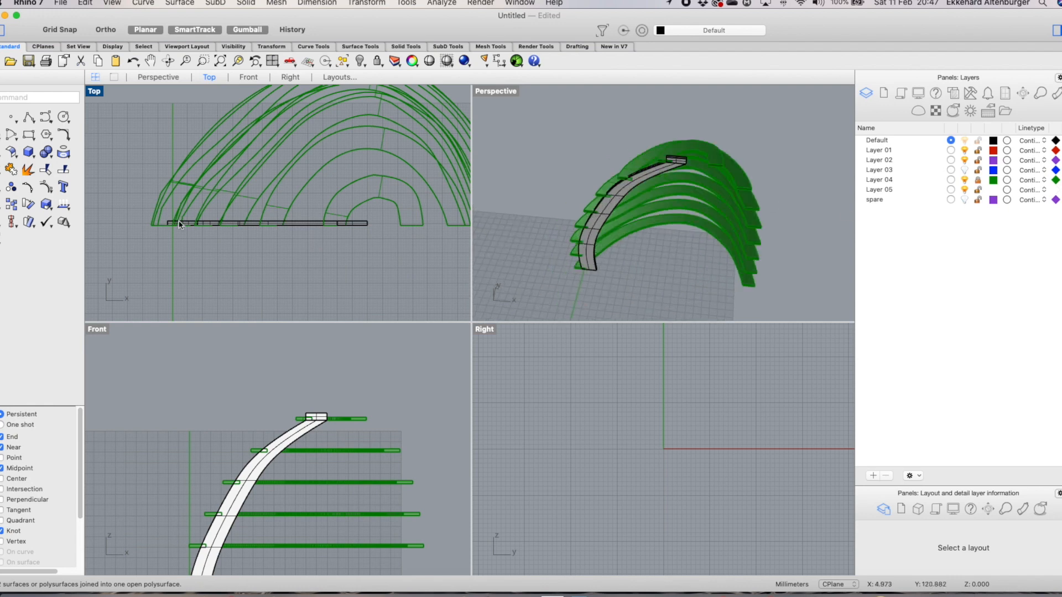
{"action": "scroll", "coordinate": [273, 253], "scroll_direction": "down", "scroll_amount": 3}
{"action": "scroll", "coordinate": [671, 124], "scroll_direction": "up", "scroll_amount": 3}
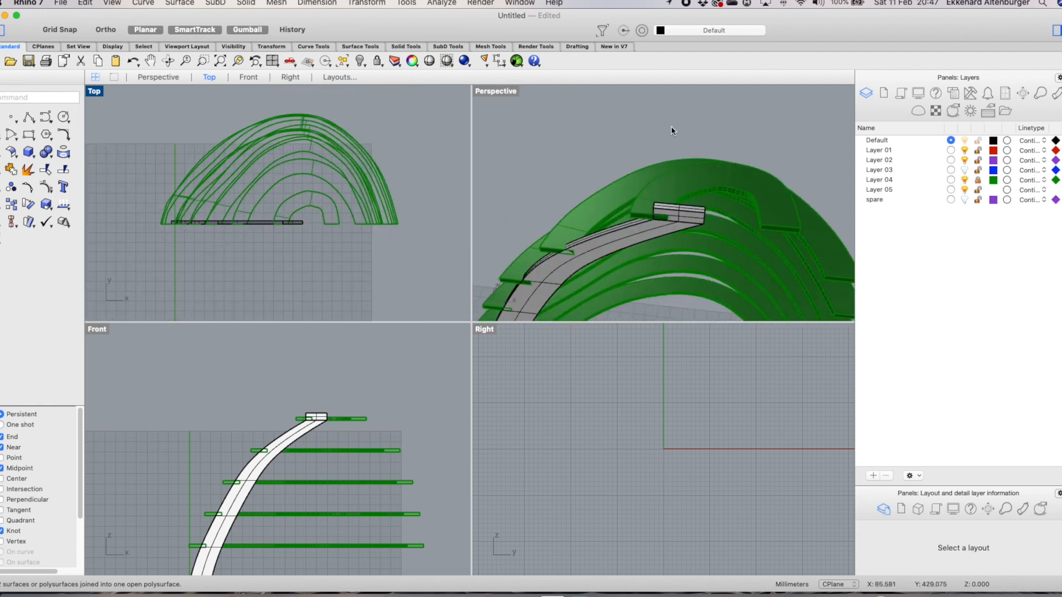
{"action": "scroll", "coordinate": [671, 126], "scroll_direction": "down", "scroll_amount": 2}
{"action": "scroll", "coordinate": [700, 160], "scroll_direction": "down", "scroll_amount": 3}
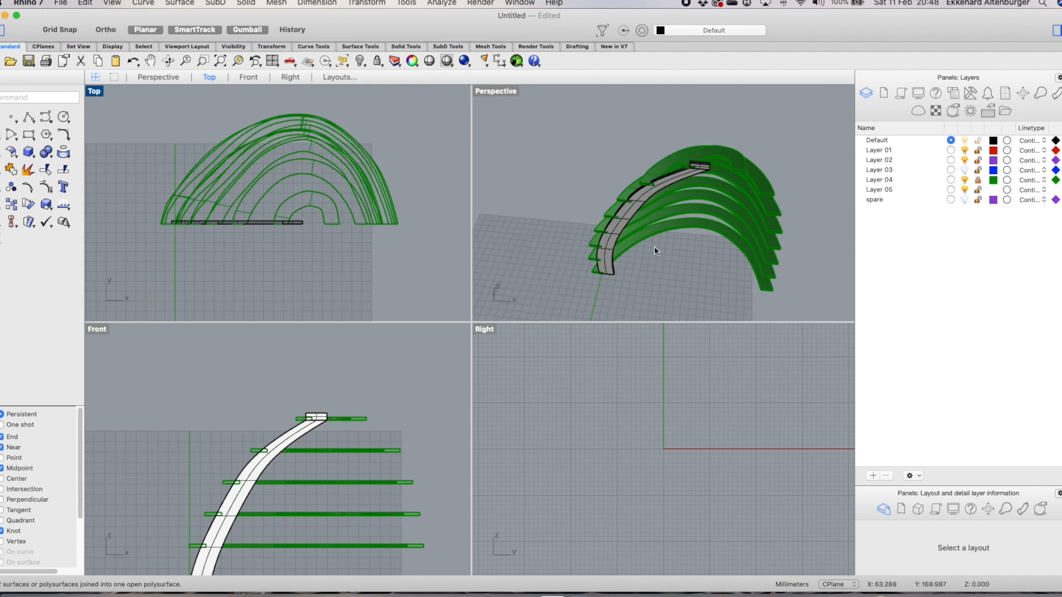
{"action": "scroll", "coordinate": [663, 272], "scroll_direction": "down", "scroll_amount": 2}
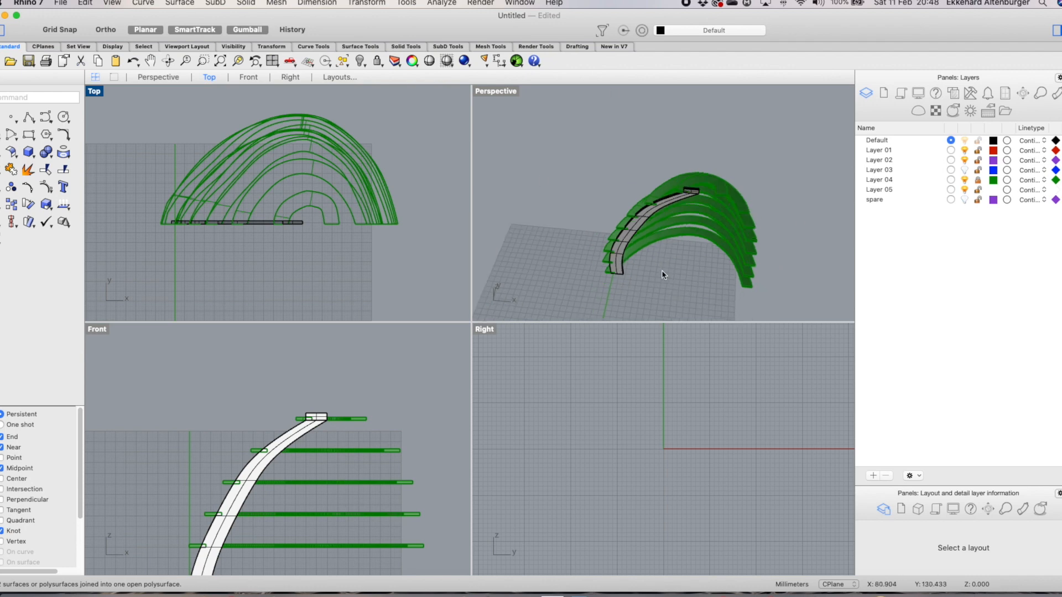
{"action": "left_click", "coordinate": [52, 159]}
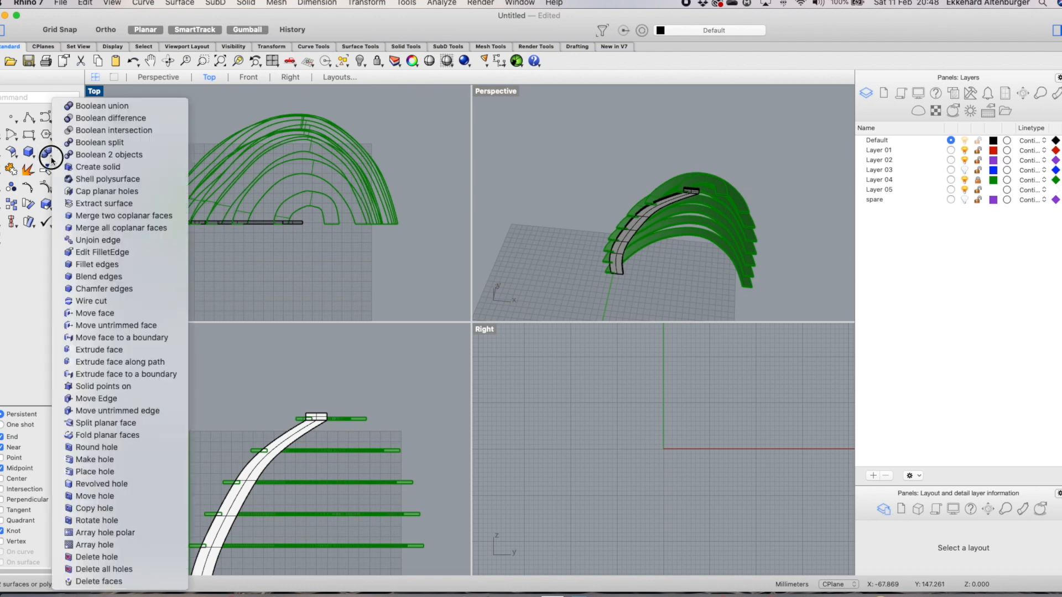
{"action": "left_click", "coordinate": [101, 119]}
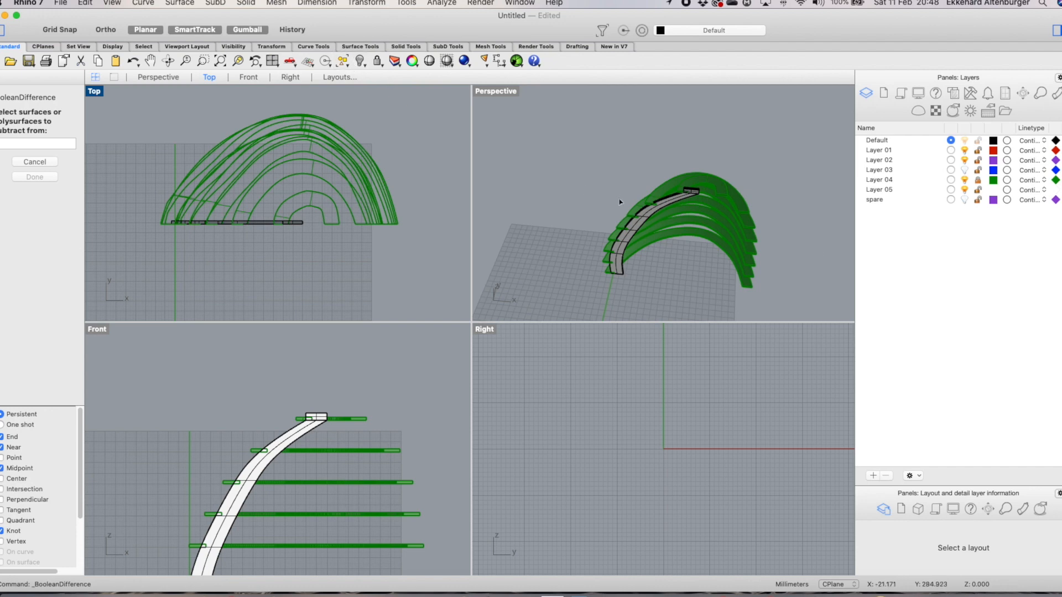
{"action": "left_click", "coordinate": [346, 65]}
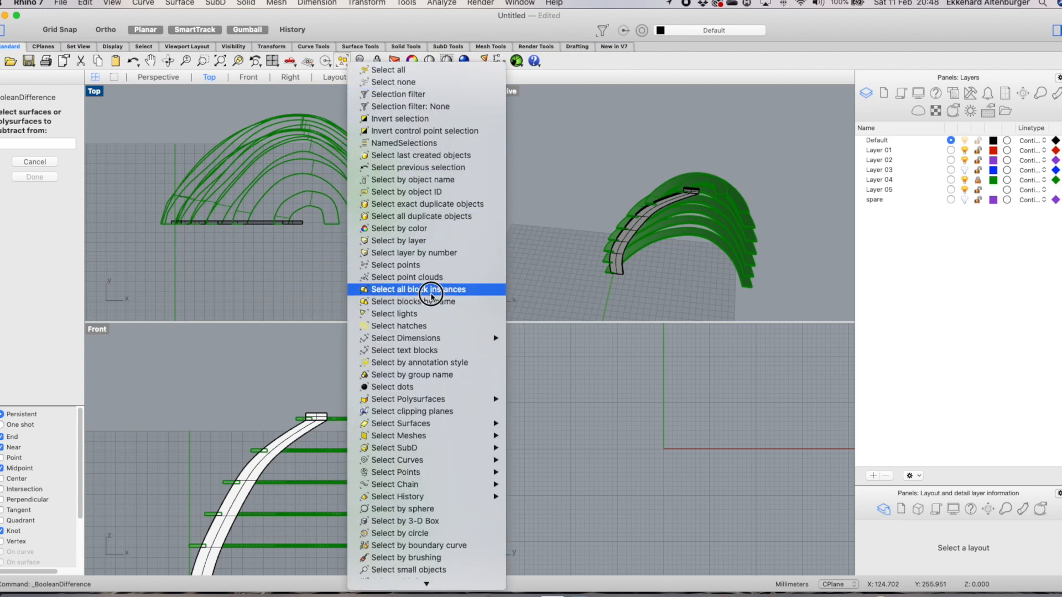
{"action": "left_click", "coordinate": [432, 240]}
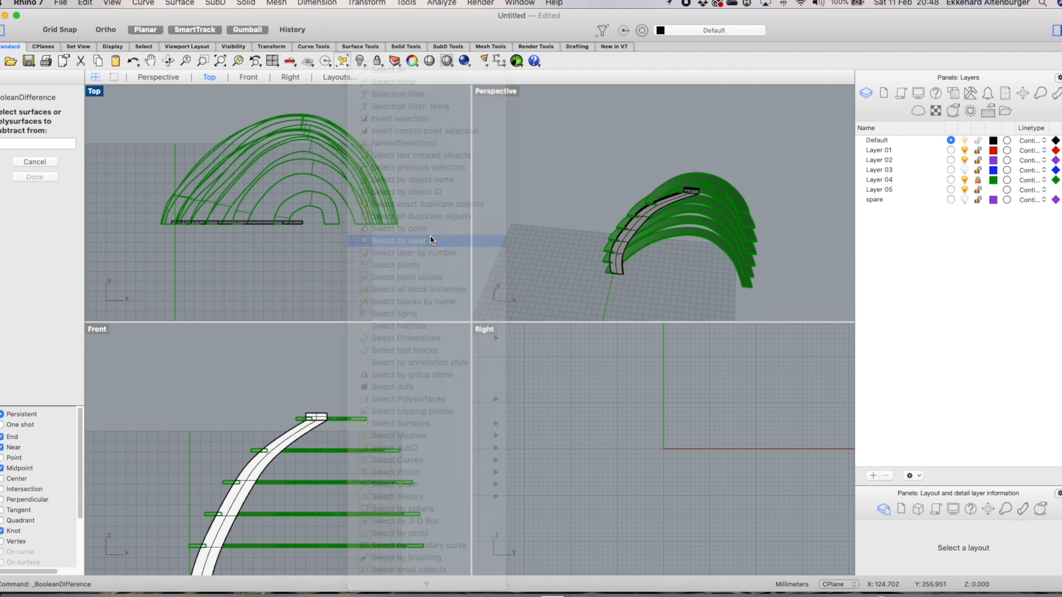
{"action": "left_click", "coordinate": [230, 271]}
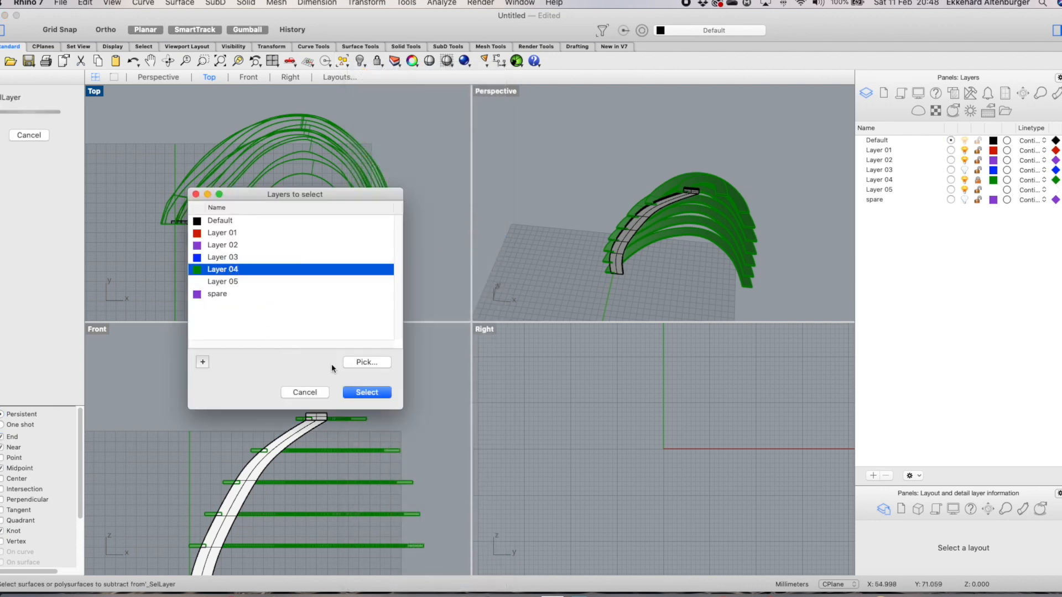
{"action": "left_click", "coordinate": [368, 392]}
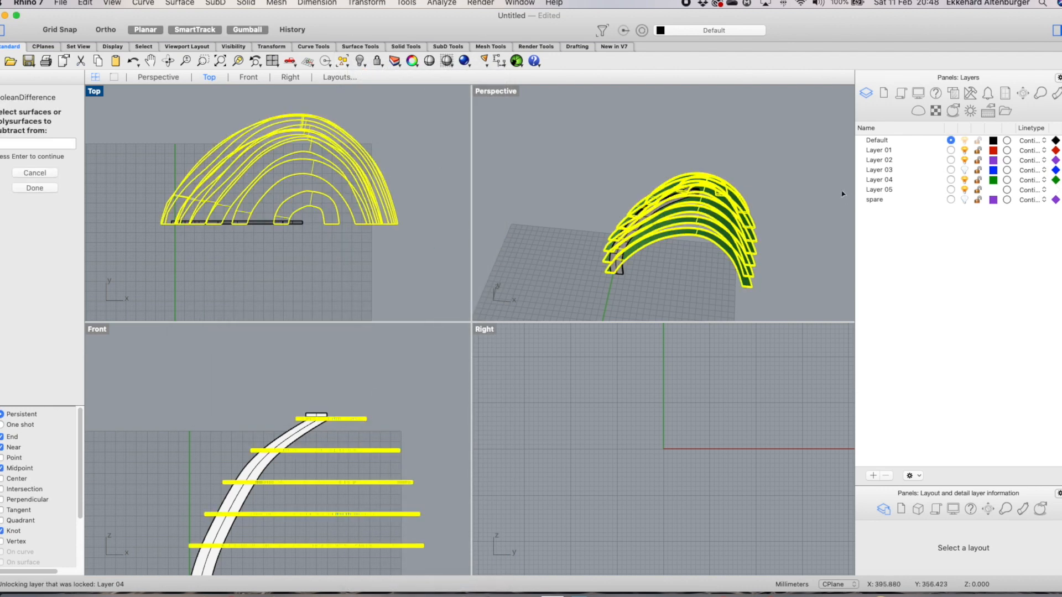
{"action": "left_click", "coordinate": [42, 186]}
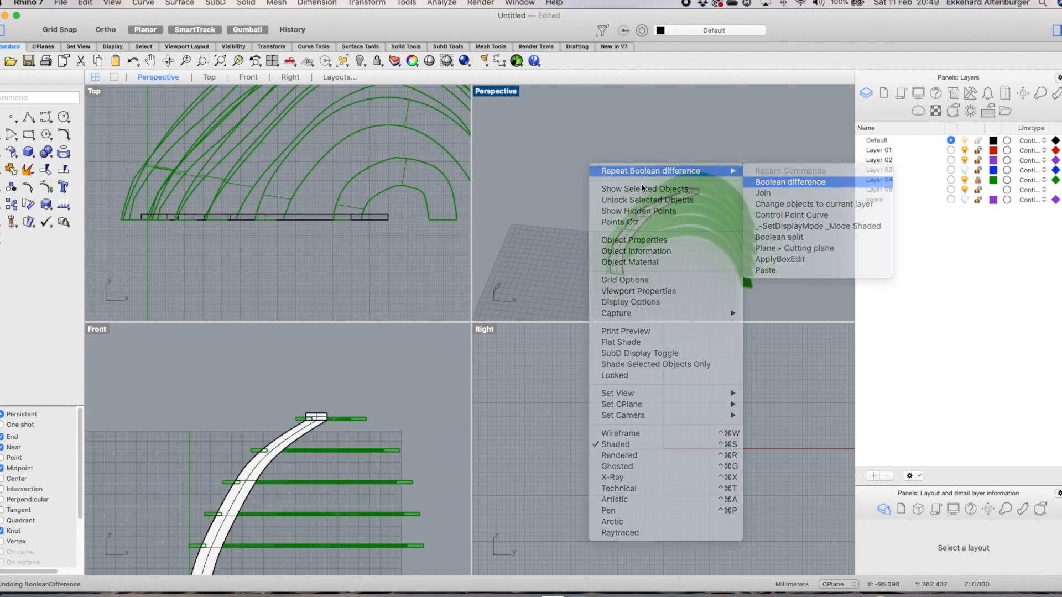
{"action": "left_click", "coordinate": [790, 182]}
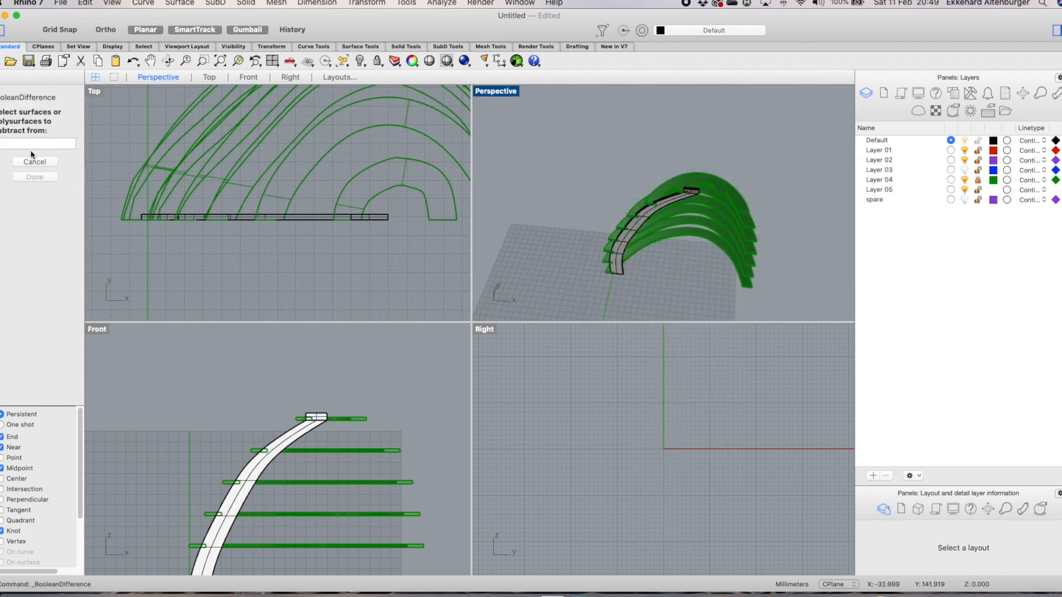
Reselect the Layer 04 rings by layer and subtract the Default-layer strip from them
{"action": "left_click", "coordinate": [343, 61]}
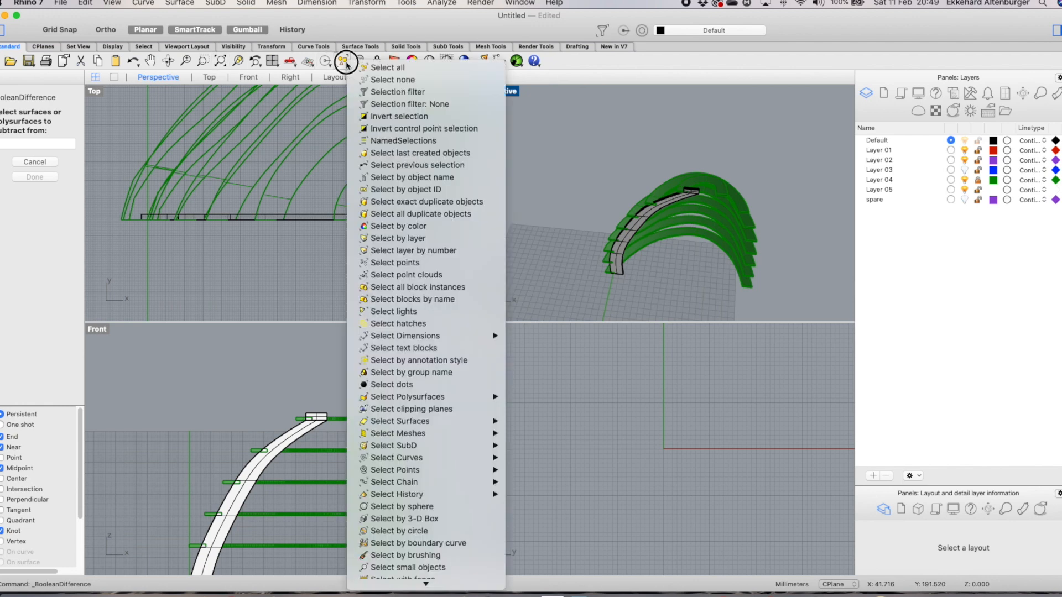
{"action": "left_click", "coordinate": [398, 241]}
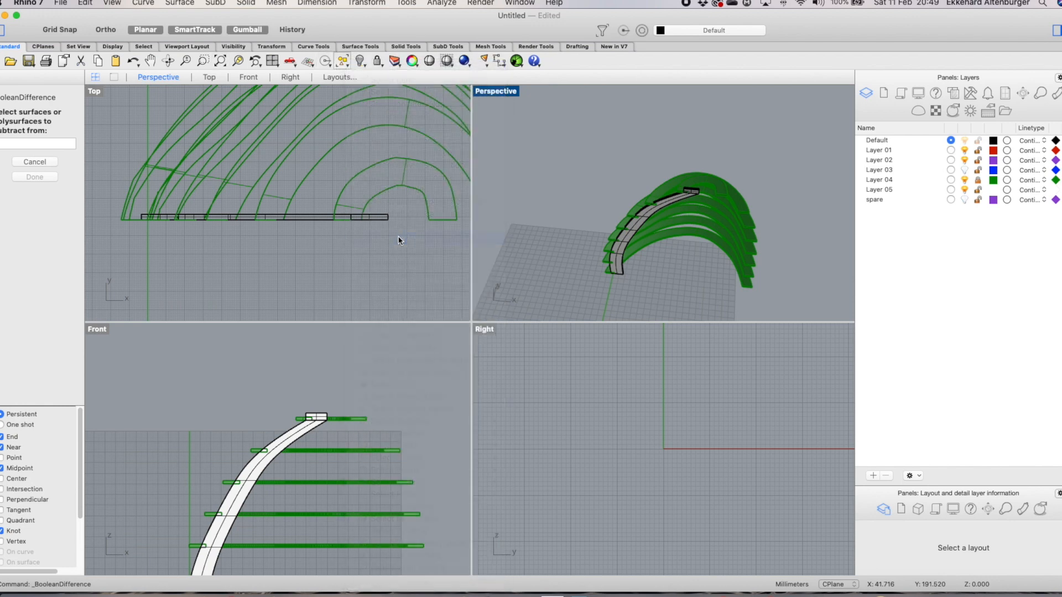
{"action": "left_click", "coordinate": [239, 270]}
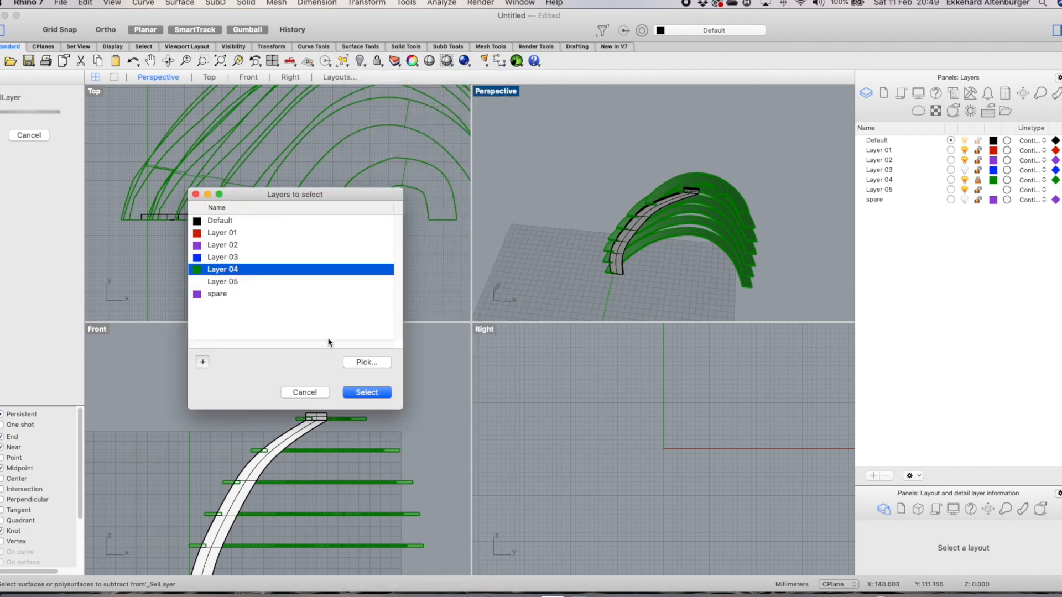
{"action": "left_click", "coordinate": [366, 392]}
{"action": "left_click", "coordinate": [43, 188]}
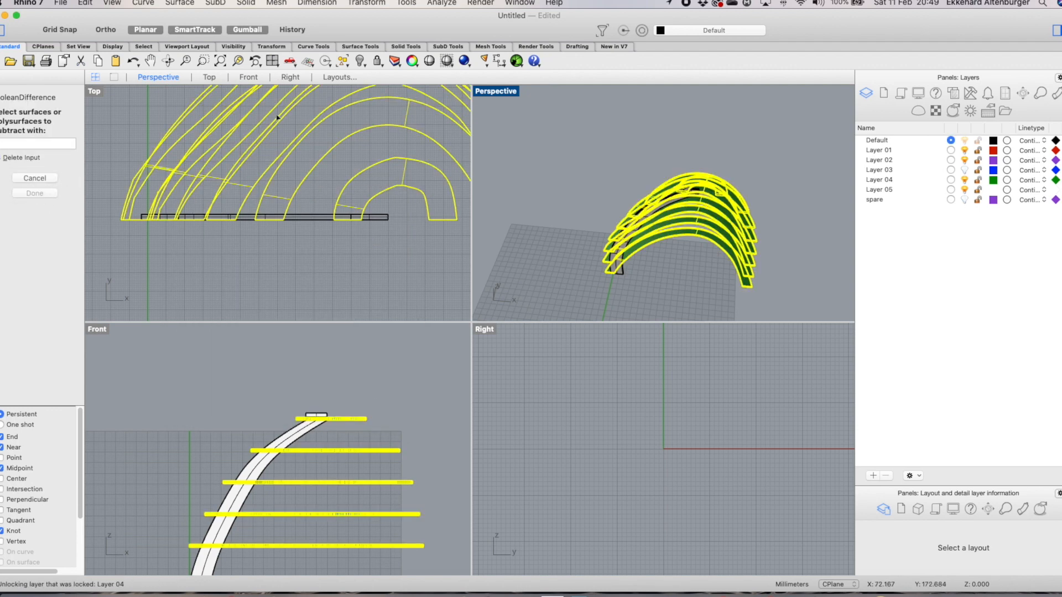
{"action": "left_click", "coordinate": [347, 65]}
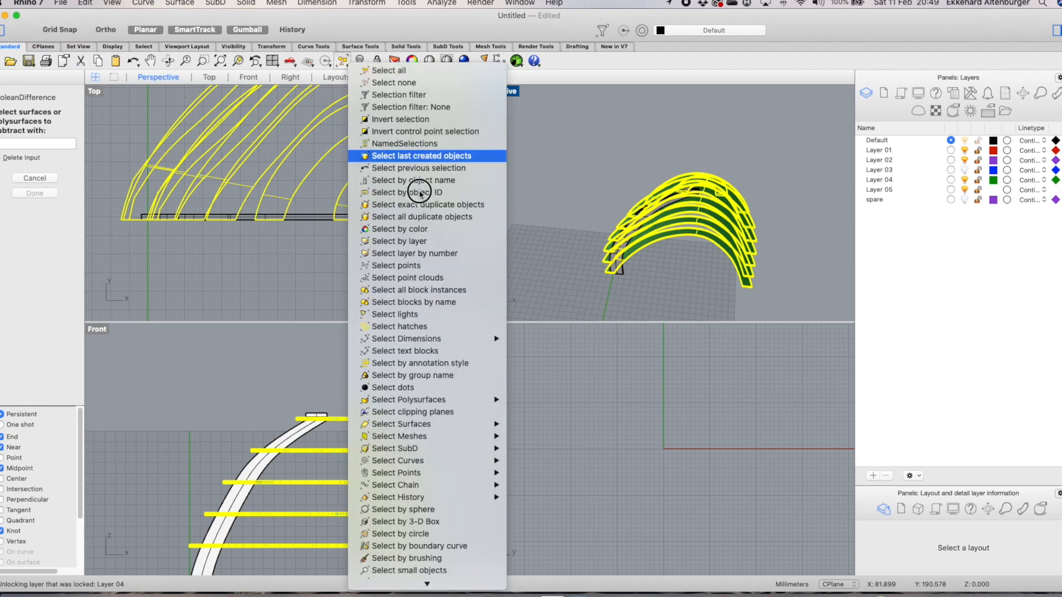
{"action": "left_click", "coordinate": [426, 241]}
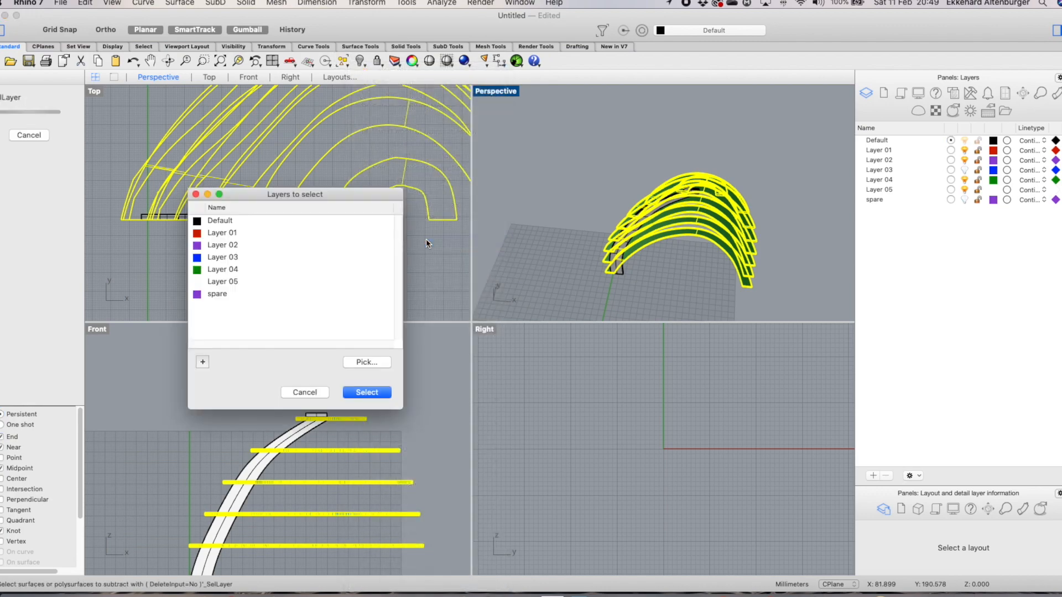
{"action": "left_click", "coordinate": [221, 220]}
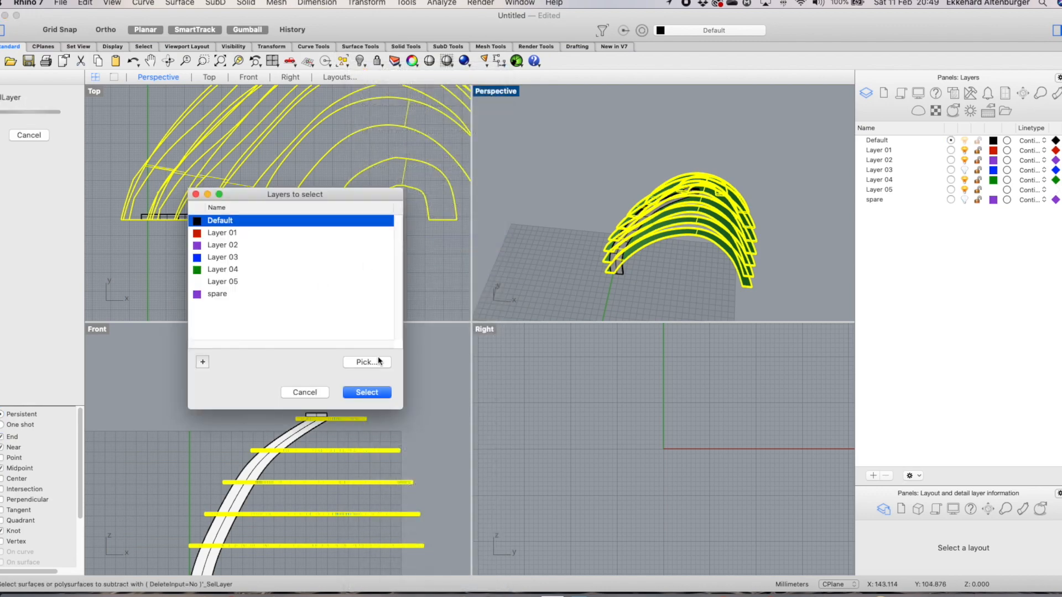
{"action": "left_click", "coordinate": [368, 392]}
{"action": "left_click", "coordinate": [41, 206]}
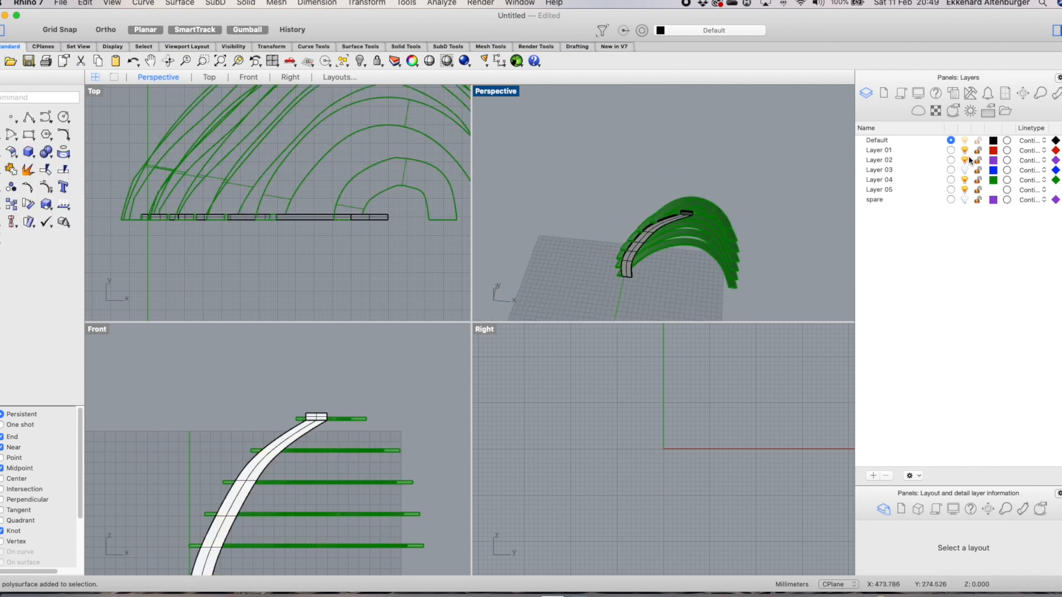
Make Layer 04 the current layer and hide the Default layer holding the strip
{"action": "left_click", "coordinate": [950, 180]}
{"action": "left_click", "coordinate": [965, 140]}
Examine the notched rings from various angles in the Perspective view
{"action": "scroll", "coordinate": [649, 242], "scroll_direction": "up", "scroll_amount": 6}
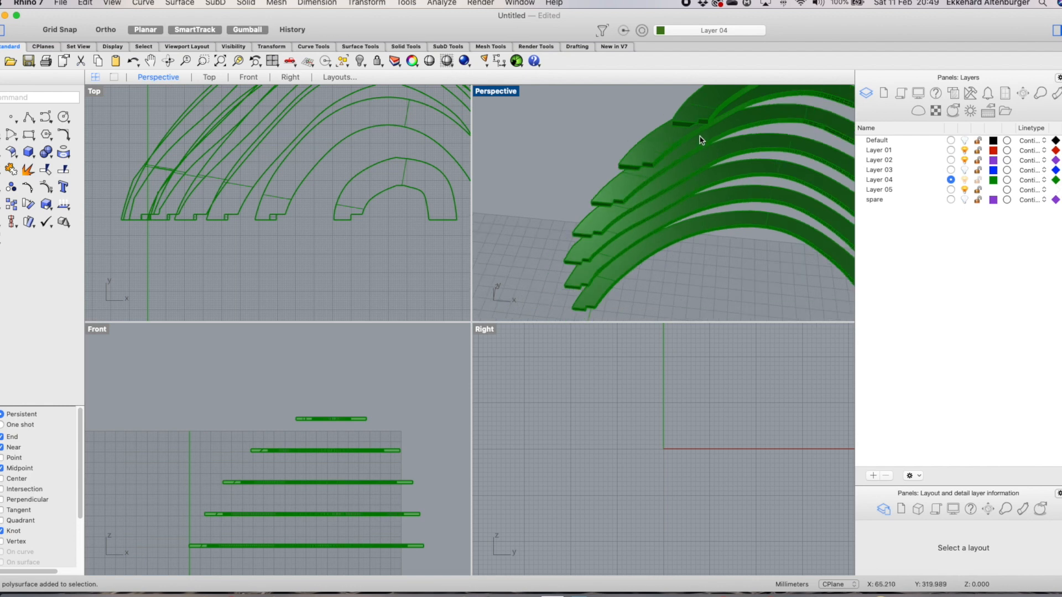
{"action": "scroll", "coordinate": [699, 136], "scroll_direction": "up", "scroll_amount": 5}
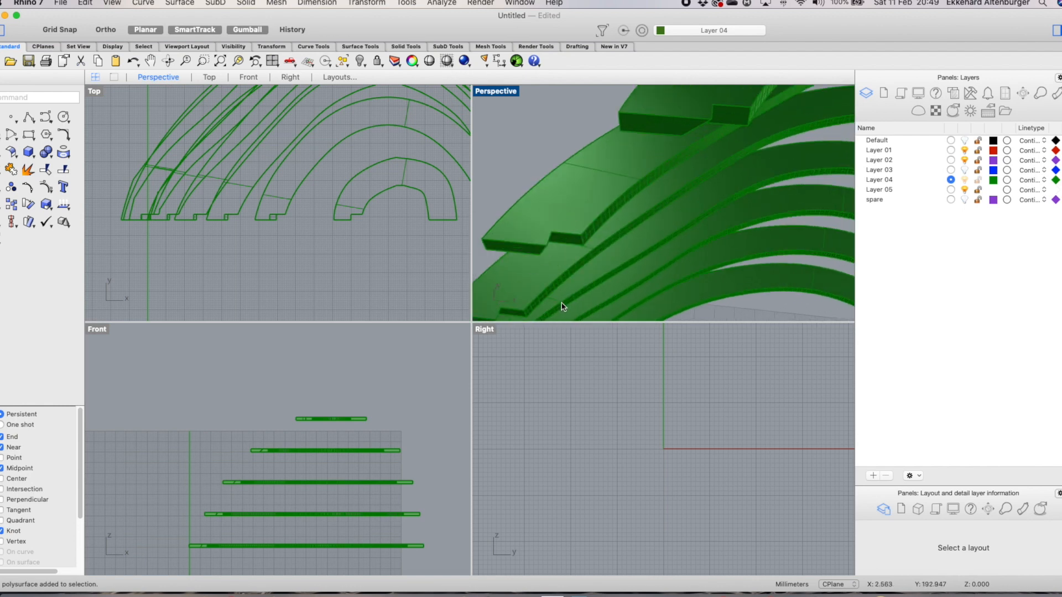
{"action": "scroll", "coordinate": [569, 274], "scroll_direction": "down", "scroll_amount": 10}
{"action": "right_click_drag", "start_coordinate": [654, 314], "coordinate": [687, 258]}
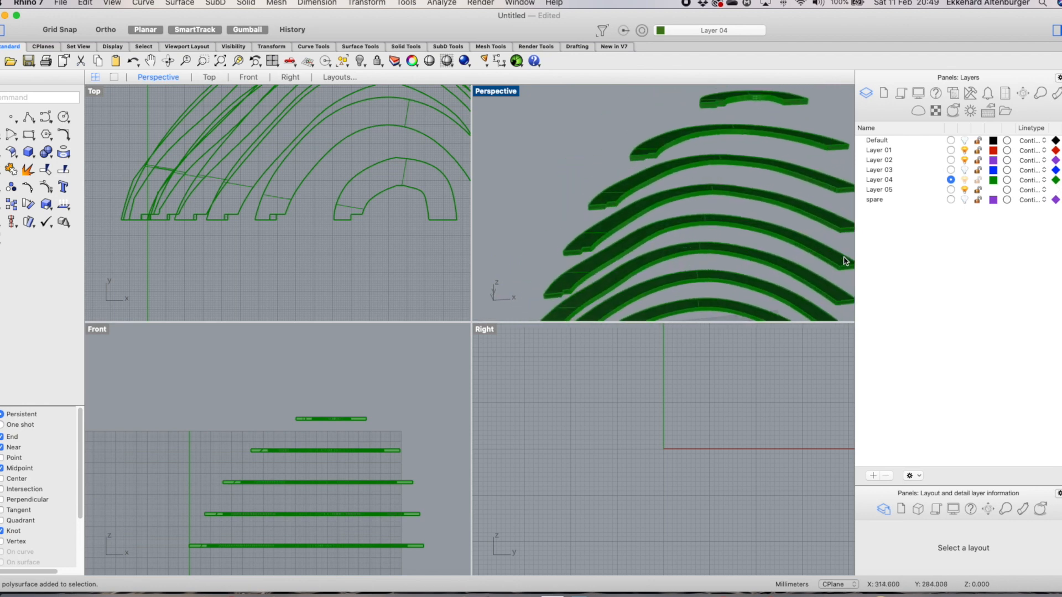
{"action": "scroll", "coordinate": [662, 181], "scroll_direction": "down", "scroll_amount": 10}
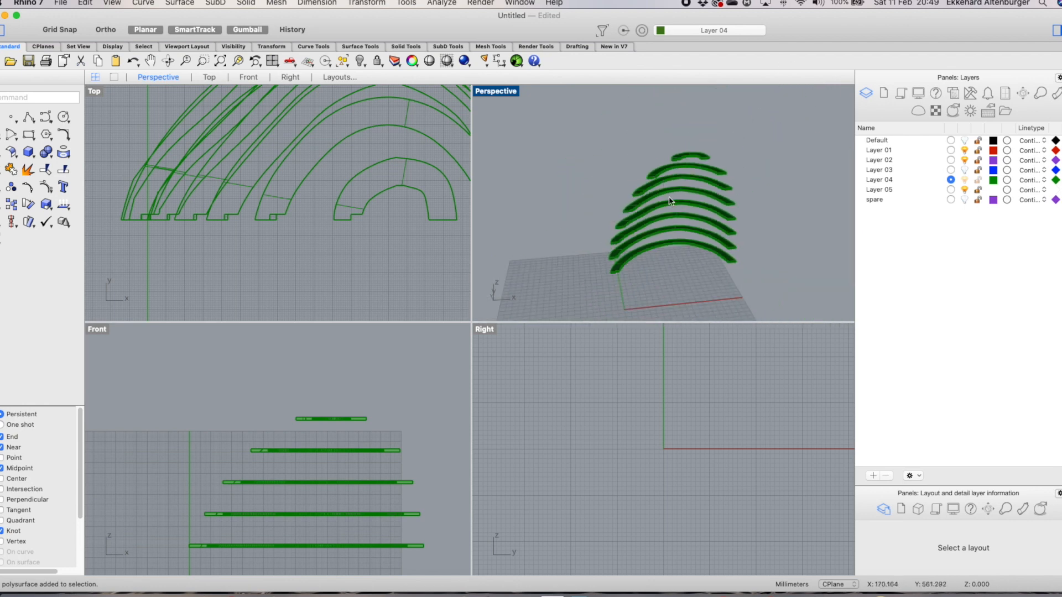
{"action": "scroll", "coordinate": [663, 281], "scroll_direction": "up", "scroll_amount": 7}
{"action": "right_click_drag", "start_coordinate": [566, 278], "coordinate": [621, 49]}
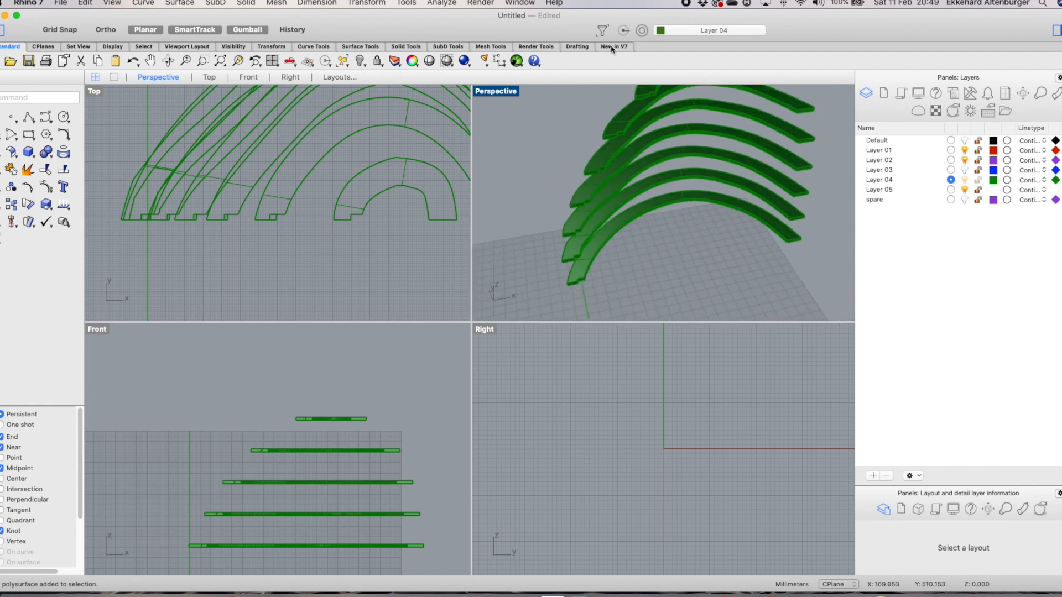
{"action": "scroll", "coordinate": [630, 114], "scroll_direction": "down", "scroll_amount": 4}
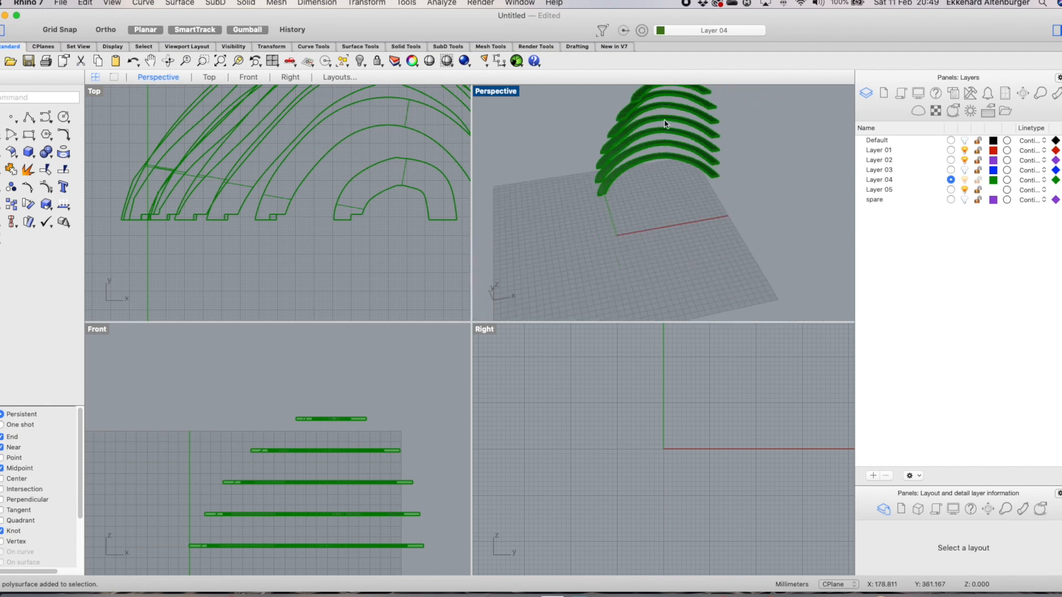
{"action": "scroll", "coordinate": [641, 105], "scroll_direction": "down", "scroll_amount": 3}
{"action": "scroll", "coordinate": [642, 100], "scroll_direction": "up", "scroll_amount": 6}
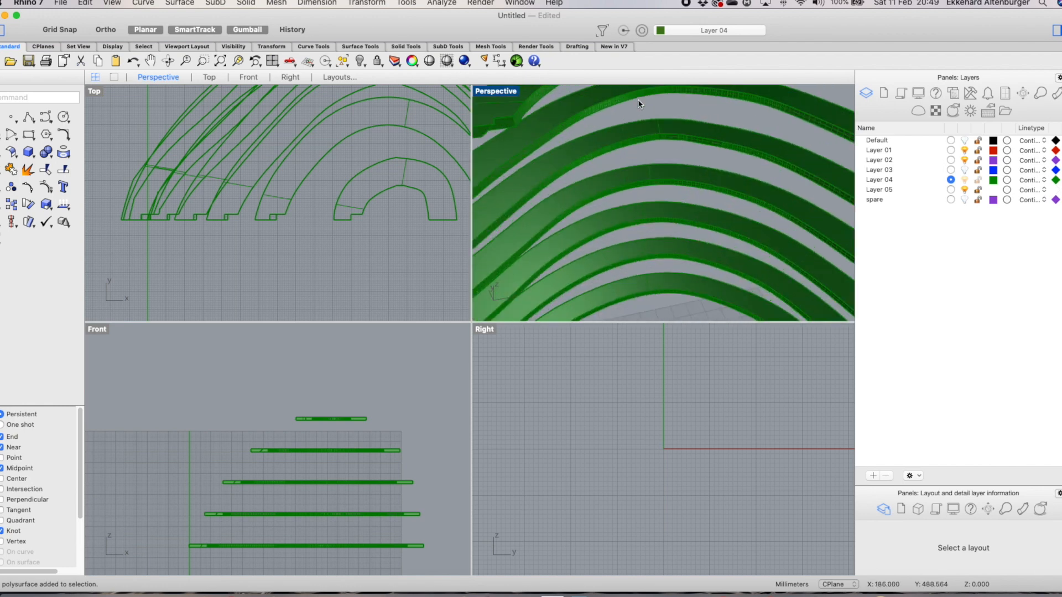
{"action": "scroll", "coordinate": [551, 128], "scroll_direction": "down", "scroll_amount": 1}
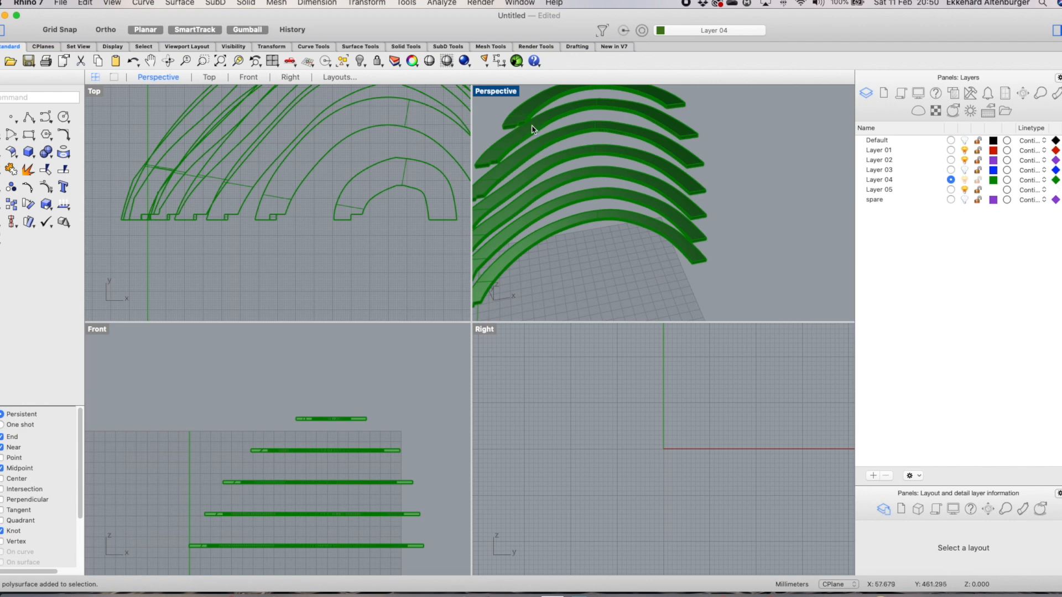
{"action": "scroll", "coordinate": [546, 141], "scroll_direction": "down", "scroll_amount": 2}
{"action": "scroll", "coordinate": [512, 157], "scroll_direction": "up", "scroll_amount": 4}
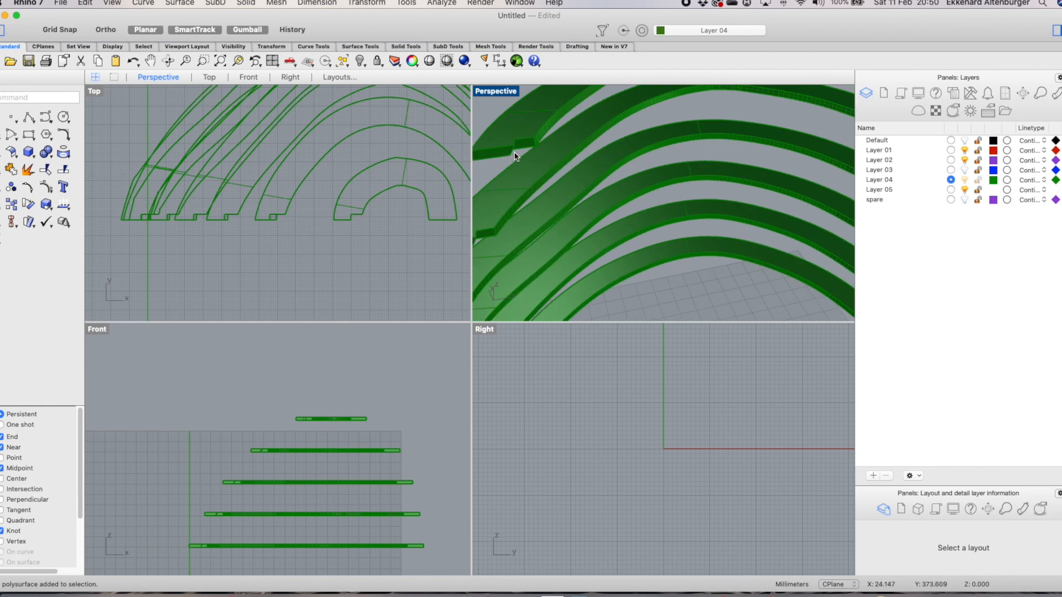
{"action": "scroll", "coordinate": [609, 171], "scroll_direction": "down", "scroll_amount": 4}
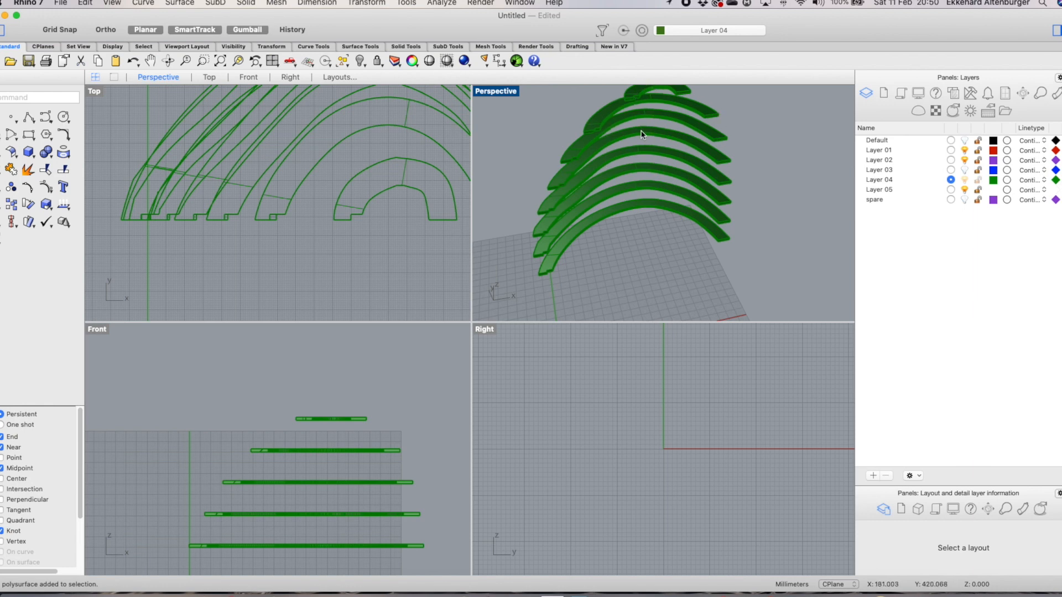
{"action": "scroll", "coordinate": [628, 151], "scroll_direction": "down", "scroll_amount": 3}
{"action": "scroll", "coordinate": [650, 96], "scroll_direction": "up", "scroll_amount": 3}
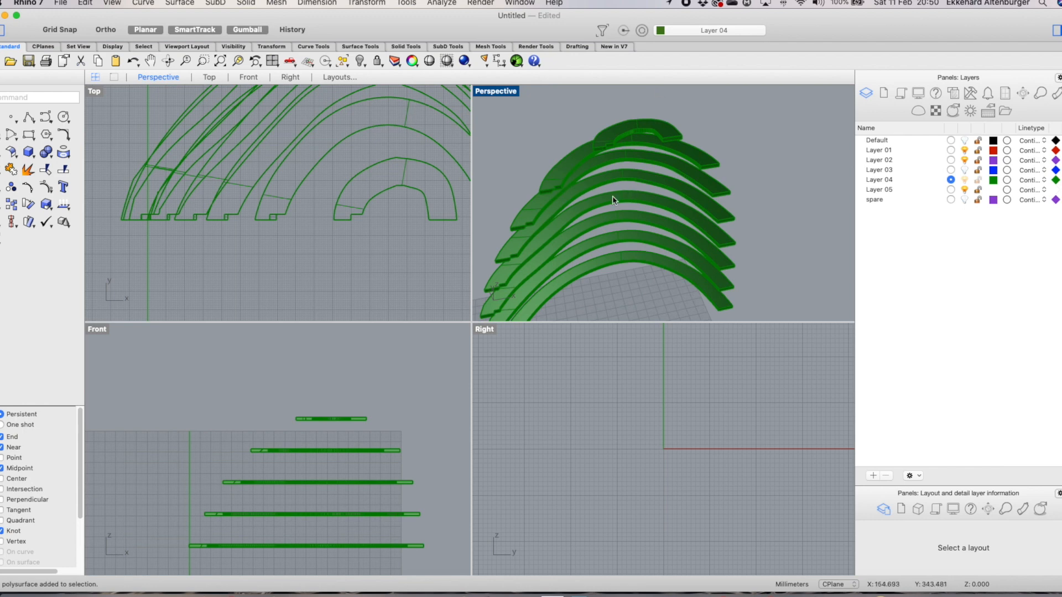
{"action": "scroll", "coordinate": [612, 196], "scroll_direction": "down", "scroll_amount": 3}
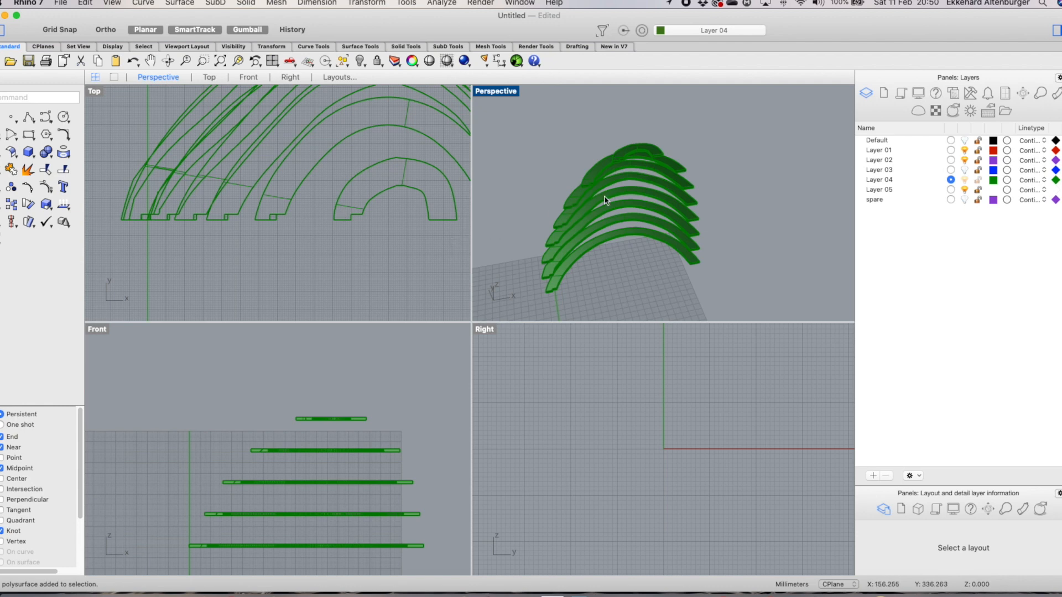
{"action": "scroll", "coordinate": [300, 227], "scroll_direction": "down", "scroll_amount": 5}
Select all the rings, paste a copy of them and move it to the right of the original in the Top view
{"action": "left_click_drag", "start_coordinate": [224, 134], "coordinate": [464, 285]}
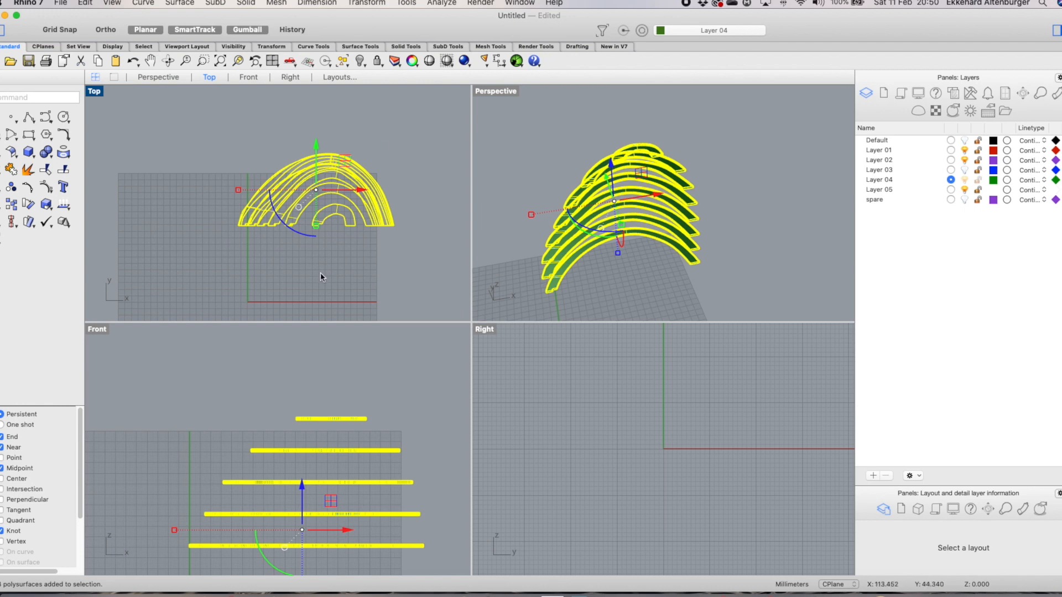
{"action": "key", "text": "super+v"}
{"action": "scroll", "coordinate": [372, 194], "scroll_direction": "down", "scroll_amount": 4}
{"action": "left_click_drag", "start_coordinate": [372, 195], "coordinate": [470, 196]}
{"action": "left_click", "coordinate": [395, 247]}
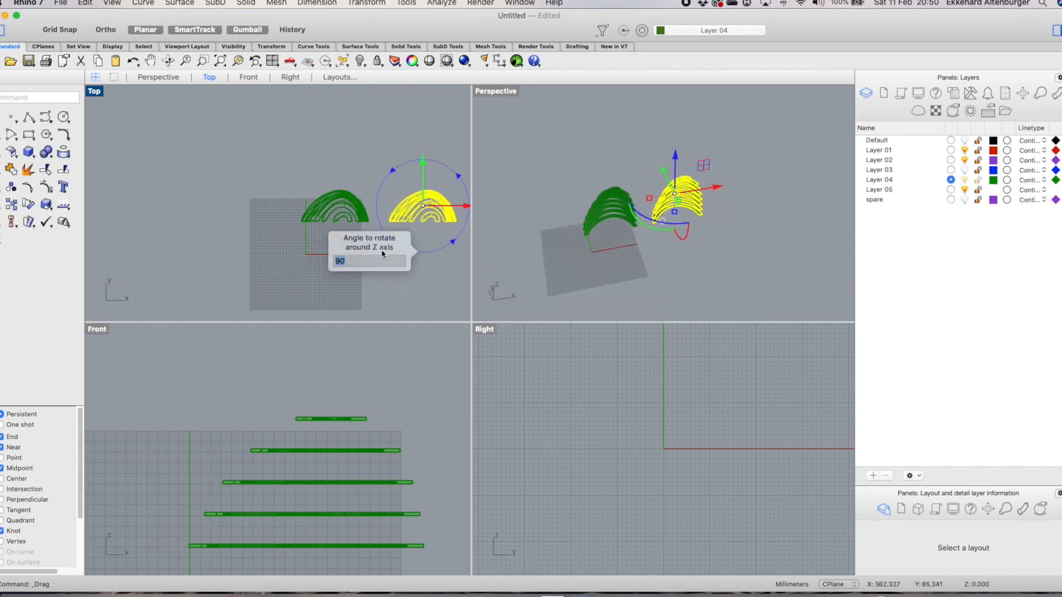
{"action": "left_click", "coordinate": [295, 172]}
Spread the copied rings apart from each other along the Y axis in the Top view
{"action": "scroll", "coordinate": [744, 191], "scroll_direction": "up", "scroll_amount": 5}
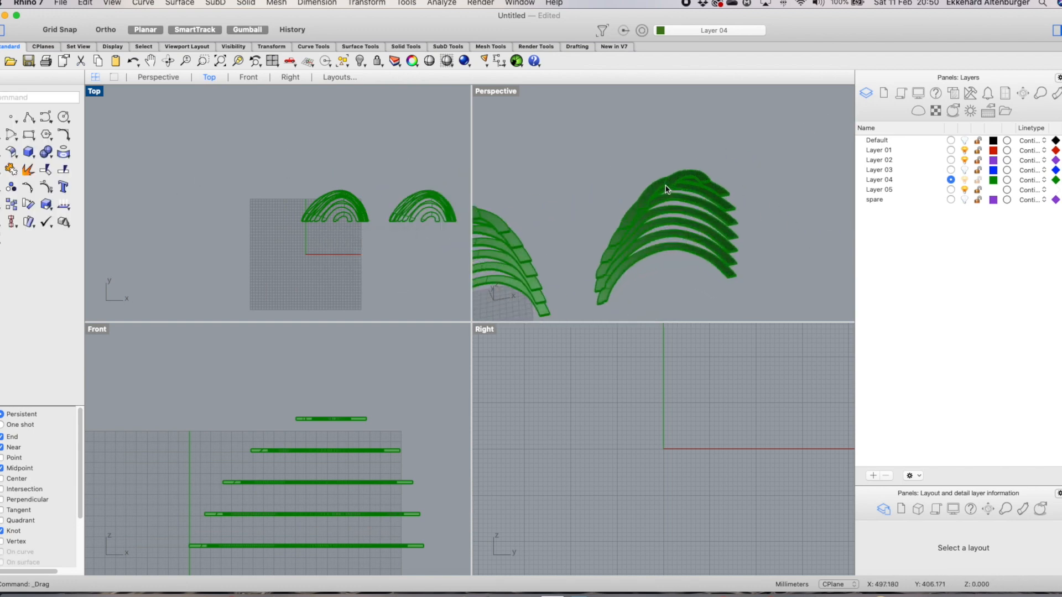
{"action": "left_click", "coordinate": [686, 179]}
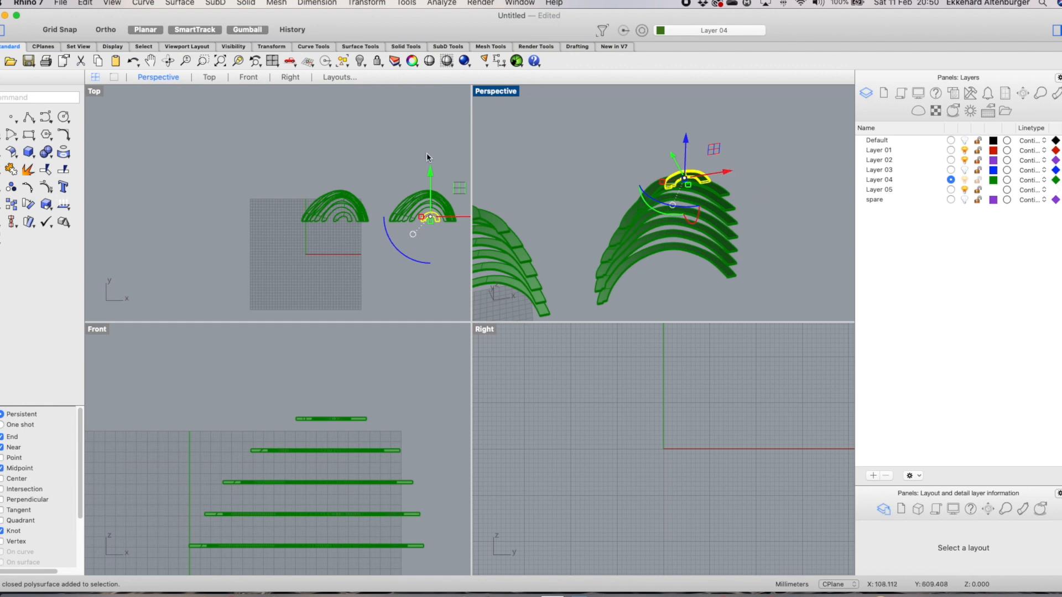
{"action": "scroll", "coordinate": [227, 175], "scroll_direction": "down", "scroll_amount": 2}
{"action": "left_click_drag", "start_coordinate": [408, 204], "coordinate": [456, 227]}
{"action": "left_click", "coordinate": [652, 188]}
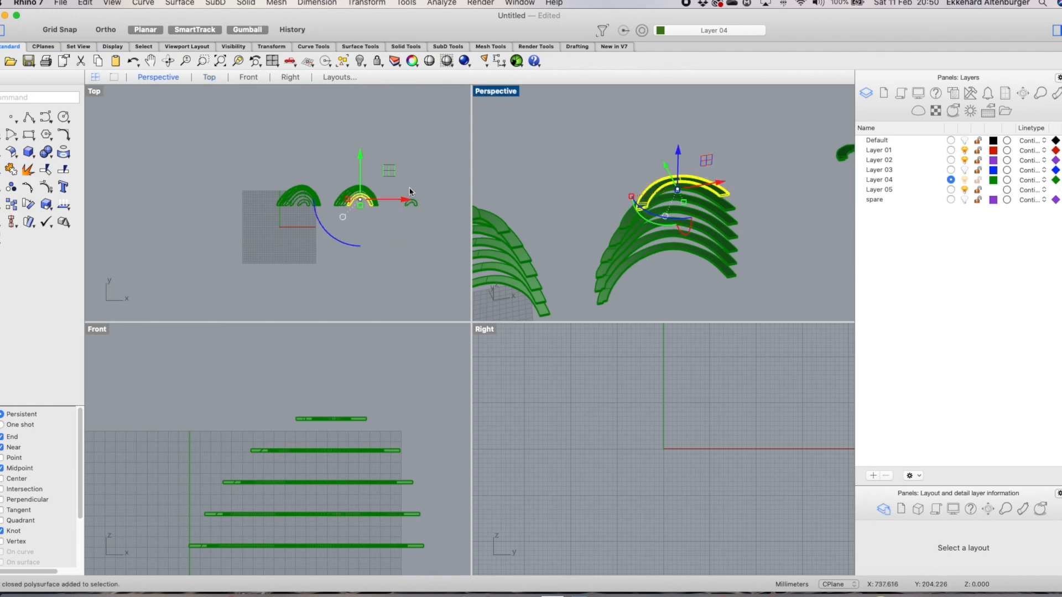
{"action": "left_click_drag", "start_coordinate": [360, 156], "coordinate": [360, 243]}
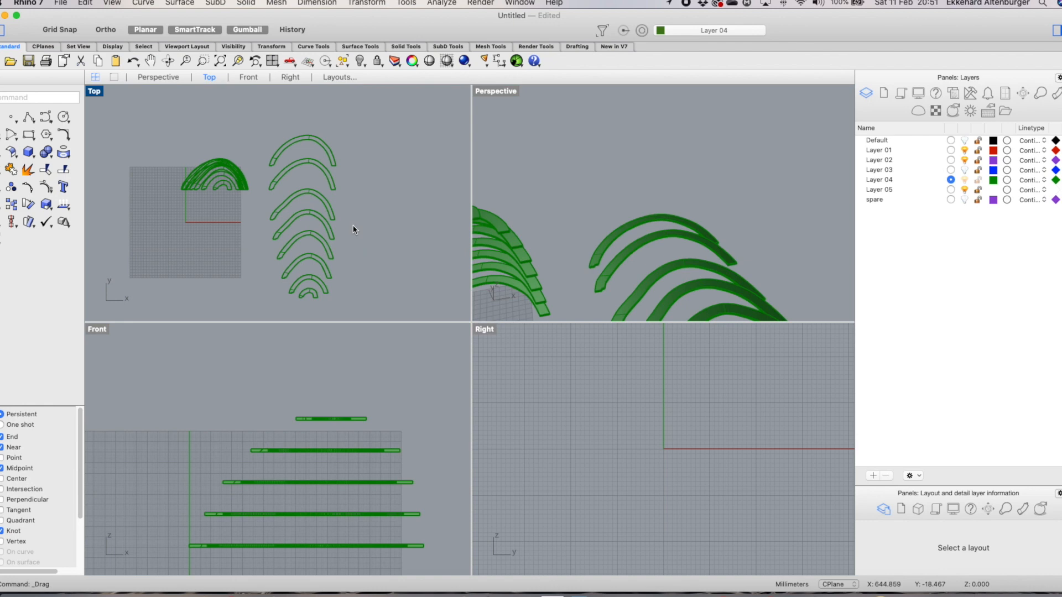
{"action": "scroll", "coordinate": [345, 222], "scroll_direction": "up", "scroll_amount": 9}
{"action": "scroll", "coordinate": [345, 221], "scroll_direction": "down", "scroll_amount": 9}
{"action": "scroll", "coordinate": [352, 210], "scroll_direction": "down", "scroll_amount": 4}
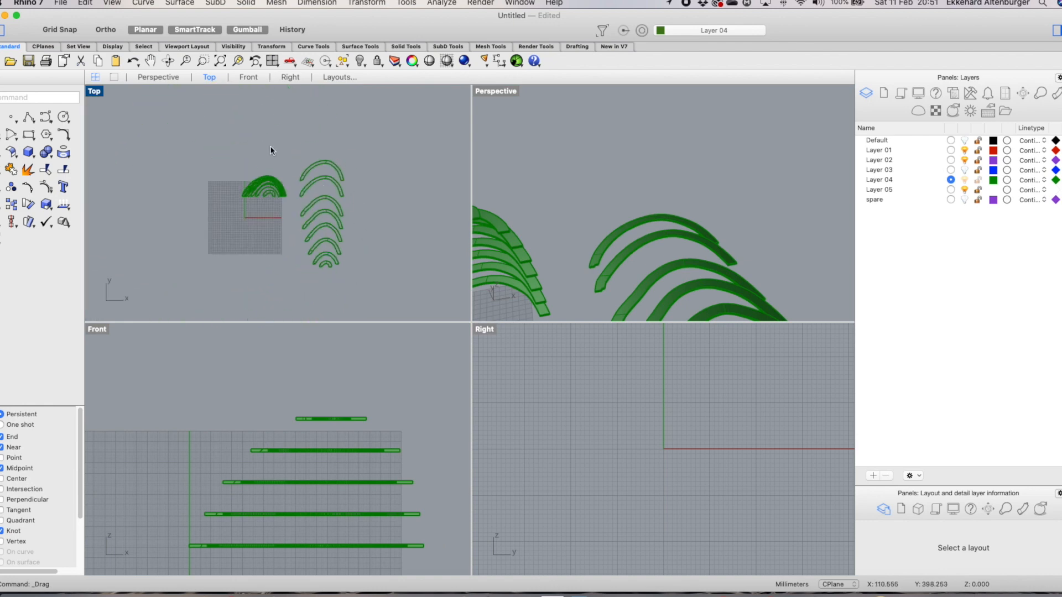
Select the spread-out rings and align them on a common vertical centre with Align
{"action": "left_click_drag", "start_coordinate": [295, 155], "coordinate": [378, 278]}
{"action": "type", "text": "align"}
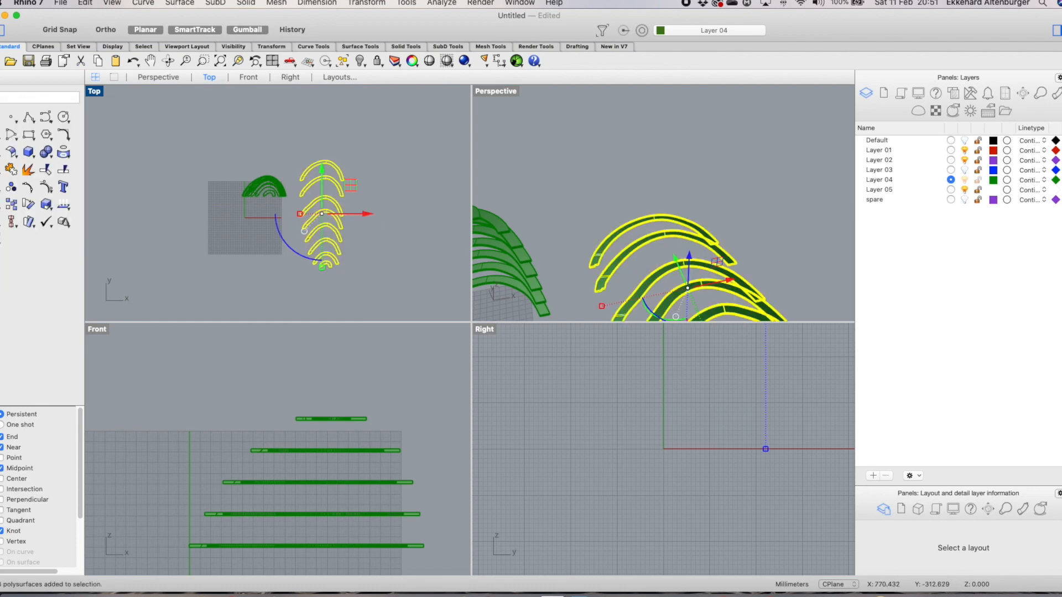
{"action": "key", "text": "Return"}
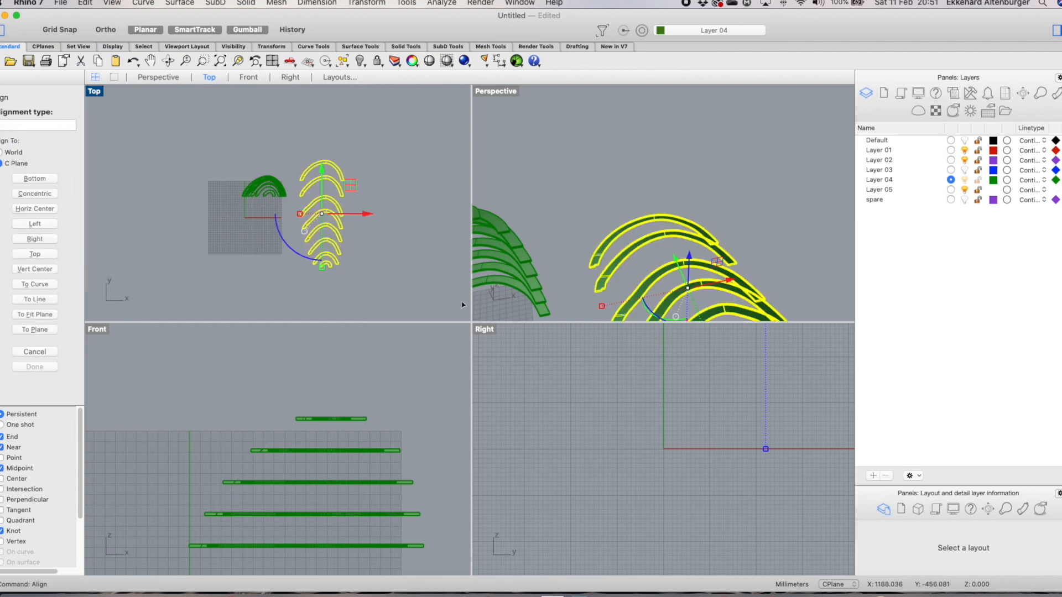
{"action": "left_click", "coordinate": [35, 269]}
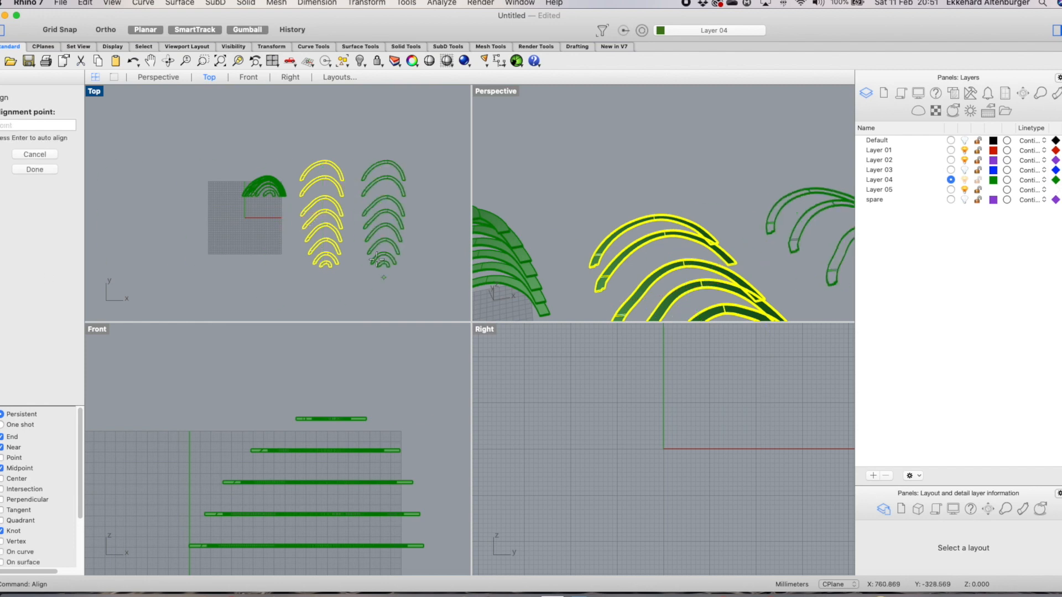
{"action": "left_click", "coordinate": [368, 265]}
{"action": "scroll", "coordinate": [417, 204], "scroll_direction": "up", "scroll_amount": 3}
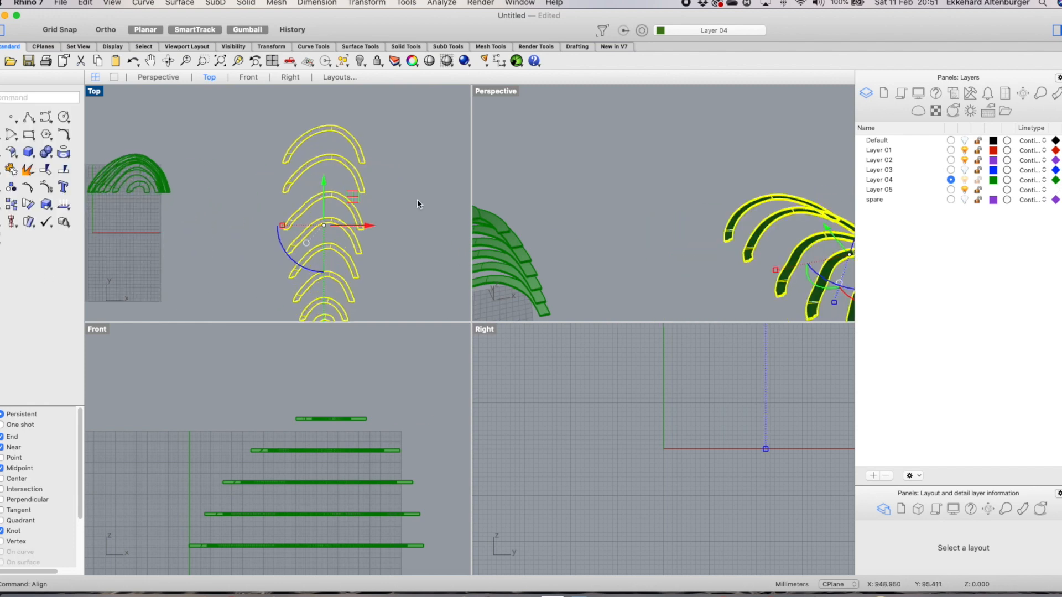
{"action": "left_click", "coordinate": [423, 233]}
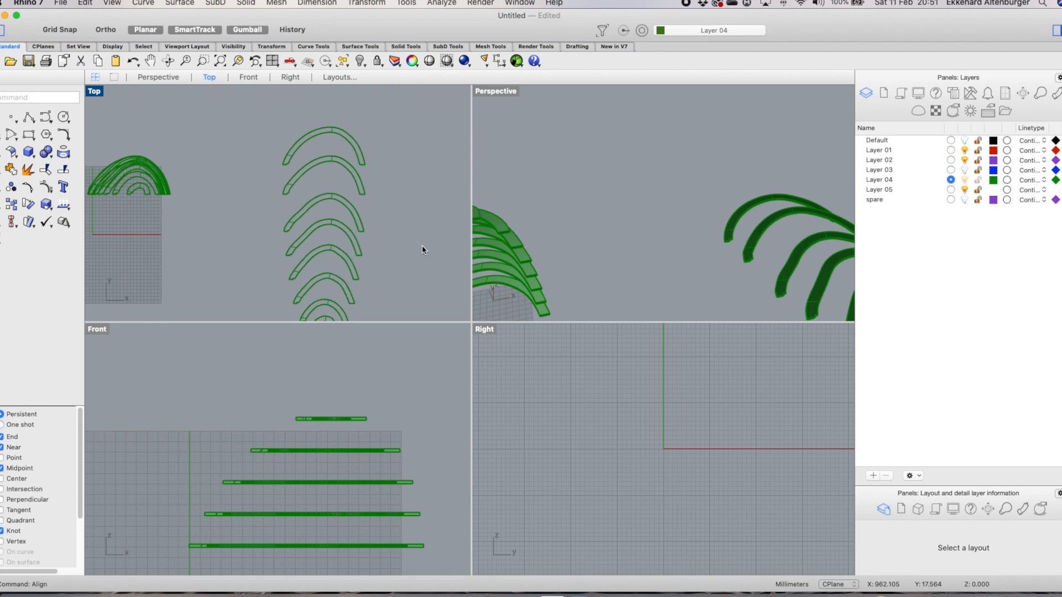
Maximize the Top view and run Make2D on the laid-out rings
{"action": "scroll", "coordinate": [358, 219], "scroll_direction": "down", "scroll_amount": 6}
{"action": "left_click", "coordinate": [94, 95]}
{"action": "left_click", "coordinate": [94, 95]}
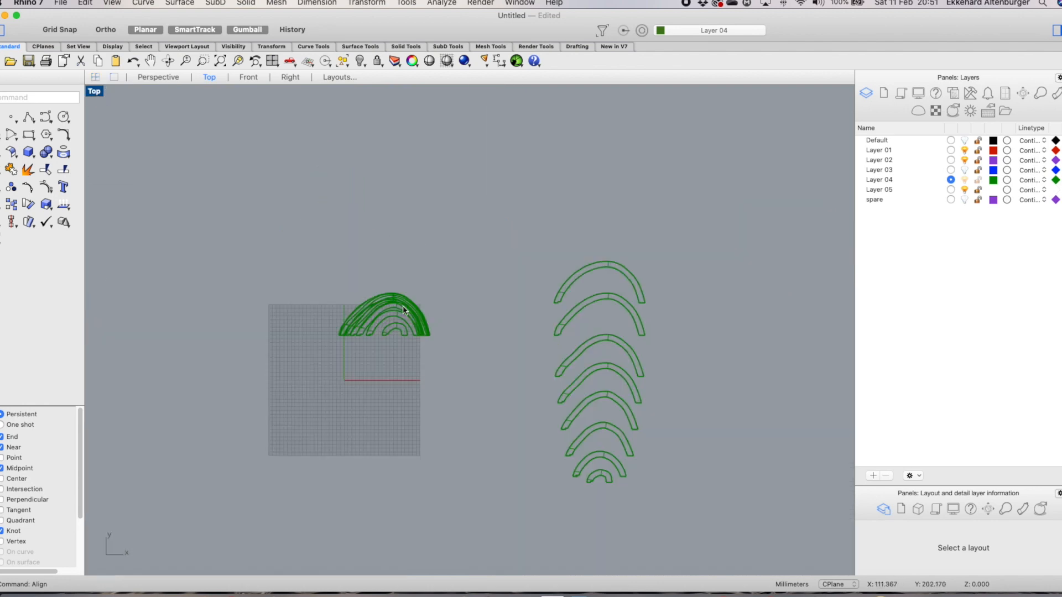
{"action": "scroll", "coordinate": [695, 418], "scroll_direction": "up", "scroll_amount": 4}
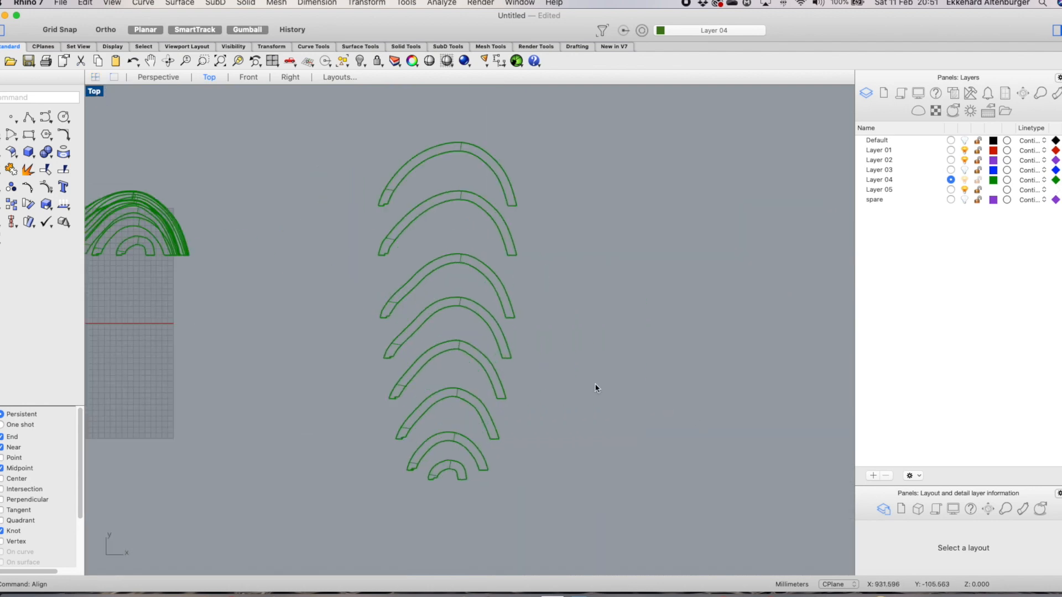
{"action": "type", "text": "Make"}
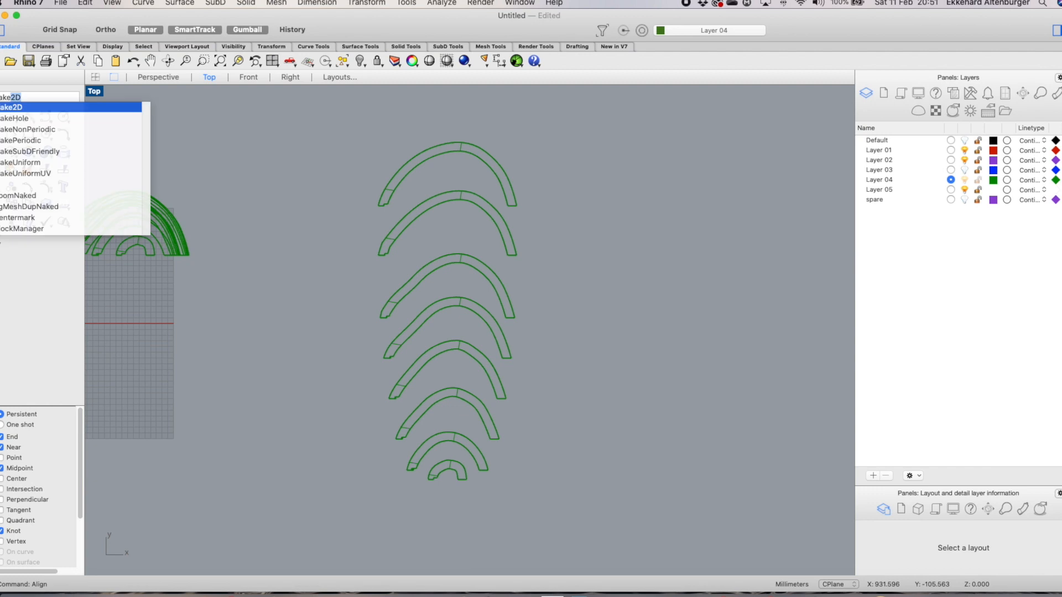
{"action": "key", "text": "Return"}
{"action": "left_click", "coordinate": [440, 215]}
{"action": "left_click_drag", "start_coordinate": [439, 216], "coordinate": [569, 498]}
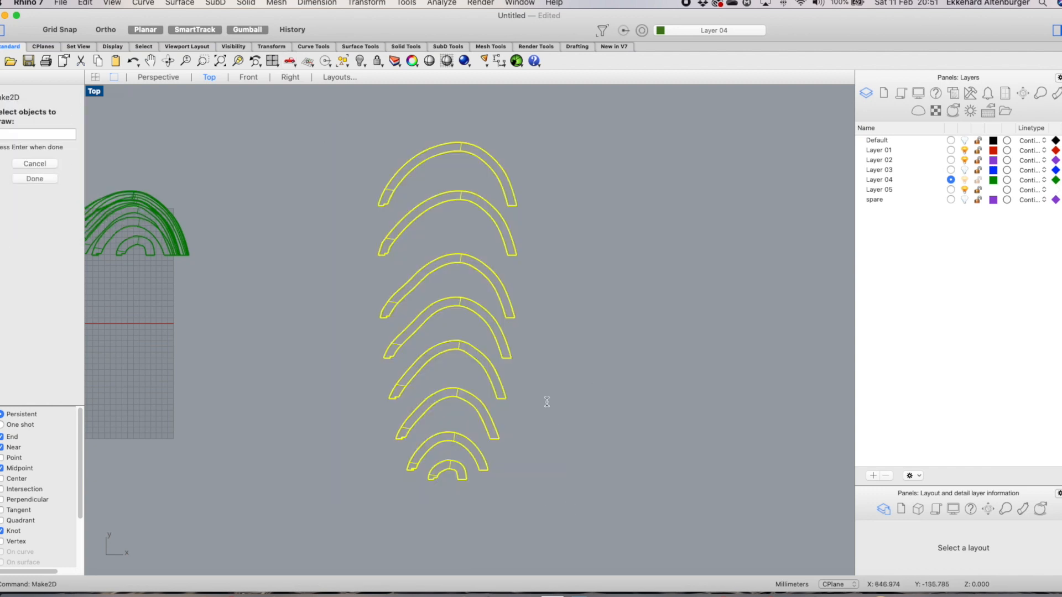
{"action": "key", "text": "Return"}
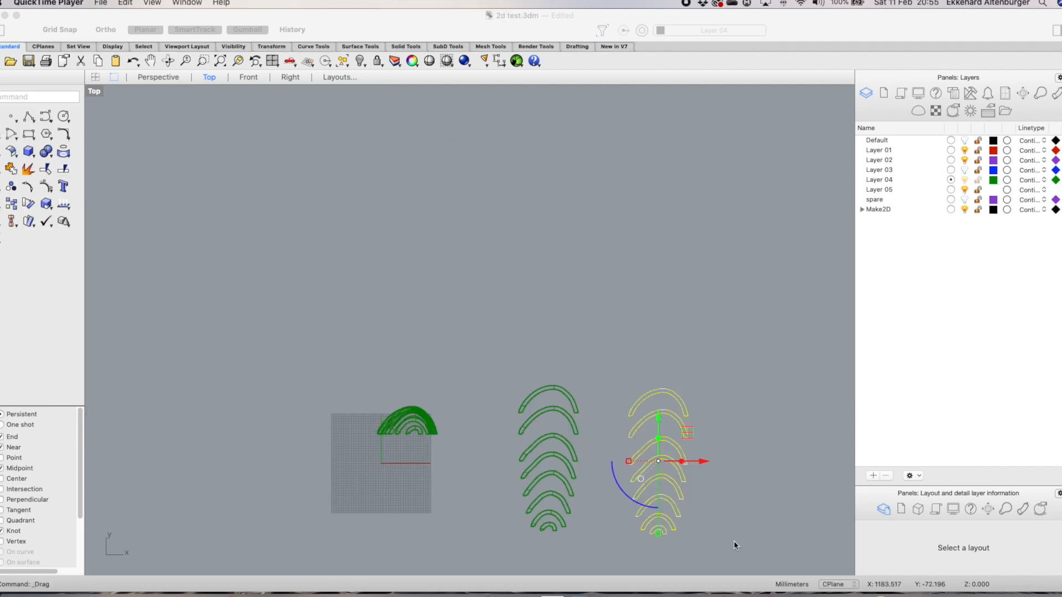
Inspect the generated 2D outlines beside the laid-out rings in the Top view
{"action": "scroll", "coordinate": [734, 546], "scroll_direction": "up", "scroll_amount": 3}
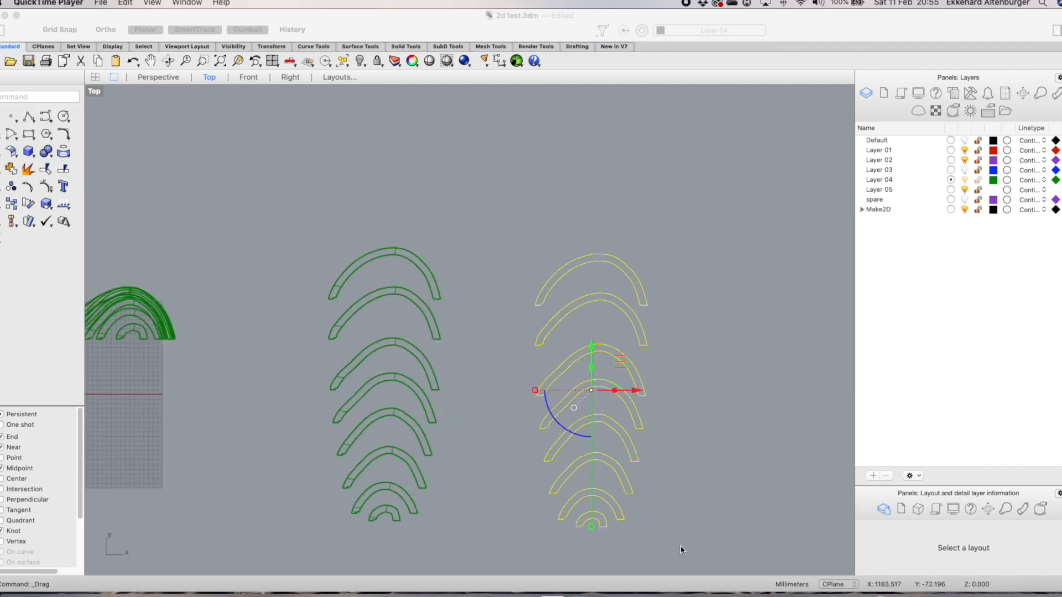
{"action": "scroll", "coordinate": [701, 552], "scroll_direction": "up", "scroll_amount": 4}
{"action": "scroll", "coordinate": [495, 309], "scroll_direction": "down", "scroll_amount": 6}
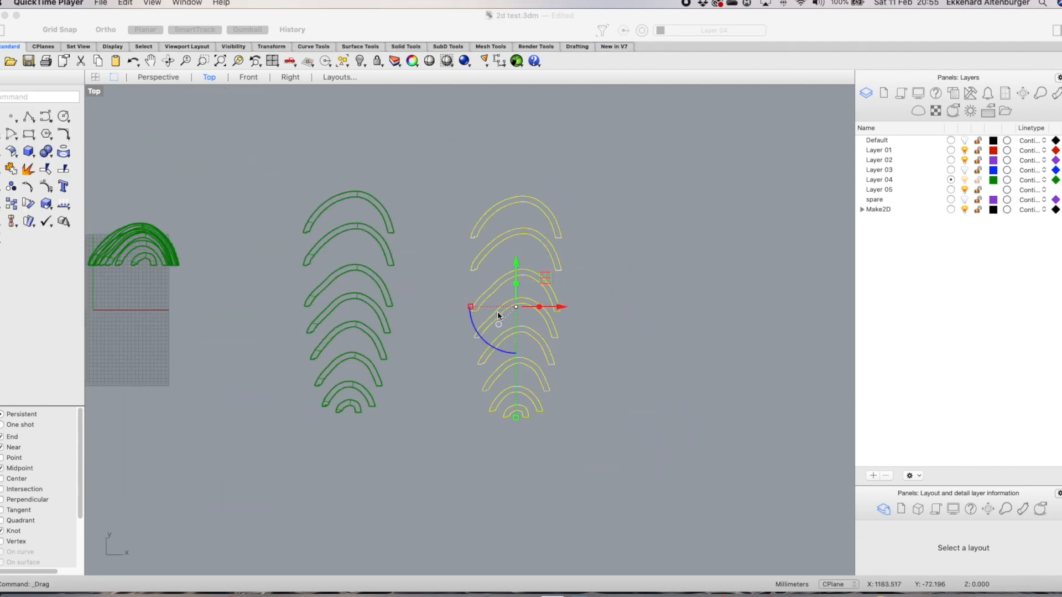
{"action": "scroll", "coordinate": [561, 373], "scroll_direction": "up", "scroll_amount": 6}
{"action": "scroll", "coordinate": [561, 372], "scroll_direction": "down", "scroll_amount": 6}
{"action": "scroll", "coordinate": [486, 221], "scroll_direction": "up", "scroll_amount": 8}
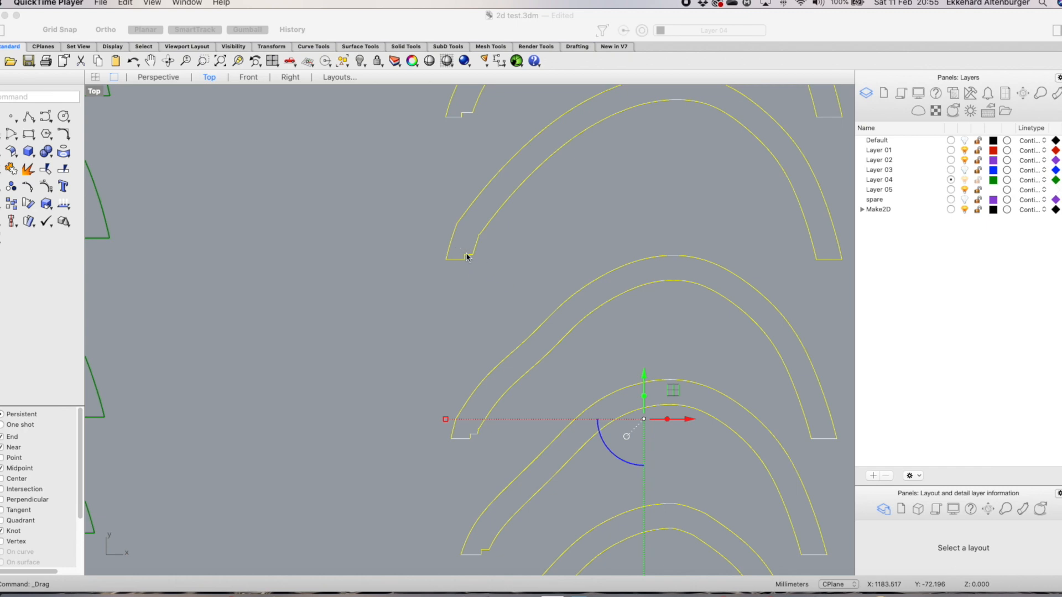
{"action": "scroll", "coordinate": [476, 254], "scroll_direction": "down", "scroll_amount": 4}
{"action": "scroll", "coordinate": [457, 297], "scroll_direction": "down", "scroll_amount": 6}
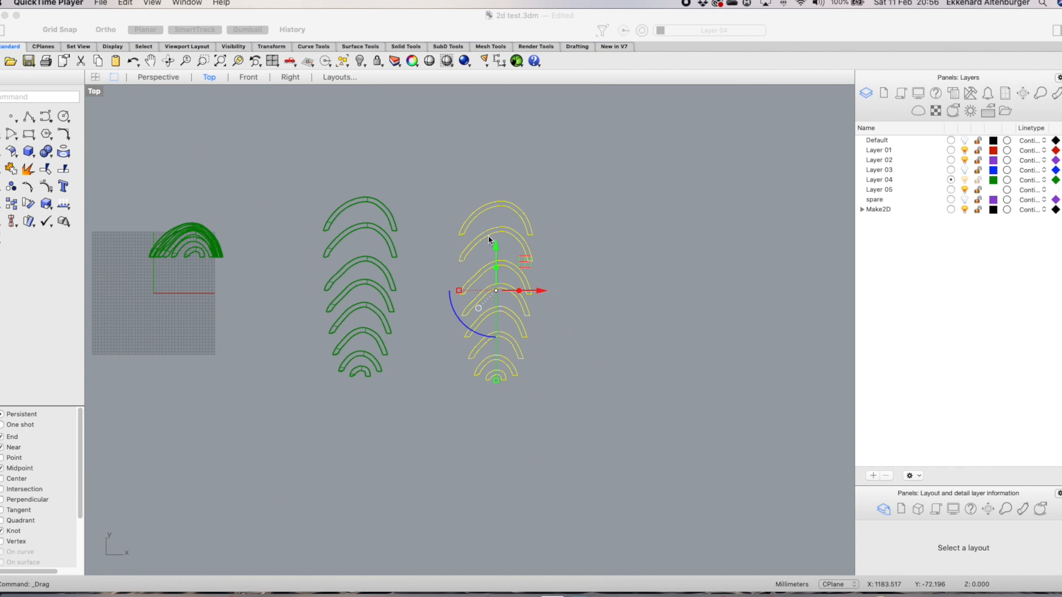
{"action": "scroll", "coordinate": [450, 231], "scroll_direction": "down", "scroll_amount": 3}
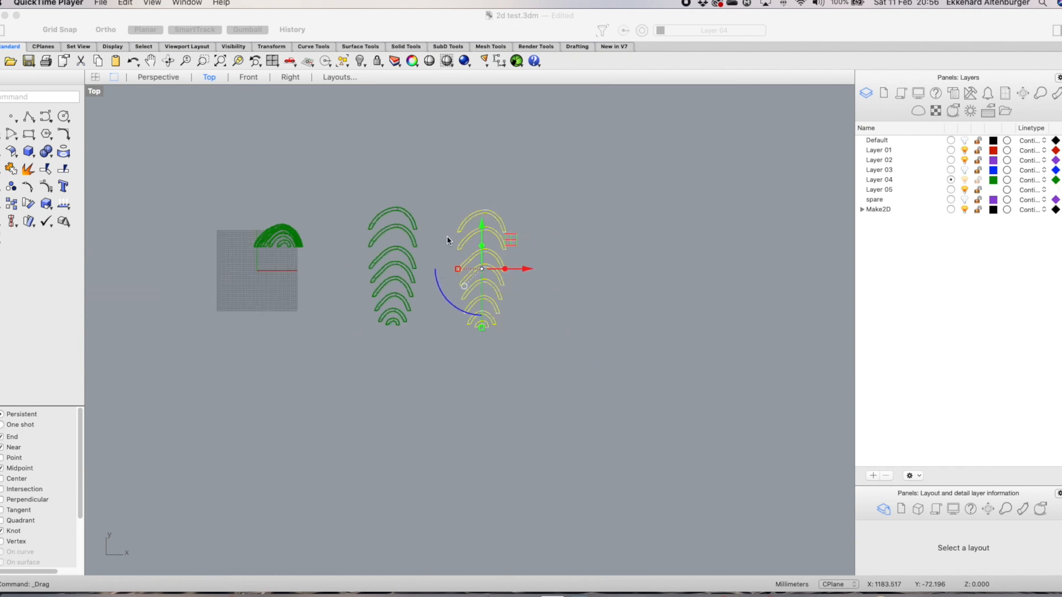
Open the recent file Slicing and interlocking.3dm
{"action": "left_click_drag", "start_coordinate": [309, 20], "coordinate": [236, 1]}
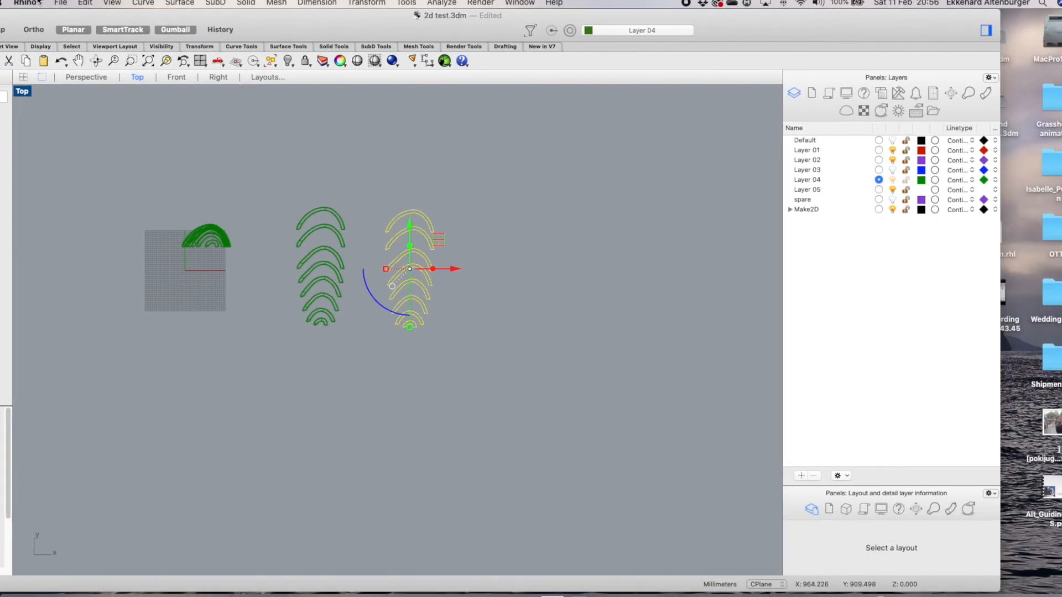
{"action": "left_click", "coordinate": [61, 3]}
{"action": "mouse_move", "coordinate": [111, 48]}
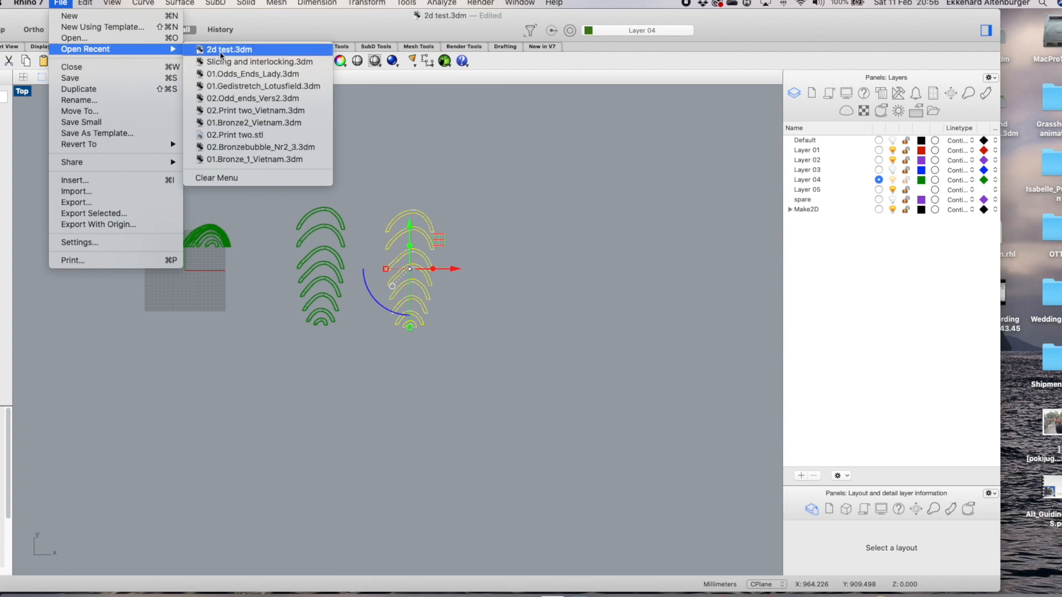
{"action": "left_click", "coordinate": [260, 62]}
Examine the assembled rings and vertical interlocking strips from several angles and distances in the Perspective view
{"action": "scroll", "coordinate": [609, 258], "scroll_direction": "up", "scroll_amount": 5}
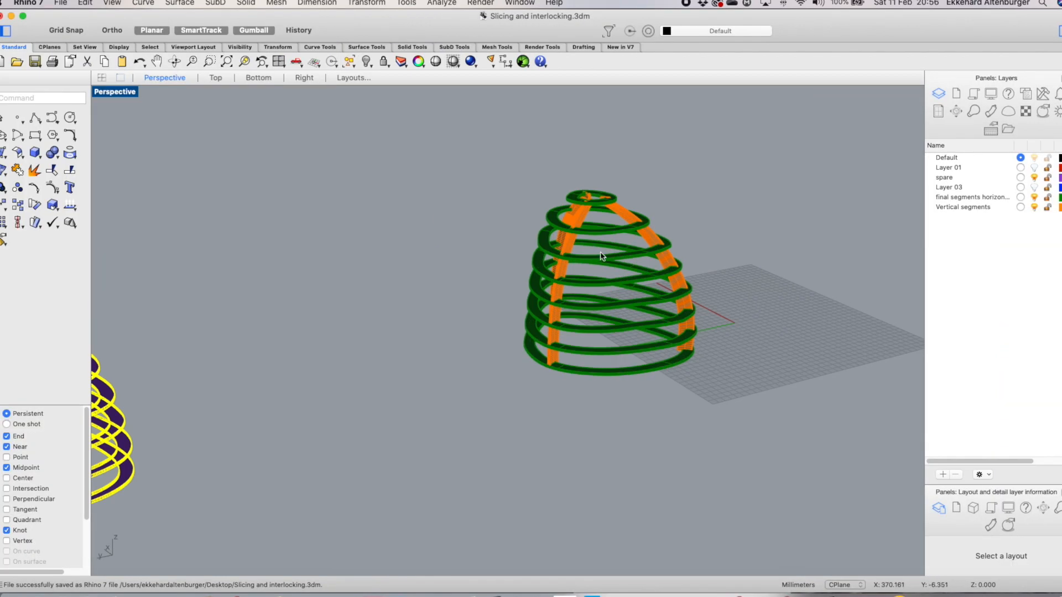
{"action": "scroll", "coordinate": [581, 267], "scroll_direction": "up", "scroll_amount": 5}
{"action": "scroll", "coordinate": [580, 267], "scroll_direction": "down", "scroll_amount": 5}
{"action": "scroll", "coordinate": [691, 297], "scroll_direction": "down", "scroll_amount": 3}
{"action": "scroll", "coordinate": [666, 295], "scroll_direction": "up", "scroll_amount": 6}
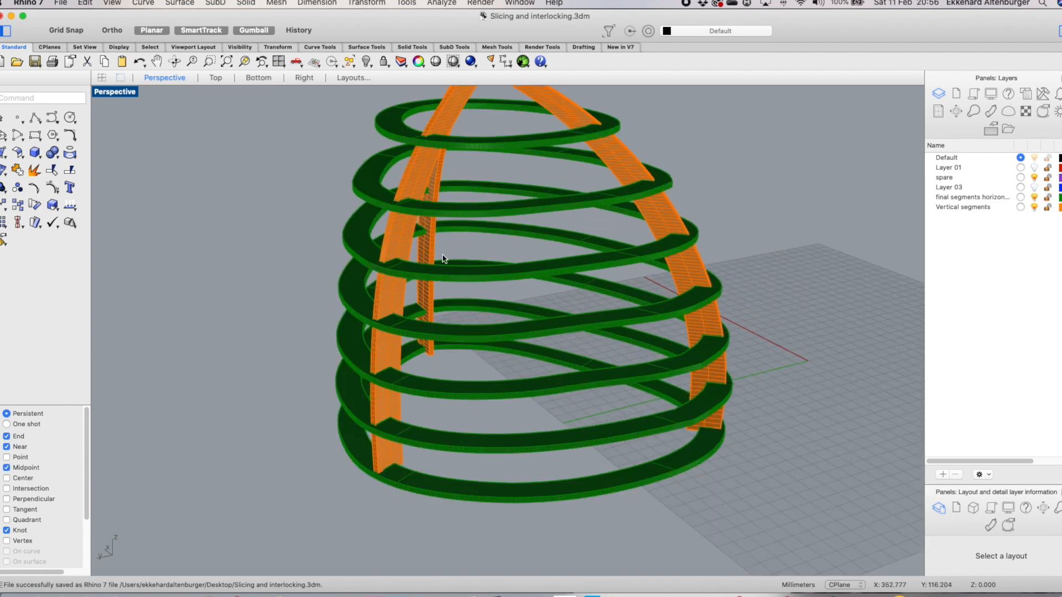
{"action": "scroll", "coordinate": [562, 312], "scroll_direction": "down", "scroll_amount": 3}
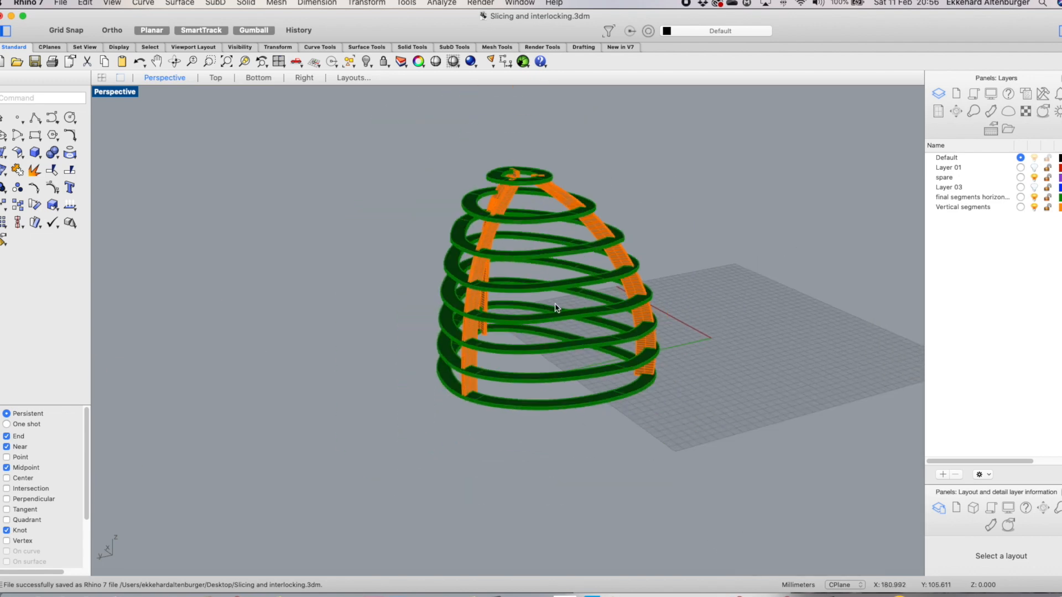
{"action": "scroll", "coordinate": [630, 193], "scroll_direction": "up", "scroll_amount": 5}
{"action": "scroll", "coordinate": [597, 196], "scroll_direction": "down", "scroll_amount": 2}
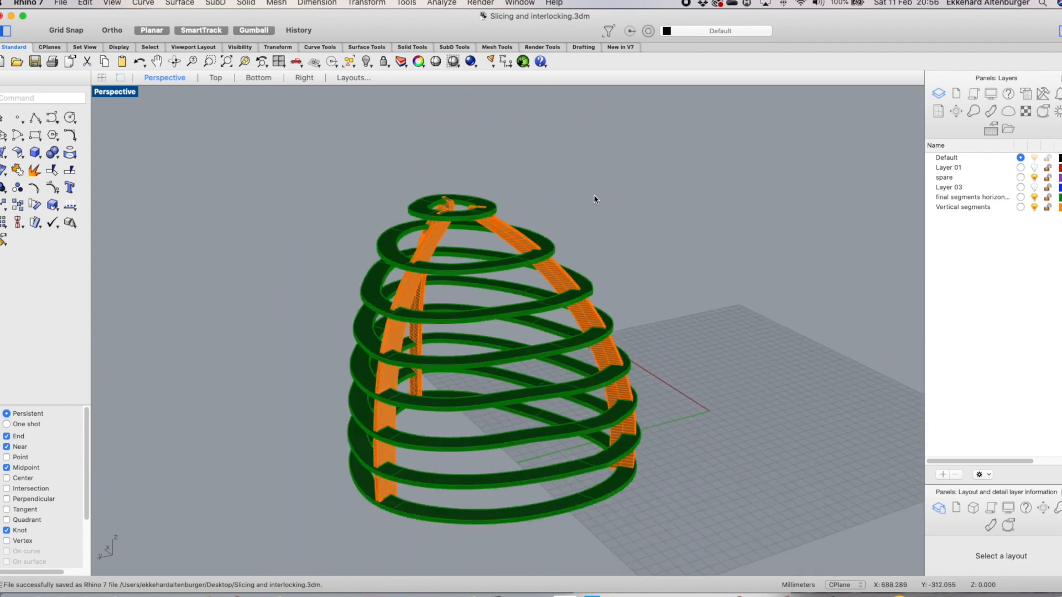
{"action": "right_click_drag", "start_coordinate": [499, 436], "coordinate": [482, 462]}
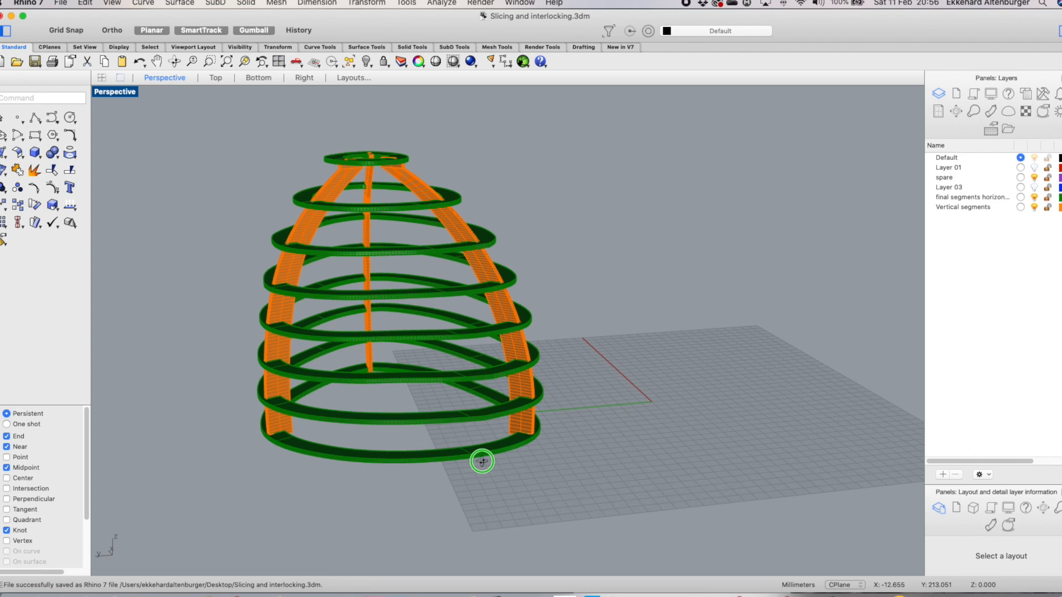
{"action": "right_click_drag", "start_coordinate": [482, 462], "coordinate": [488, 464]}
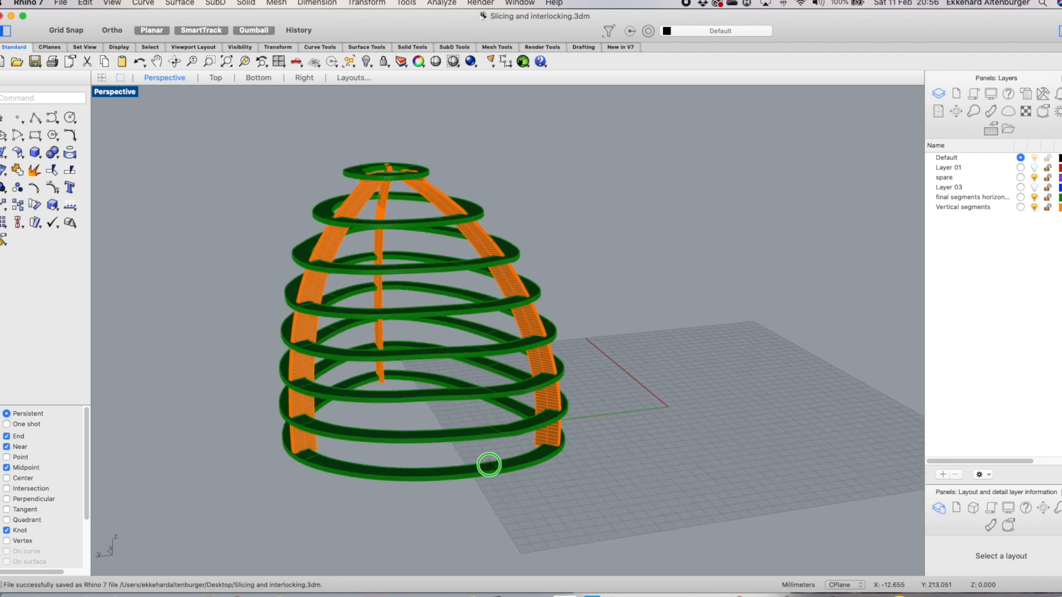
{"action": "scroll", "coordinate": [454, 206], "scroll_direction": "up", "scroll_amount": 5}
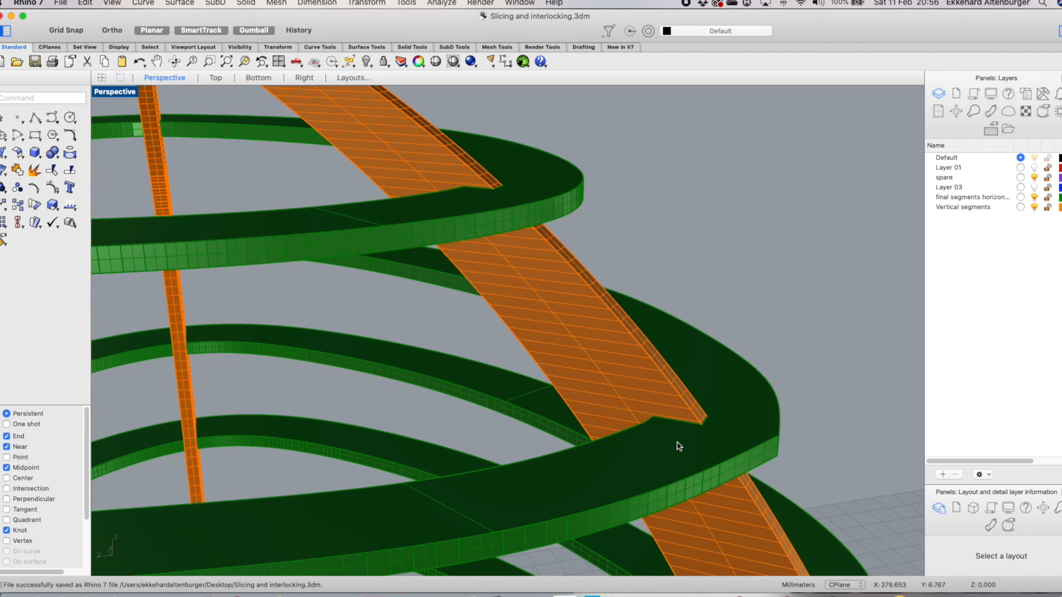
{"action": "scroll", "coordinate": [708, 390], "scroll_direction": "down", "scroll_amount": 3}
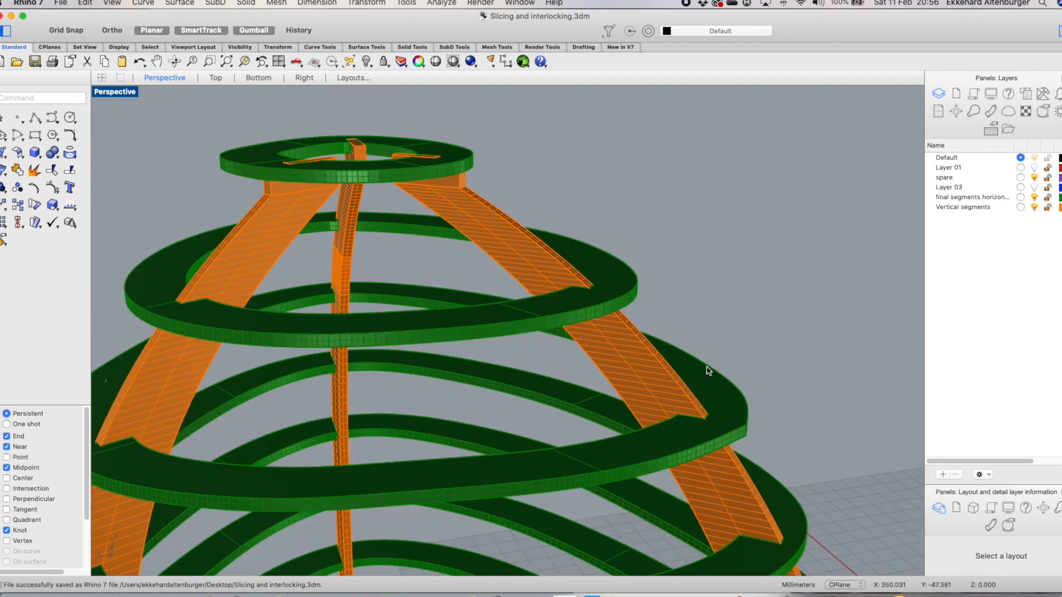
{"action": "scroll", "coordinate": [705, 360], "scroll_direction": "down", "scroll_amount": 5}
{"action": "scroll", "coordinate": [785, 468], "scroll_direction": "up", "scroll_amount": 3}
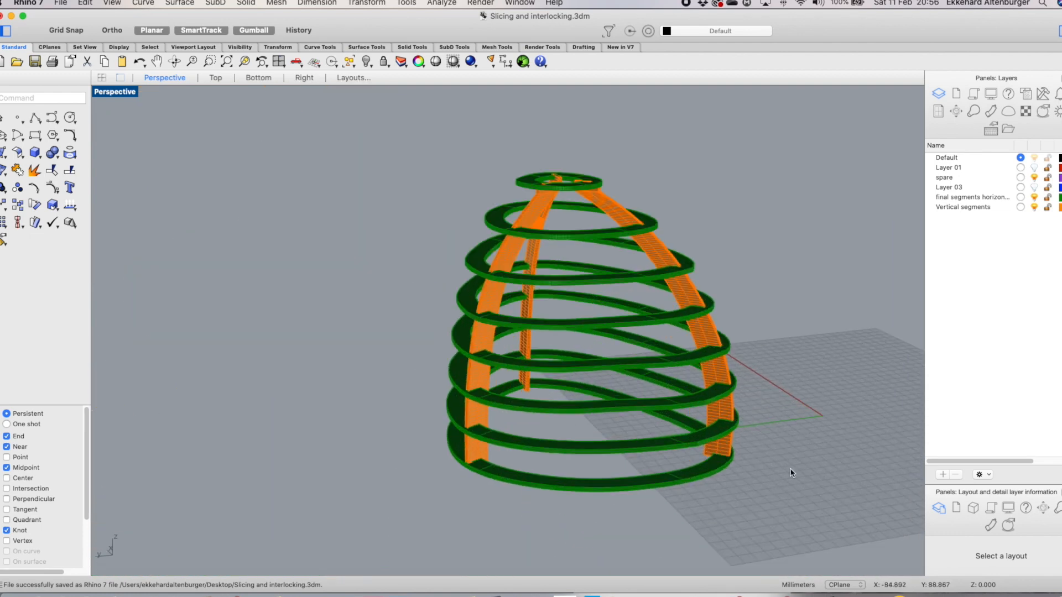
{"action": "scroll", "coordinate": [740, 383], "scroll_direction": "up", "scroll_amount": 2}
{"action": "scroll", "coordinate": [740, 385], "scroll_direction": "down", "scroll_amount": 3}
{"action": "right_click_drag", "start_coordinate": [766, 398], "coordinate": [736, 392]}
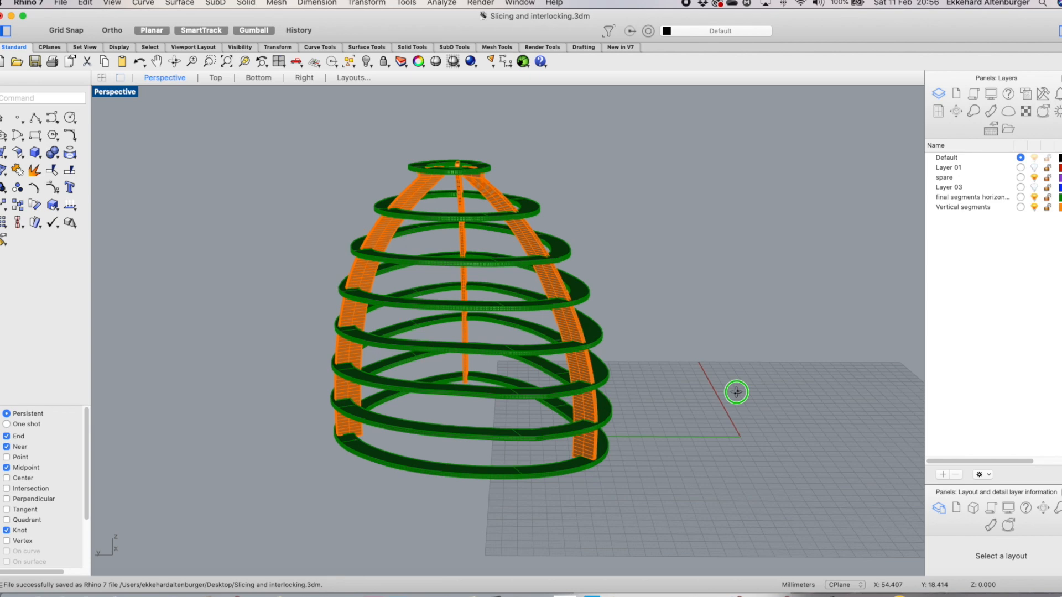
{"action": "right_click_drag", "start_coordinate": [736, 392], "coordinate": [740, 398]}
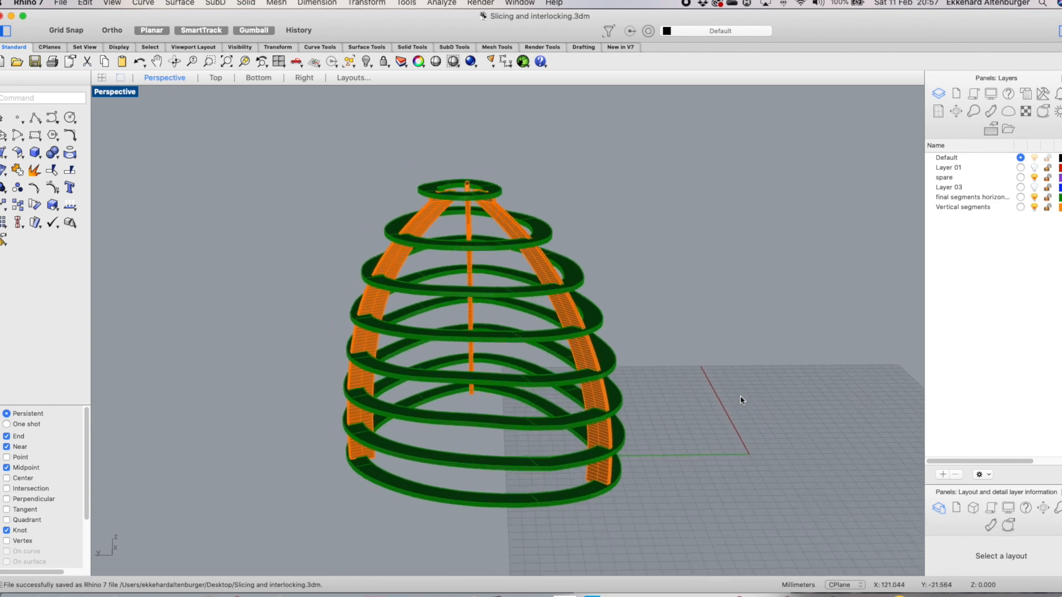